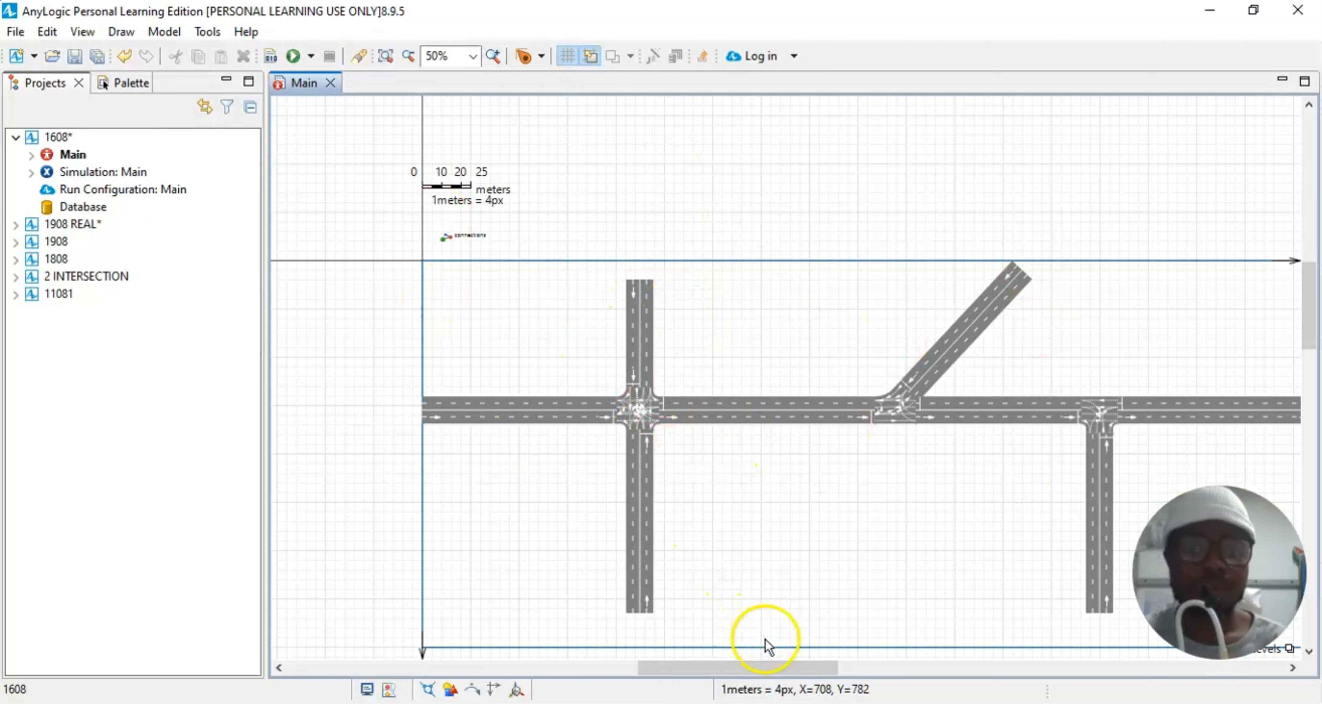
Step: Examine the road network's three intersections and the car flowchart below it, viewing the first crossing up close
click(699, 671)
drag(698, 670, 712, 673)
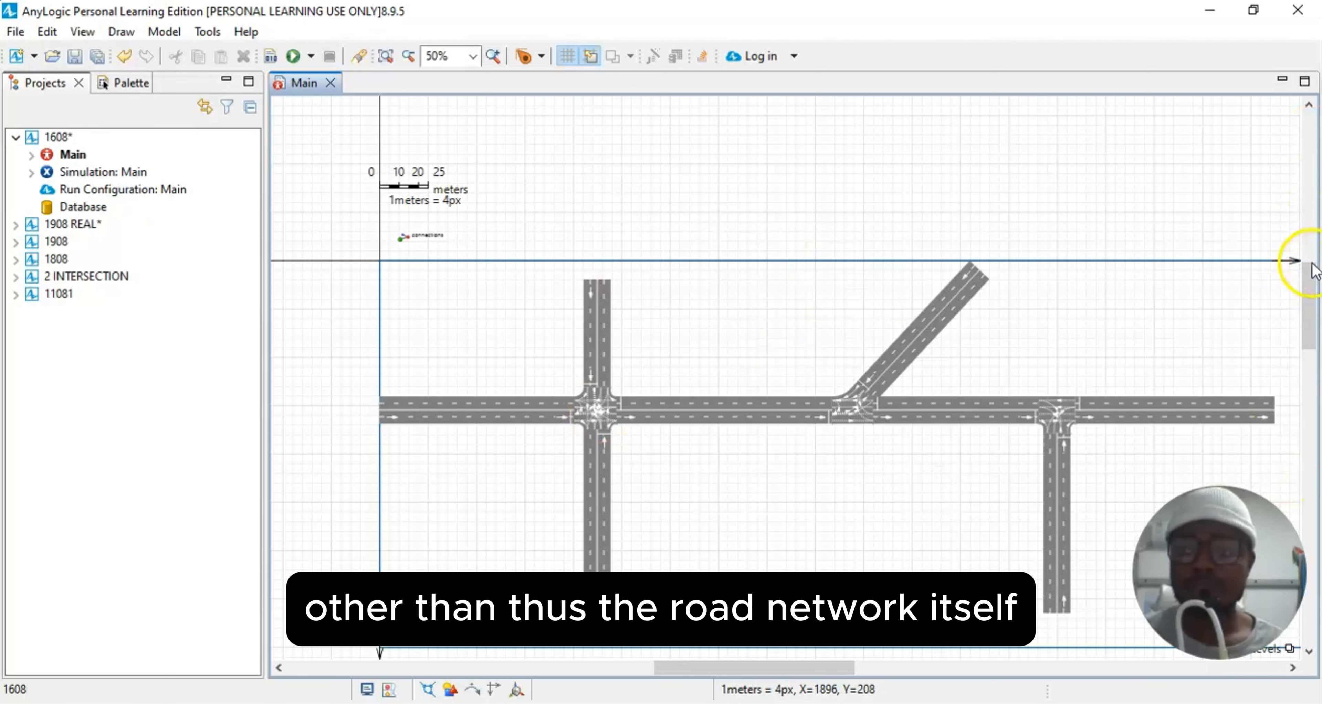
drag(1310, 269, 1307, 456)
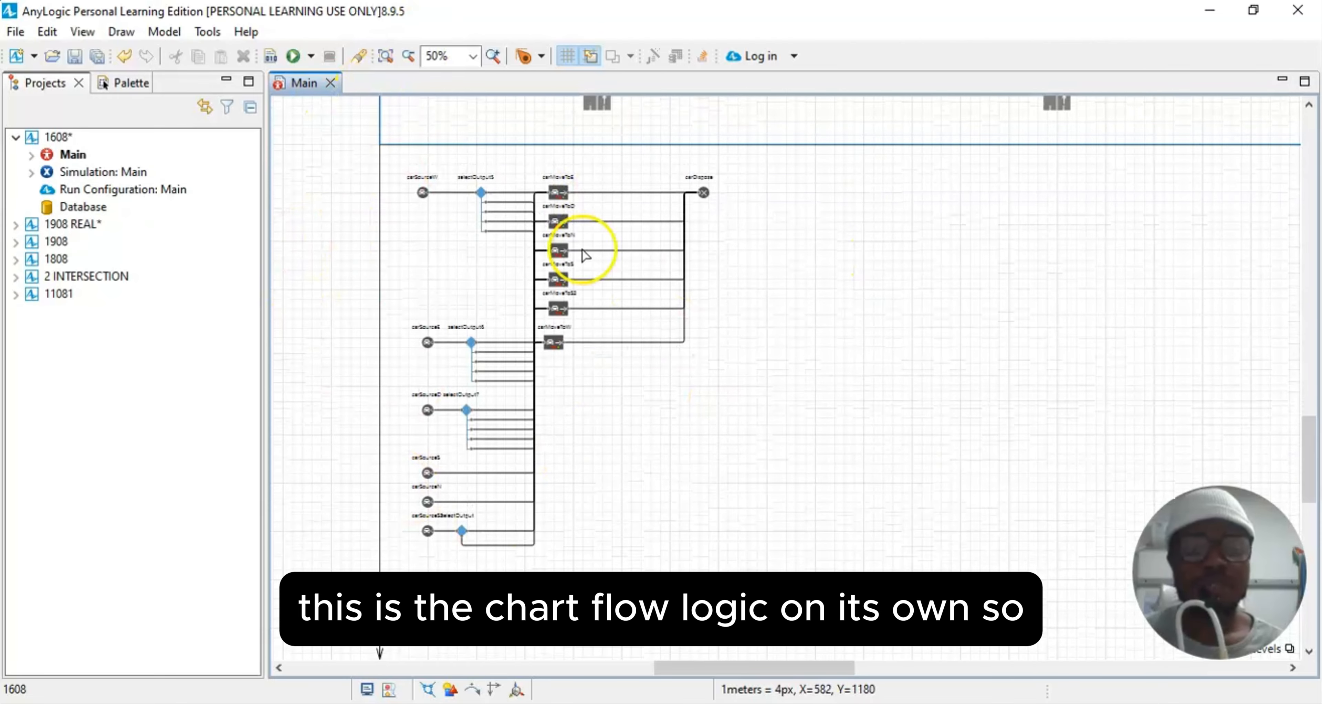
drag(1307, 462, 1308, 321)
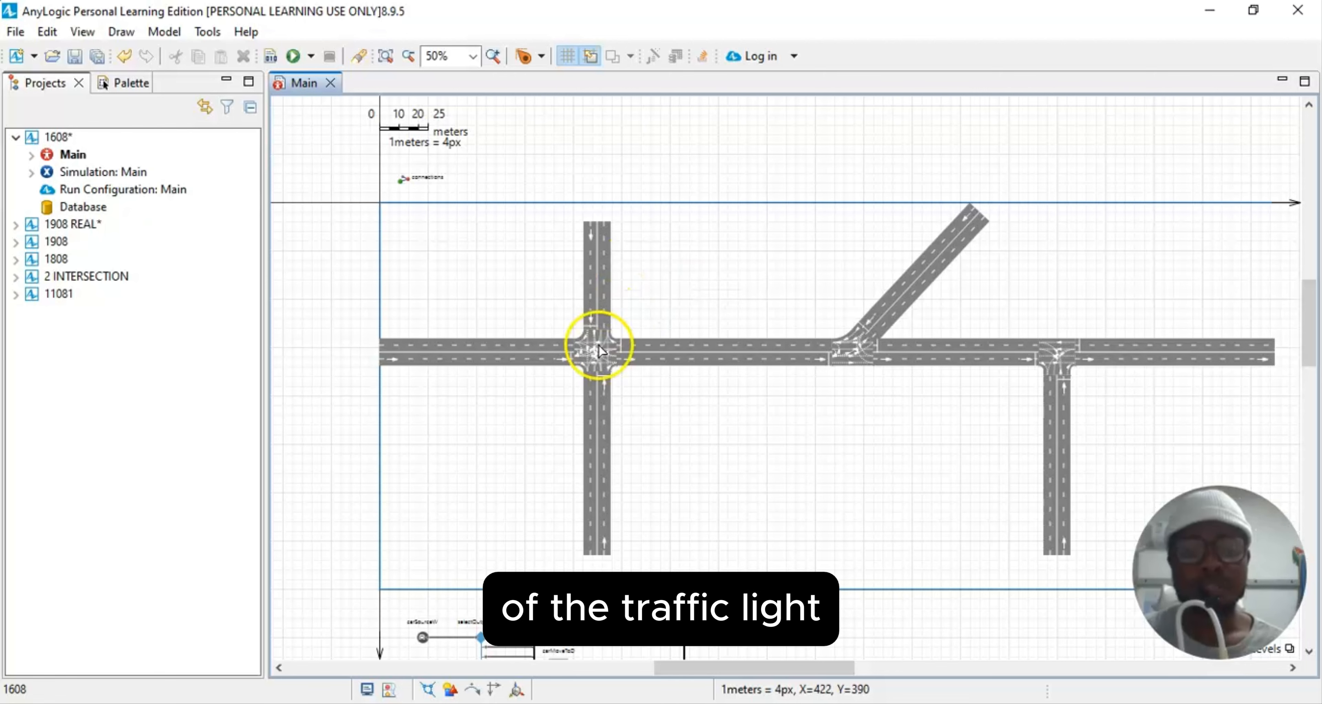
click(473, 56)
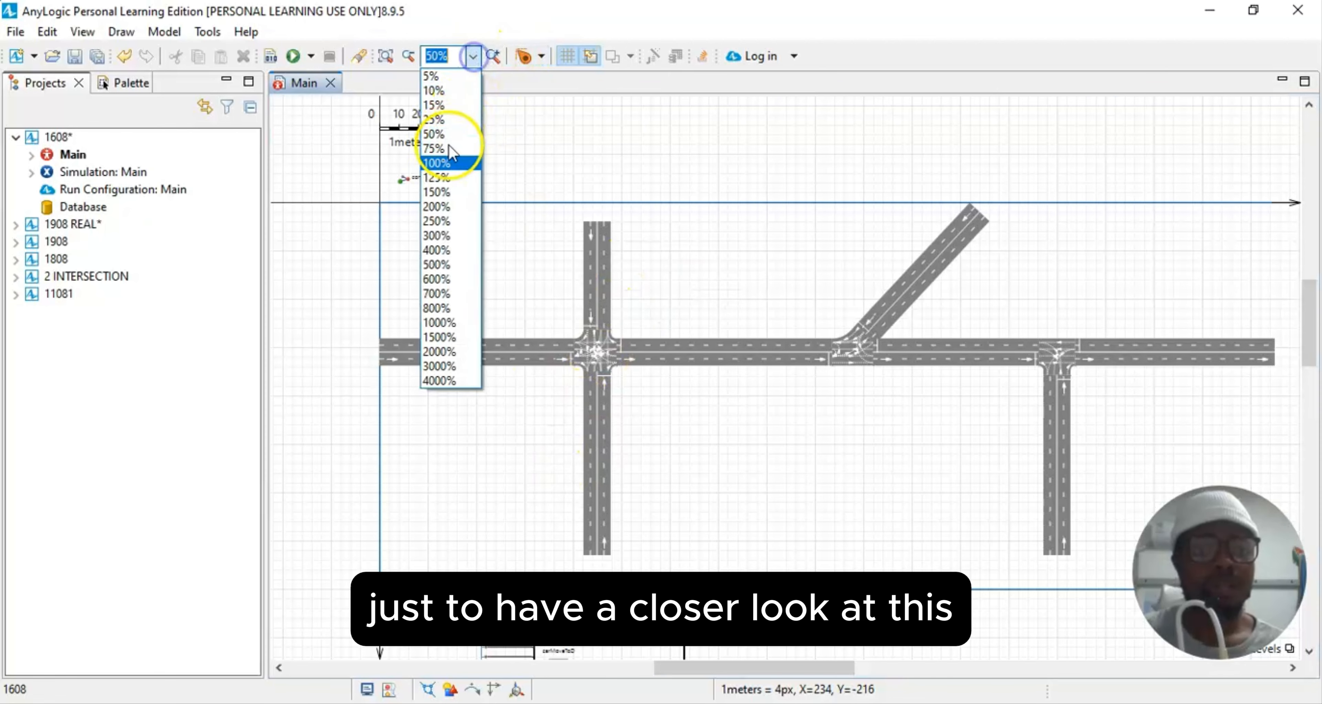
click(445, 162)
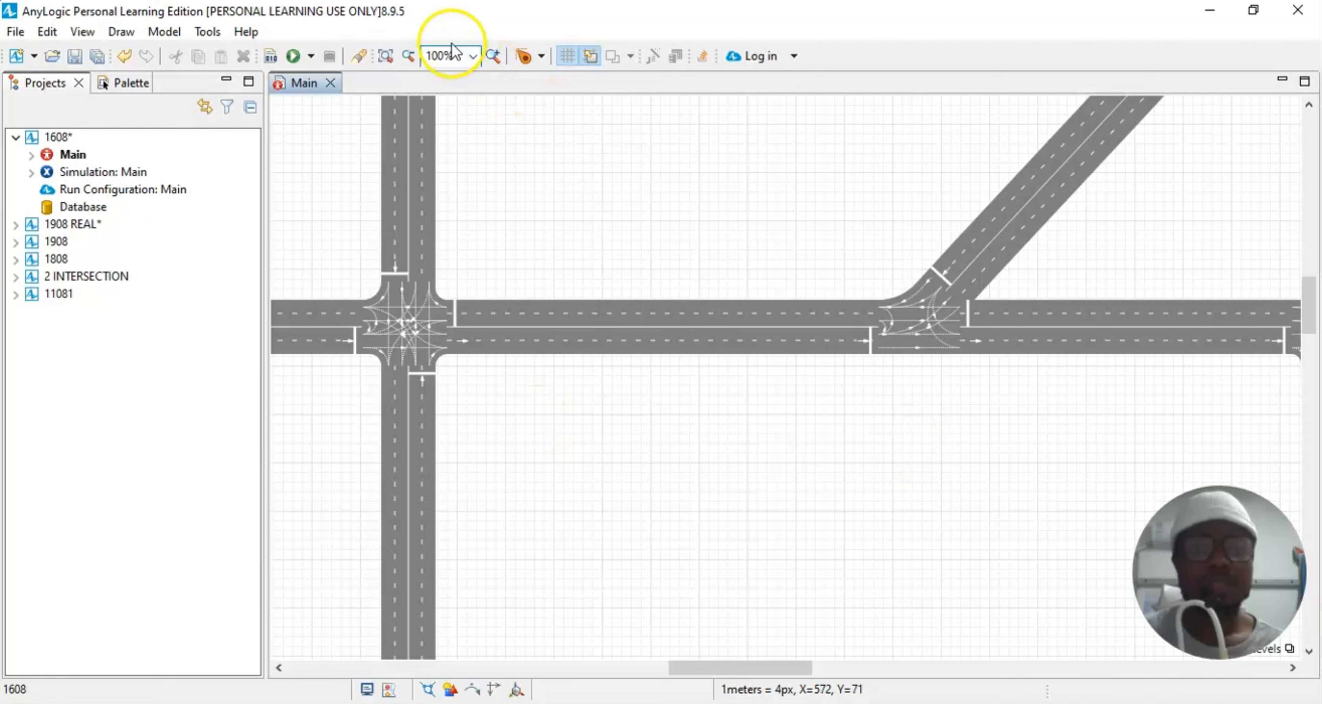
click(469, 54)
click(441, 148)
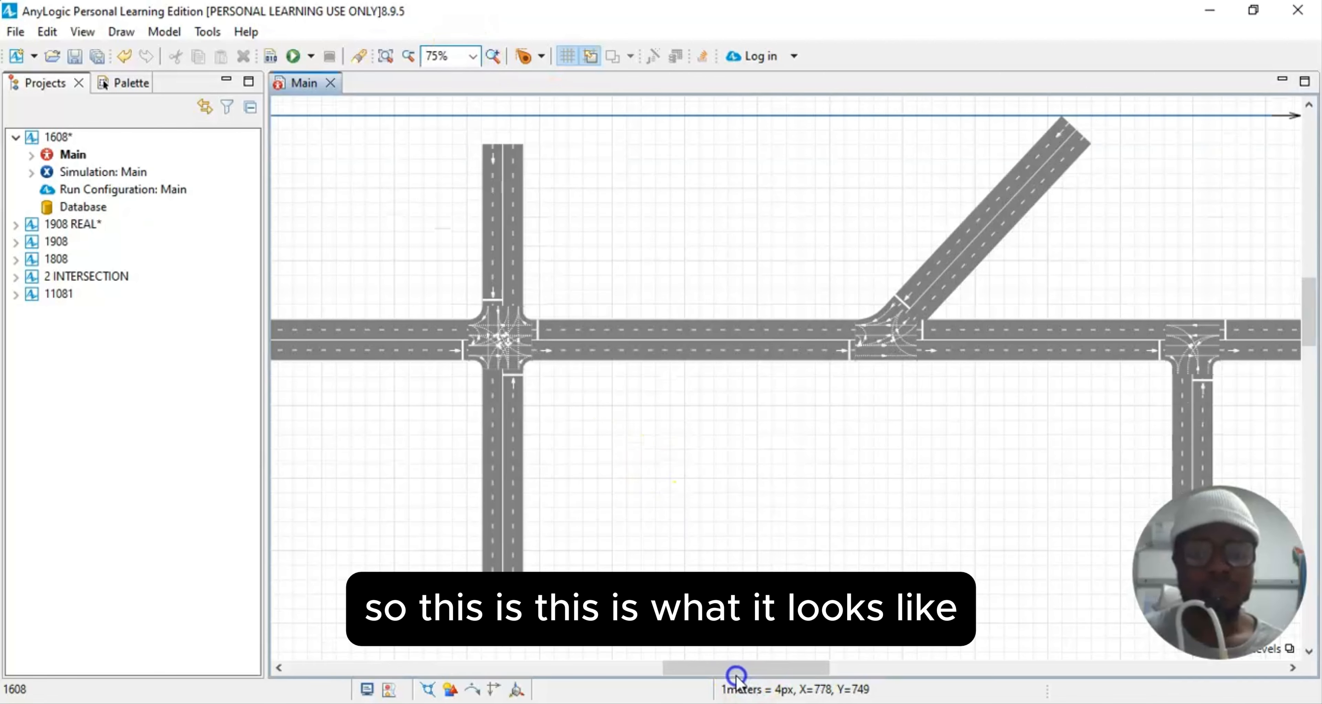
drag(737, 668, 631, 668)
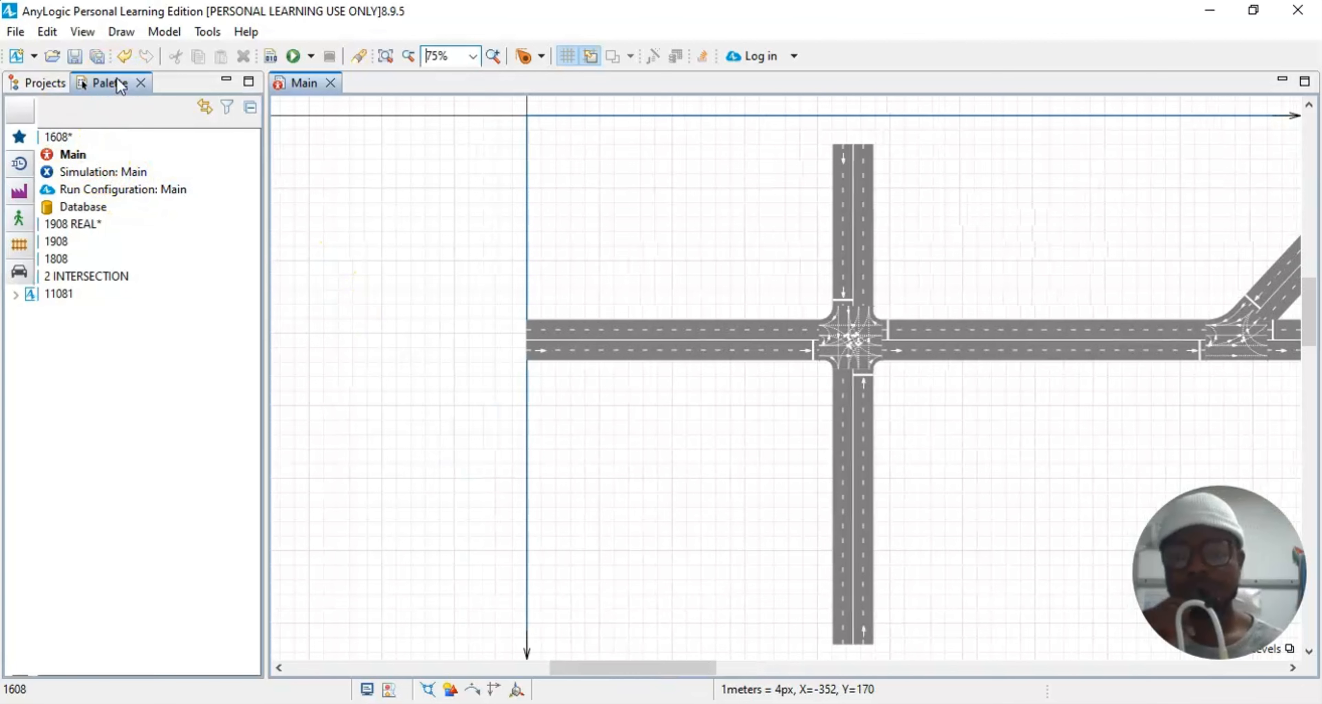
Step: Add a Traffic Light block from the Road Traffic Library just above the T-intersection at the eastern end of the road network
click(119, 85)
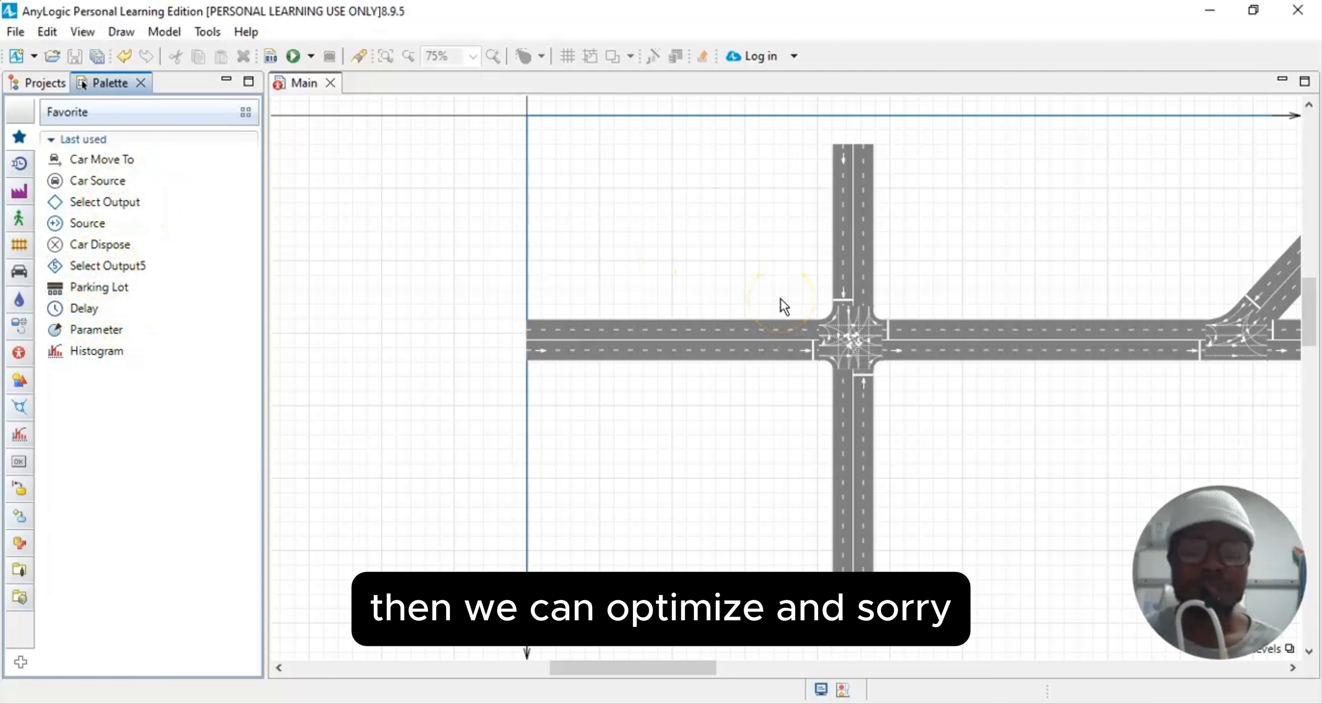
click(690, 303)
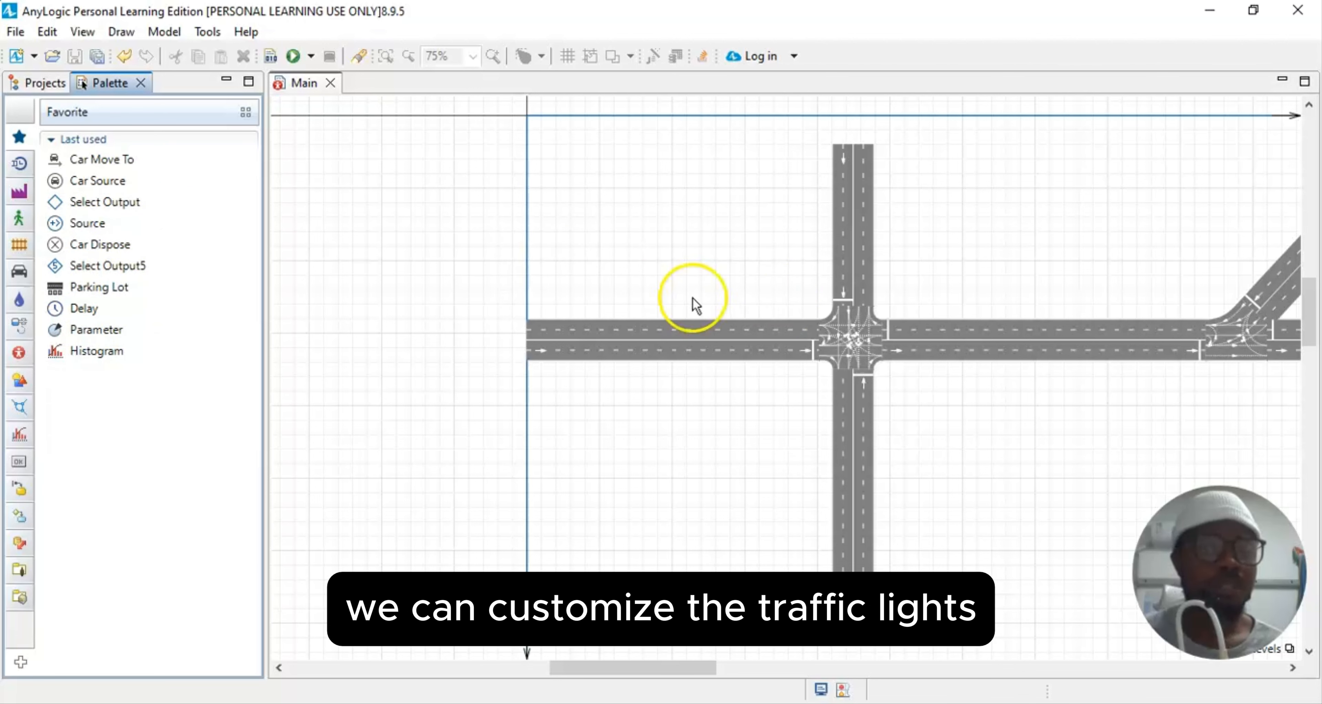
drag(654, 672, 953, 674)
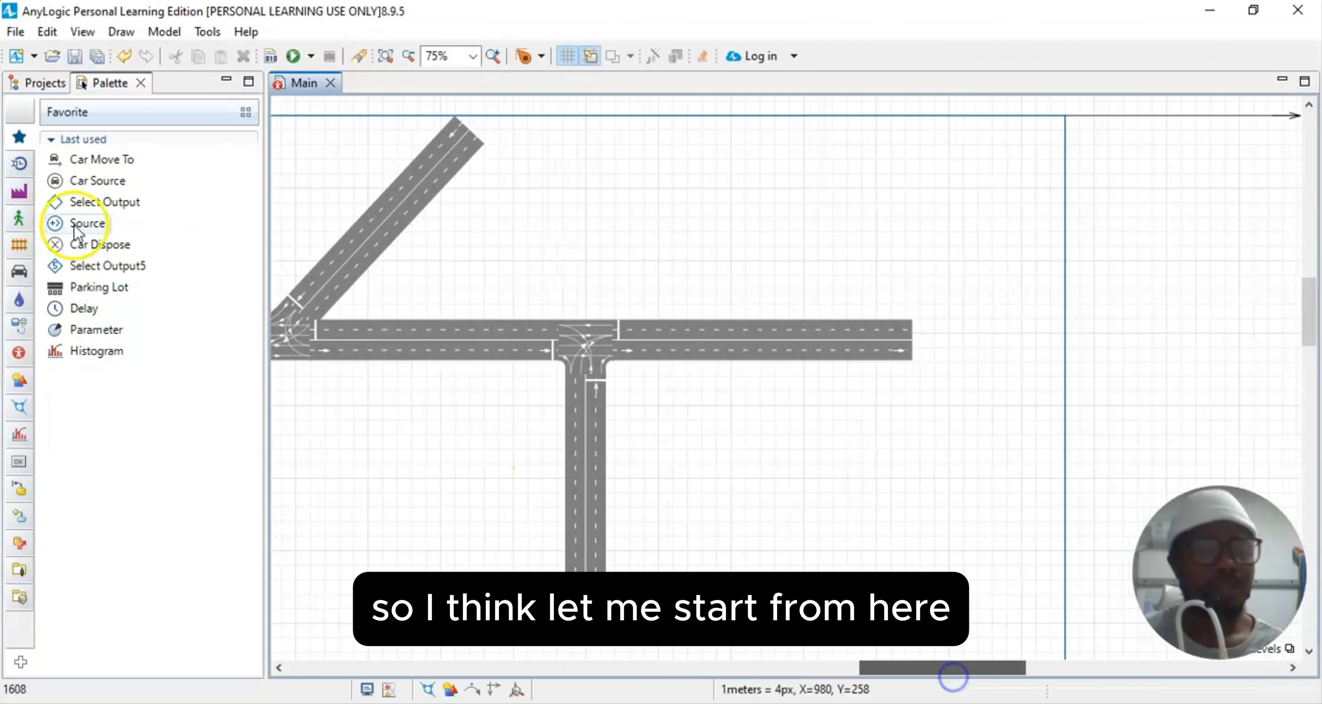
click(22, 272)
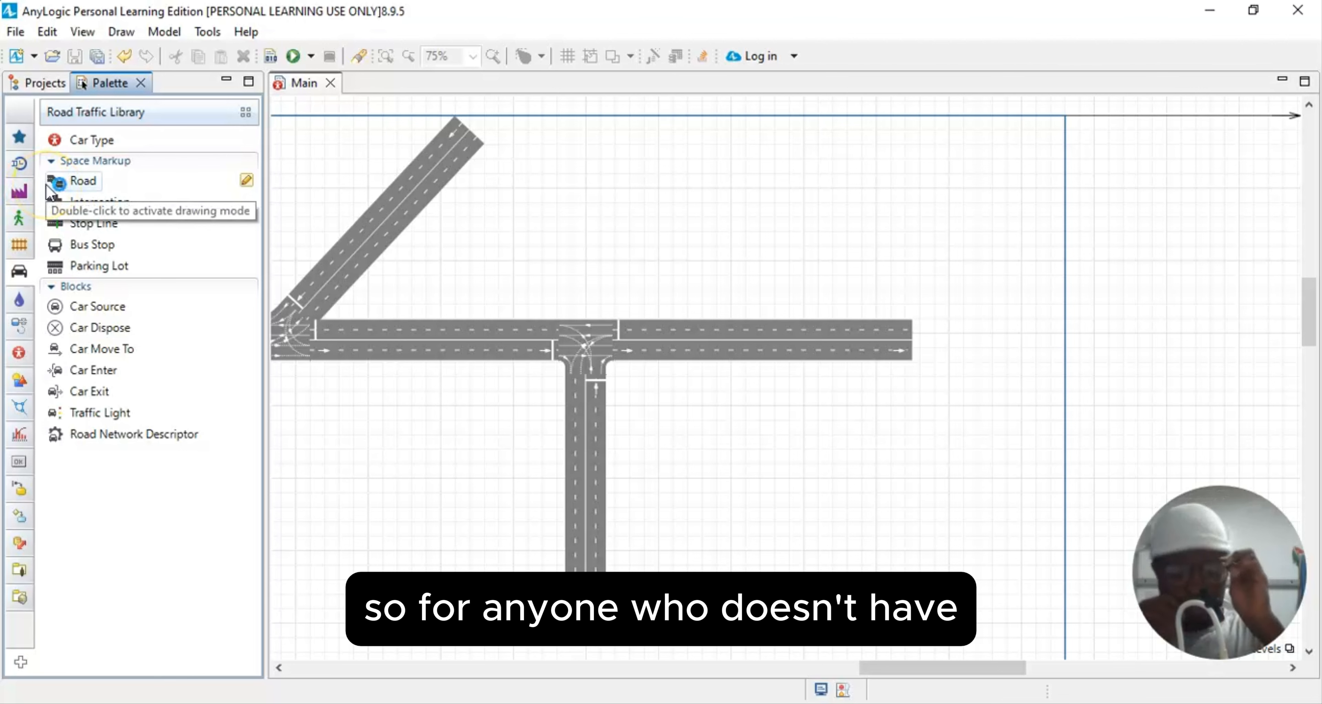
mouse_move(50, 193)
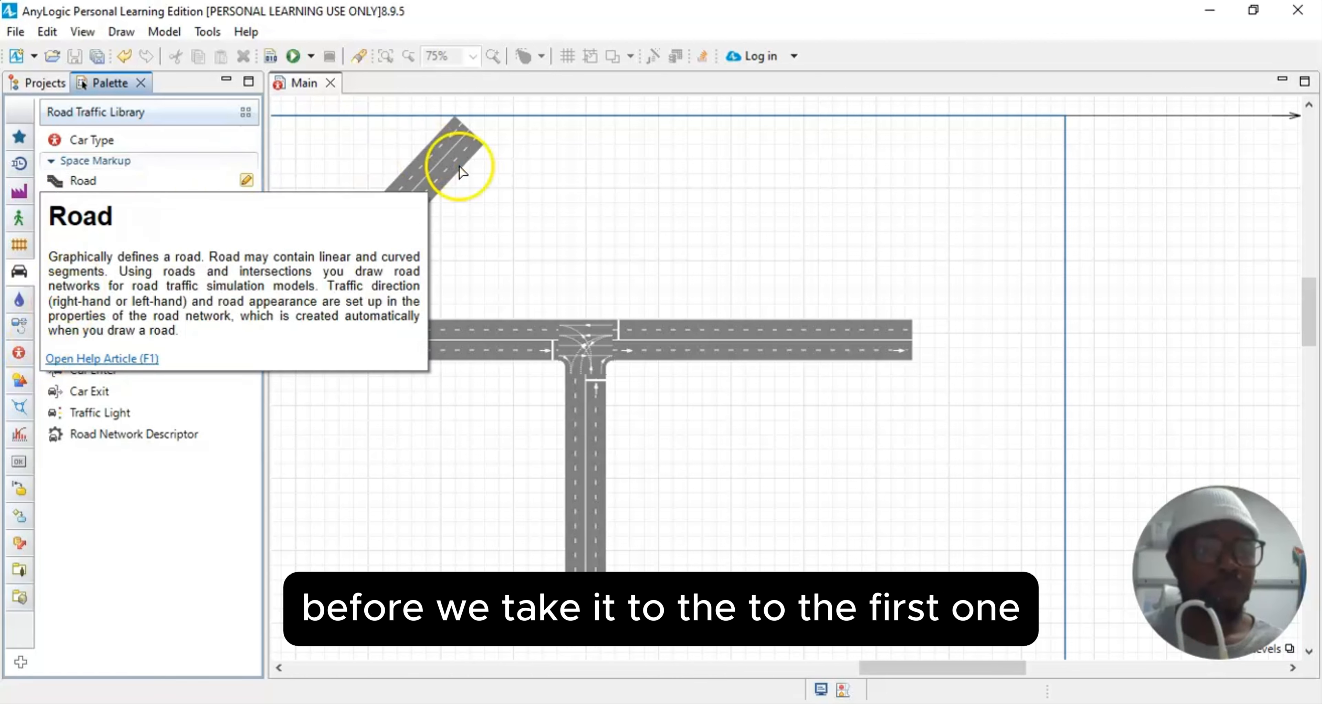
drag(110, 413, 656, 283)
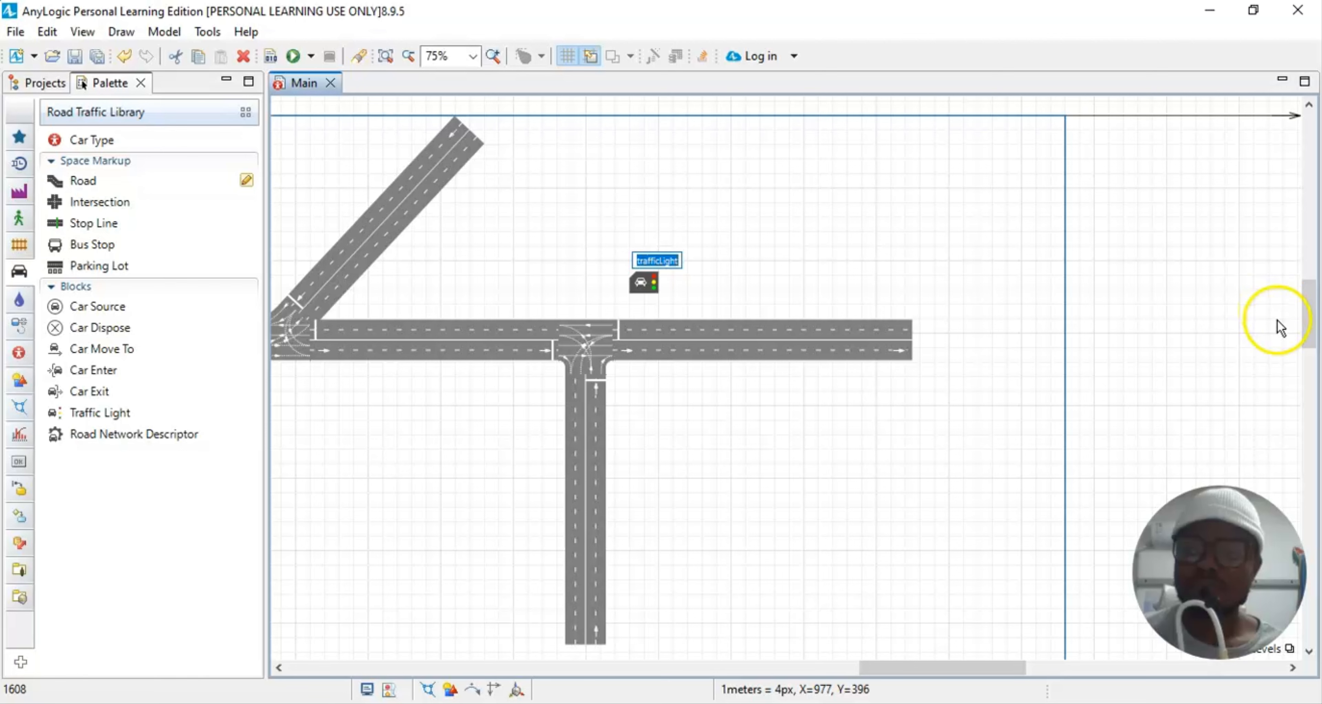
click(715, 417)
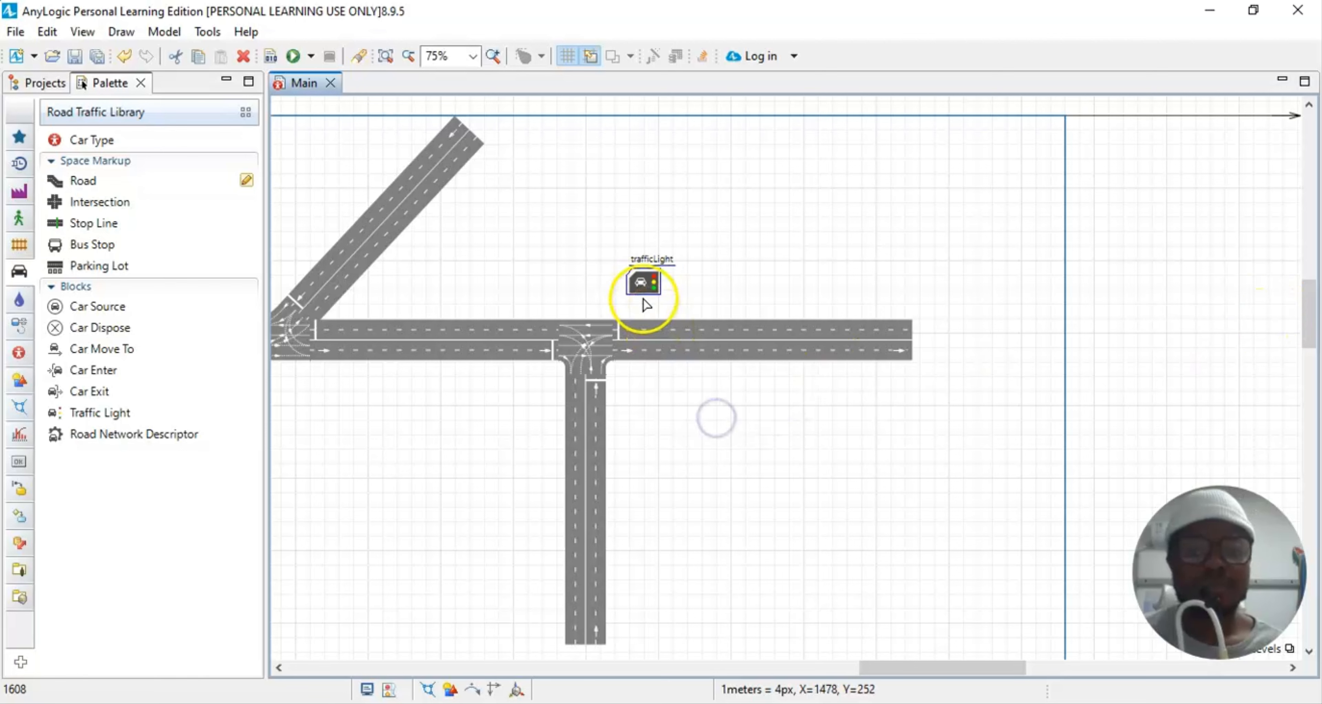
Step: Show the properties of the newly placed traffic light block
click(643, 283)
click(656, 280)
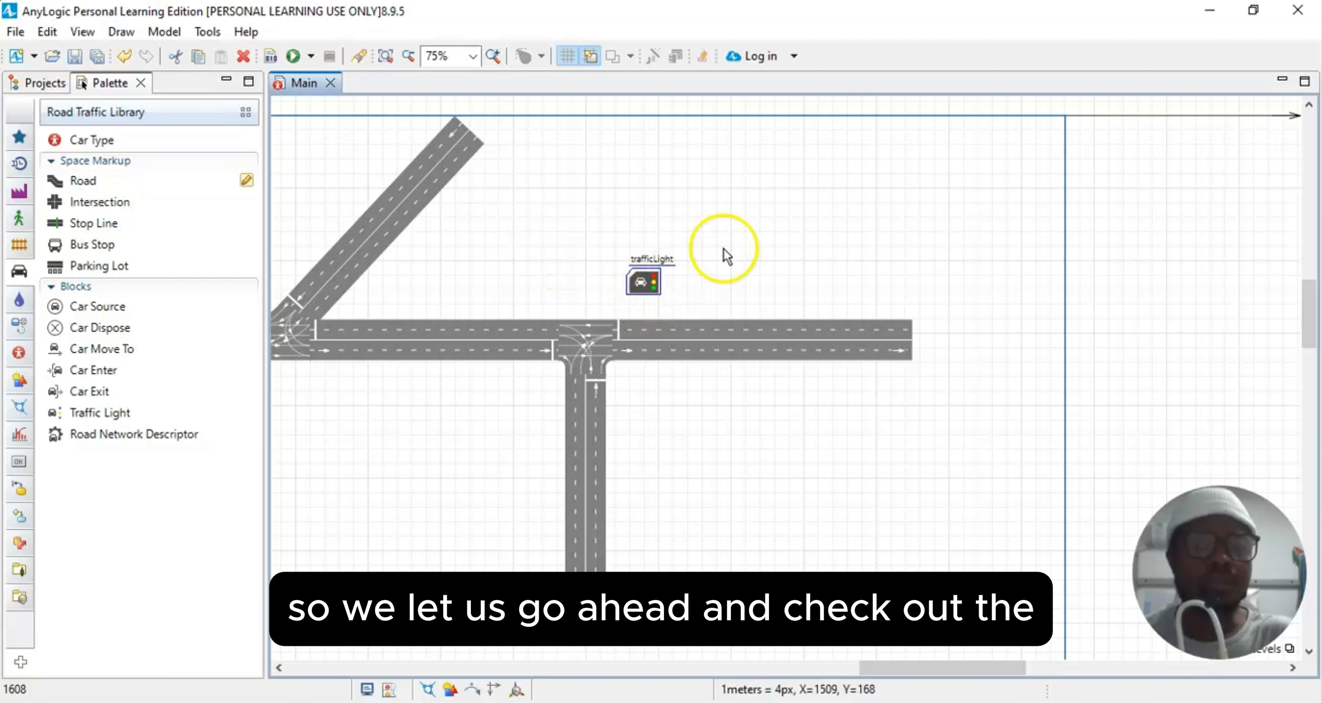
click(82, 31)
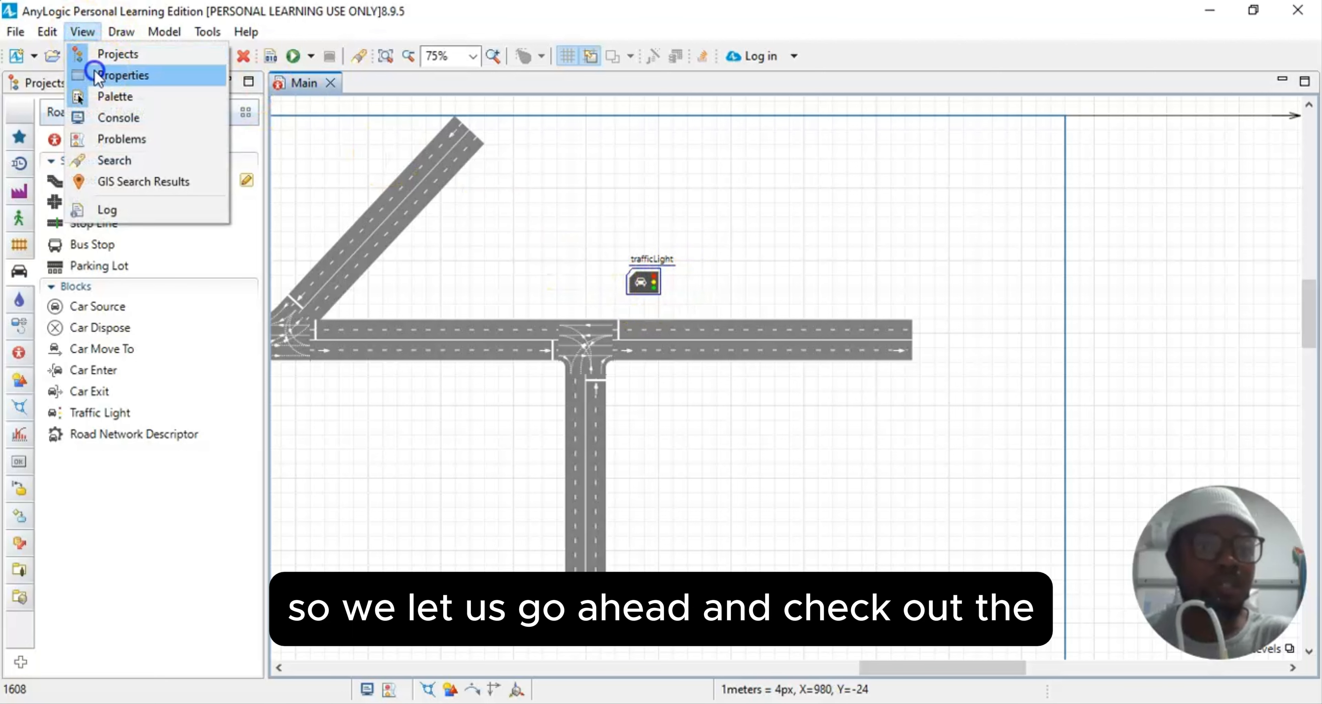
click(96, 72)
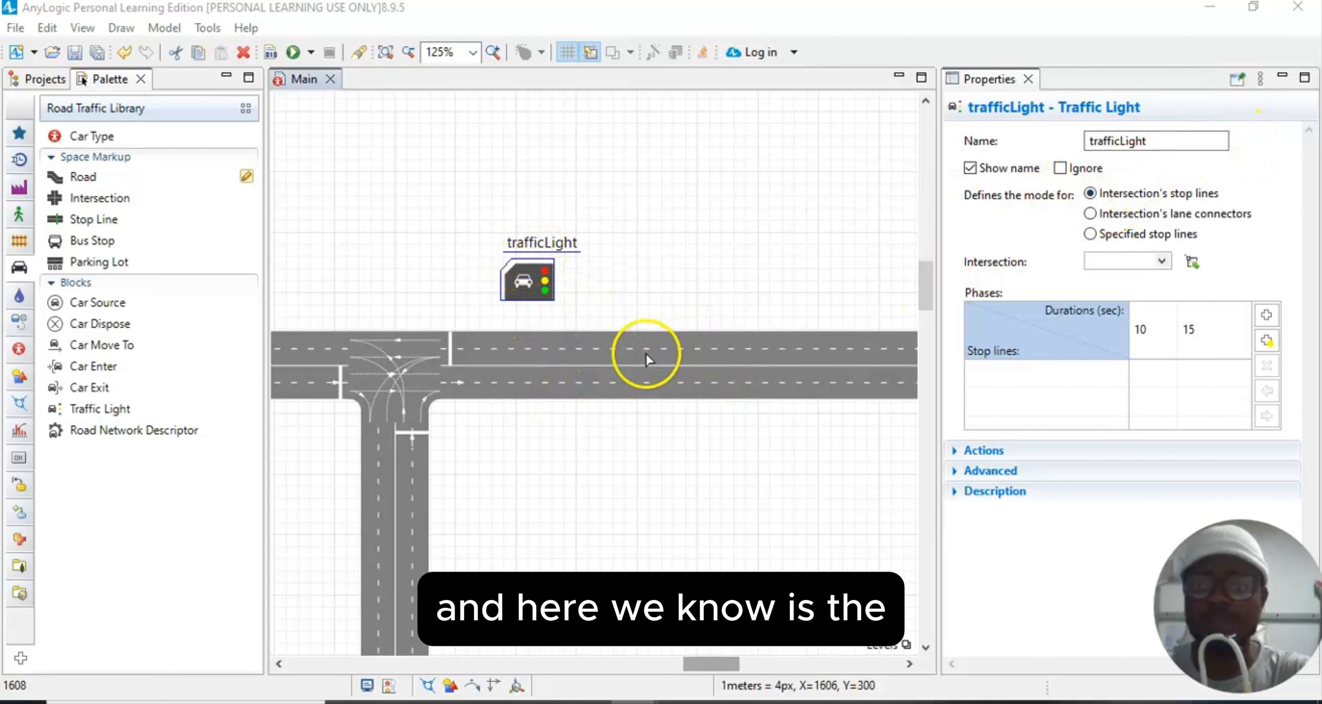
Step: Check the names of the three intersections, from the four-way crossing to the T-intersection beside the traffic light
click(1162, 262)
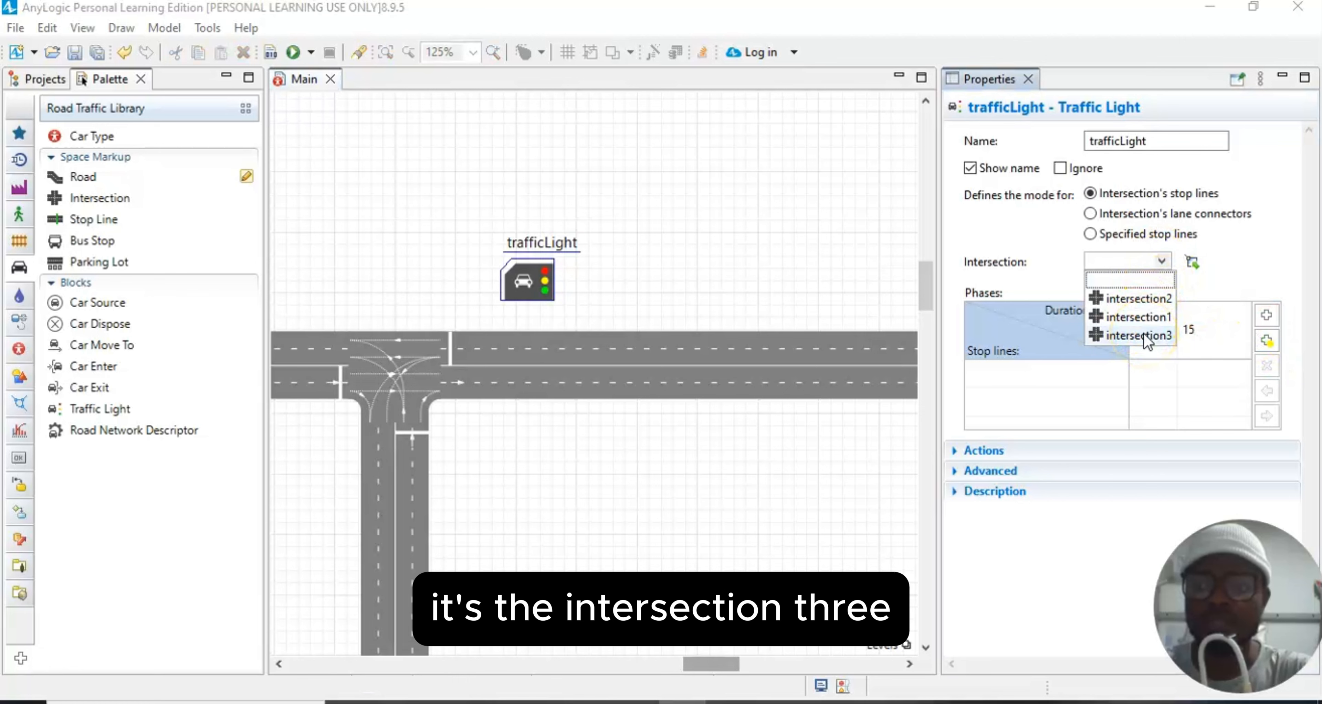
click(1247, 266)
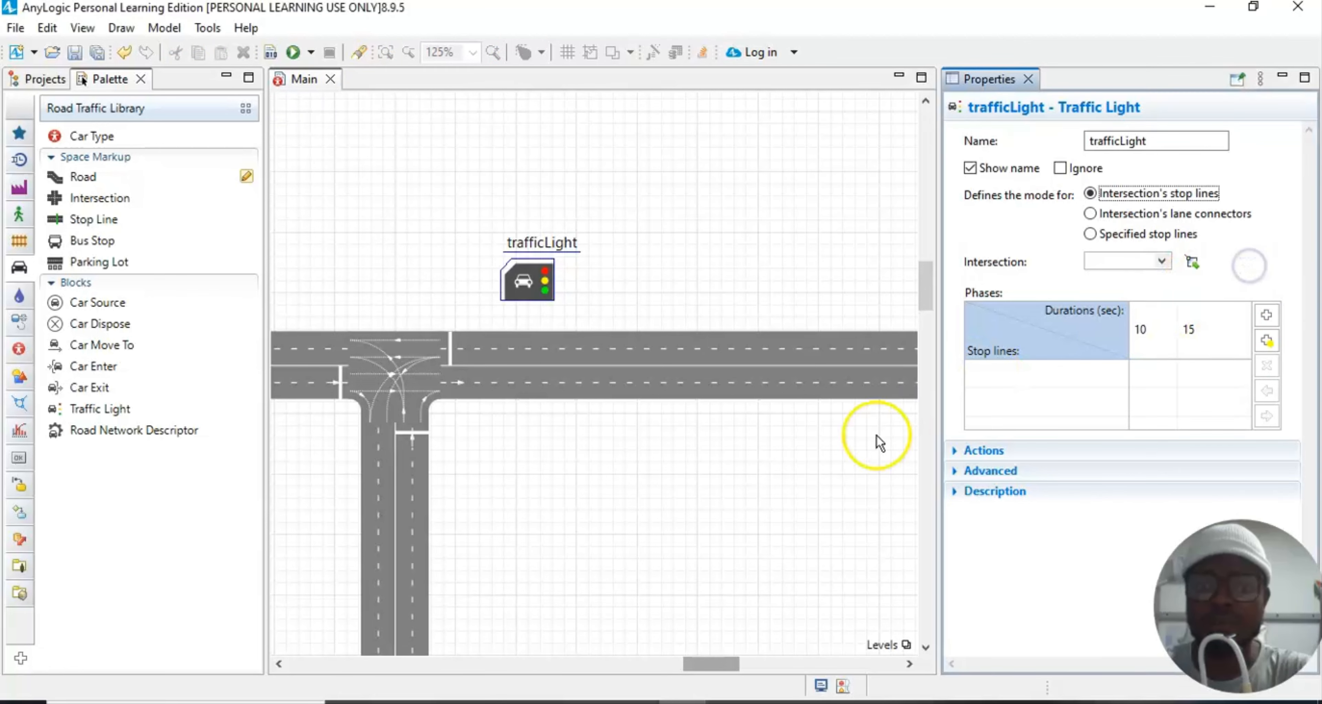
drag(722, 663, 469, 664)
click(613, 365)
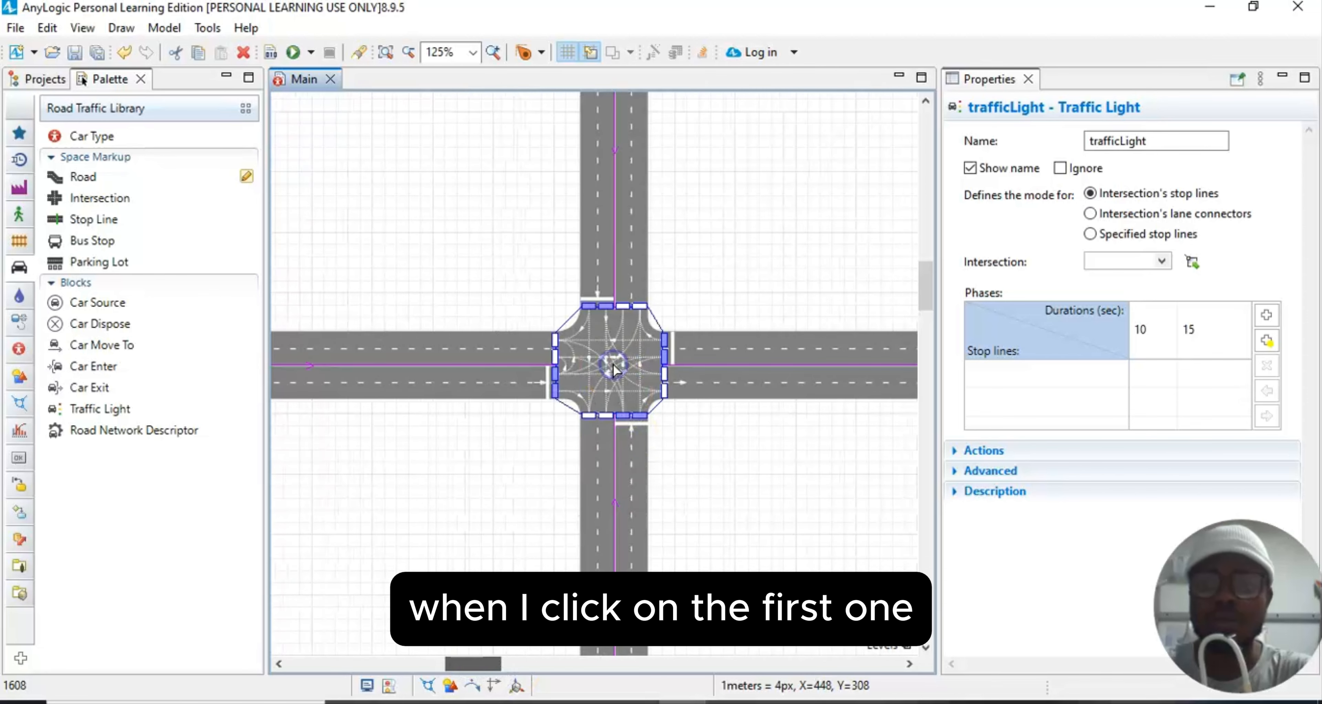
drag(472, 665, 623, 665)
click(416, 367)
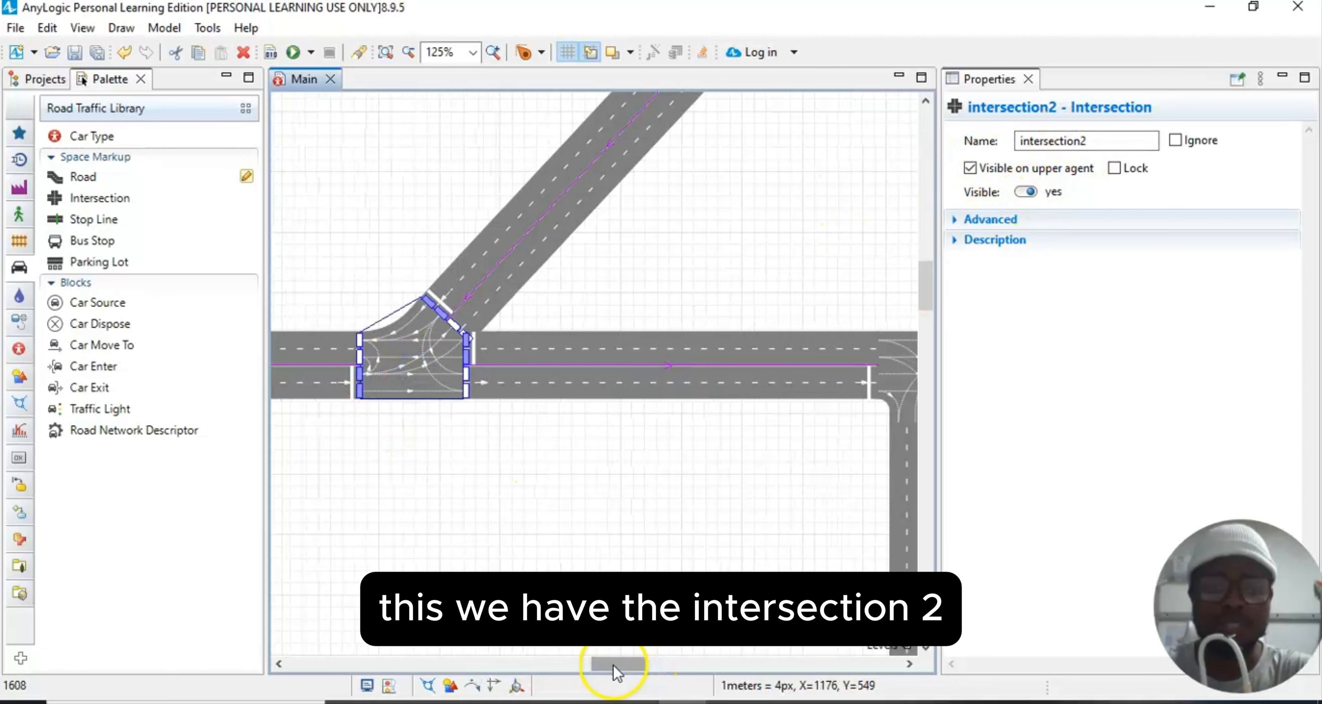
drag(615, 666, 669, 665)
click(575, 375)
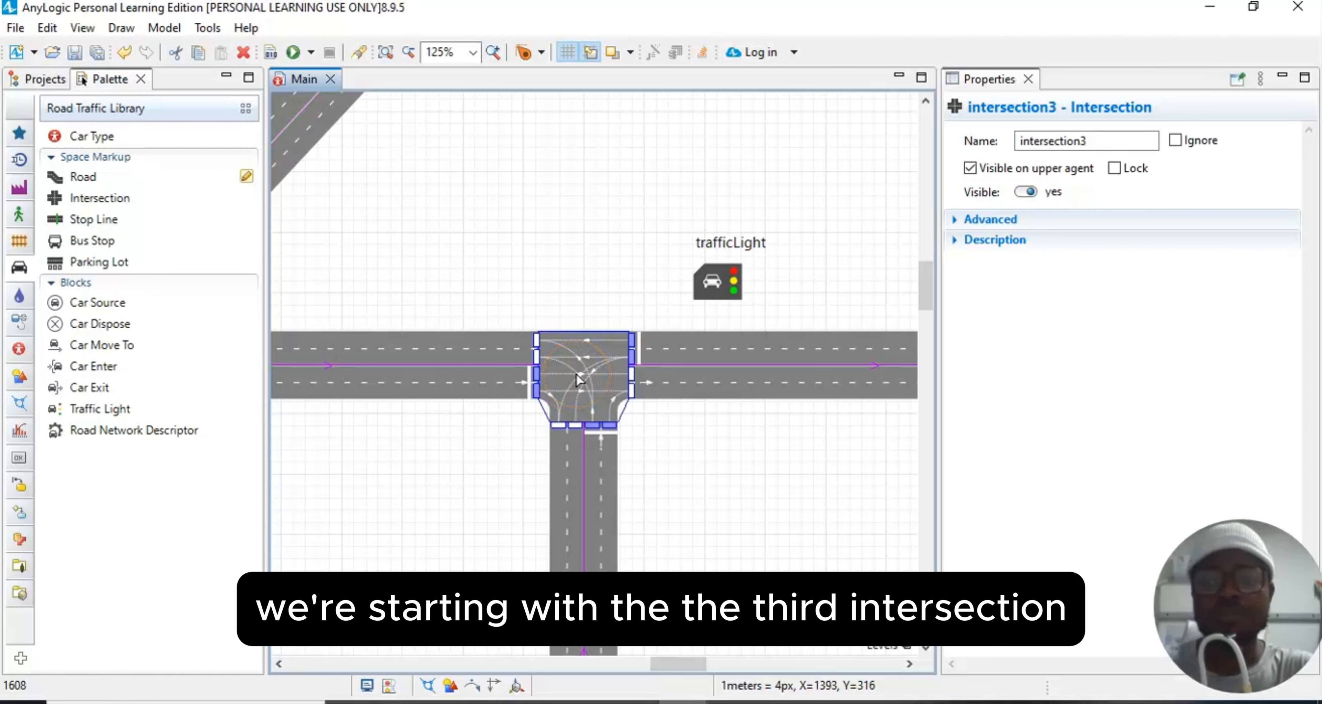
Step: Assign intersection3 to the trafficLight block, keeping its mode defined by the intersection's stop lines
click(718, 283)
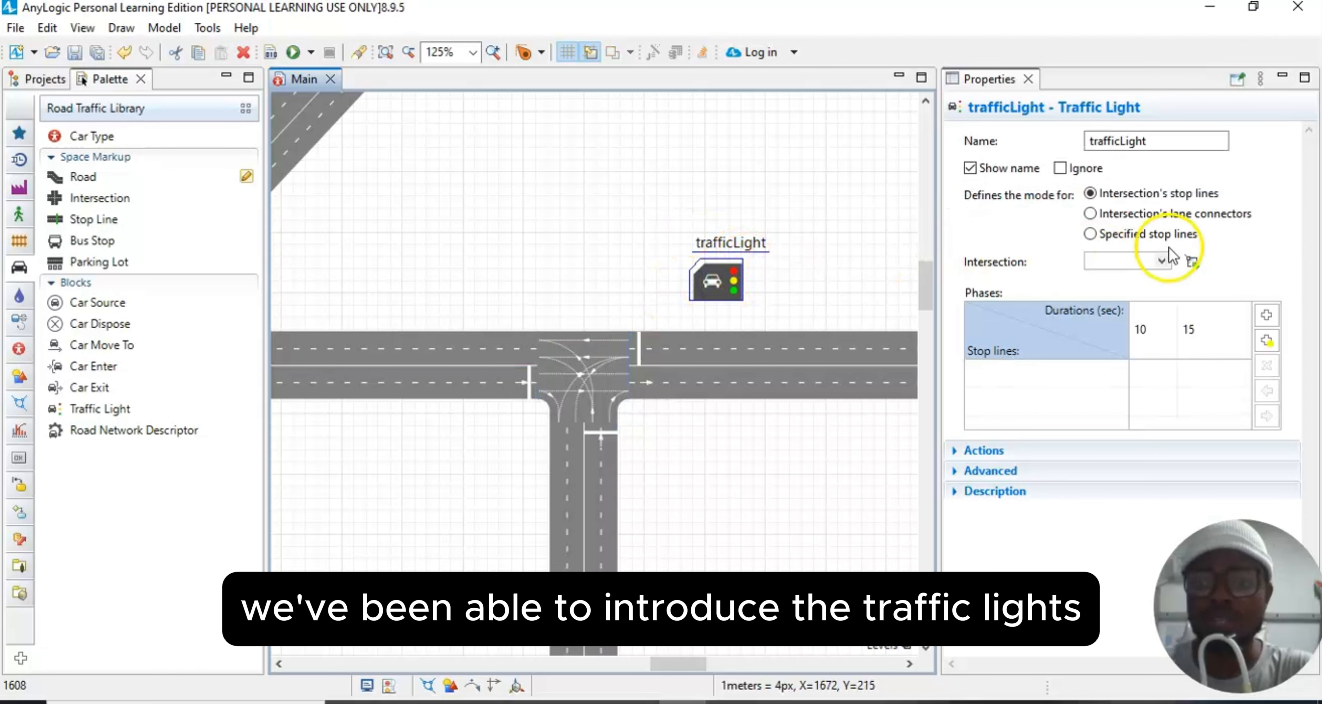
click(1163, 263)
click(1132, 346)
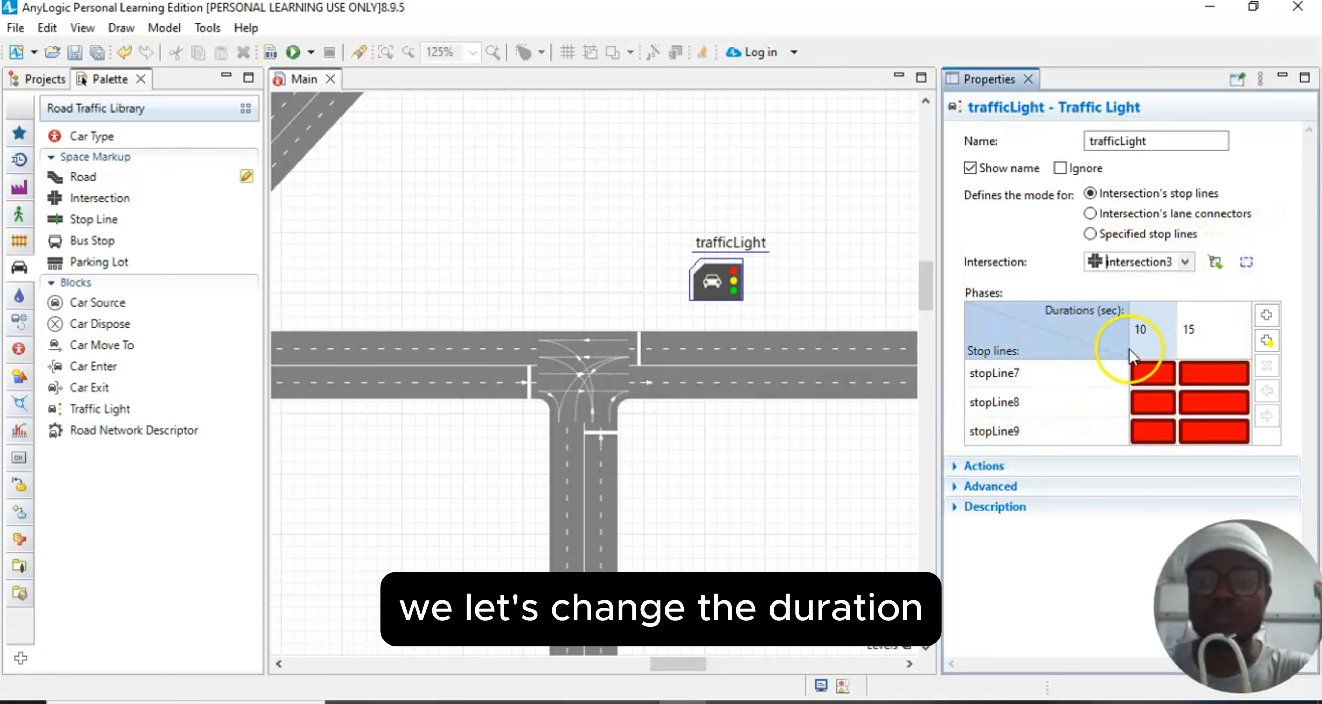
Step: Set the durations of both traffic light phases to 20 seconds
click(1133, 334)
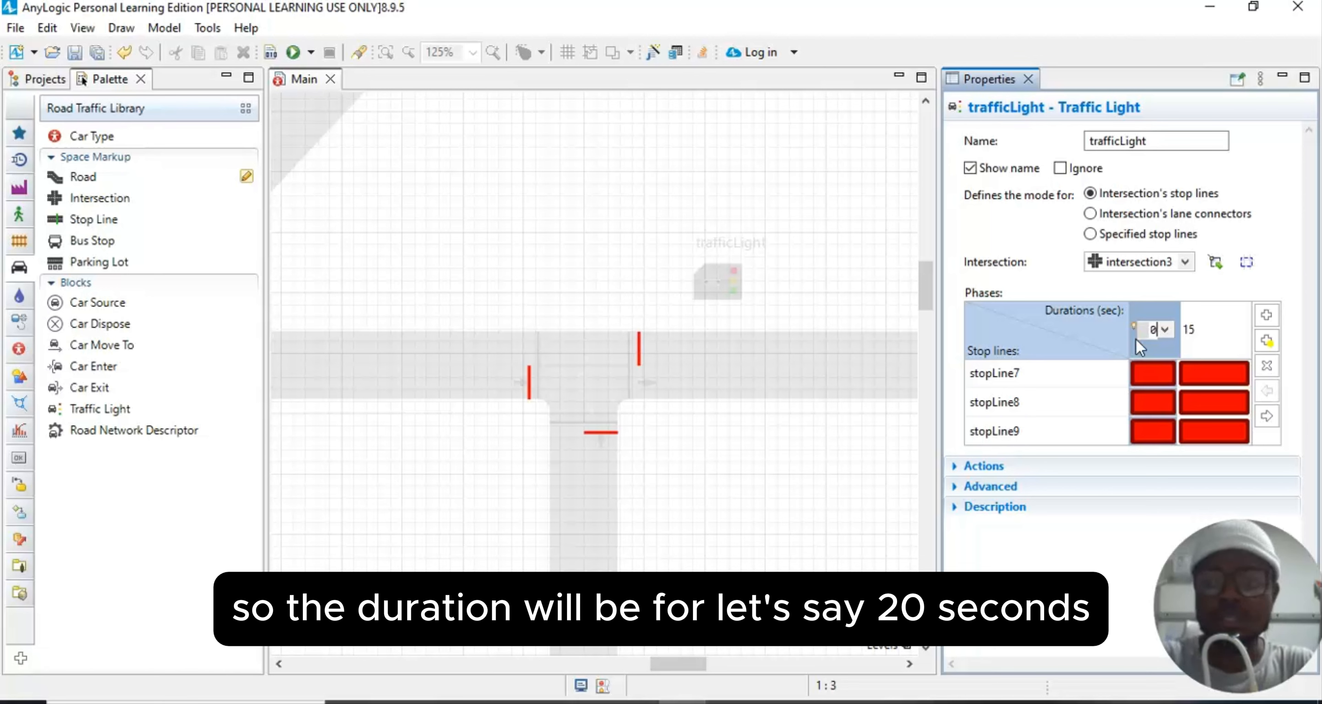
click(1201, 330)
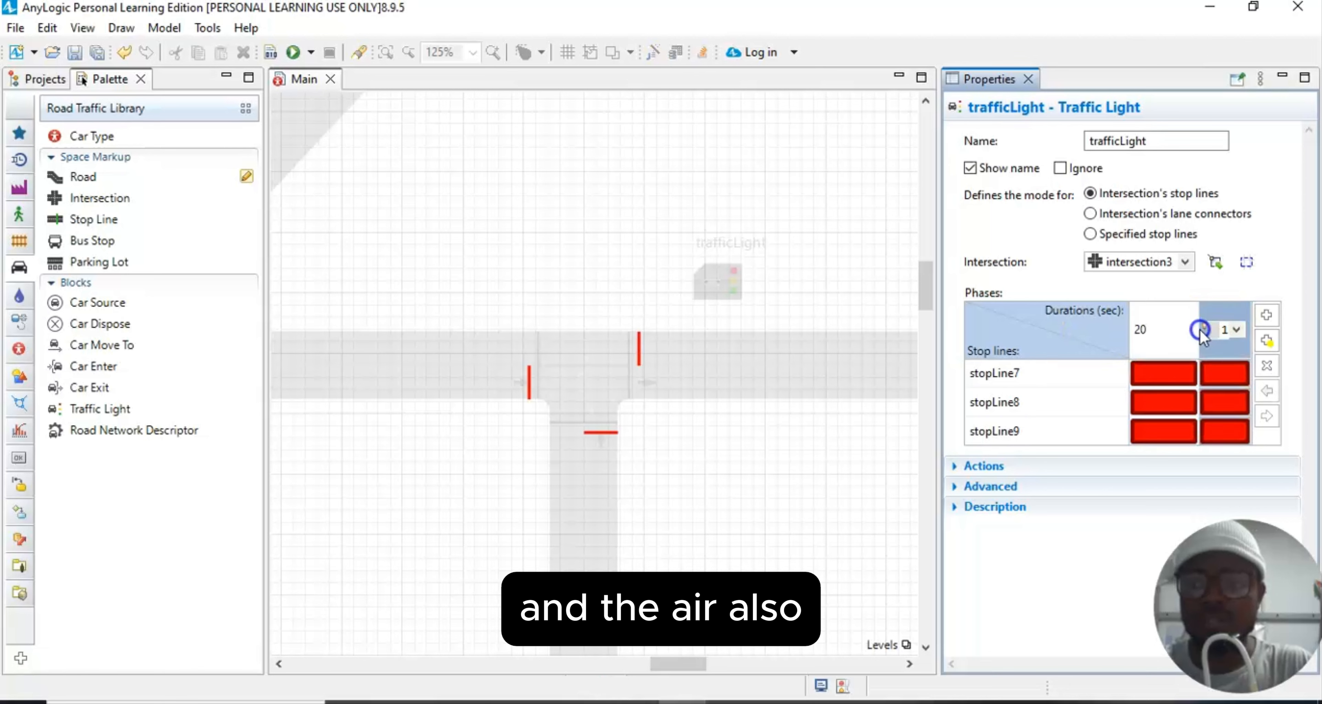
click(1214, 333)
key(Right)
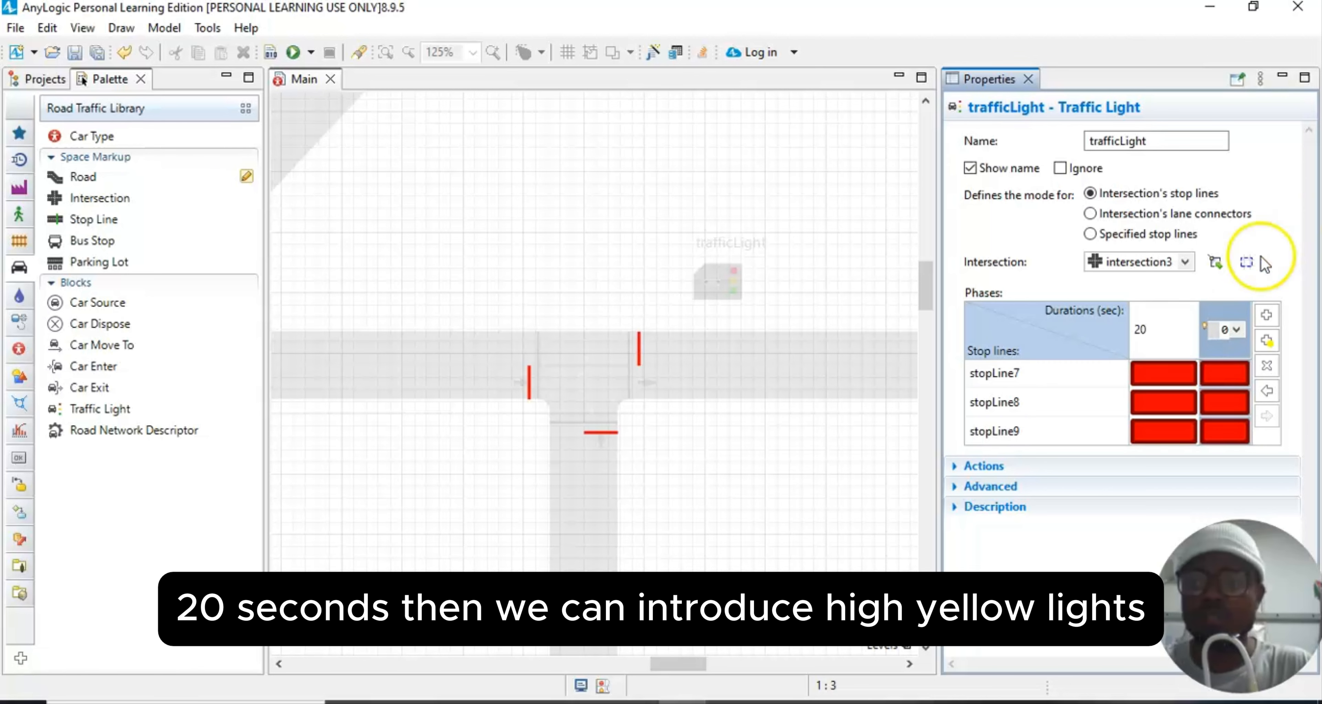
click(1266, 314)
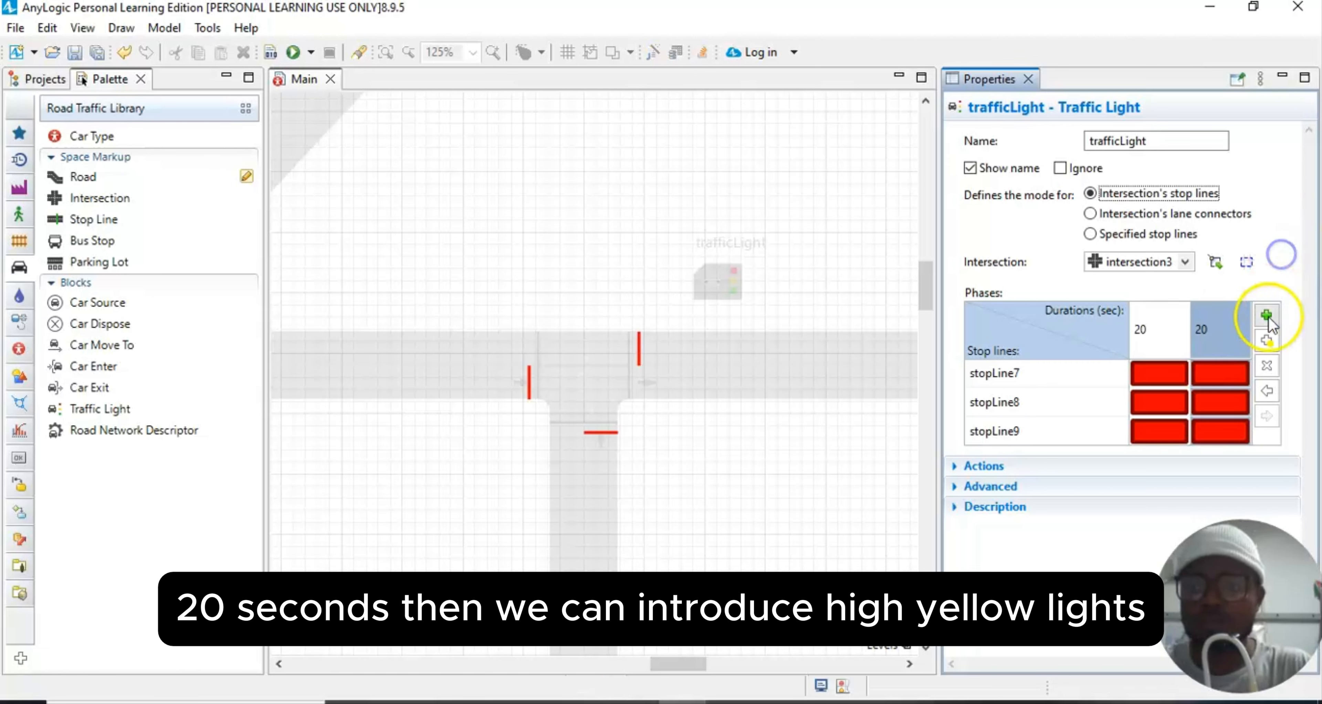
Step: Add two 3-second yellow phases and move one of them between the two 20-second phases
click(1270, 339)
click(1267, 339)
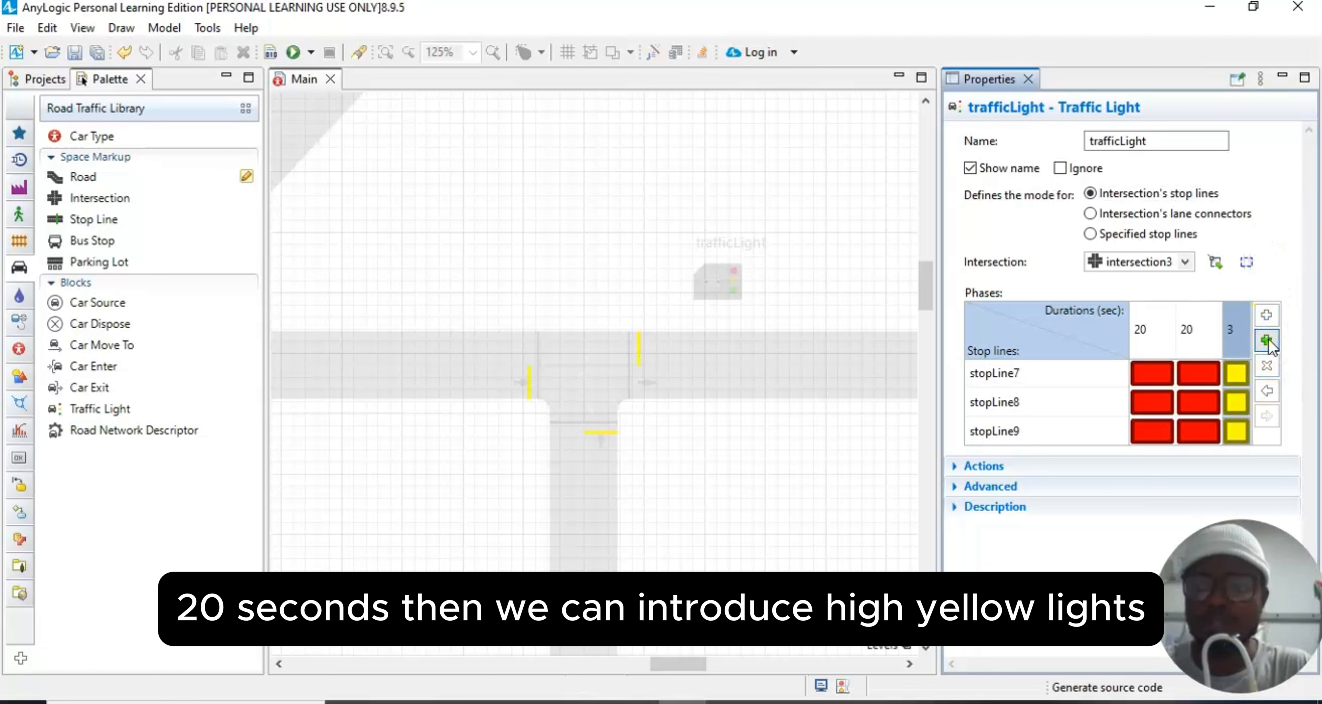
click(1265, 338)
click(1266, 391)
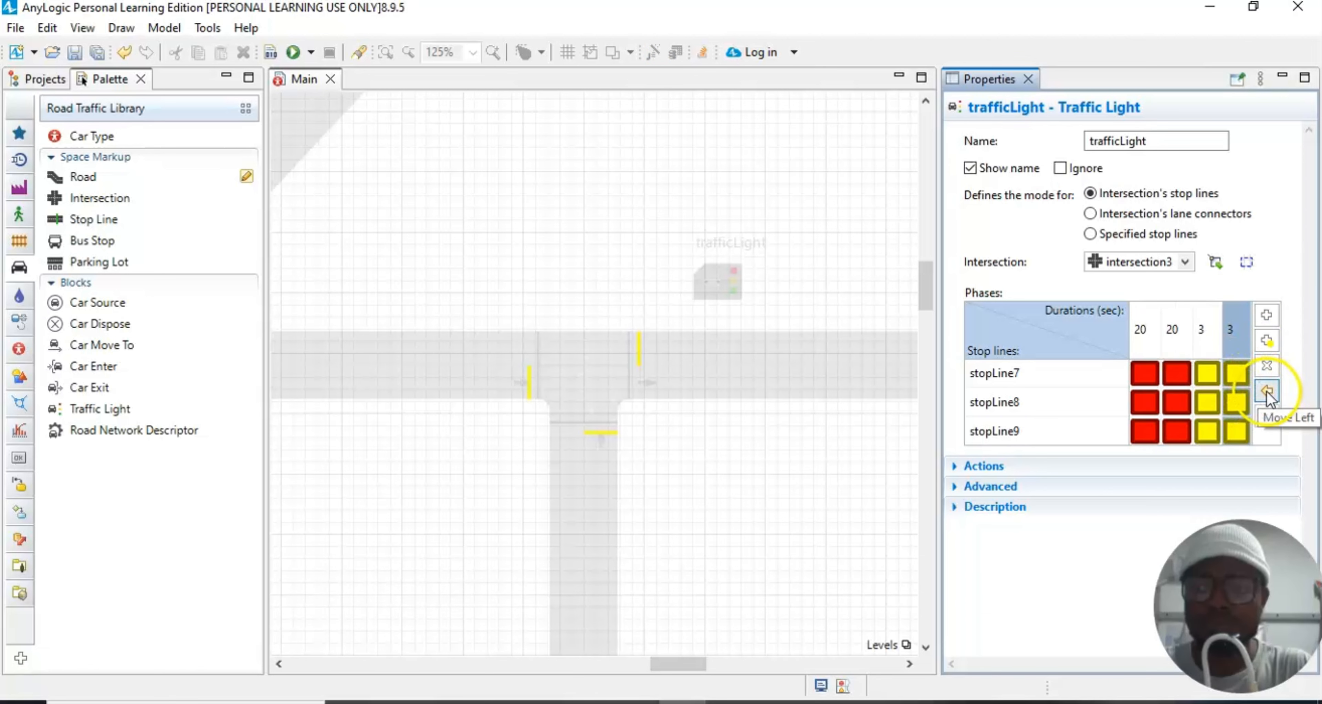
click(1266, 391)
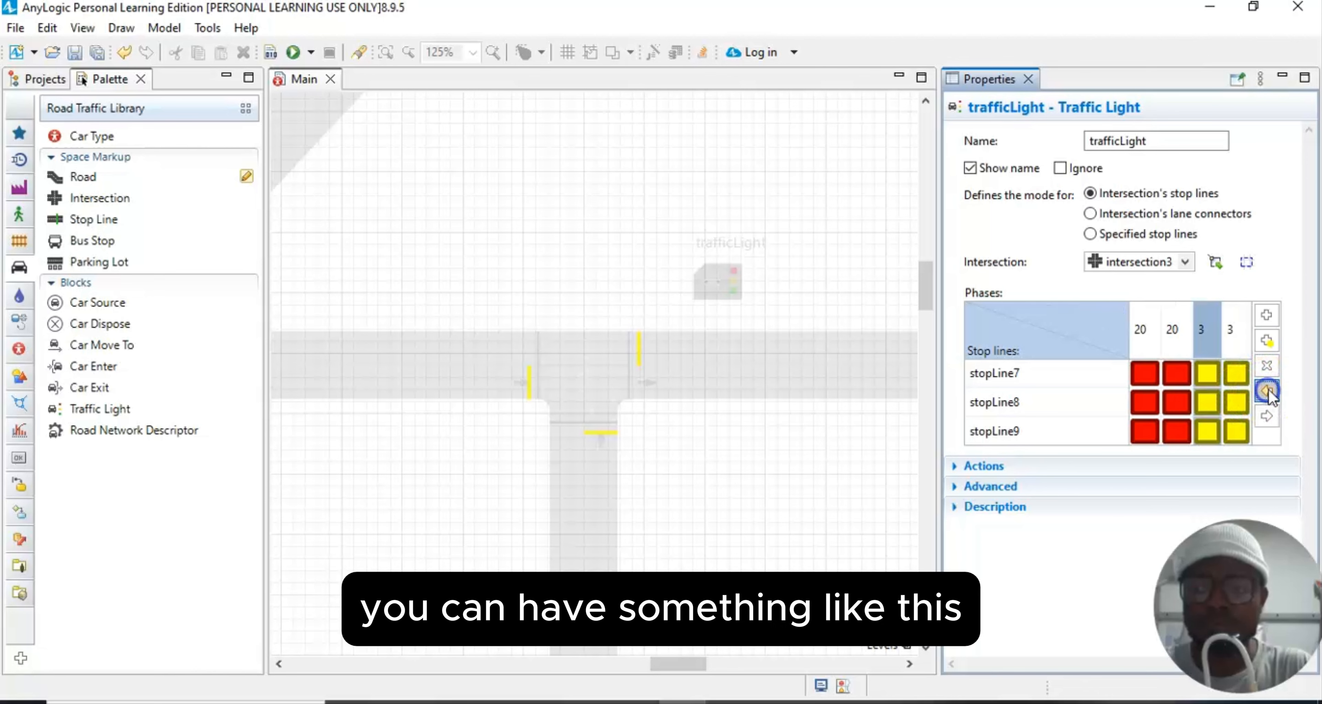
click(1265, 391)
click(1285, 271)
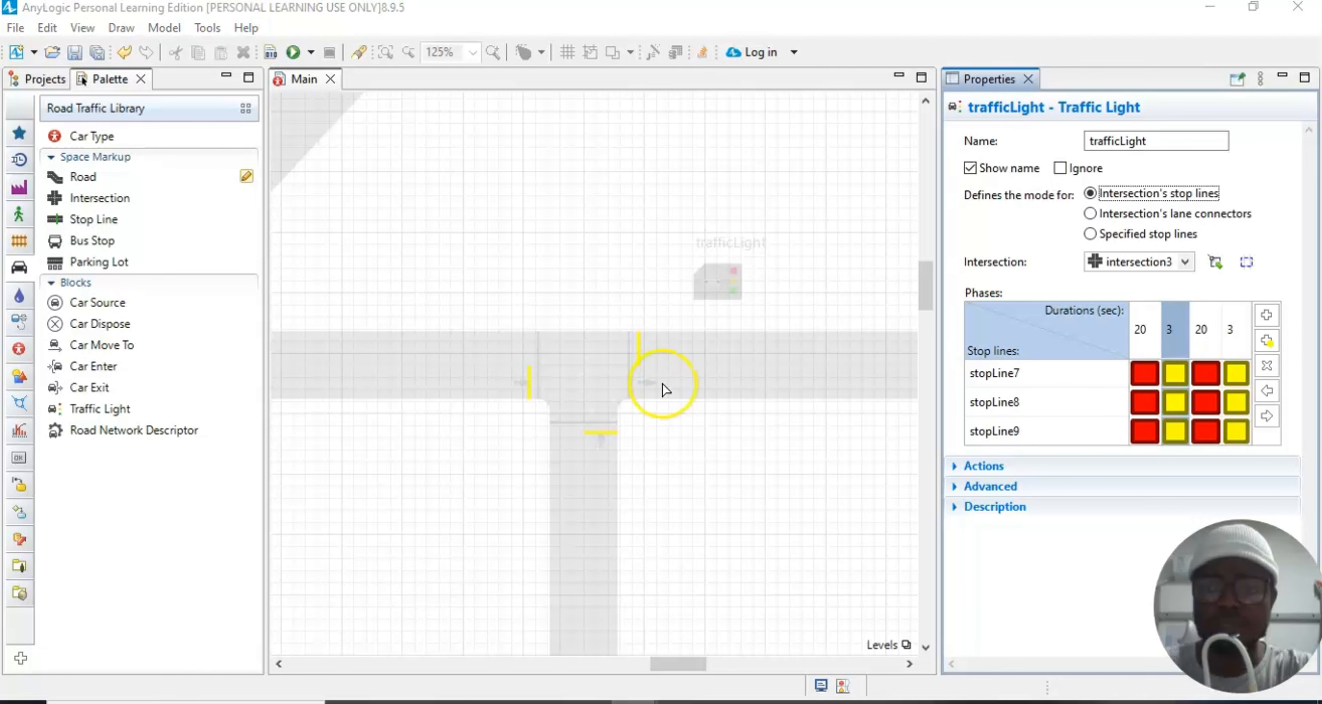
Step: Make stopLine7 and stopLine9 green in the first 20-second phase and stopLine8 green in the second 20-second phase
click(1136, 373)
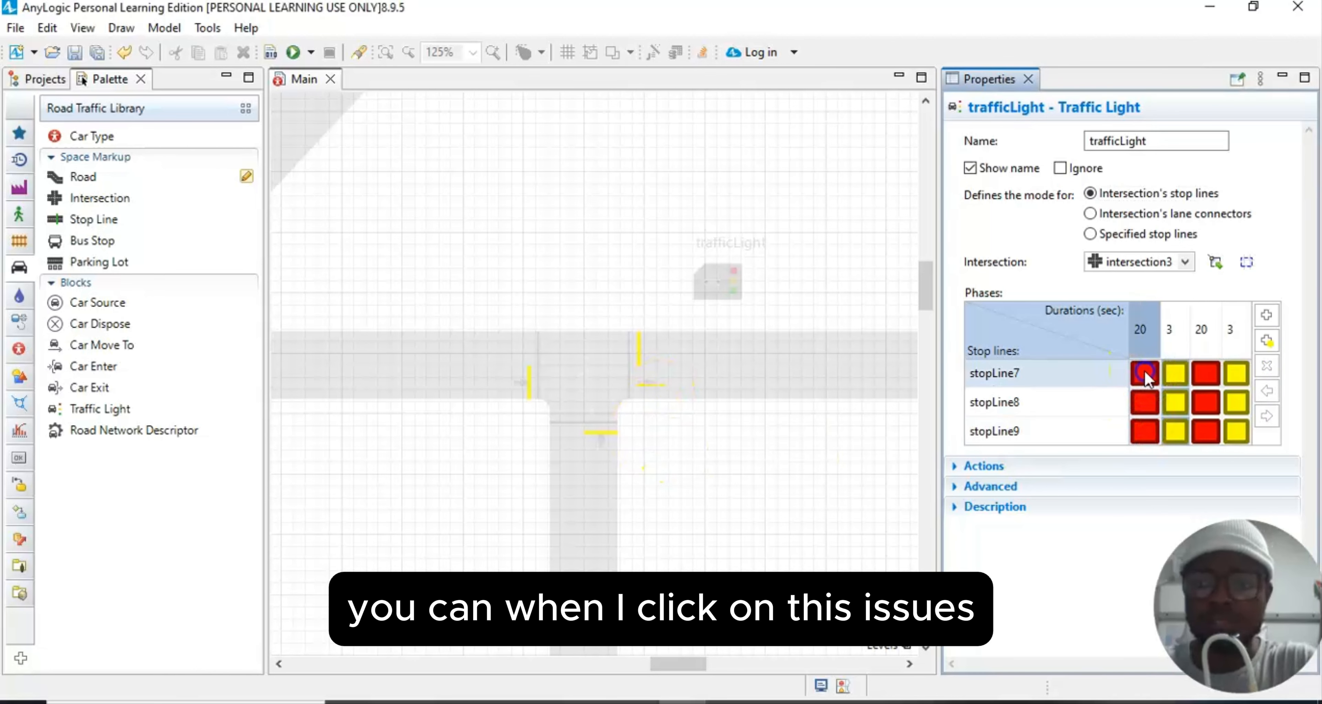
click(1151, 370)
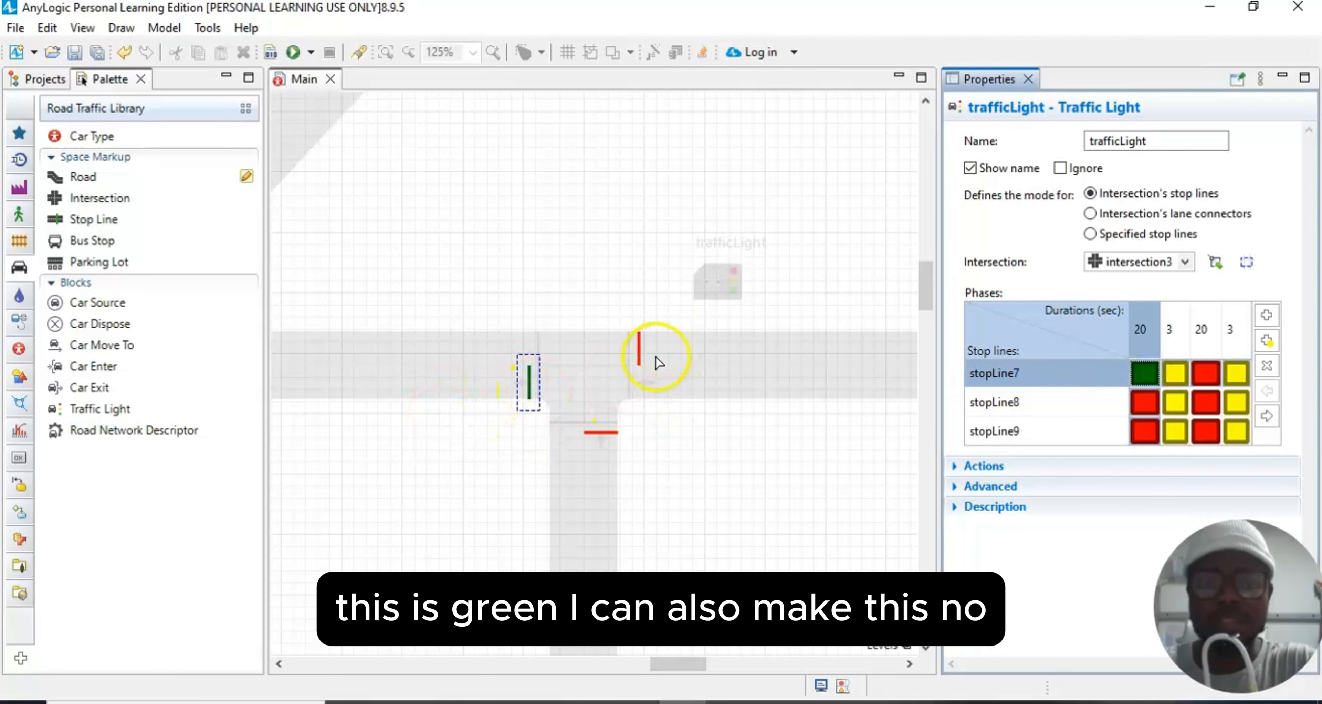
click(1150, 402)
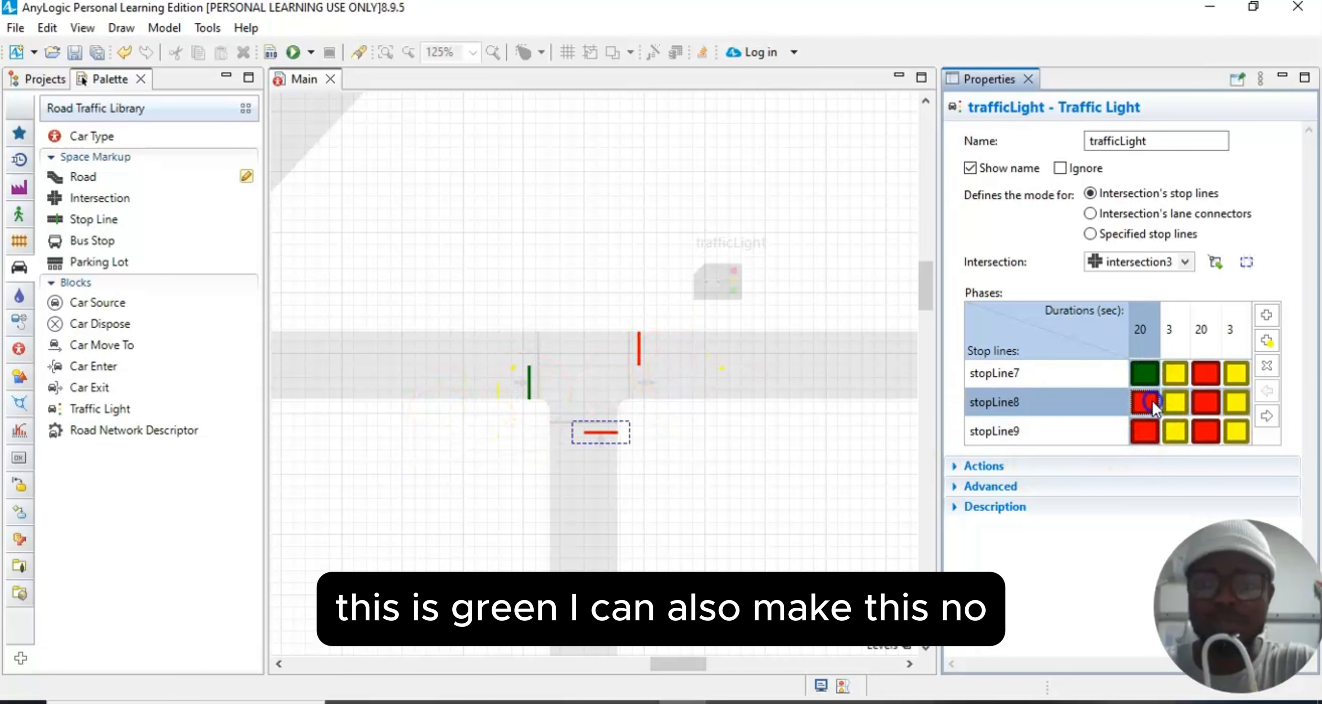
click(1147, 432)
click(1147, 432)
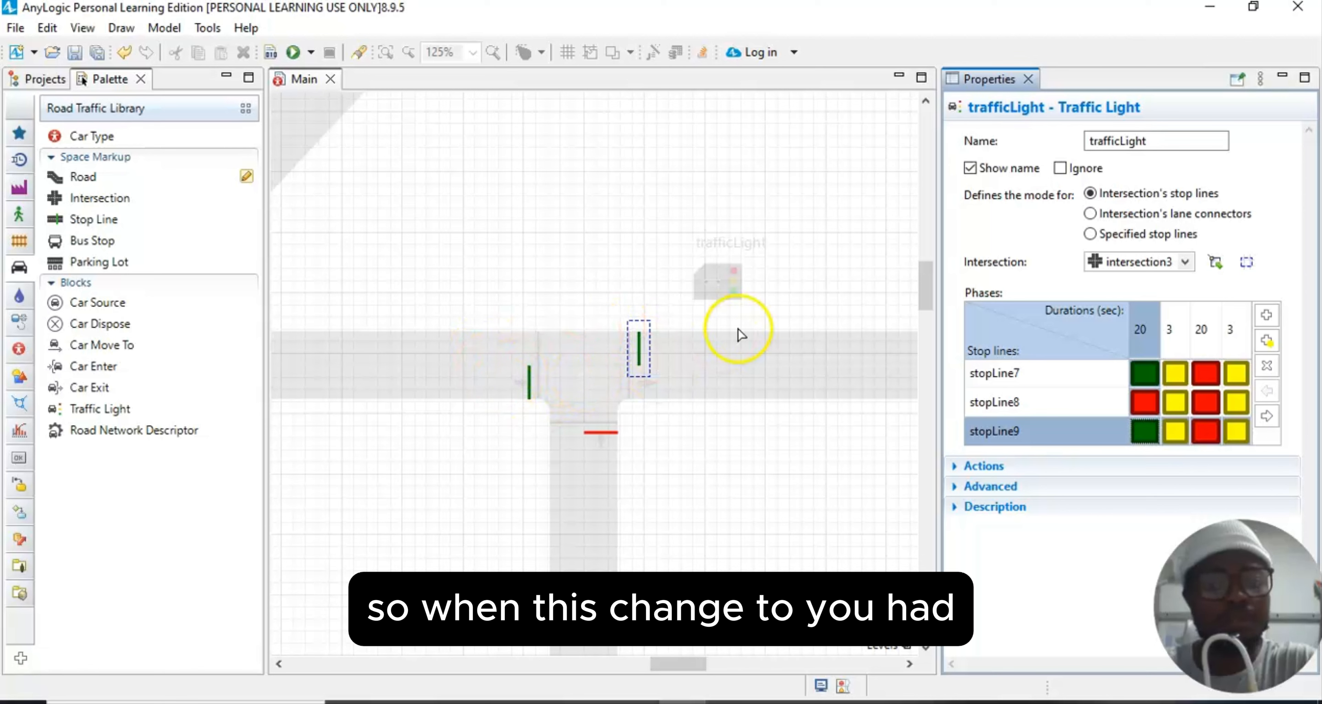
click(1210, 402)
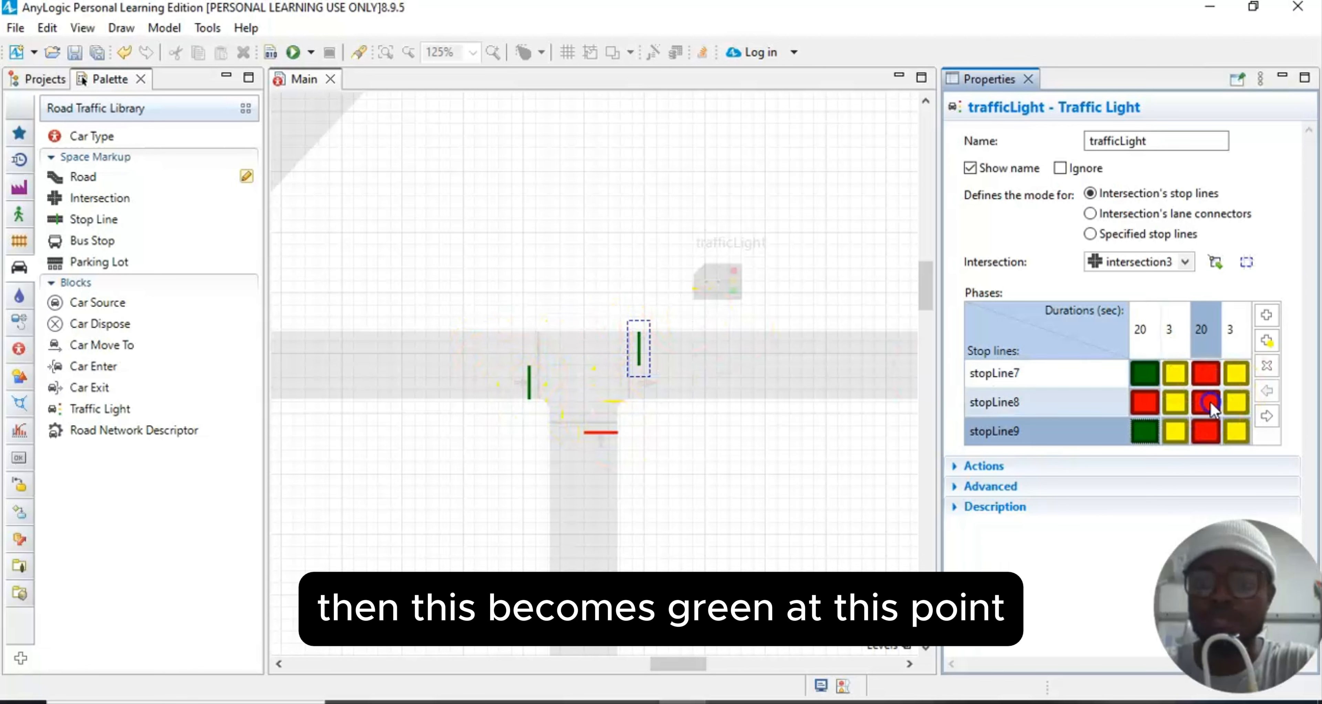
click(1203, 402)
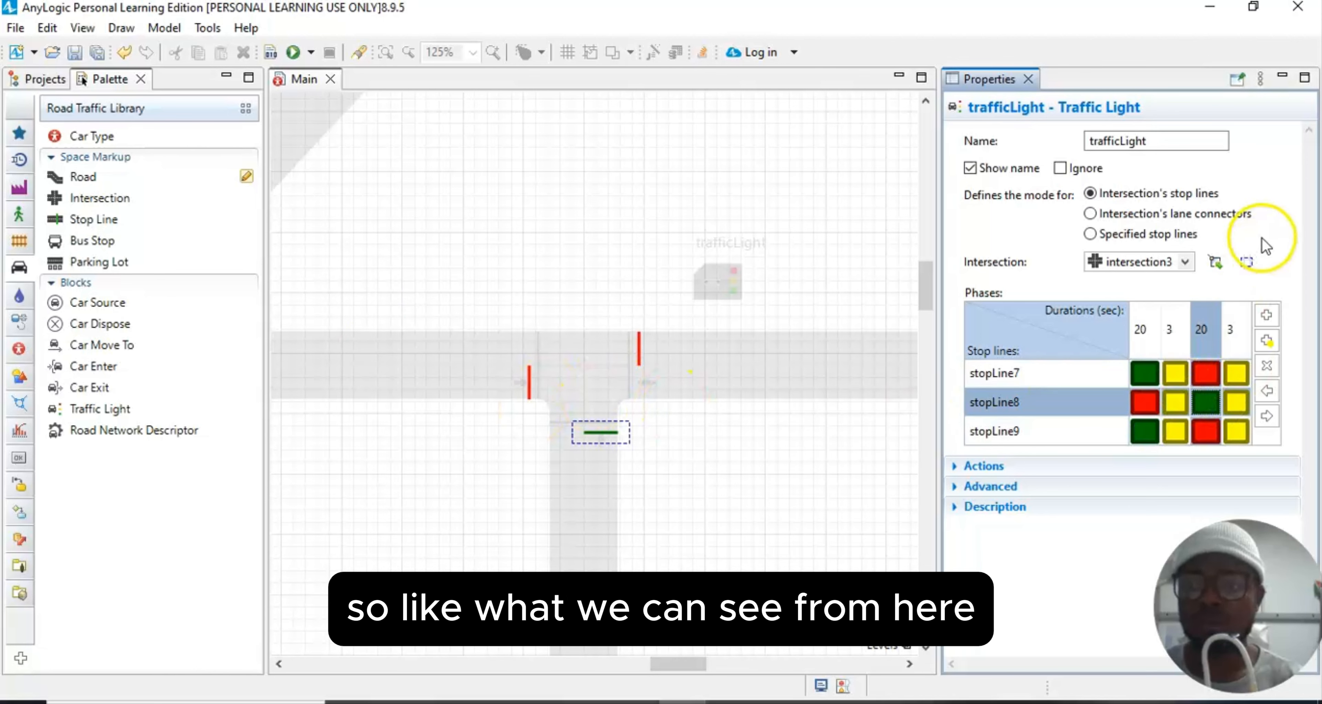
Step: Rename the T-intersection's traffic light block as trafficLight3 and close its properties
click(1293, 206)
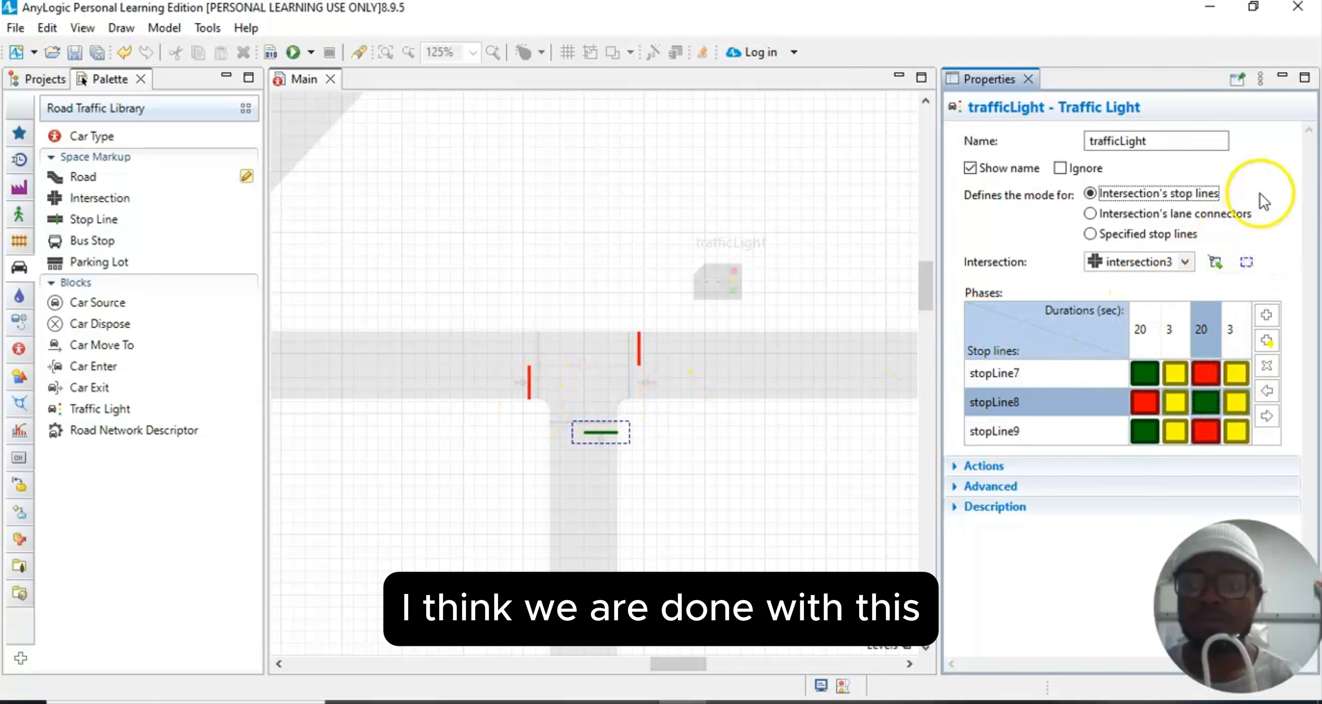
click(1171, 140)
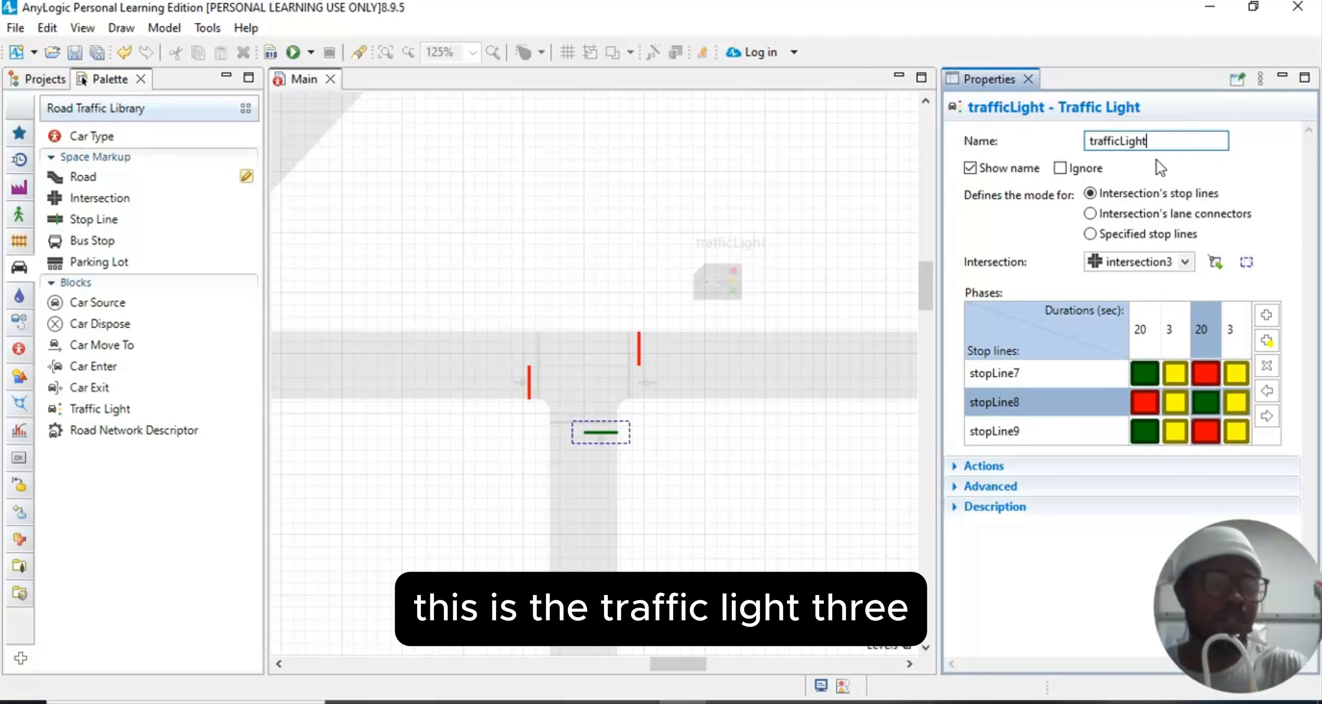
click(1028, 79)
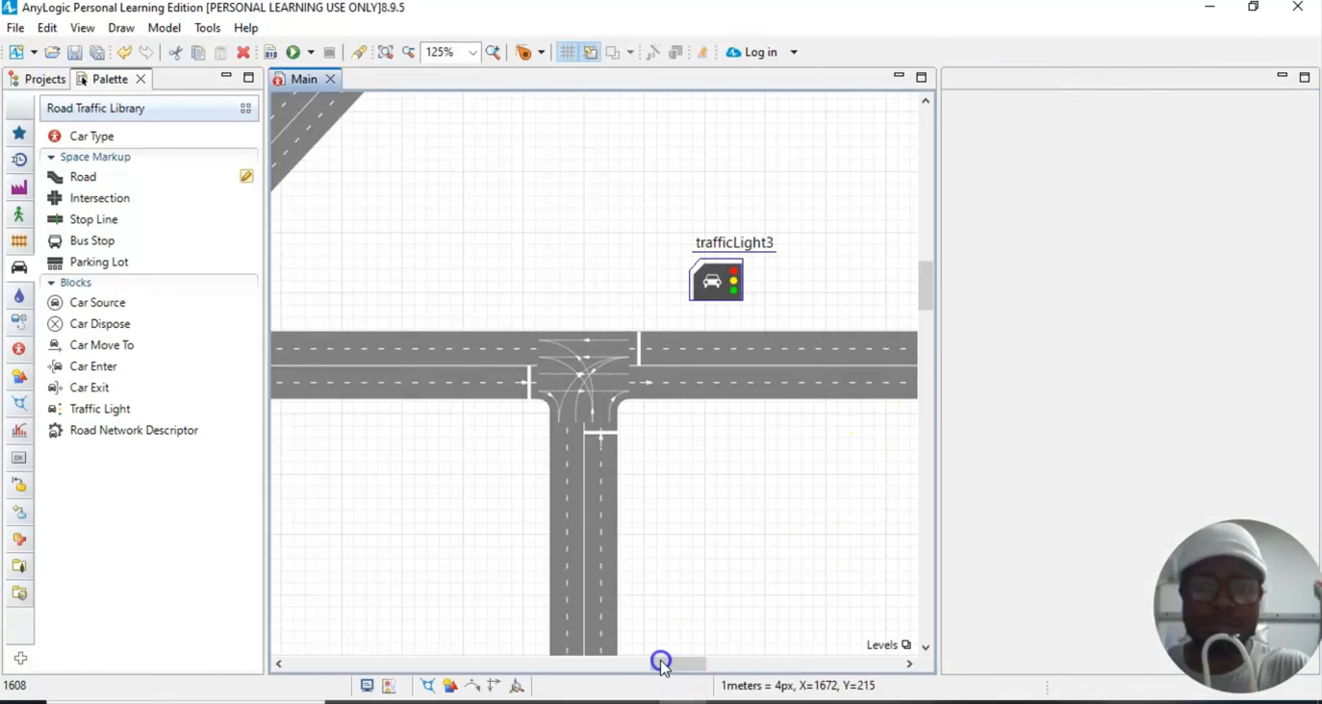
Step: Place a new Traffic Light block beside the diagonal road's junction and assign intersection2 to it
drag(662, 664, 589, 648)
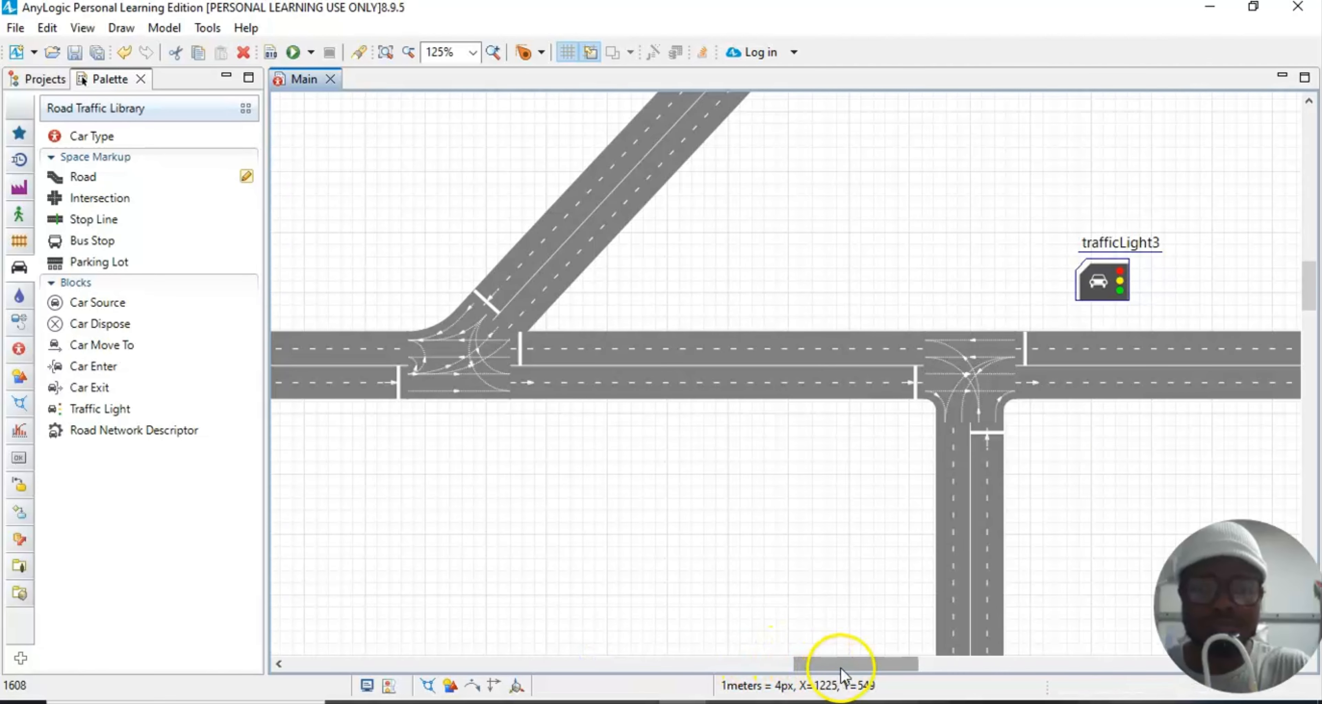
drag(841, 664, 781, 663)
drag(97, 409, 634, 280)
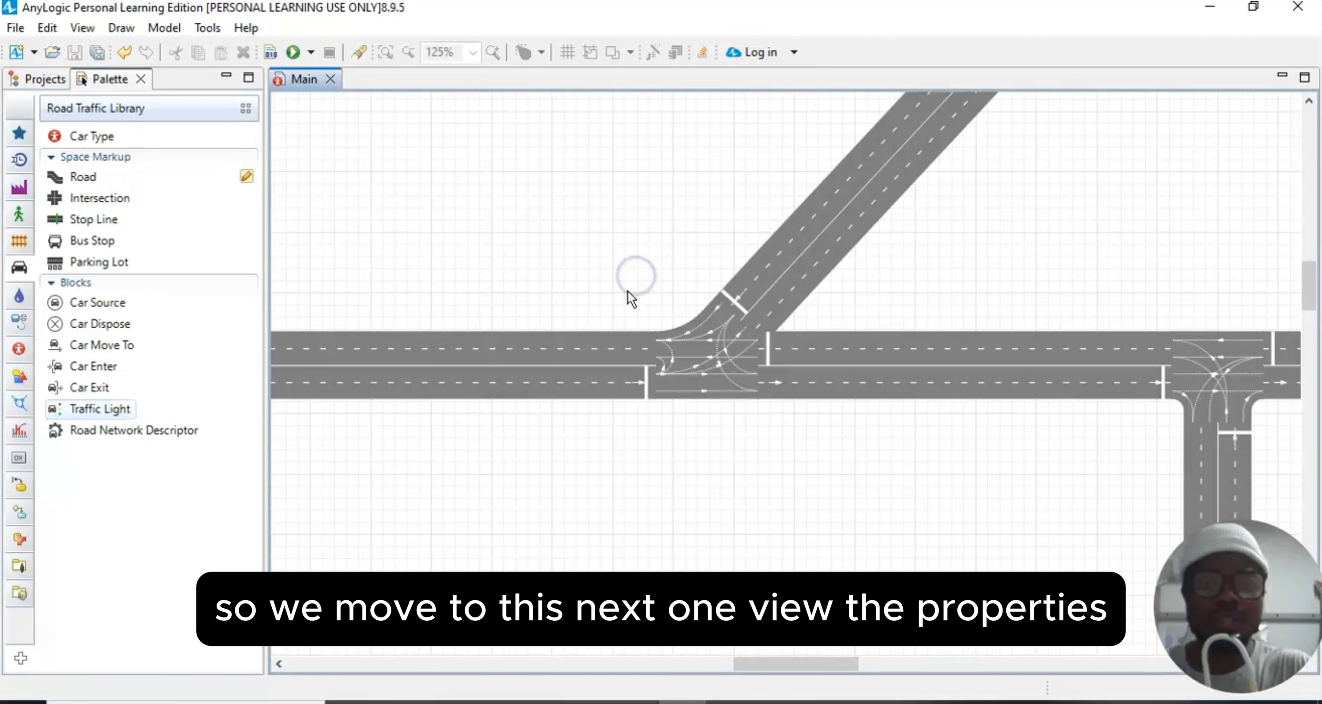
click(86, 31)
click(111, 67)
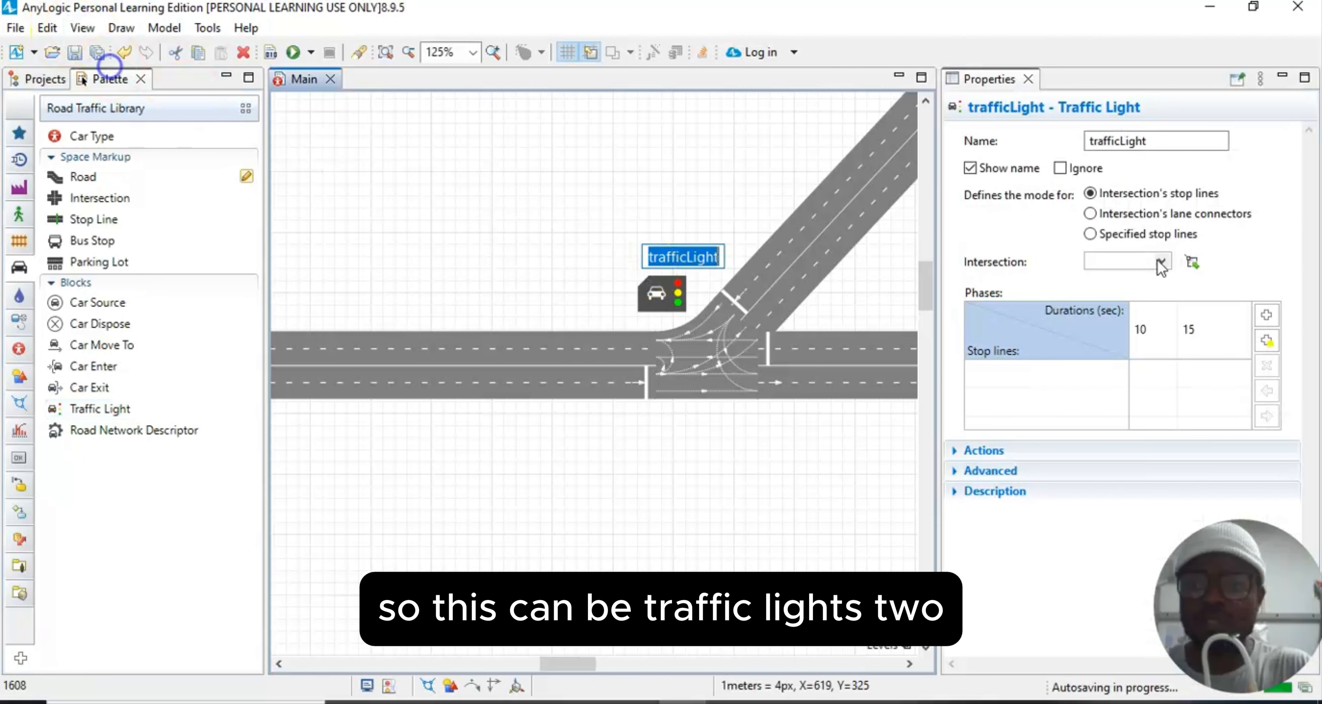
click(1157, 272)
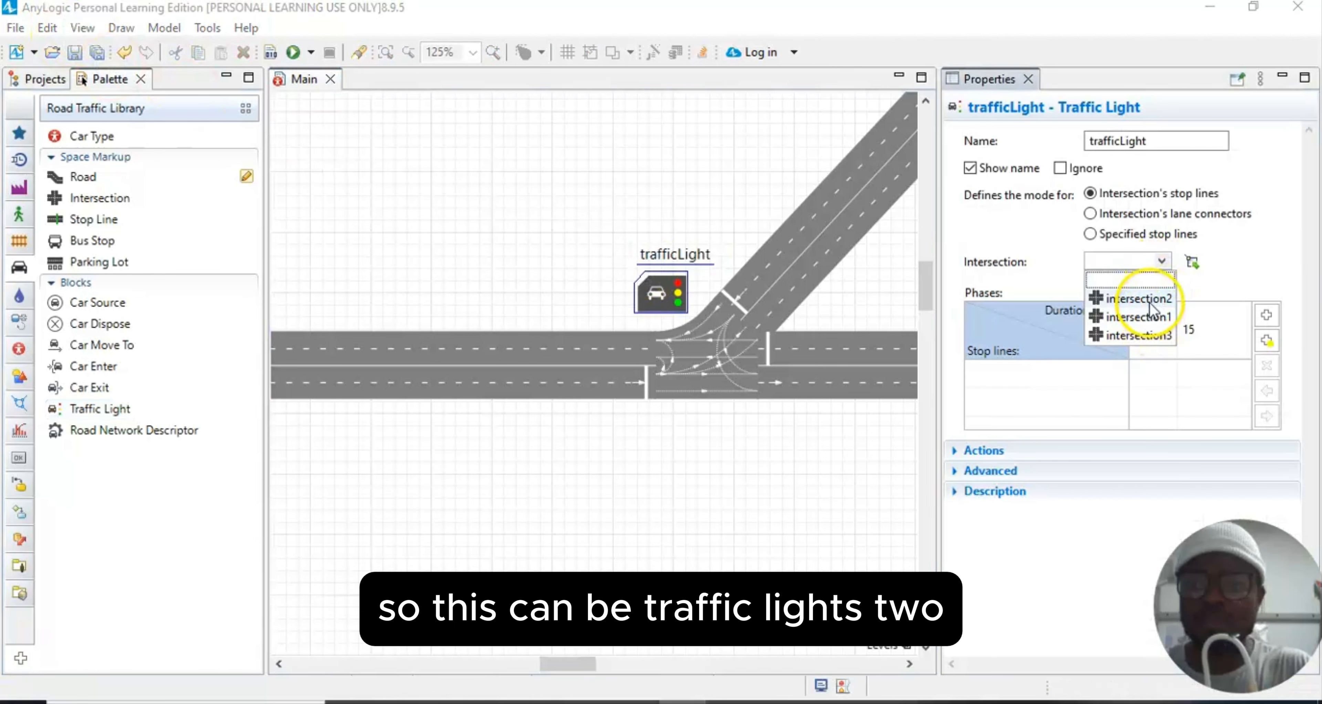
click(1163, 292)
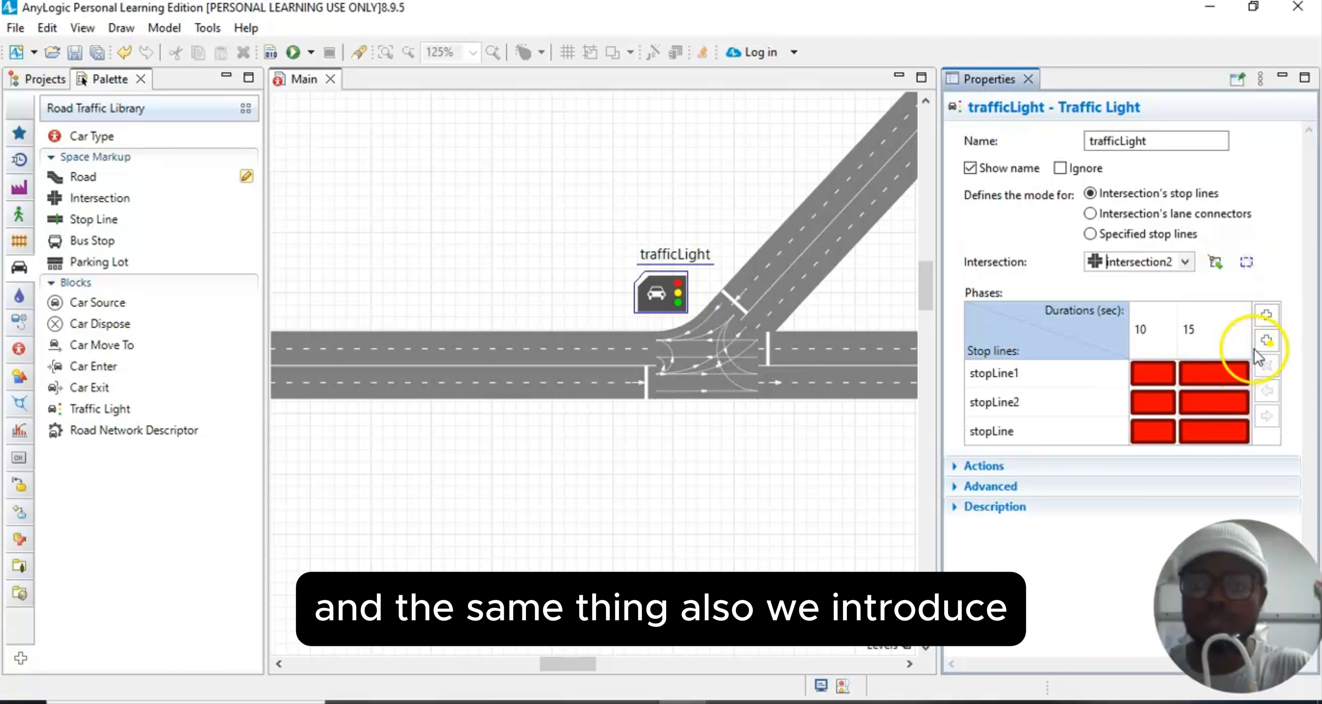
Step: Add two 3-second yellow phases to intersection2's traffic light and move one between the two red phases
click(1266, 340)
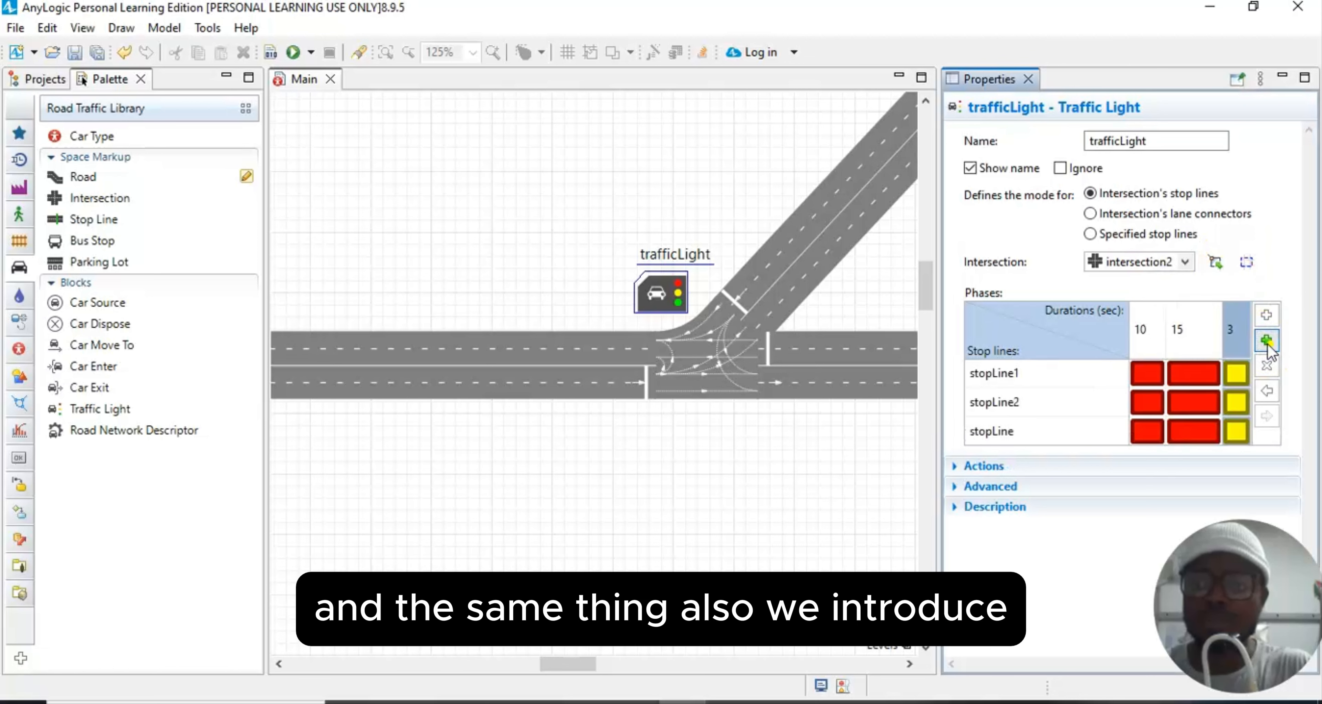
click(1265, 340)
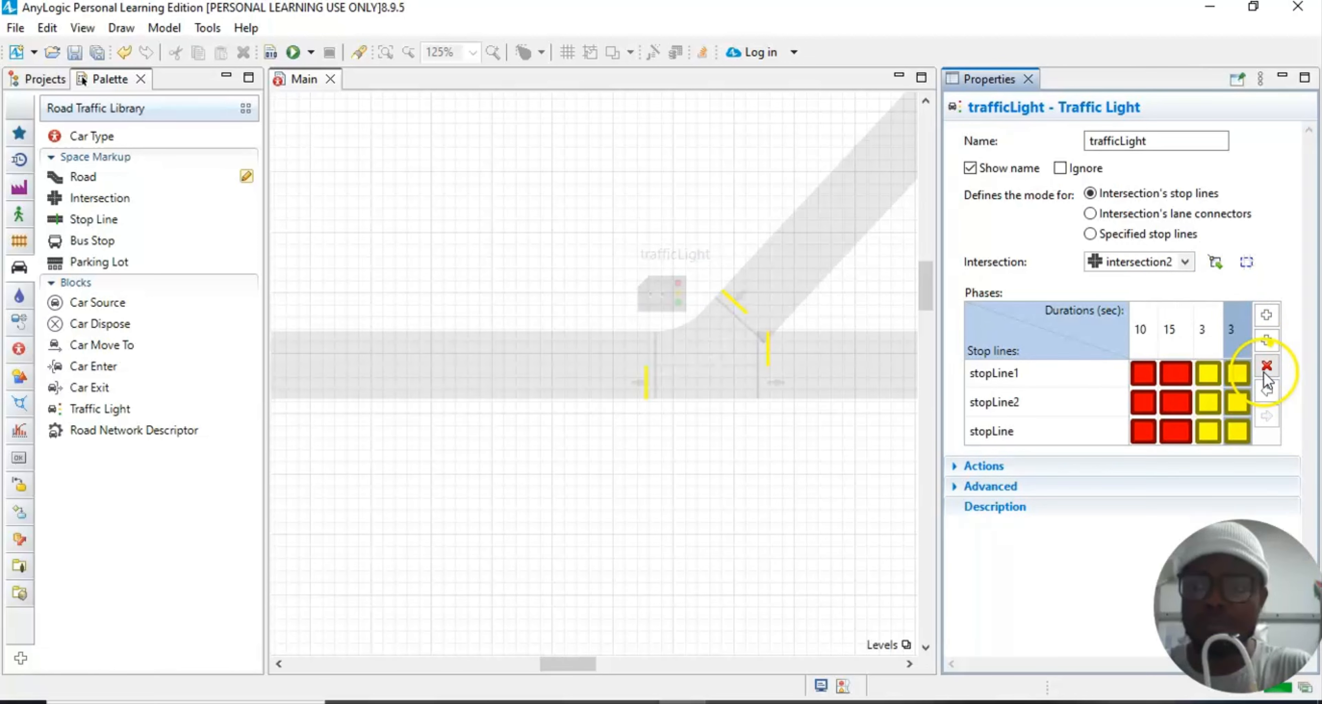
click(1267, 391)
click(1268, 391)
Step: Set the durations of intersection2's first and third phases to 20 seconds each
click(1141, 374)
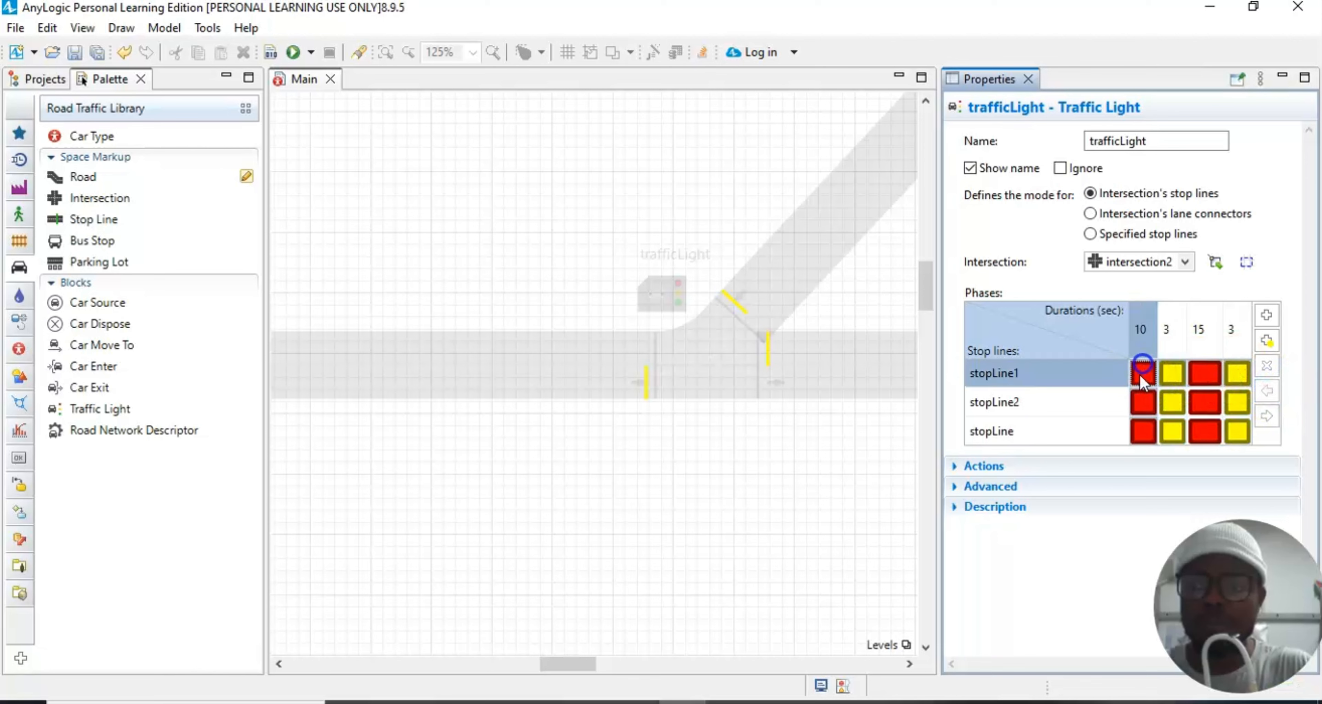
click(1142, 331)
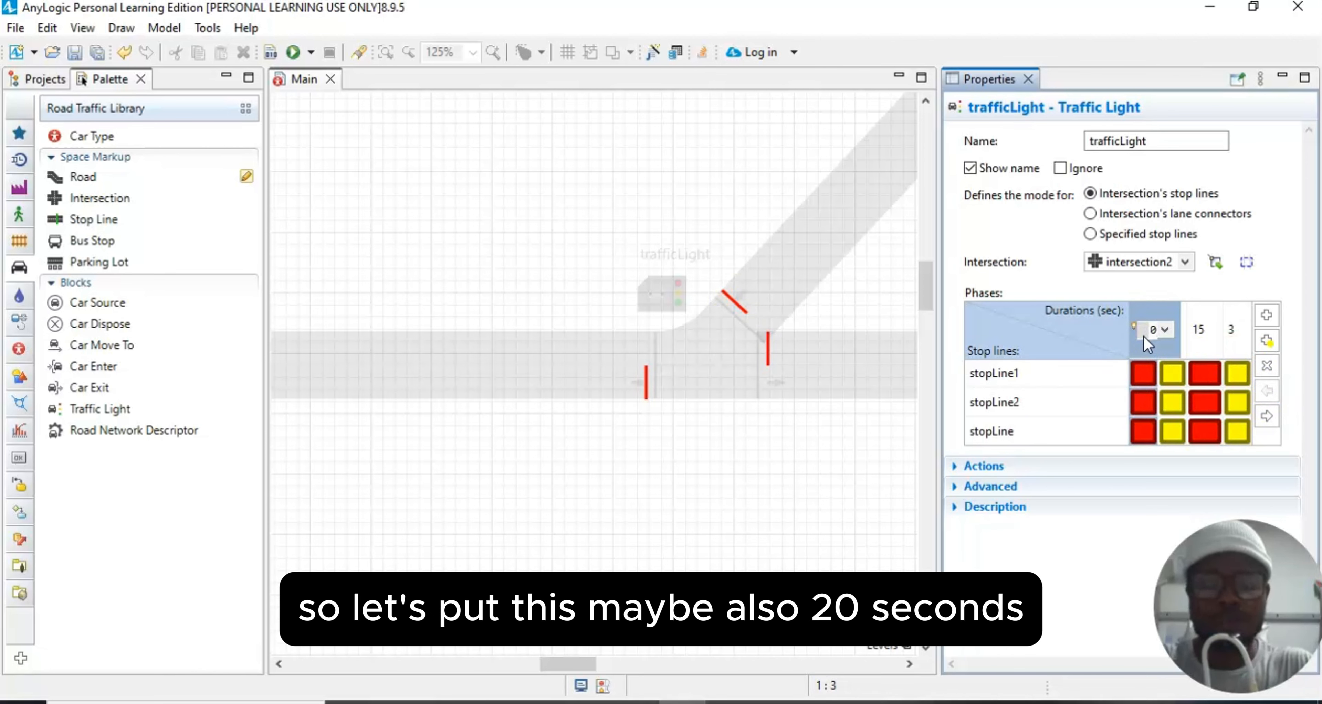
click(1197, 331)
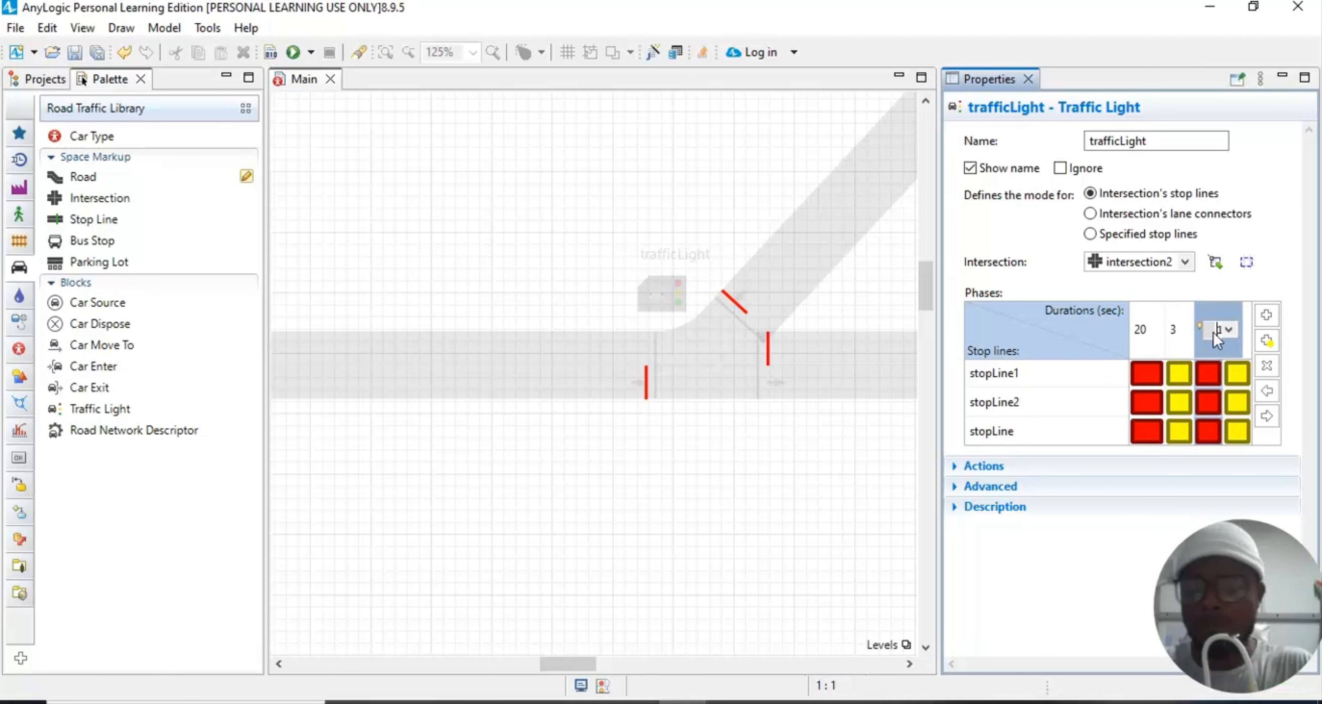
text(3)
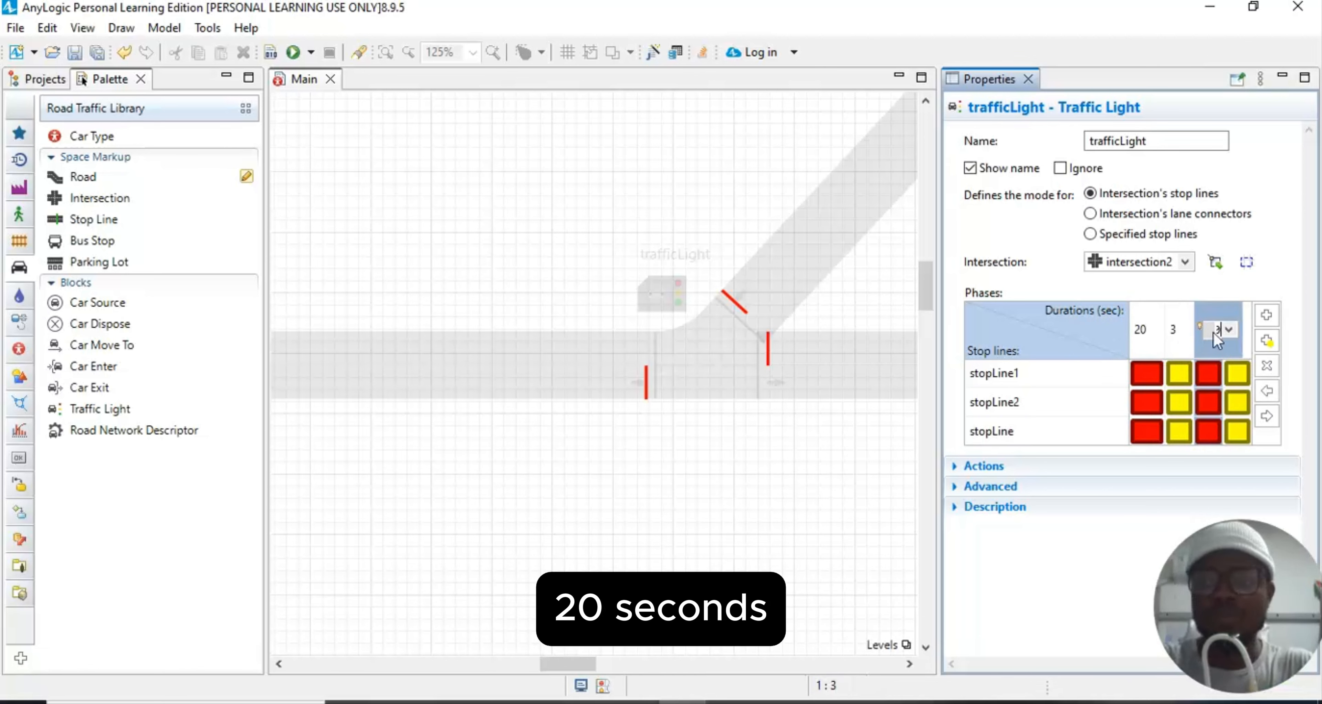
click(1270, 210)
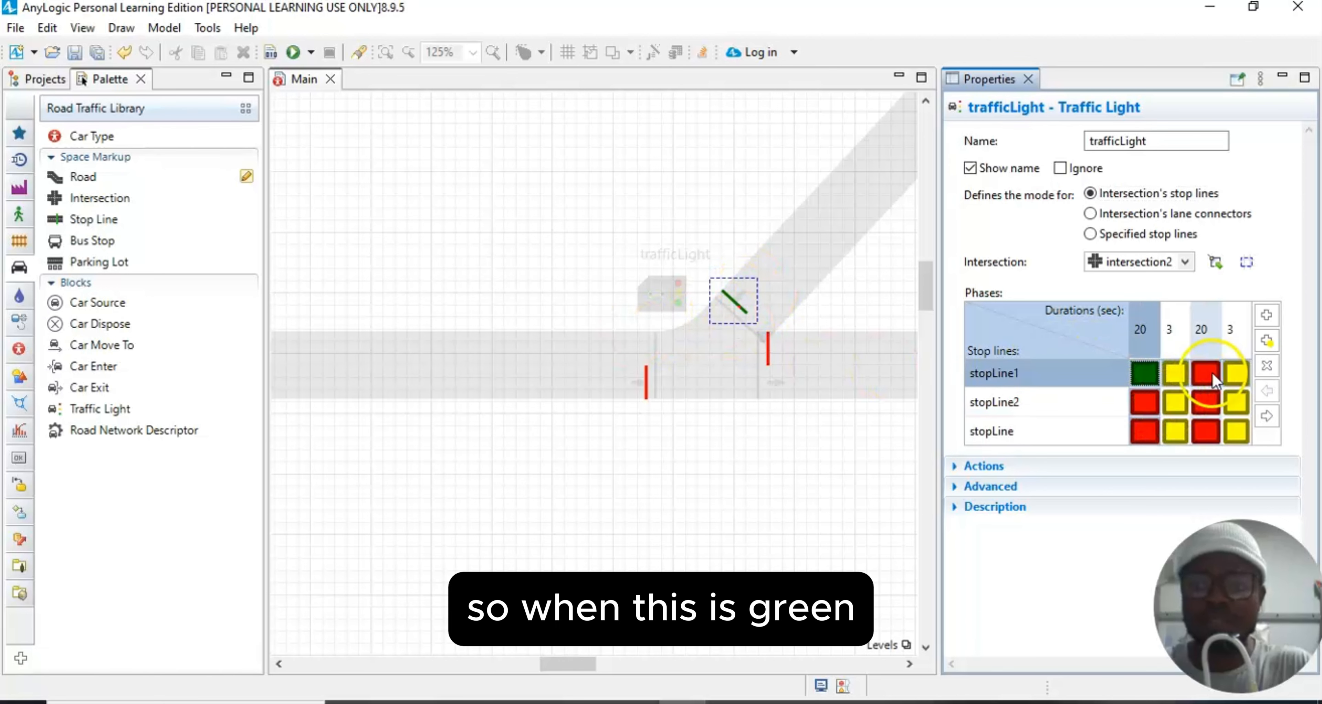
Step: Make stopLine1 green in the first 20-second phase and stopLine2 and stopLine green in the second, then preview both phases
click(1206, 403)
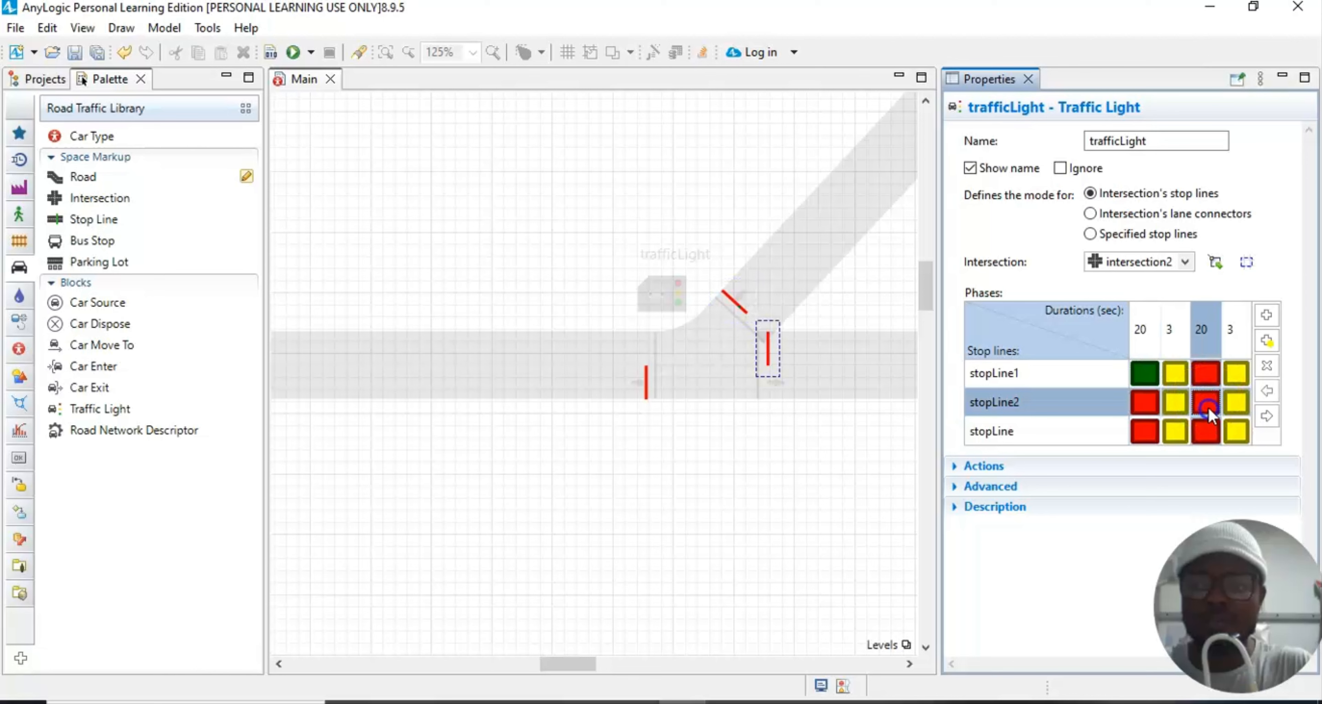
click(1207, 404)
click(1206, 432)
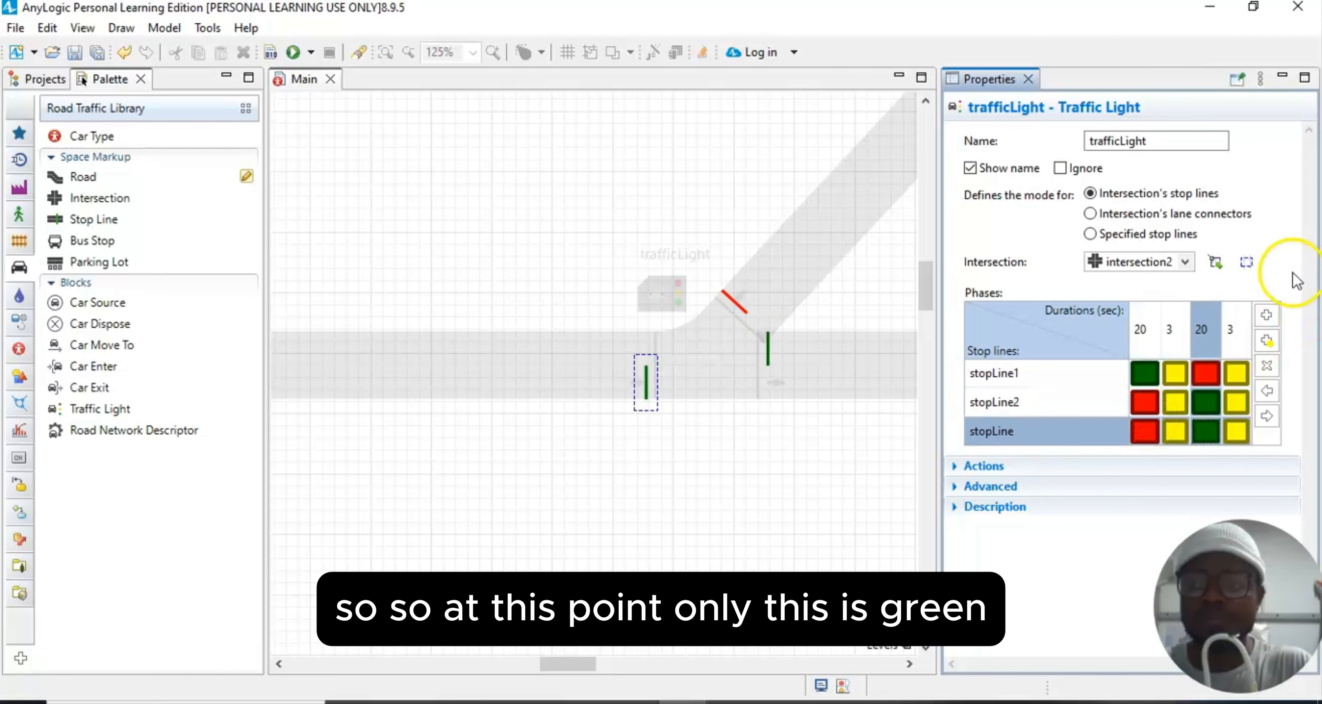
click(1144, 333)
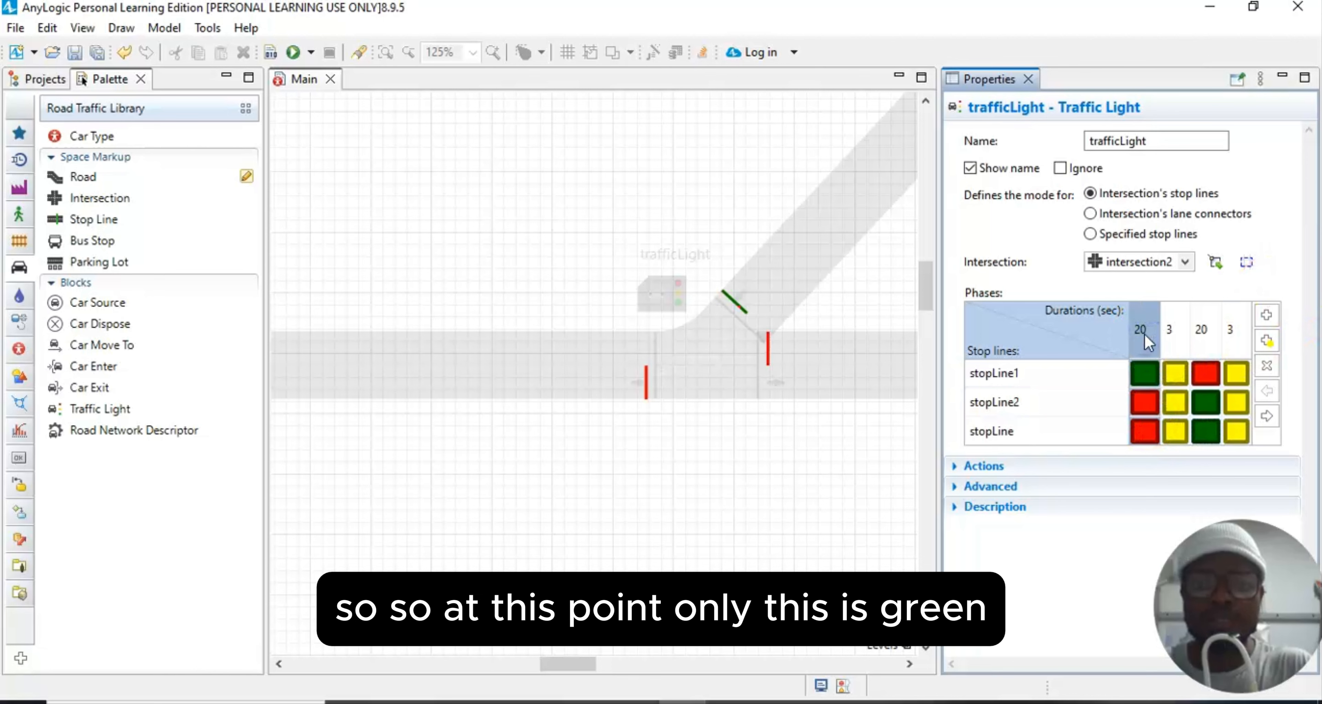
click(1203, 336)
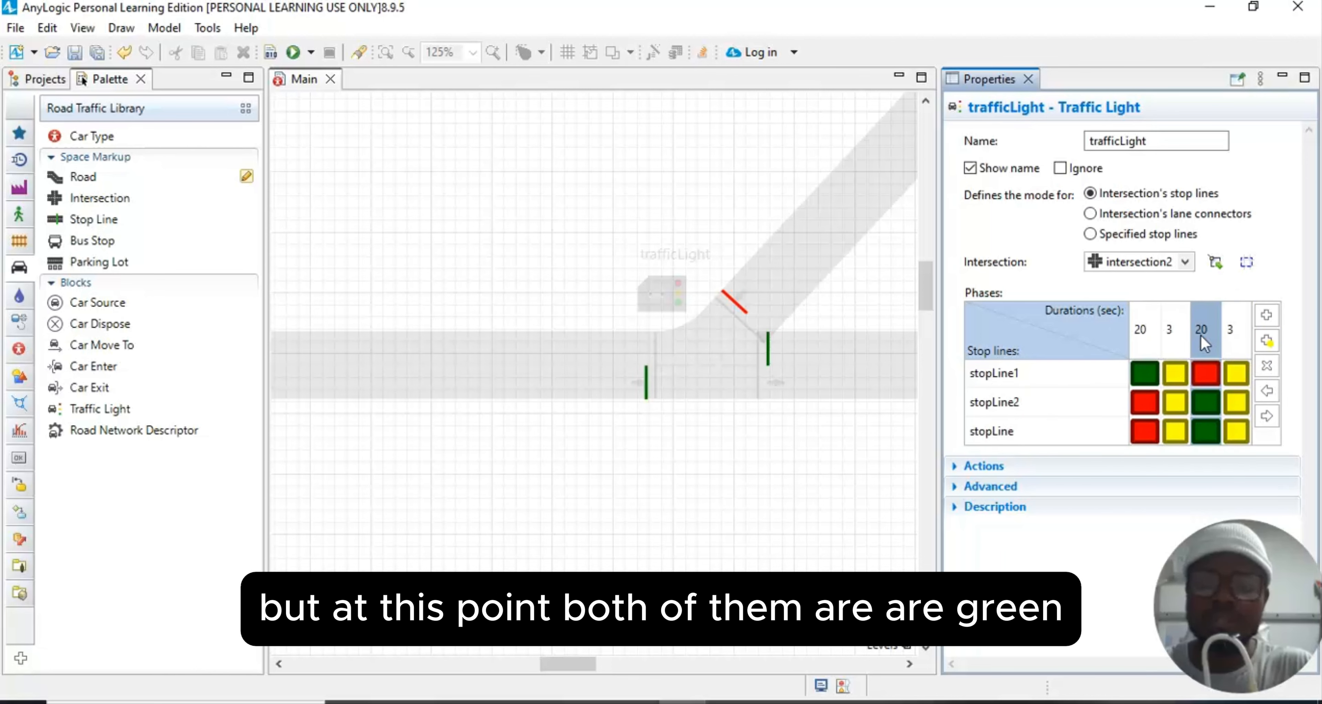
click(1269, 224)
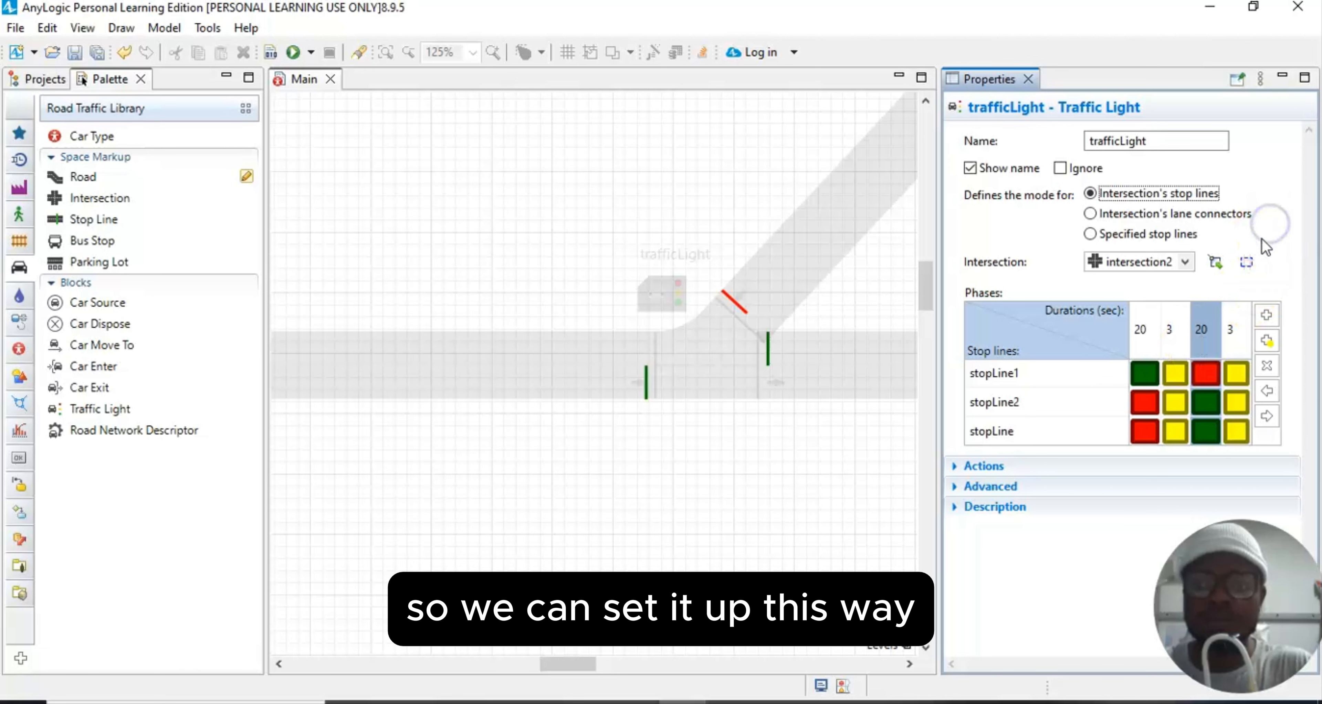
click(969, 360)
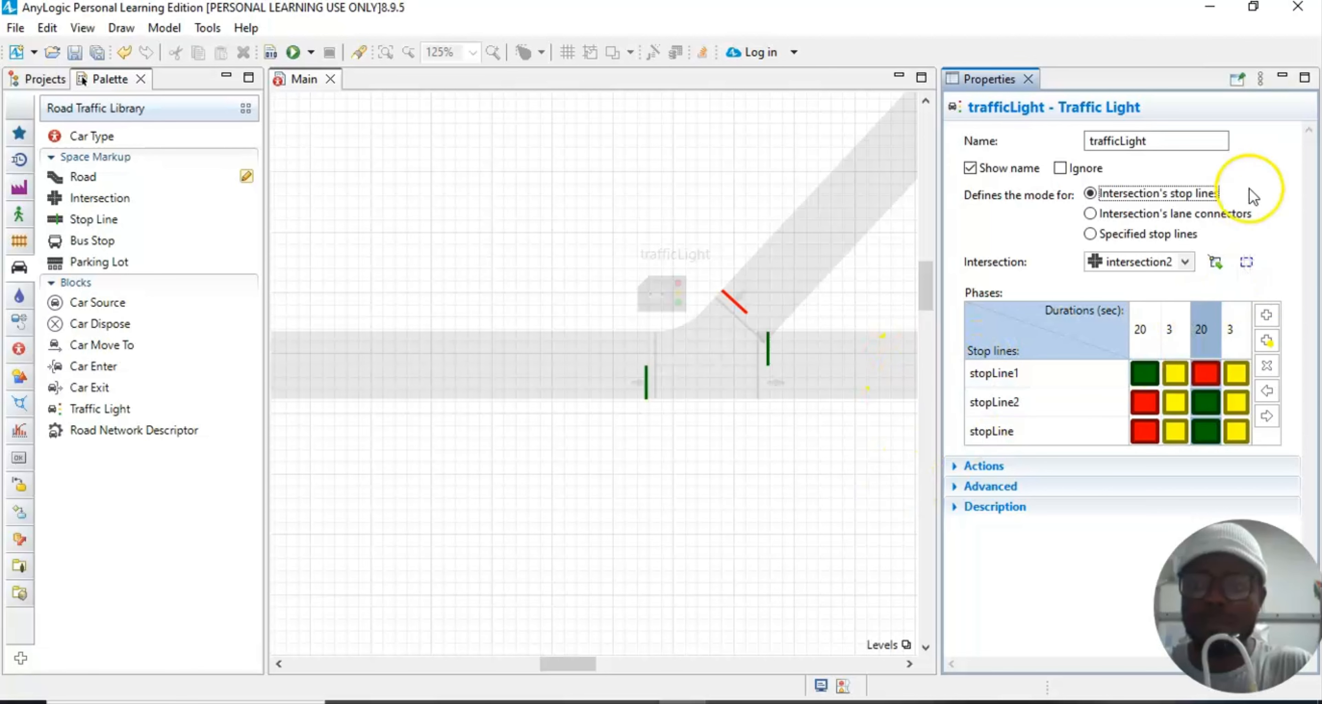
Step: Rename the traffic light block of intersection2 as trafficLight2 and close its properties
click(1171, 145)
text(2)
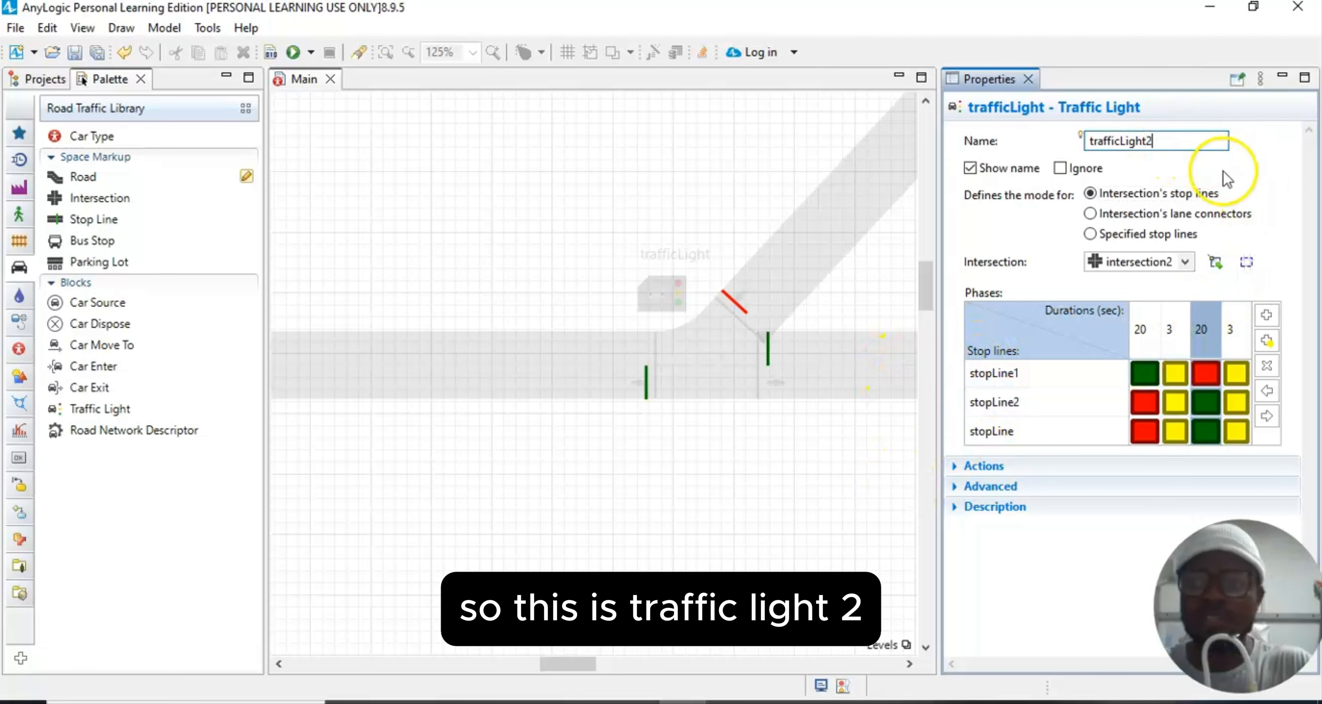
click(1268, 175)
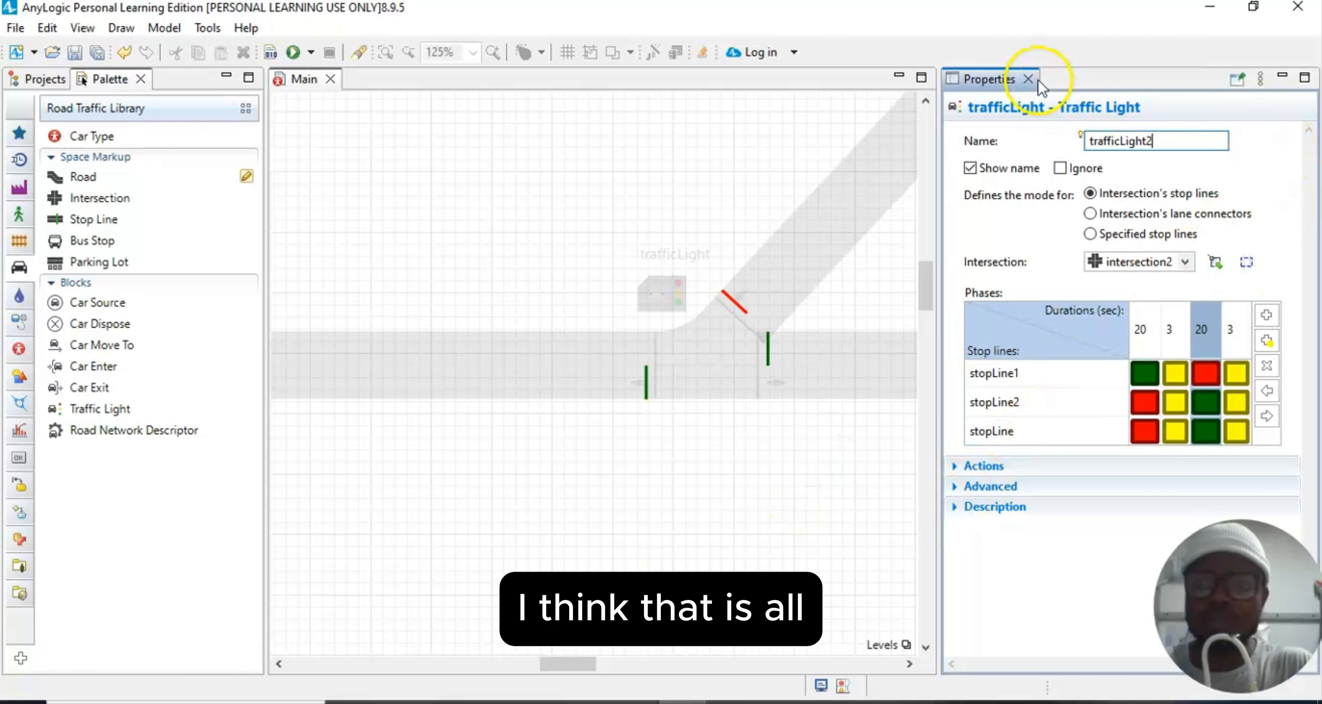
click(1027, 79)
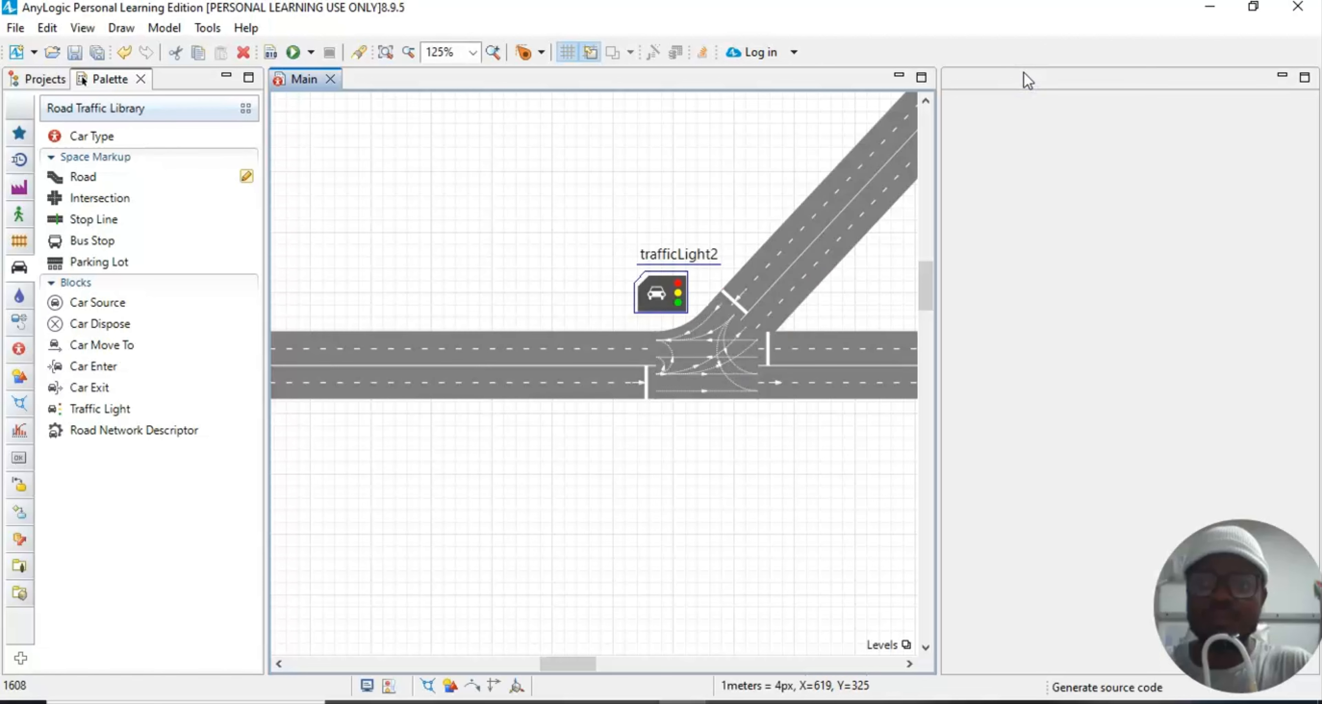
Step: Select the four-way crossing at the start of the road network and show its properties
click(563, 663)
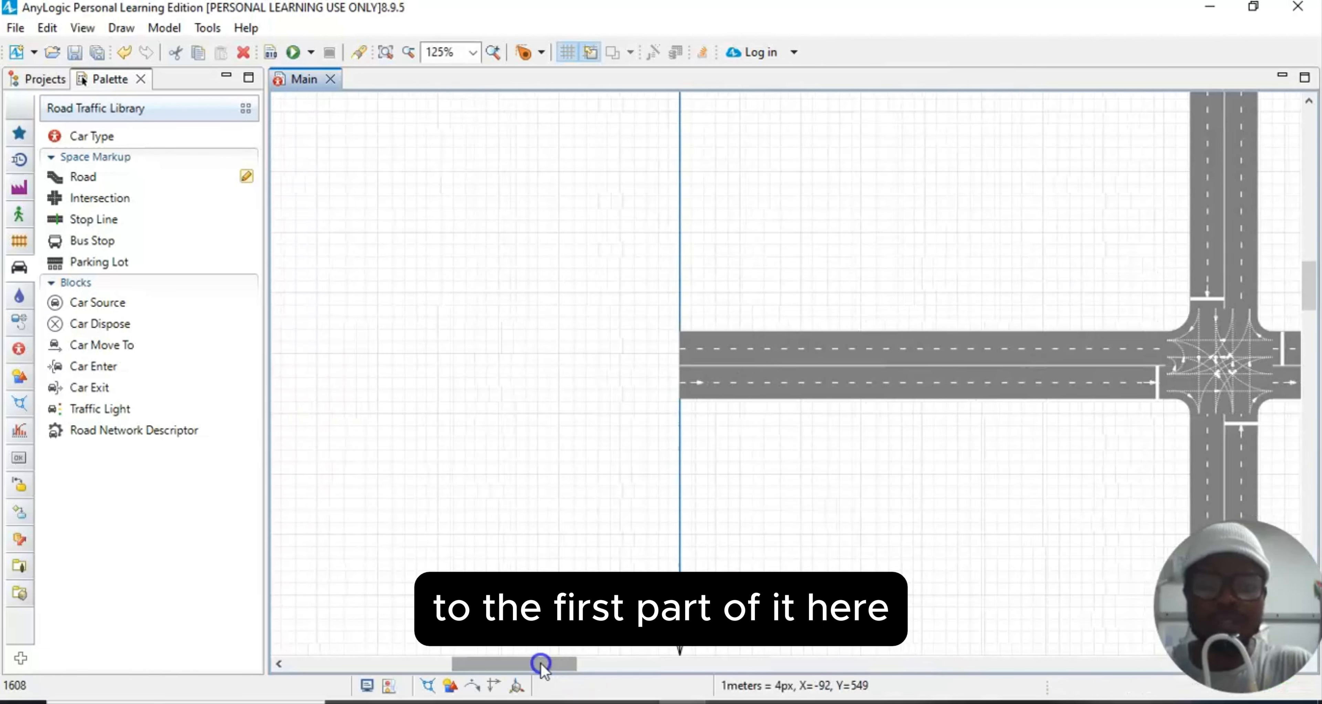
drag(539, 663, 579, 665)
click(1033, 292)
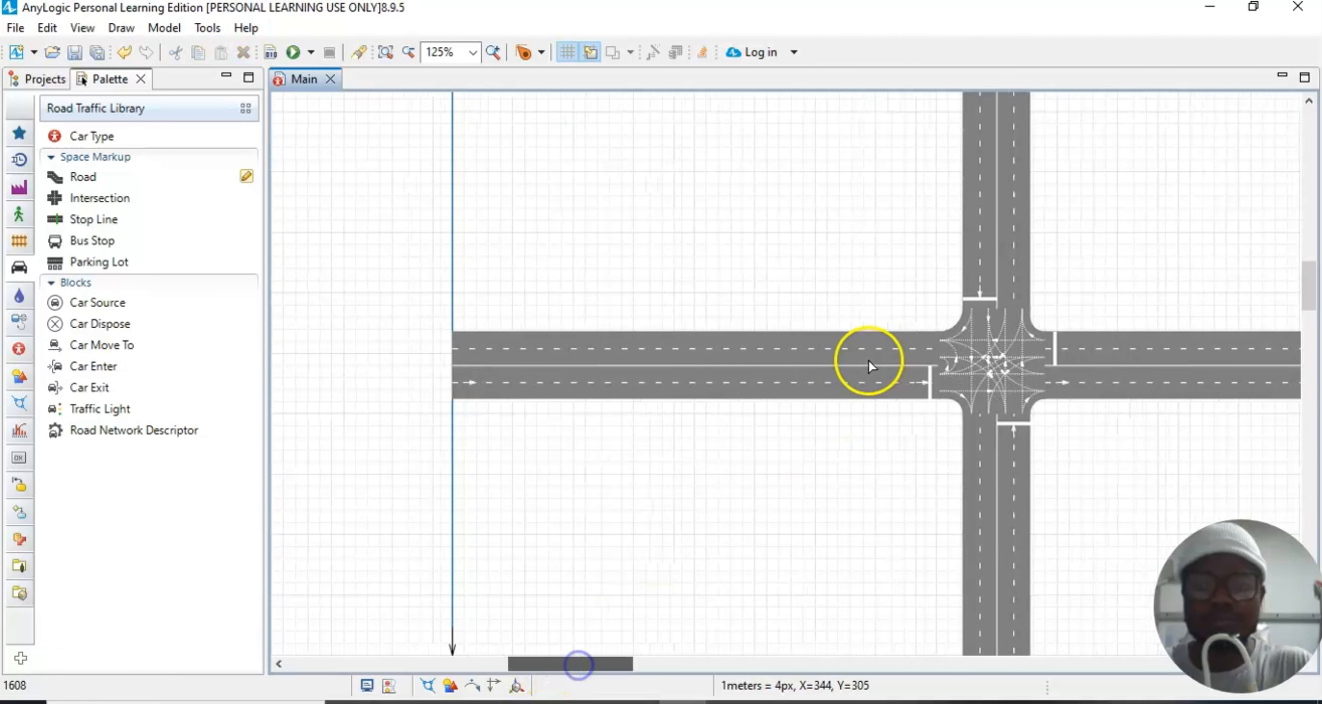
click(873, 285)
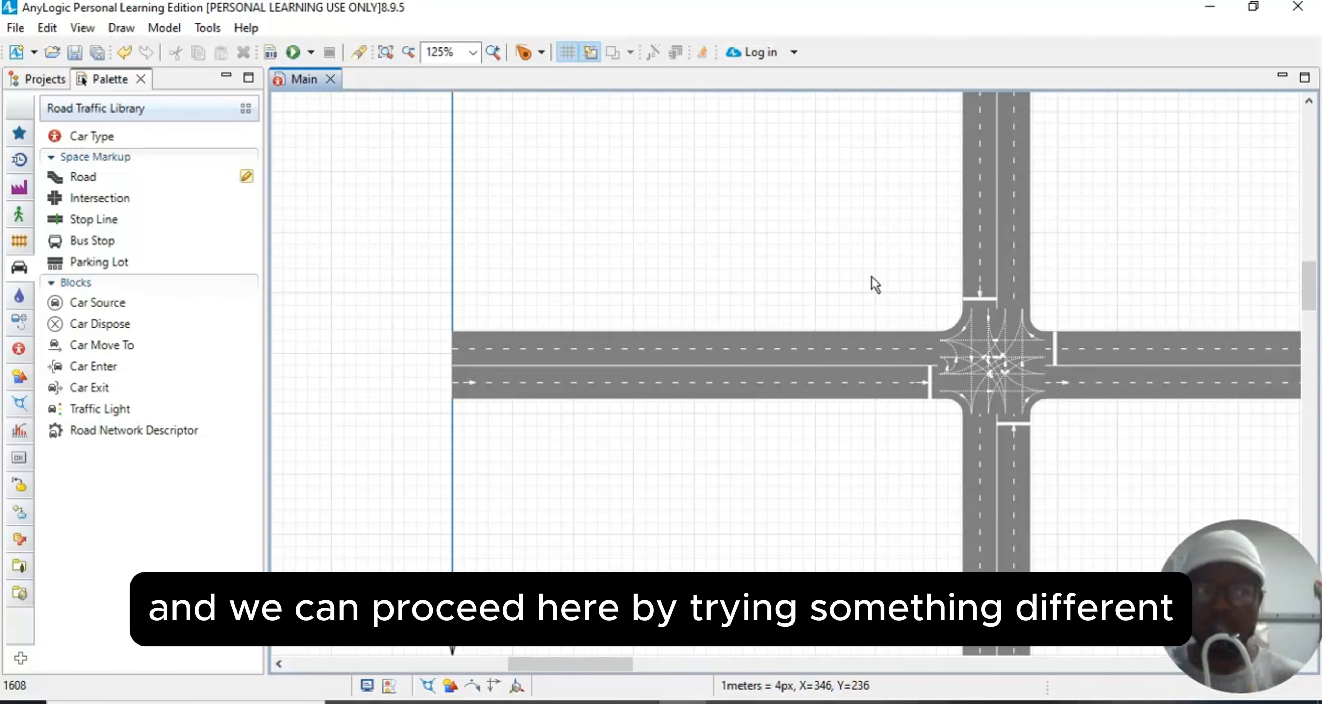
click(993, 347)
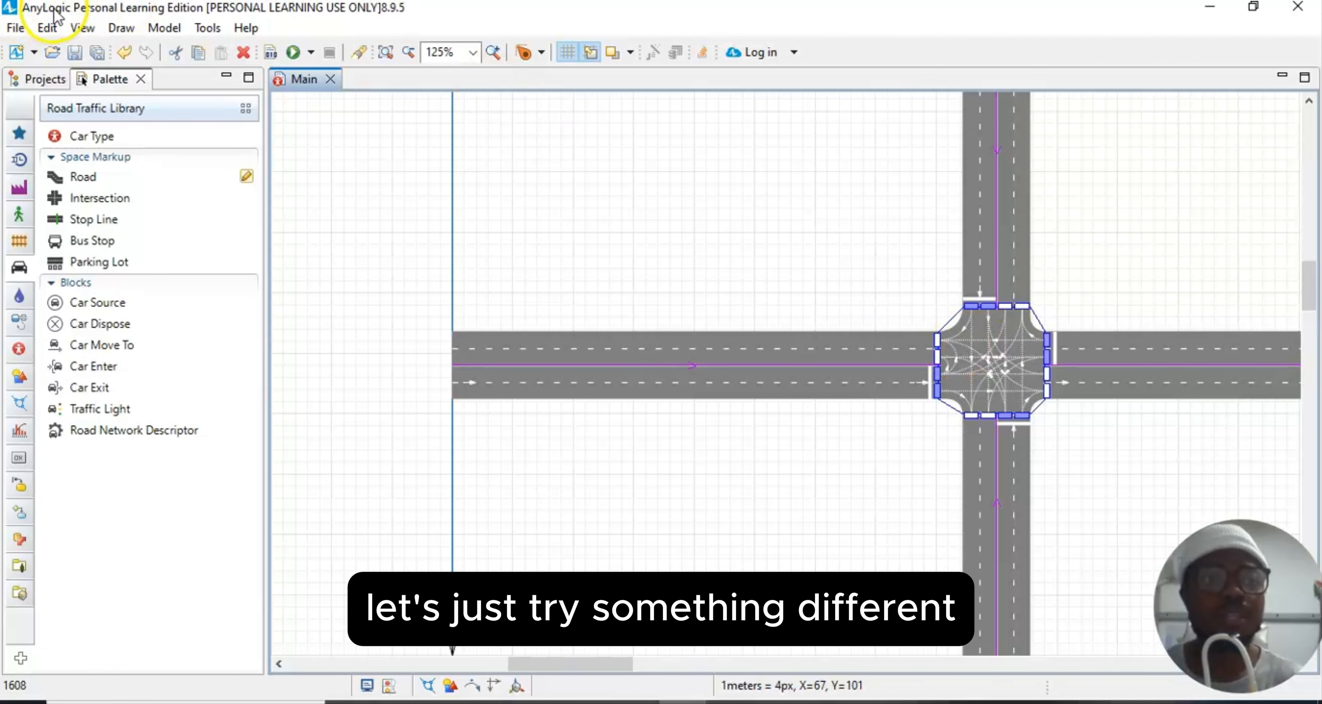
click(82, 28)
click(102, 68)
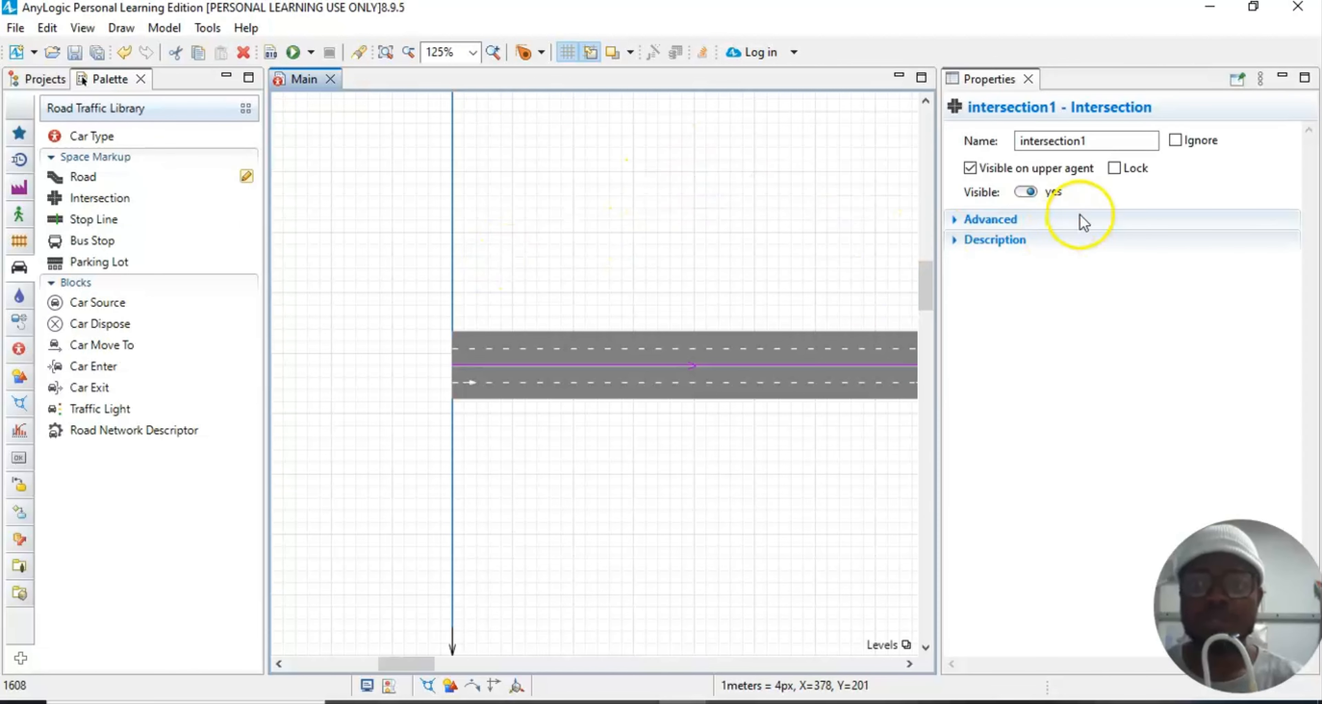
Step: Place a Traffic Light block beside the four-way crossing and show its properties
click(1029, 80)
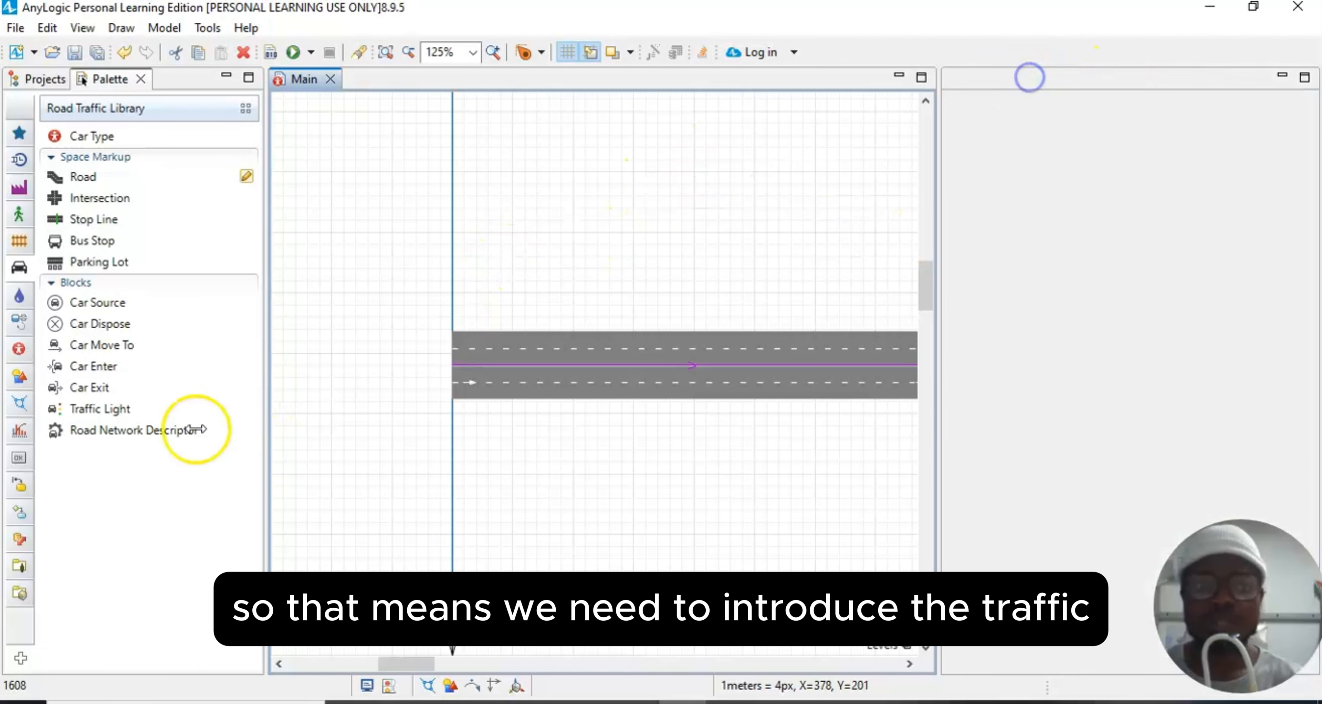
drag(94, 411, 873, 292)
click(82, 28)
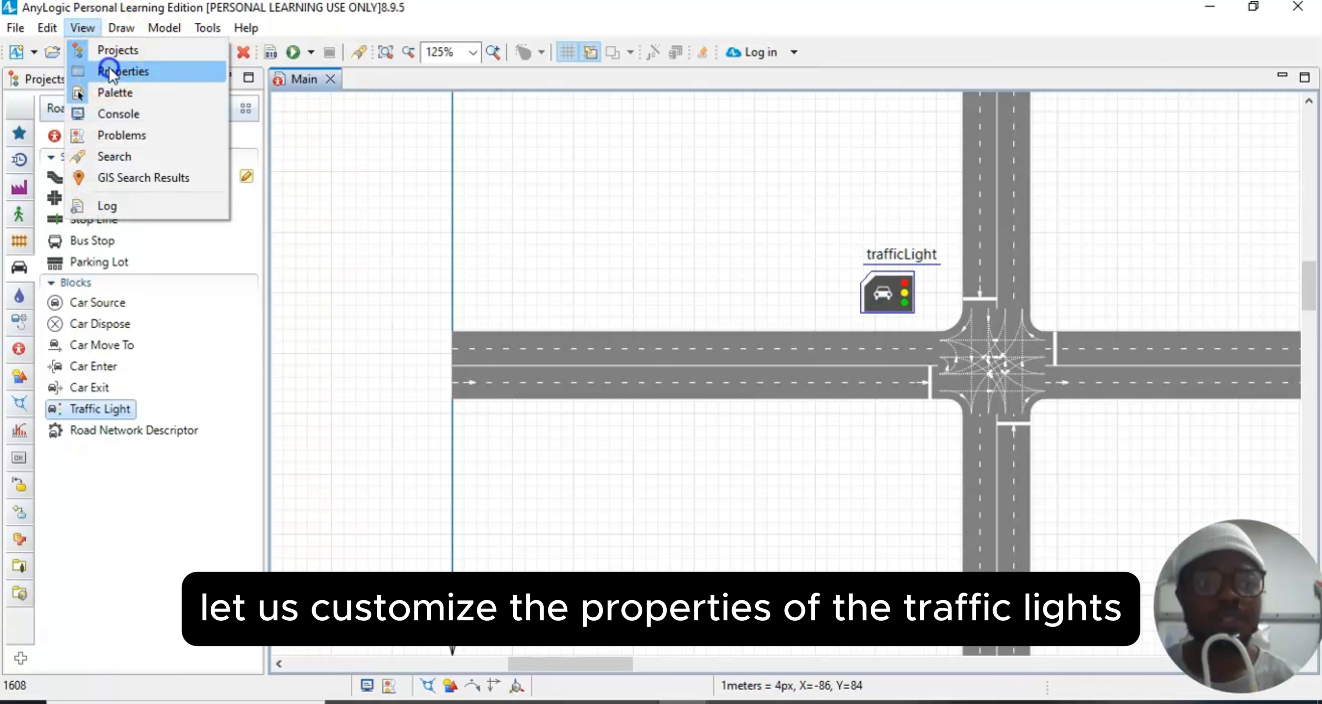
click(106, 71)
Step: Rename the new traffic light as trafficLight1 and assign it to intersection1
click(762, 323)
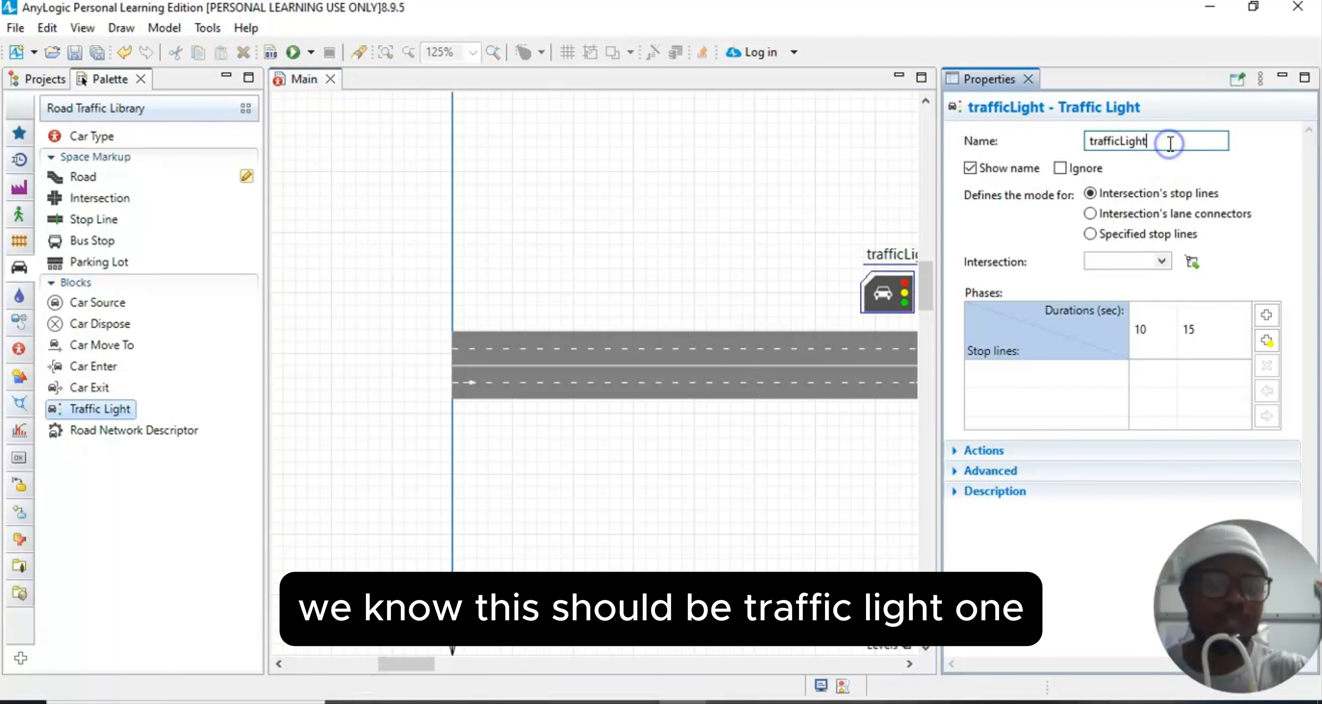
text(1)
click(1162, 263)
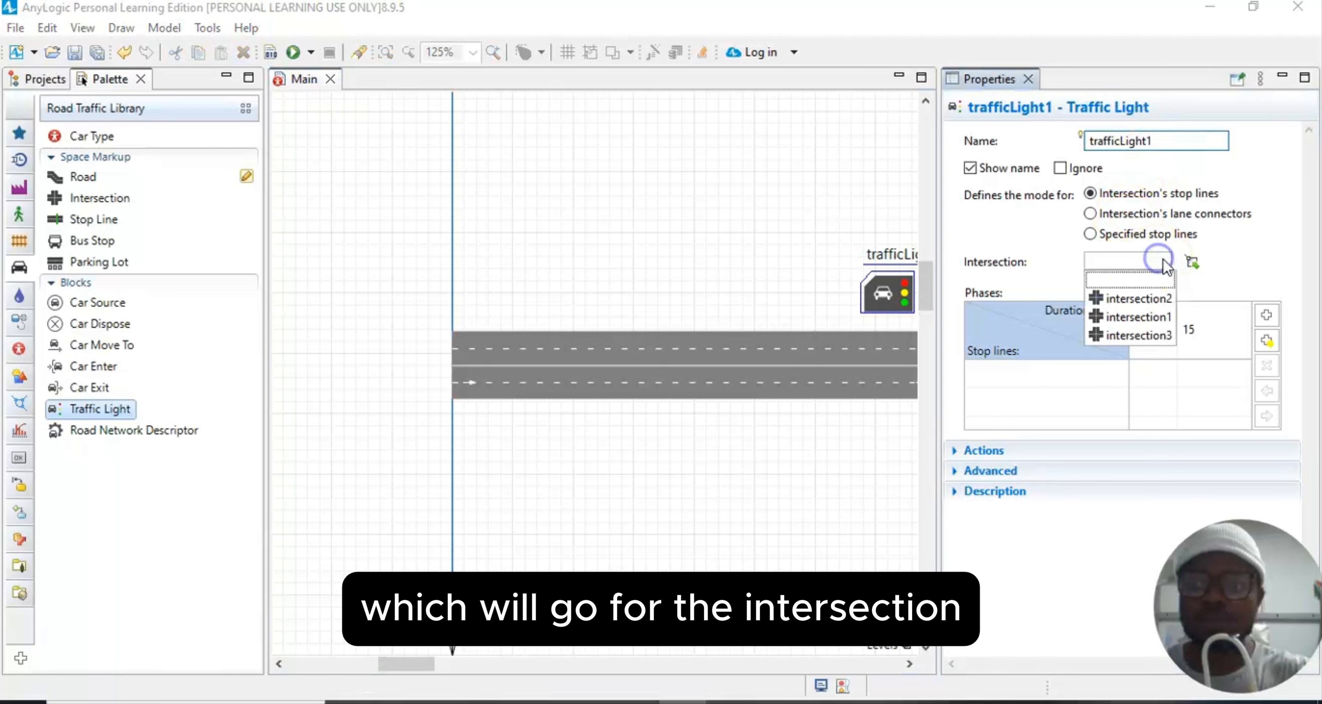
click(1161, 262)
click(1150, 315)
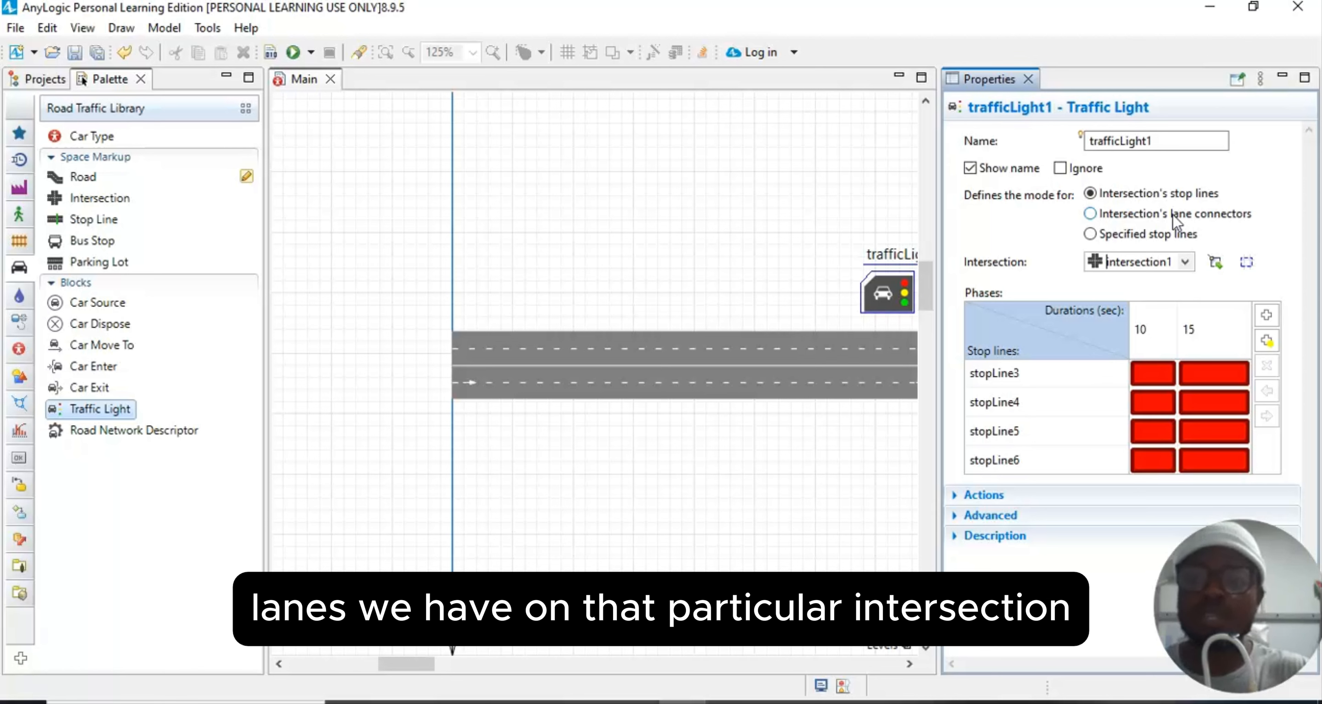
Step: Define trafficLight1's mode by the intersection's lane connectors and review the connector list against the crossing
click(1137, 219)
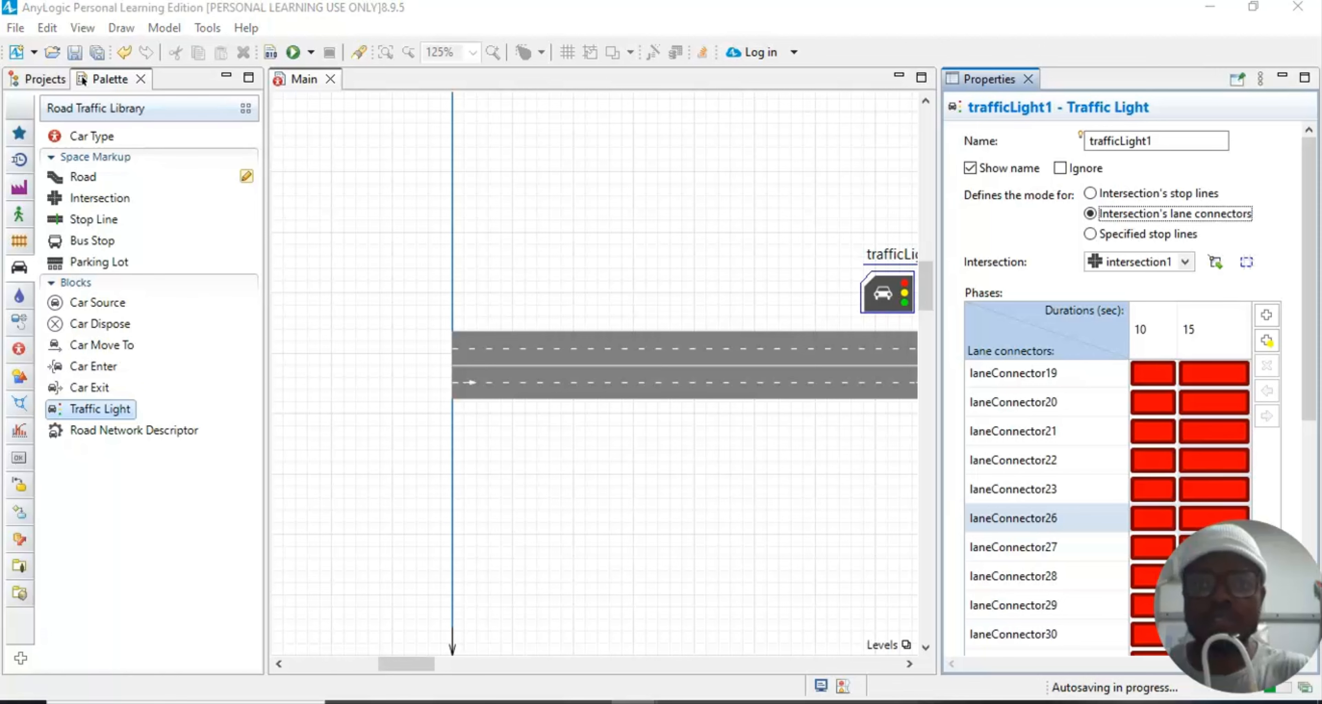
click(1151, 349)
click(1196, 347)
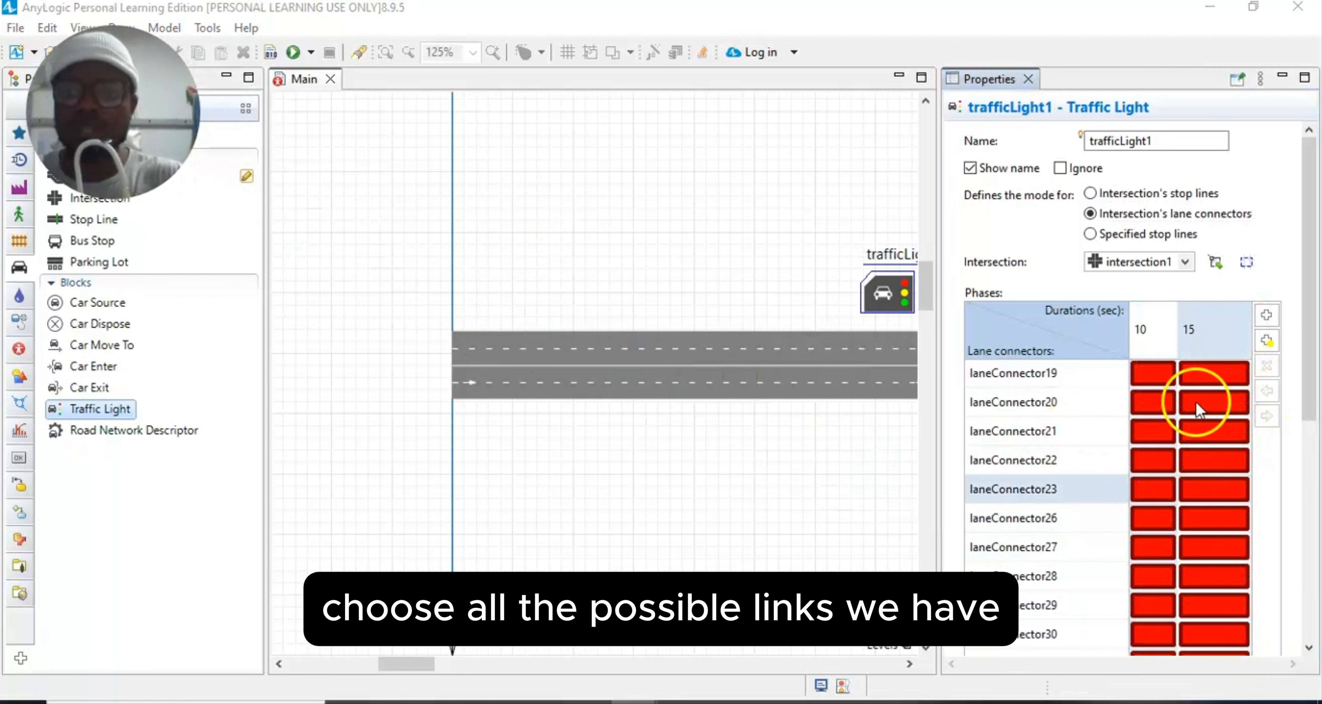
drag(390, 667, 454, 668)
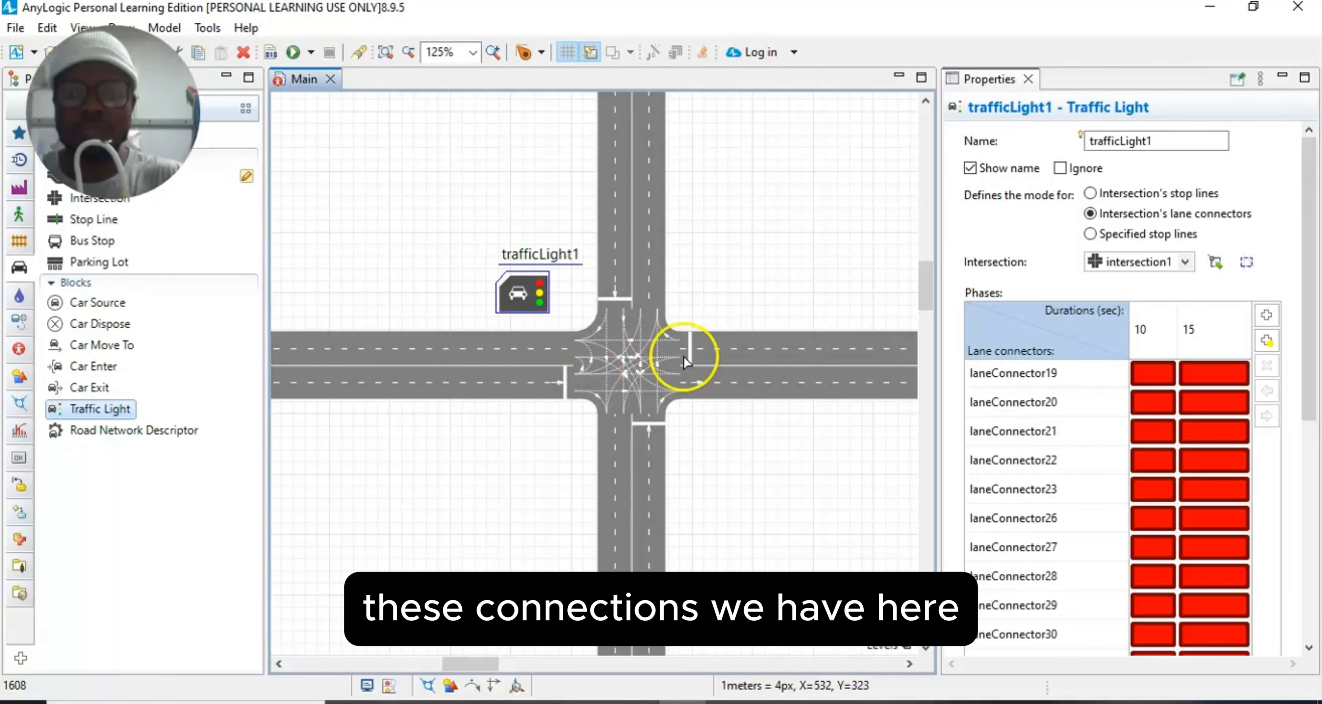
scroll(1180, 462, down, 3)
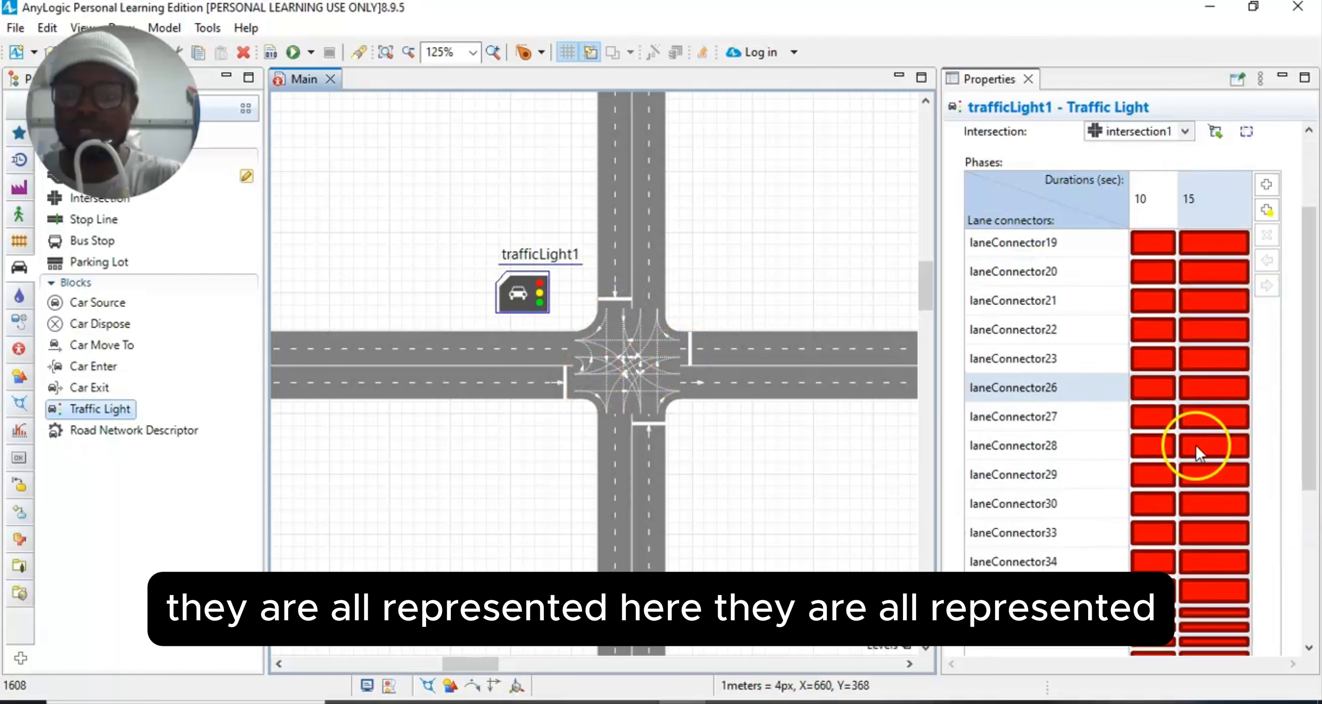
scroll(1195, 445, down, 6)
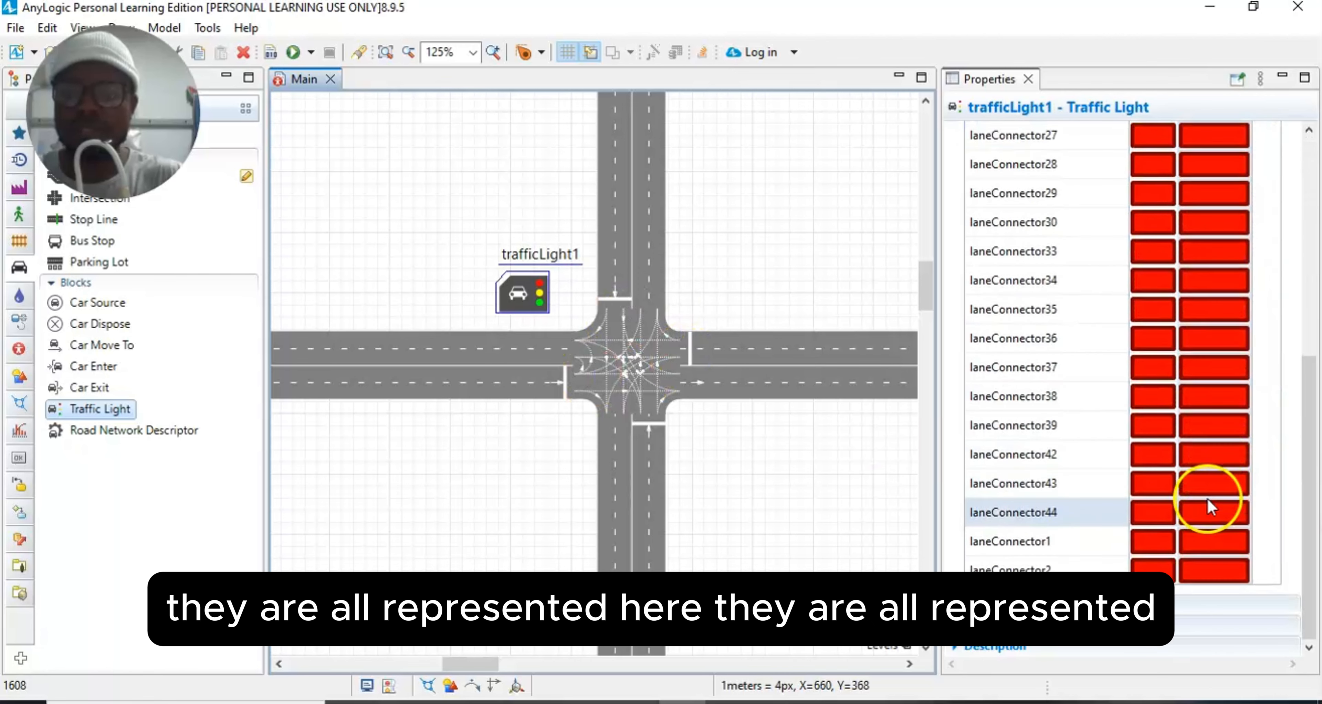
scroll(1205, 498, up, 7)
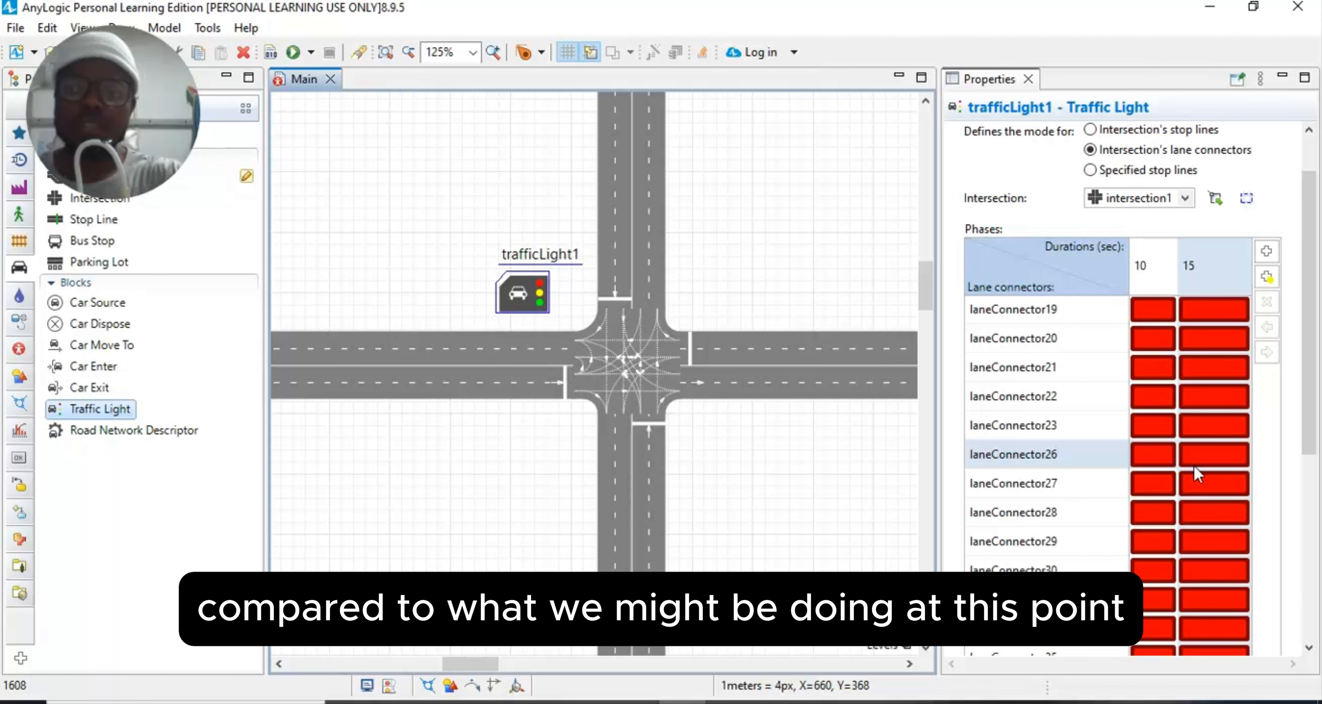
Step: Make laneConnector19 and laneConnector28 green in the 10-second phase, checking the connectors listed between them and keeping those red
click(1147, 308)
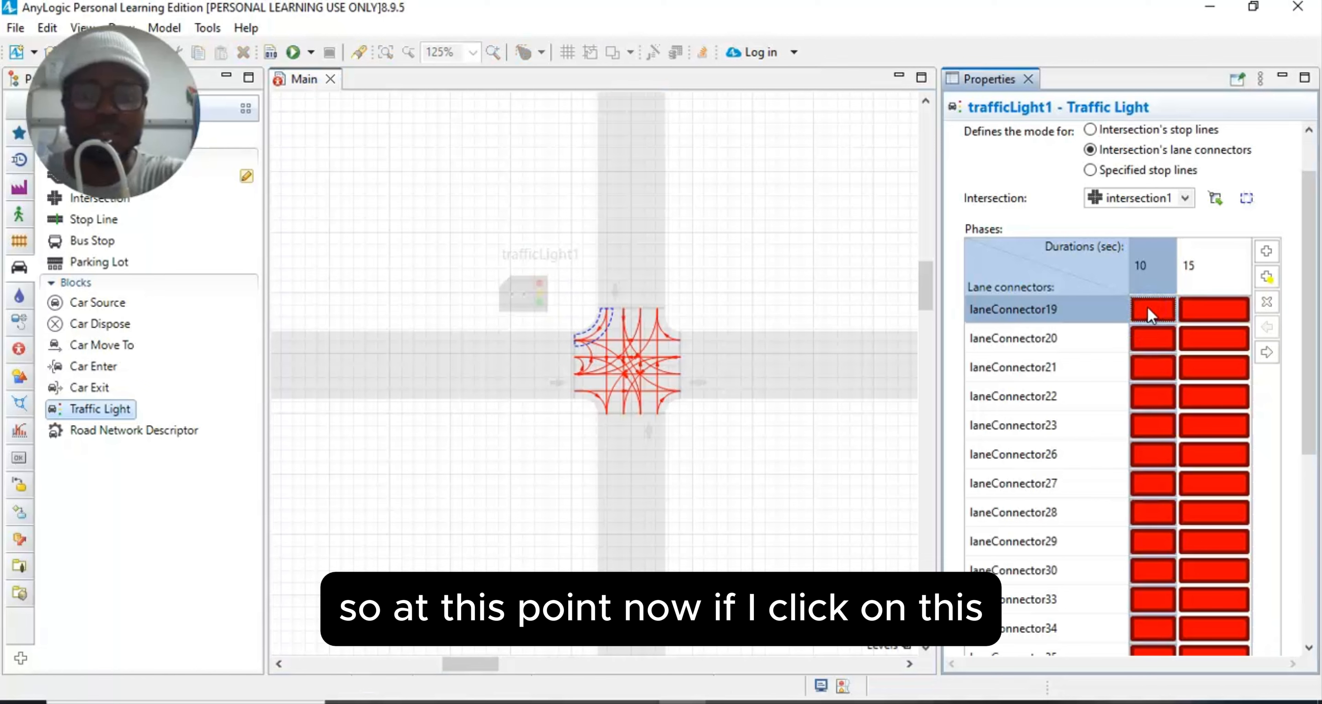
click(1147, 307)
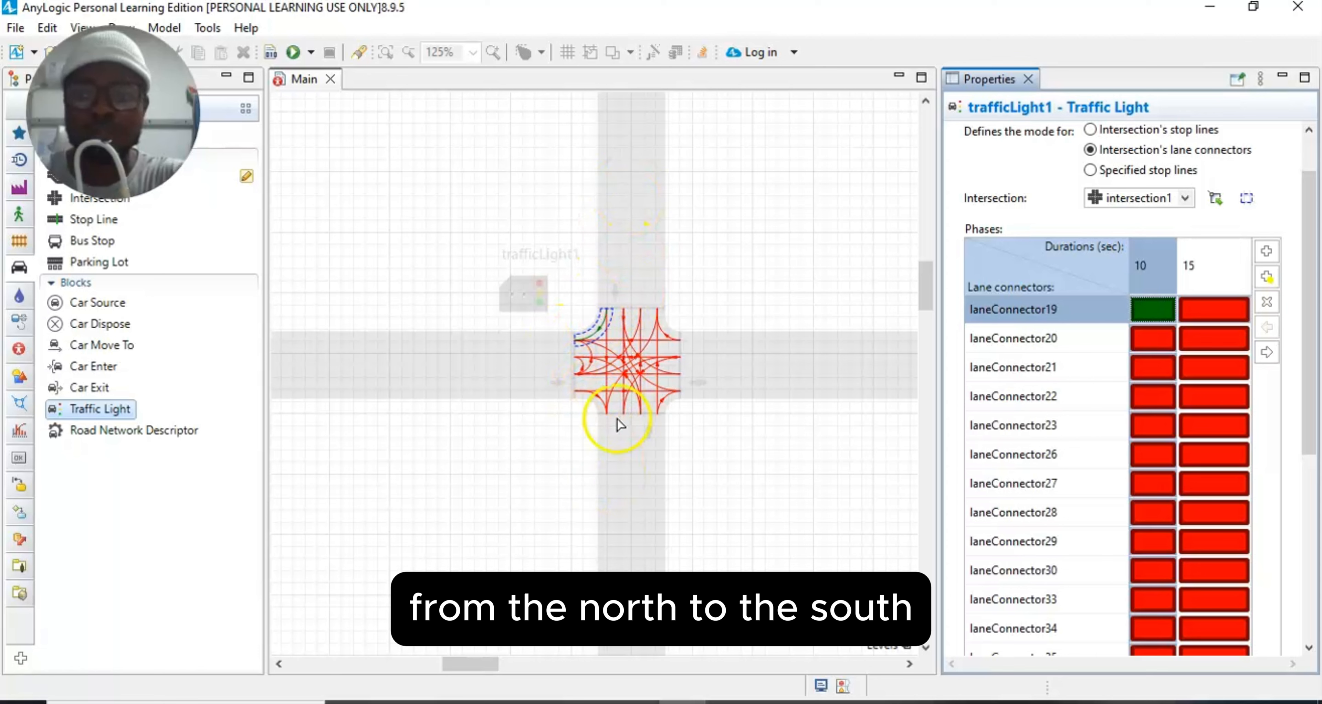
click(1160, 340)
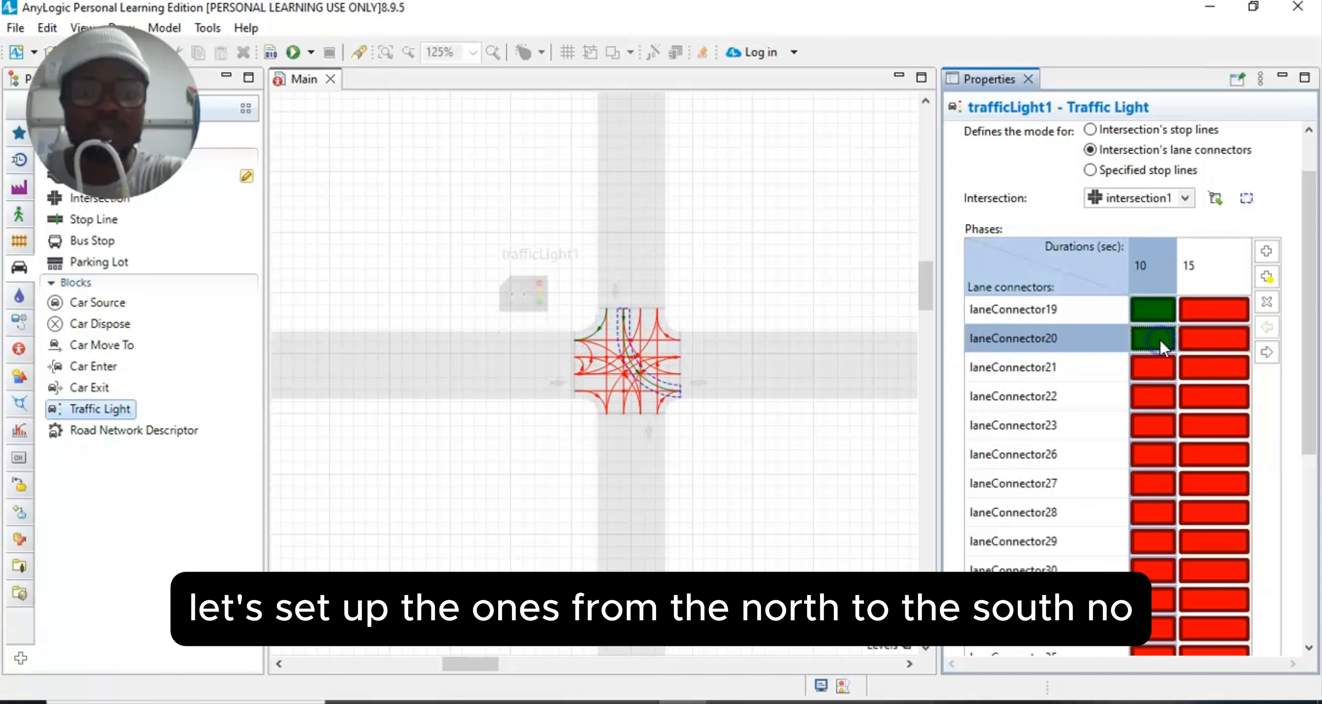
click(1161, 368)
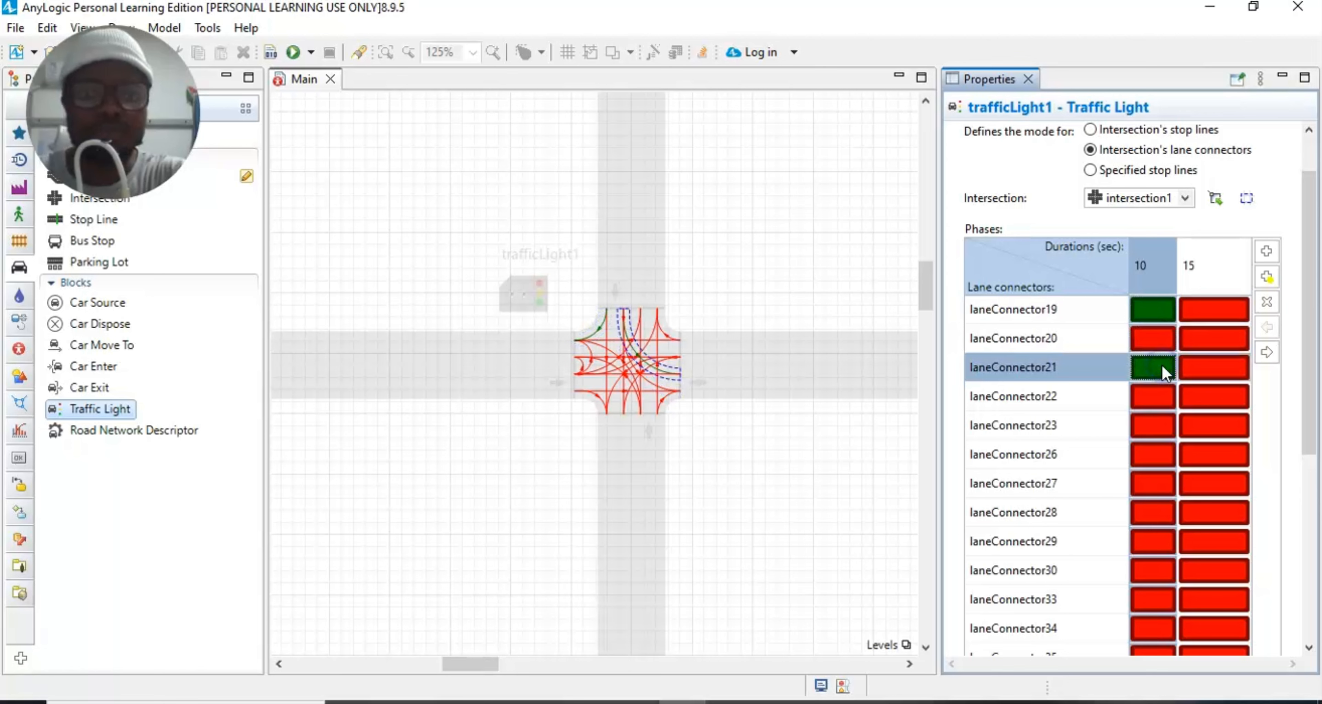
click(1162, 369)
click(1156, 394)
click(1157, 393)
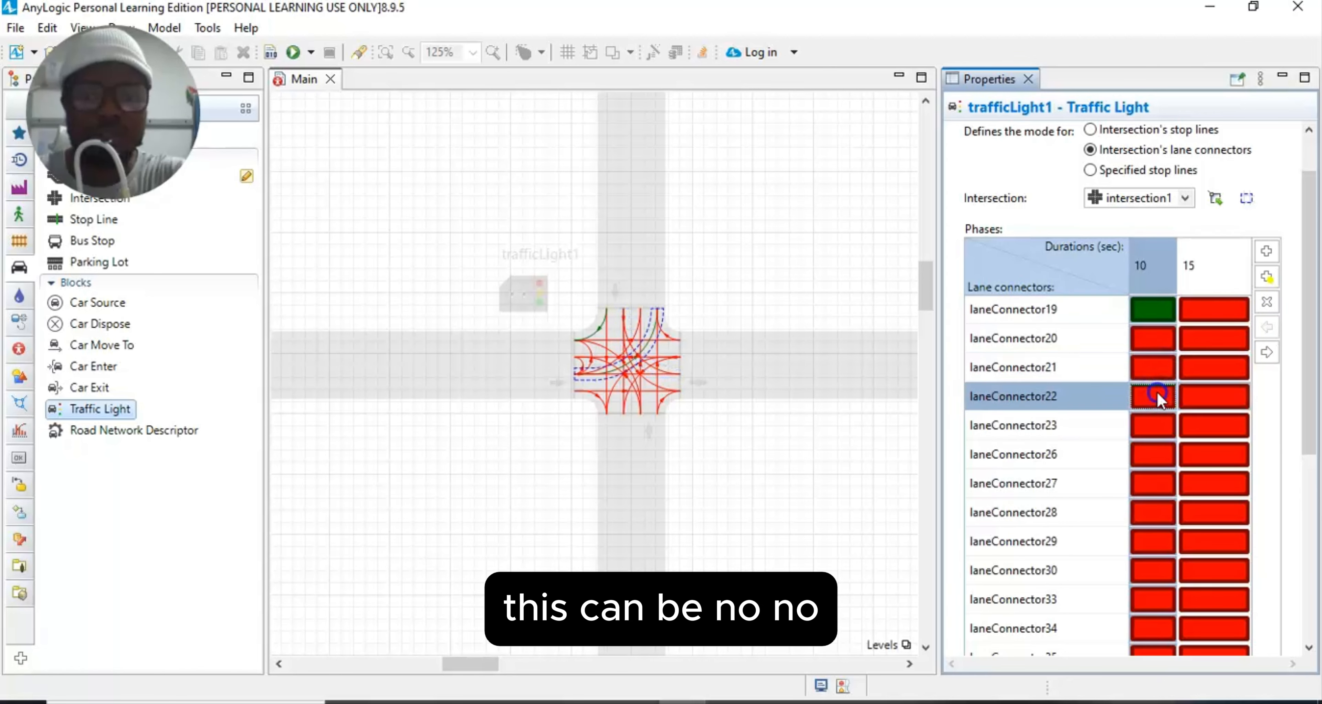
click(1156, 424)
click(1158, 454)
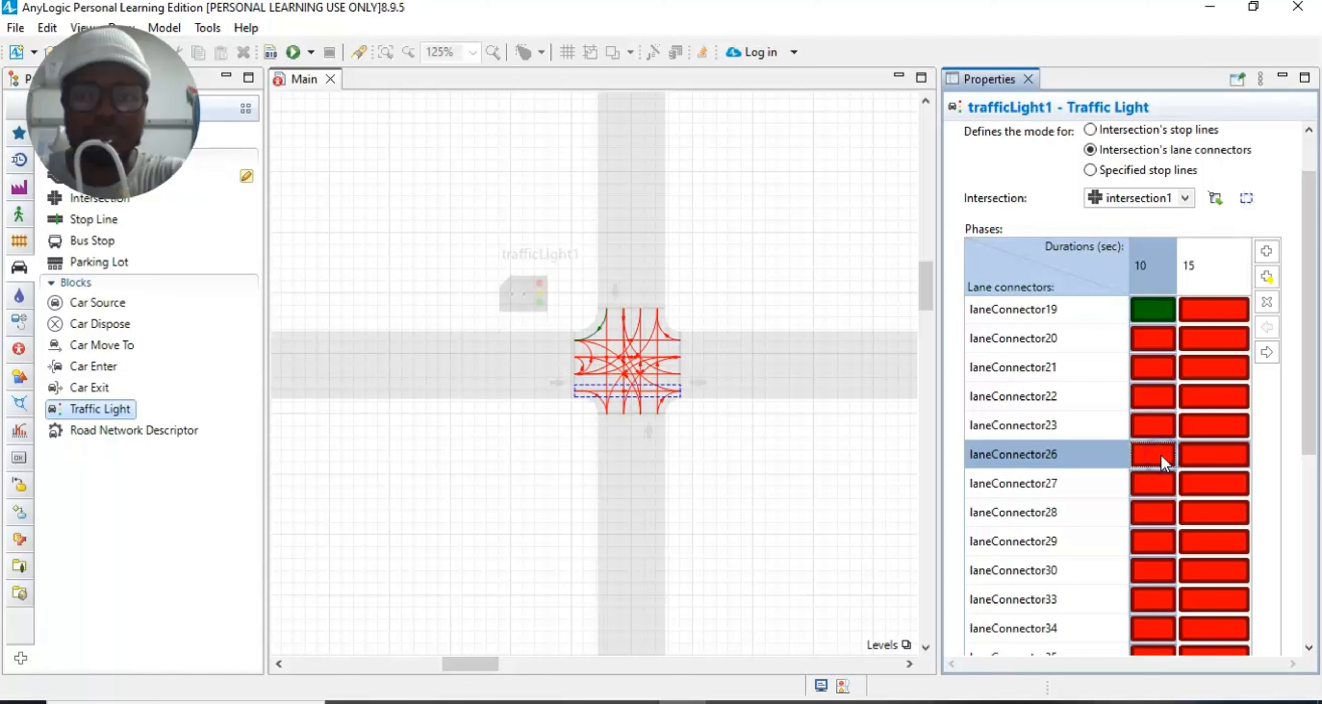
click(1161, 487)
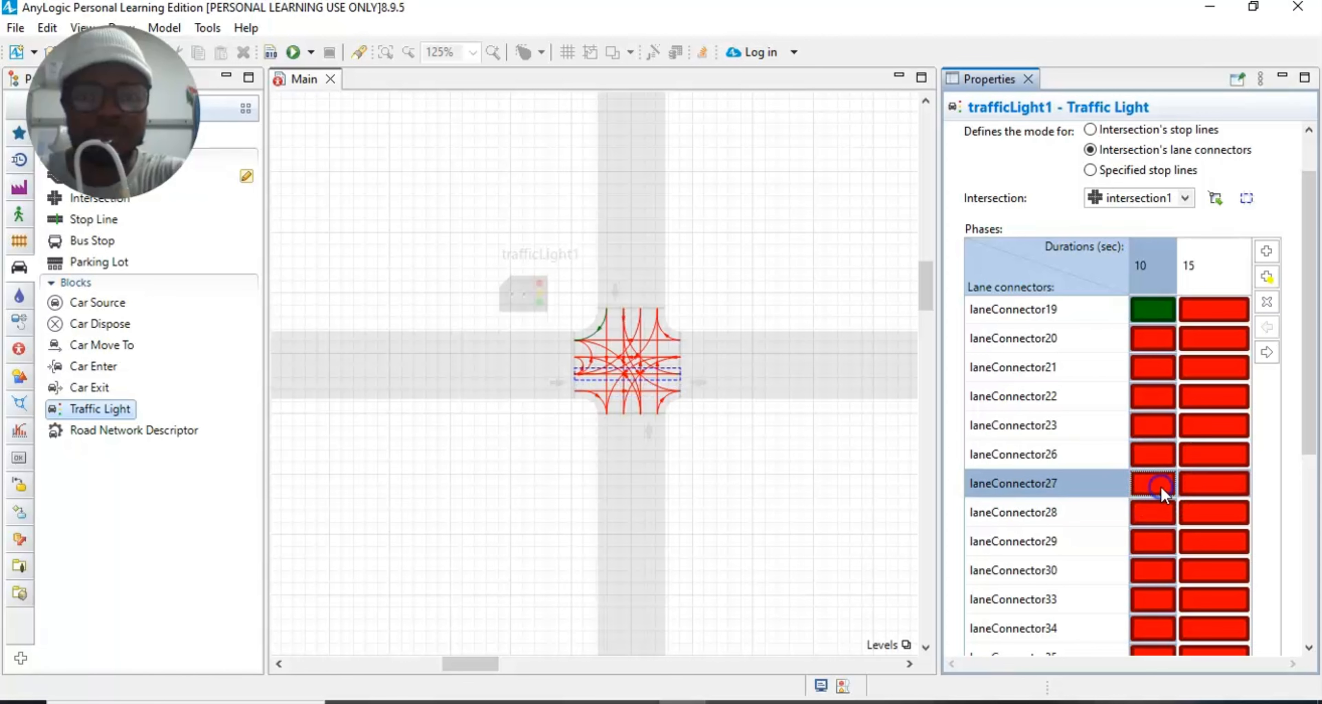
click(1160, 514)
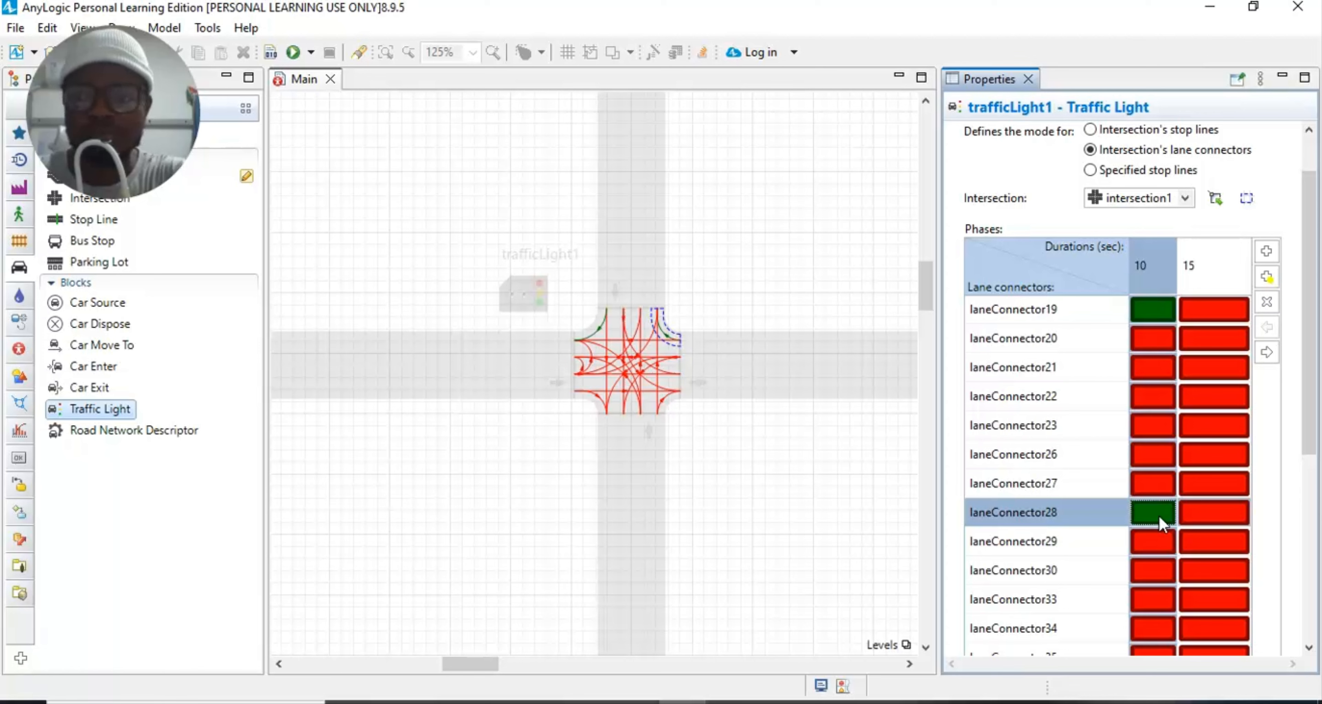
Step: Recheck the paths of laneConnector20, 21, 23, 26 and 27 by trying them in the 10-second phase
click(1163, 425)
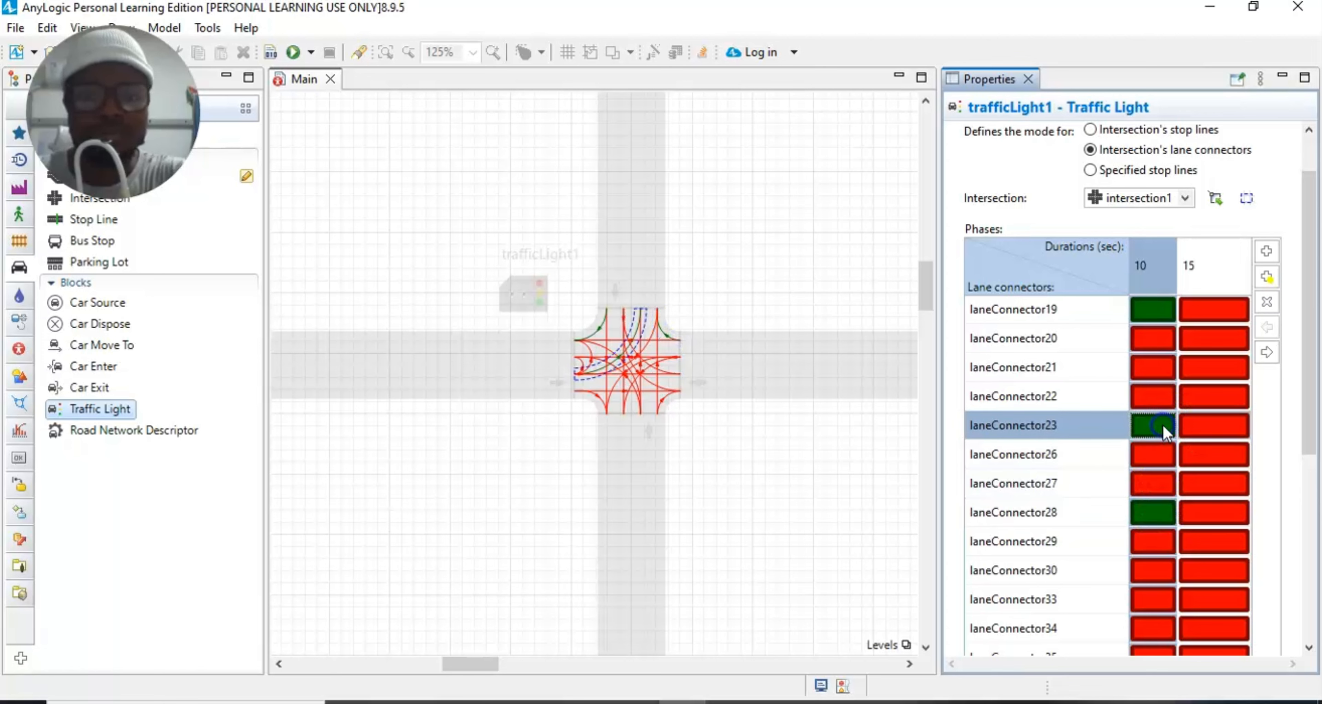
click(1144, 365)
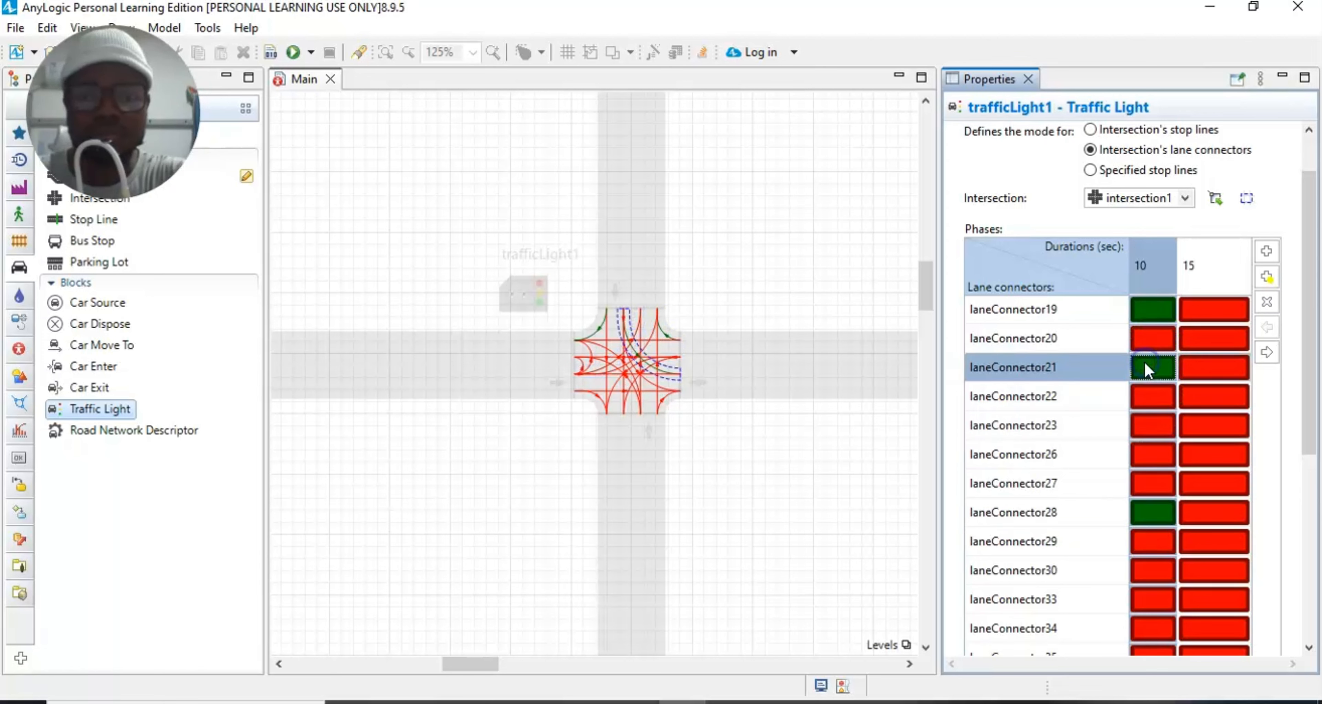
click(1150, 339)
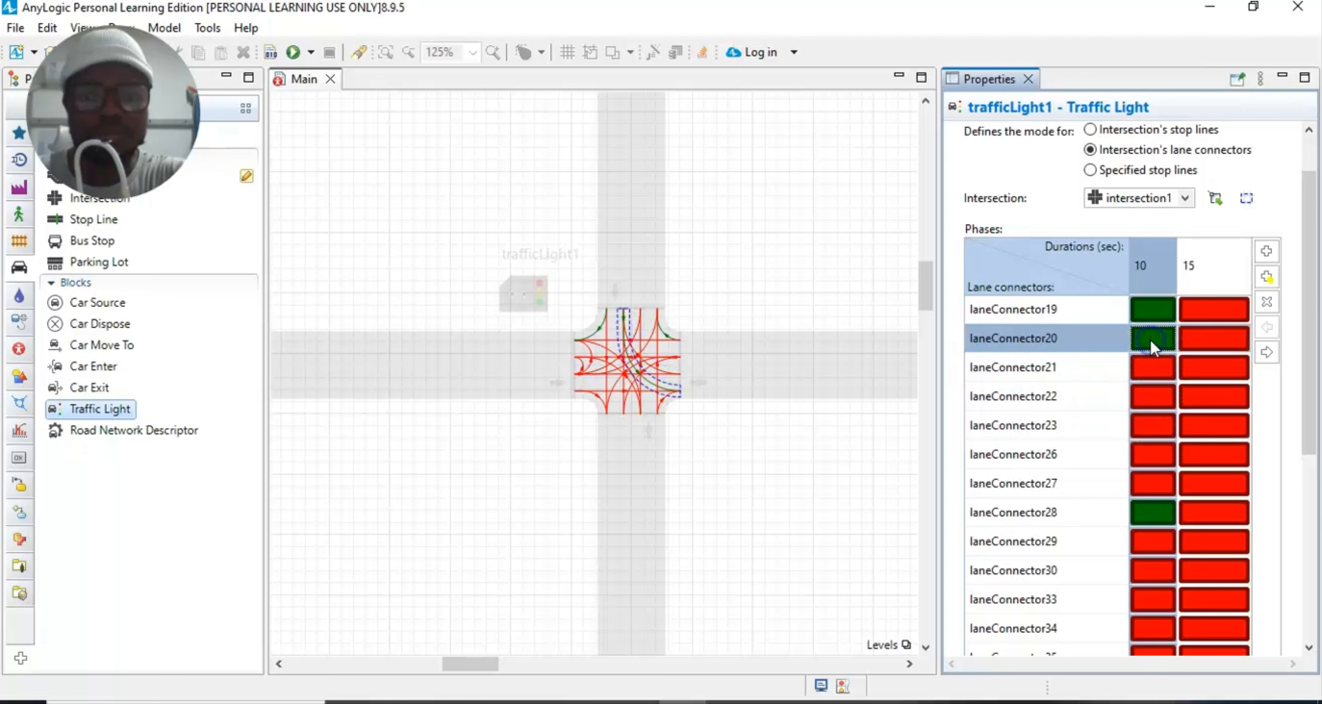
click(1157, 416)
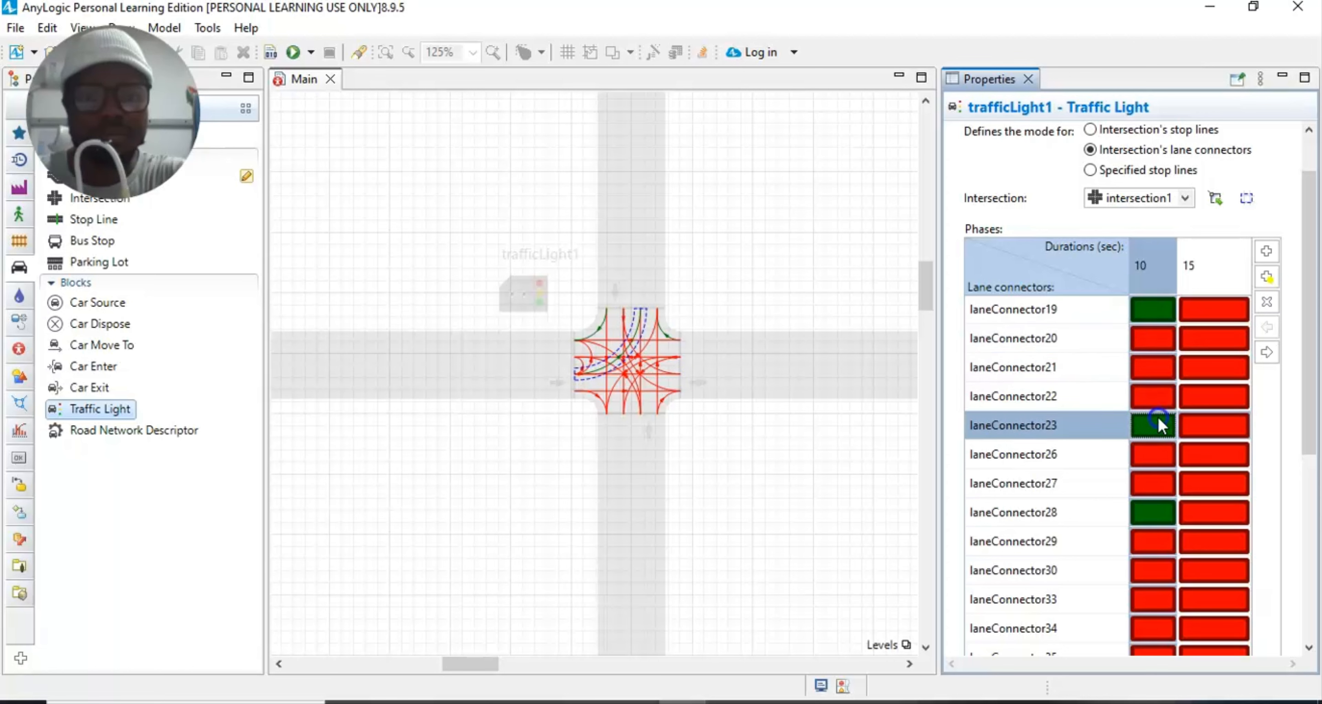
click(1157, 451)
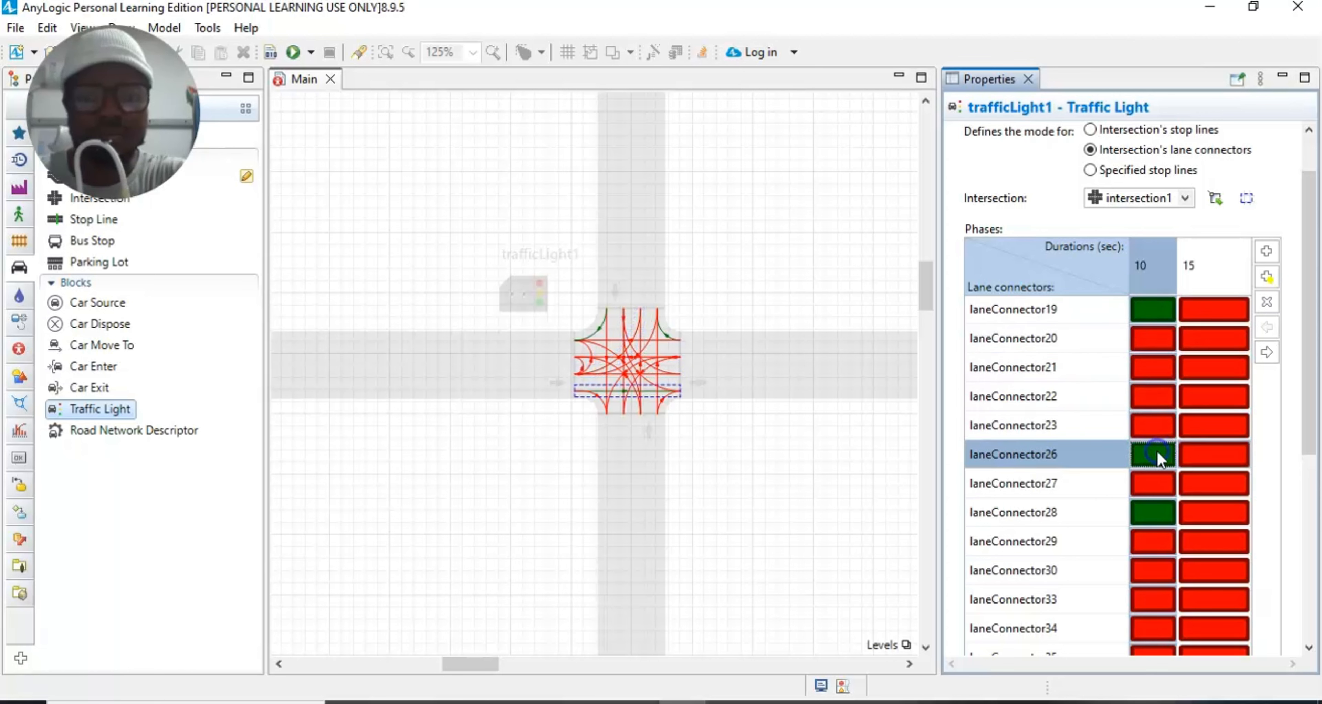
click(1155, 485)
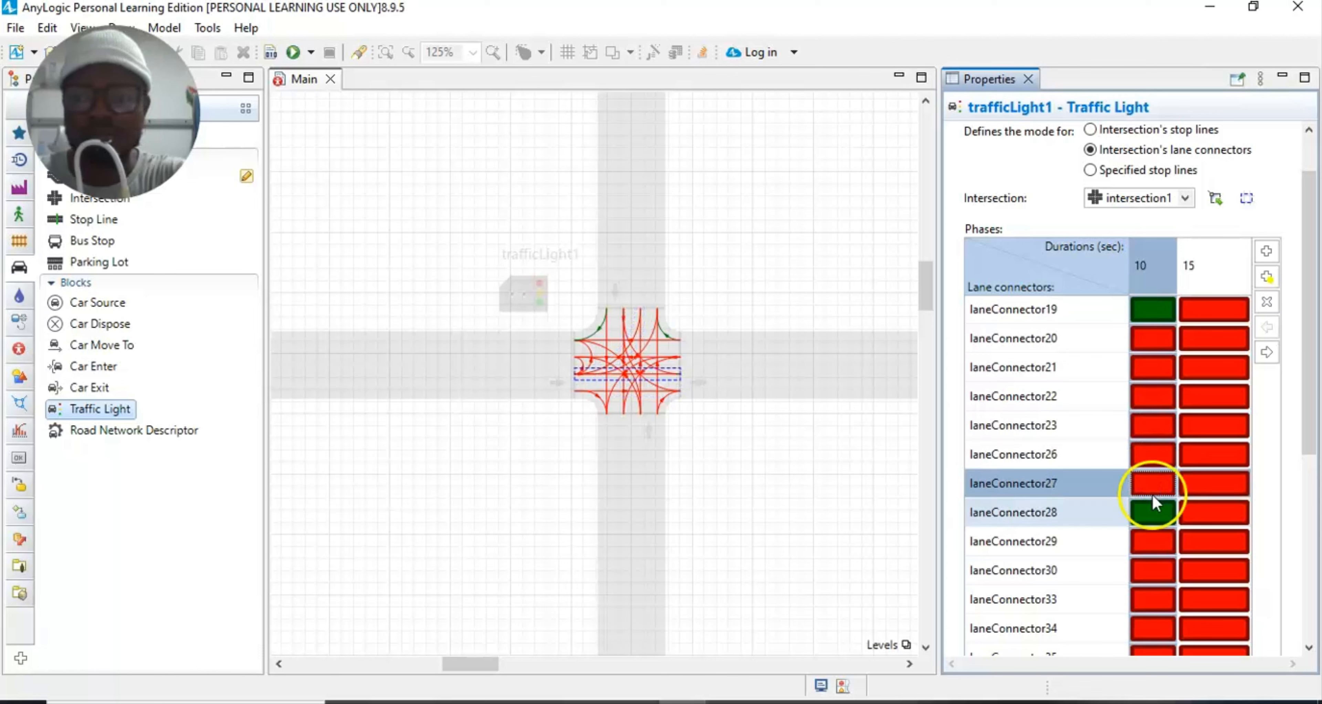
Step: Make laneConnector33, 34, 35 and 36 green in the 10-second phase, checking laneConnector29 and 30 but keeping them red
scroll(1148, 536, down, 2)
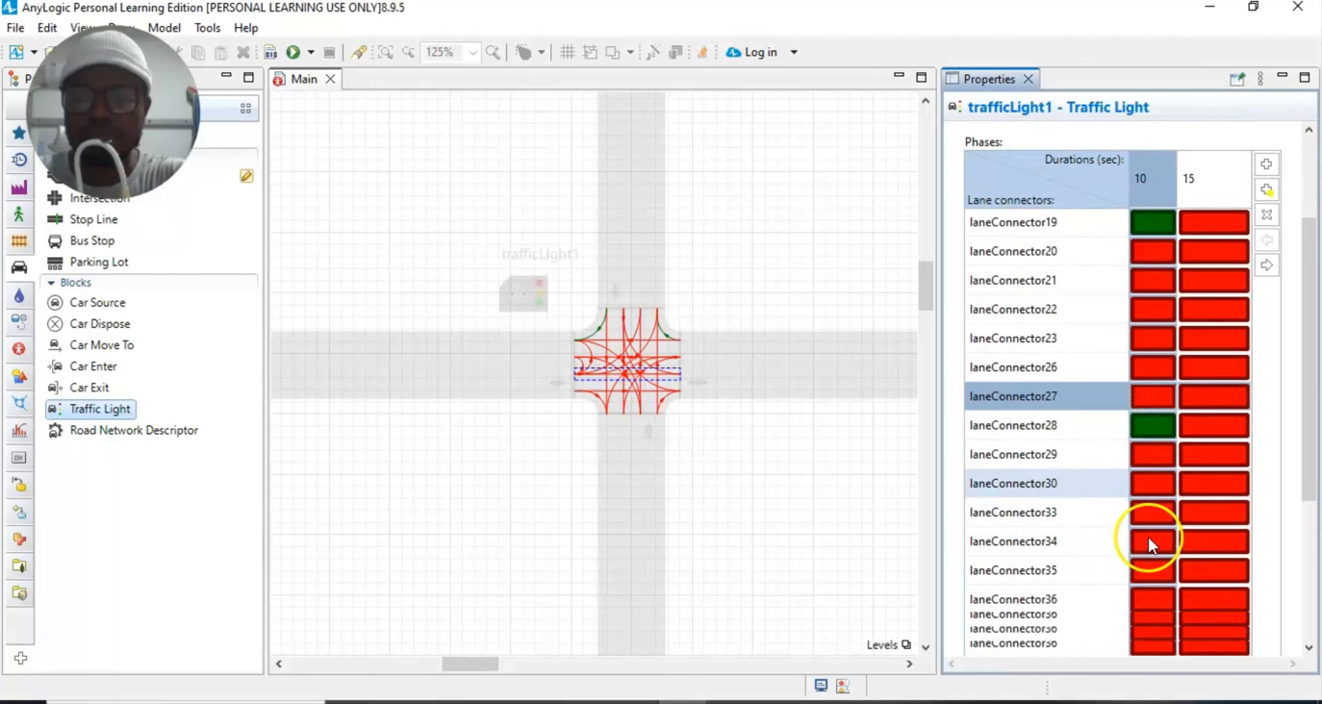
click(1153, 455)
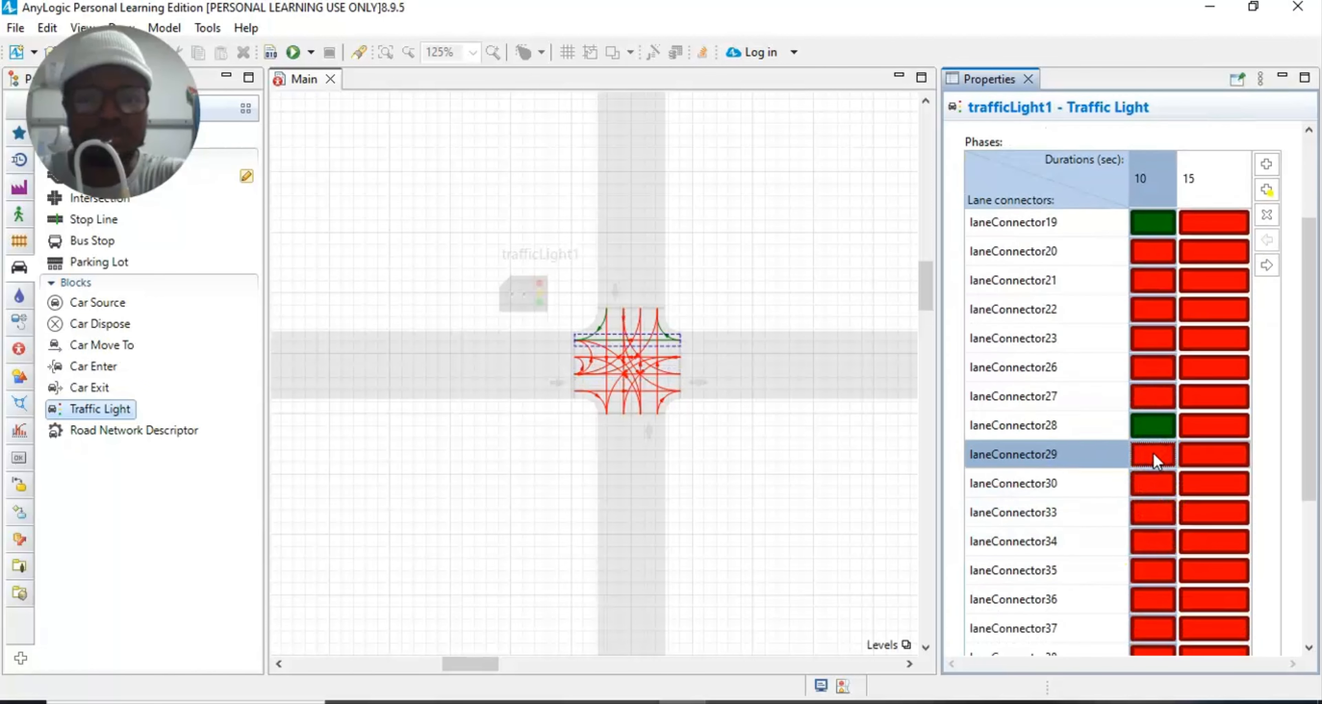
click(1151, 483)
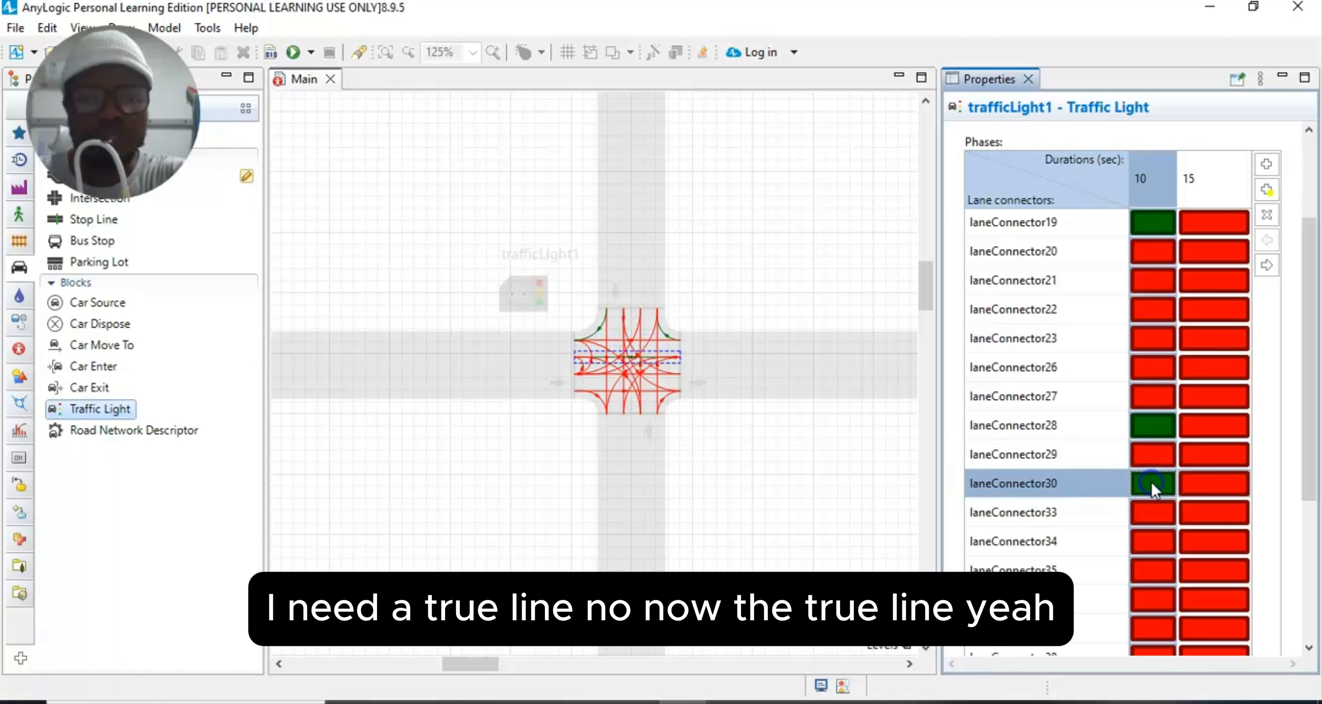
click(1151, 484)
click(1153, 505)
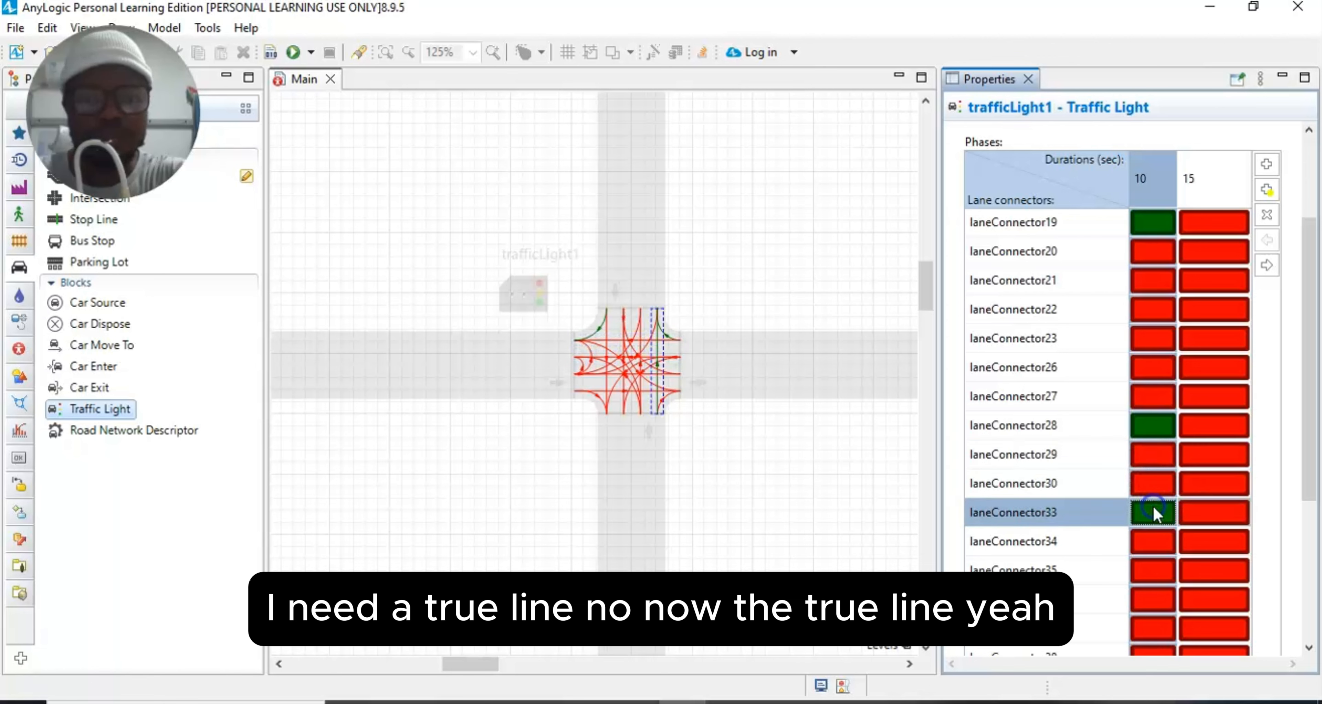
click(1150, 542)
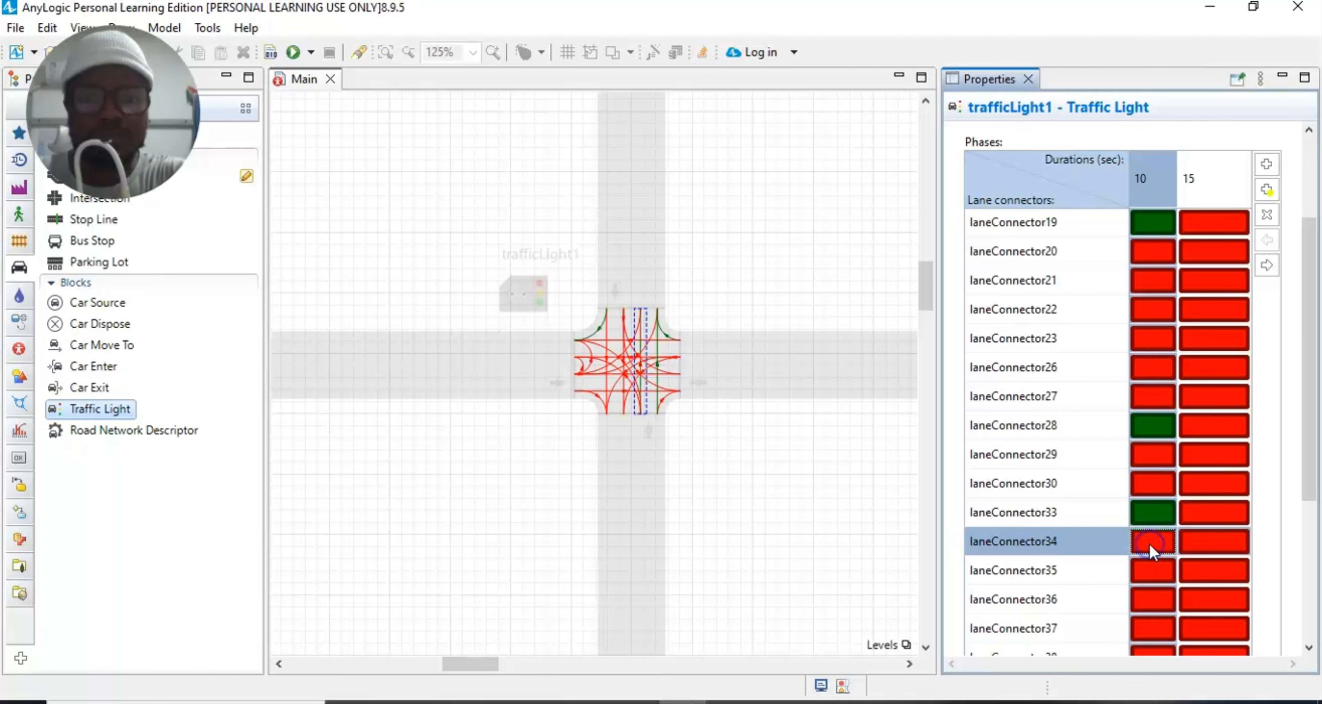
scroll(1153, 559, down, 3)
click(1155, 485)
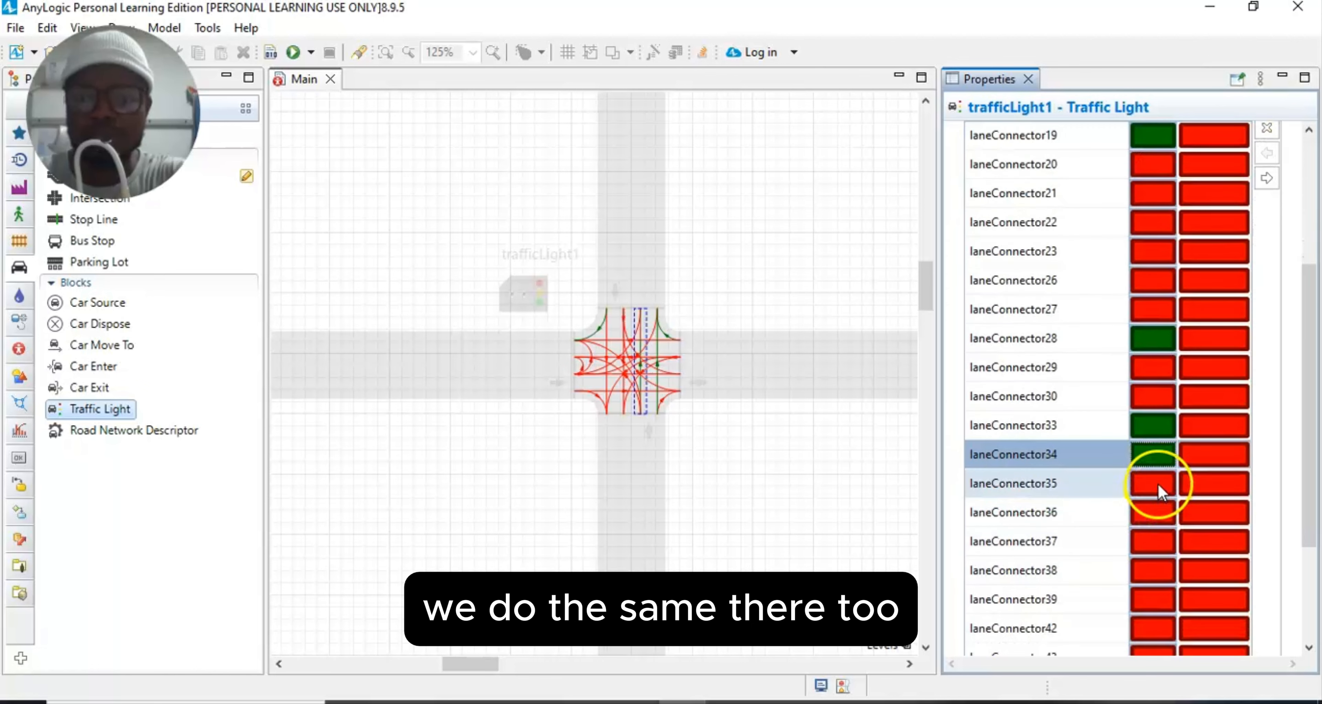
click(1154, 520)
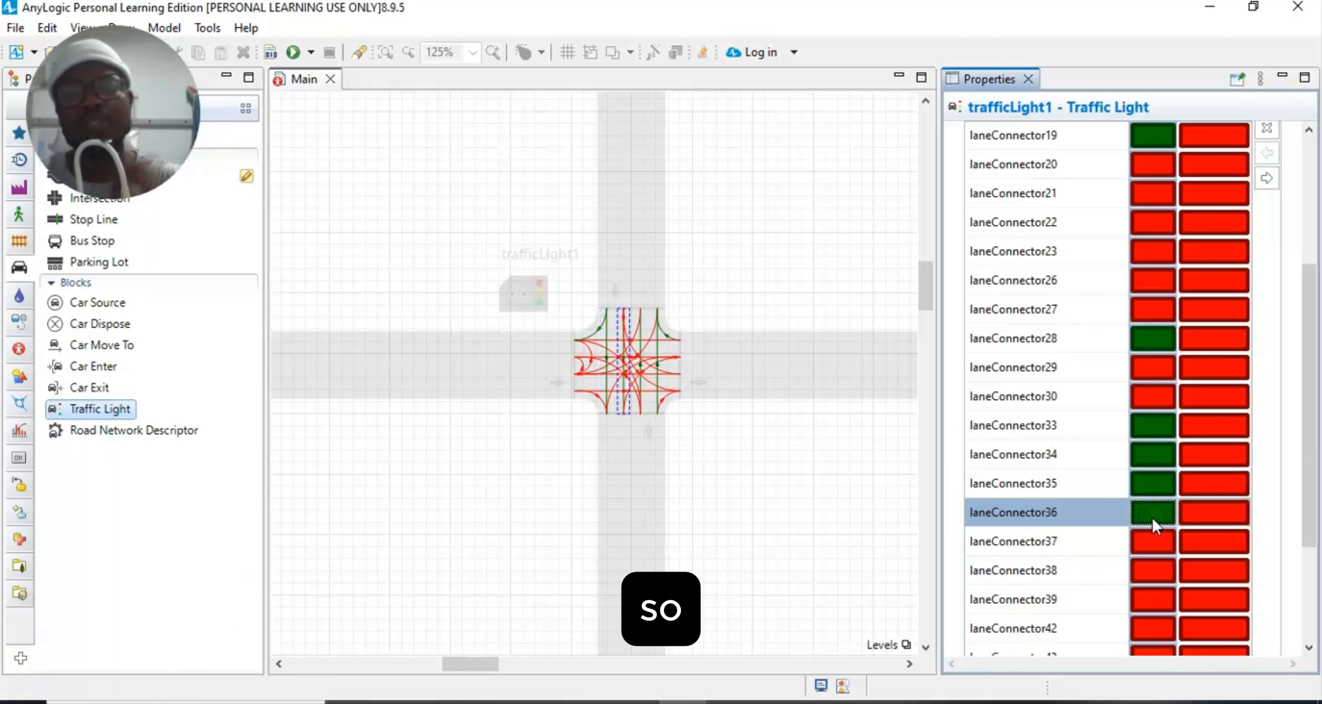
Step: Make laneConnector39 and laneConnector42 green in the 10-second phase, checking laneConnector37 and 38 but keeping them red
click(1158, 537)
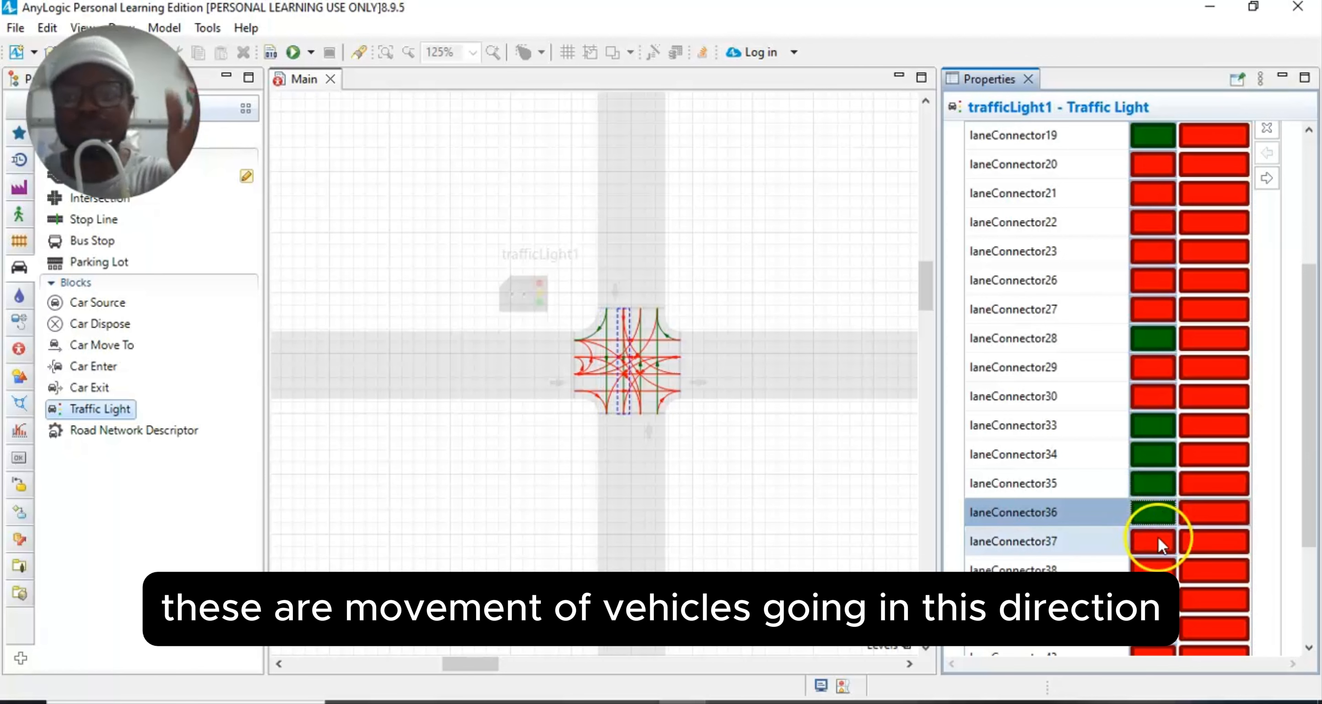
click(1158, 537)
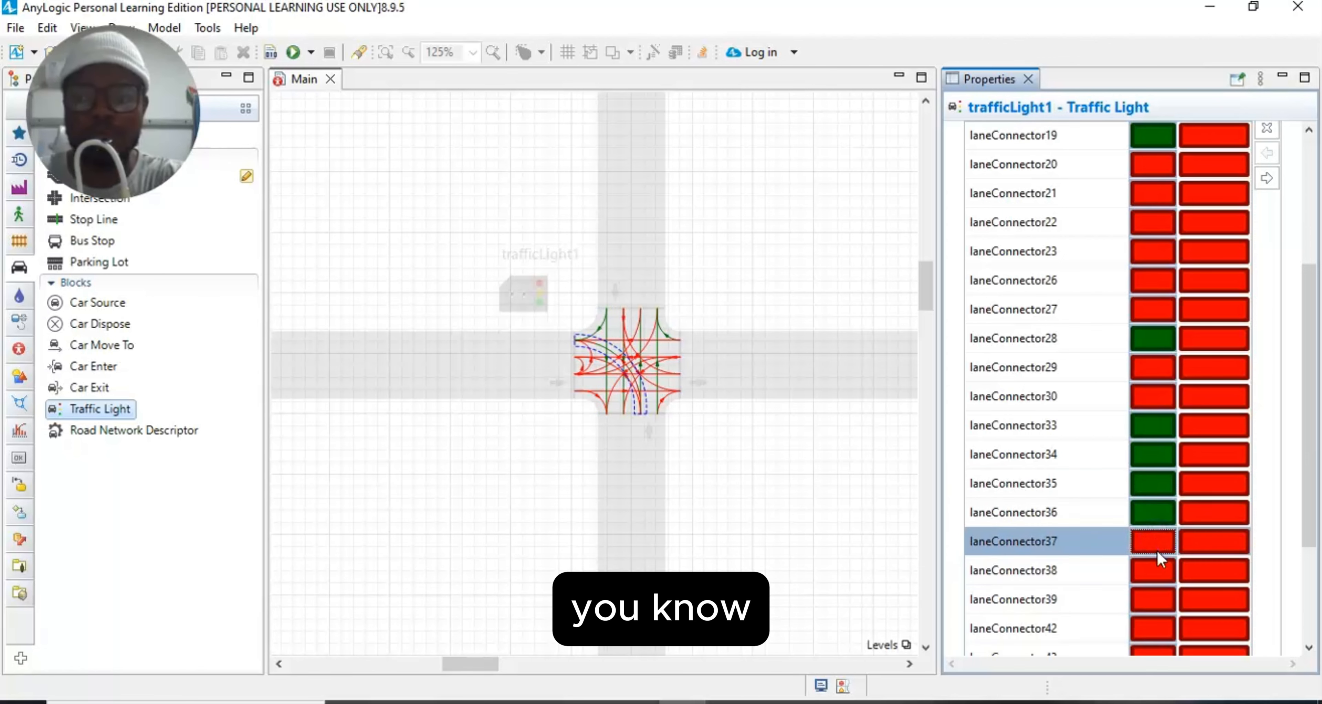
click(1161, 566)
click(1160, 567)
click(1161, 597)
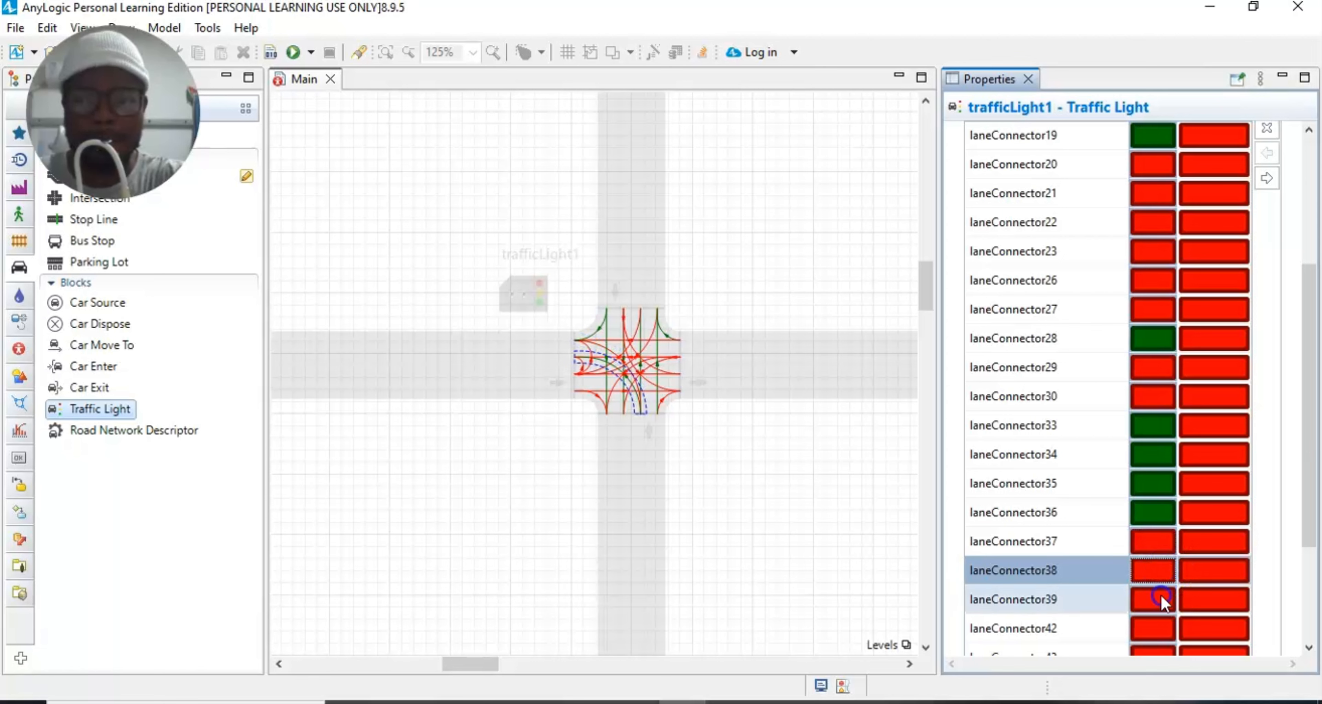
click(1158, 626)
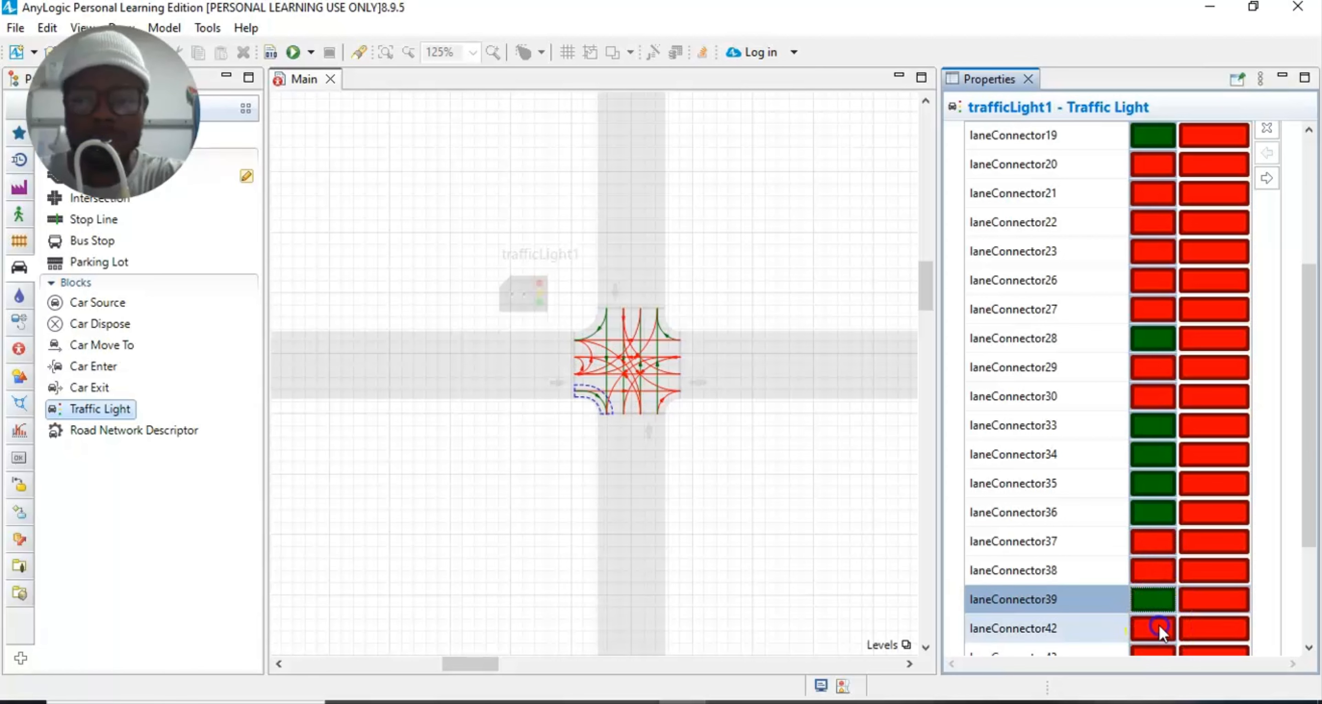
Step: Make the four corner-turn connectors, laneConnector42, 39, 28 and 19, green in the 15-second phase
click(1197, 627)
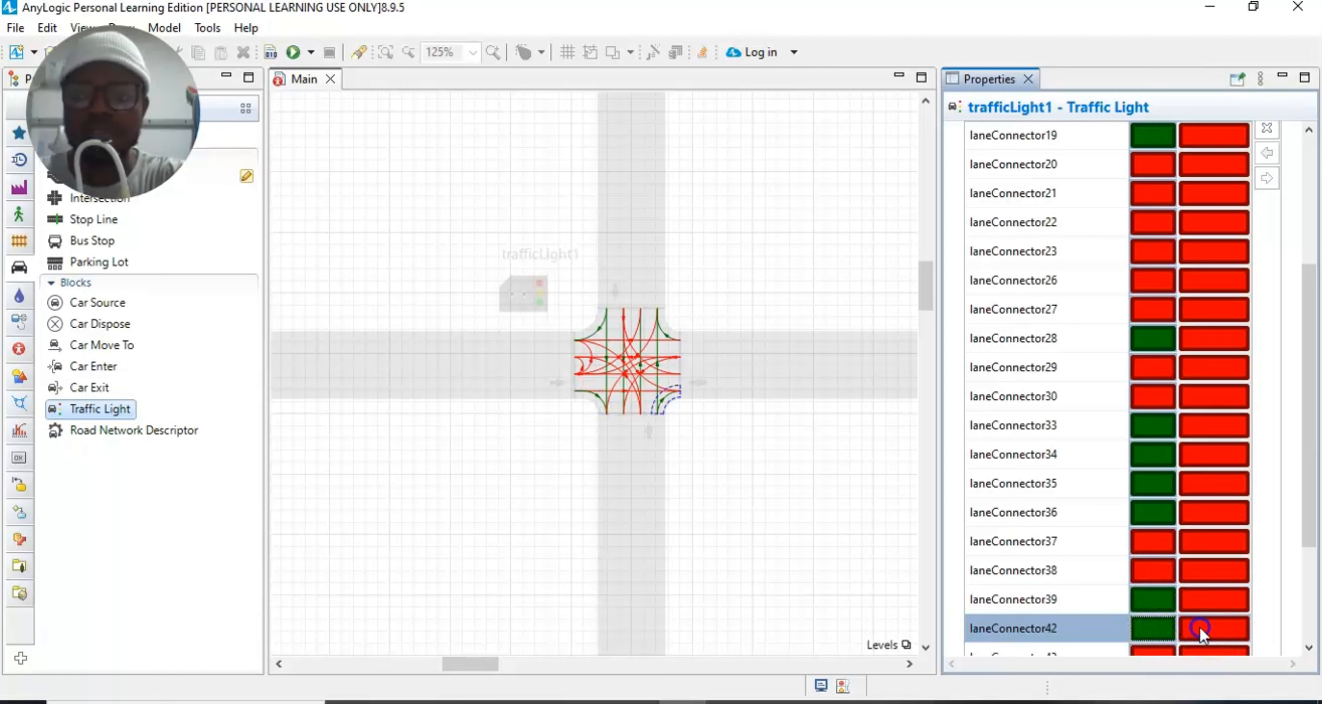
click(1219, 624)
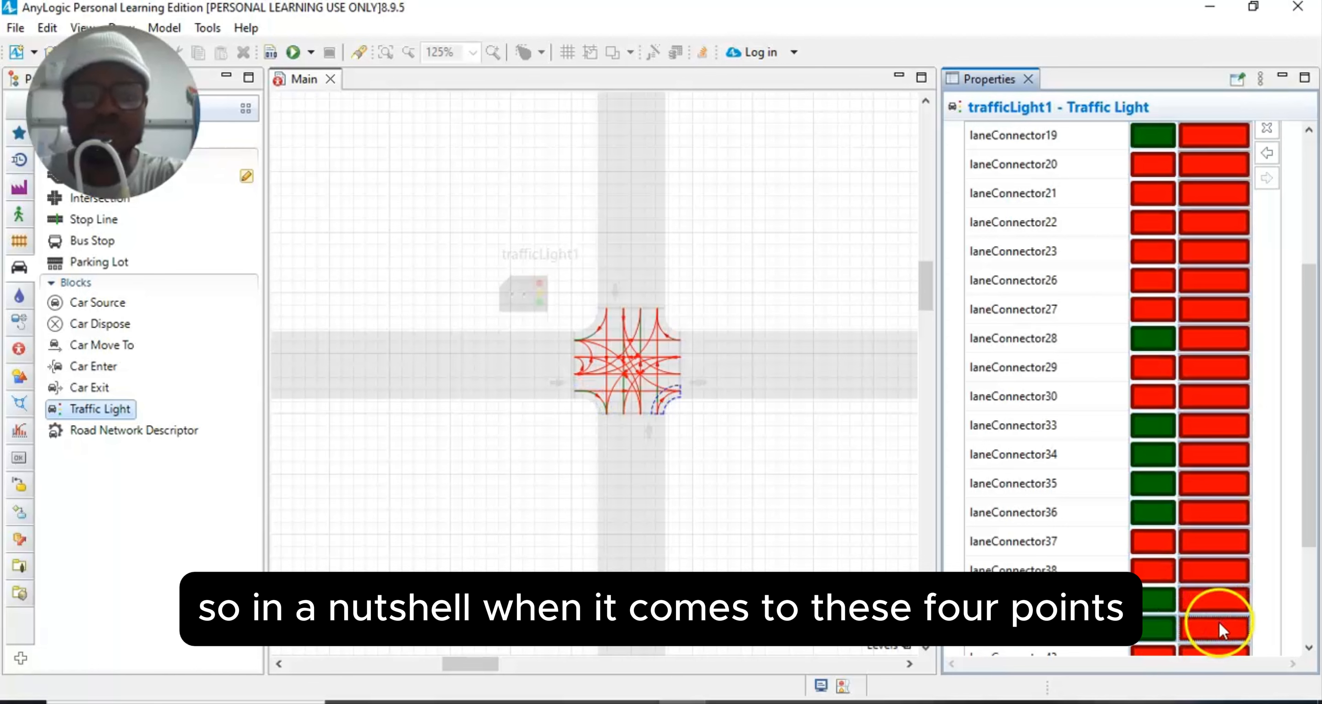
click(1219, 596)
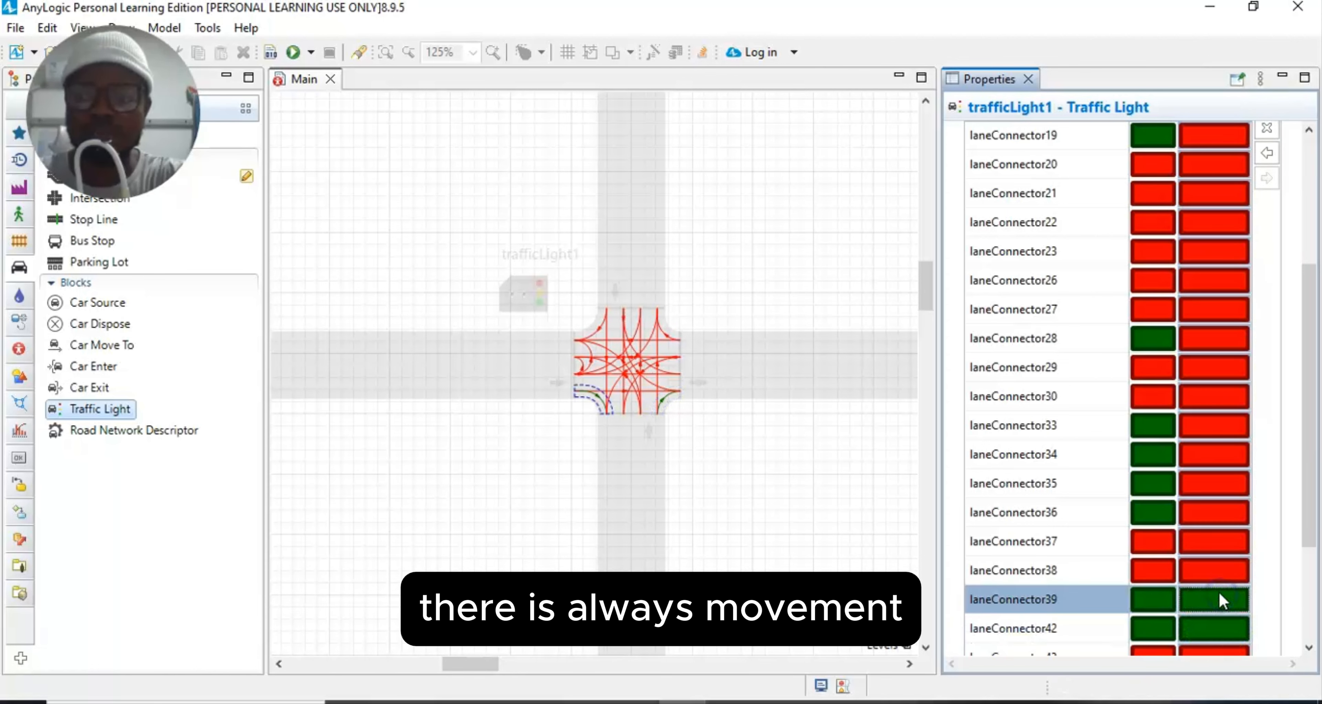
click(1205, 339)
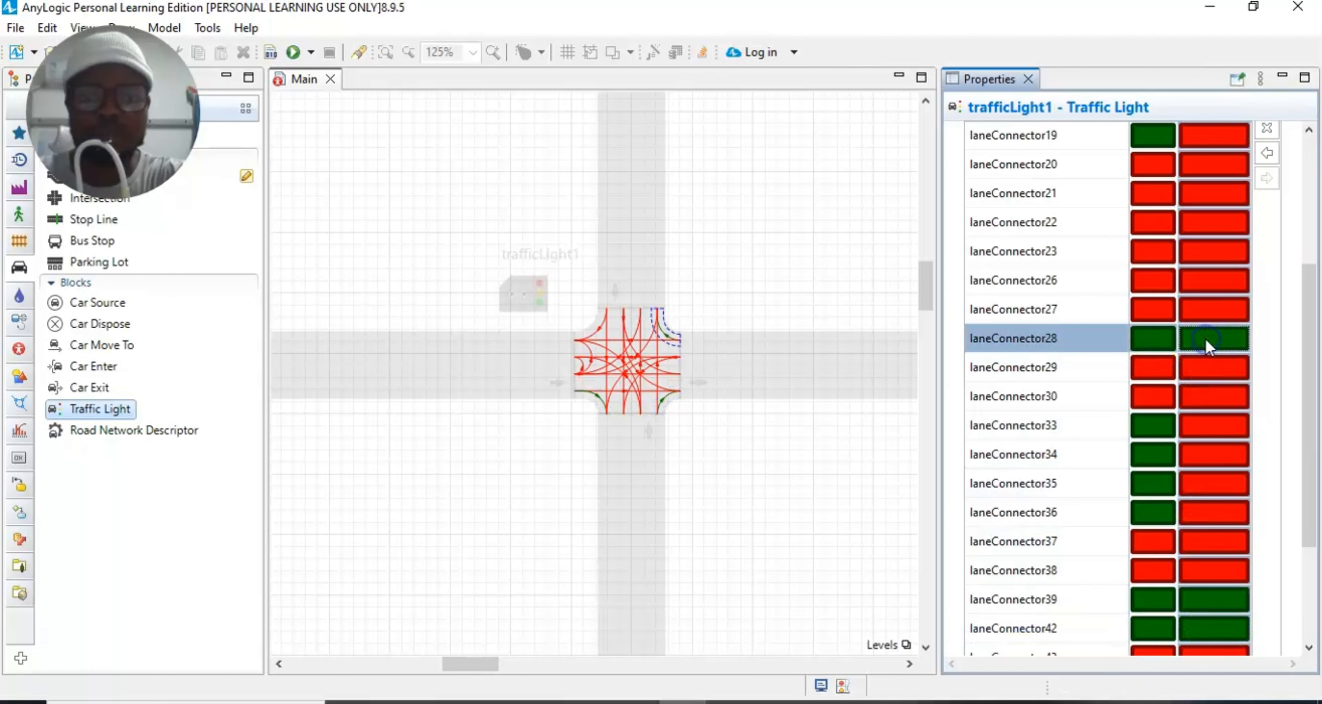
click(1214, 135)
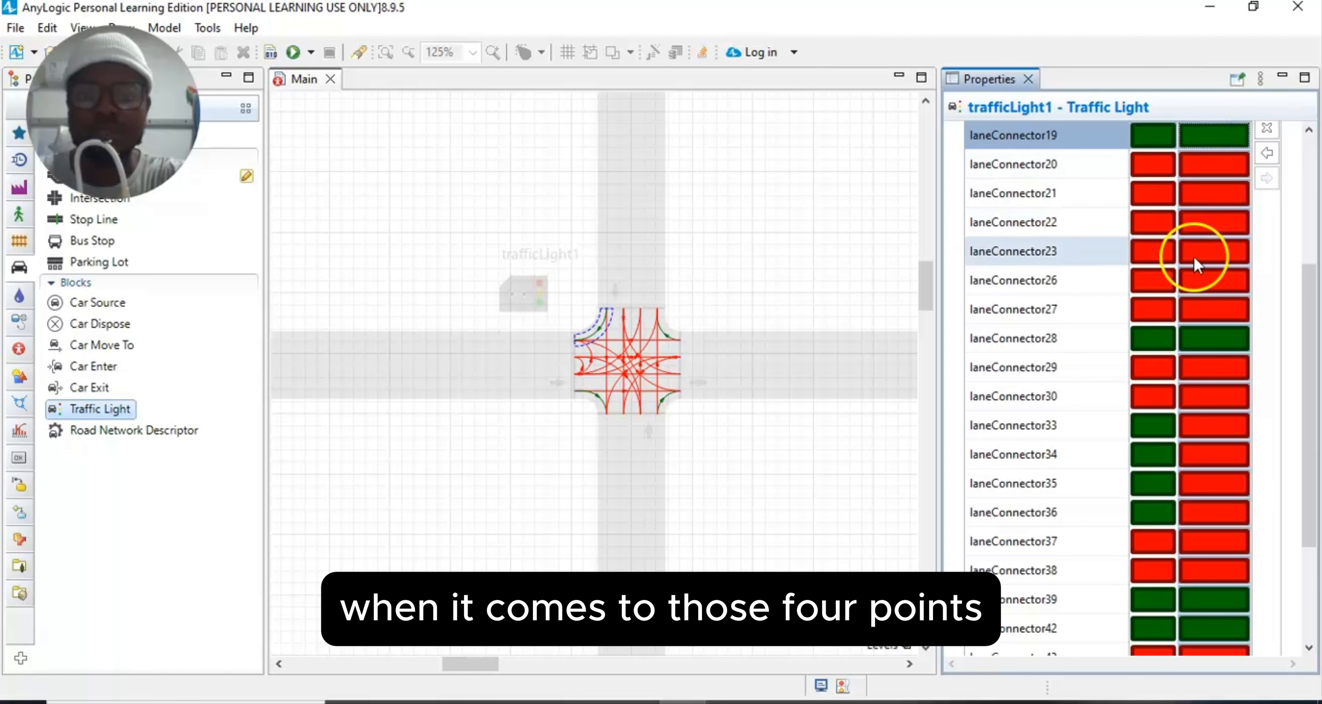
Step: Add three 3-second yellow phases and one more 10-second red phase to trafficLight1
drag(1304, 525, 1307, 448)
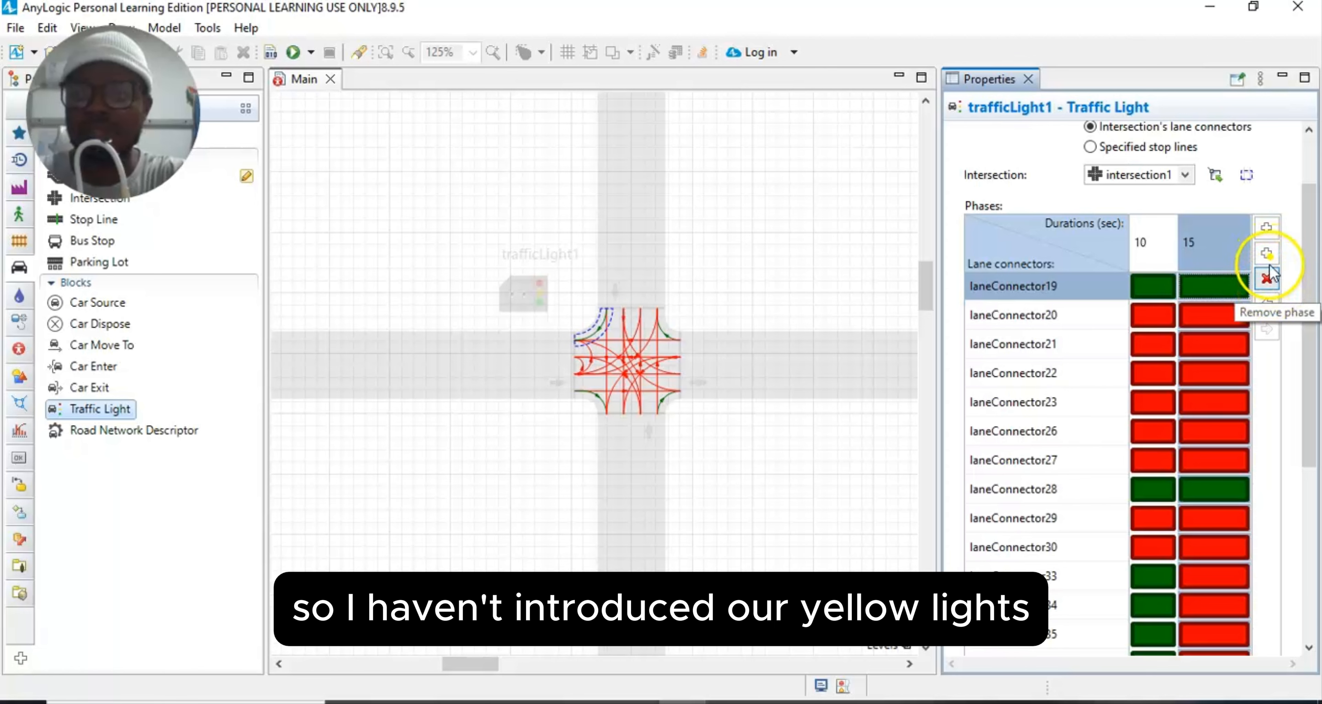
click(1266, 254)
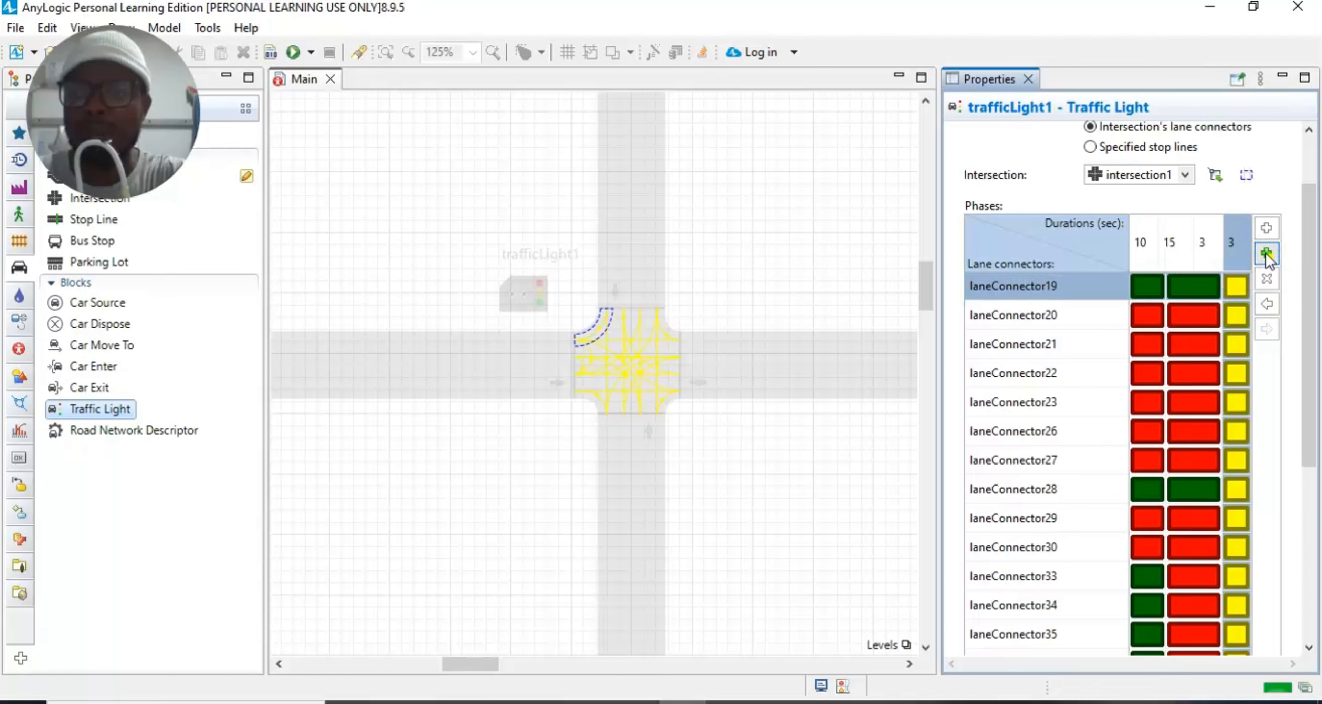
click(1266, 254)
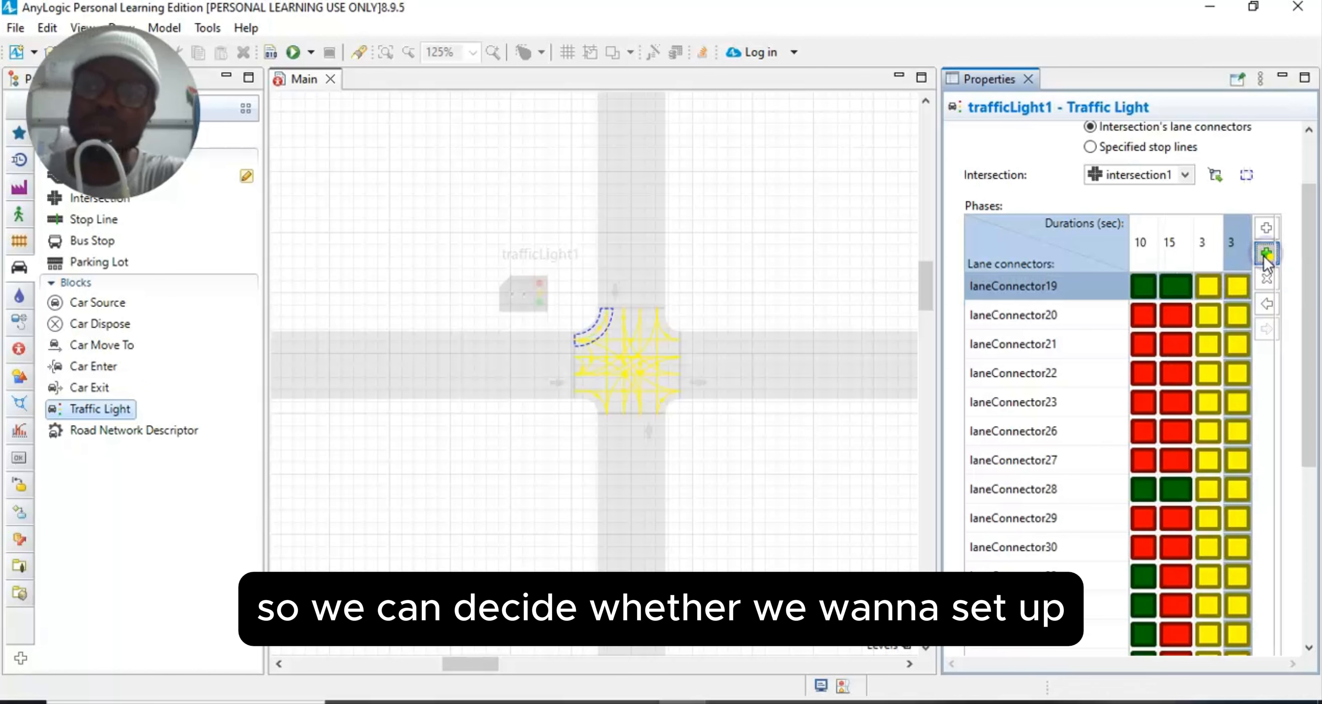
click(1266, 253)
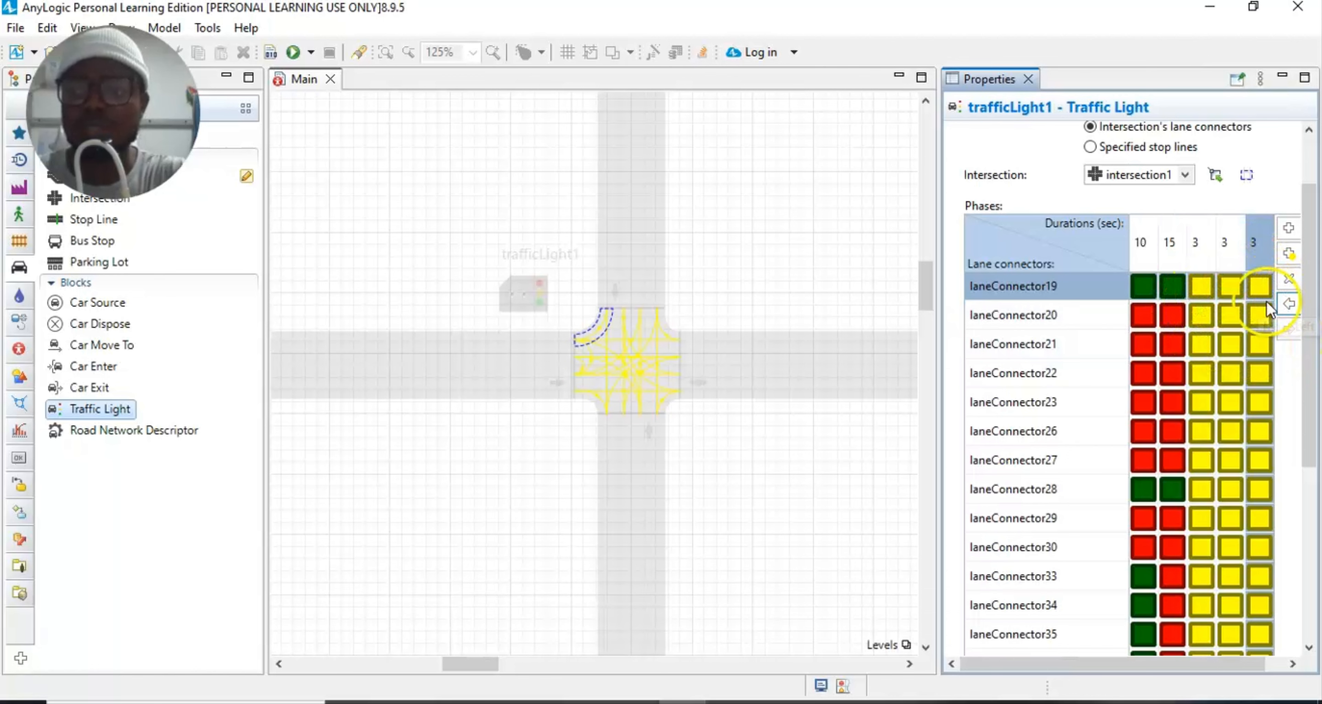
click(1289, 227)
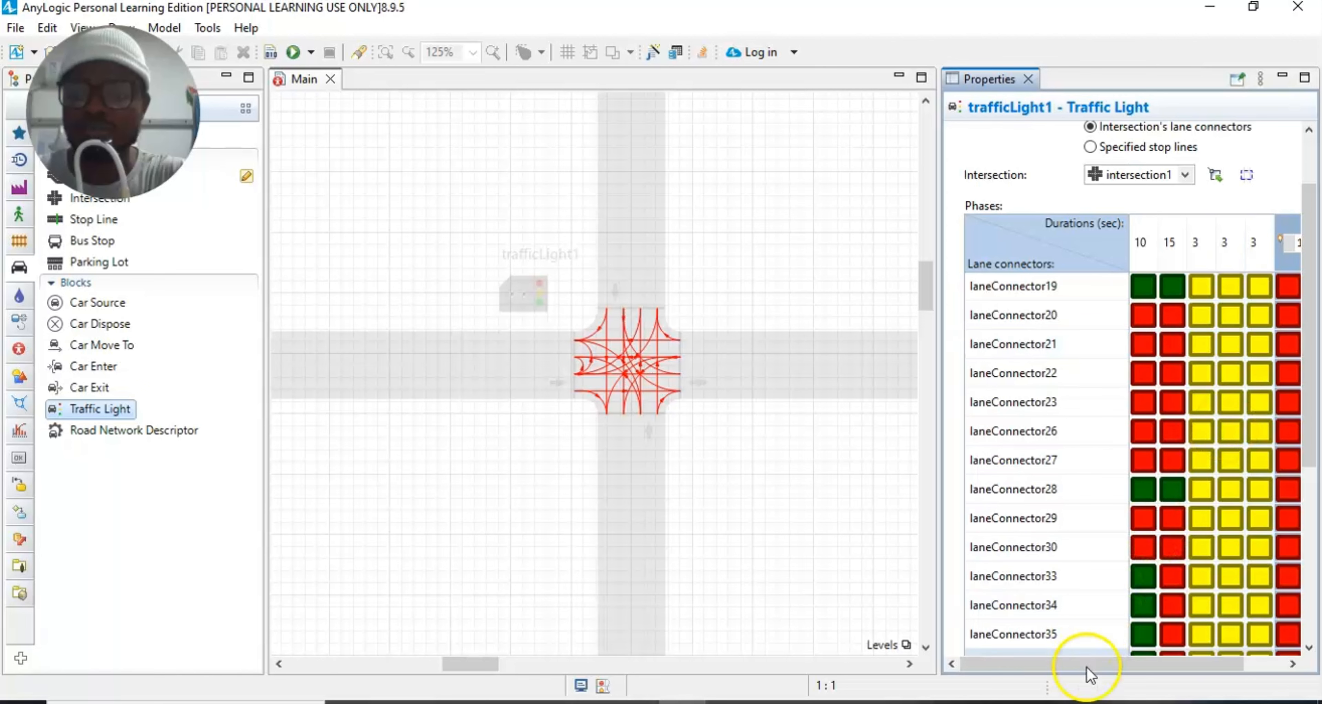
Step: Reorder the phases to 10, 3, 15, 3, 10 and 3 seconds so a yellow phase follows each main phase
drag(1086, 667, 1139, 663)
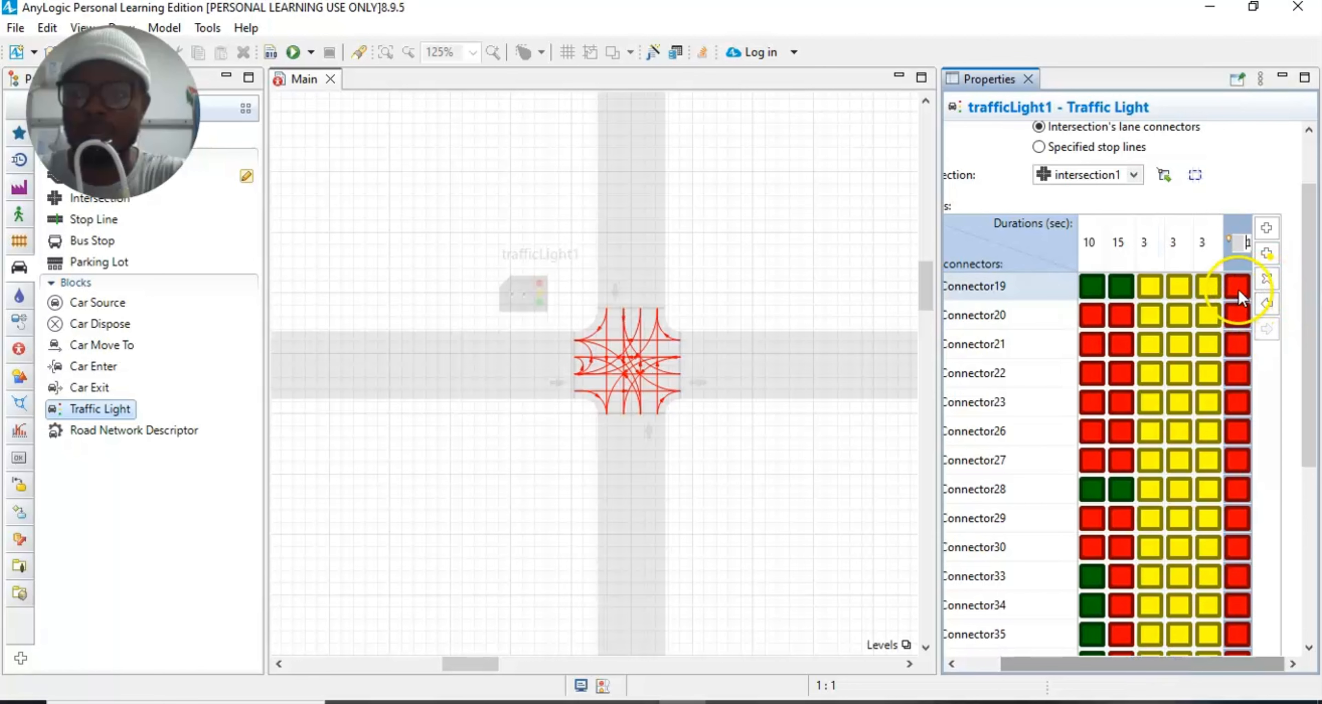
click(1268, 307)
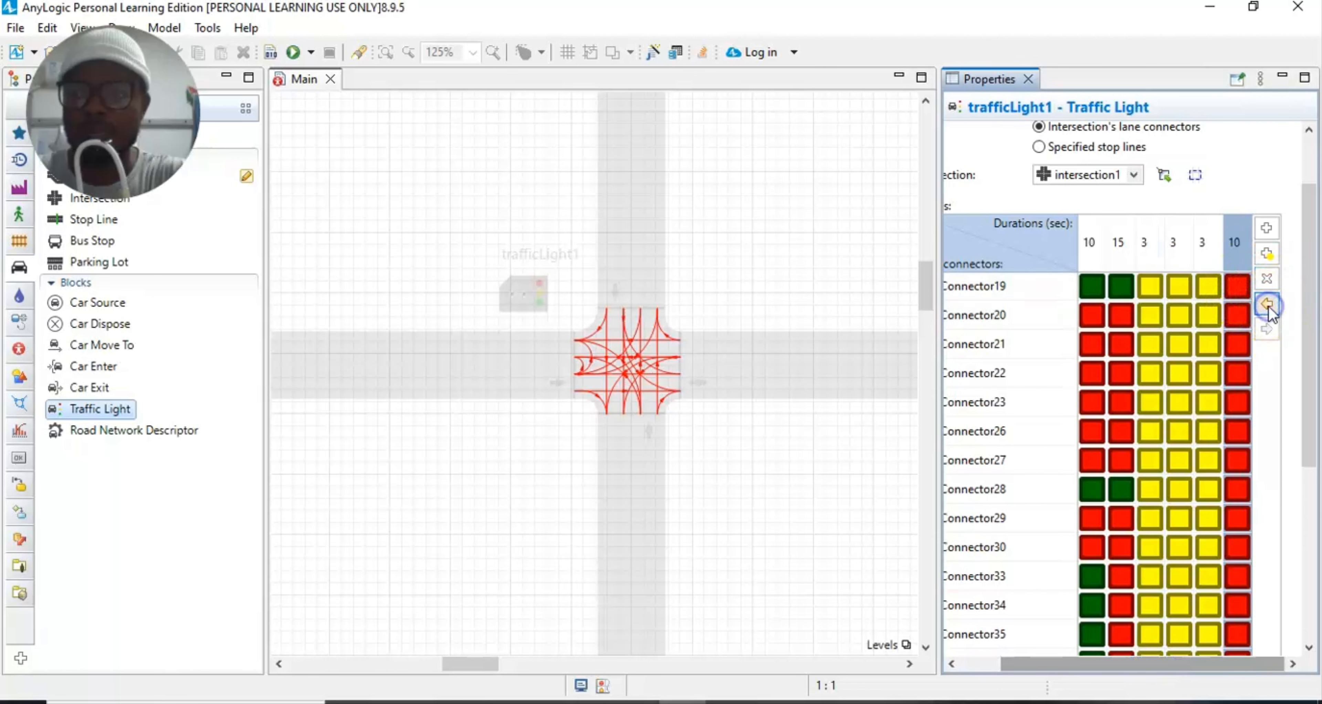
click(1266, 304)
click(1267, 305)
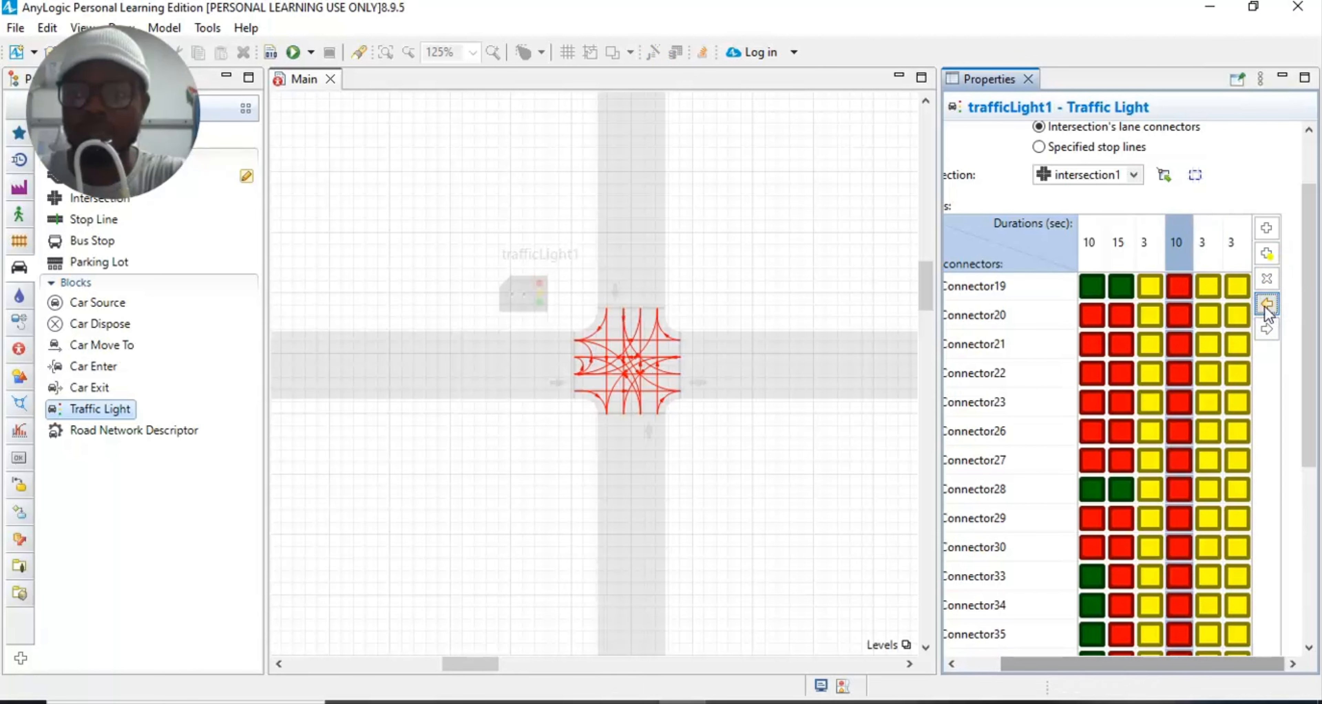
click(1150, 285)
click(1266, 304)
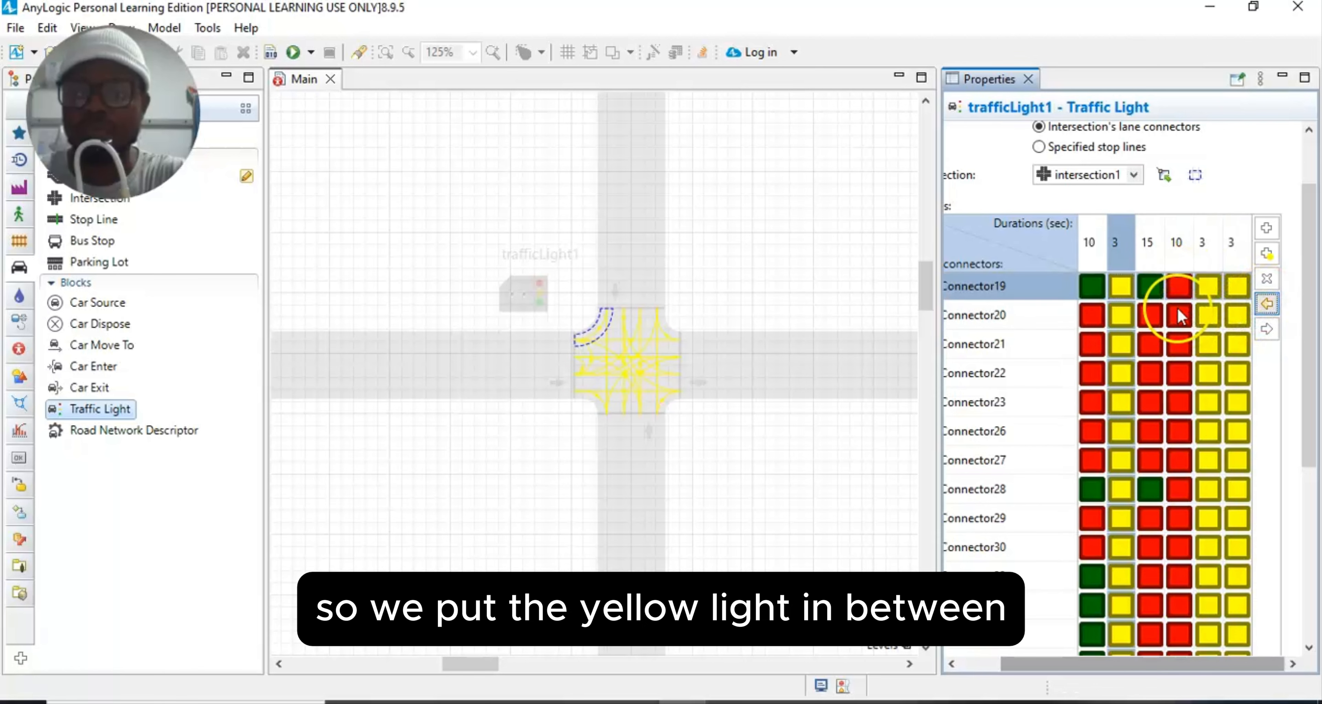
click(1218, 294)
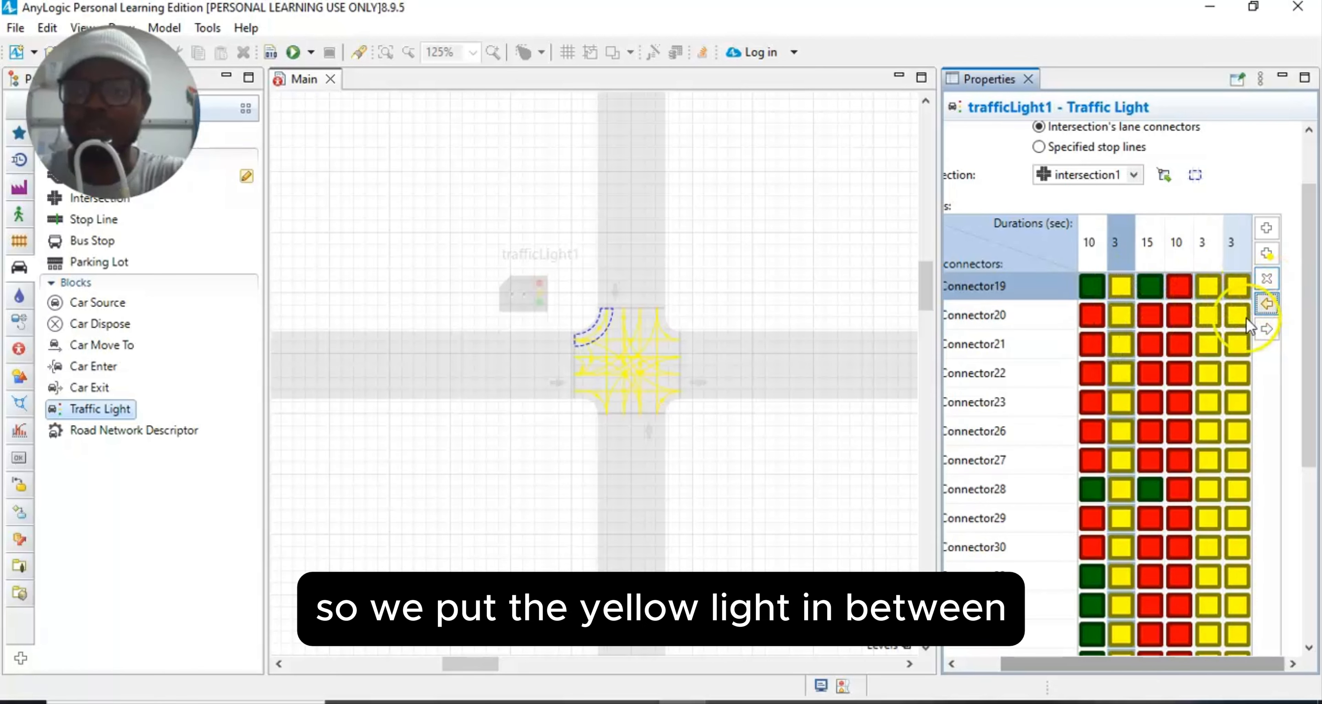
click(1266, 305)
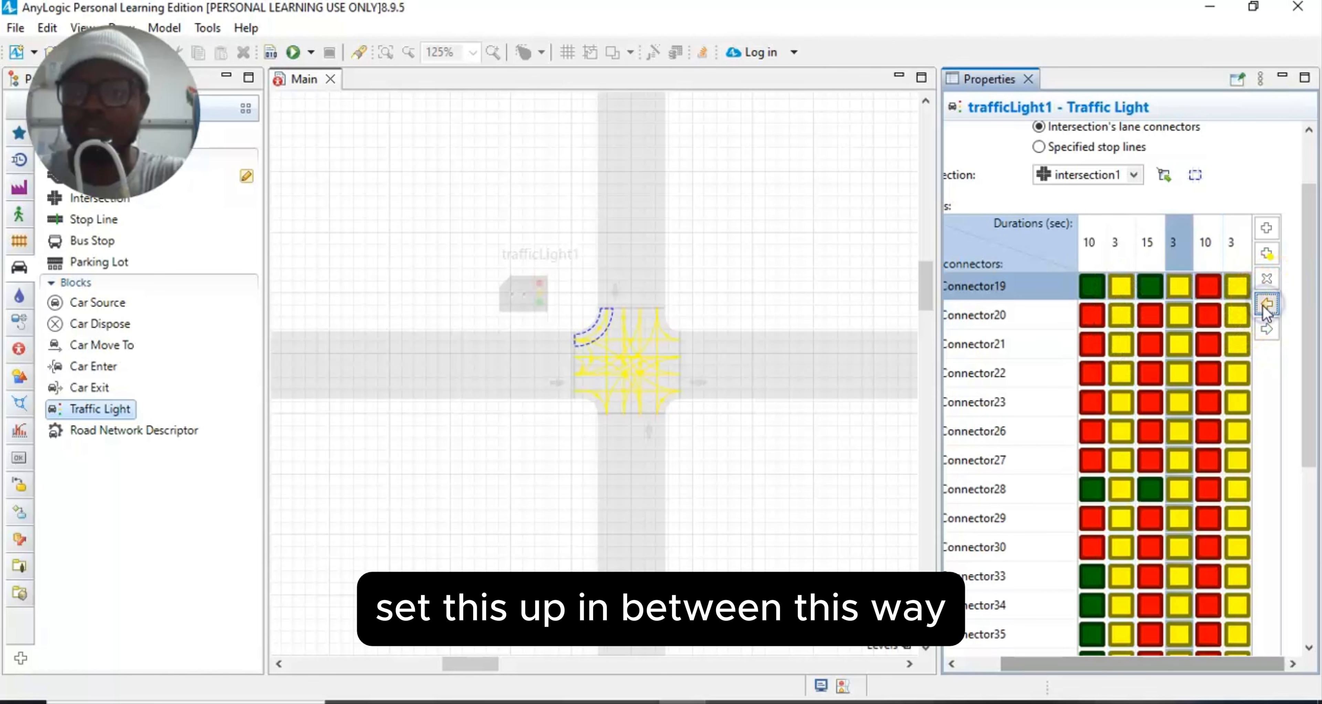
Step: Make the corner-turn connectors laneConnector19, 28, 39 and 42 green in the second 10-second phase
click(1119, 418)
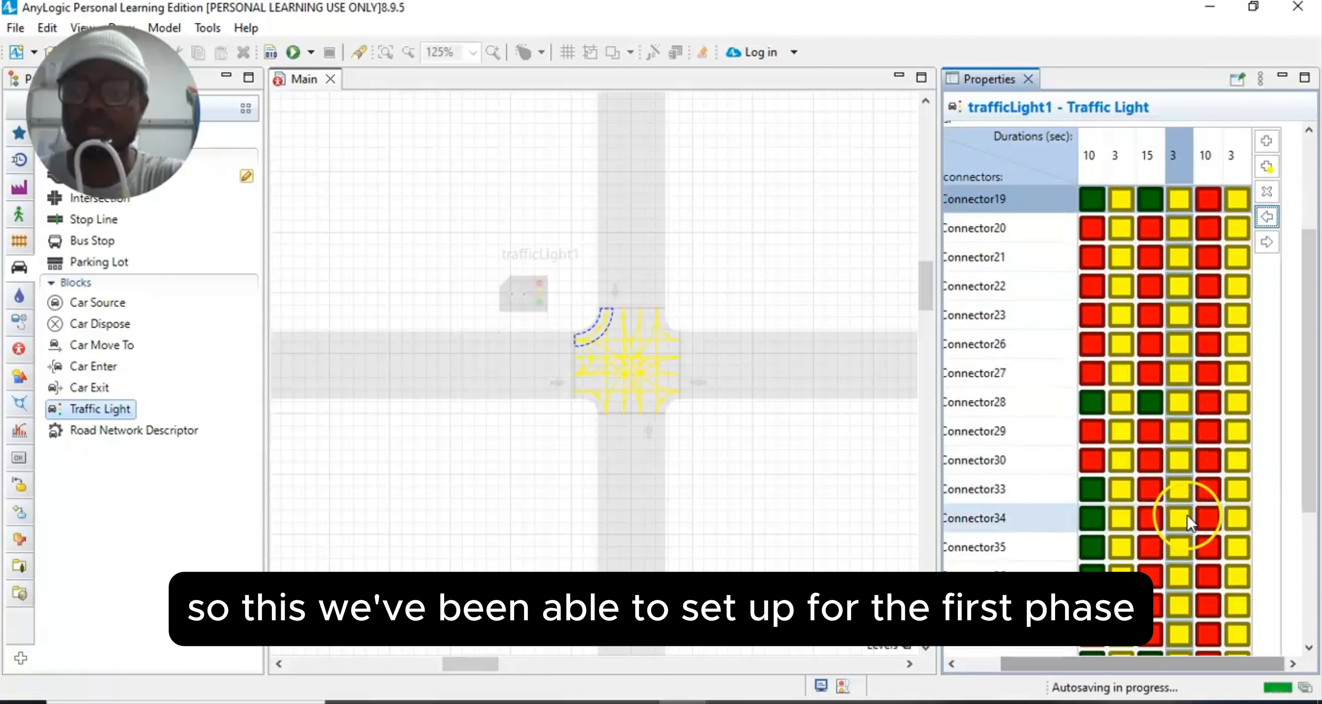
click(1201, 301)
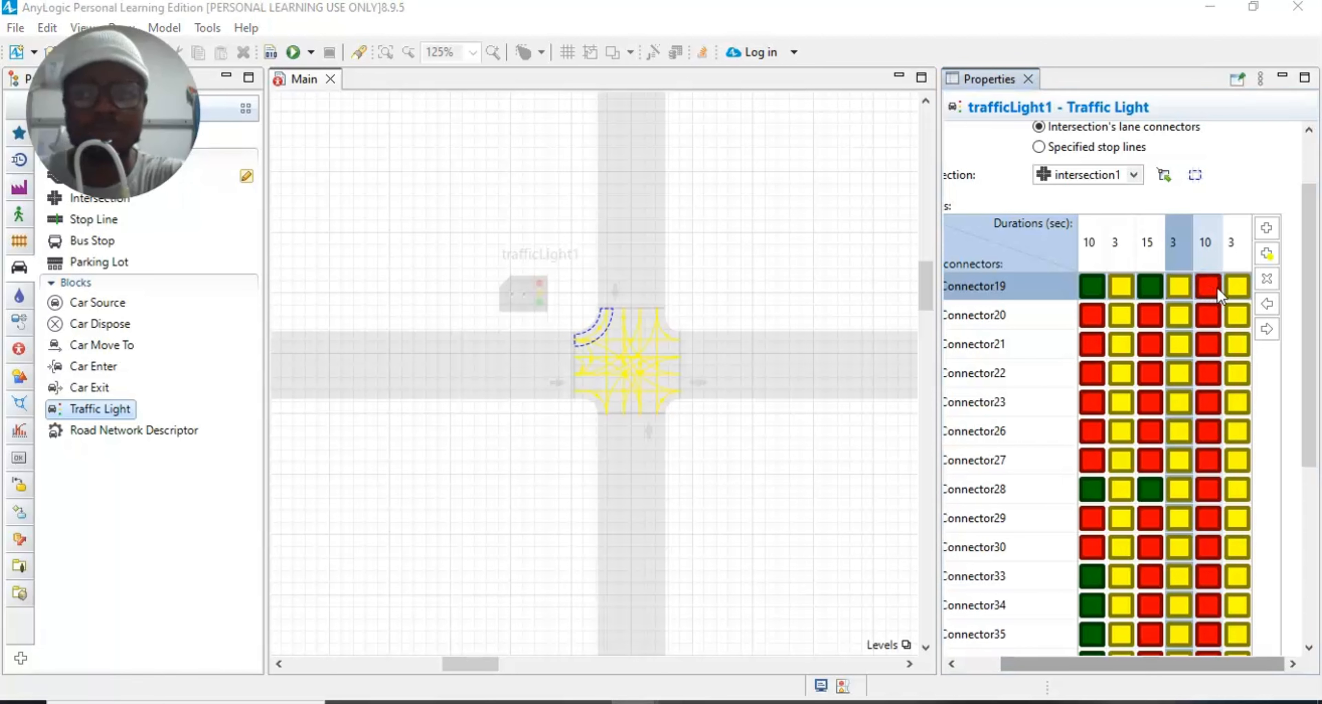
click(1215, 289)
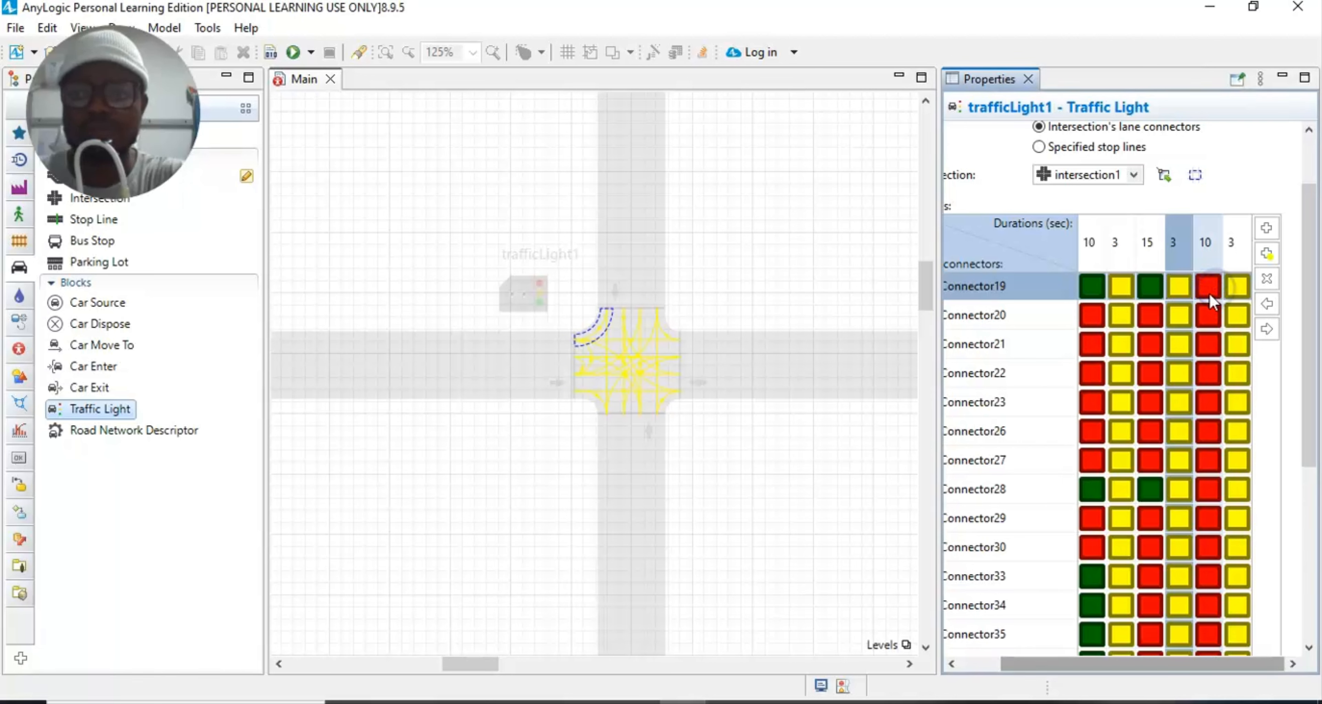
click(1207, 245)
click(1211, 279)
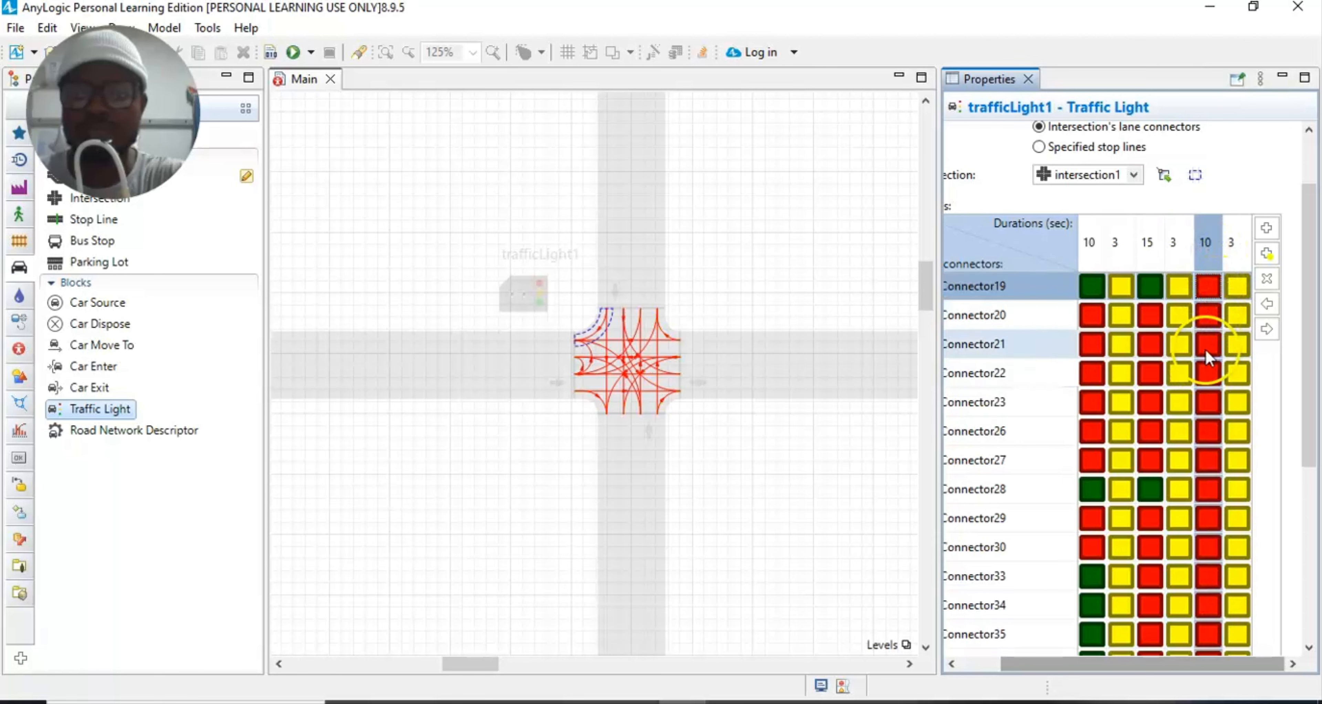
click(1201, 293)
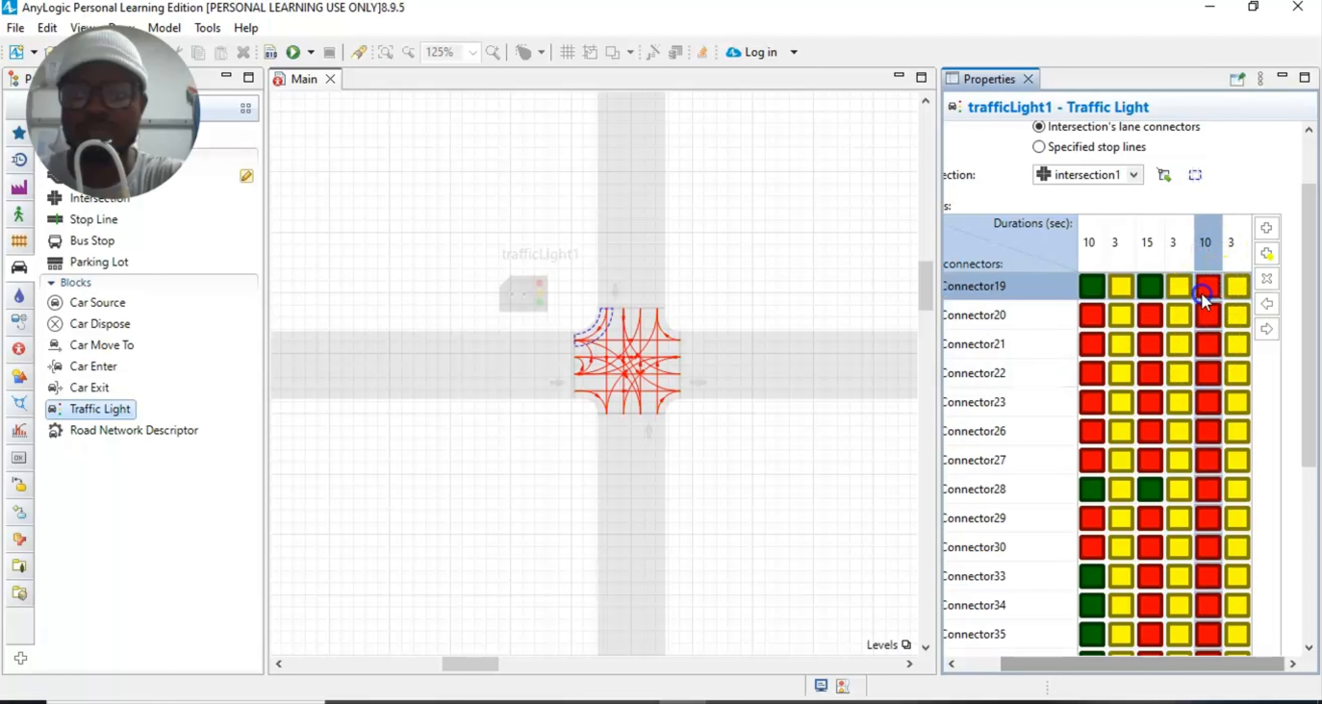
click(1212, 487)
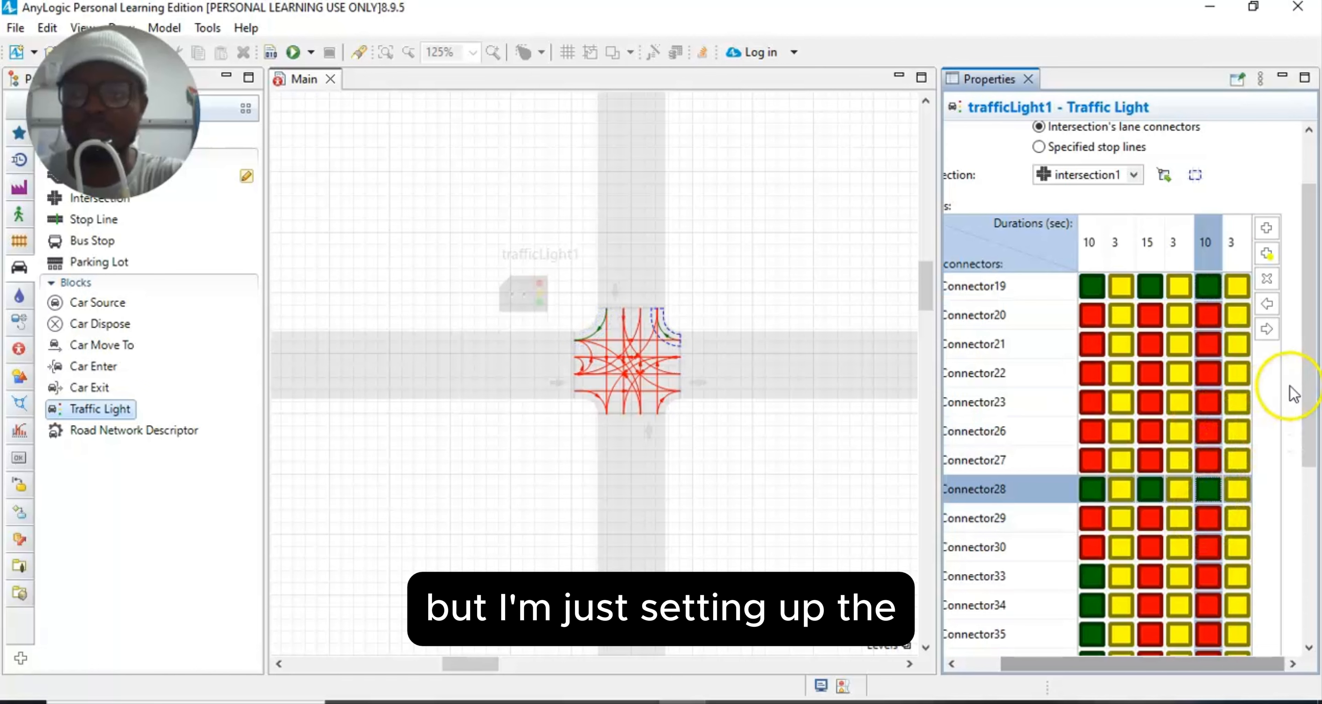
scroll(1288, 403, down, 3)
scroll(1239, 446, down, 3)
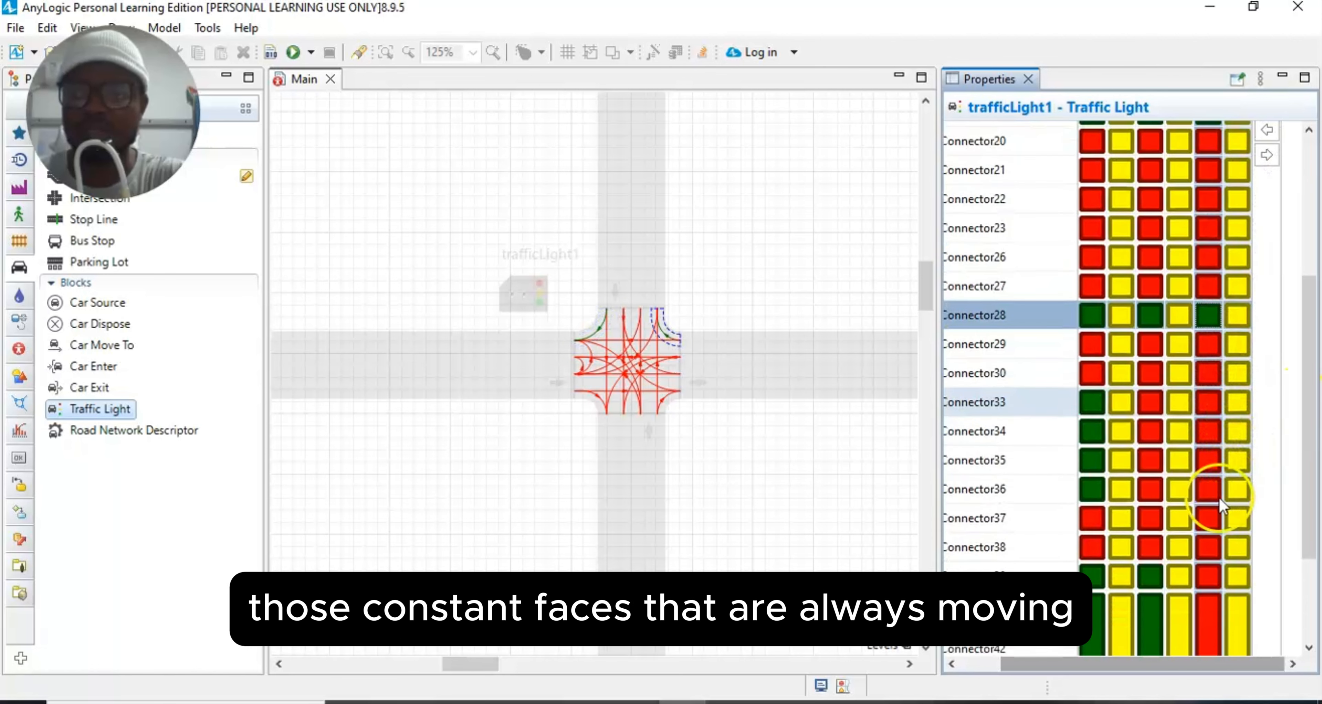
click(1209, 579)
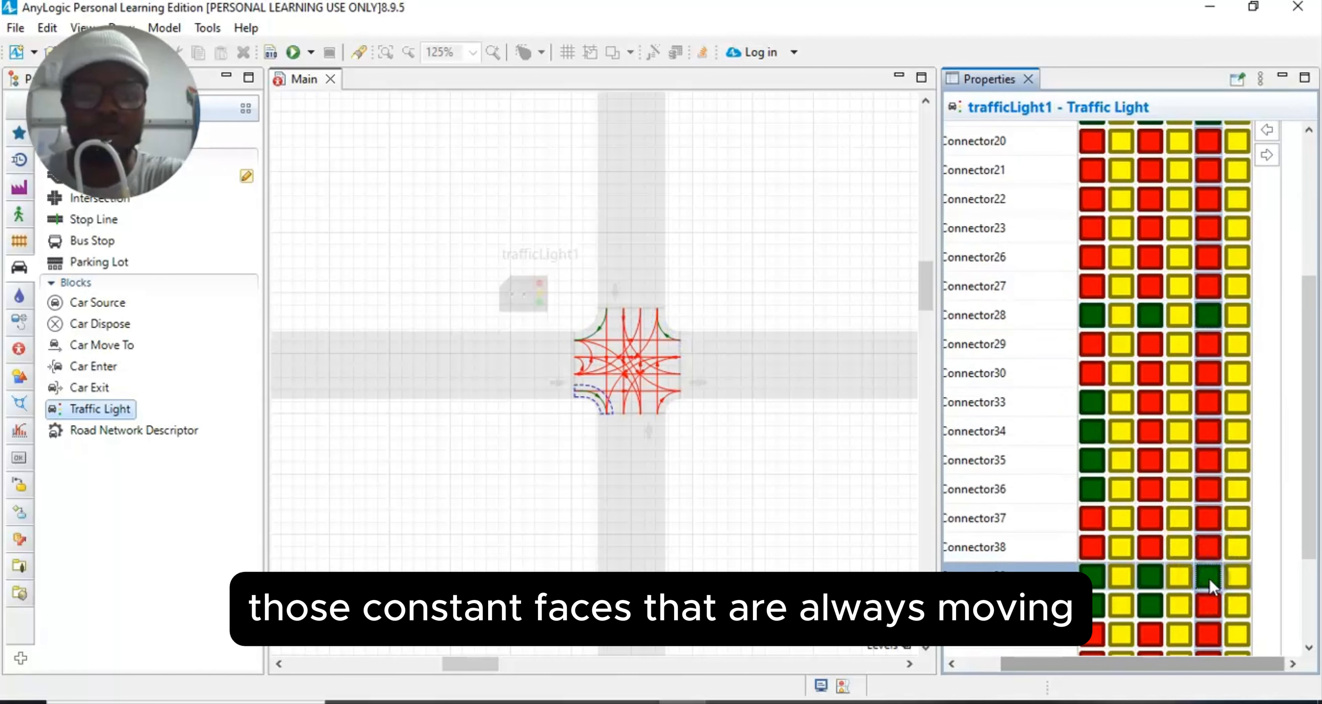
click(1208, 604)
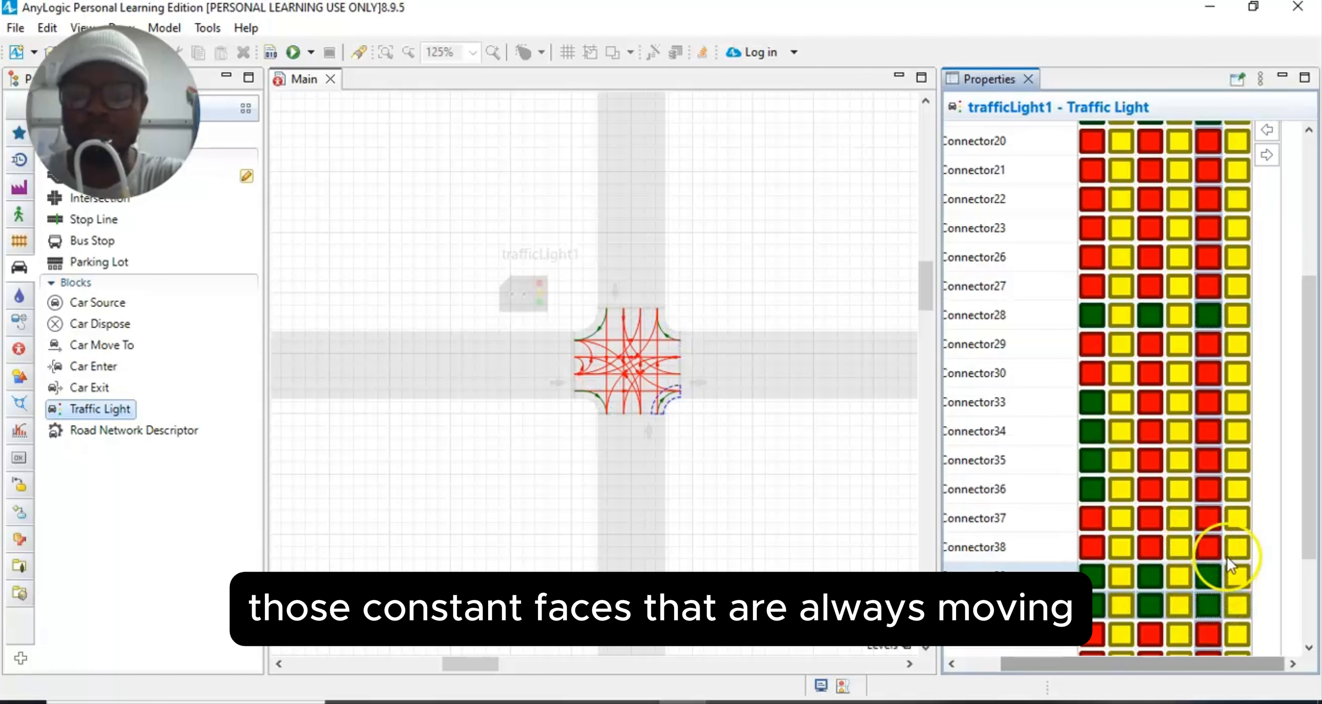
scroll(1209, 556, down, 4)
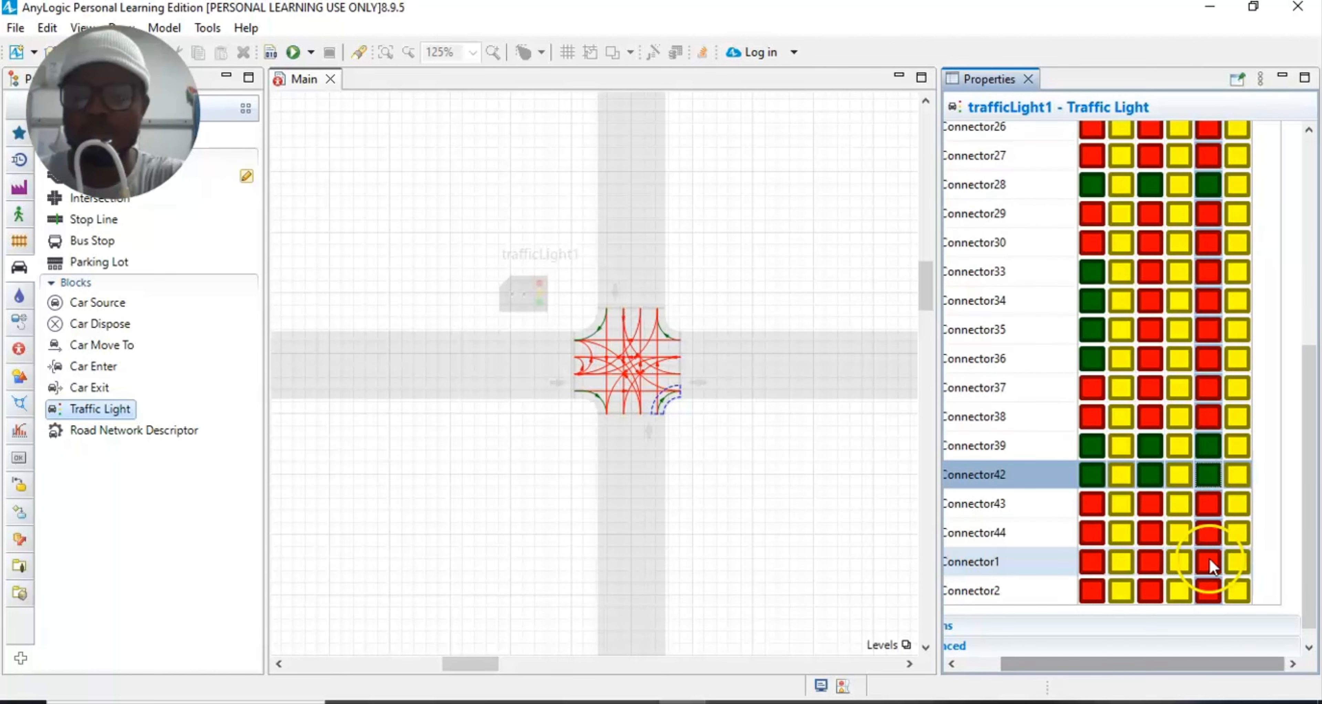
Step: Append a third 10-second red phase and a 3-second yellow phase after the existing phases
scroll(1212, 555, up, 8)
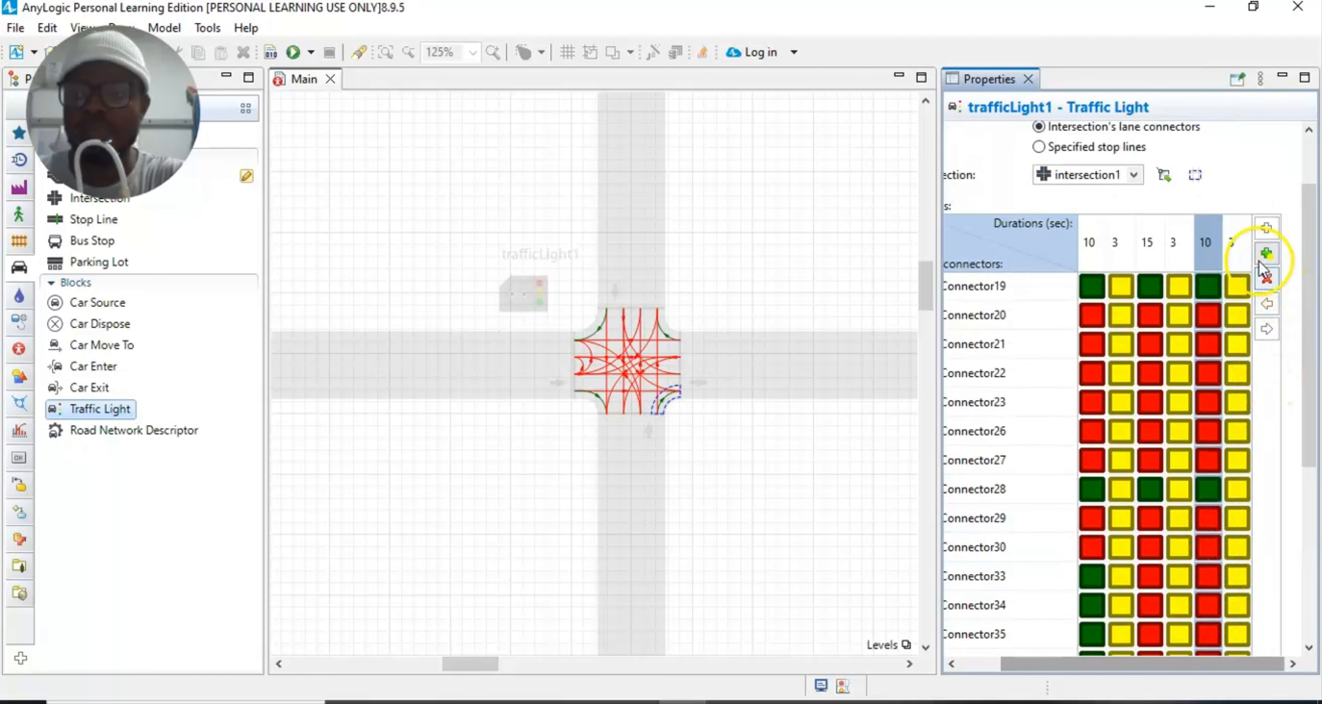
click(1266, 254)
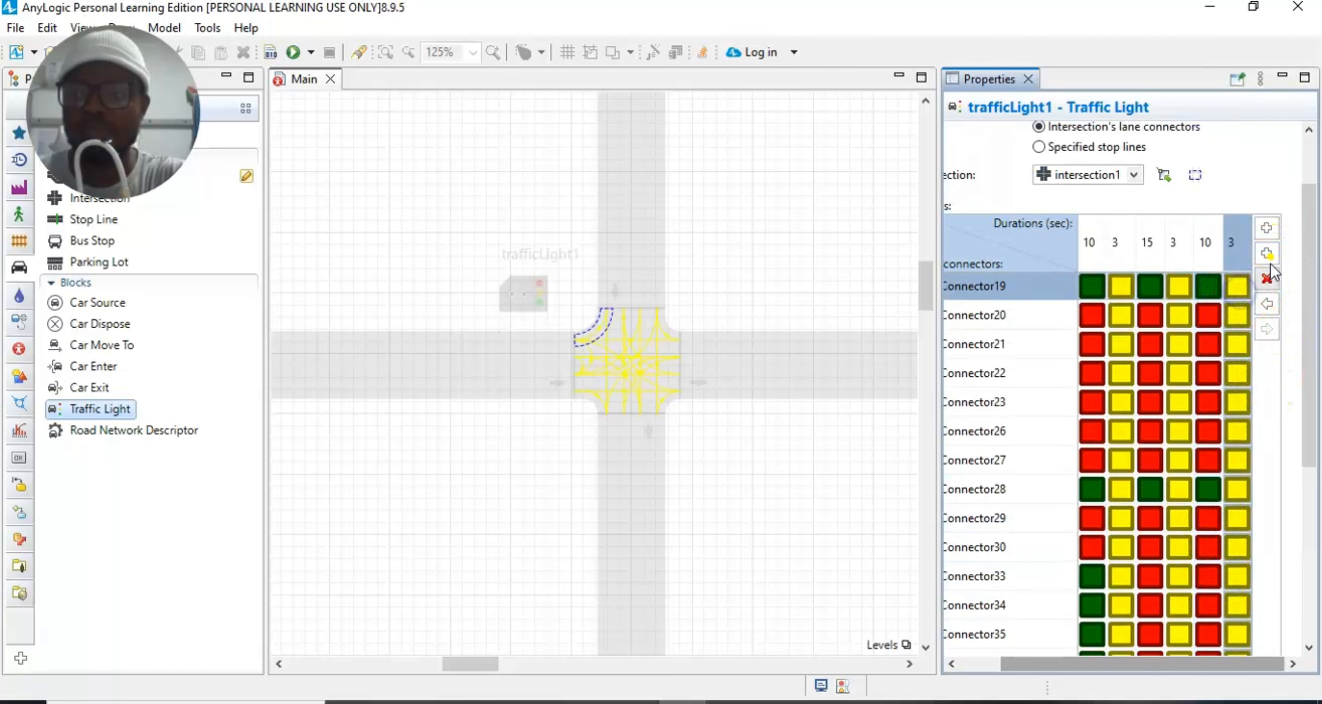
click(1265, 253)
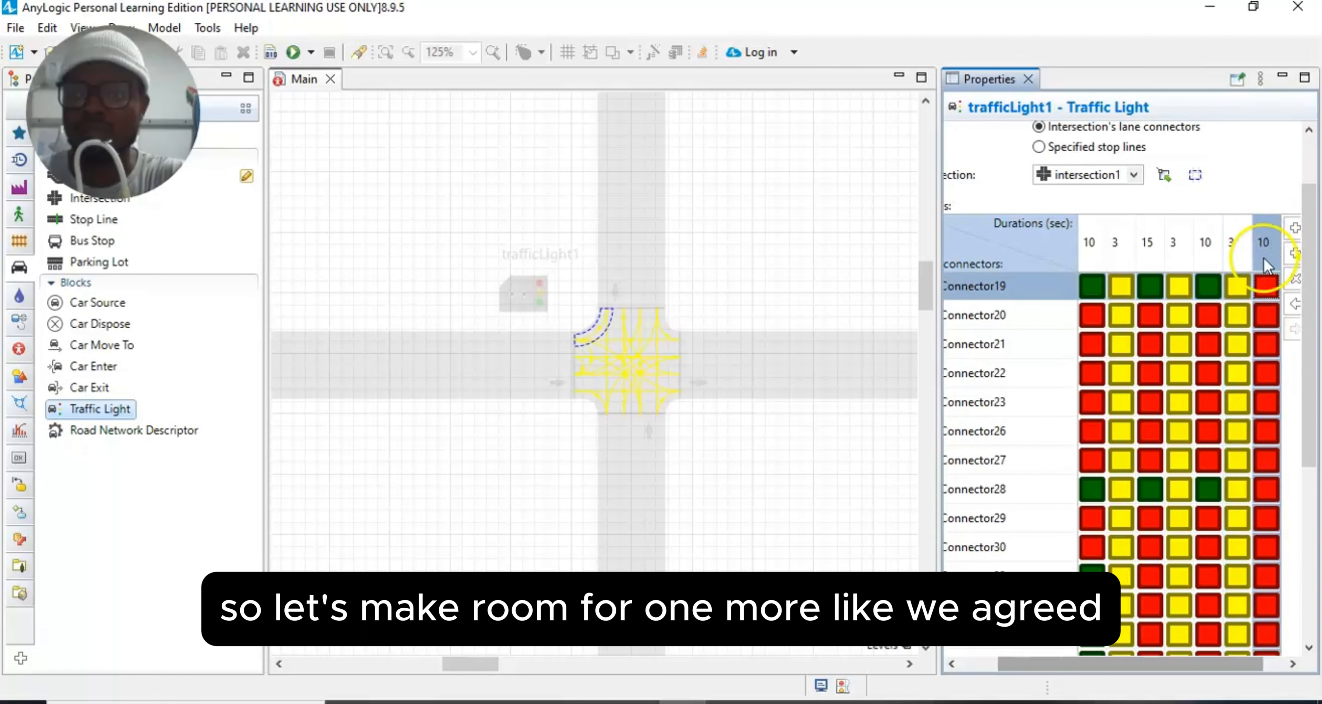
drag(1154, 663, 1206, 663)
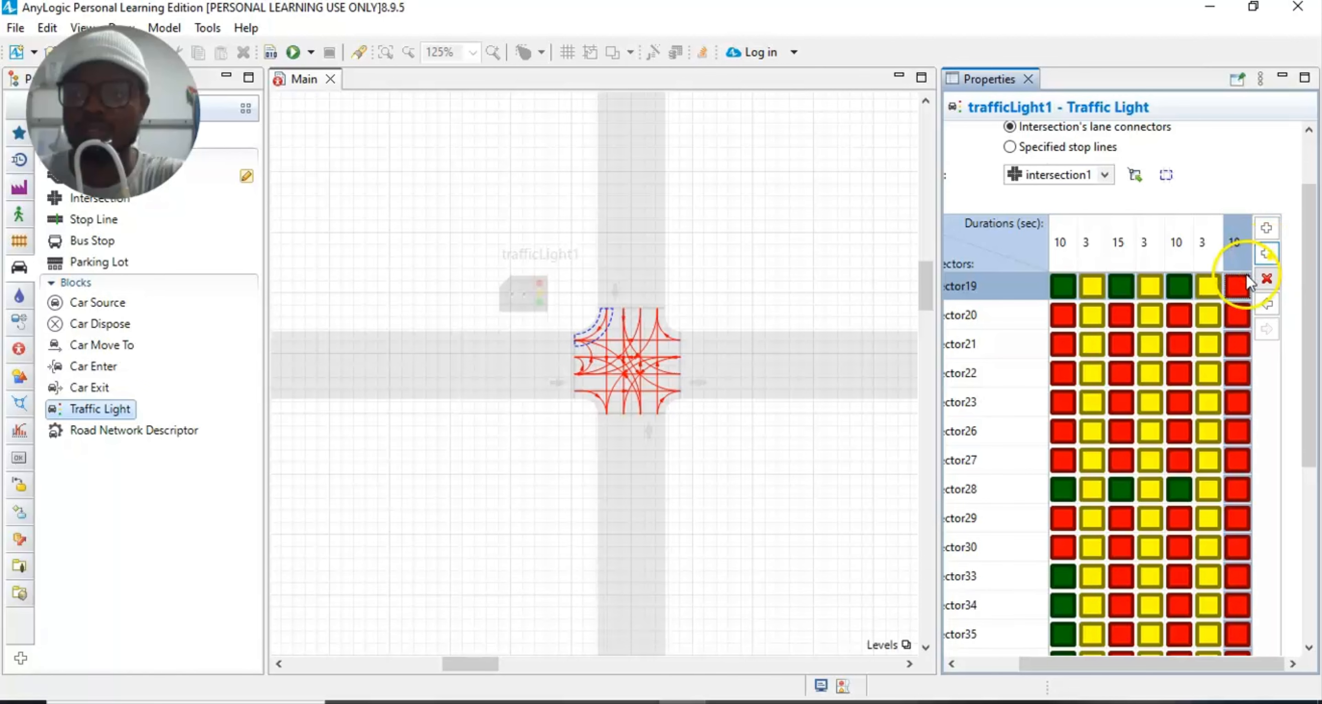
click(1266, 254)
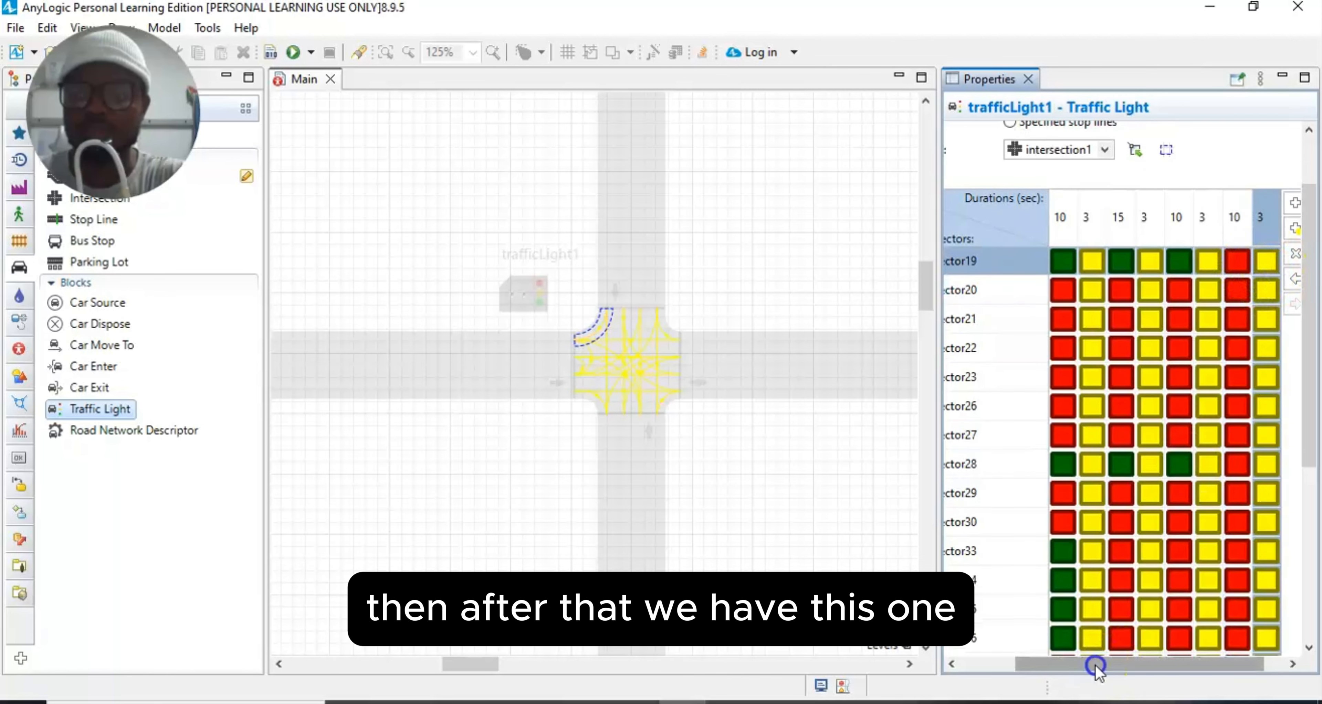
Step: Make the corner-turn connectors laneConnector19, 28, 39 and 42 green in the last 10-second phase
drag(1094, 666, 1138, 665)
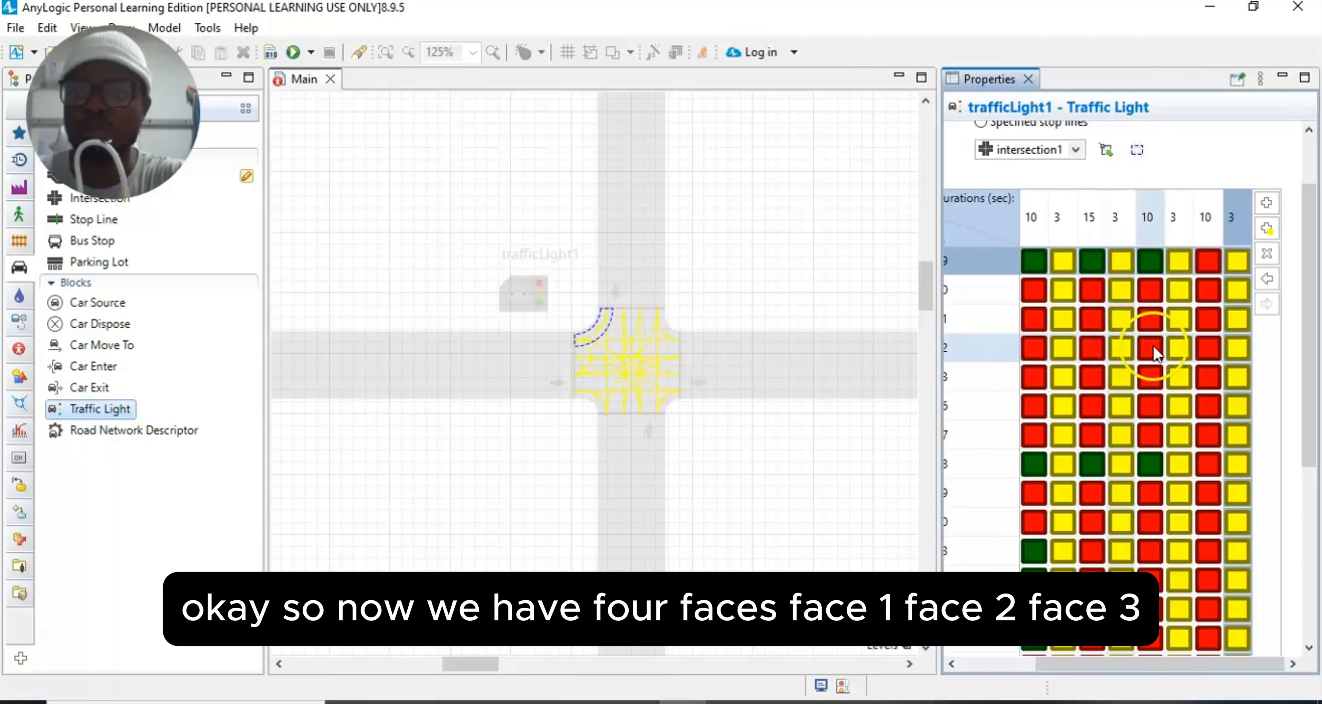
click(1208, 264)
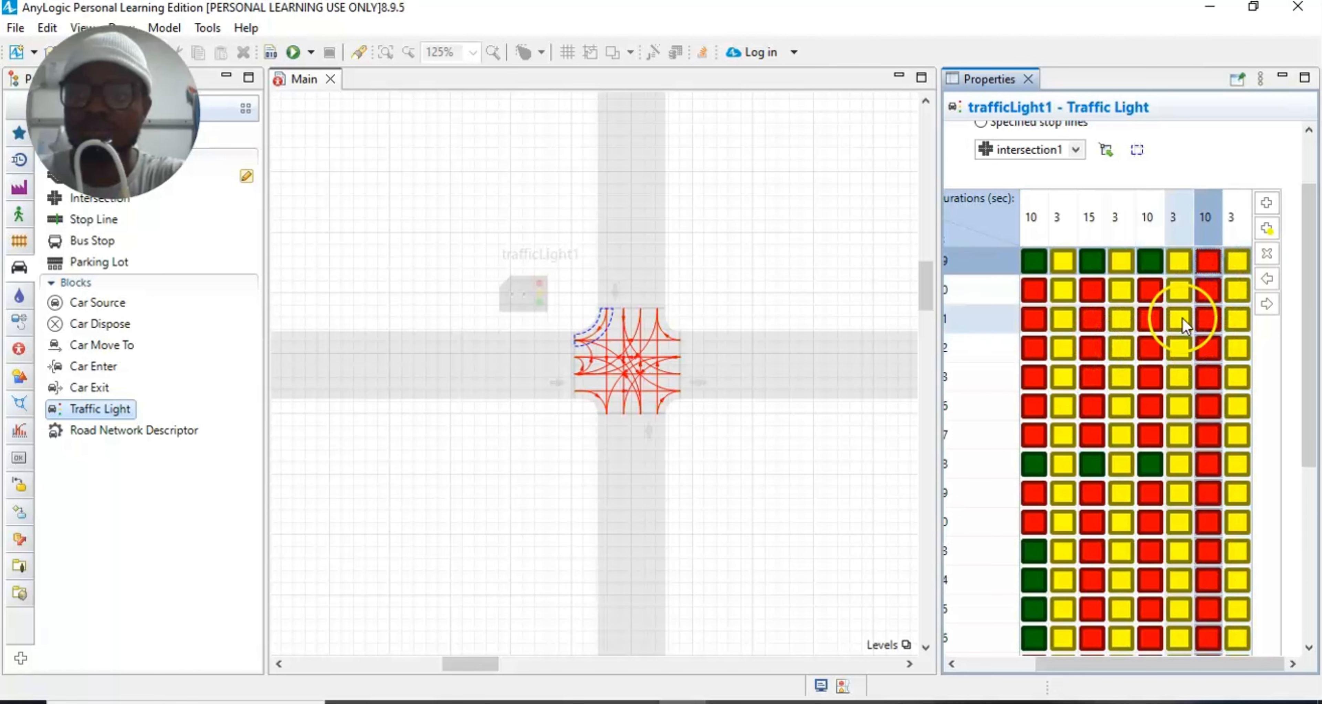
click(1207, 266)
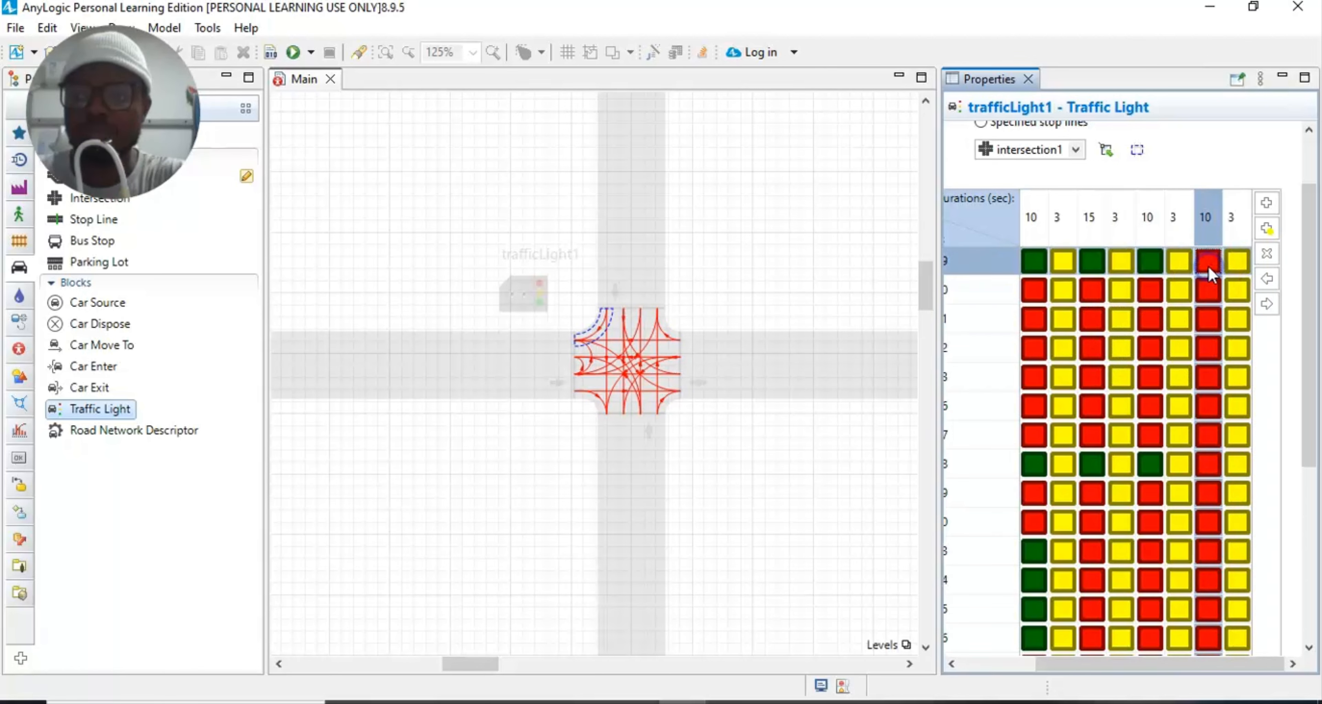
click(1208, 267)
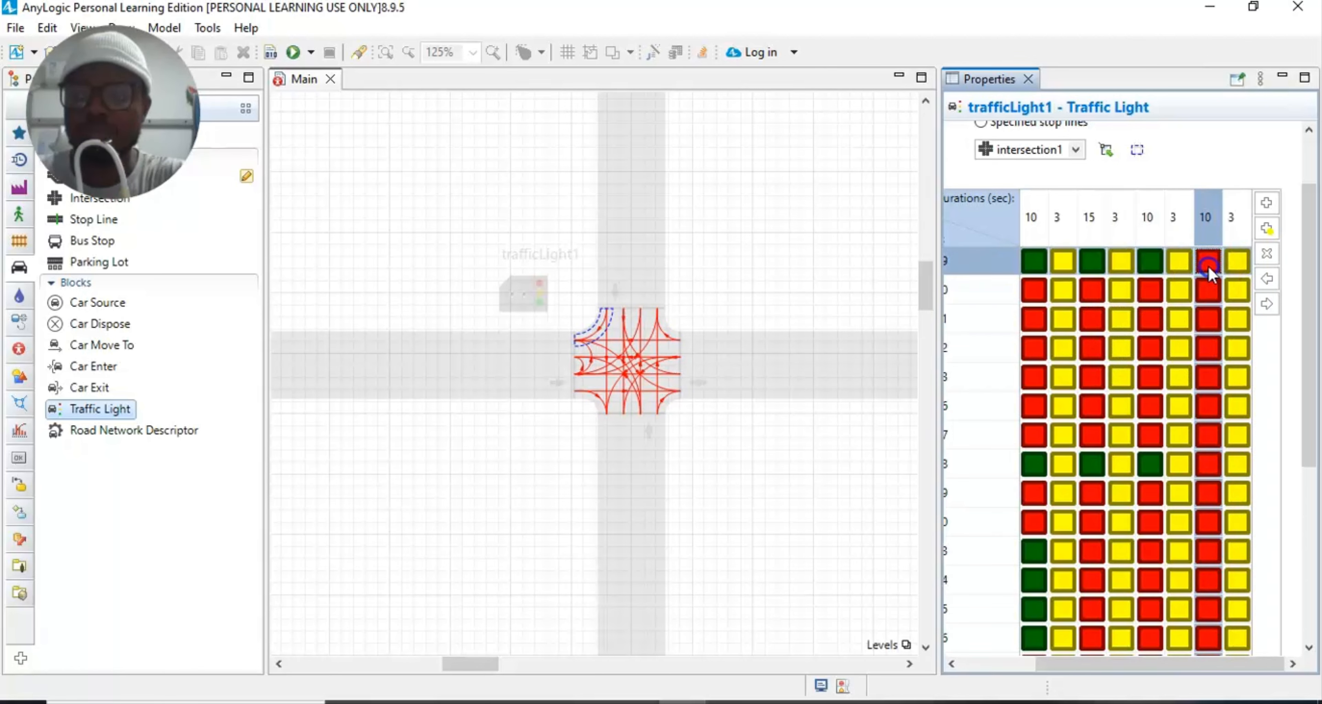
click(1212, 464)
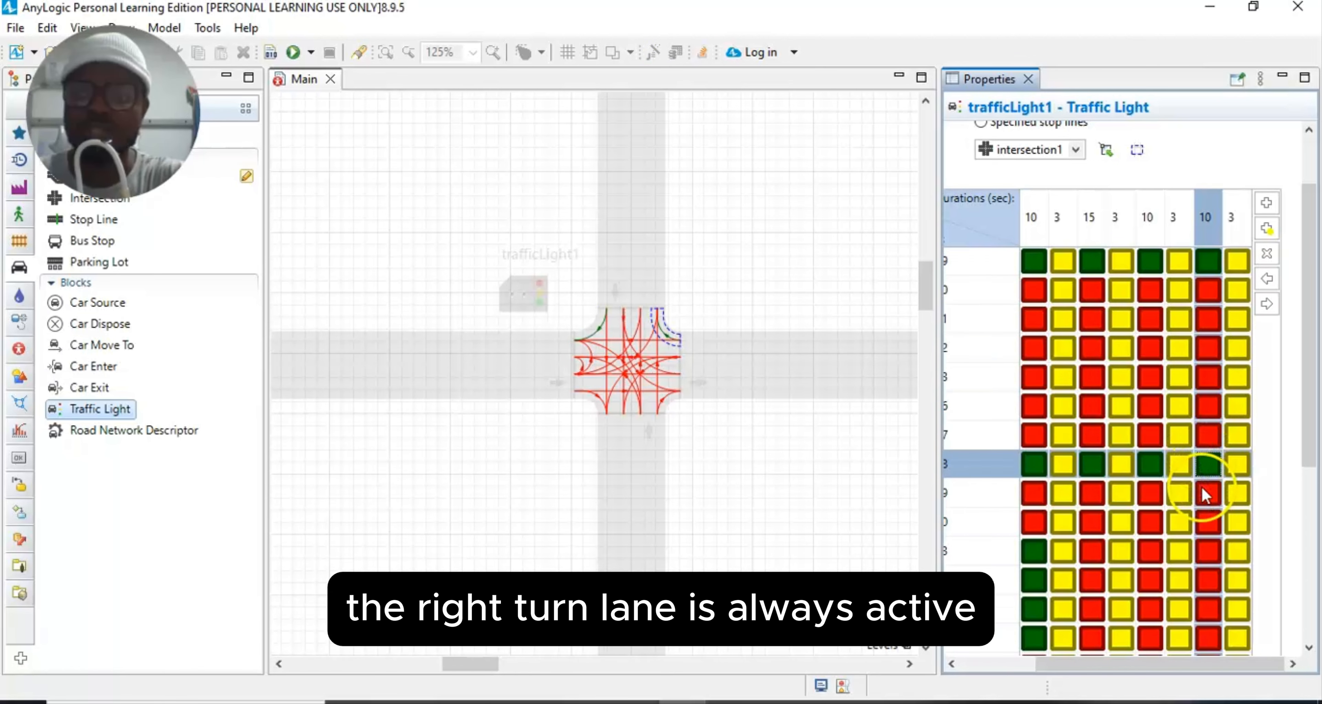
scroll(1204, 508, down, 3)
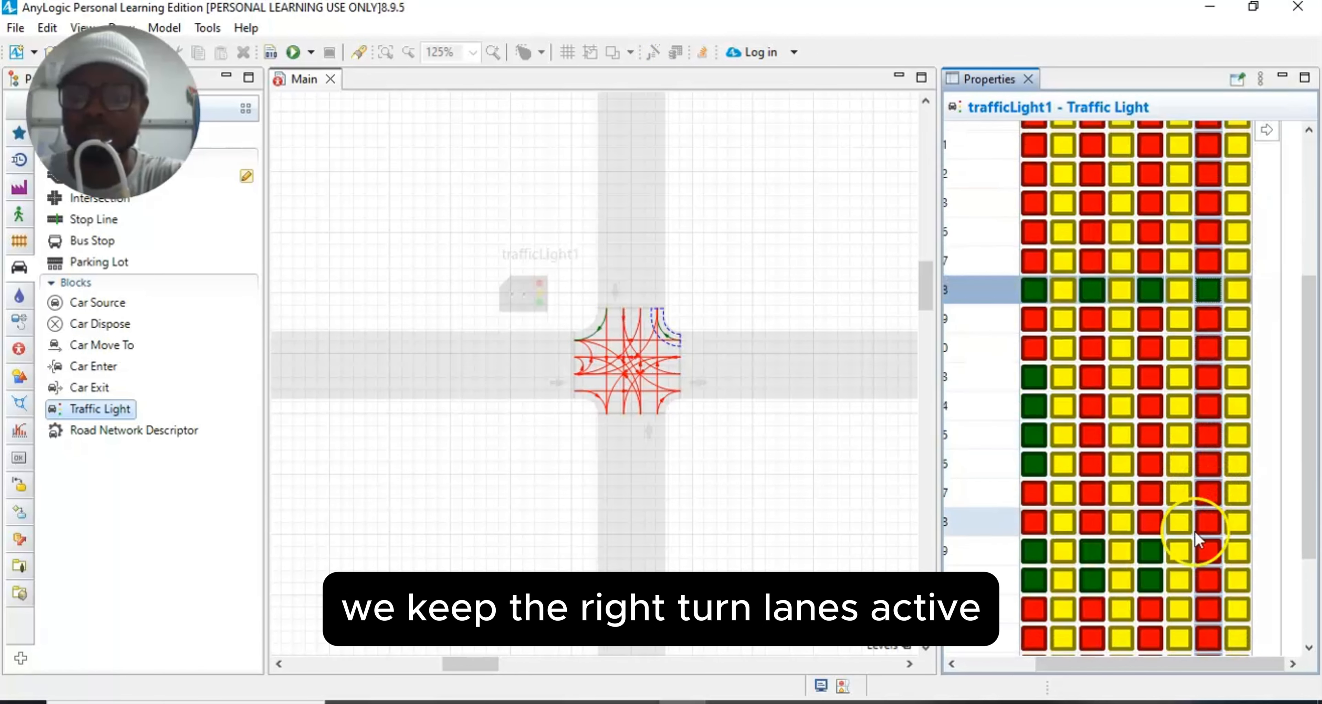
click(1209, 551)
click(1197, 582)
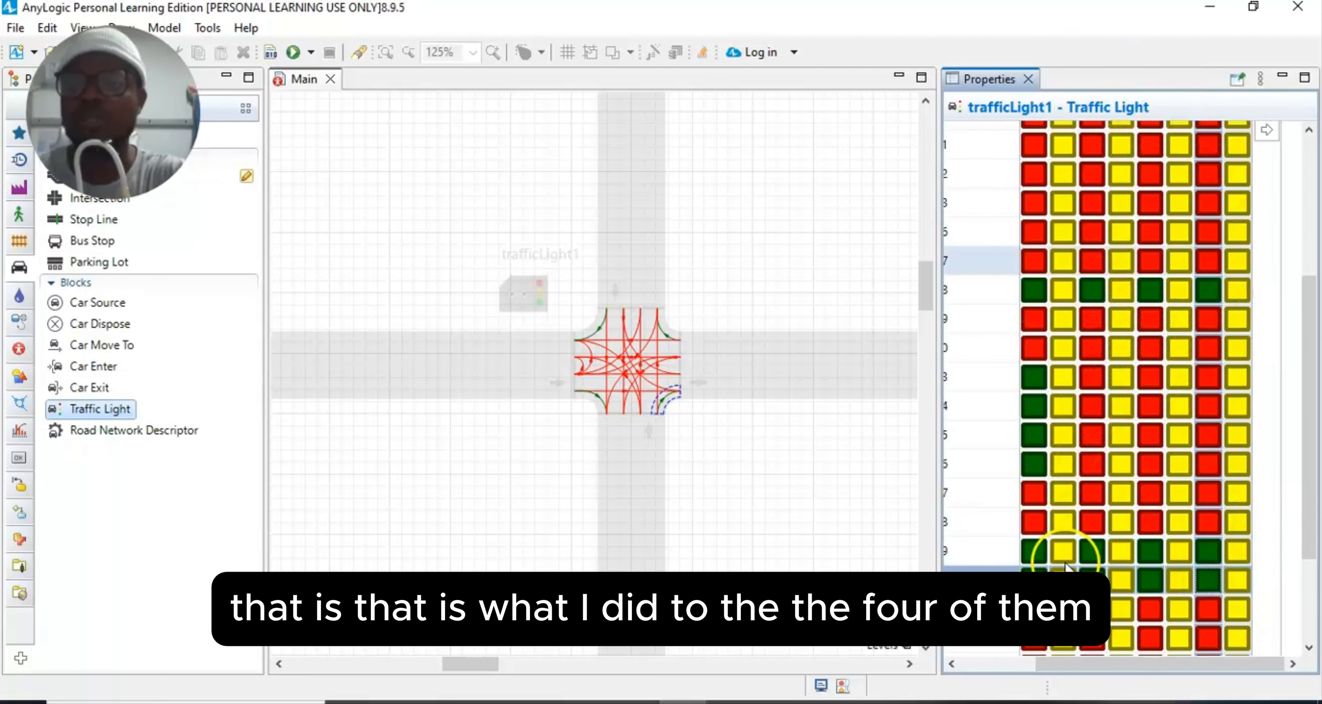
scroll(1152, 428, up, 3)
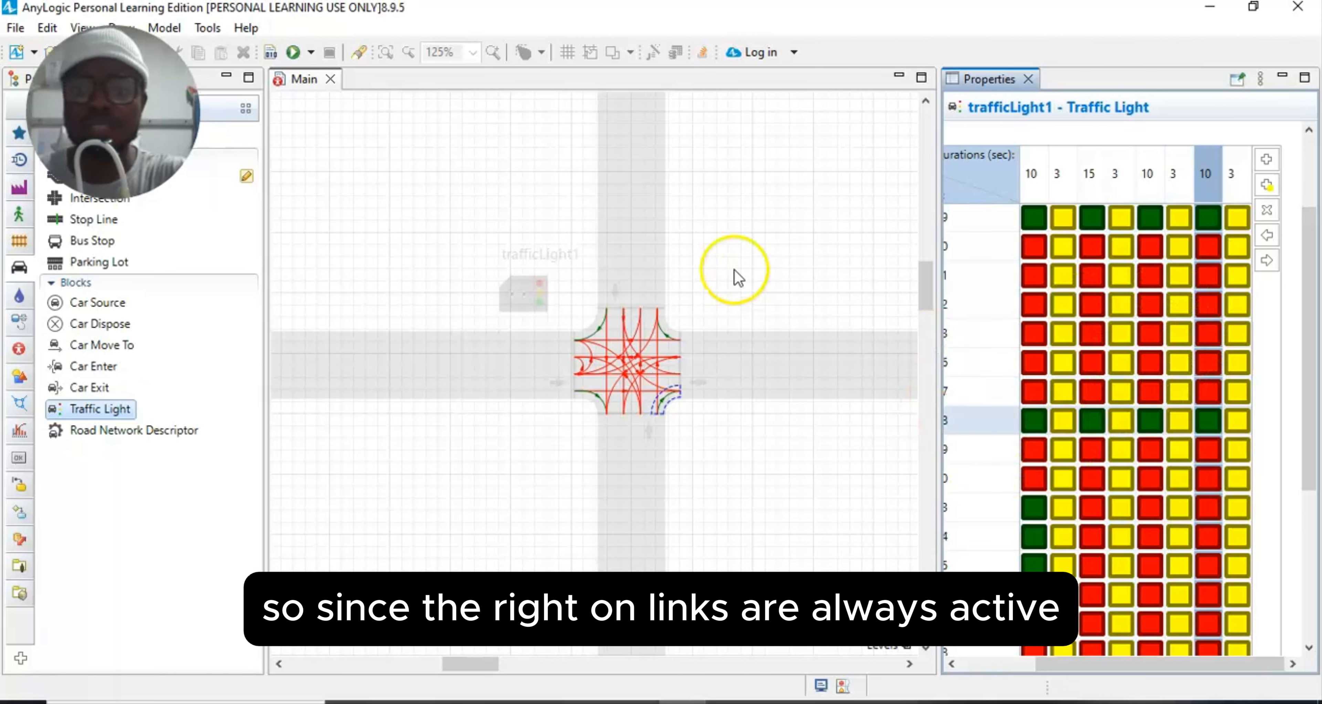
scroll(1036, 473, down, 1)
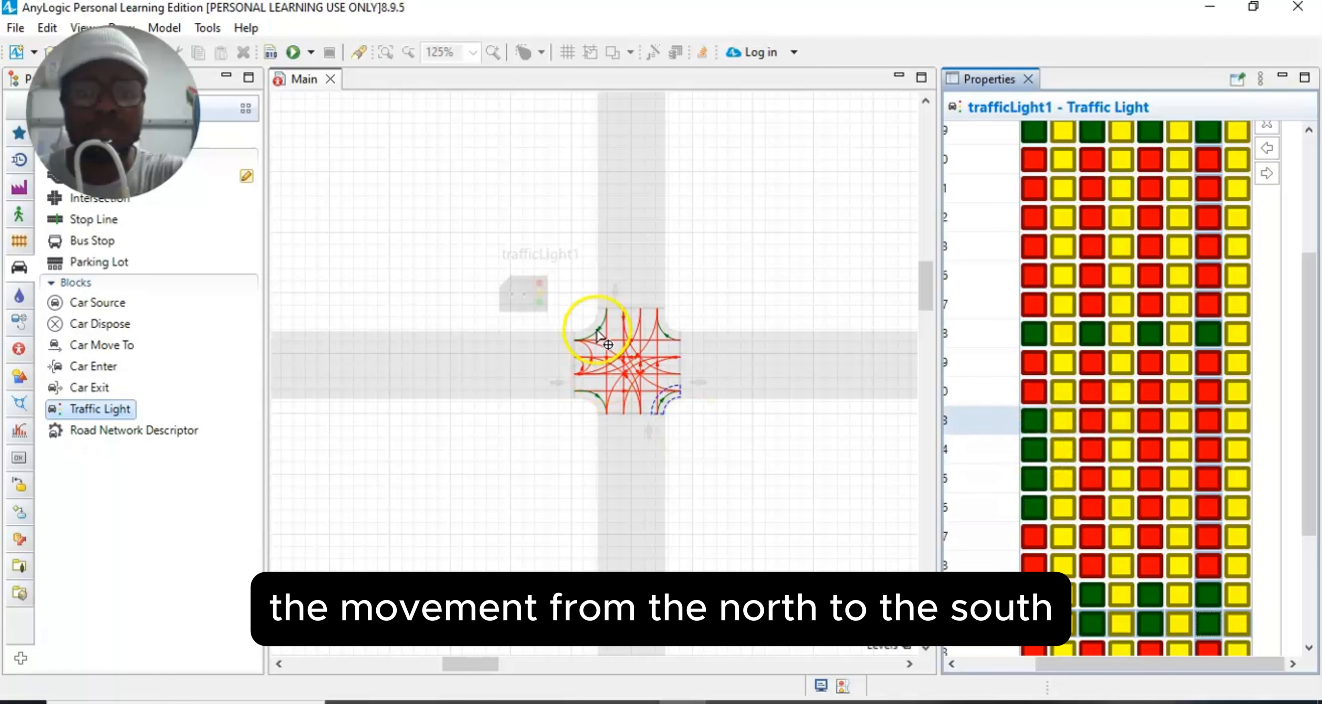
click(1037, 415)
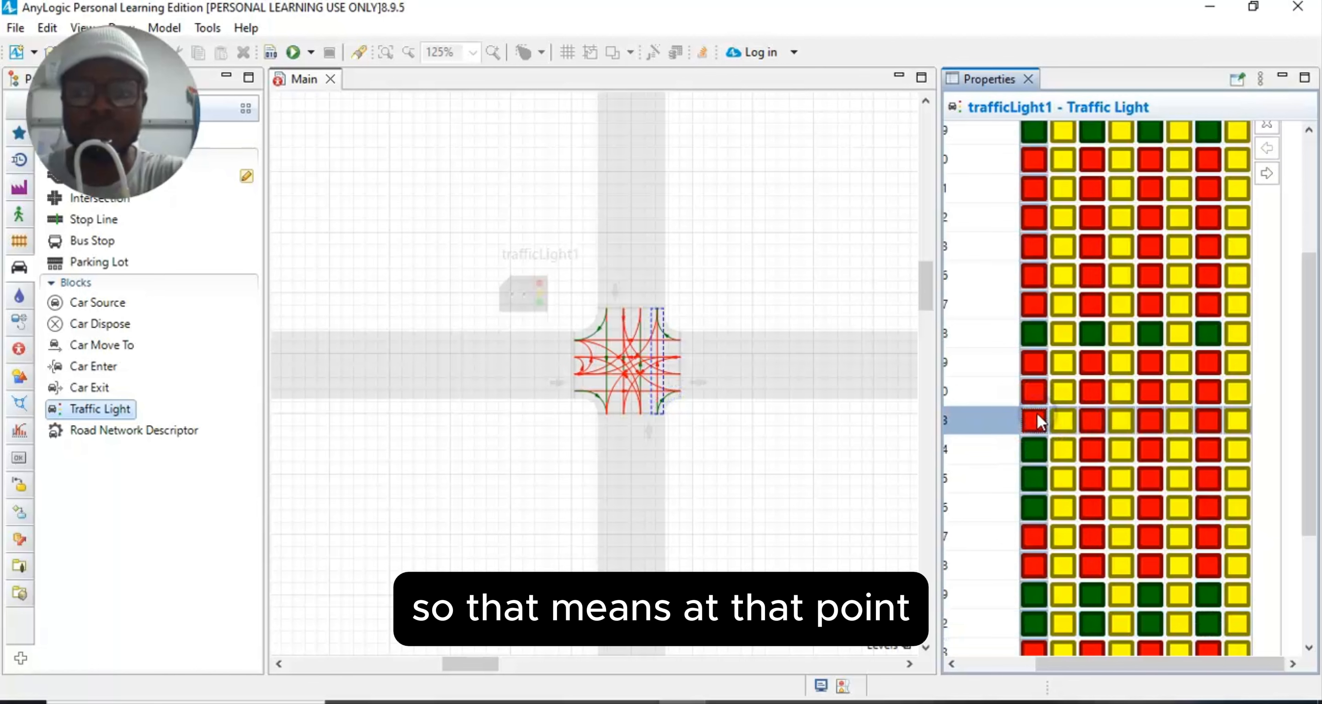
click(1037, 419)
click(1038, 425)
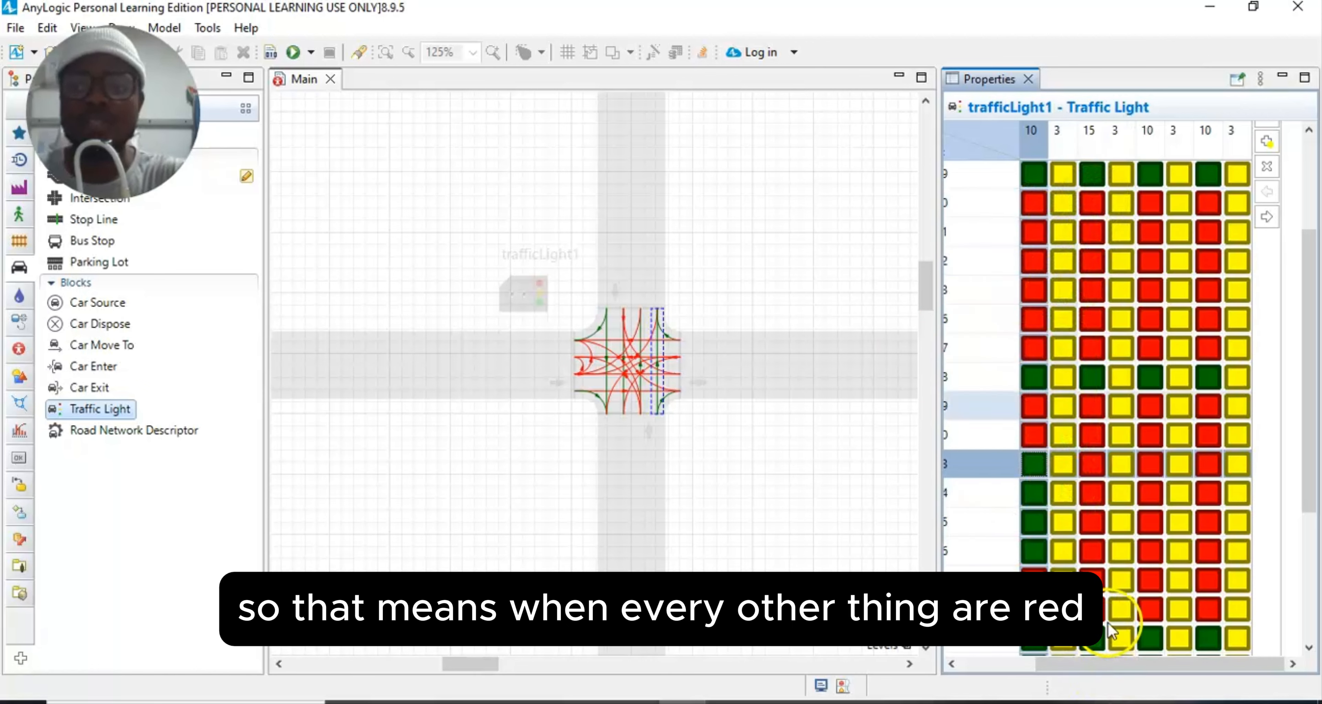
scroll(1087, 390, down, 5)
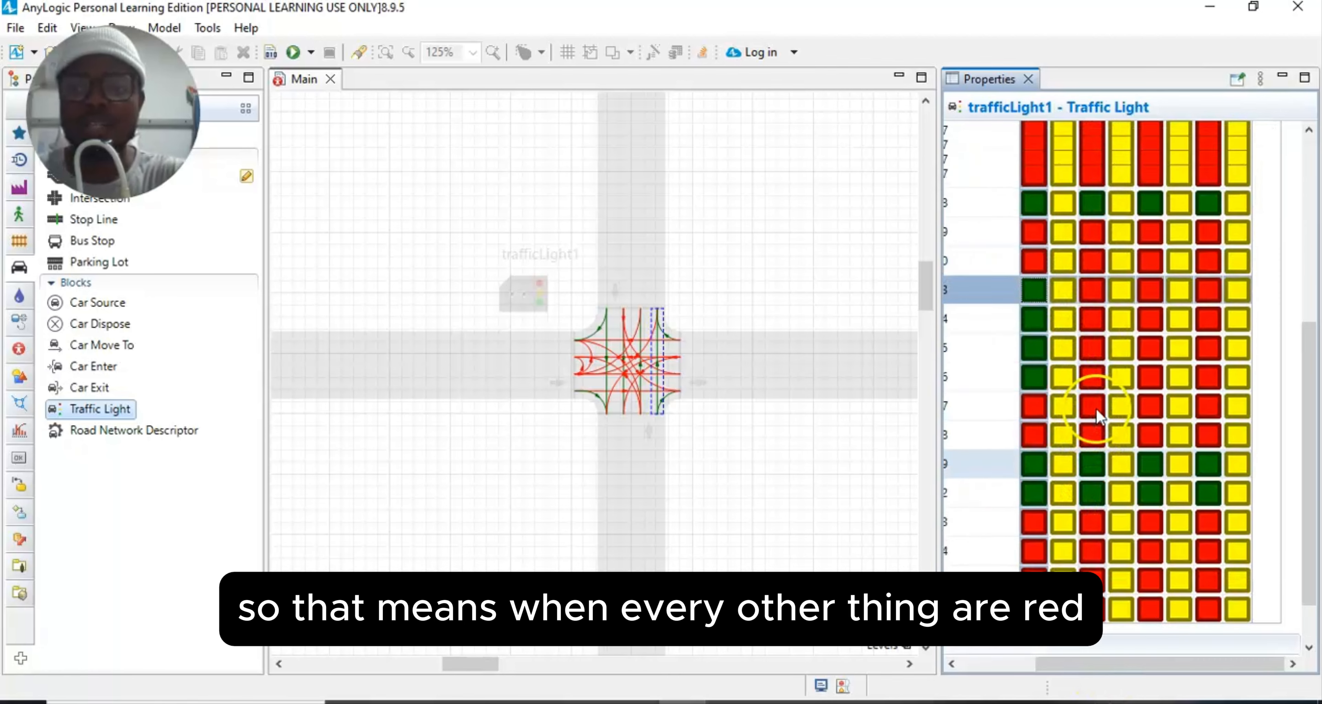
Step: Make the north left-turn connectors laneConnector20 and laneConnector21 green in the 15-second phase
scroll(1096, 413, up, 8)
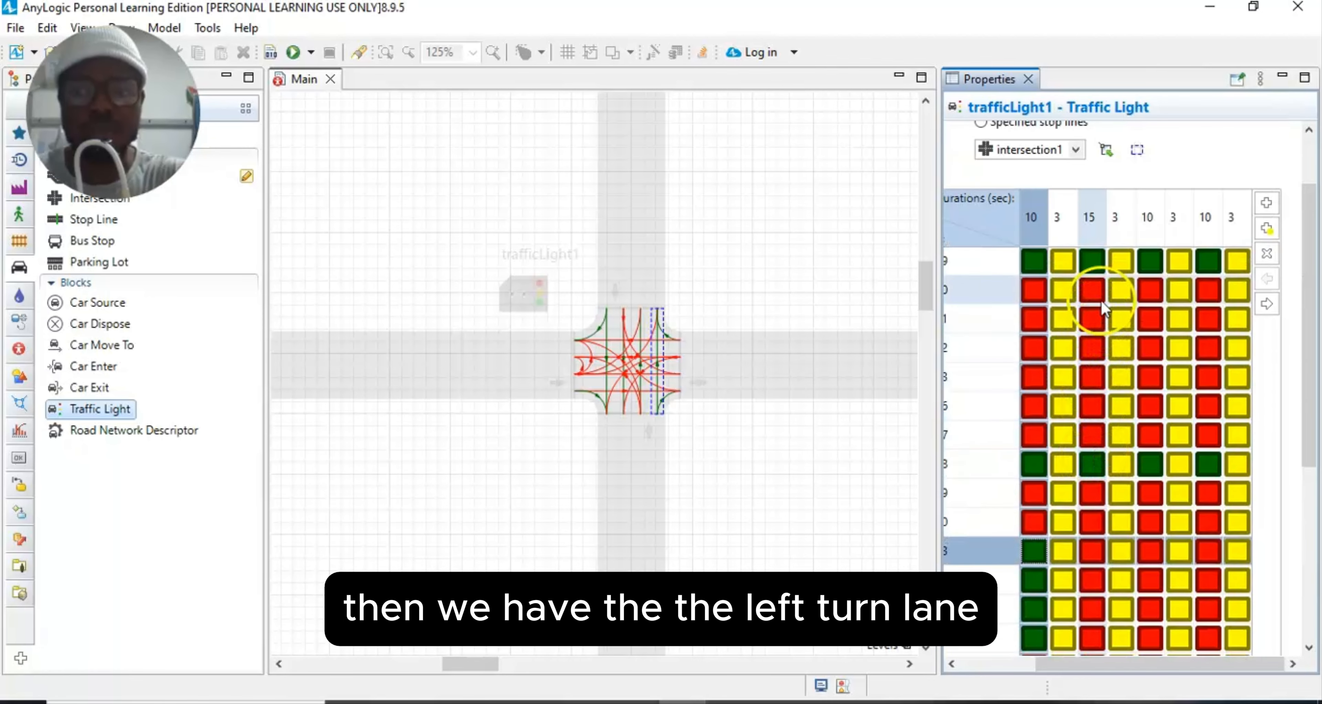
click(1096, 293)
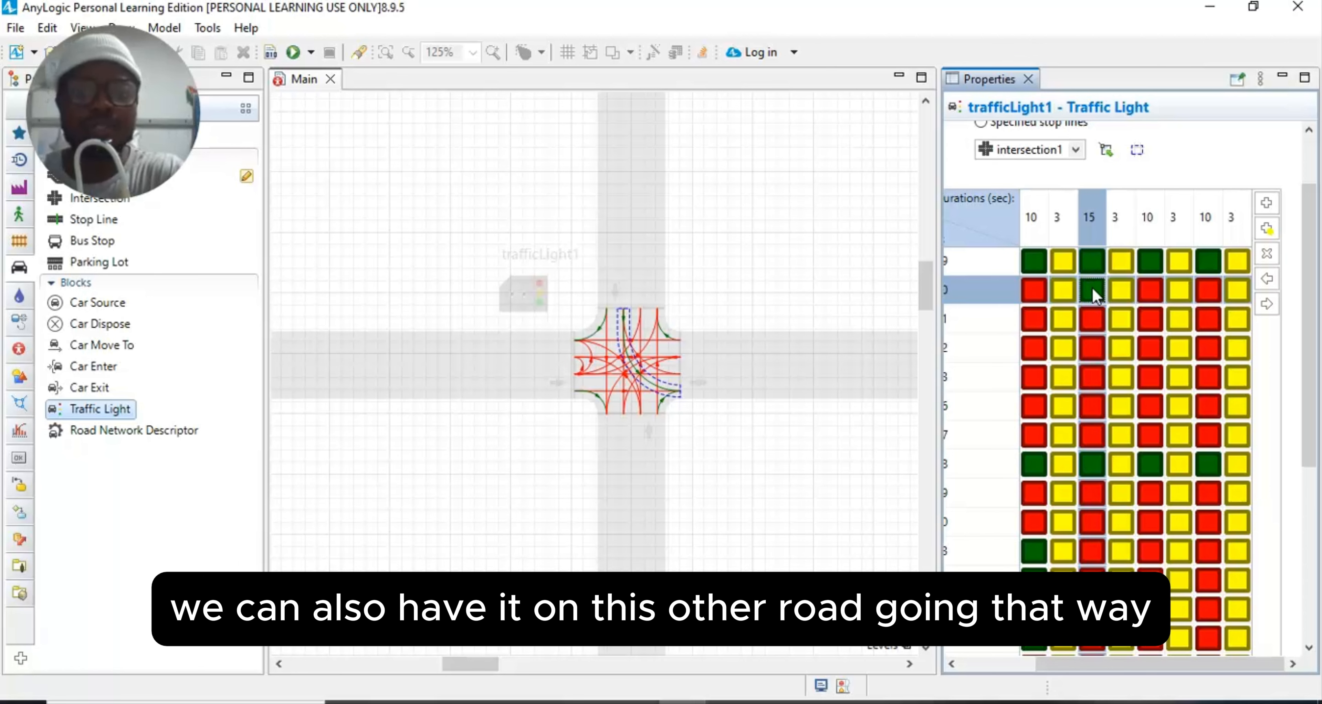
click(1090, 319)
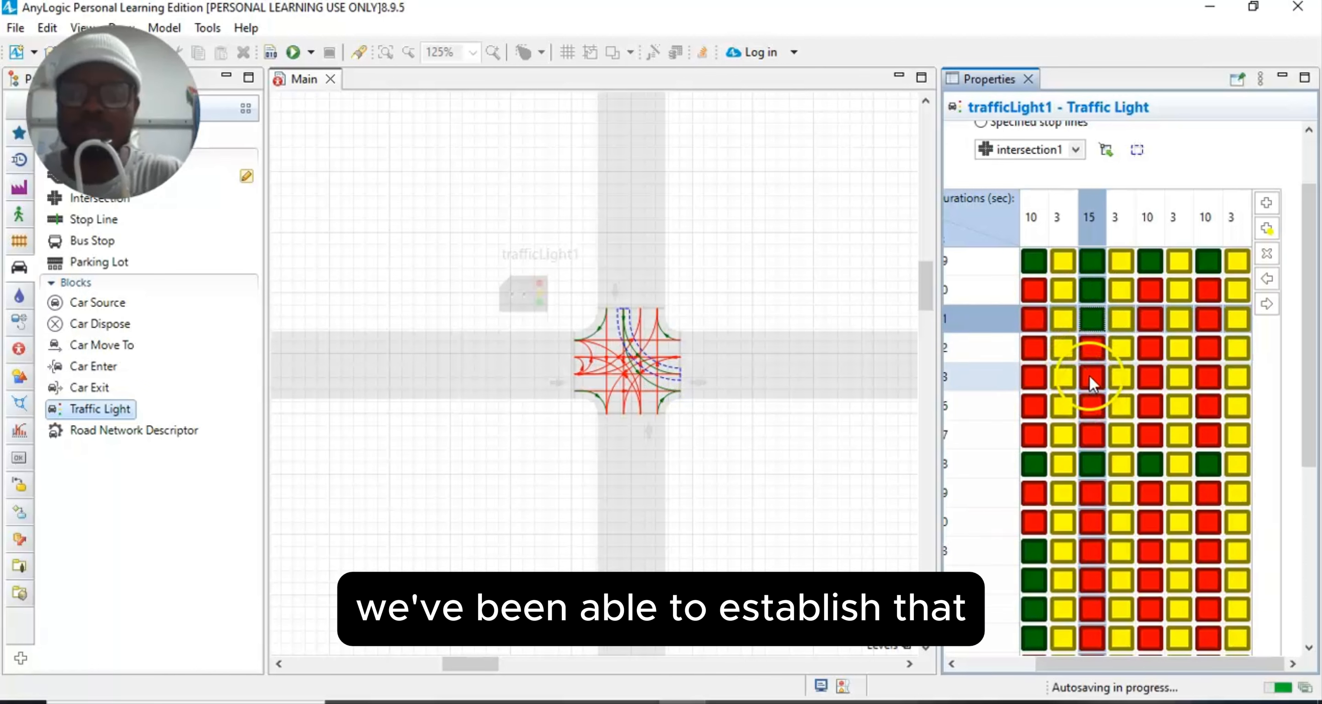
click(1091, 354)
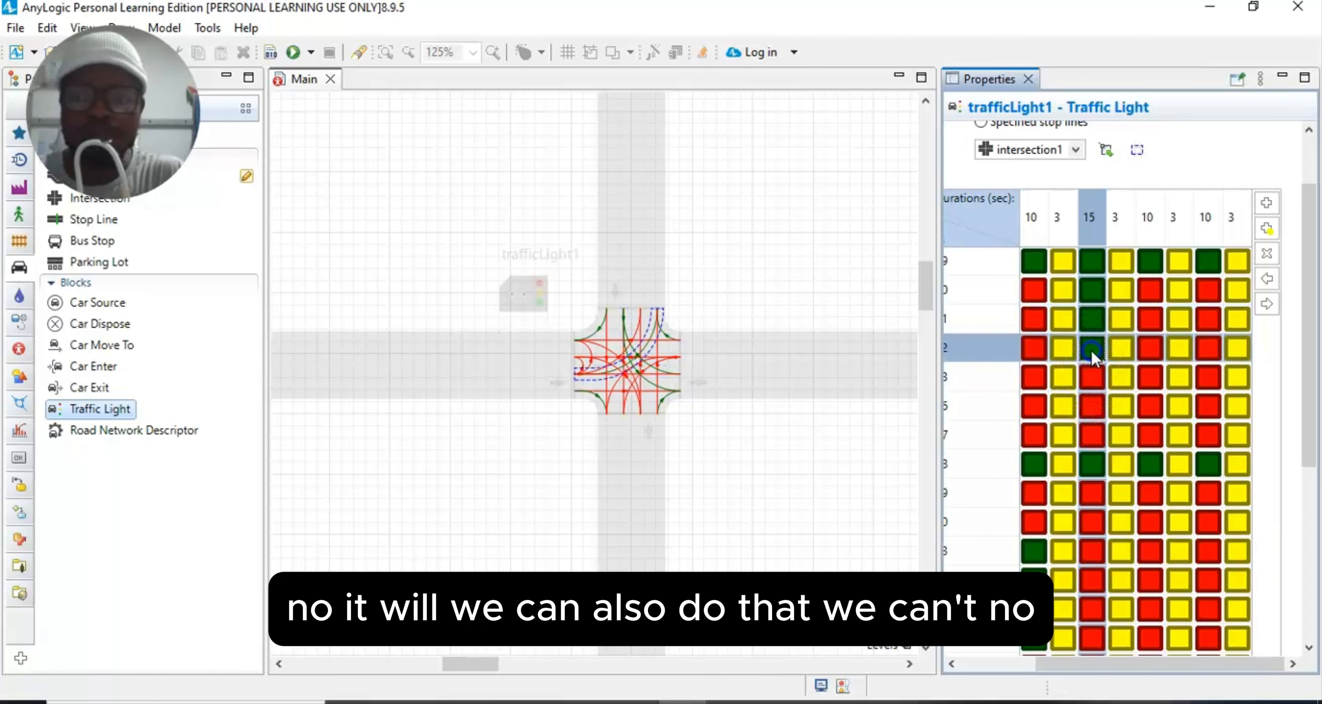
click(1093, 380)
click(1093, 380)
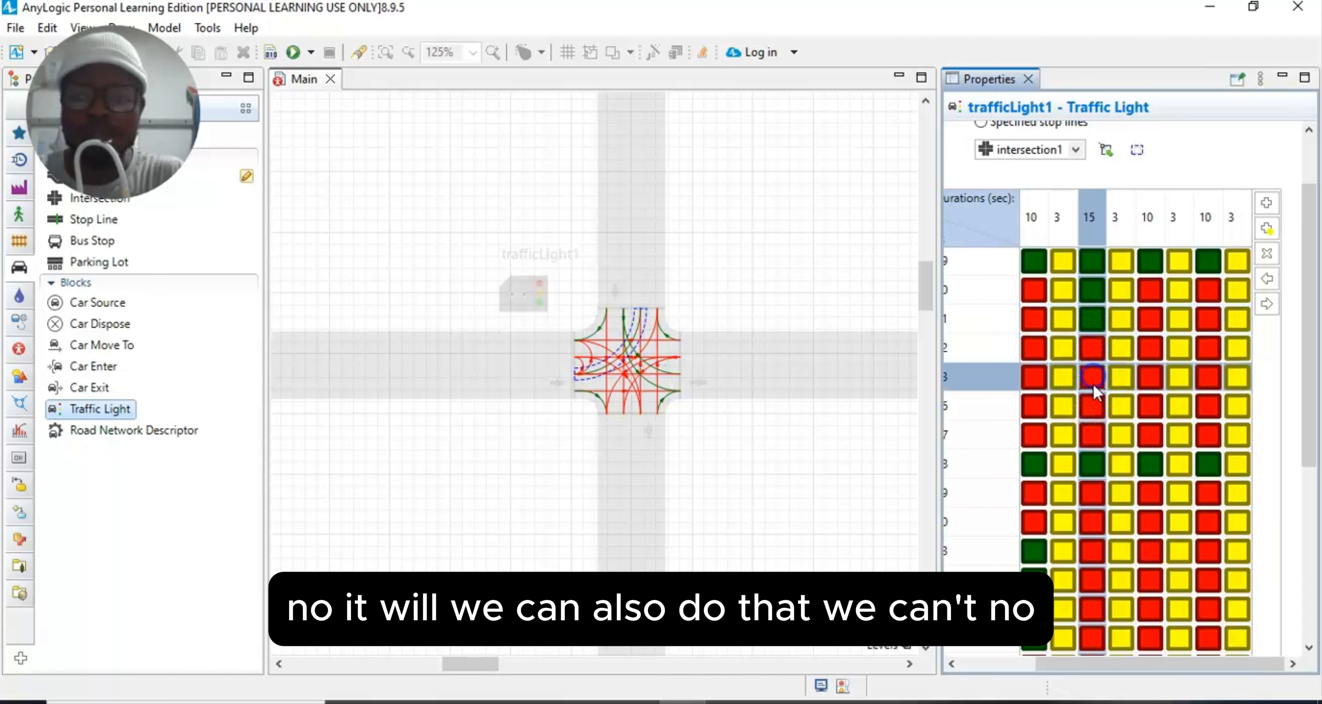
click(1092, 407)
click(1092, 406)
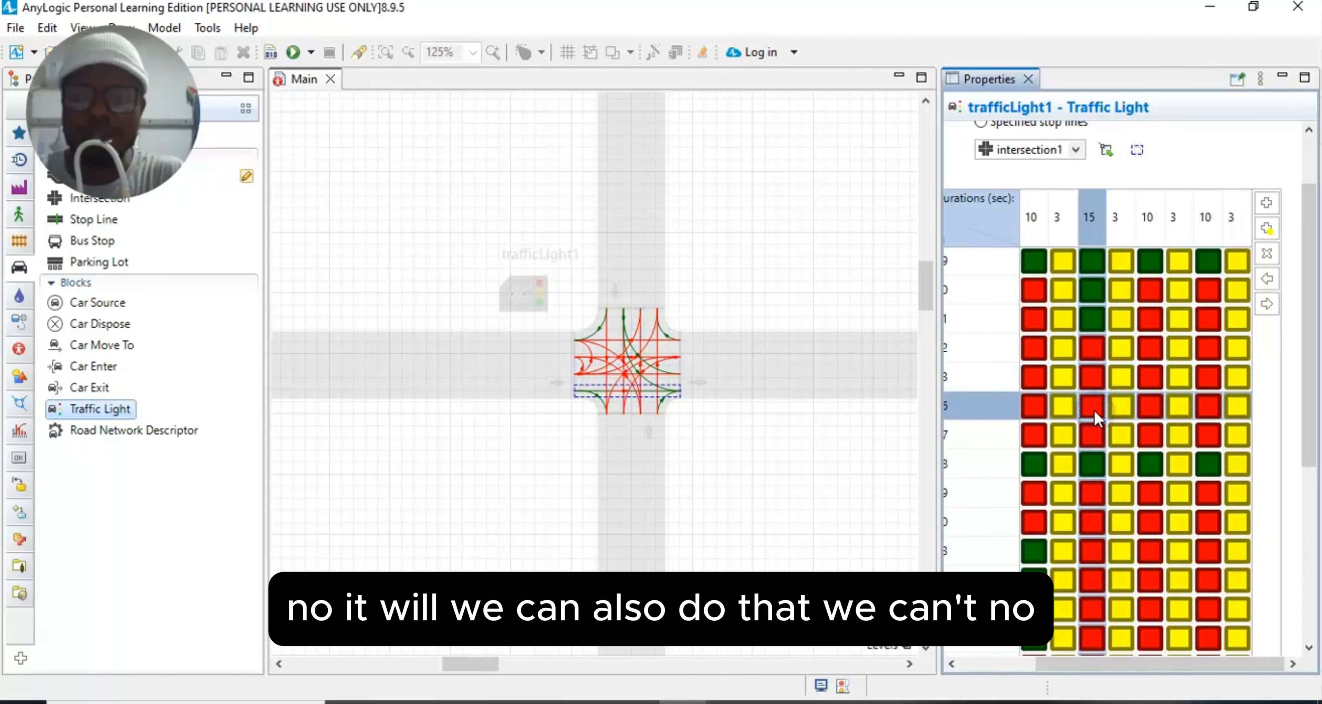
click(1091, 495)
click(1091, 495)
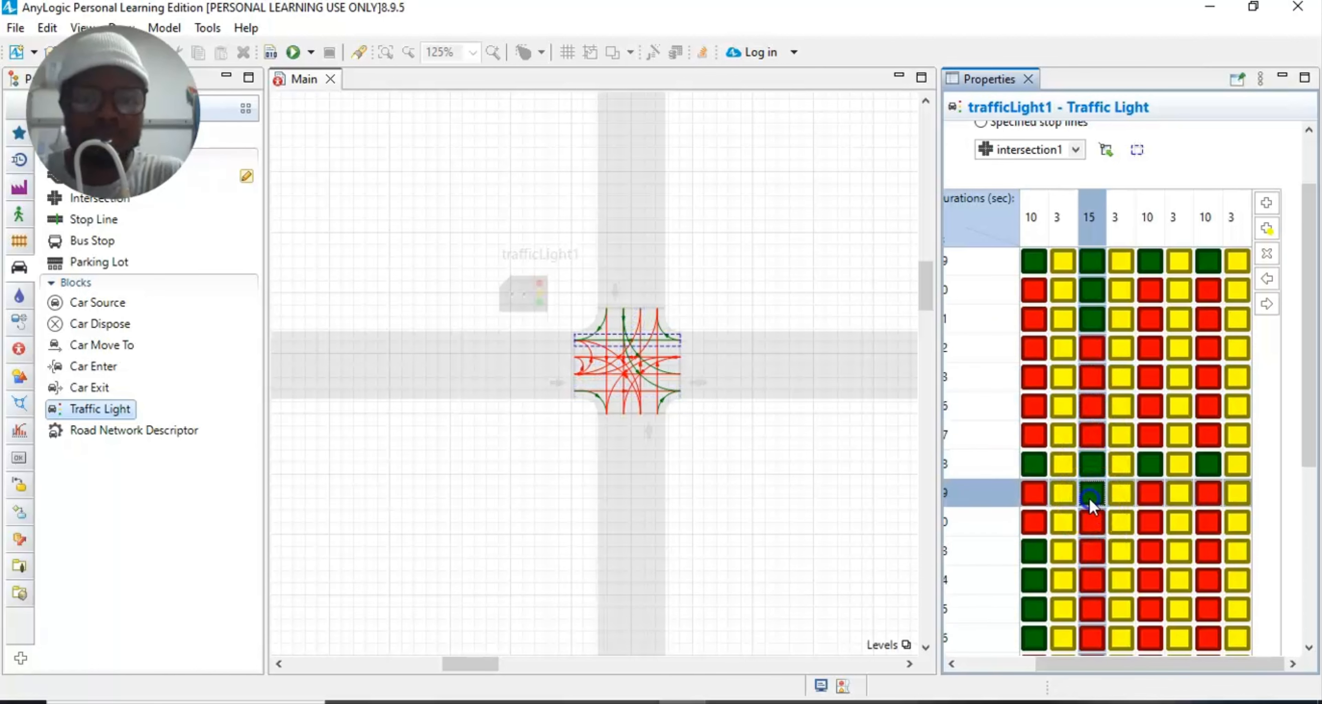
click(1092, 522)
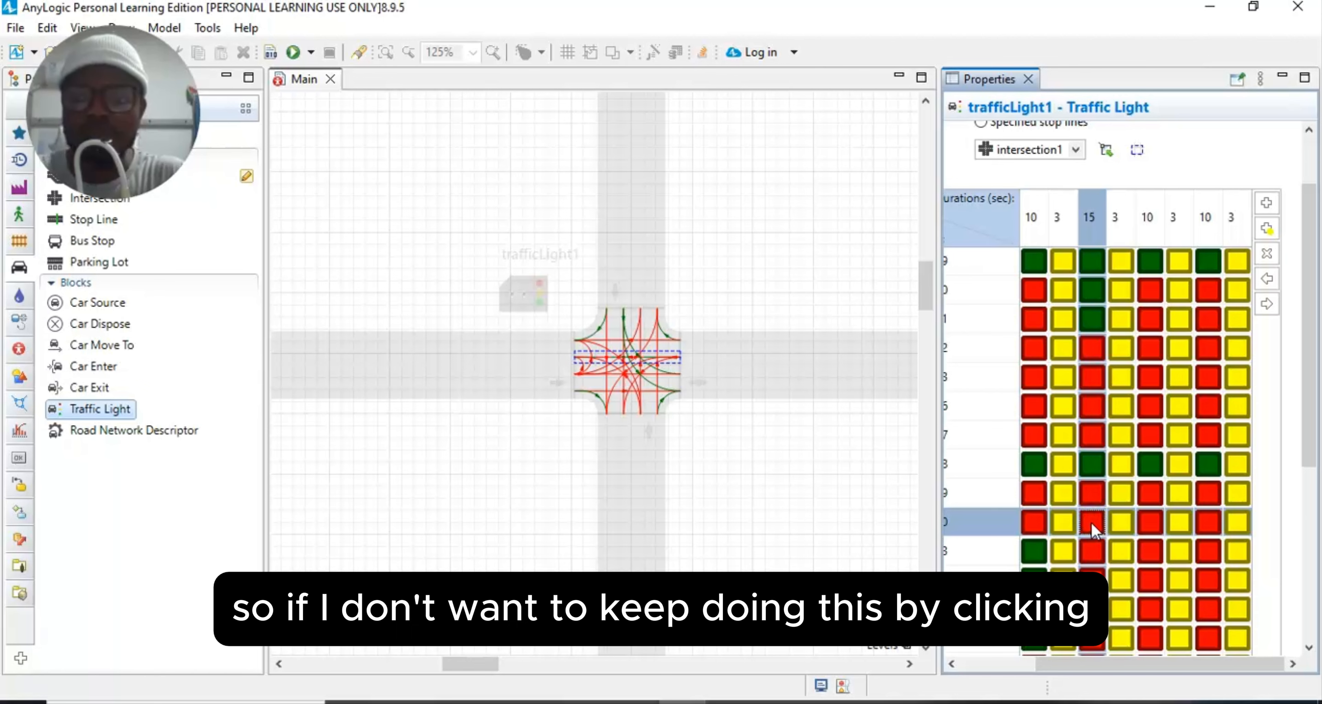
Step: Make laneConnector29 and laneConnector37 green in the 15-second phase directly on the intersection drawing
click(604, 355)
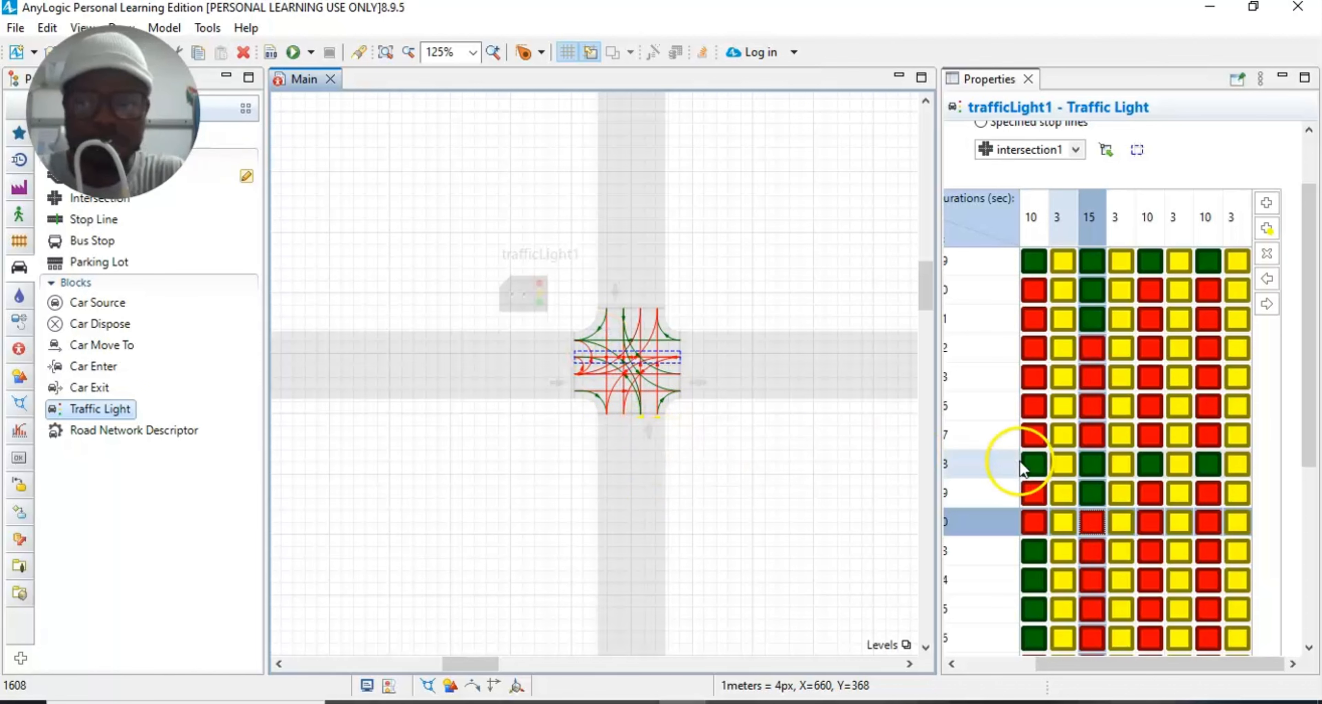
scroll(1099, 441, down, 3)
scroll(1100, 465, down, 3)
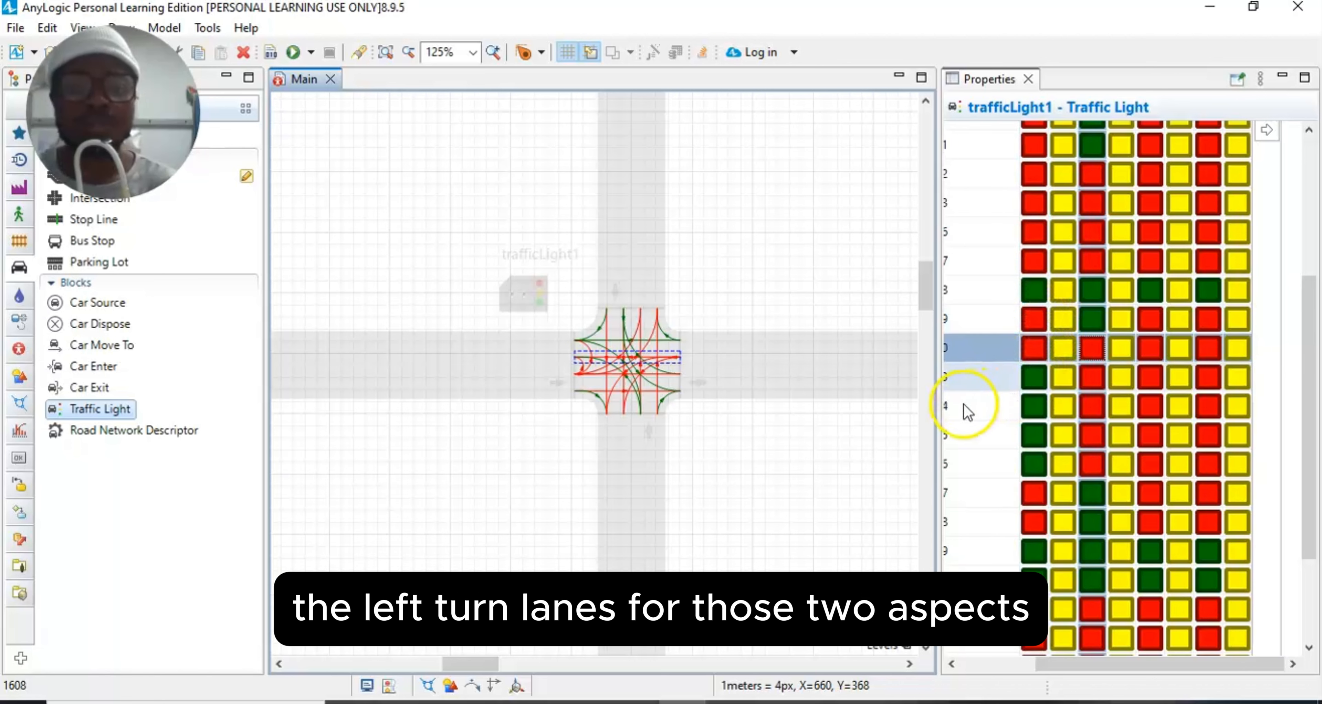
Step: Make laneConnector22 and laneConnector23 green in the second 10-second phase
scroll(1119, 439, up, 3)
scroll(1118, 439, up, 2)
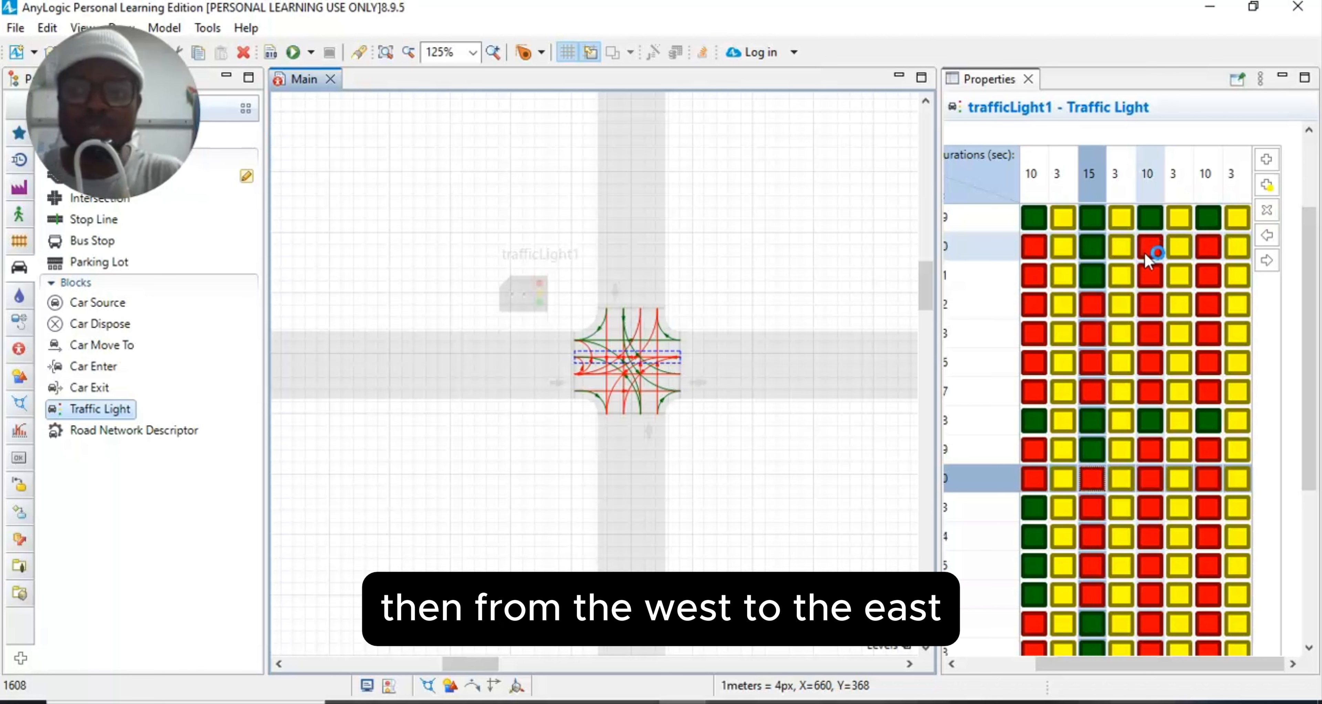
click(1151, 305)
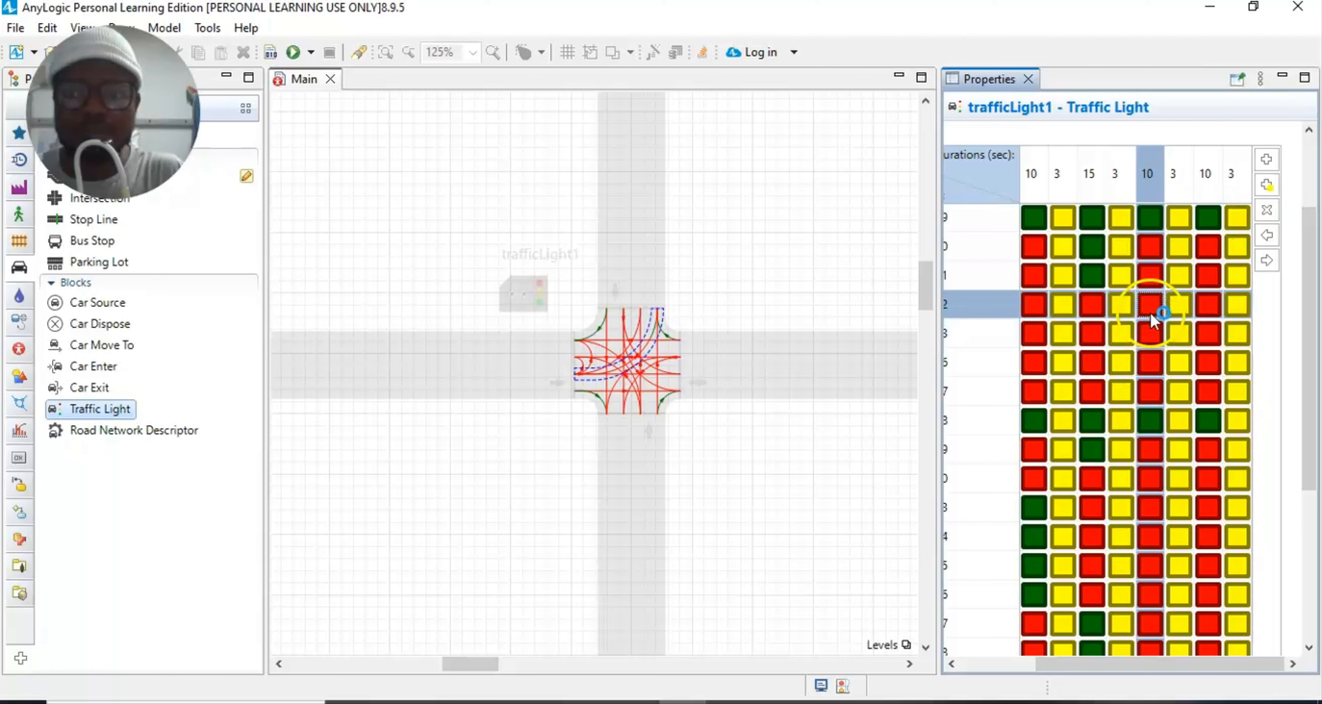
click(1150, 307)
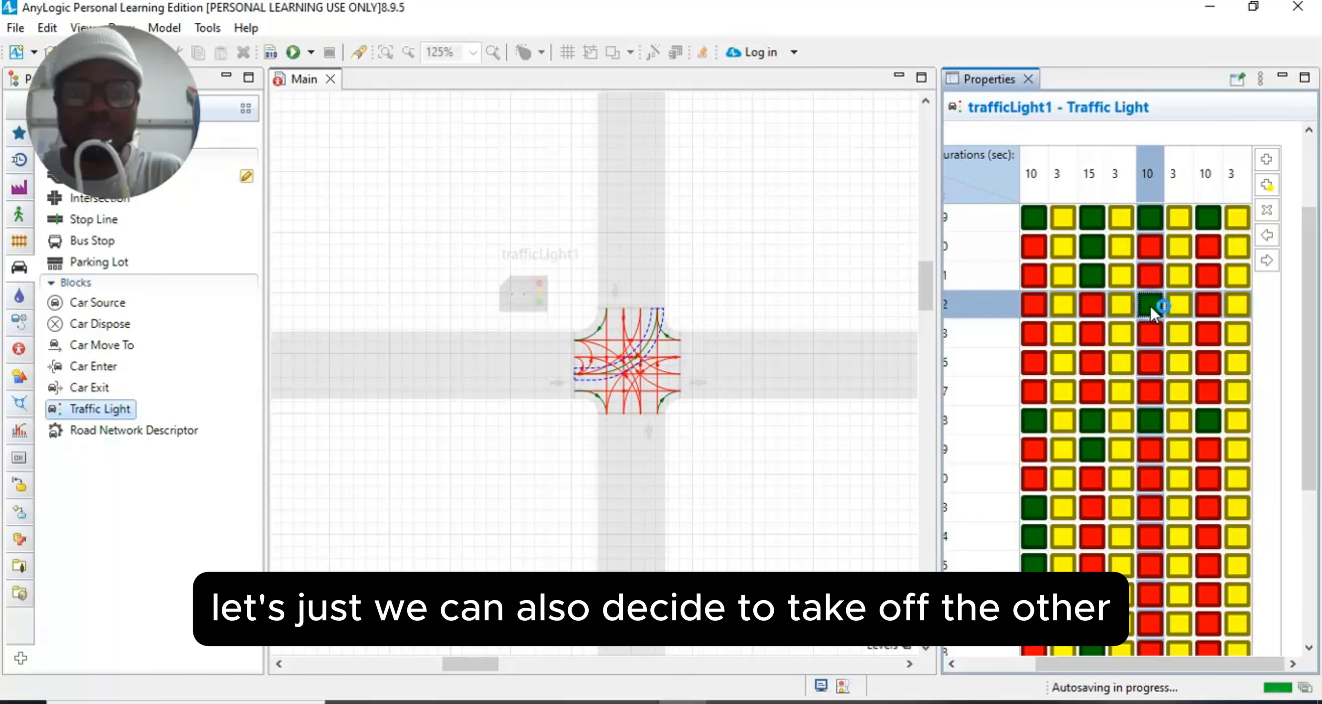
click(1149, 336)
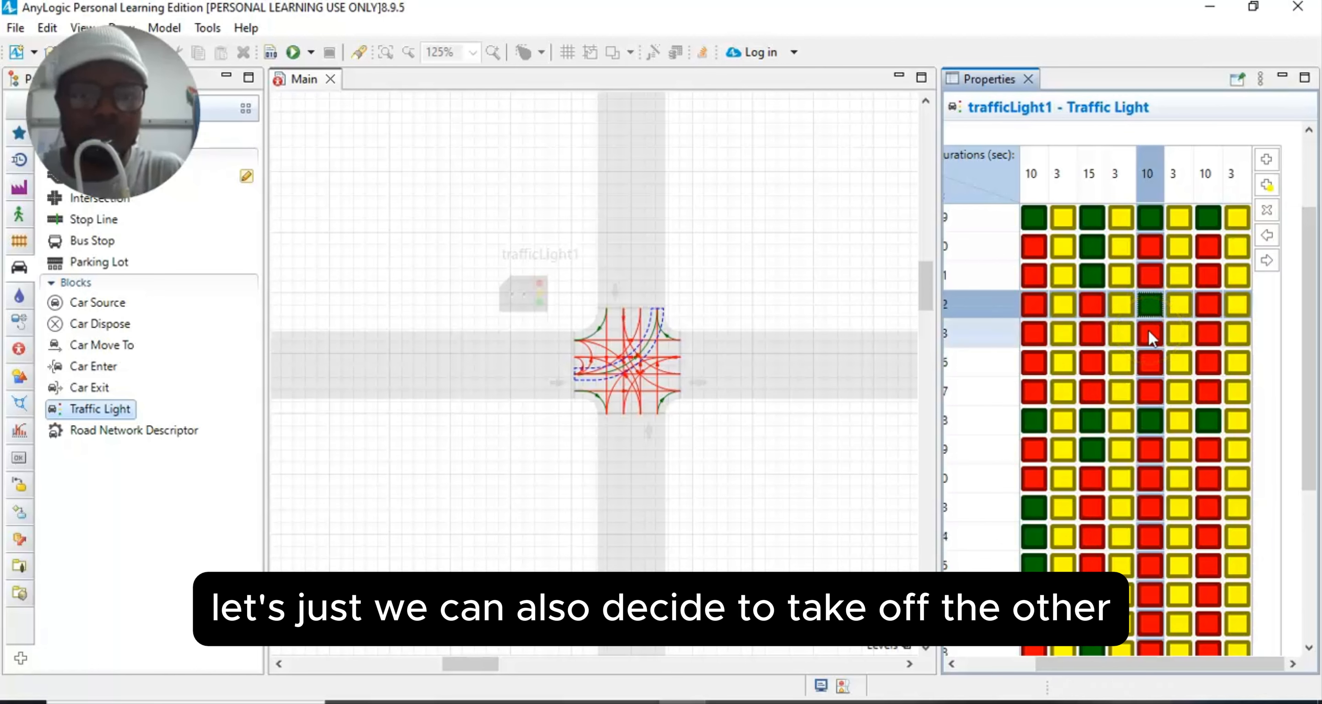
click(1151, 337)
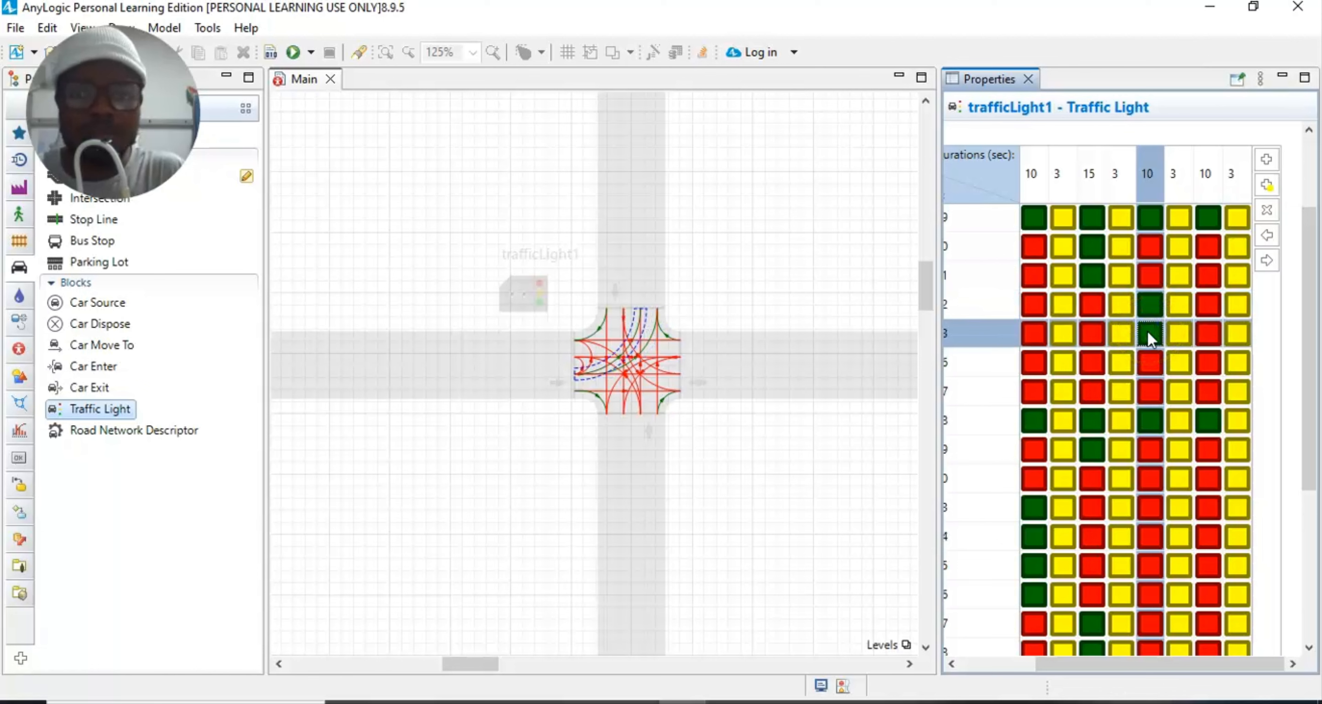
click(1148, 362)
click(1148, 363)
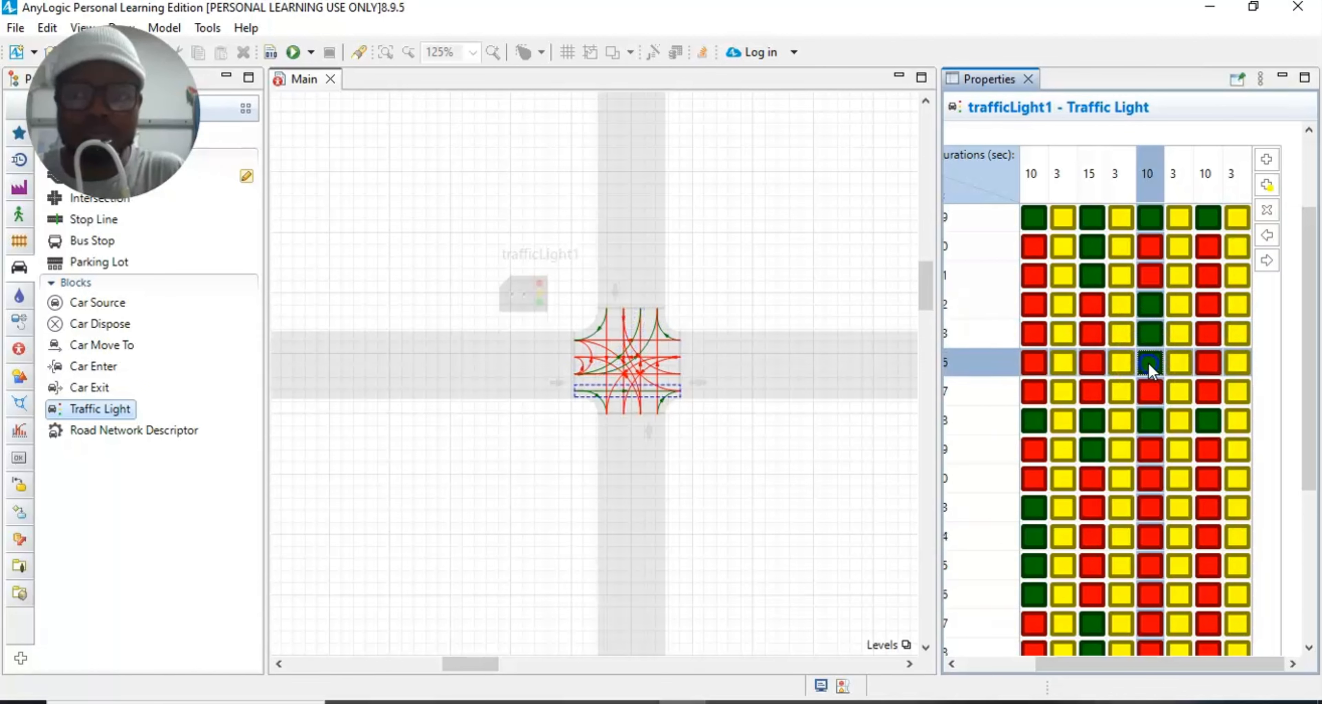
click(1148, 363)
Step: Make the west-to-east connectors laneConnector26 and laneConnector27 green in the last 10-second phase
click(1208, 356)
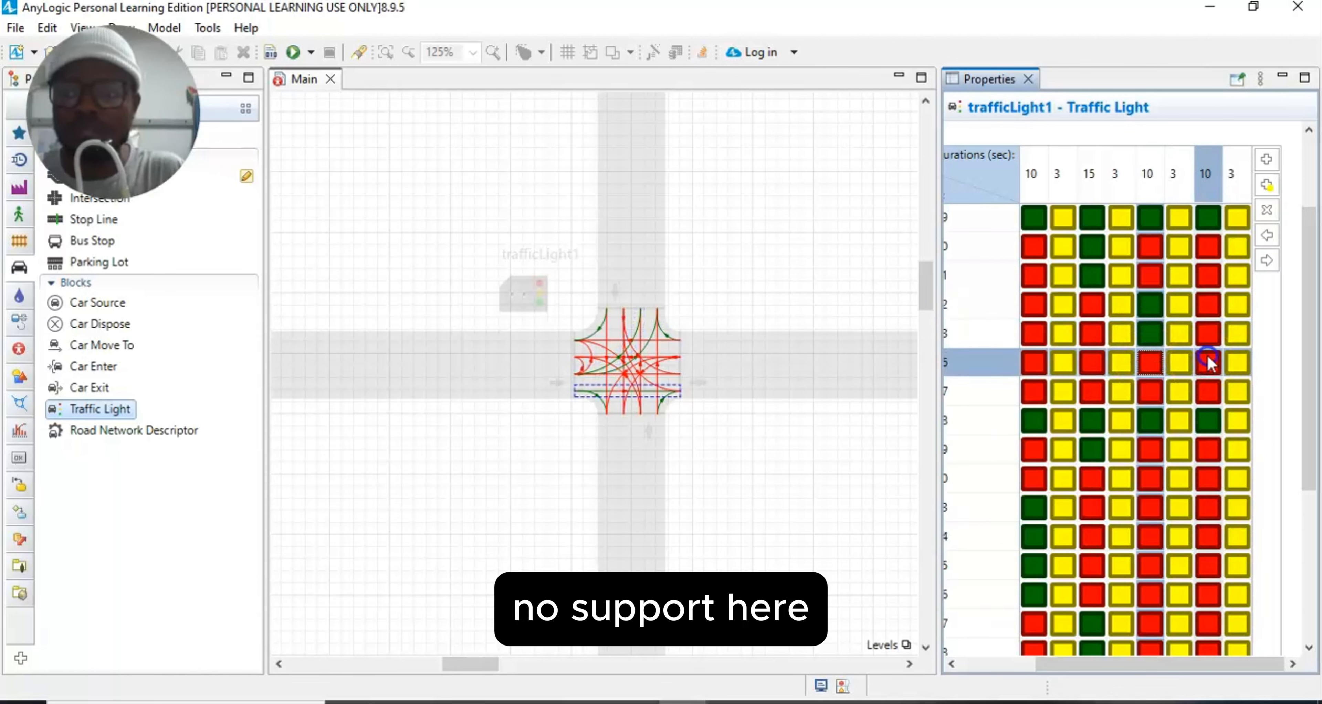
click(1209, 362)
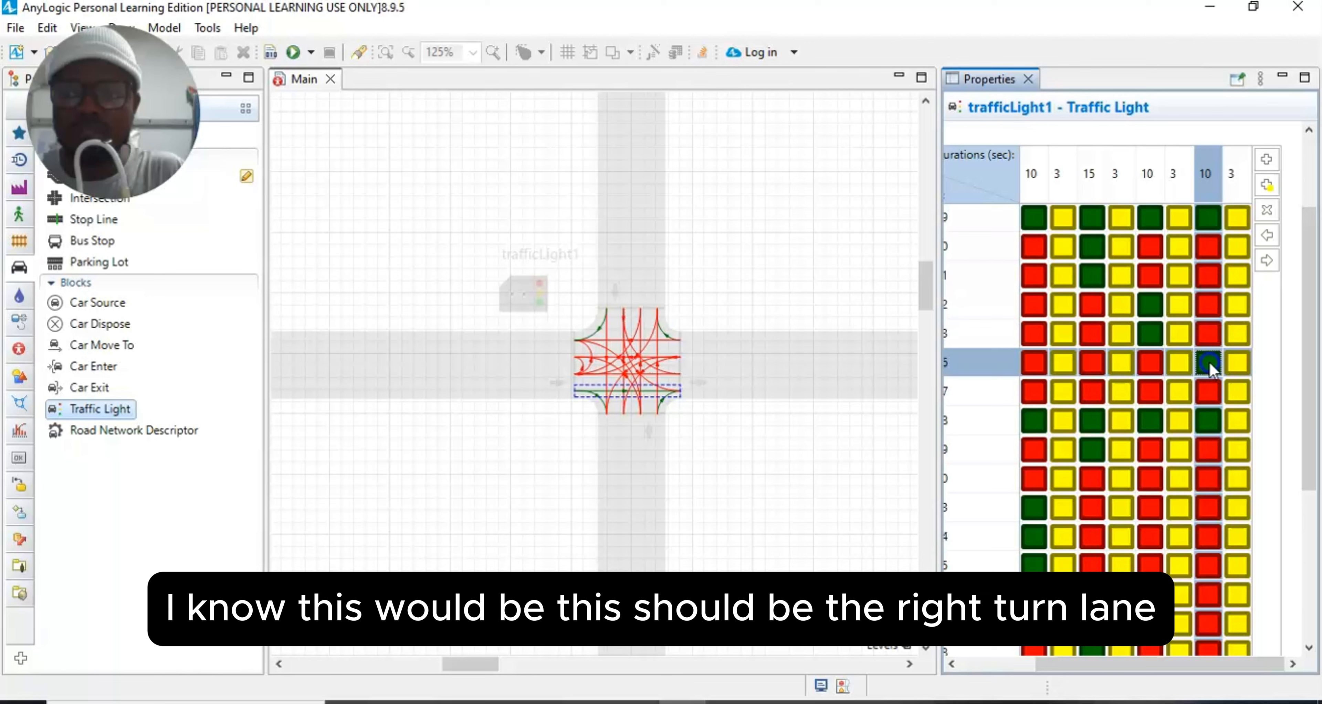
click(1208, 391)
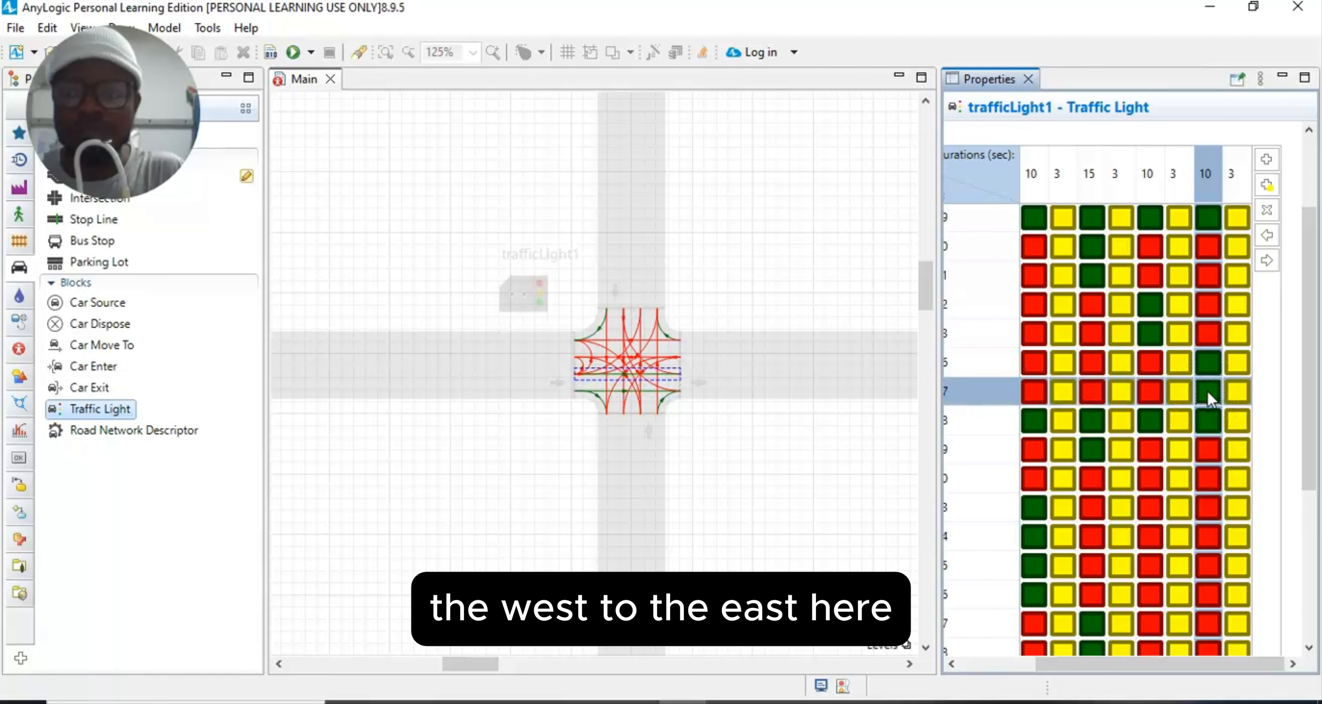
Step: Make the straight connector laneConnector29 green in the second 10-second phase
click(1150, 364)
click(1149, 460)
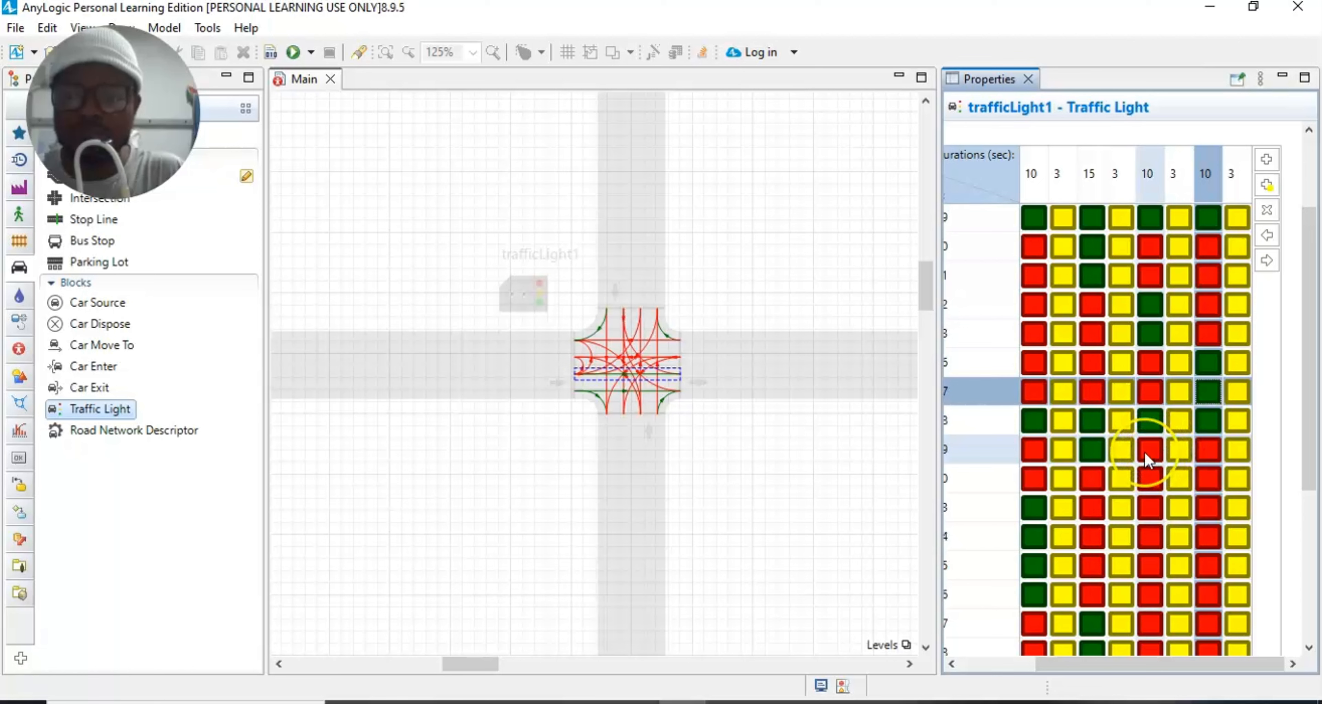
click(1145, 452)
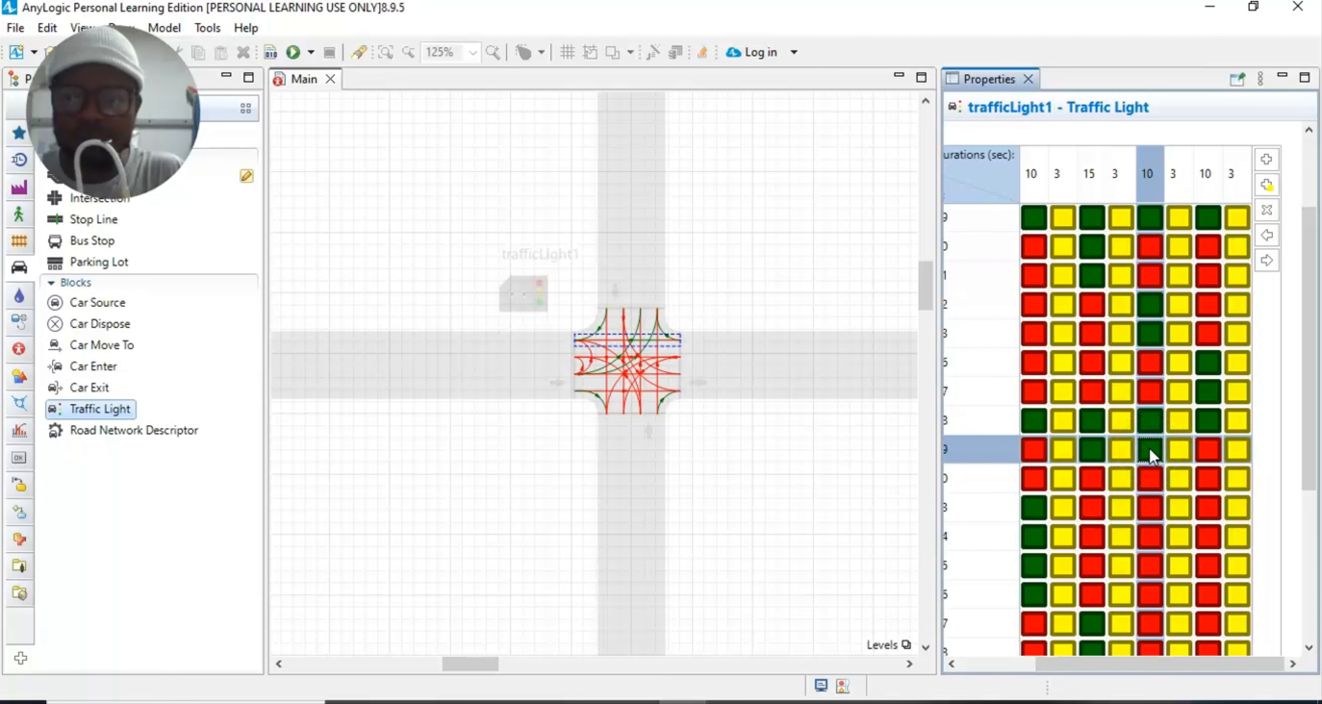
click(1094, 447)
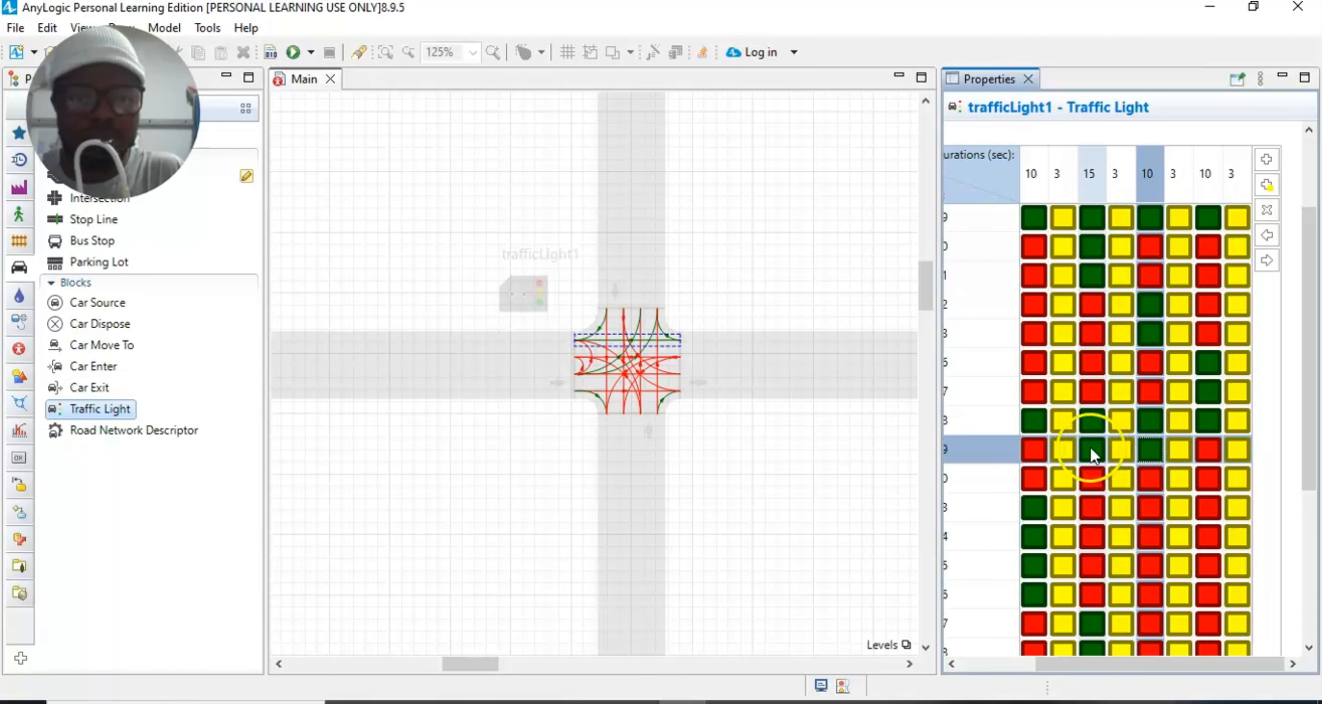
click(1148, 450)
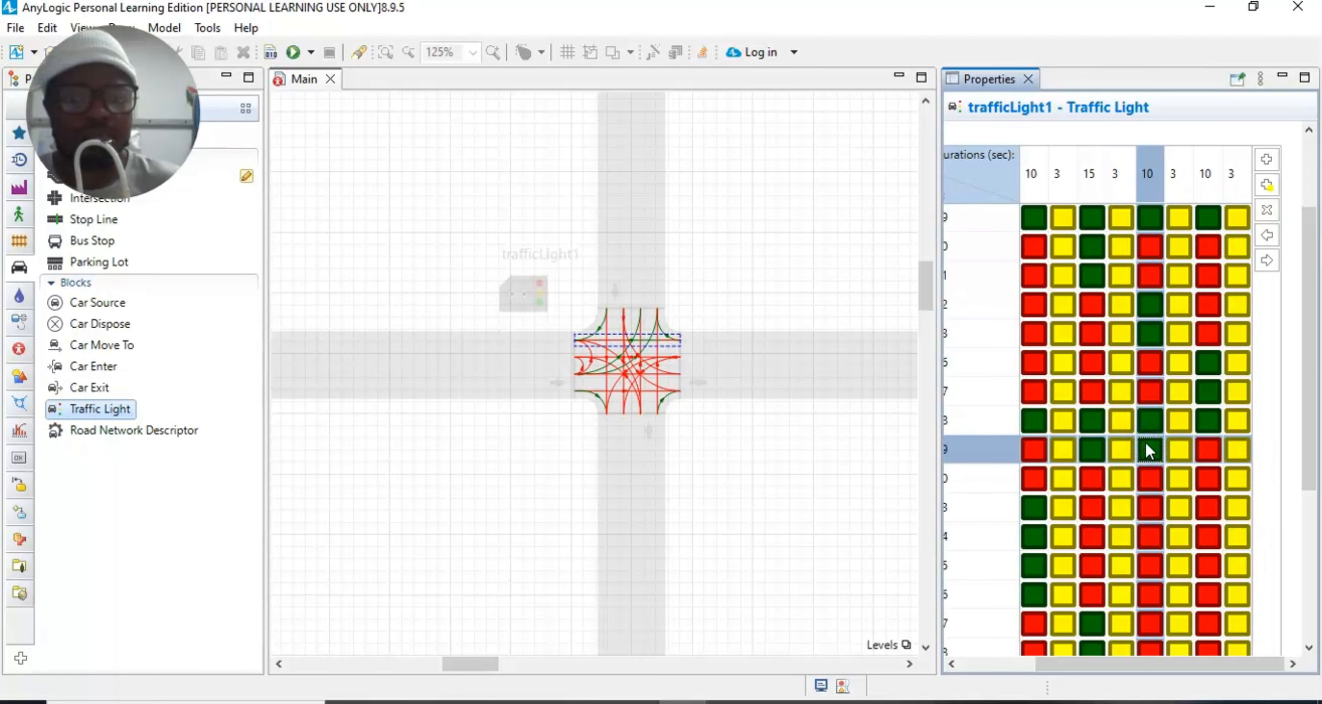
Step: Make laneConnector29 red in both the second 10-second phase and the 15-second phase
click(1145, 445)
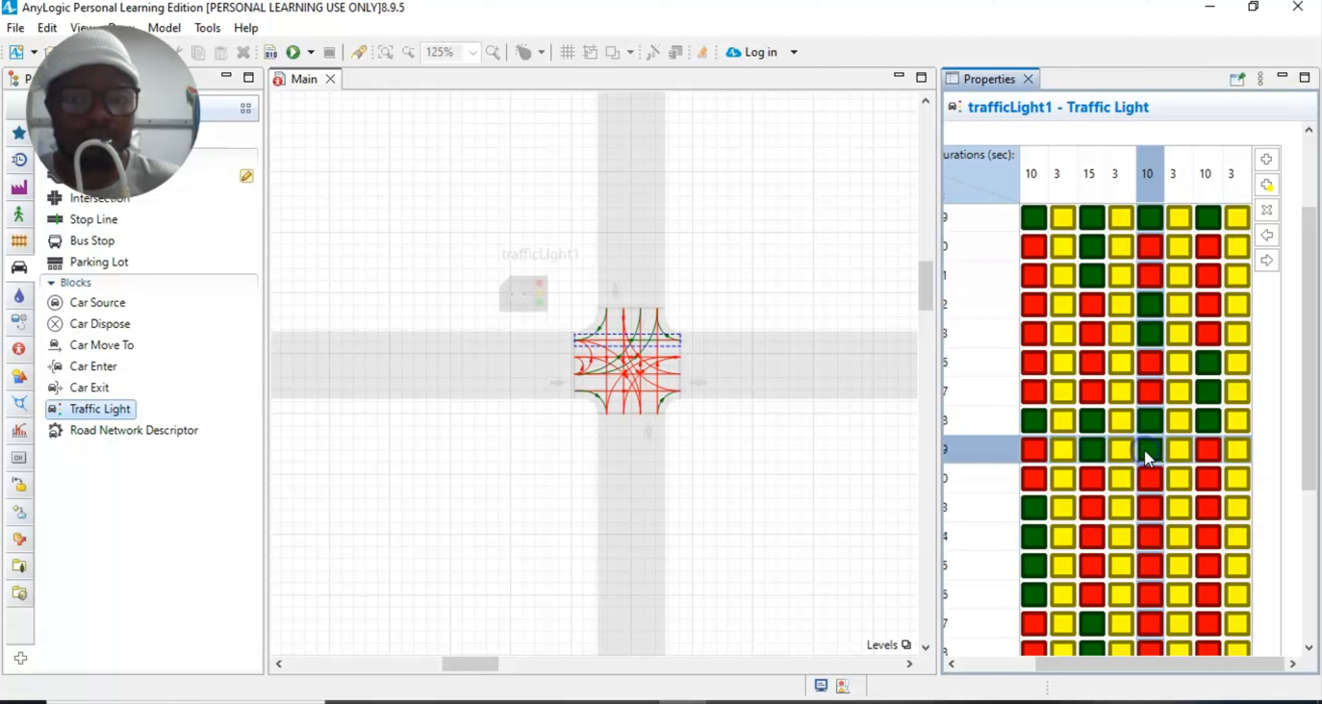
click(1091, 451)
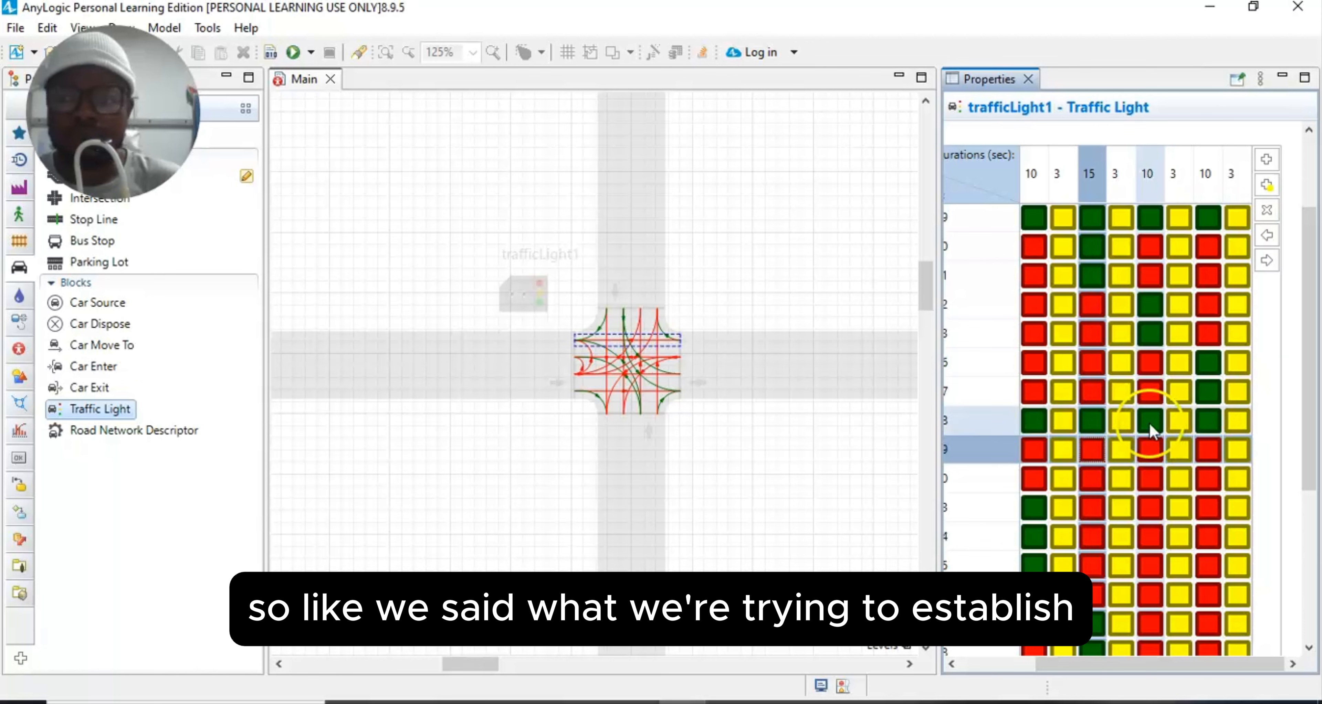
Step: Make laneConnector36 and the east-to-south connectors laneConnector43 and laneConnector44 green in the second 10-second phase
click(1151, 303)
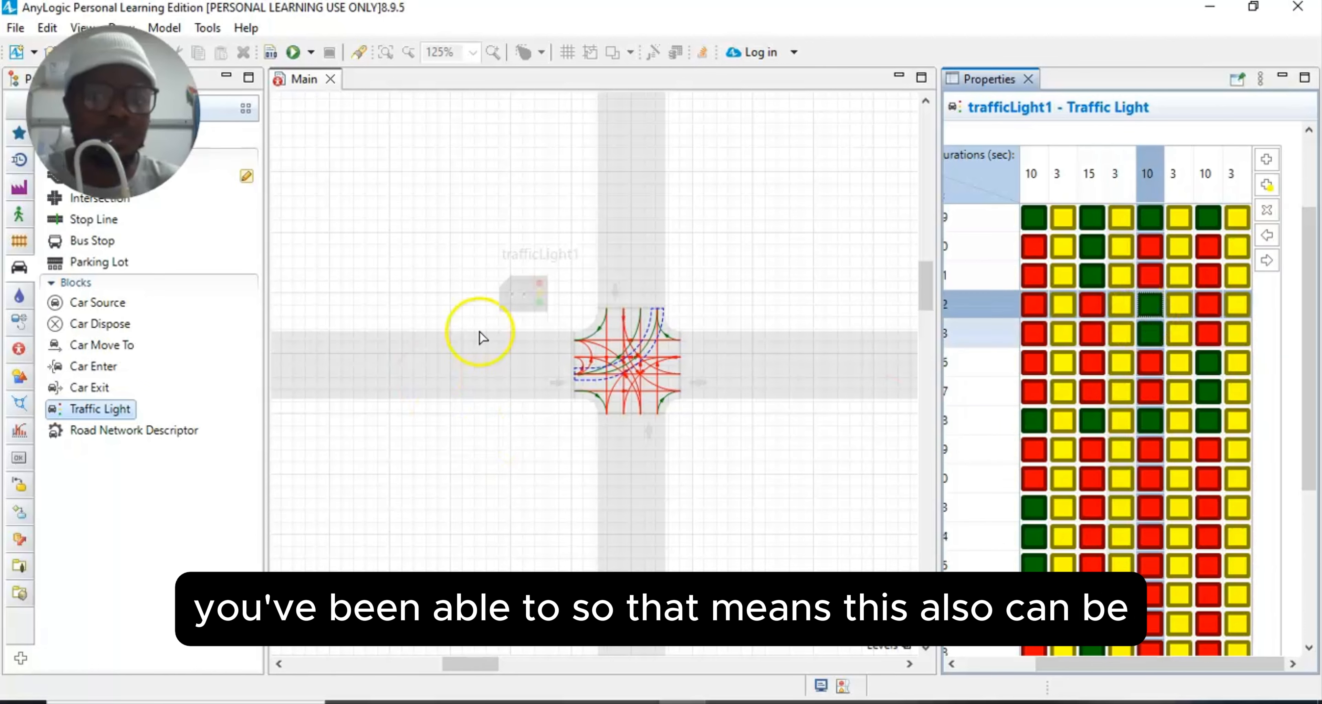
click(542, 464)
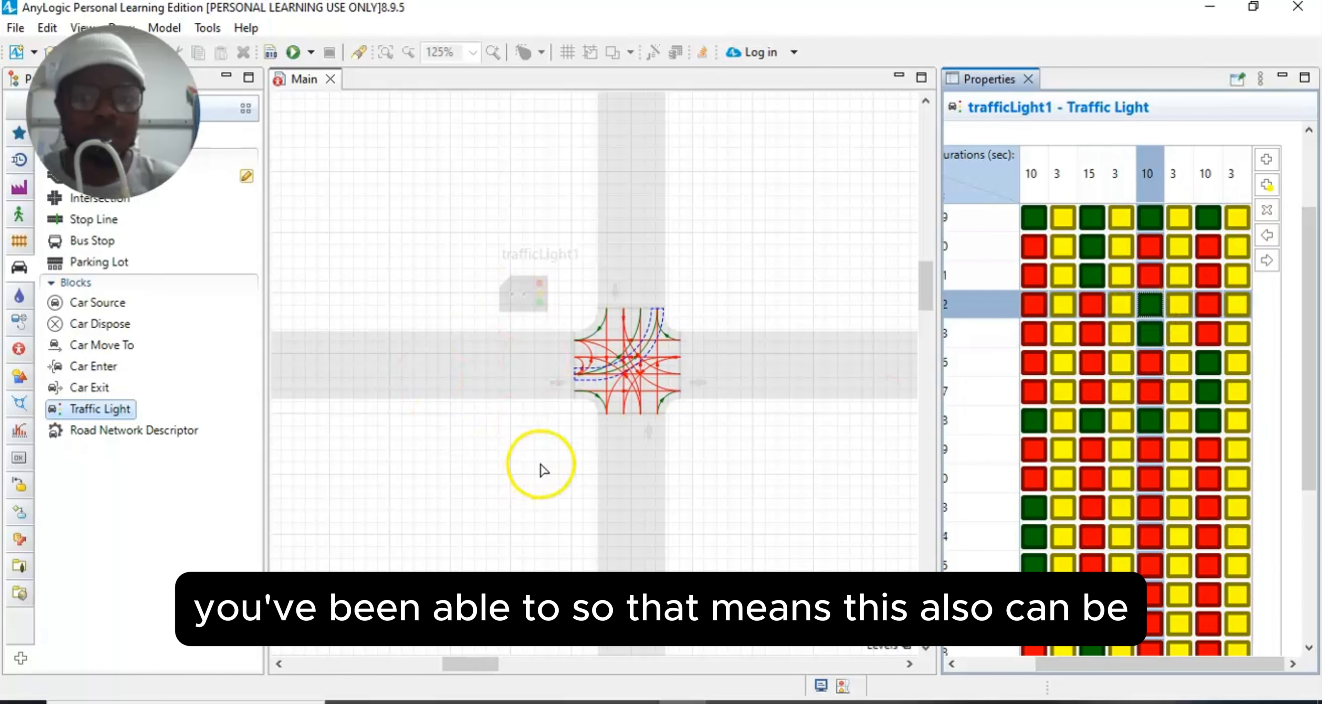
click(616, 388)
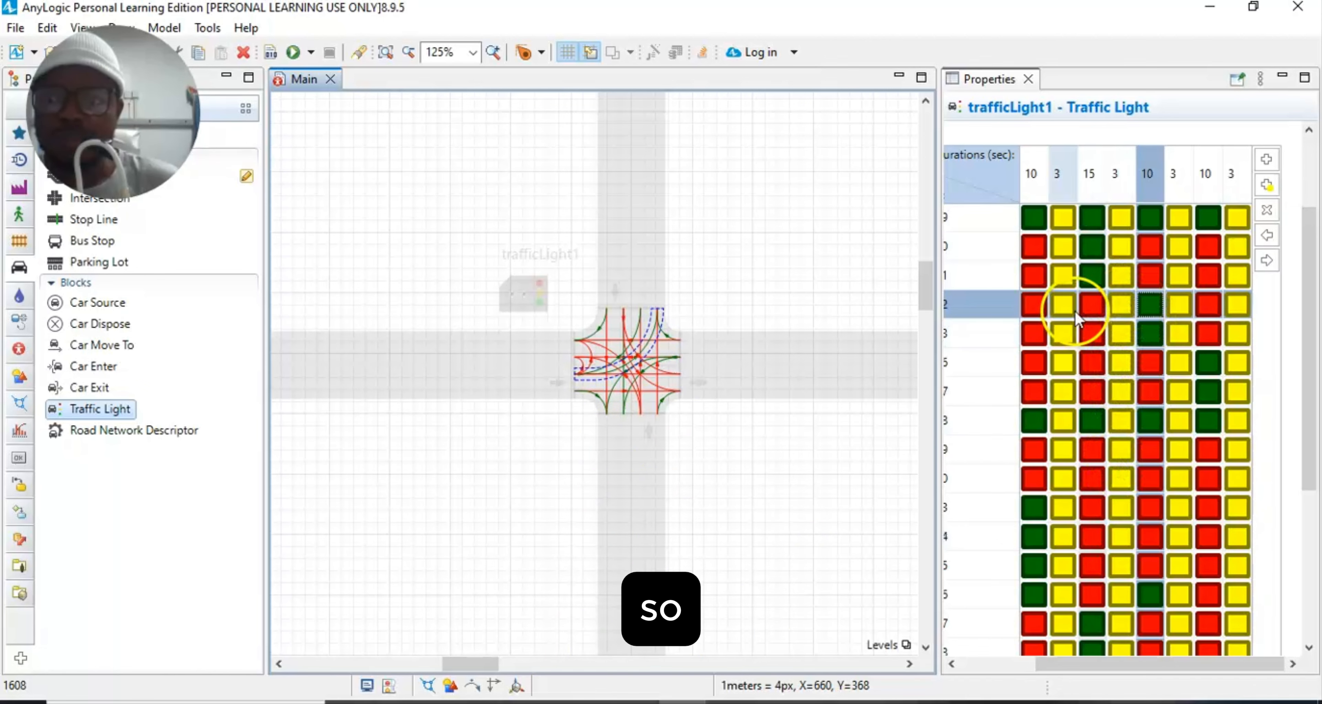
scroll(1159, 564, down, 5)
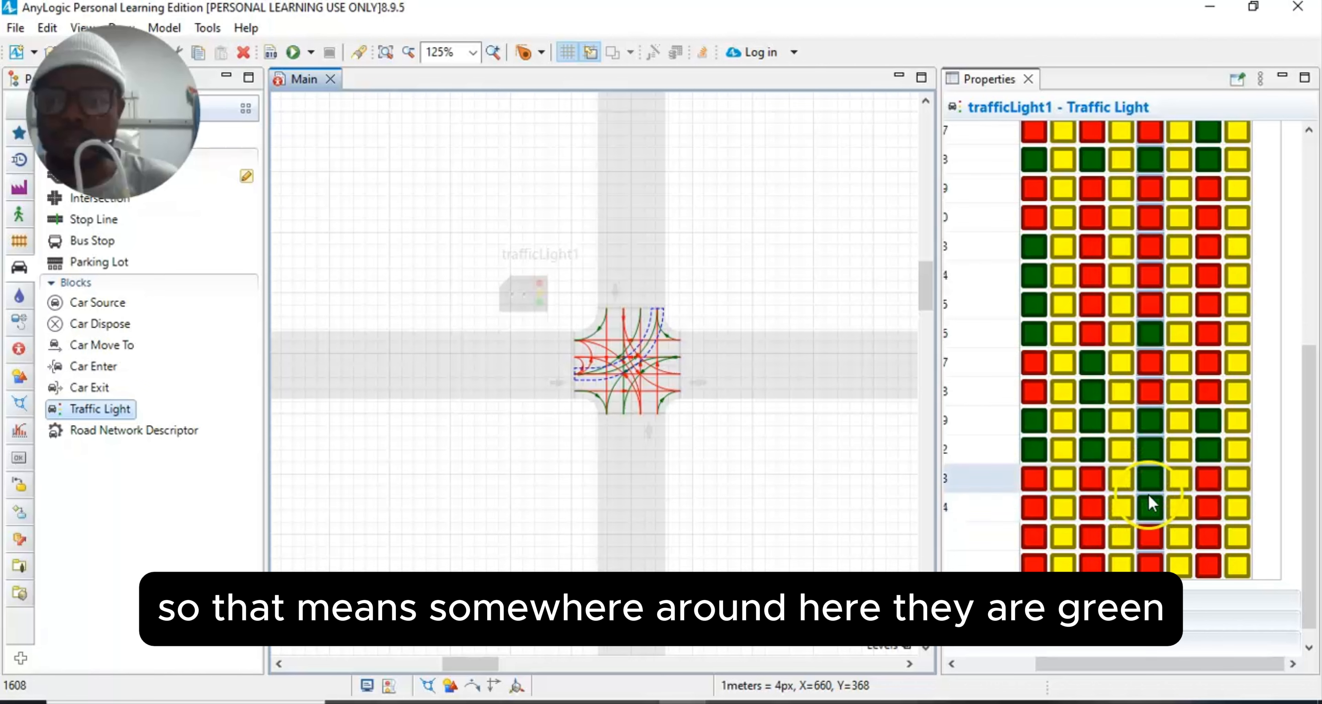
scroll(1152, 500, up, 6)
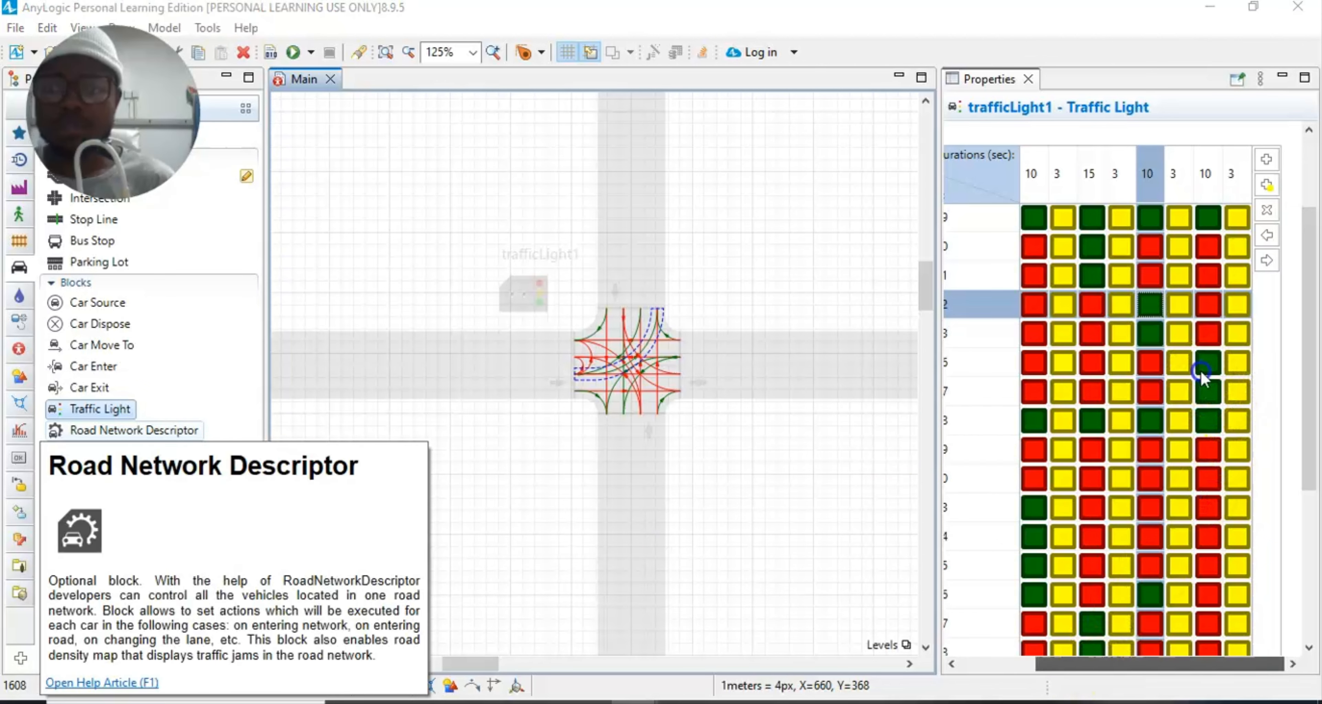
Step: Make laneConnector36 and the east-to-west connectors laneConnector29 and laneConnector30 green in the last 10-second phase
click(1206, 172)
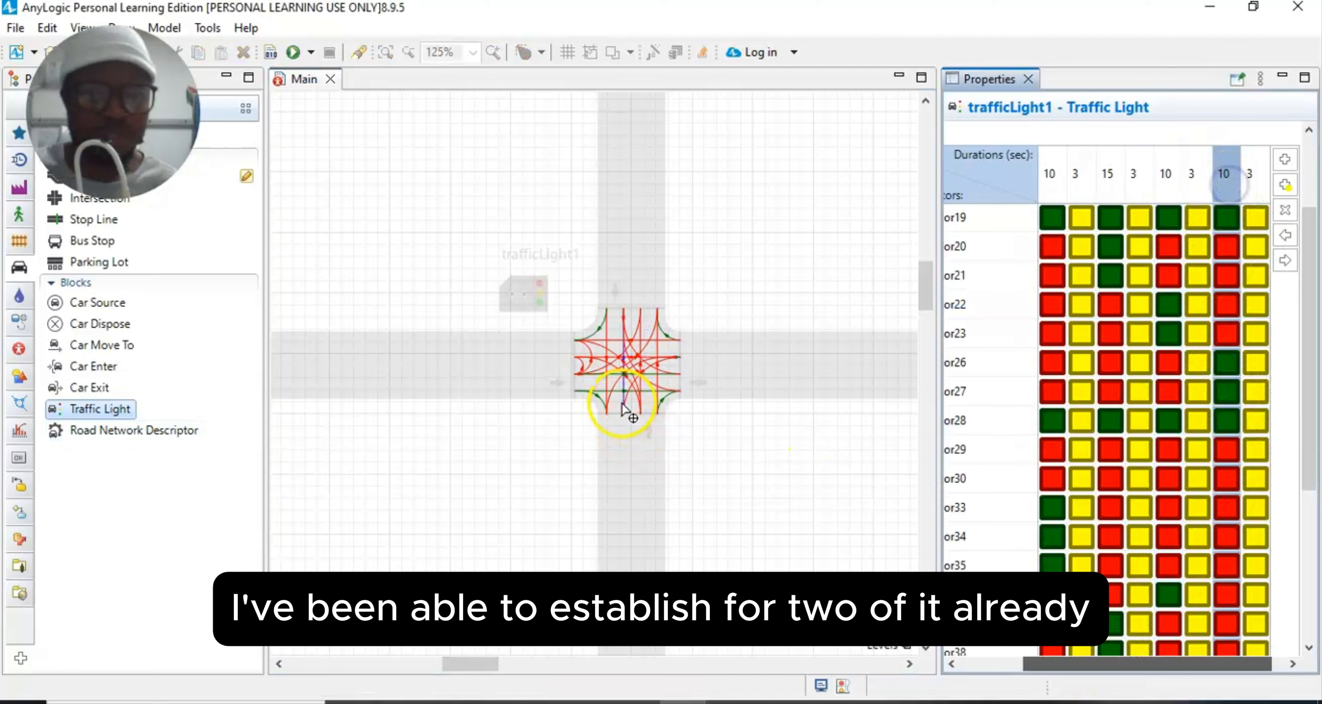
click(618, 343)
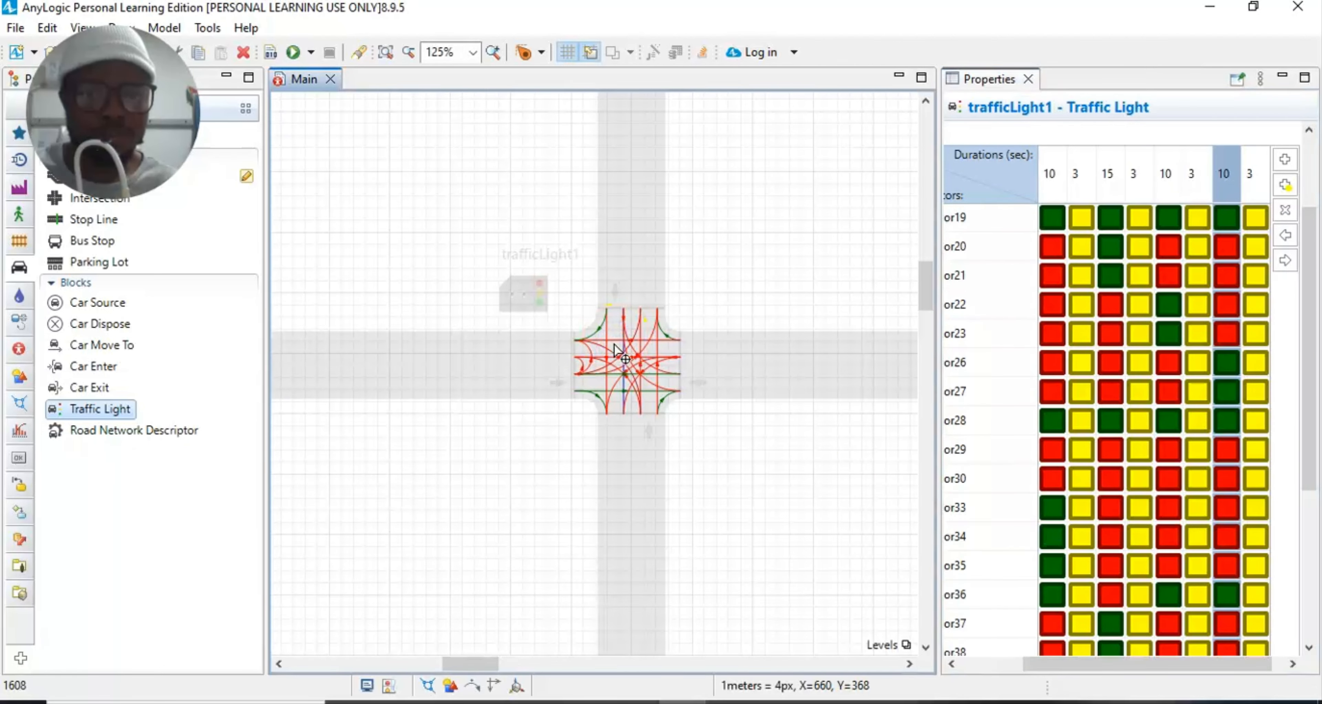
click(641, 367)
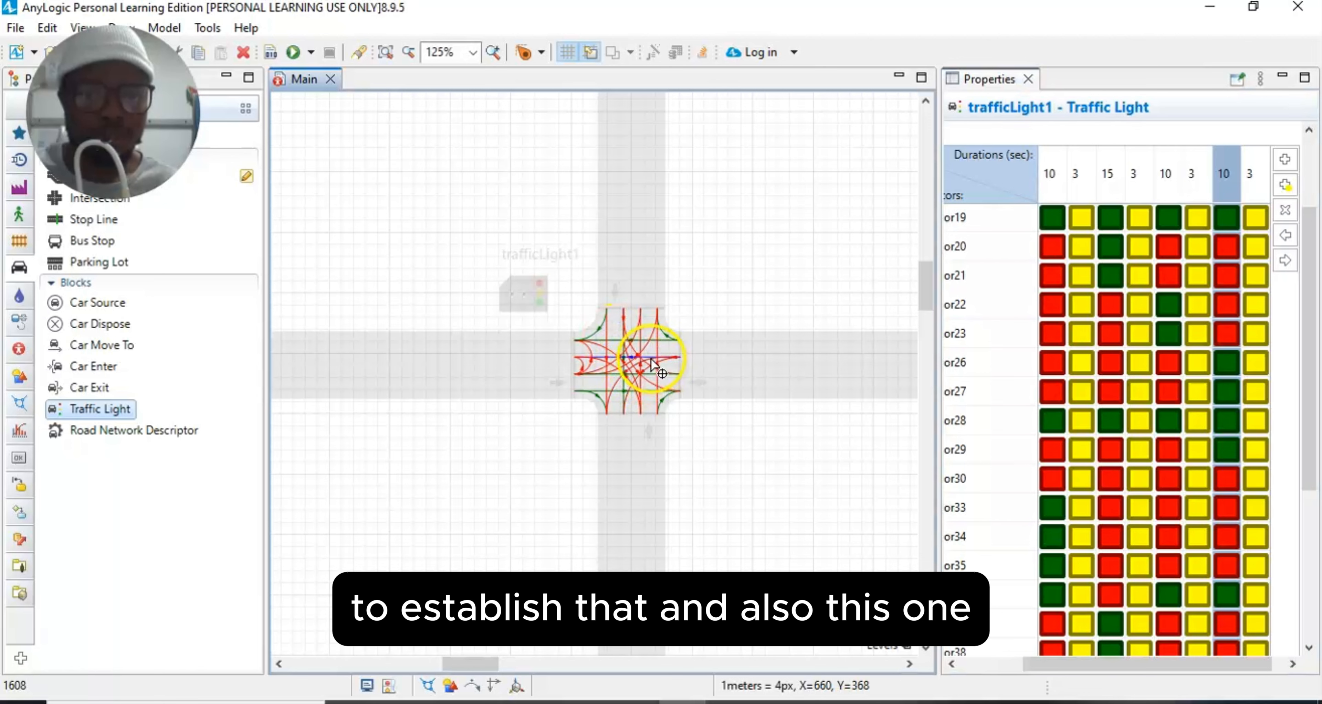
click(613, 360)
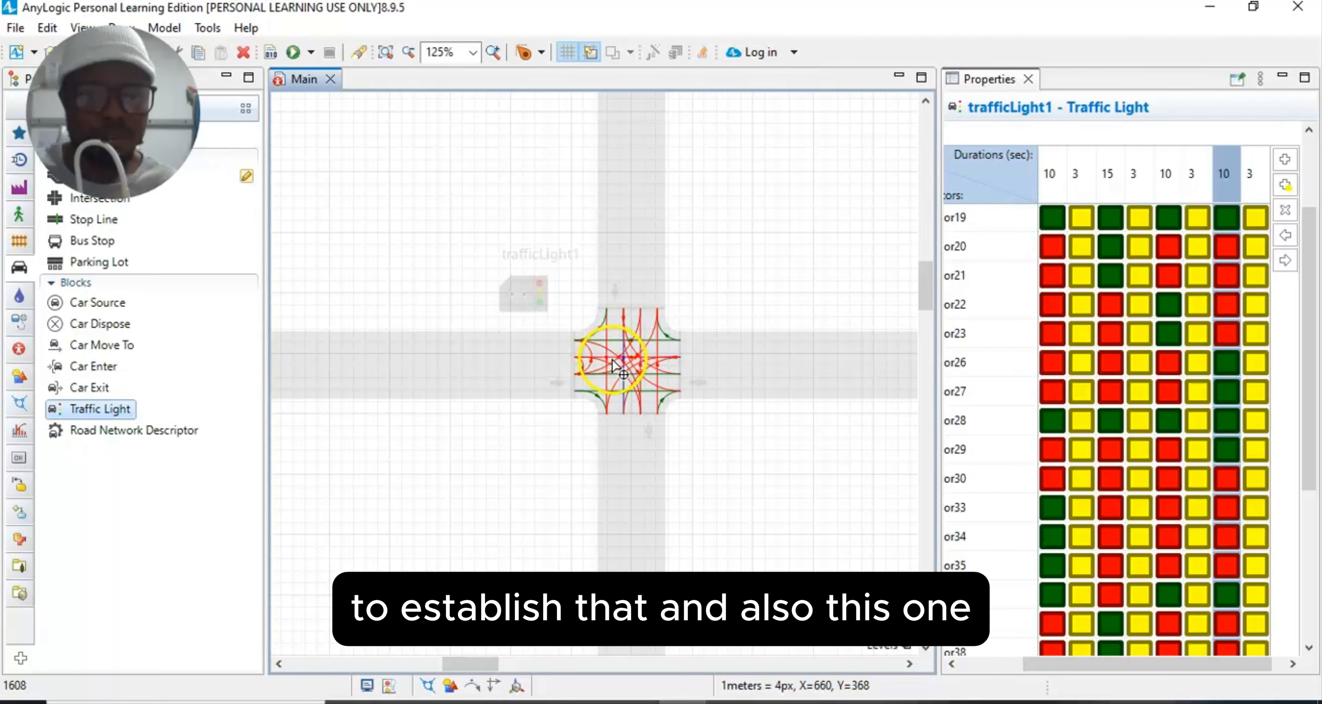
click(614, 366)
click(734, 432)
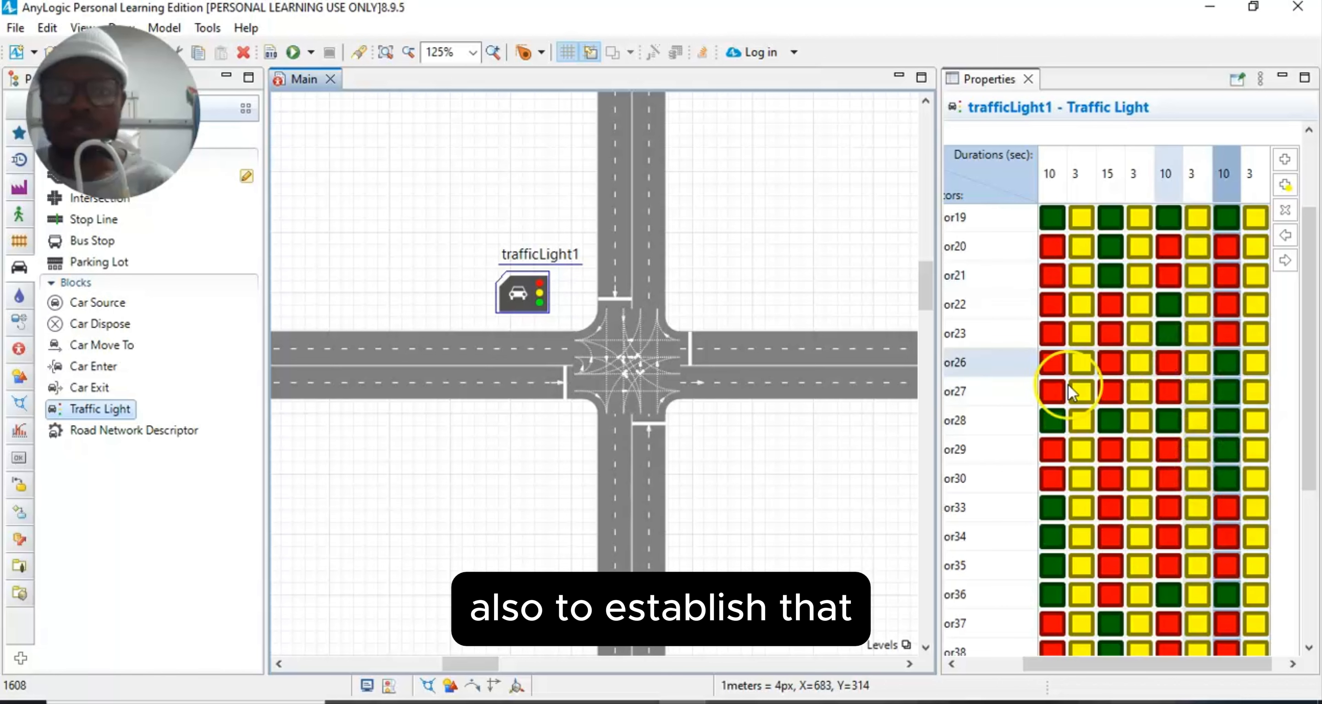
click(1232, 185)
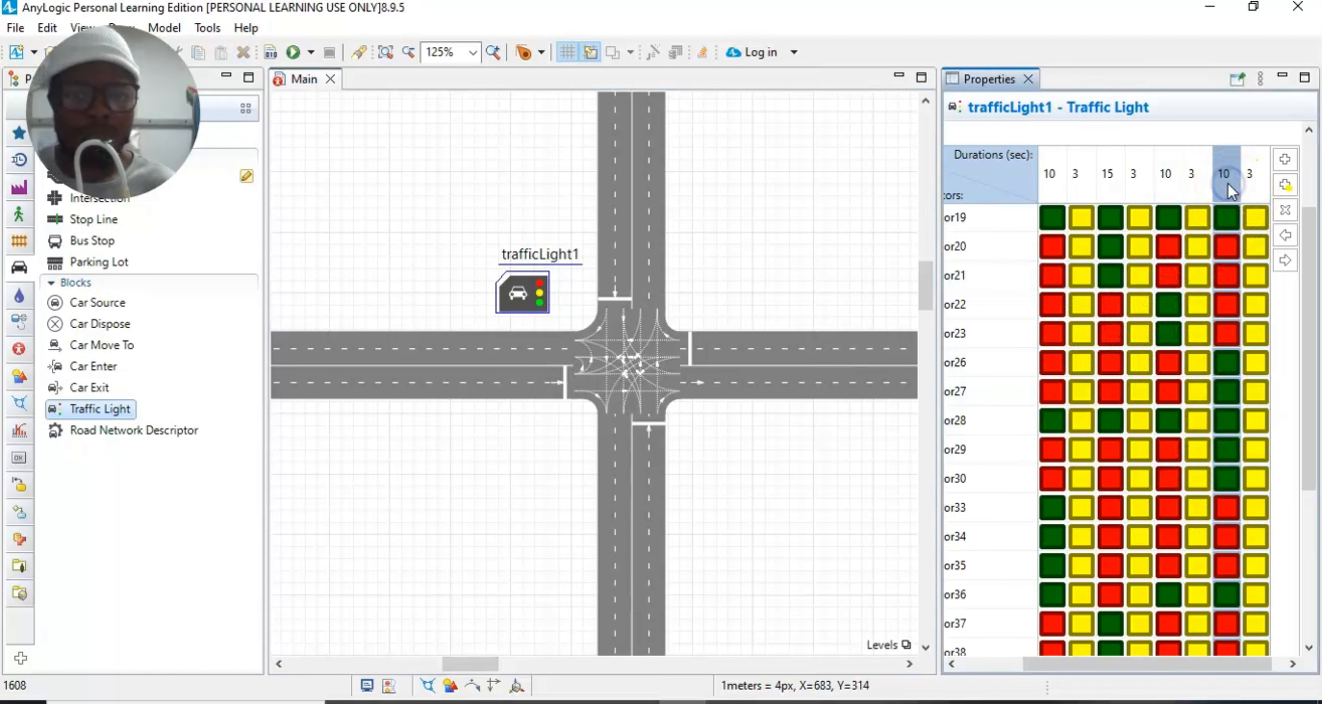
click(1230, 183)
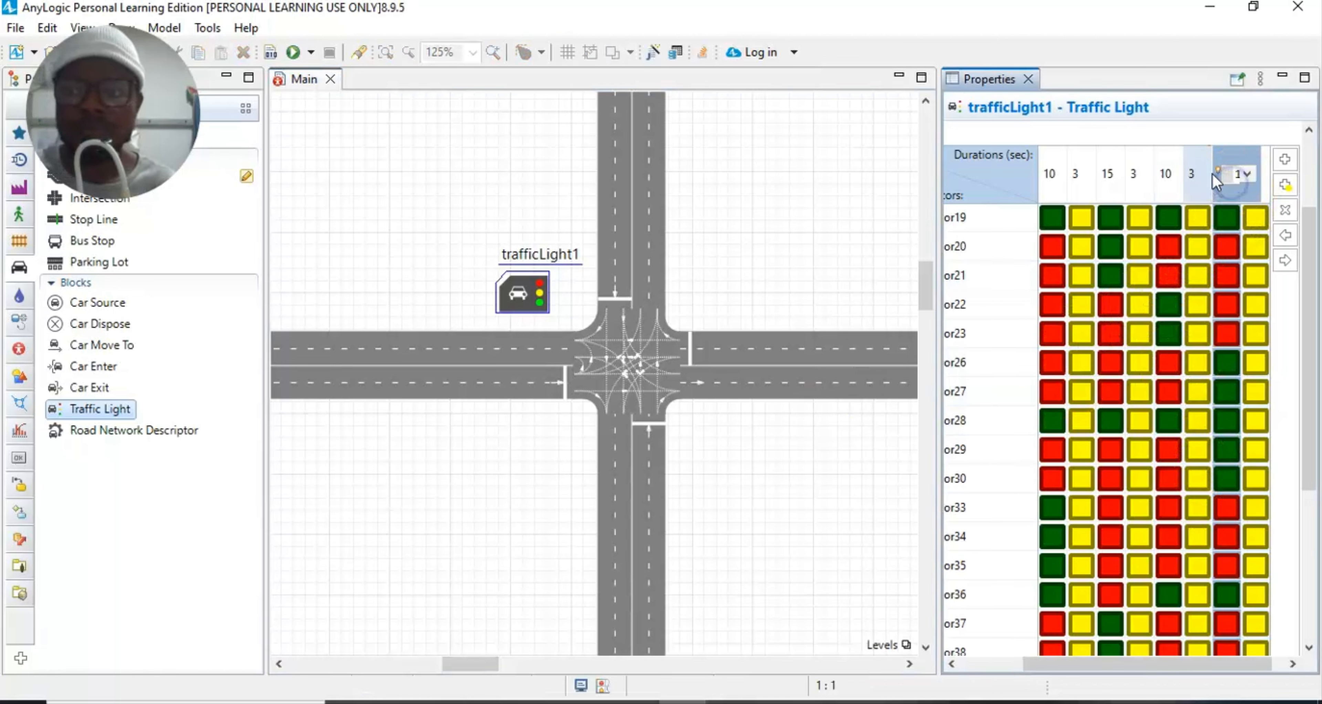
click(1224, 166)
click(1232, 198)
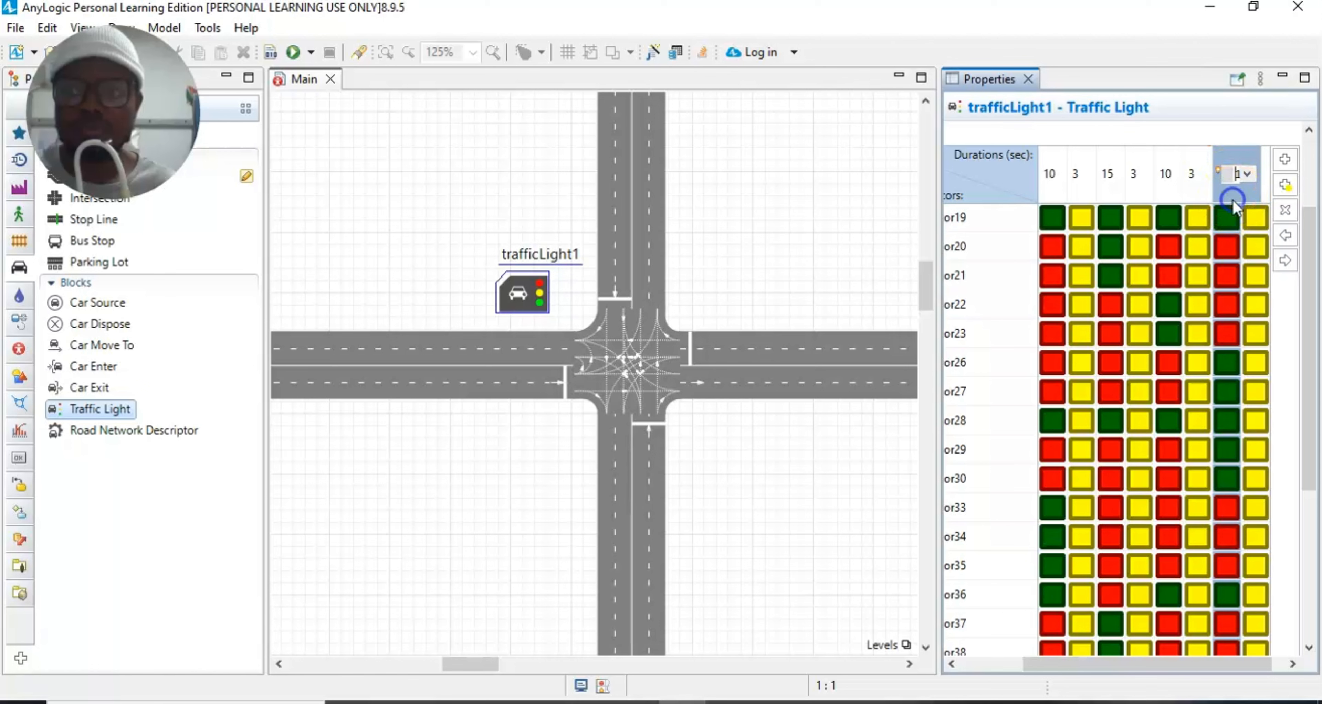
click(1199, 167)
click(1224, 160)
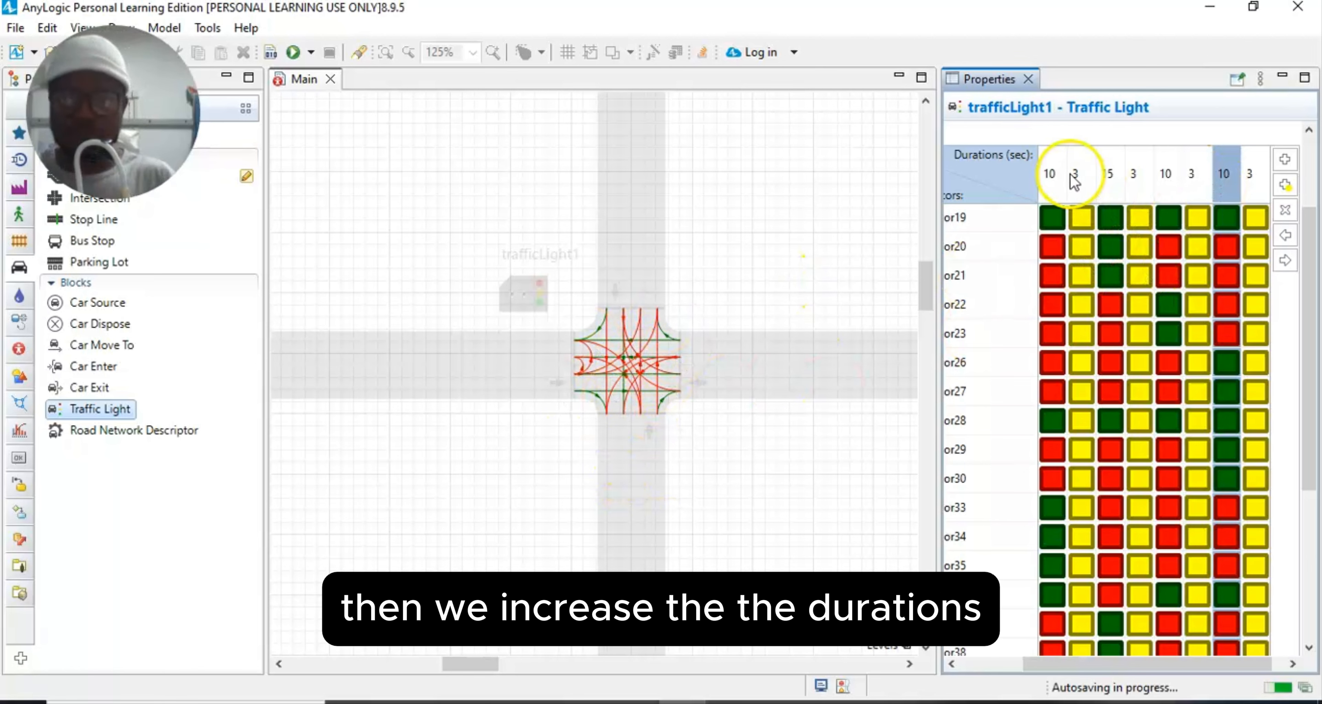
Step: Set the durations of trafficLight1's first and second main phases to 20 seconds each
click(1051, 180)
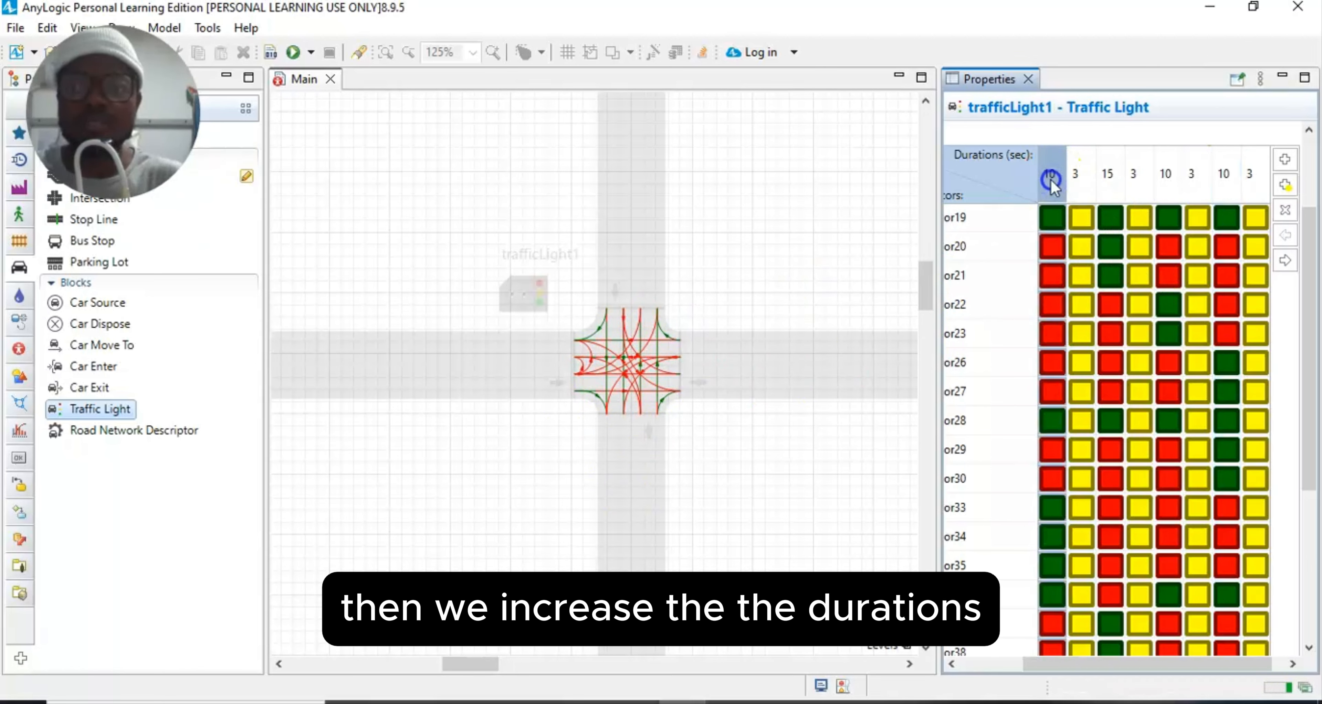
click(1050, 180)
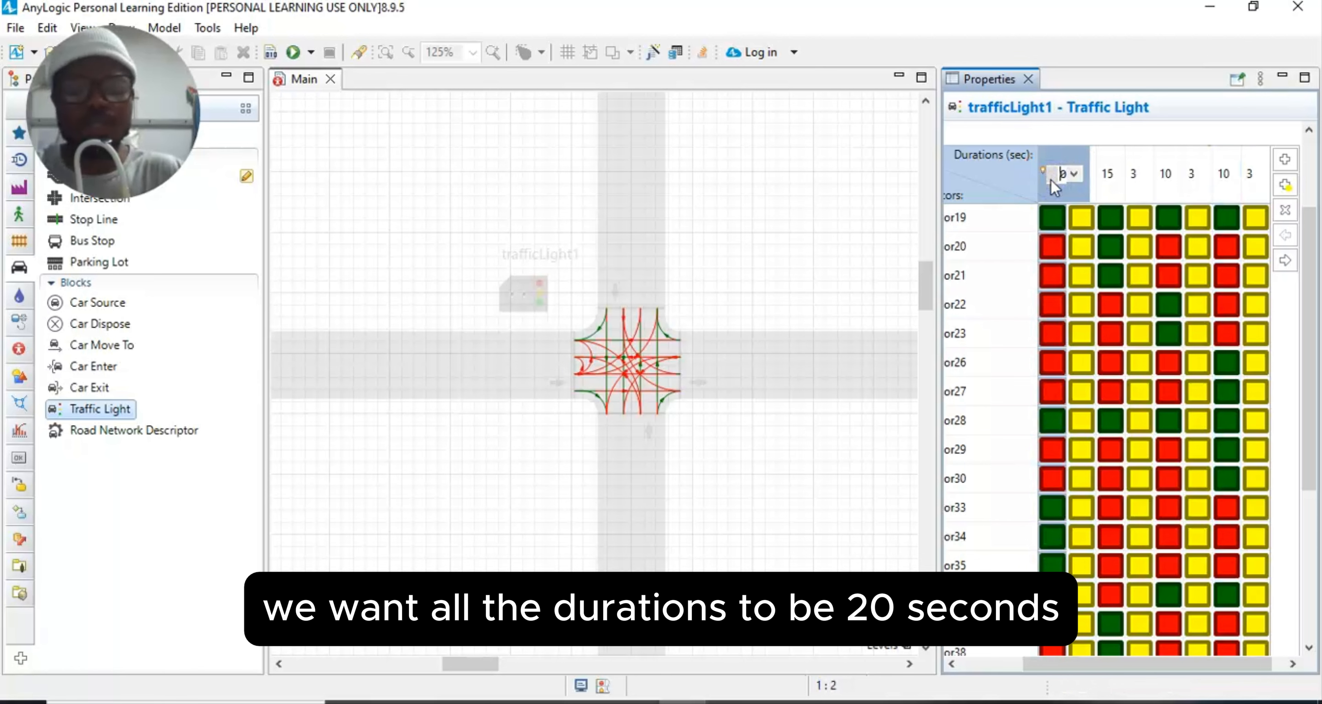
click(1107, 175)
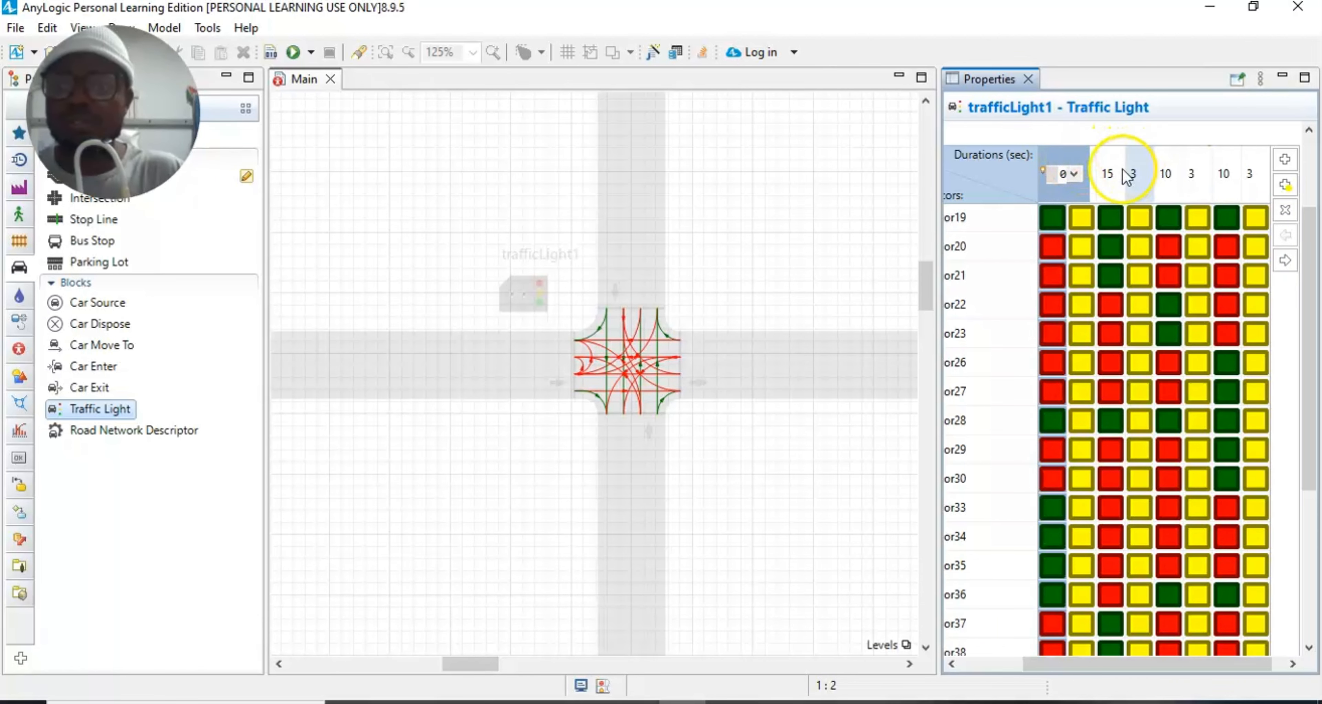
click(1107, 175)
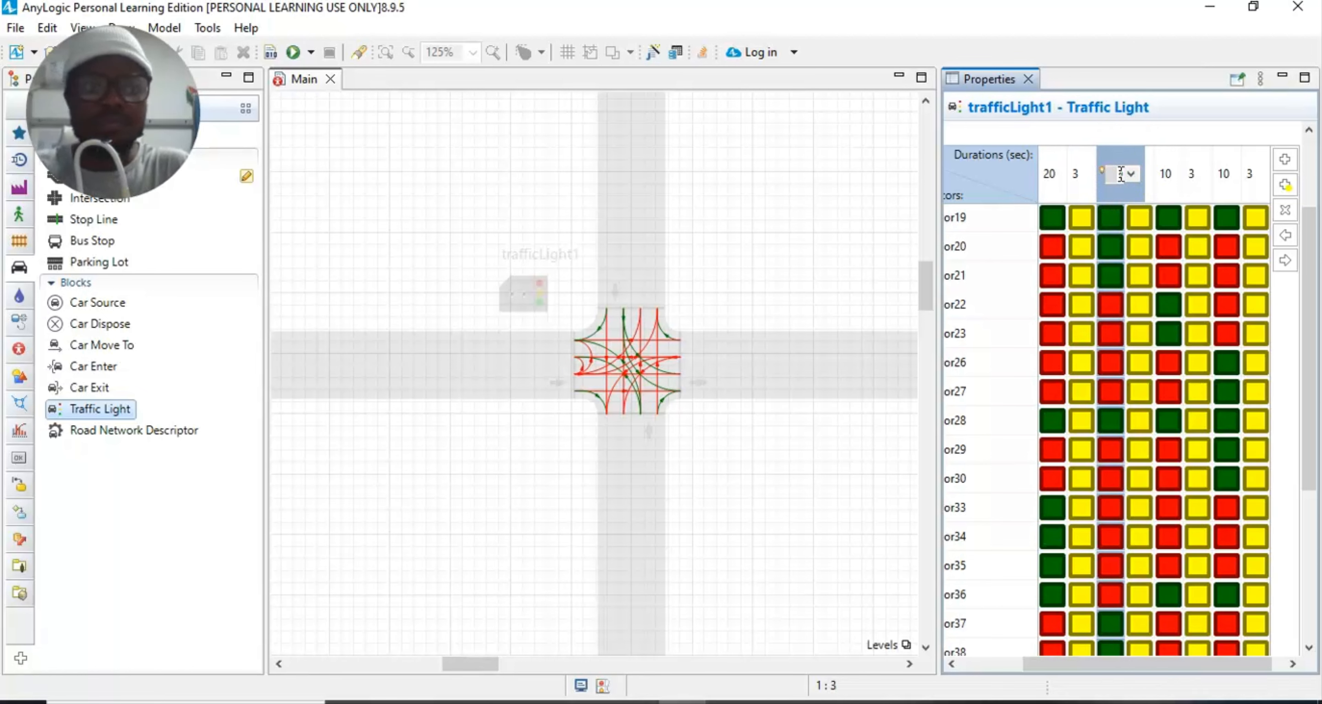
text(20)
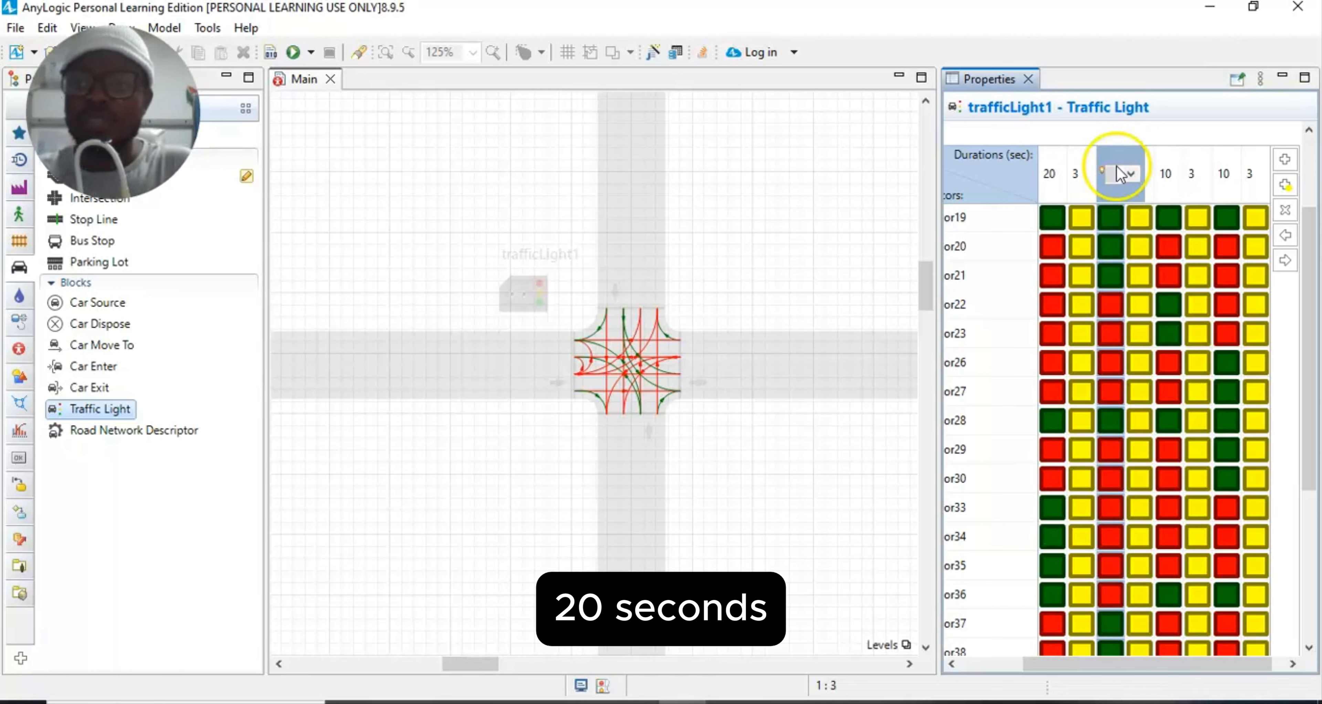
Step: Set the durations of trafficLight1's third and fourth main phases to 20 seconds each
click(1167, 174)
click(1167, 175)
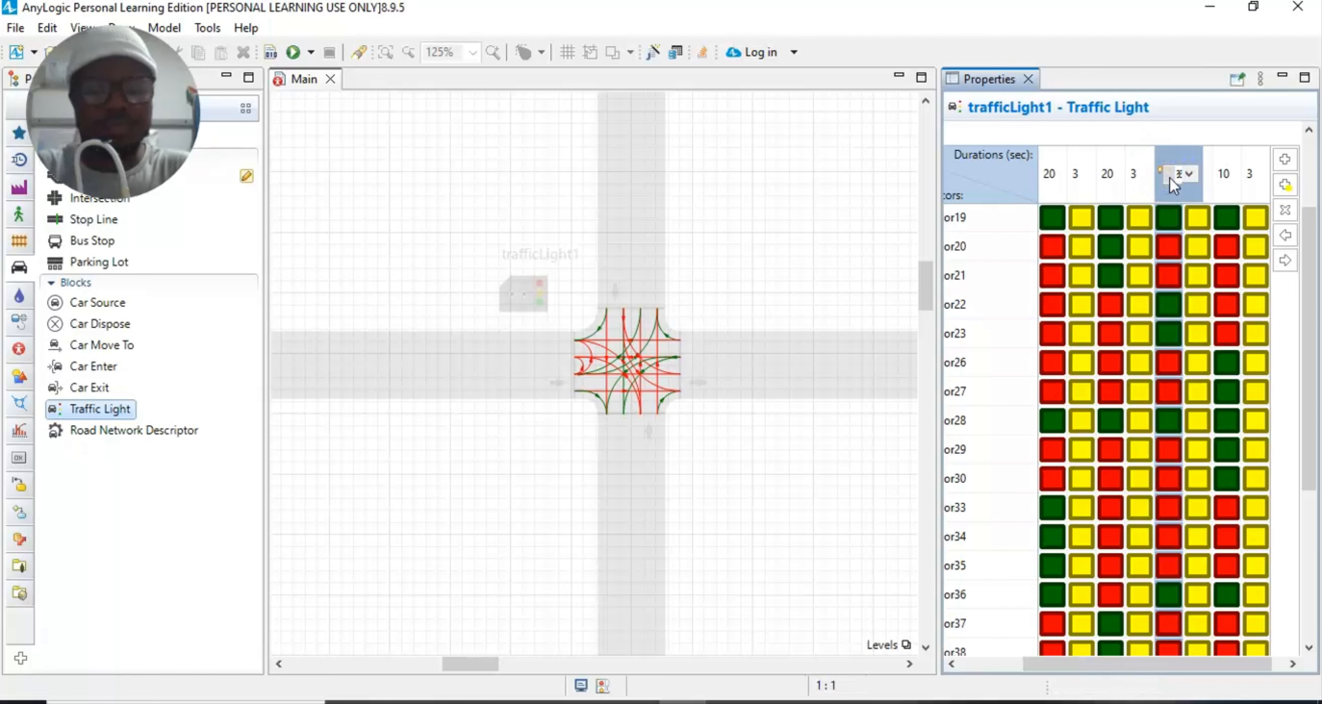
text(20)
click(1223, 174)
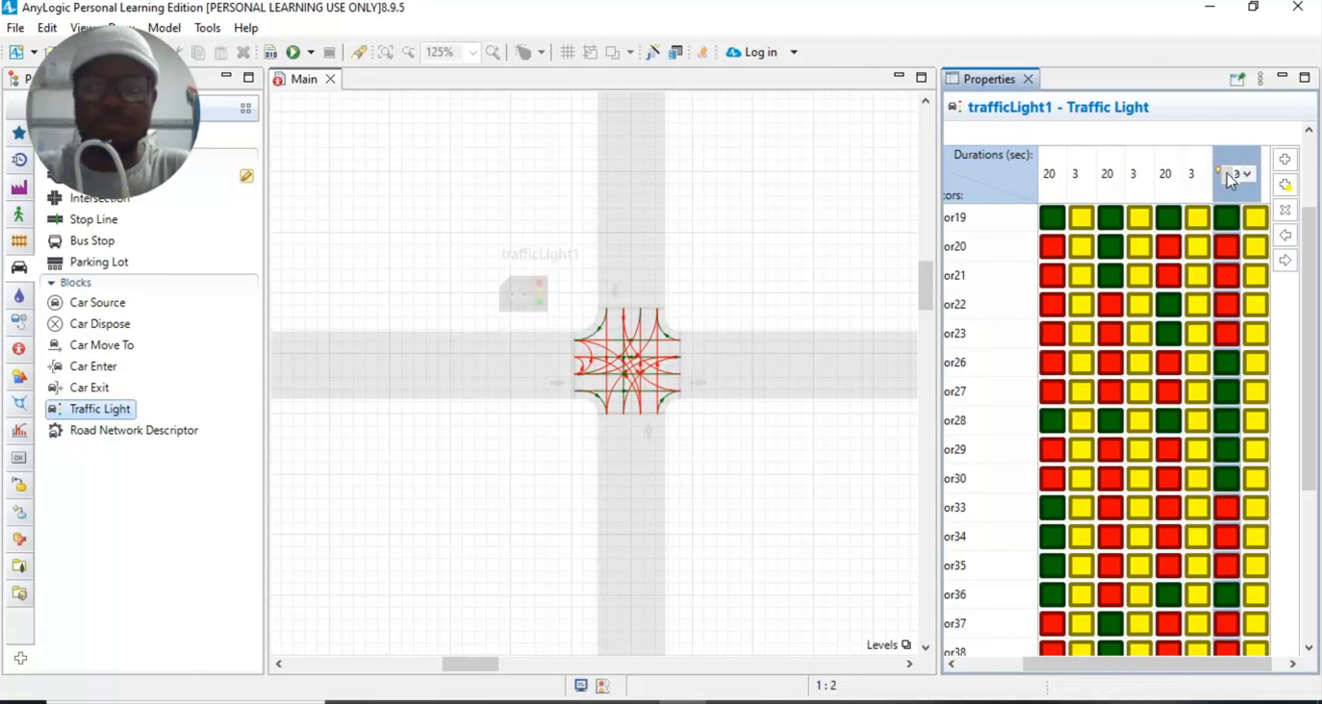
text(20)
key(Return)
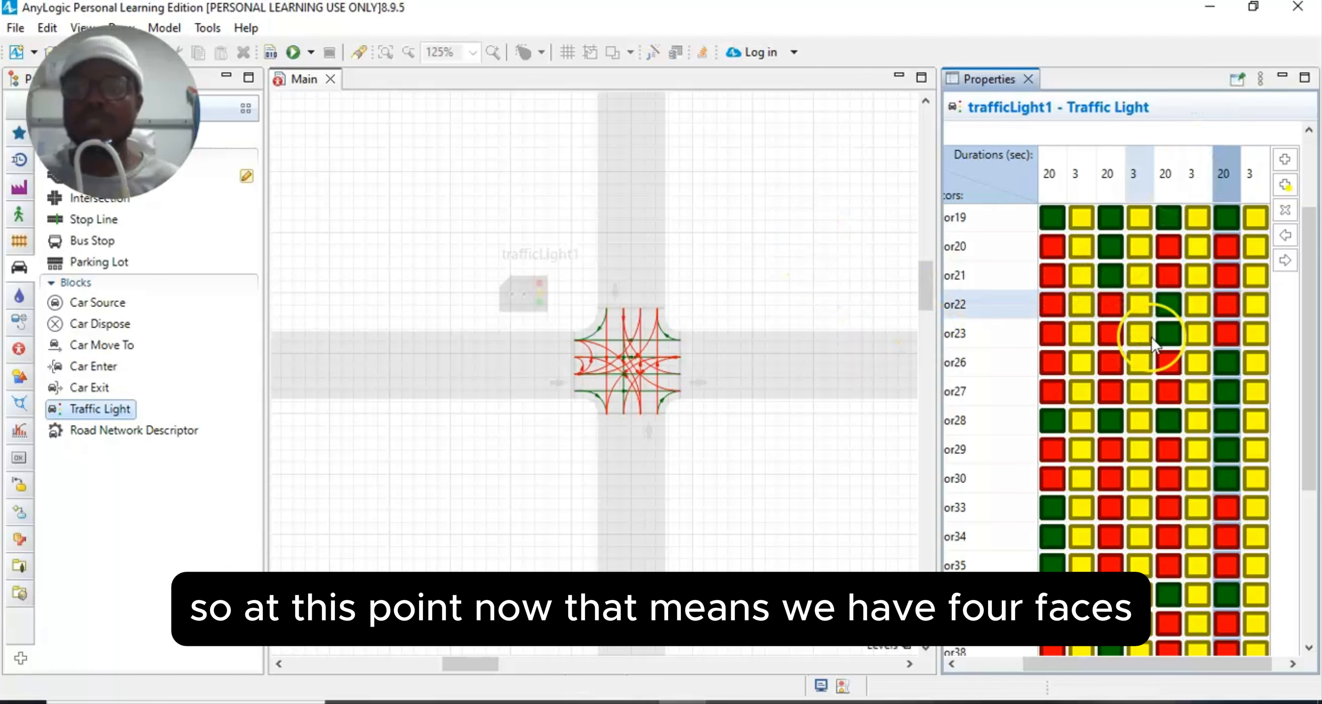
scroll(1163, 317, down, 3)
scroll(1092, 213, up, 5)
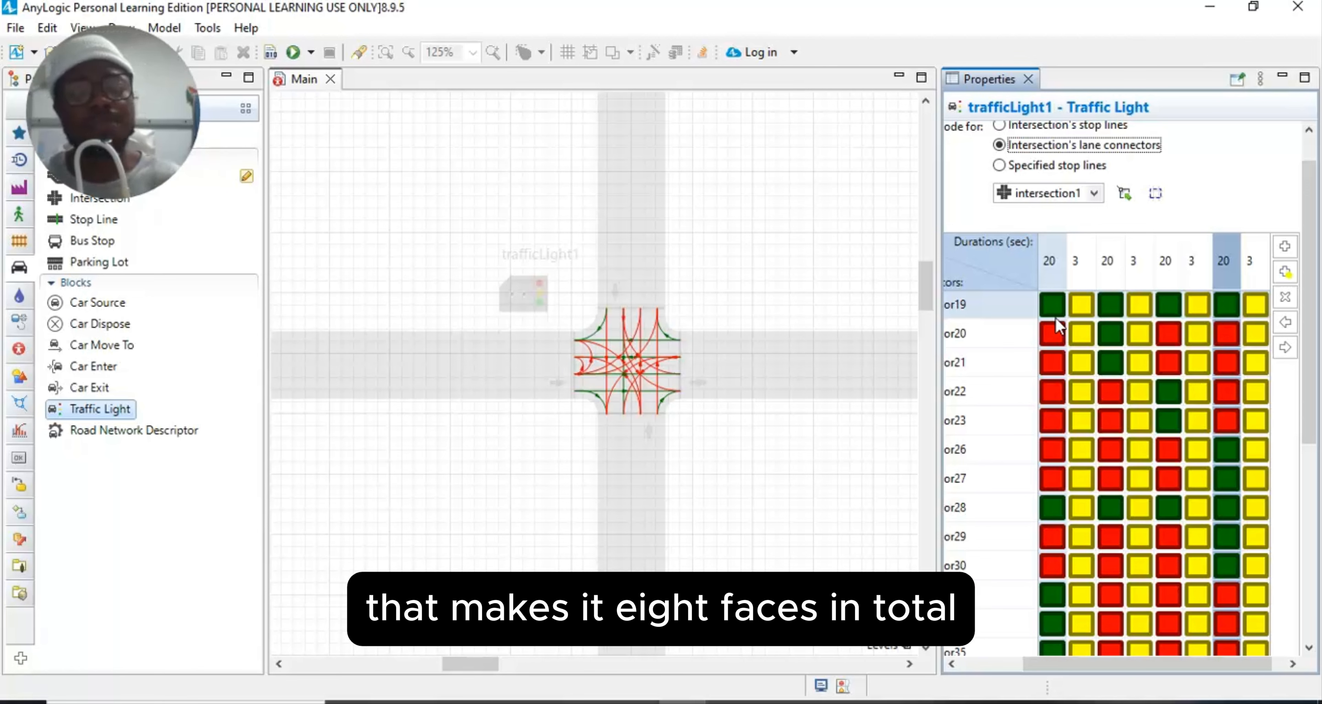
click(1212, 157)
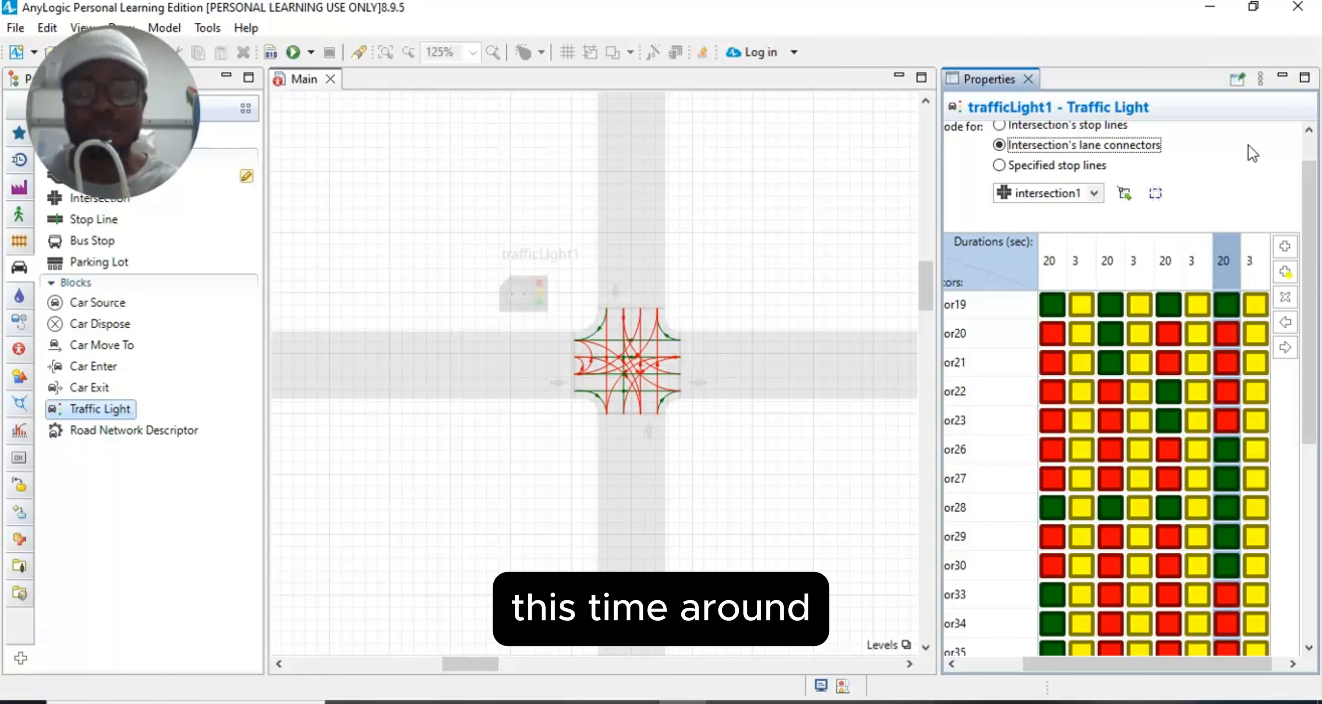
click(1202, 164)
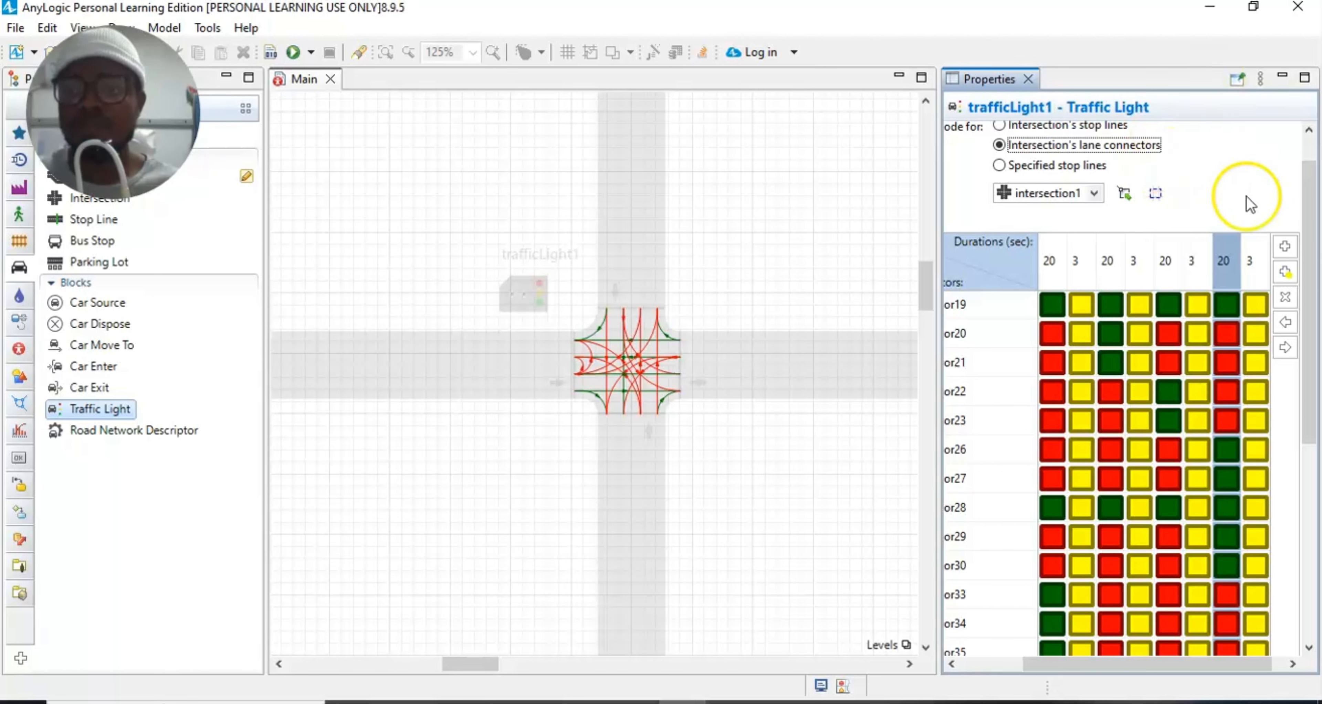
scroll(1239, 197, up, 1)
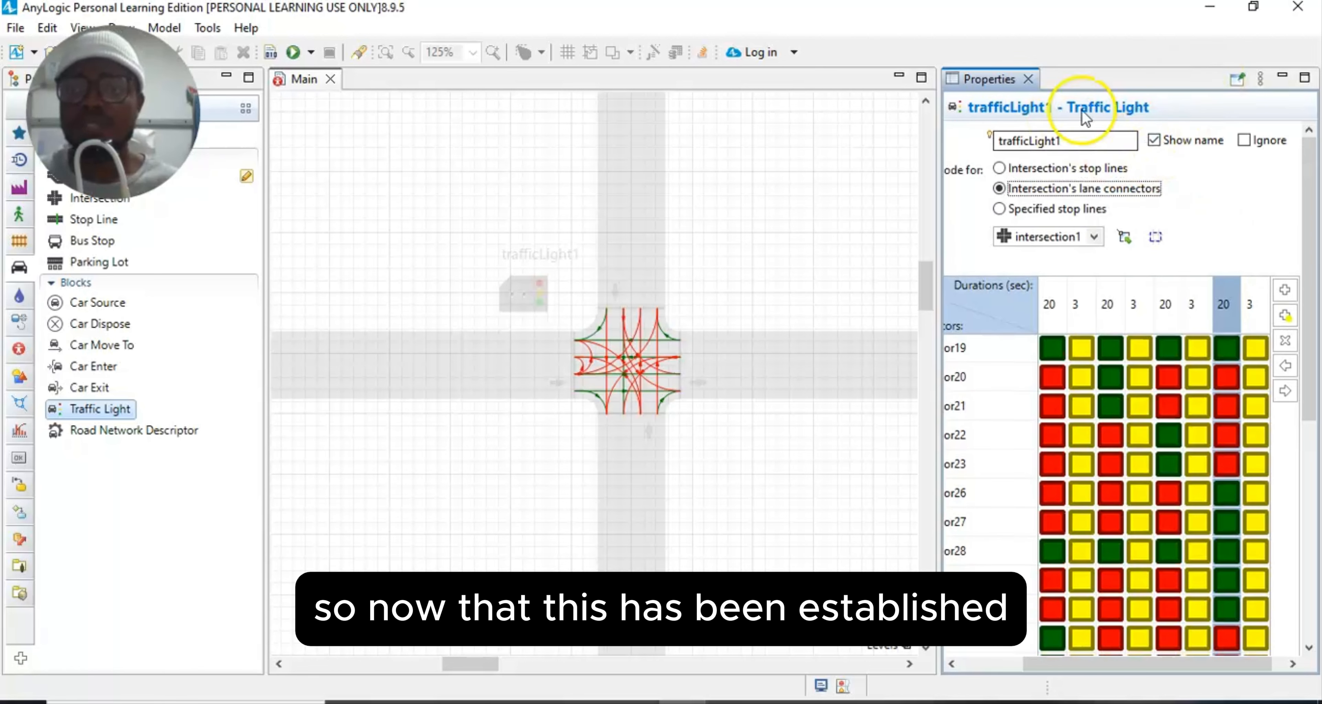
Step: Close the trafficLight1 properties and look over the road network and flowchart on the Main canvas
click(1028, 81)
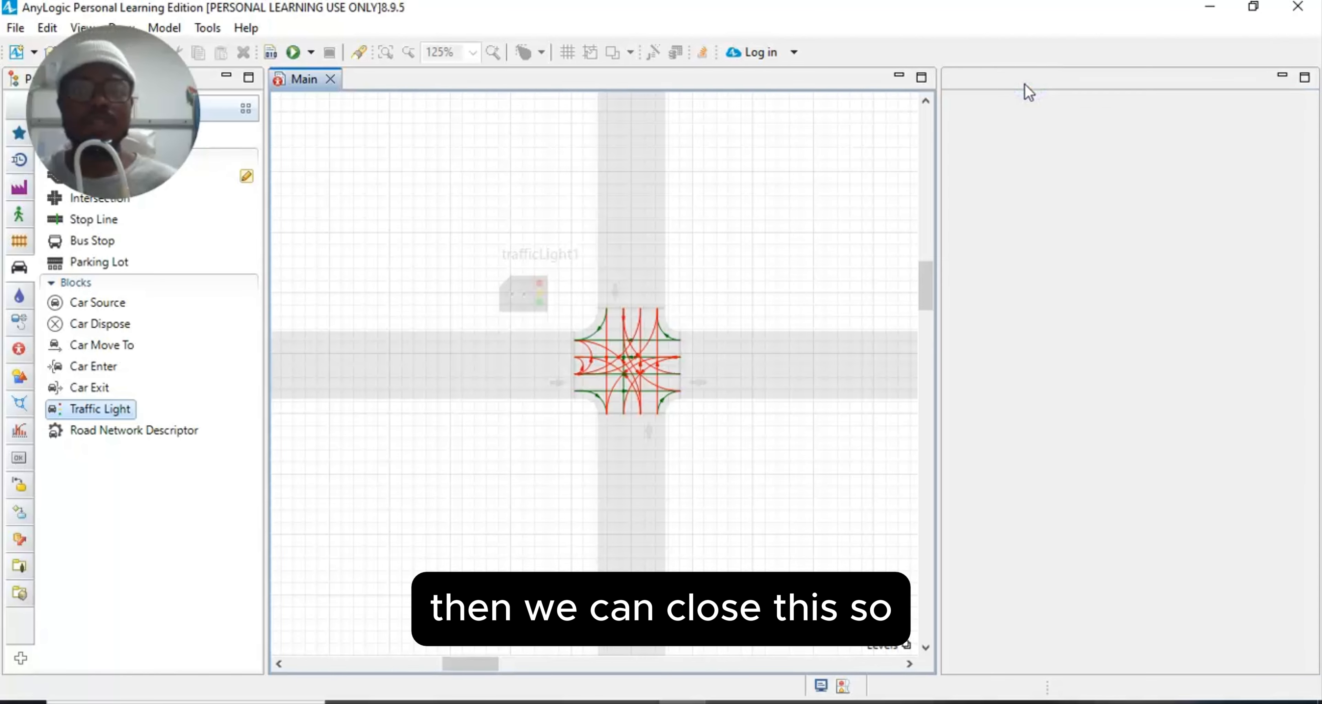
scroll(840, 404, down, 6)
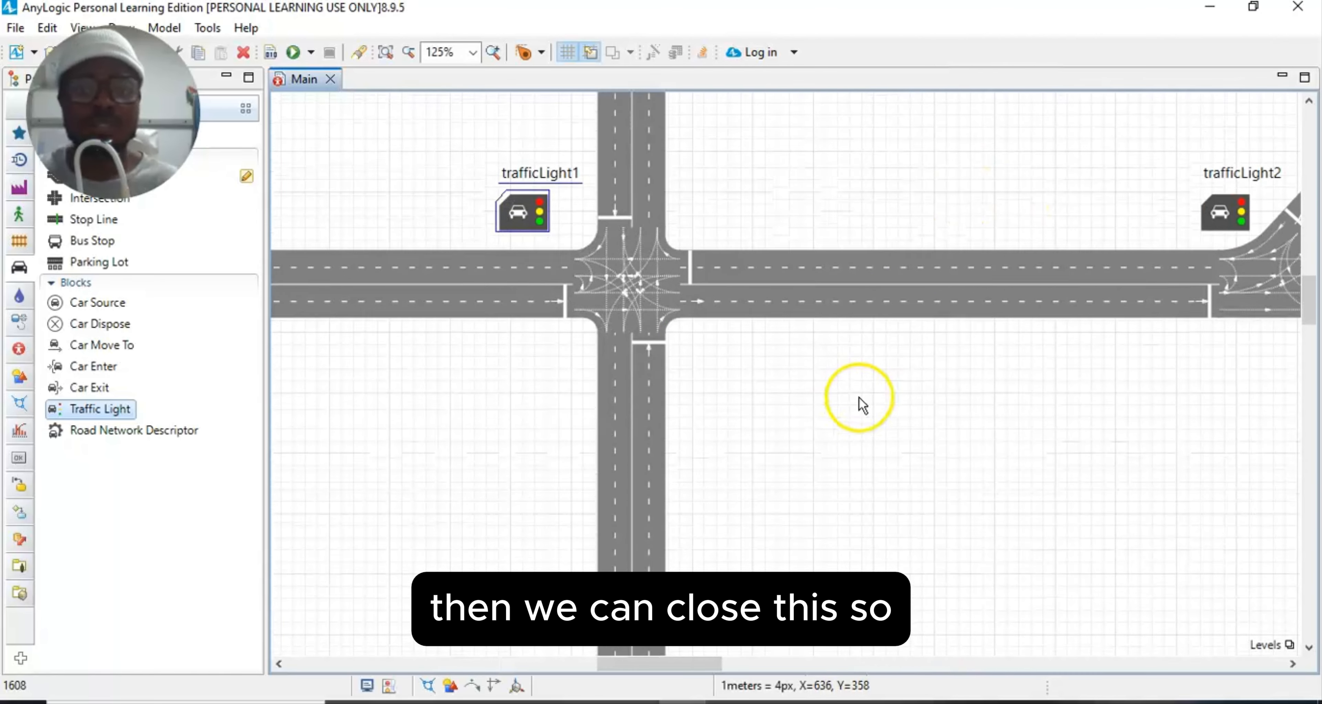
scroll(841, 461, down, 5)
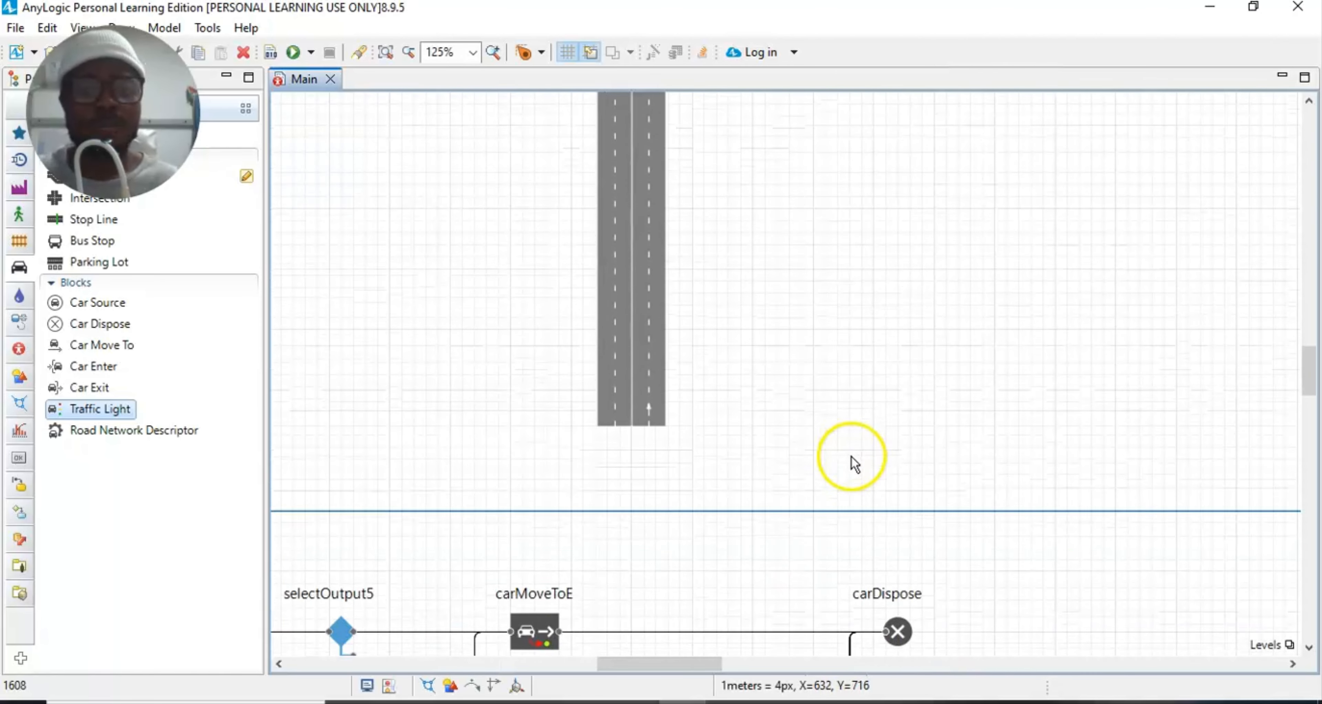
scroll(796, 401, up, 3)
scroll(803, 380, up, 6)
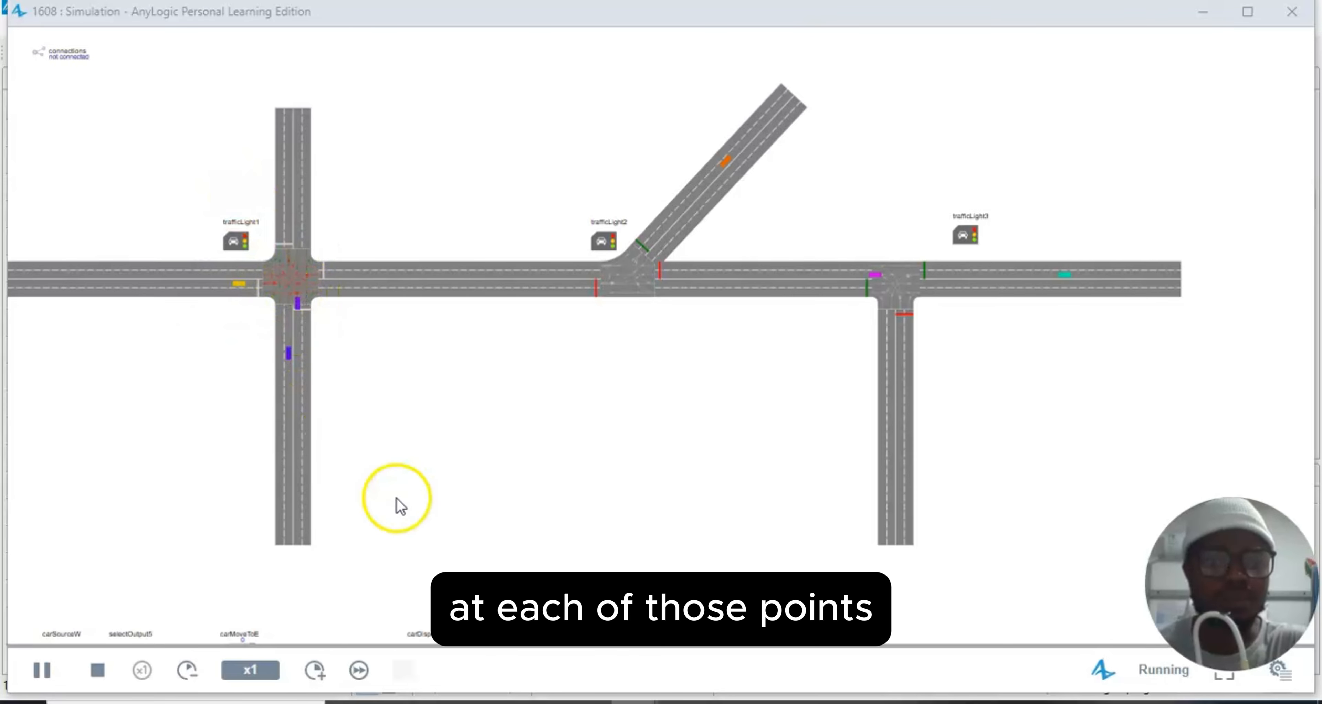
Step: Examine the three intersections and the car flowchart blocks in the running simulation
scroll(408, 558, down, 3)
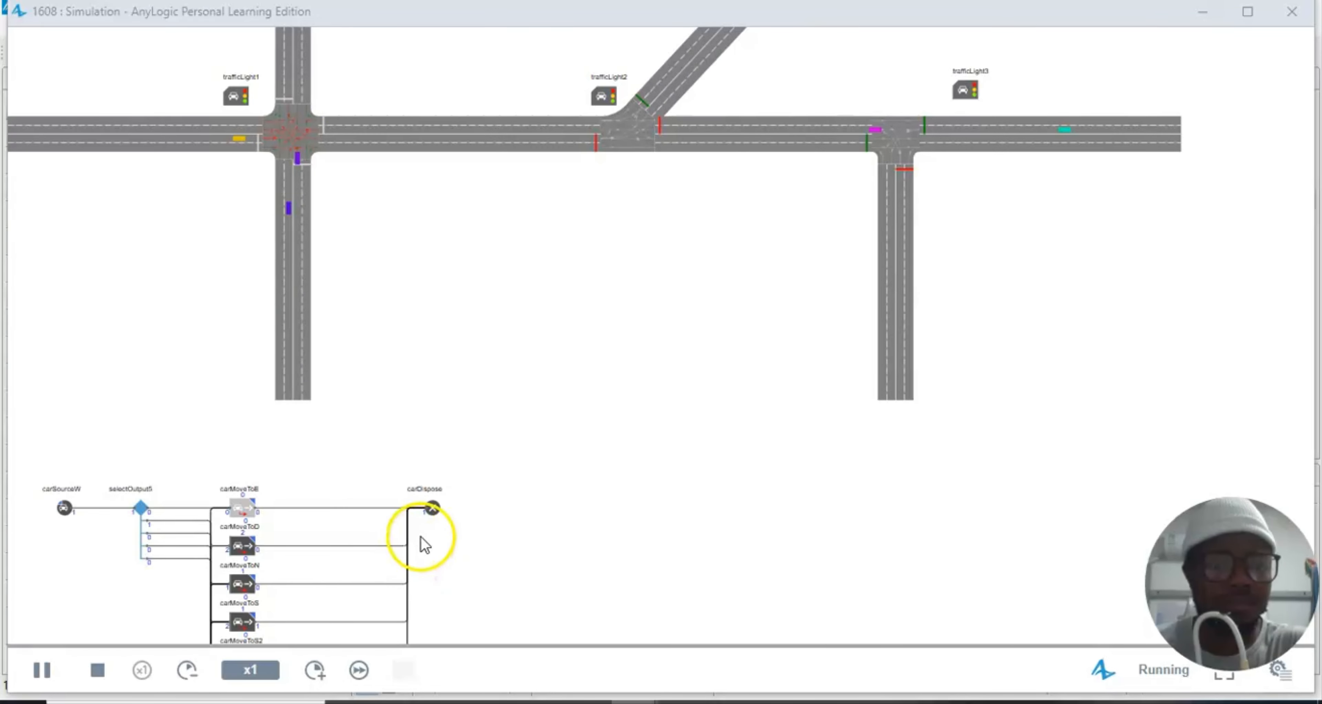
scroll(418, 555, down, 3)
scroll(423, 552, down, 4)
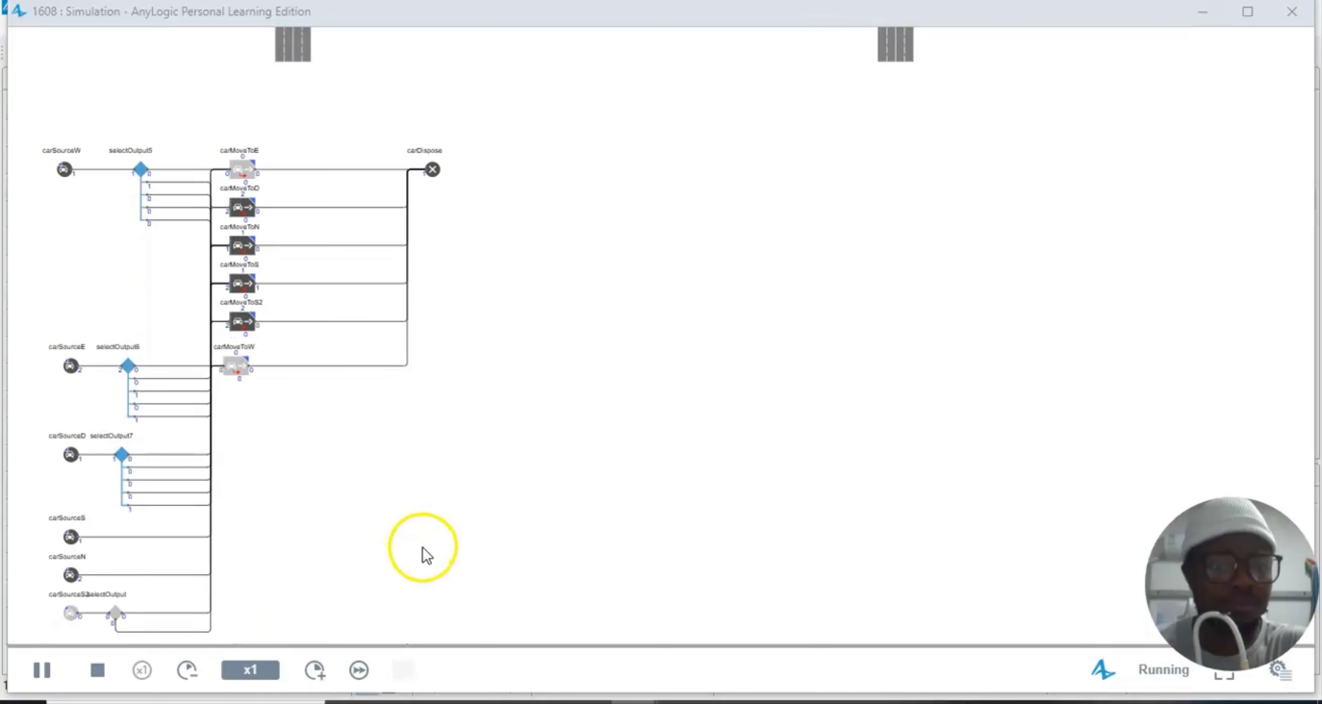
scroll(422, 547, up, 3)
scroll(425, 547, up, 1)
scroll(425, 548, up, 6)
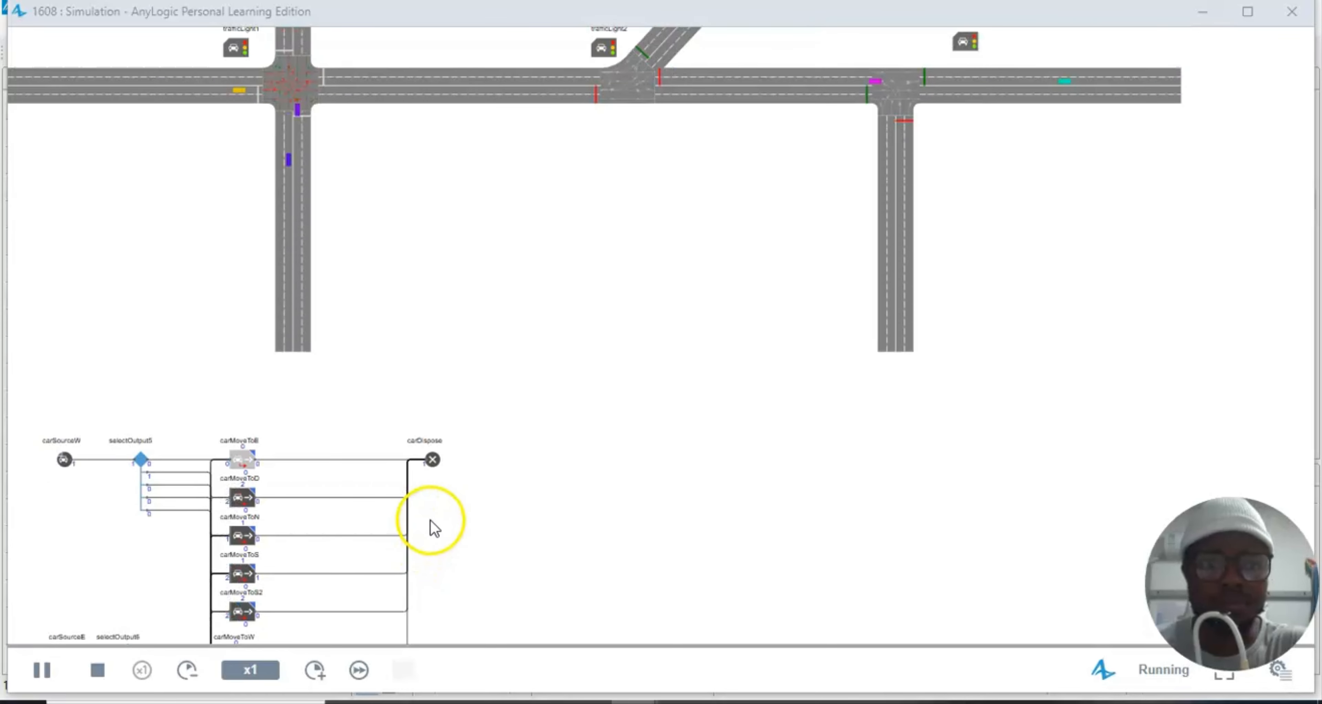
Step: Watch the traffic at the three intersections with the simulation sped up to x5, and close the simulation window and console
scroll(570, 428, up, 2)
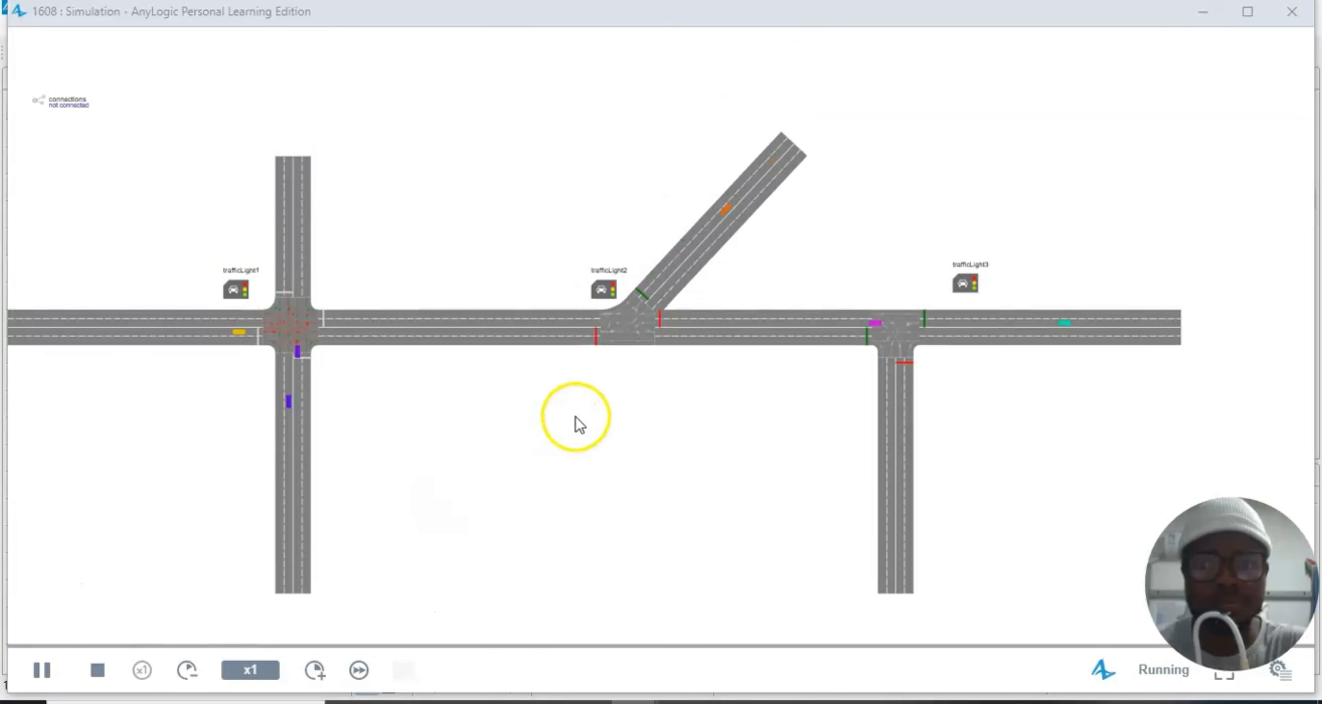
scroll(538, 480, down, 2)
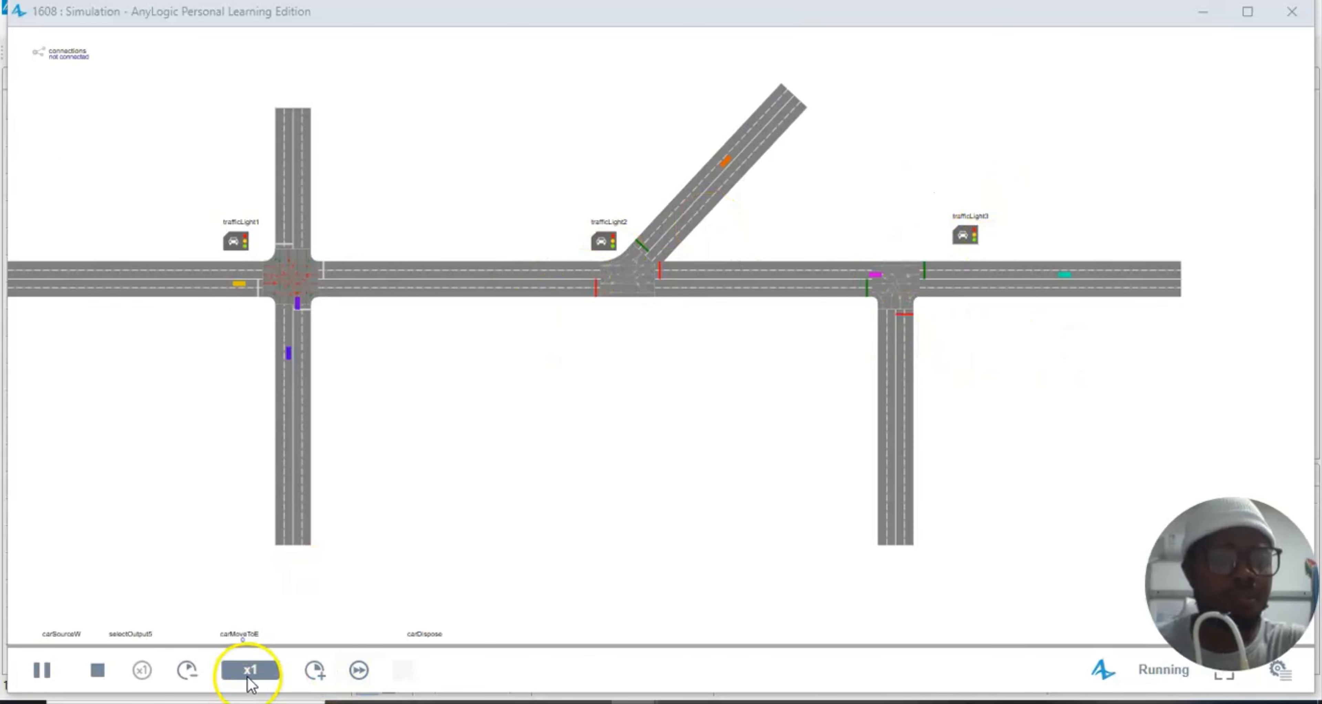
click(316, 668)
click(318, 669)
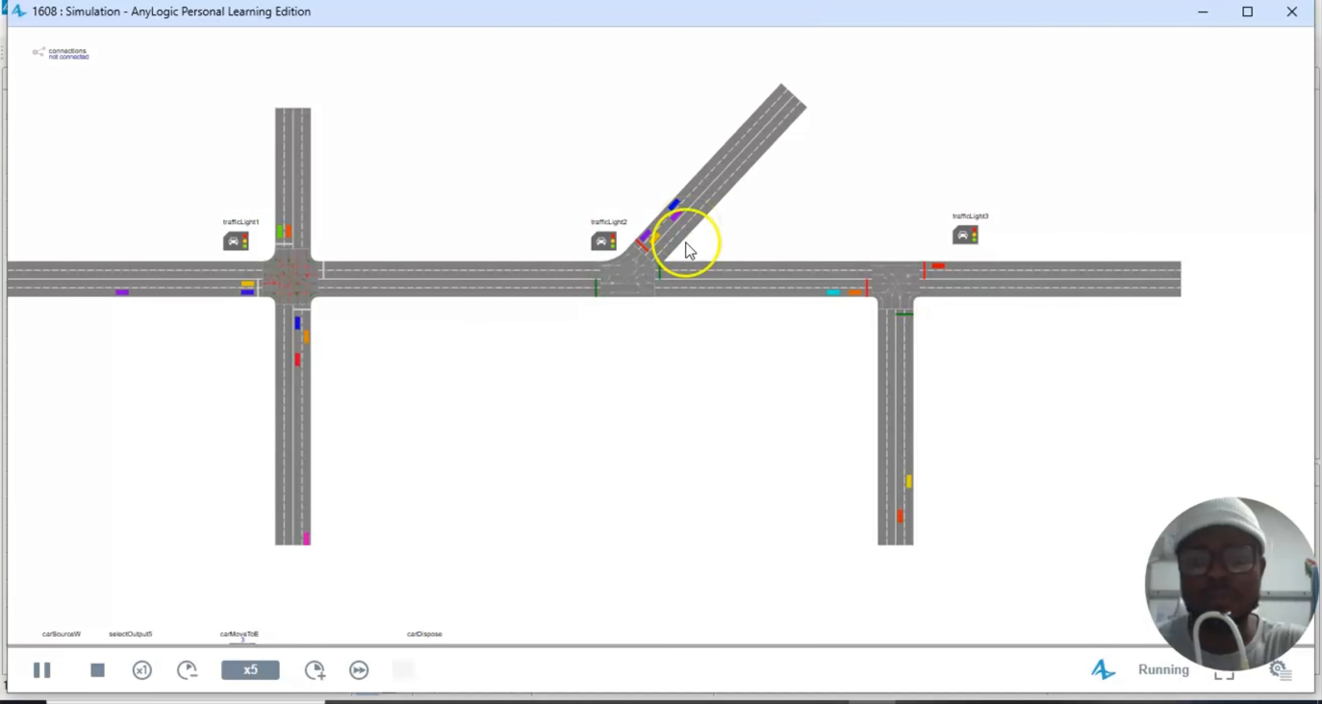
click(1291, 11)
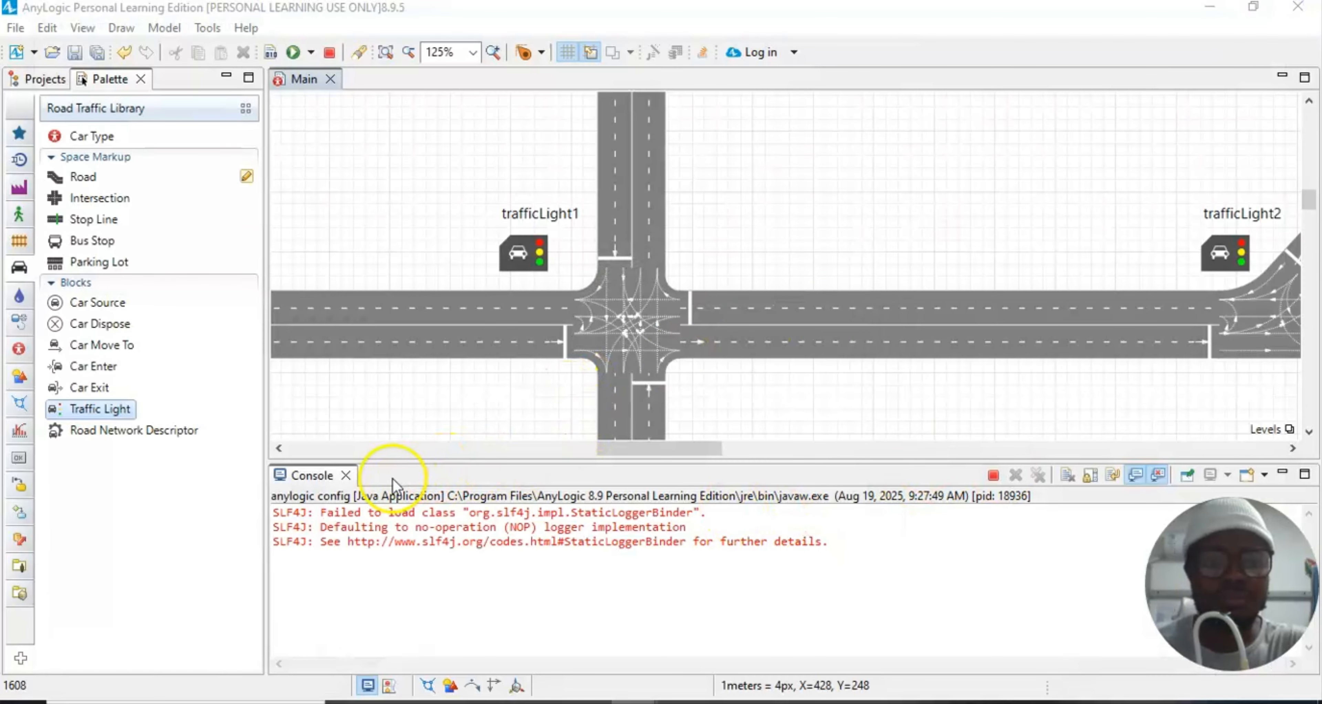
click(345, 475)
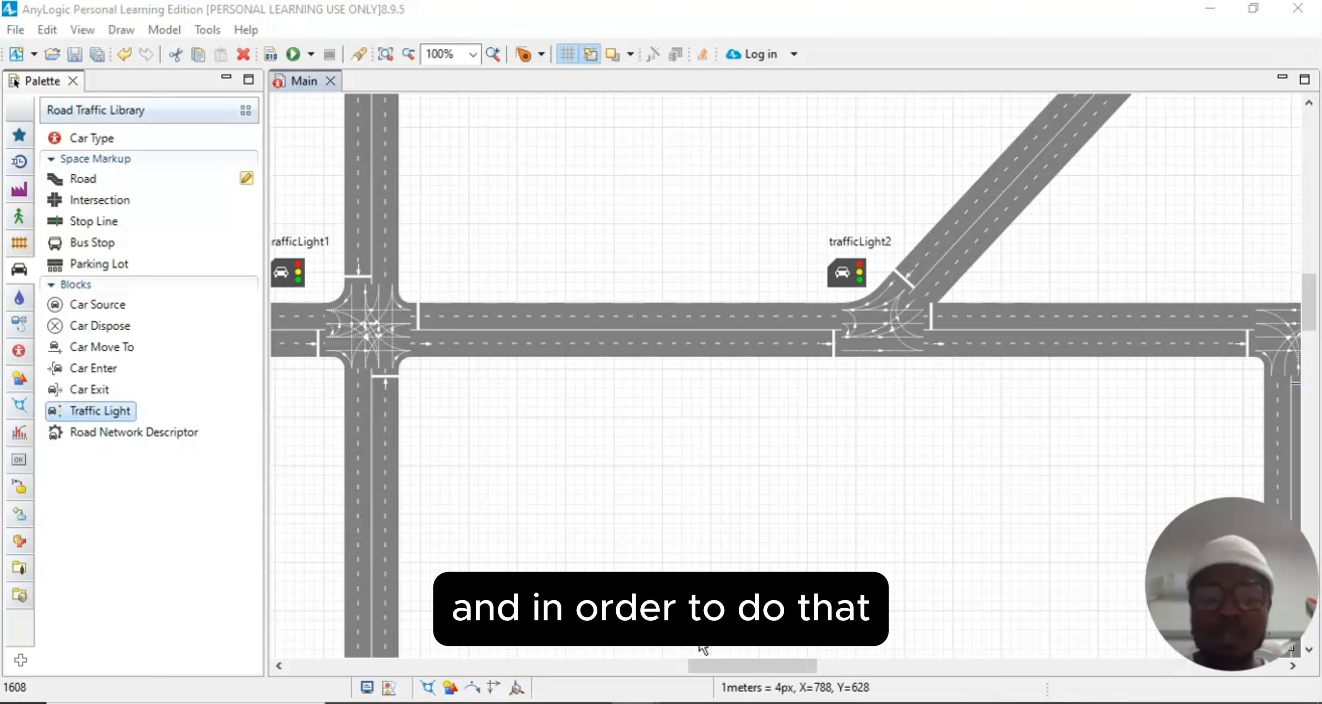
Step: Open the properties of the carSourceW block in the Main flowchart
click(656, 588)
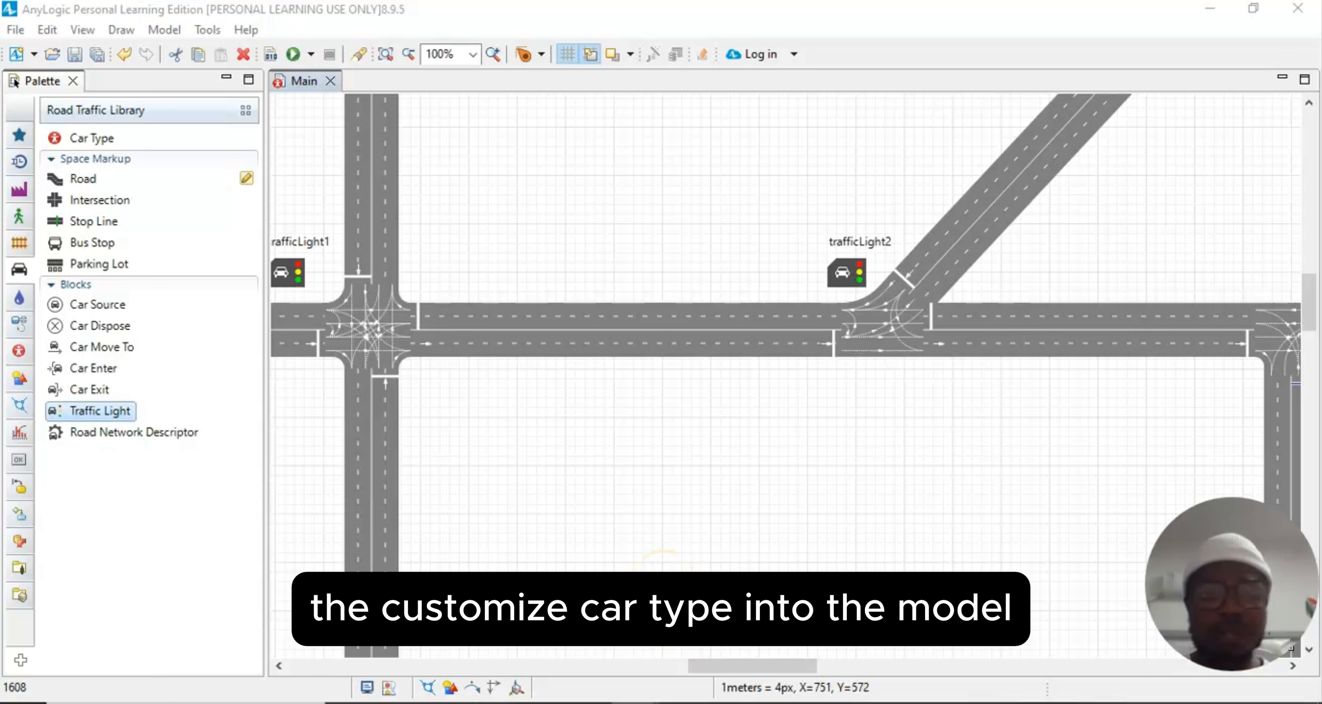
scroll(893, 539, down, 3)
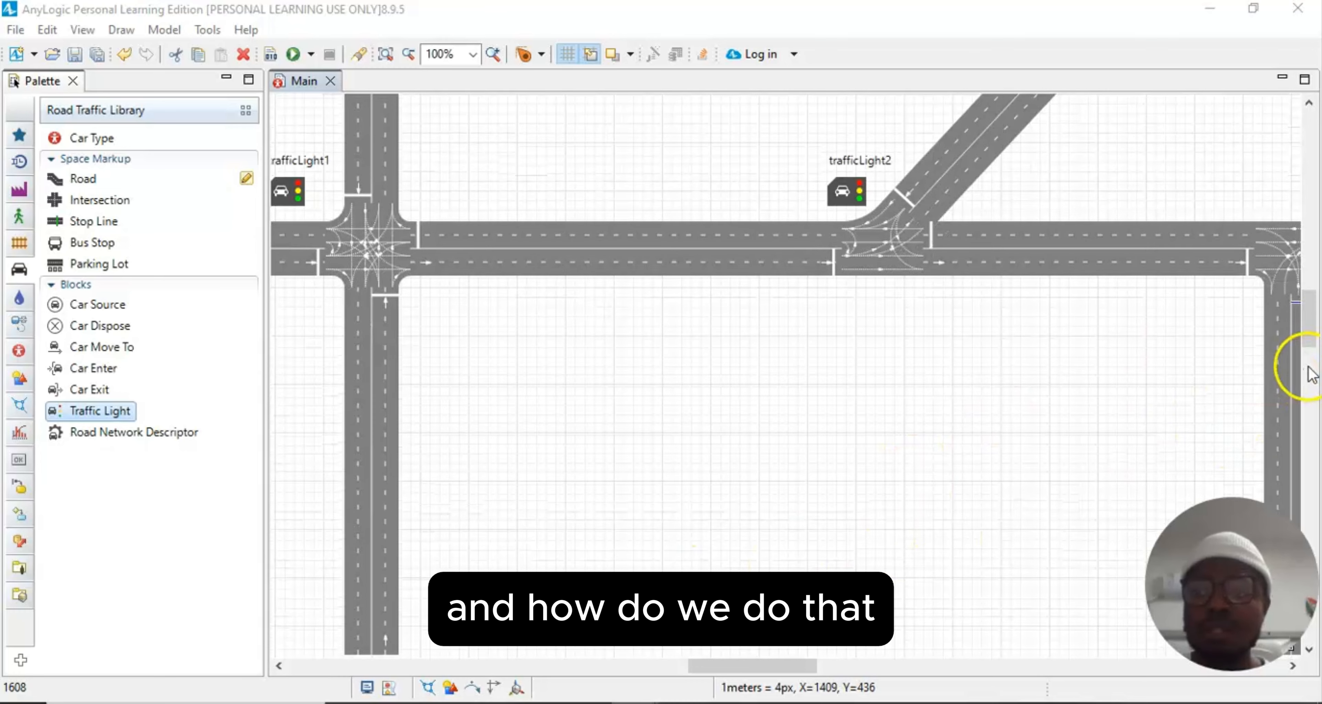
drag(1311, 339, 1307, 508)
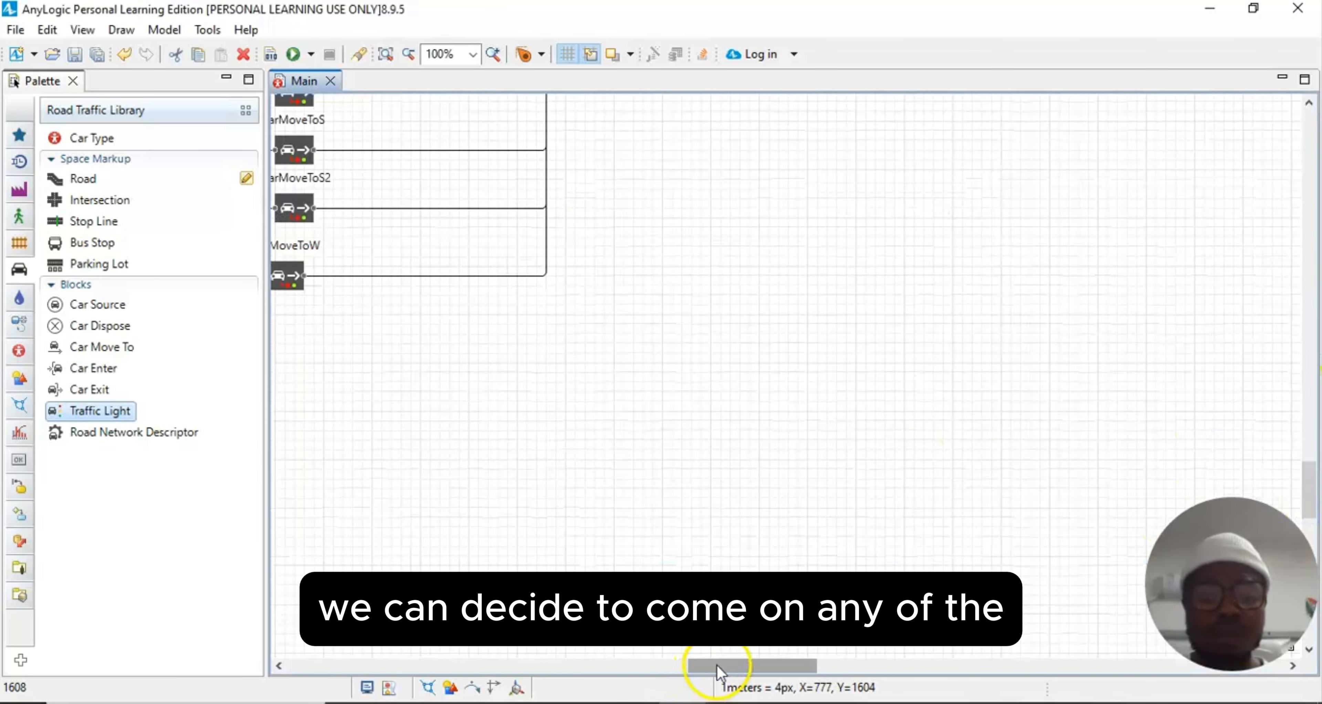
drag(677, 666, 533, 663)
scroll(768, 429, up, 10)
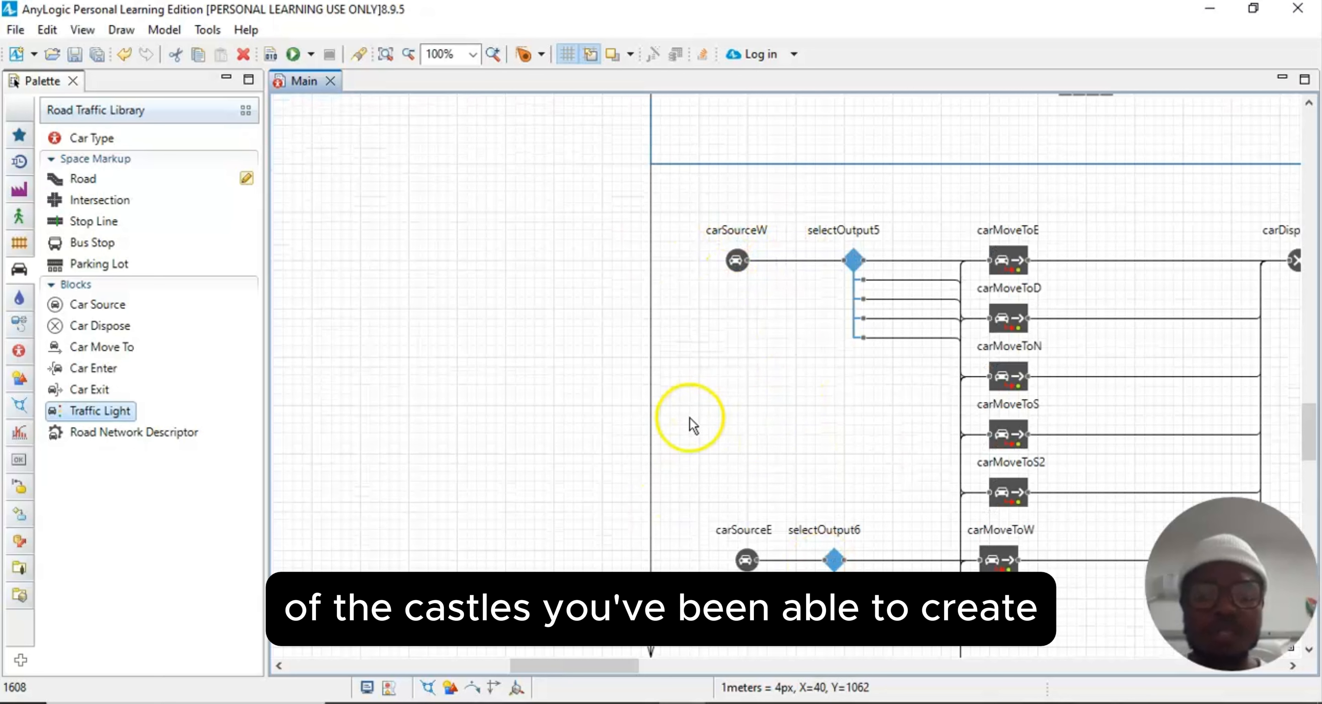
click(739, 263)
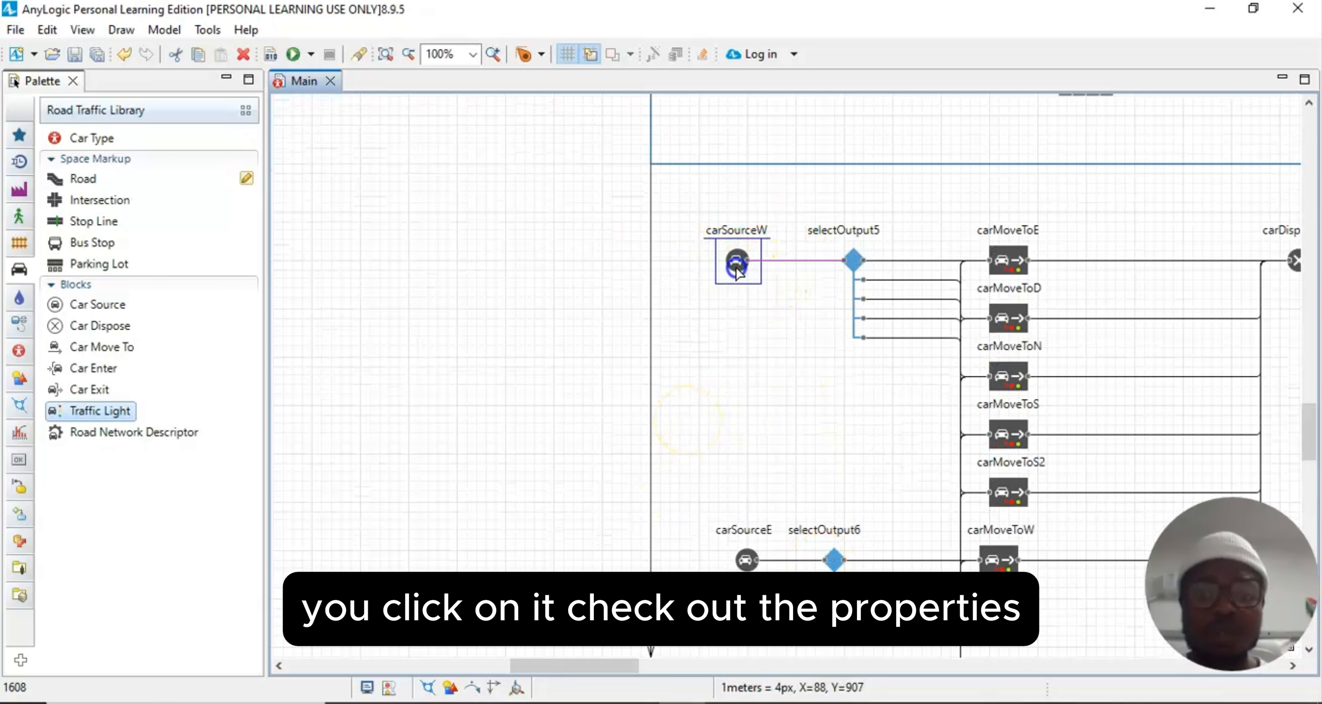
click(82, 29)
click(103, 70)
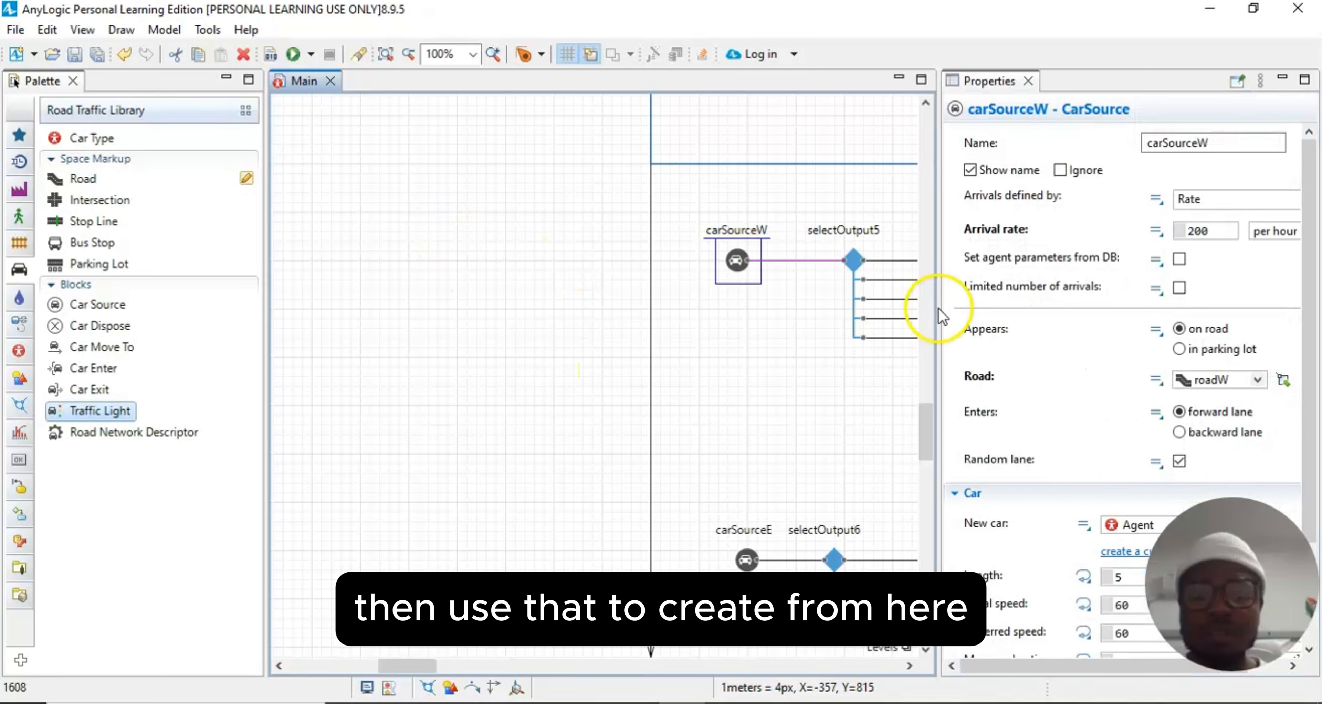
Step: Define a custom car type named Car for carSourceW from scratch, with the 3D Car animation
click(1118, 553)
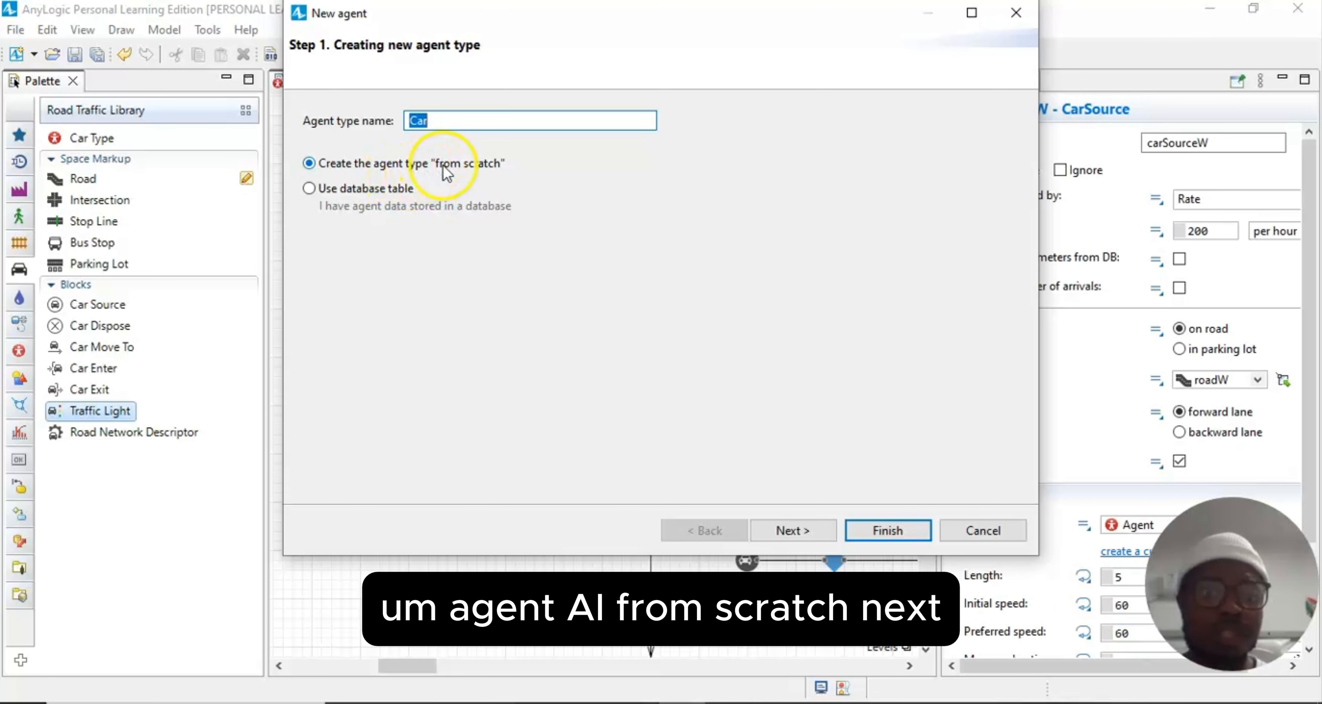
click(784, 524)
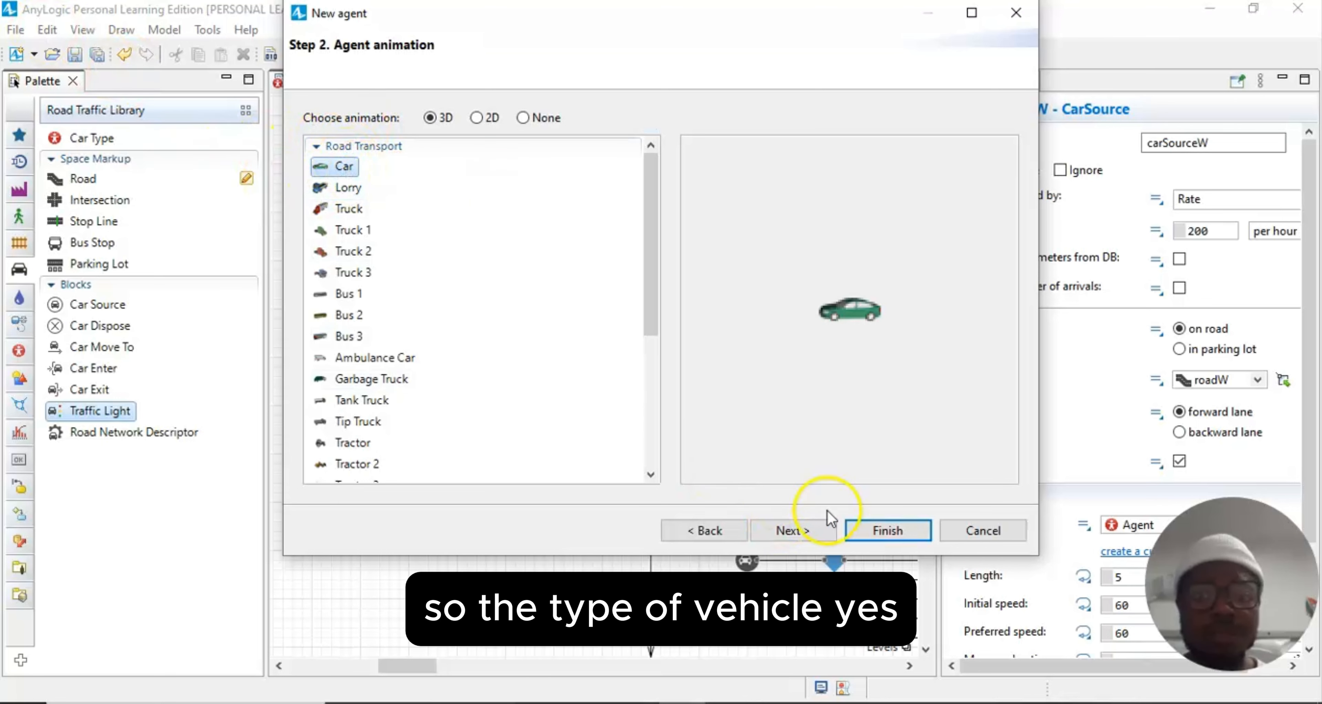
click(784, 530)
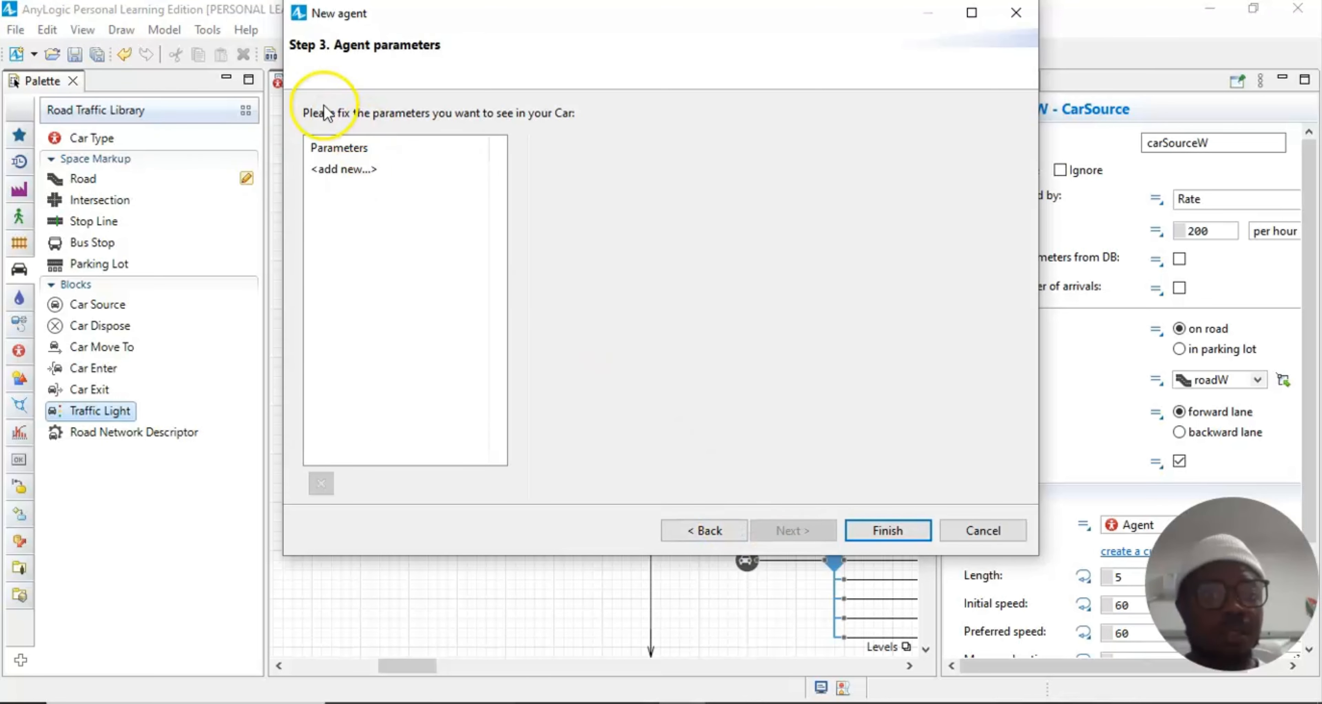
Step: Add a startTime parameter of type double with default value time() to the Car type and finish creating it
click(344, 172)
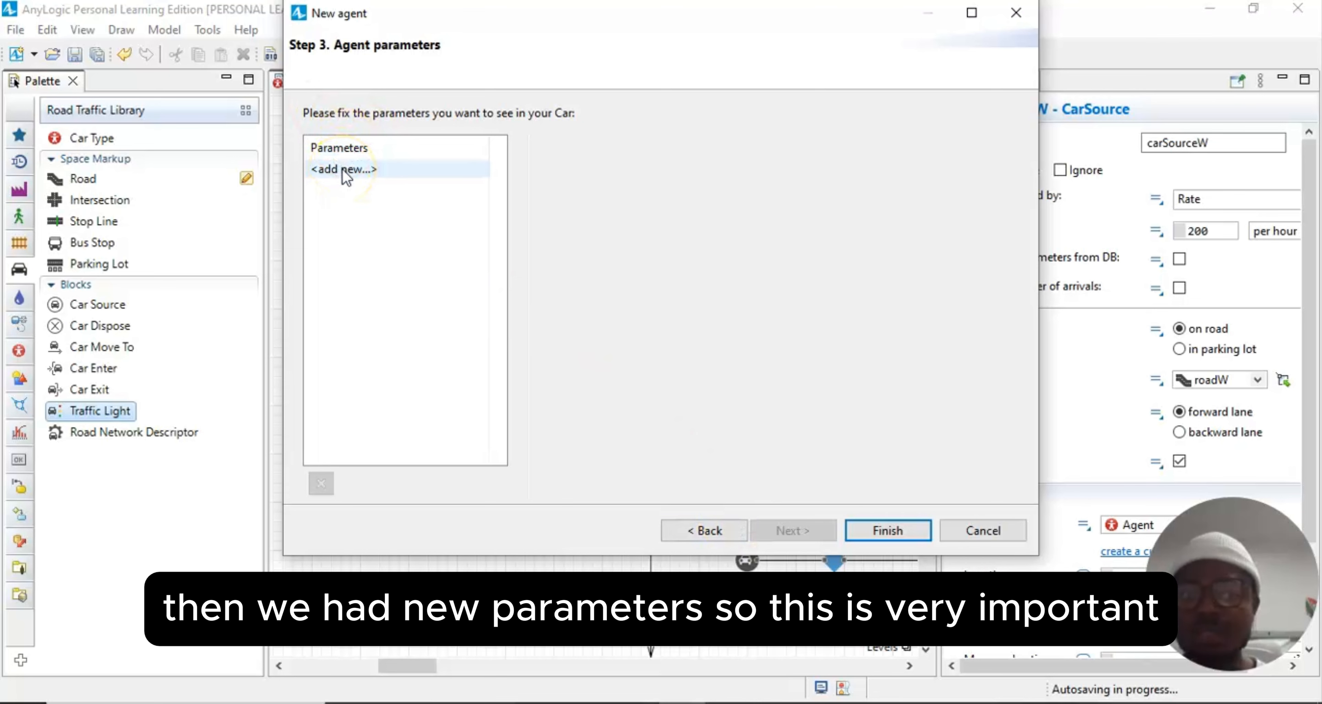
click(343, 172)
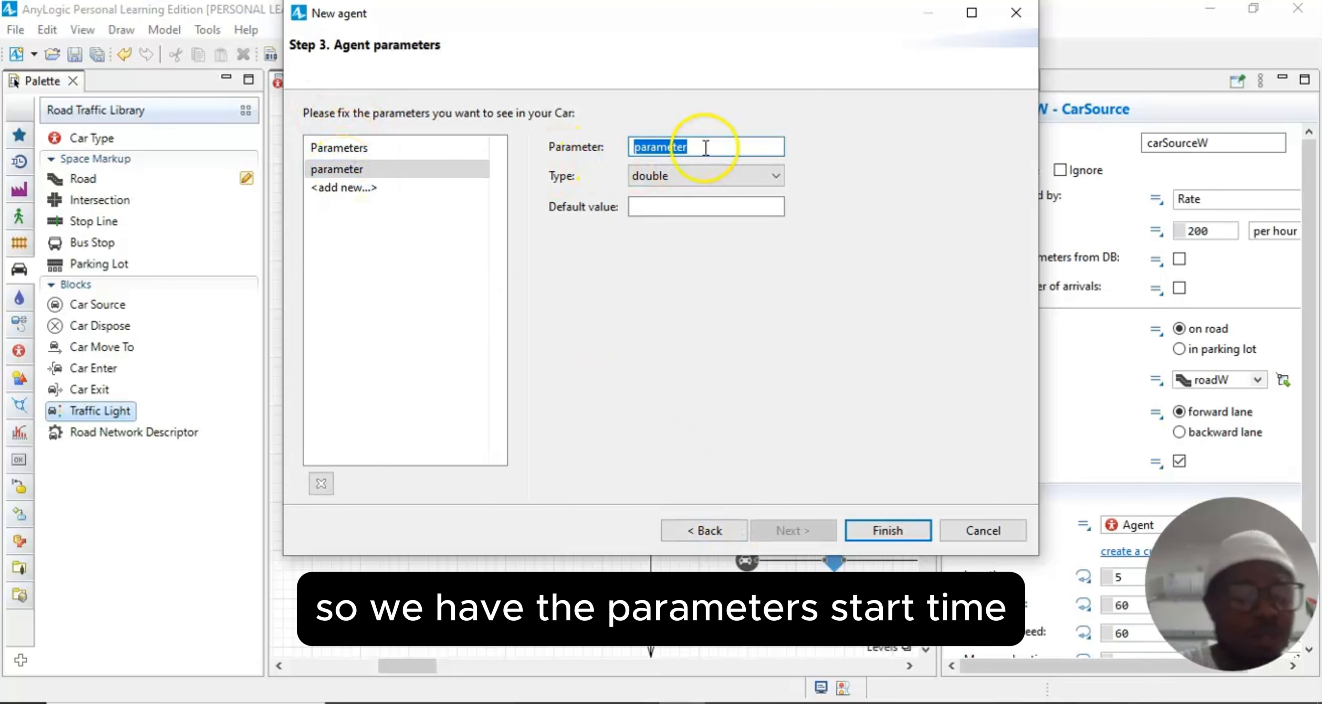
text(startTime)
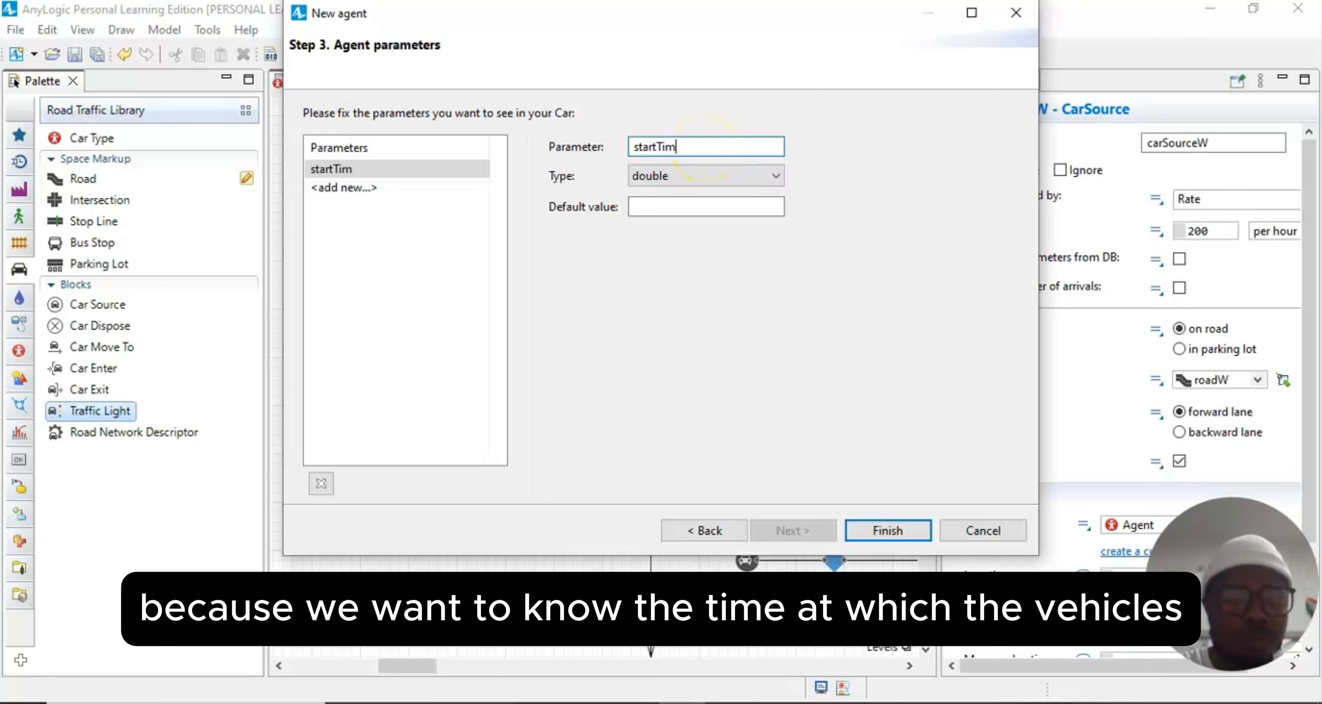
click(745, 206)
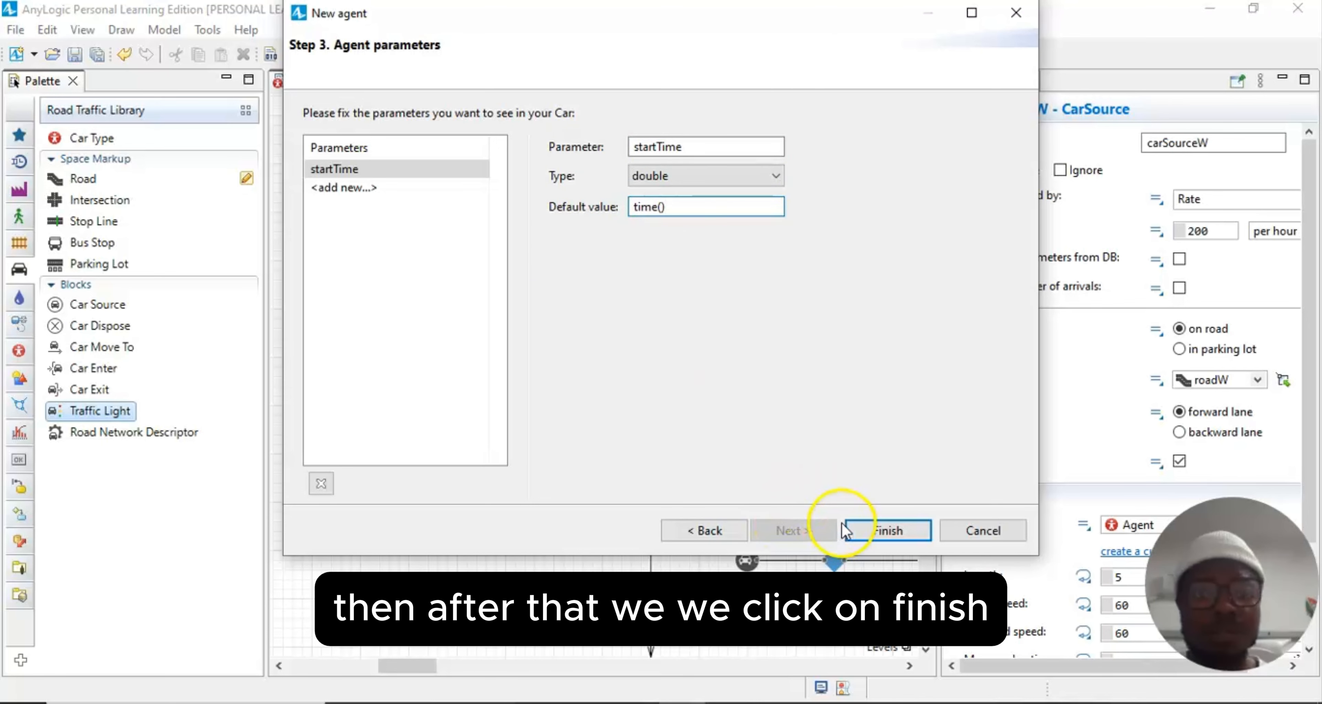
click(866, 531)
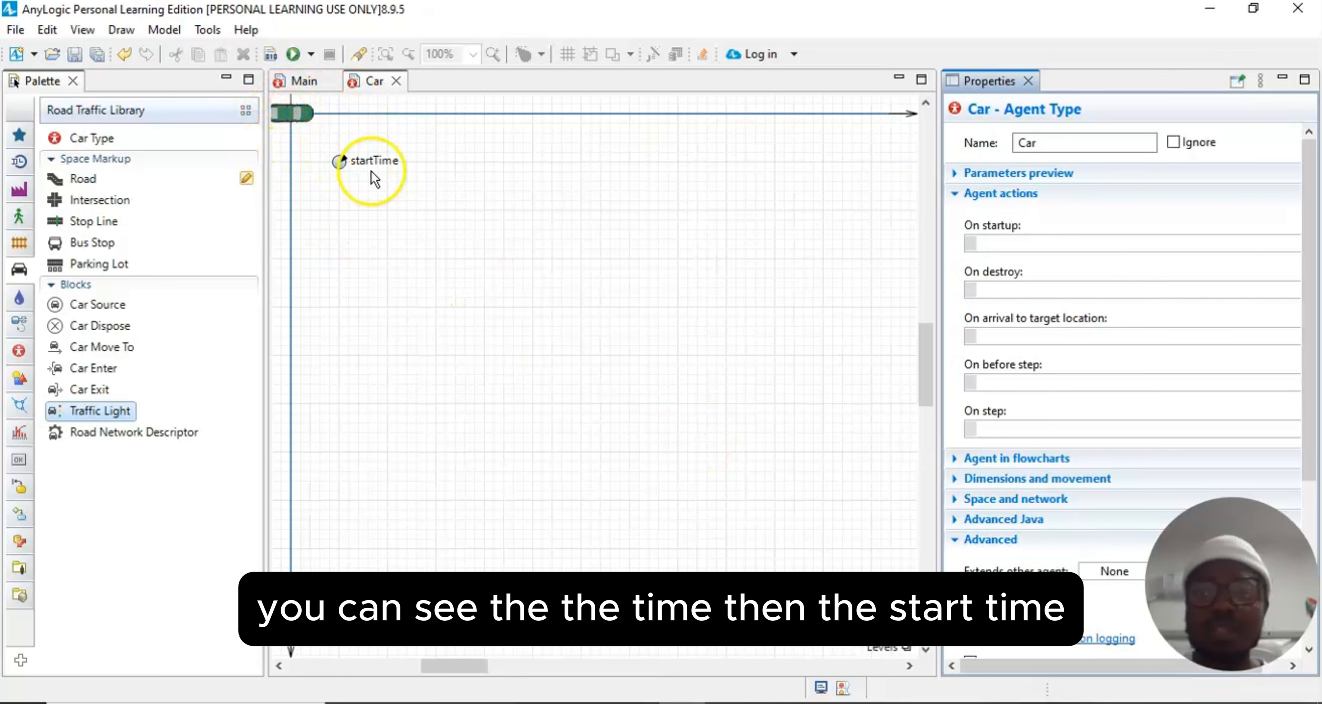
Step: Close the Car agent type's properties and look over its canvas with the car shape and the startTime parameter
click(1029, 80)
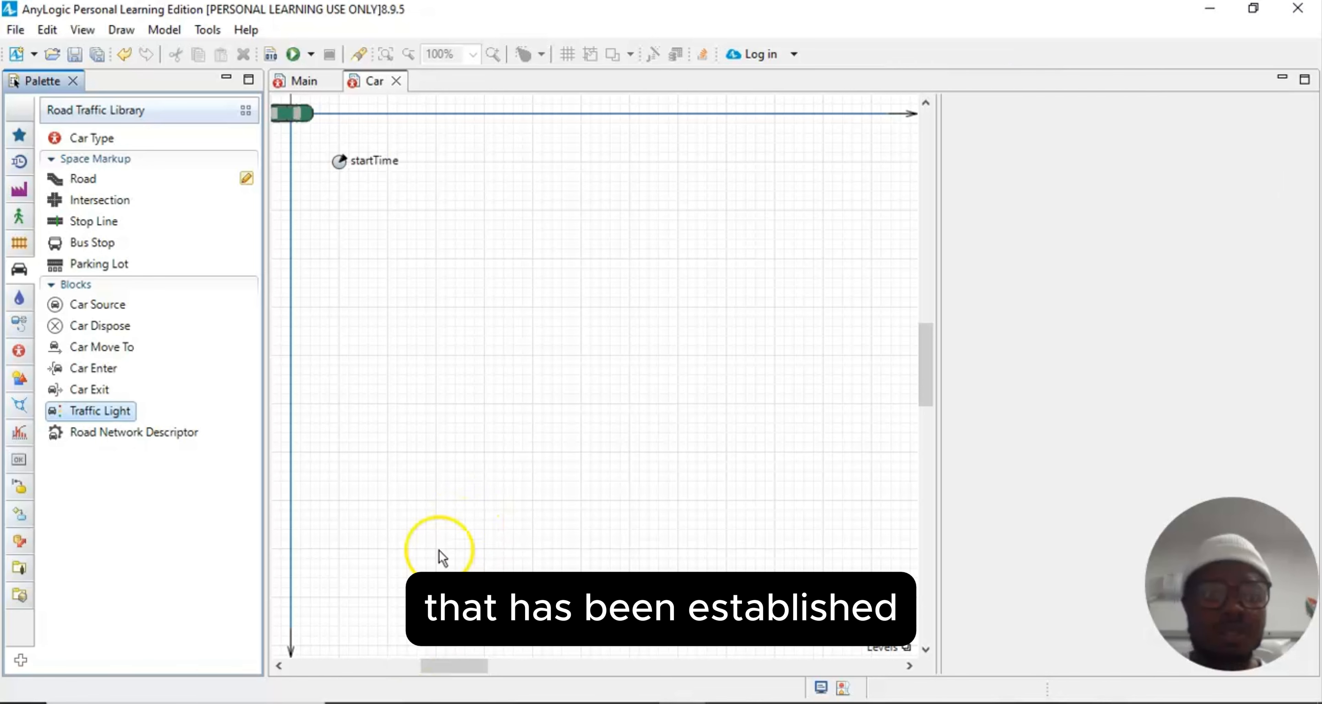
drag(605, 666, 576, 666)
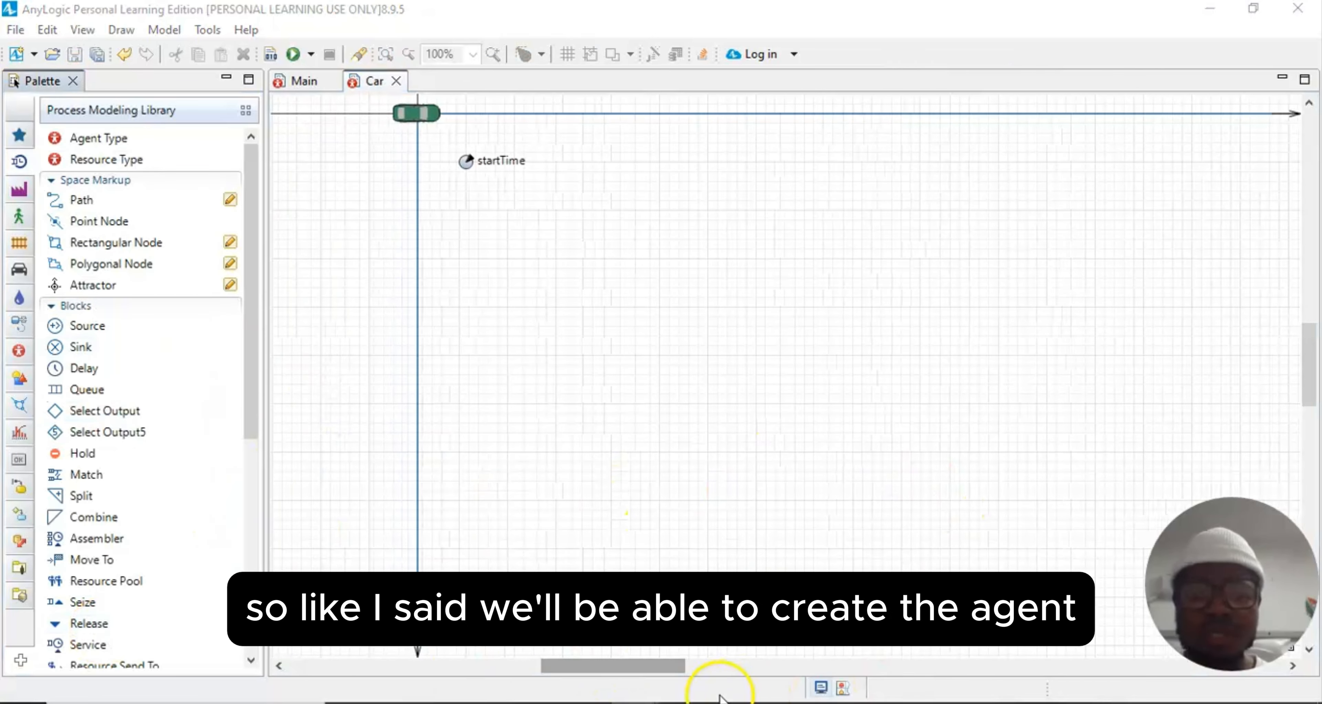
click(735, 667)
drag(620, 662, 673, 683)
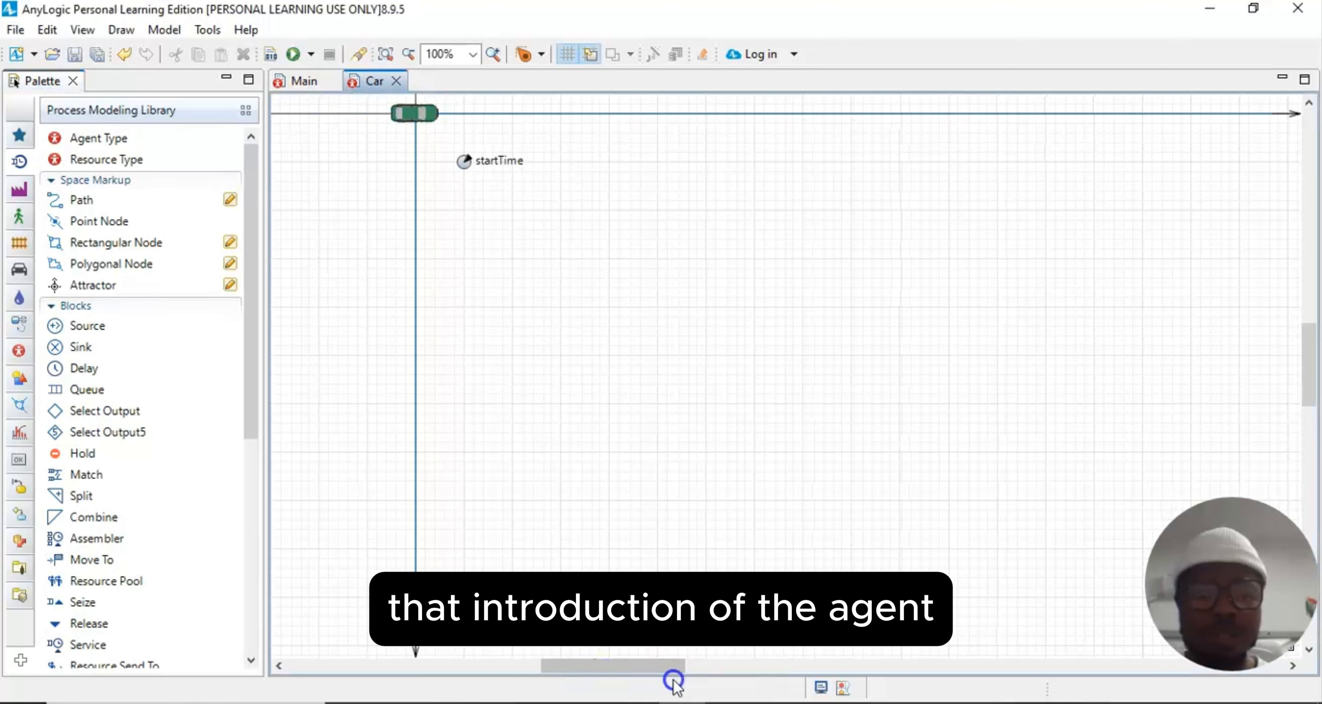
Step: Start adding a population of agents named cars to Main, based on the existing Car agent type
click(23, 354)
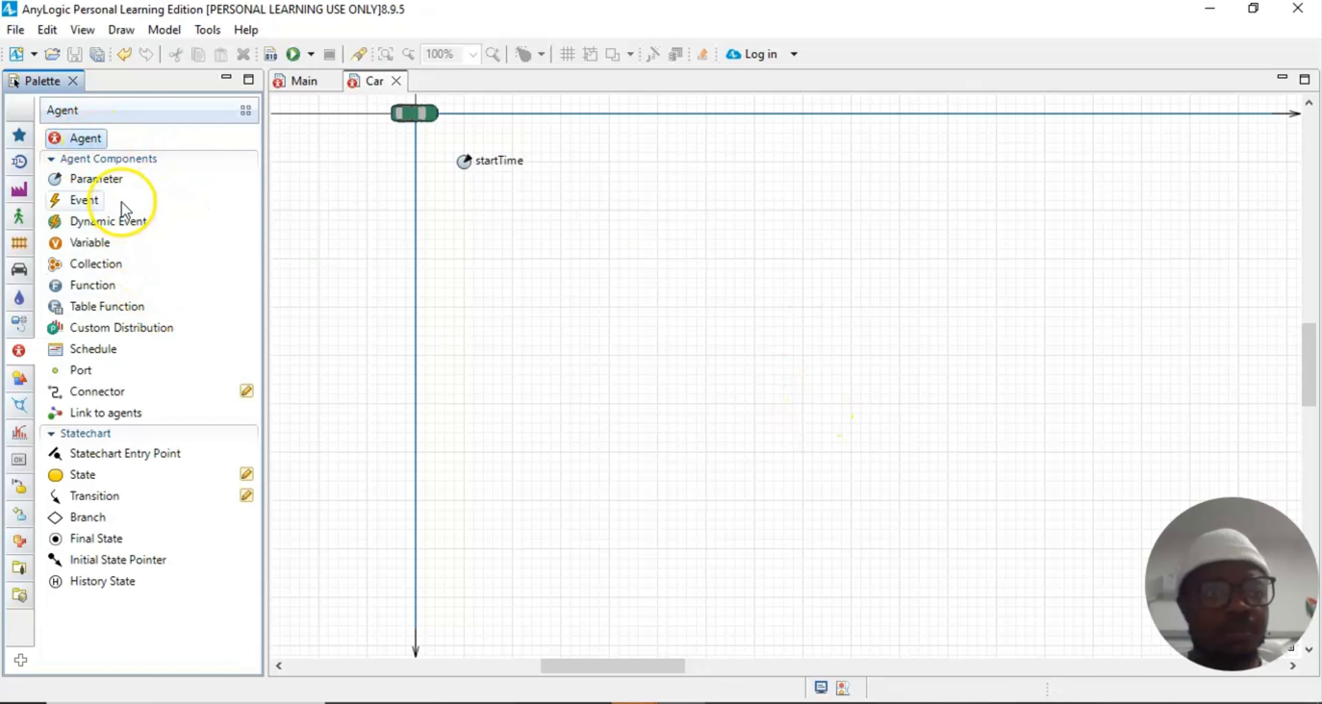
click(91, 139)
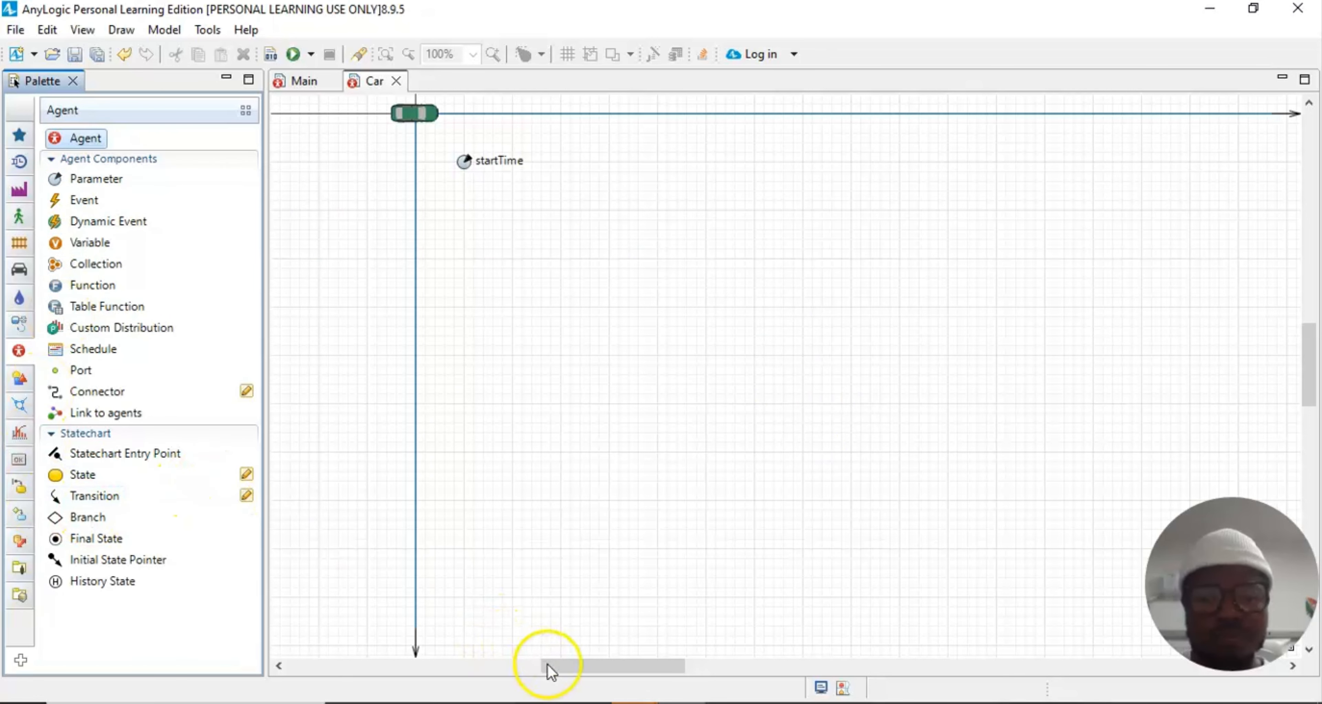
mouse_move(548, 667)
mouse_down()
mouse_move(638, 667)
mouse_move(530, 667)
mouse_up()
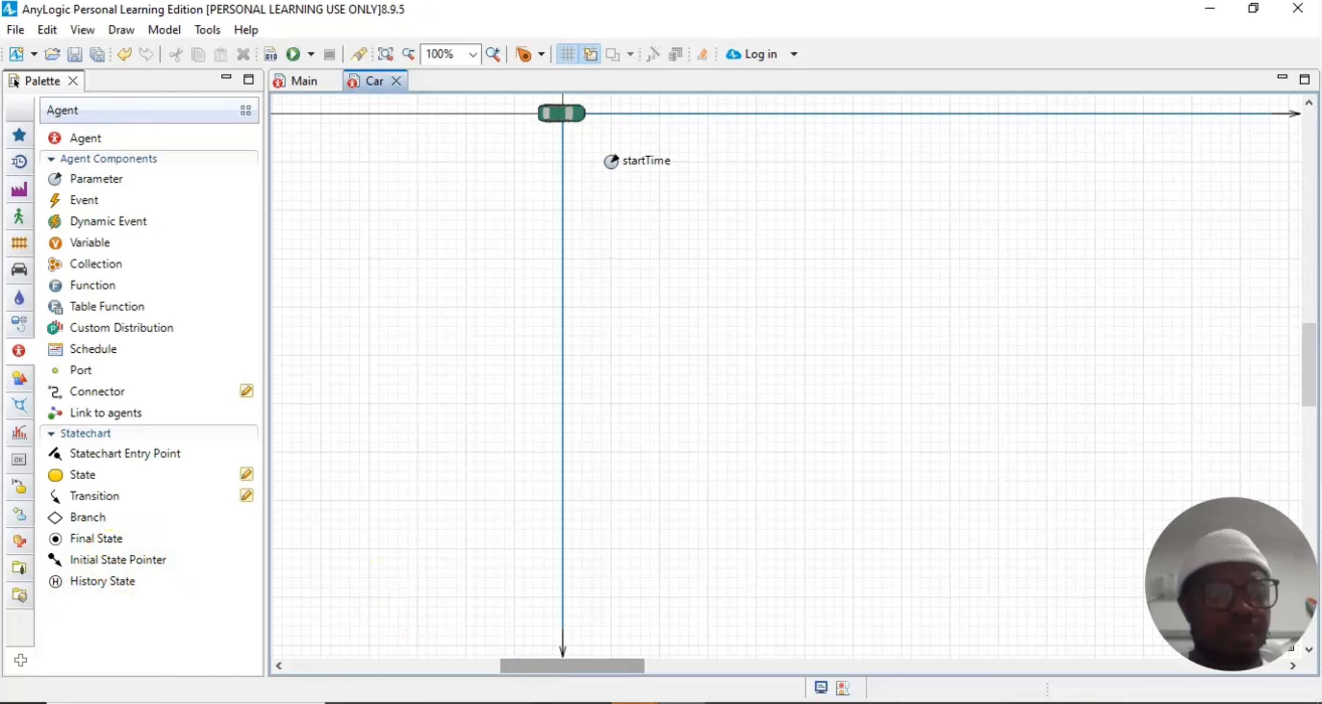
click(303, 81)
mouse_move(84, 139)
mouse_down()
mouse_move(975, 416)
mouse_move(1069, 415)
mouse_move(968, 353)
mouse_move(1037, 417)
mouse_move(893, 465)
mouse_move(27, 335)
mouse_move(73, 169)
mouse_move(19, 301)
mouse_move(98, 187)
mouse_move(138, 153)
mouse_move(102, 144)
mouse_up()
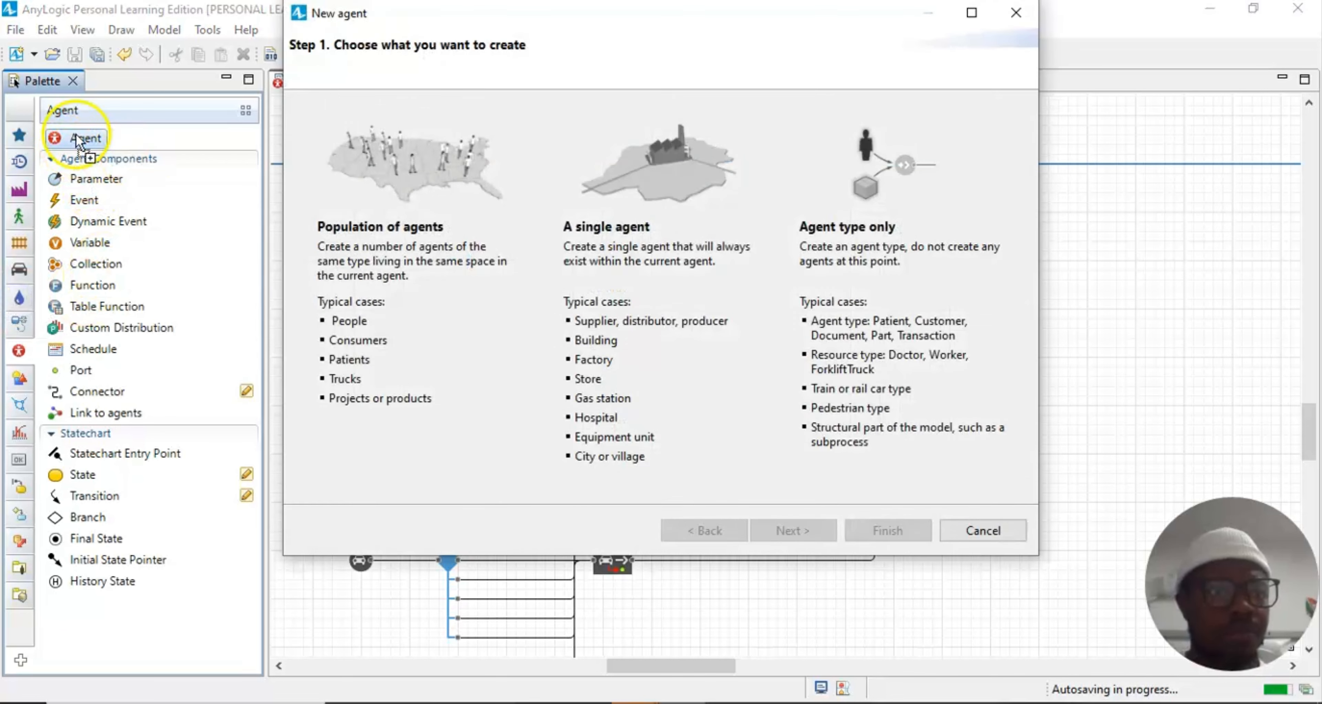
click(392, 267)
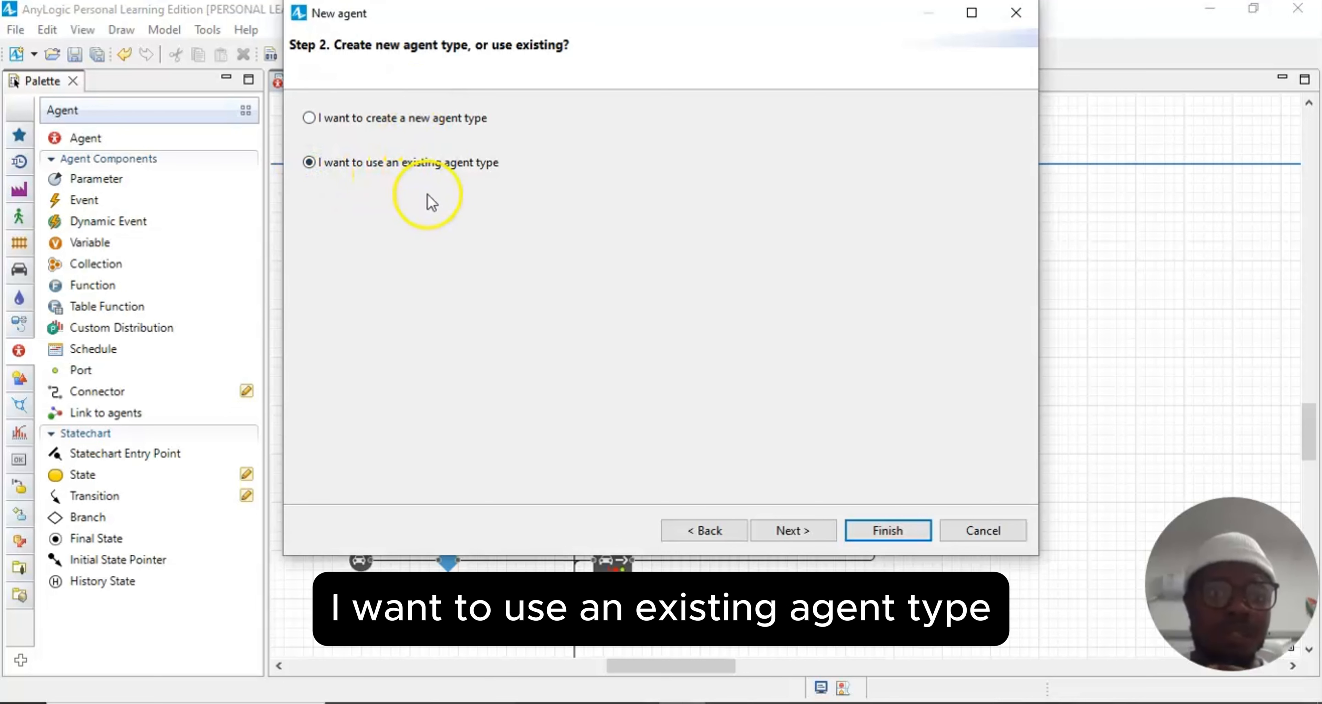
click(786, 532)
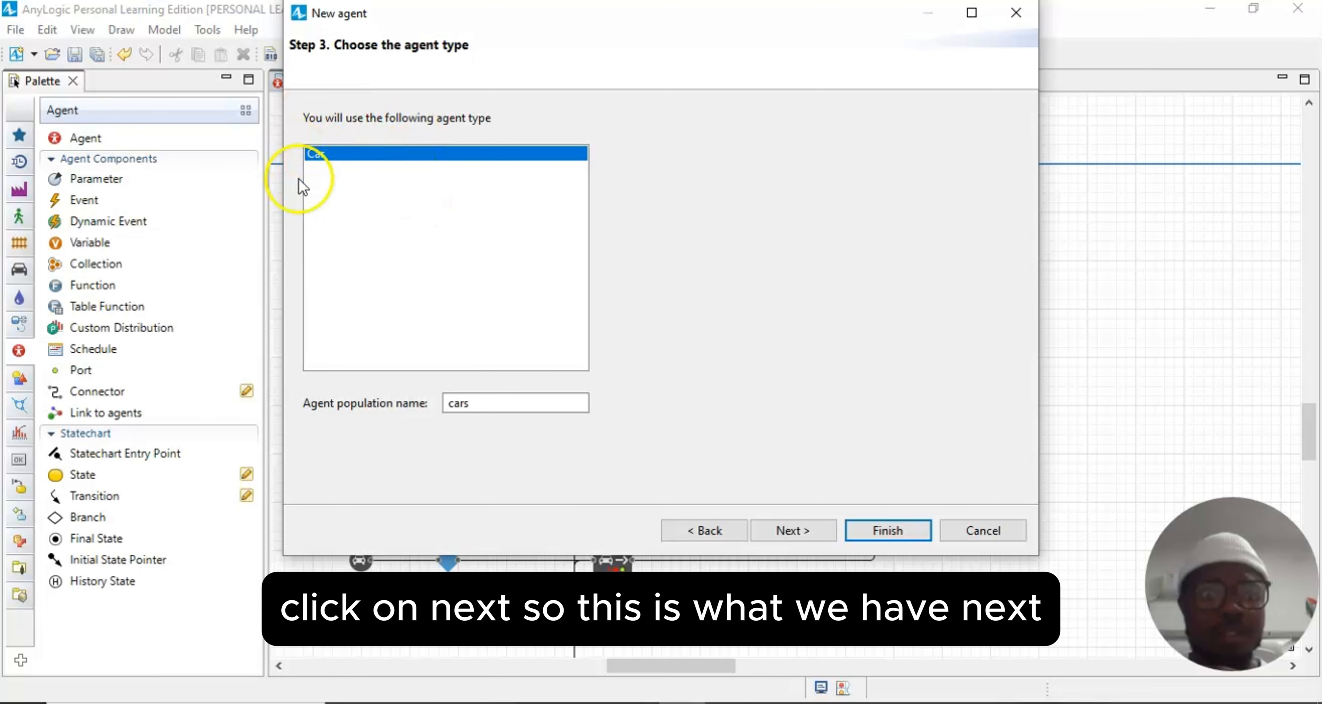
click(793, 536)
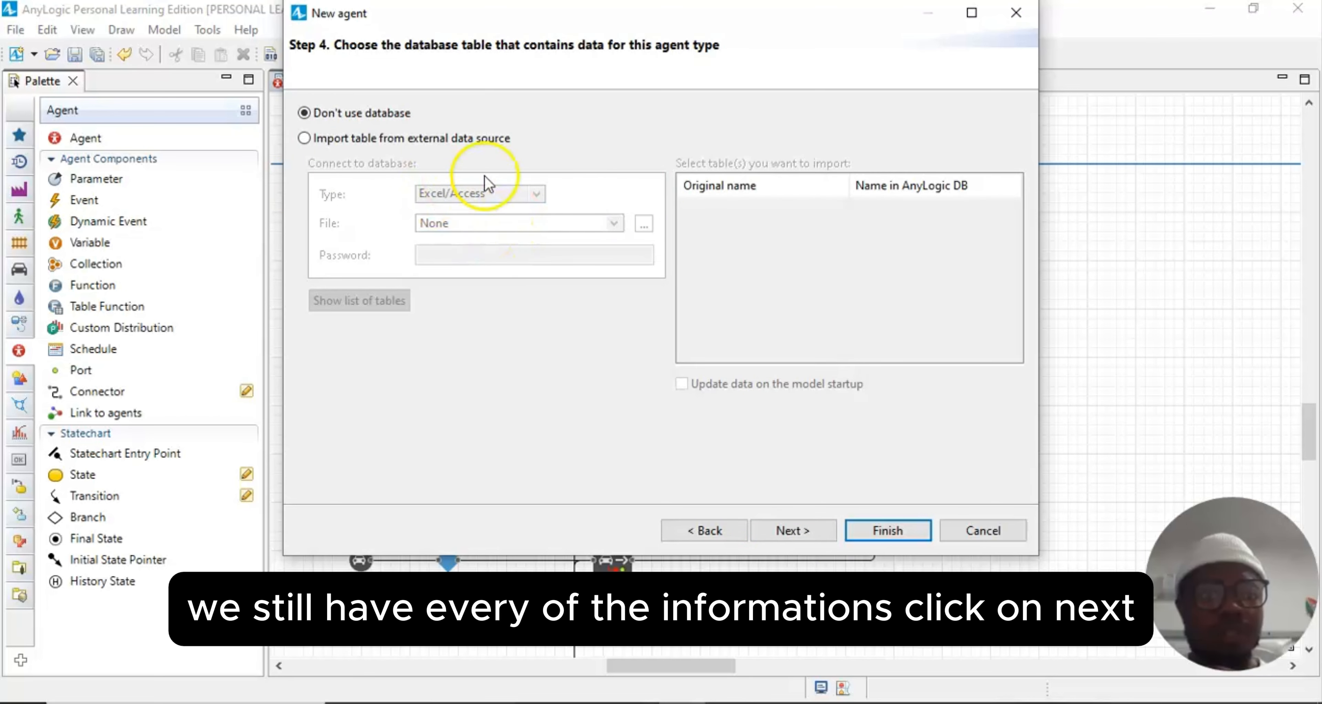
Step: Create the cars population as initially empty without using a database, and close its properties
click(791, 532)
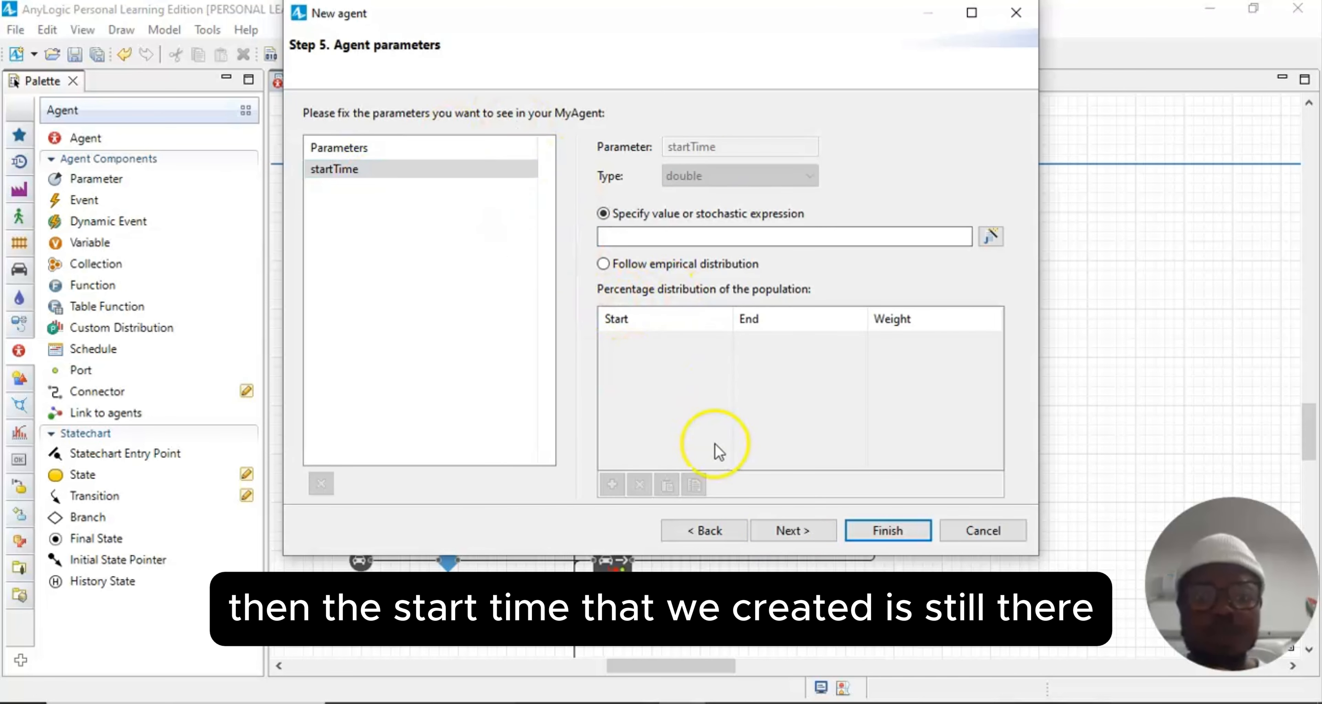
click(804, 529)
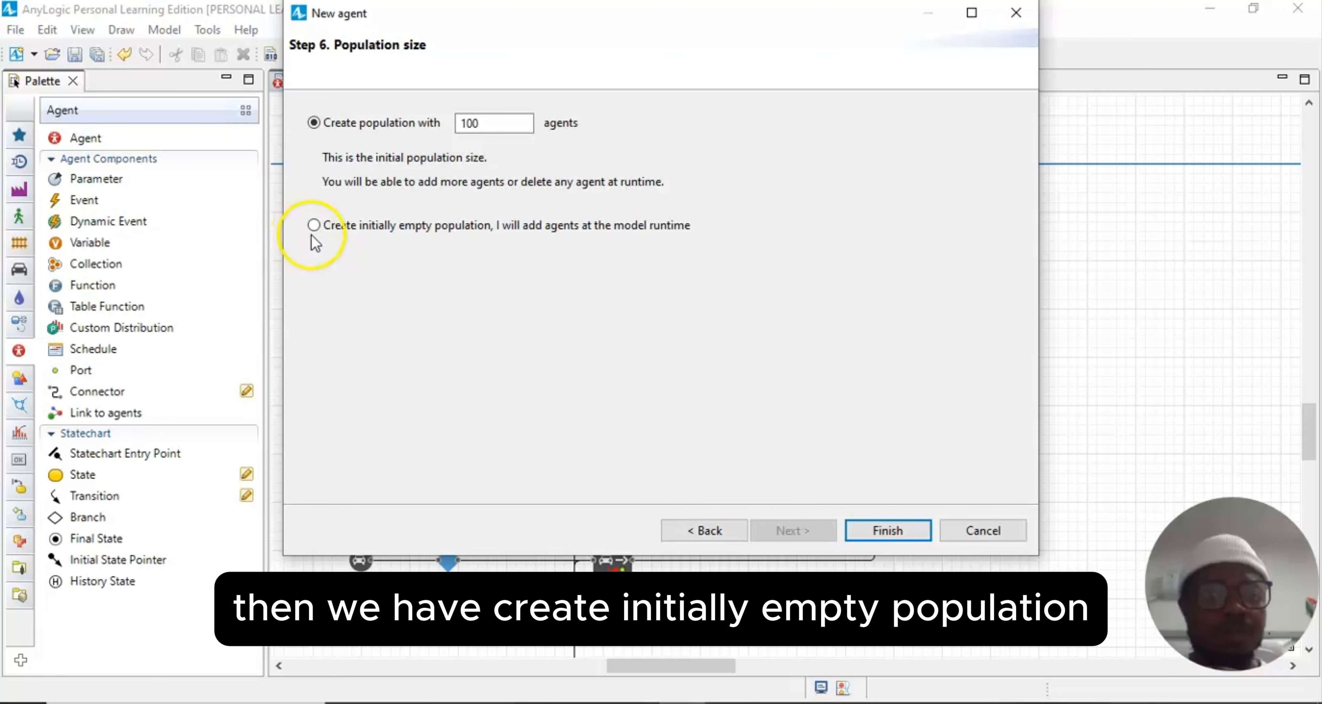
click(314, 226)
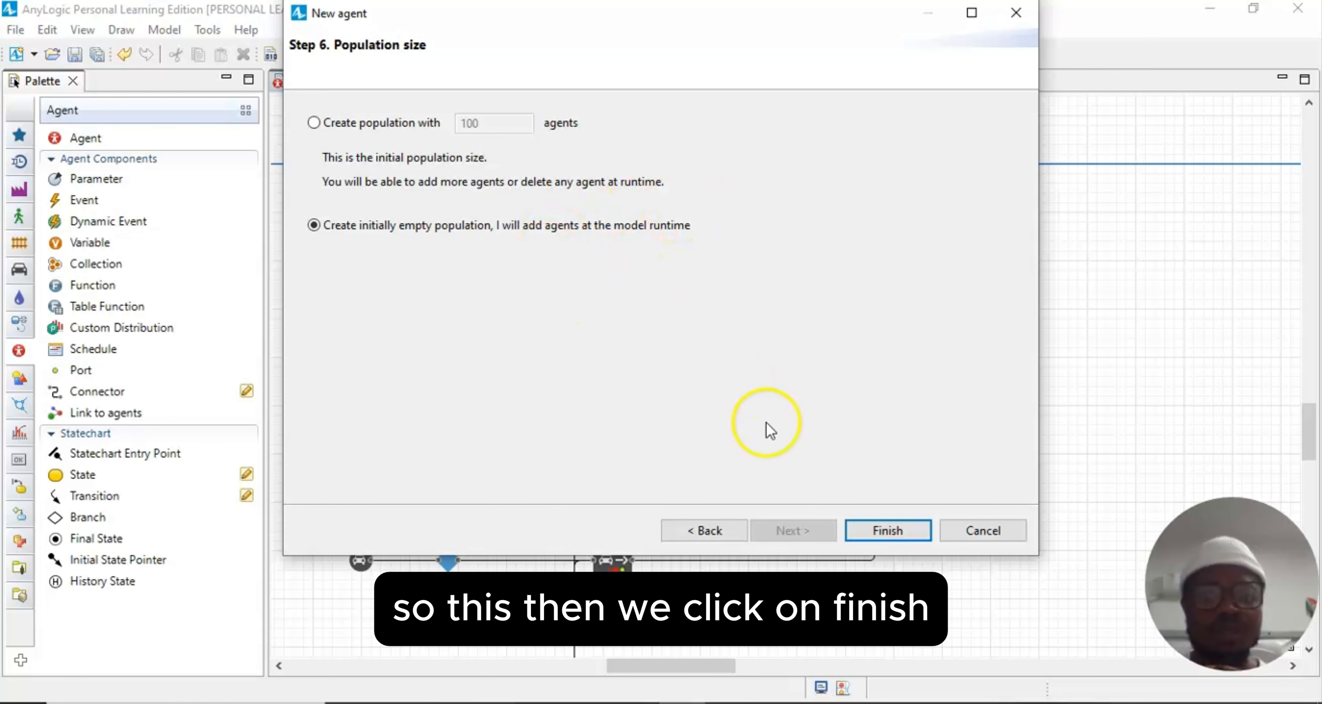
click(870, 531)
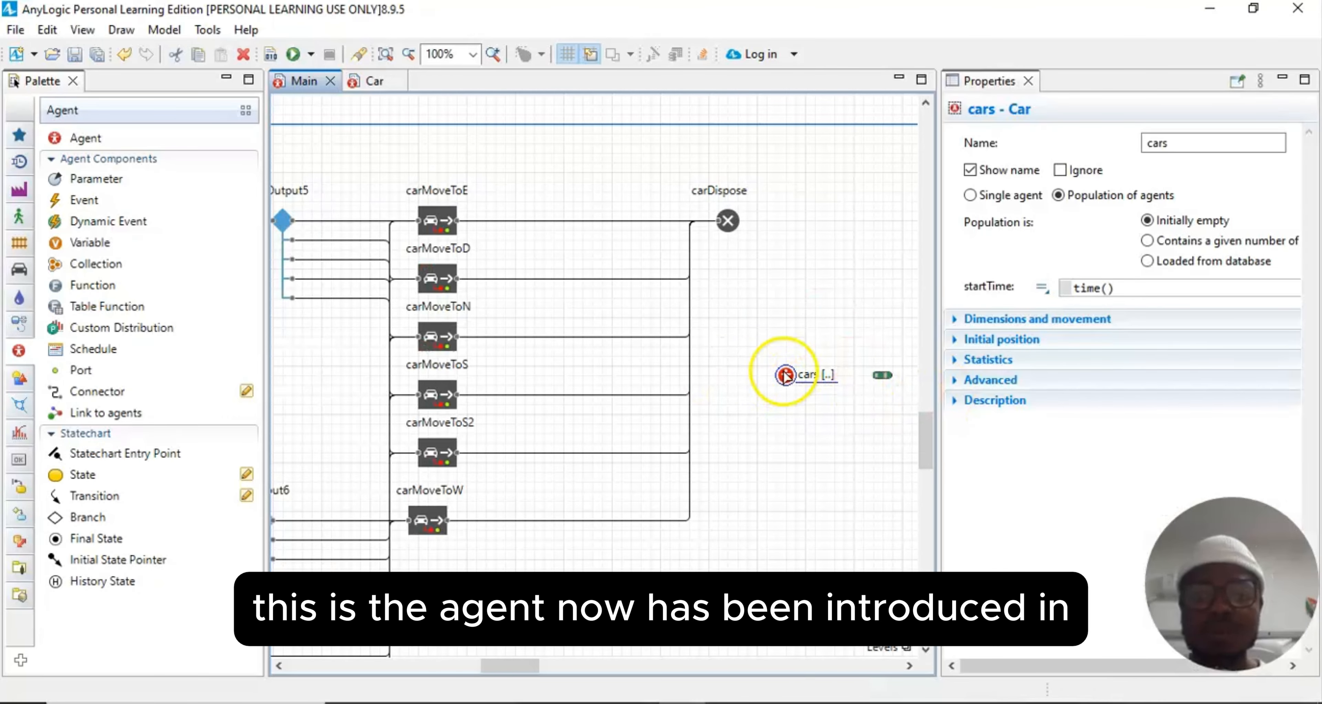
scroll(785, 426, up, 1)
scroll(795, 413, down, 1)
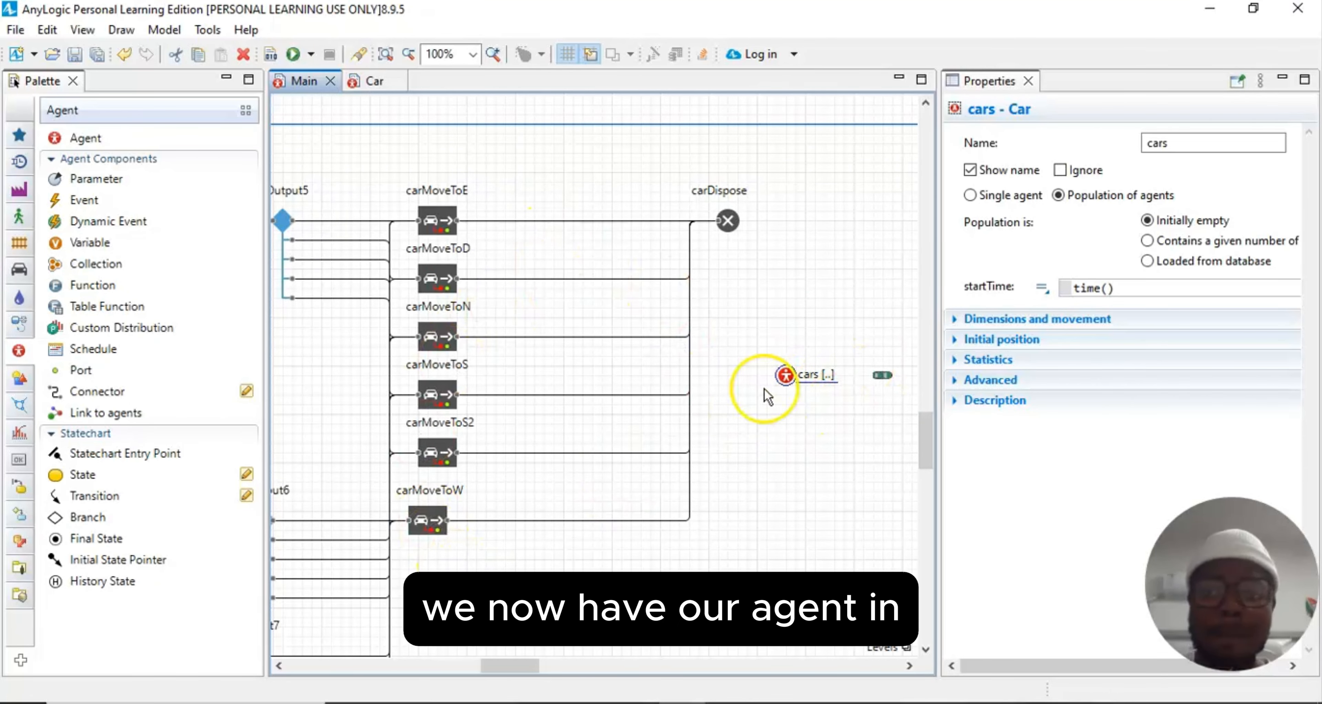
click(1028, 81)
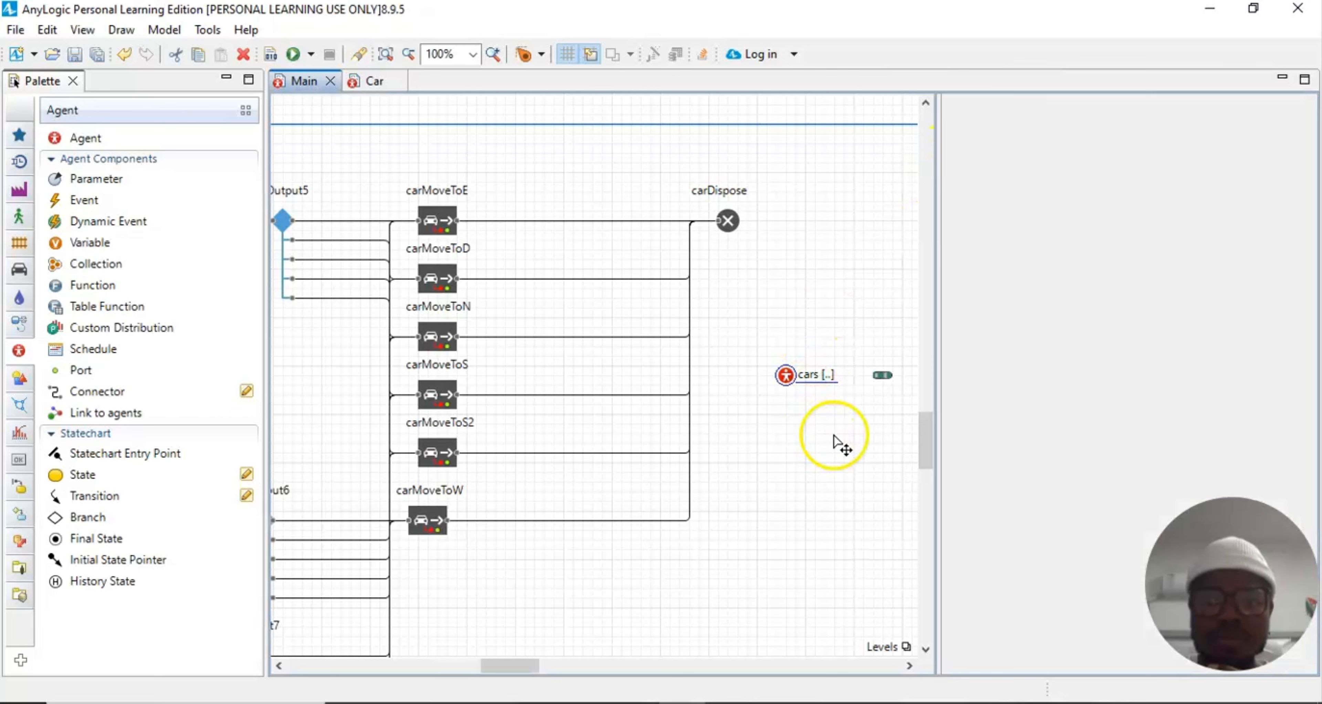
drag(911, 399, 753, 354)
click(848, 336)
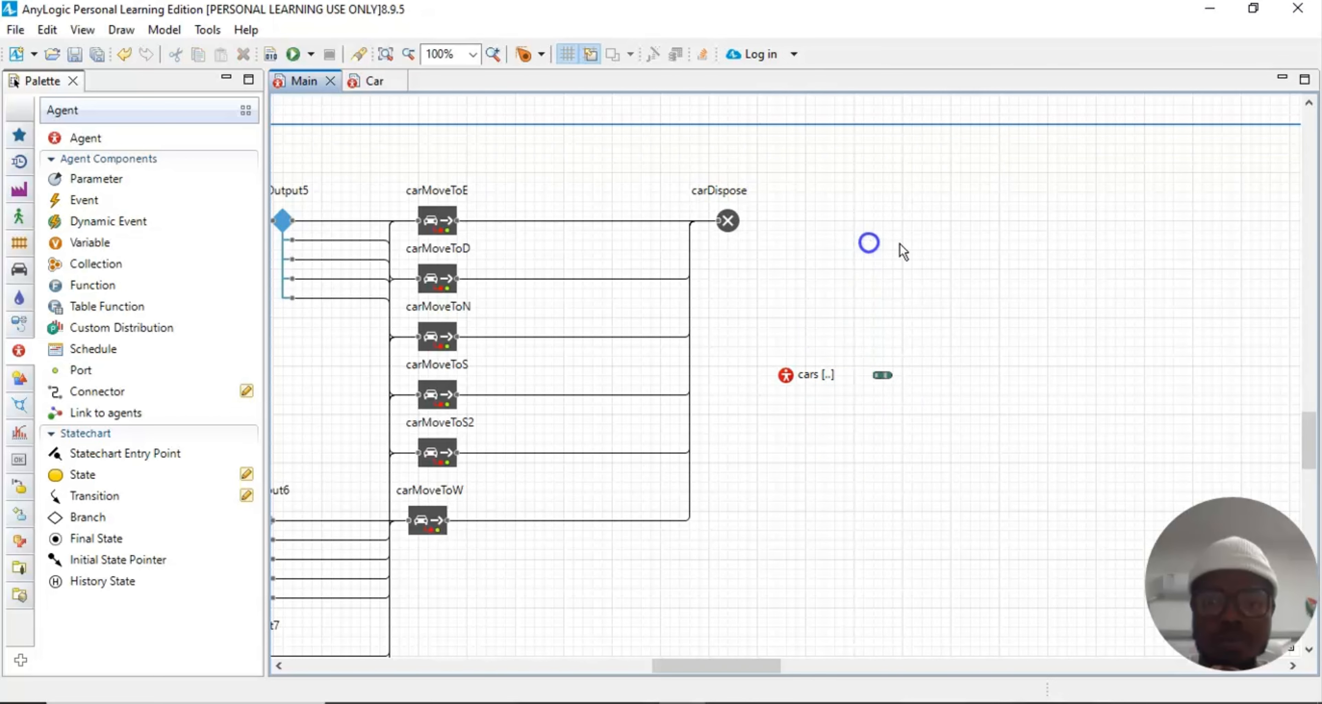
mouse_move(889, 425)
mouse_down()
mouse_move(753, 334)
mouse_move(764, 353)
mouse_move(902, 409)
mouse_up()
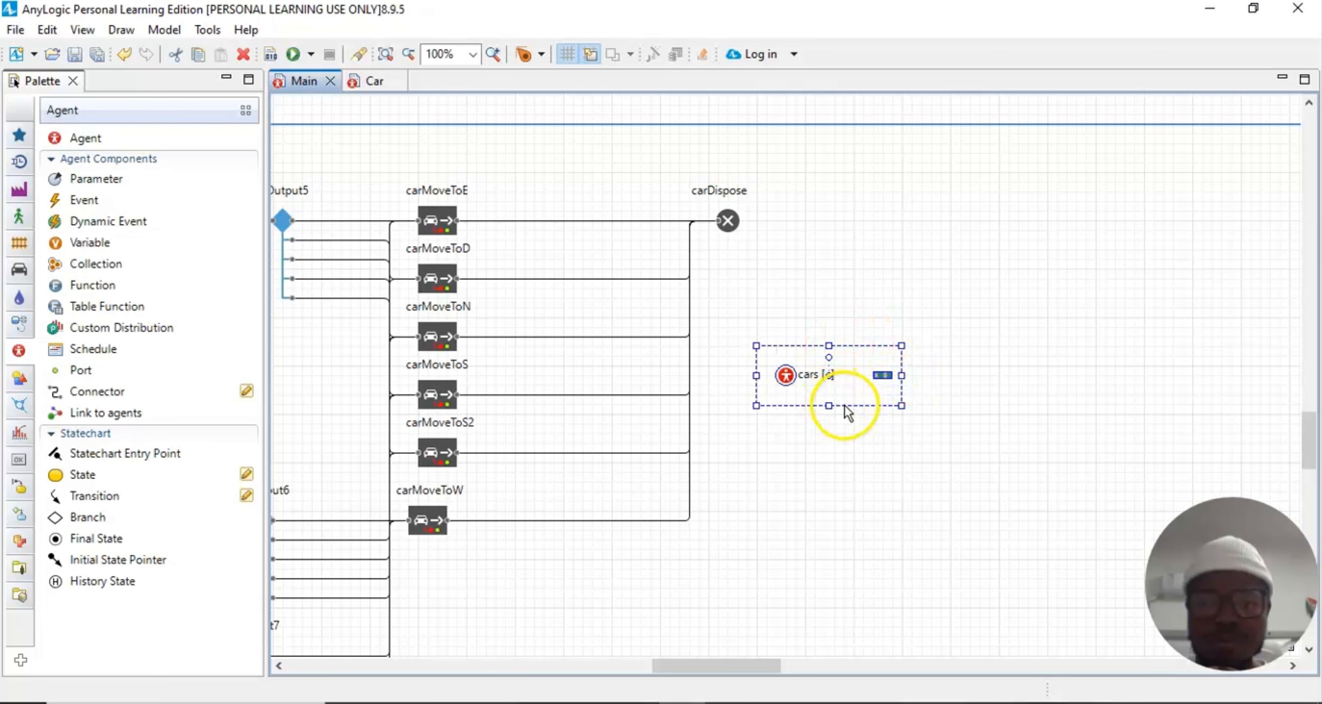
click(960, 348)
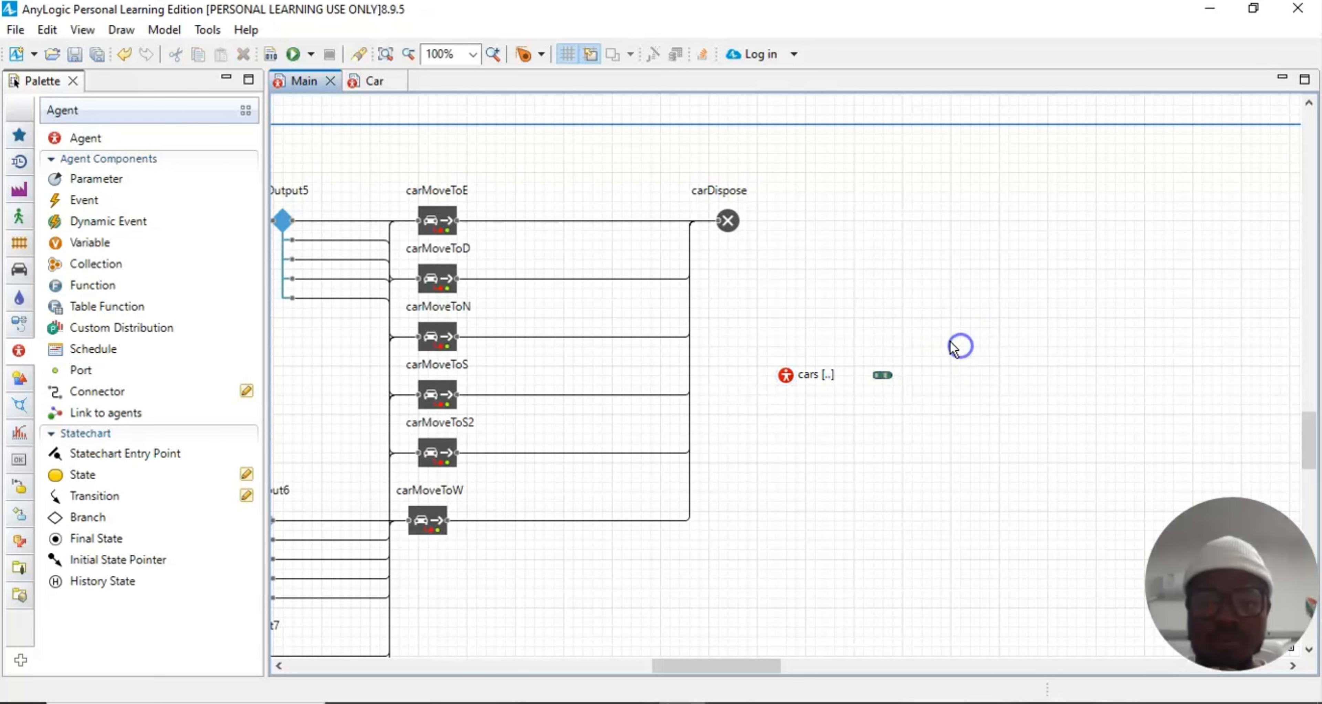
Step: Show the properties of carSourceW and choose Car as its new car type
drag(714, 666, 615, 666)
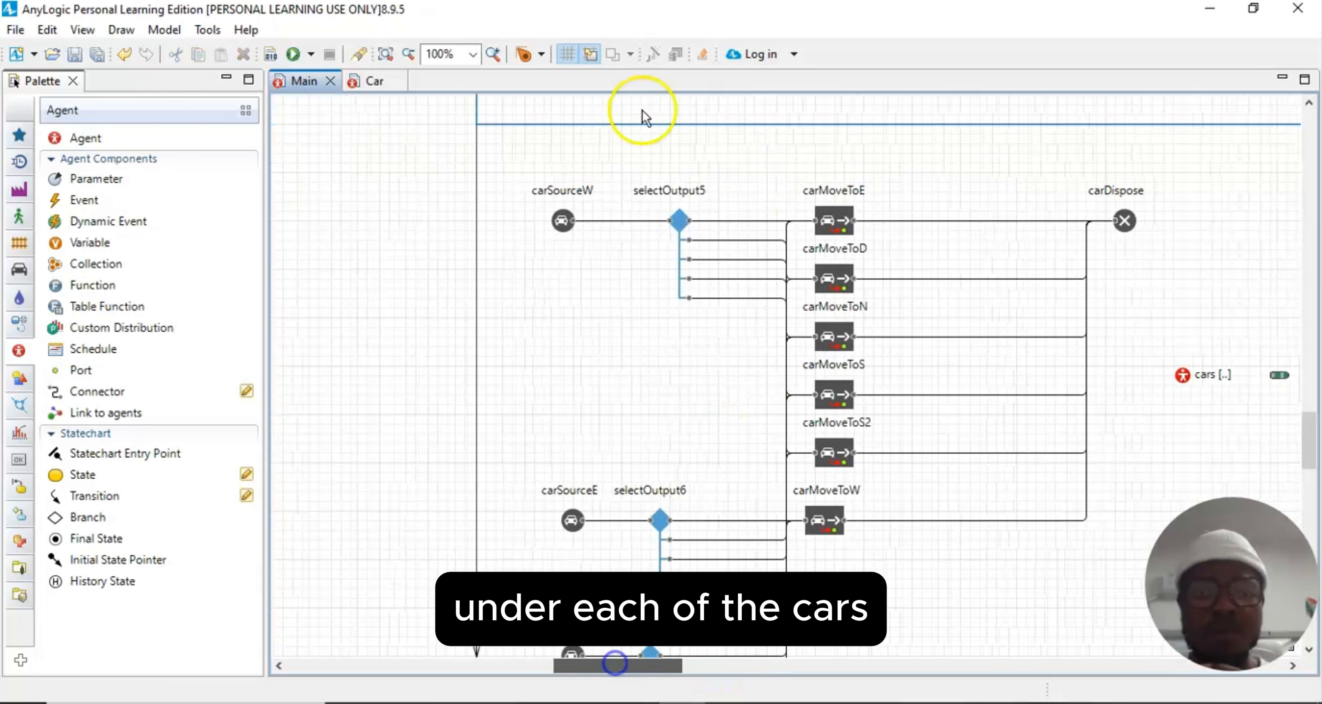
click(561, 221)
click(82, 30)
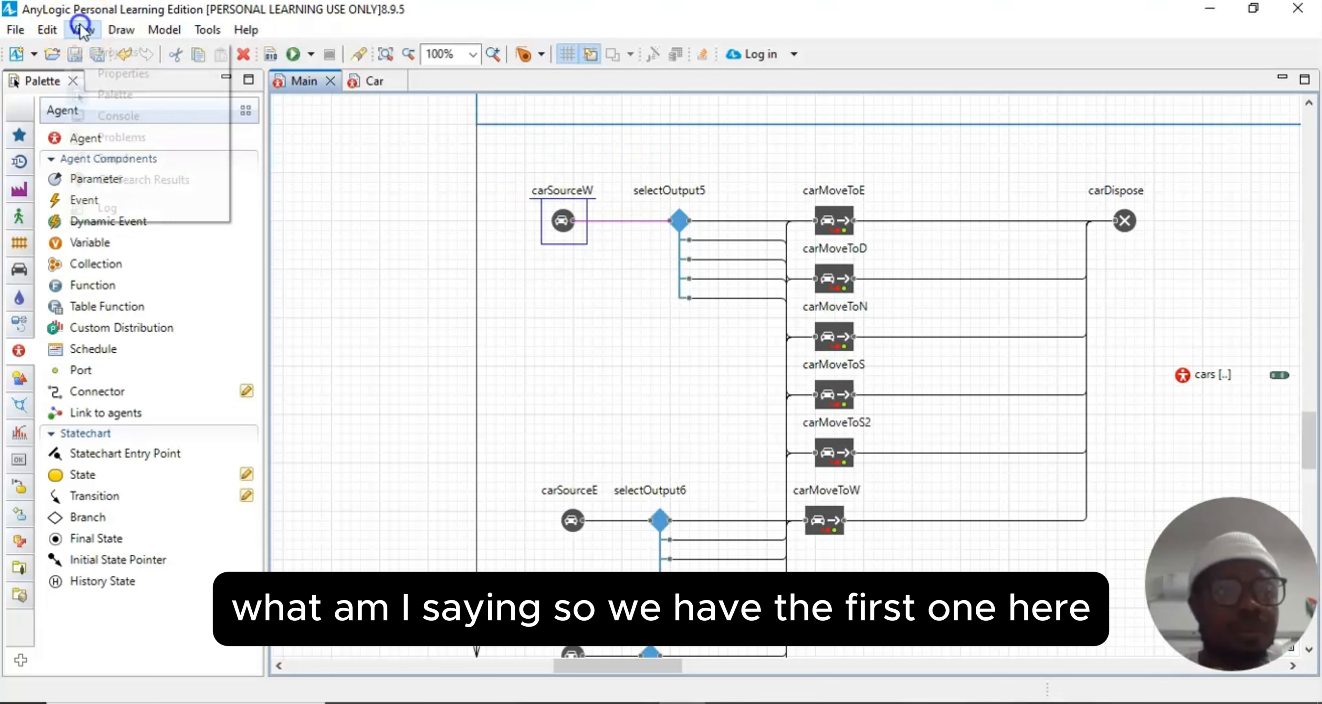
click(107, 82)
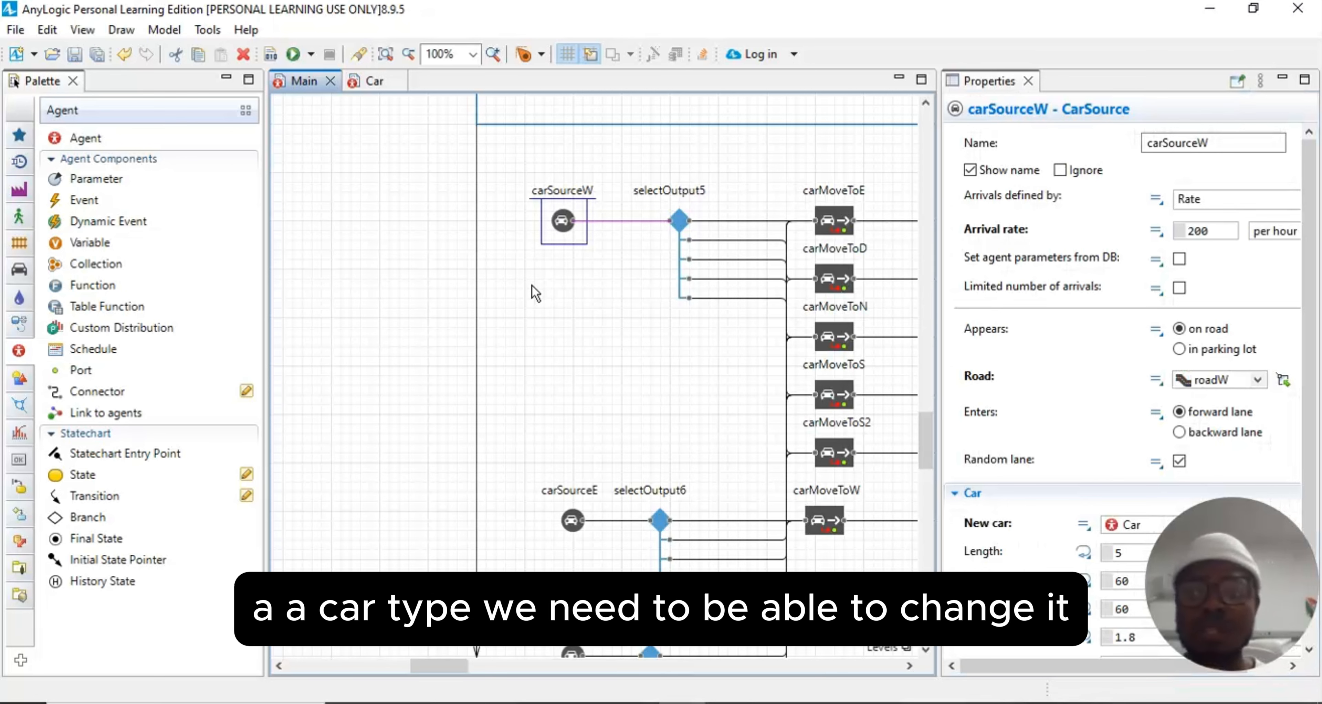
click(1084, 525)
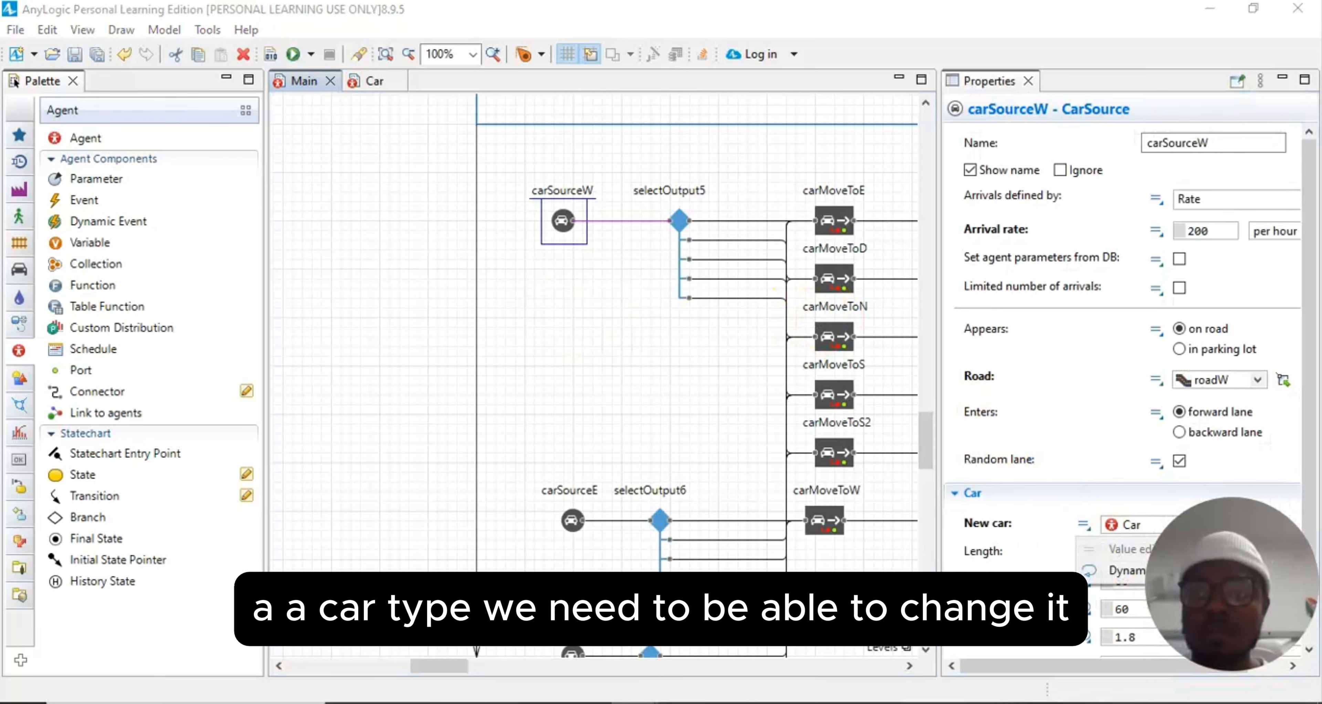
key(Escape)
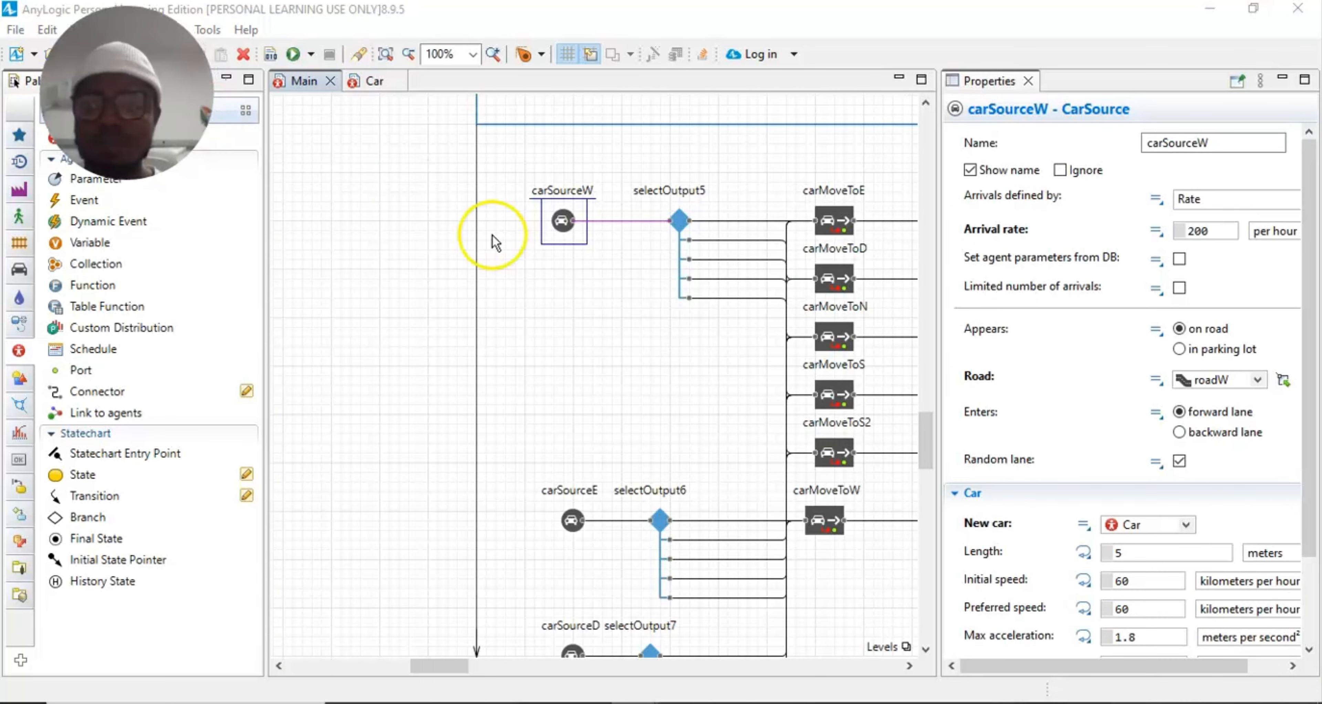
click(1186, 525)
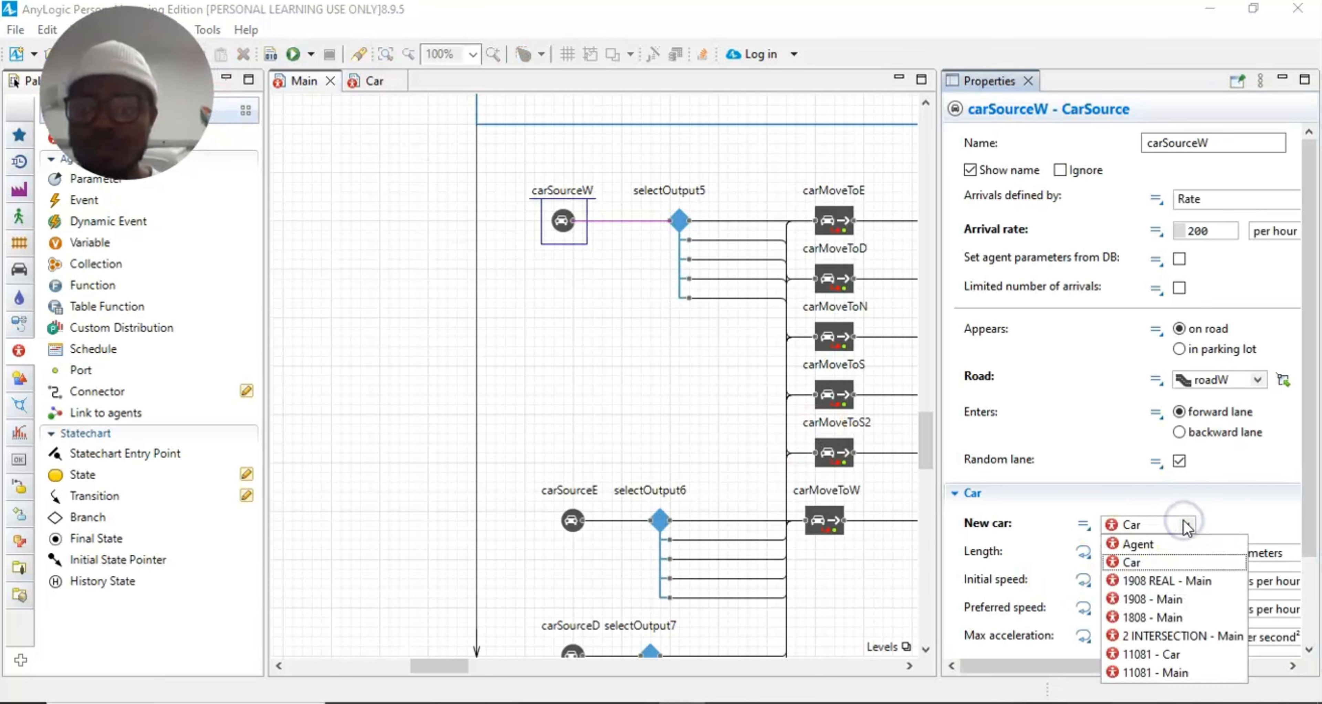
click(1149, 563)
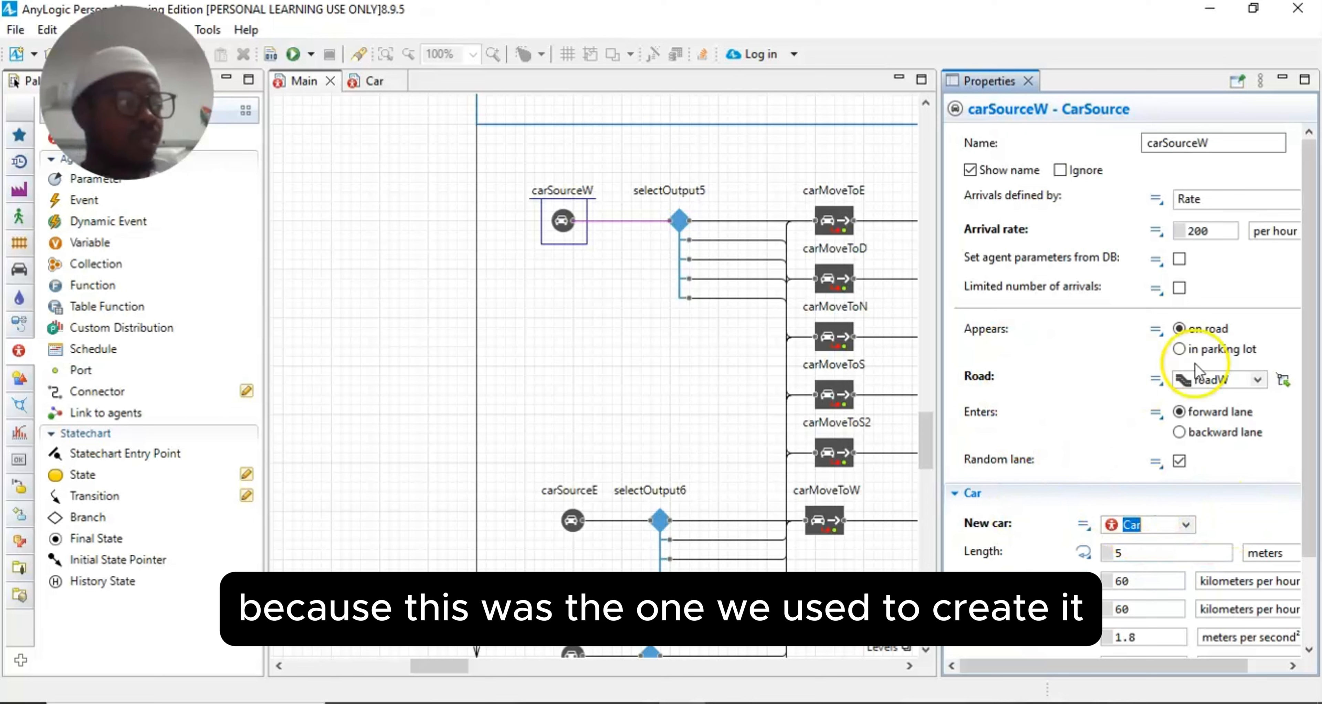
Step: Set the new car type of carSourceE to Car
click(569, 522)
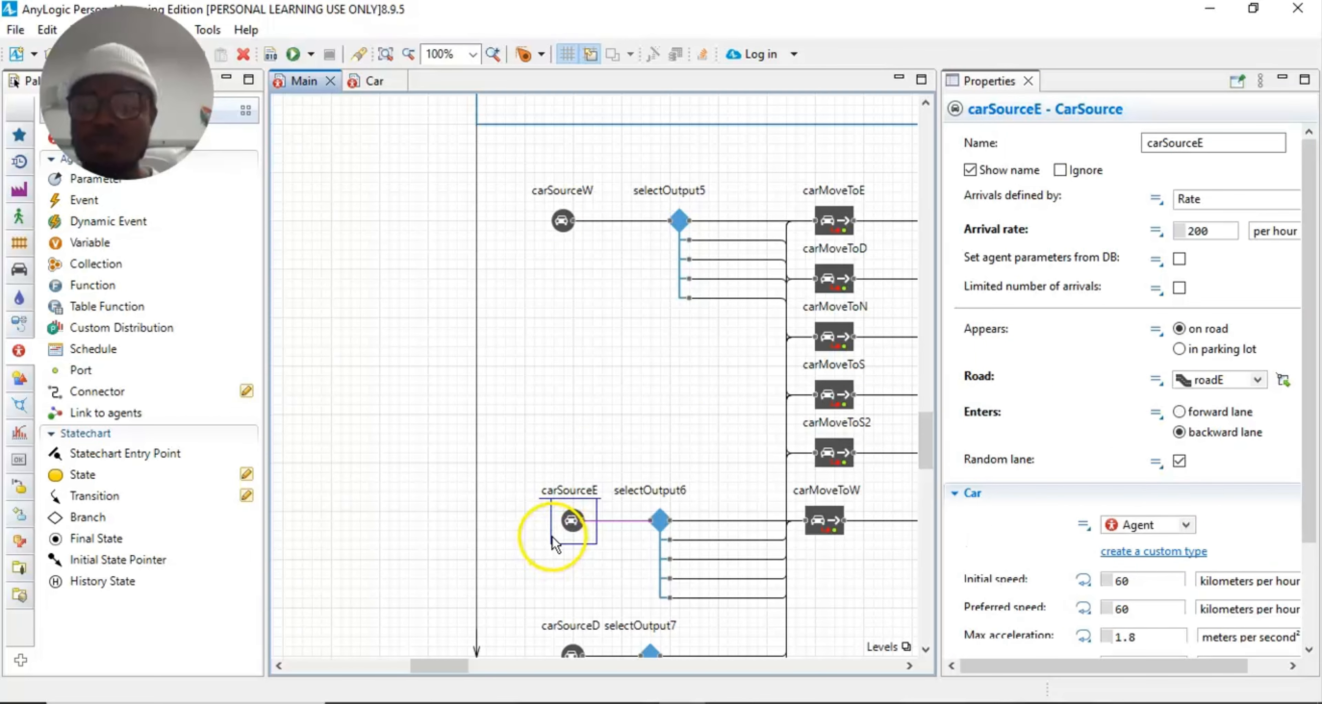
click(1184, 524)
click(1165, 563)
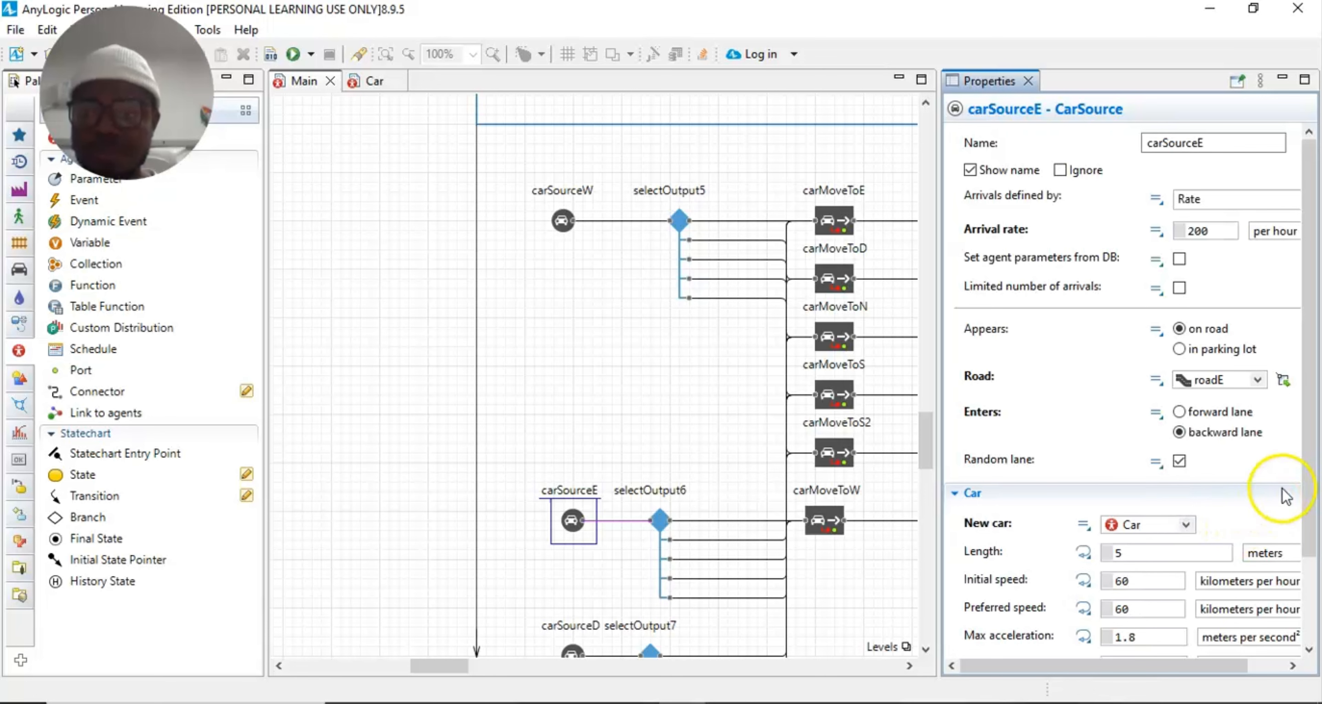
Step: Set the new car type of carSourceD to Car
drag(1309, 447, 1310, 497)
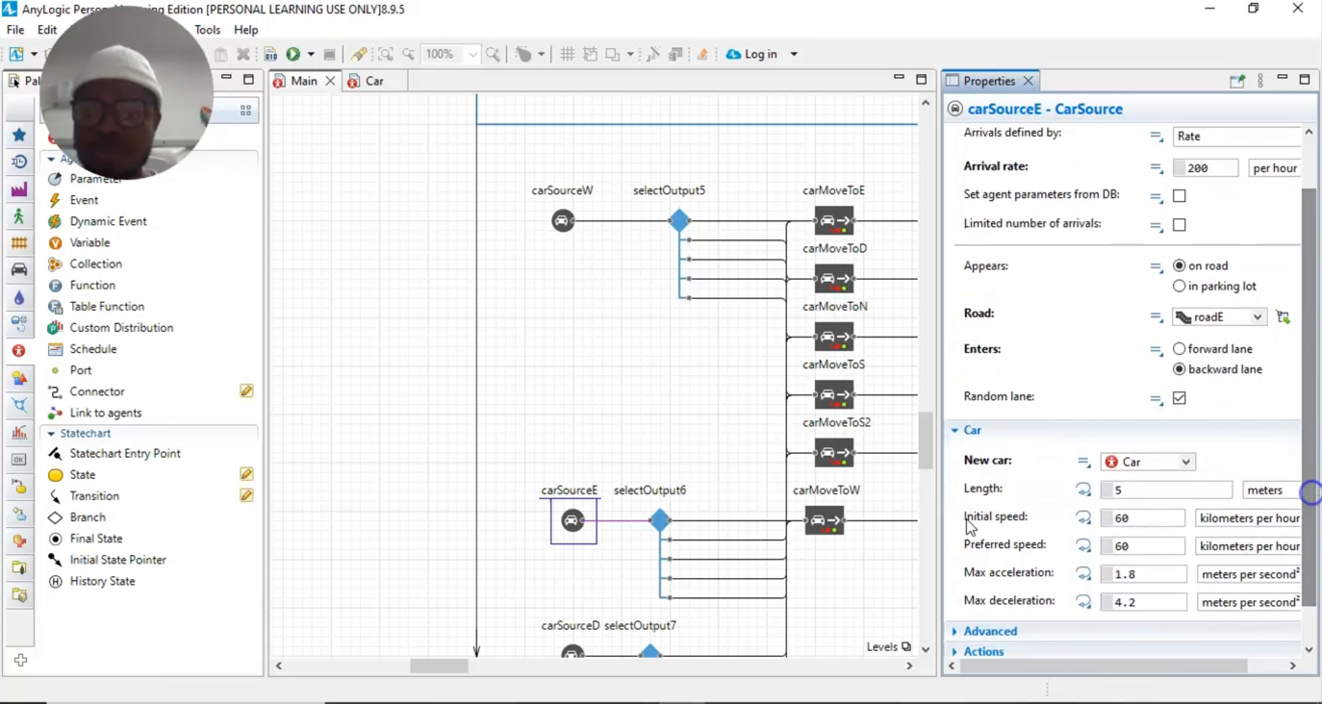
scroll(611, 527, down, 3)
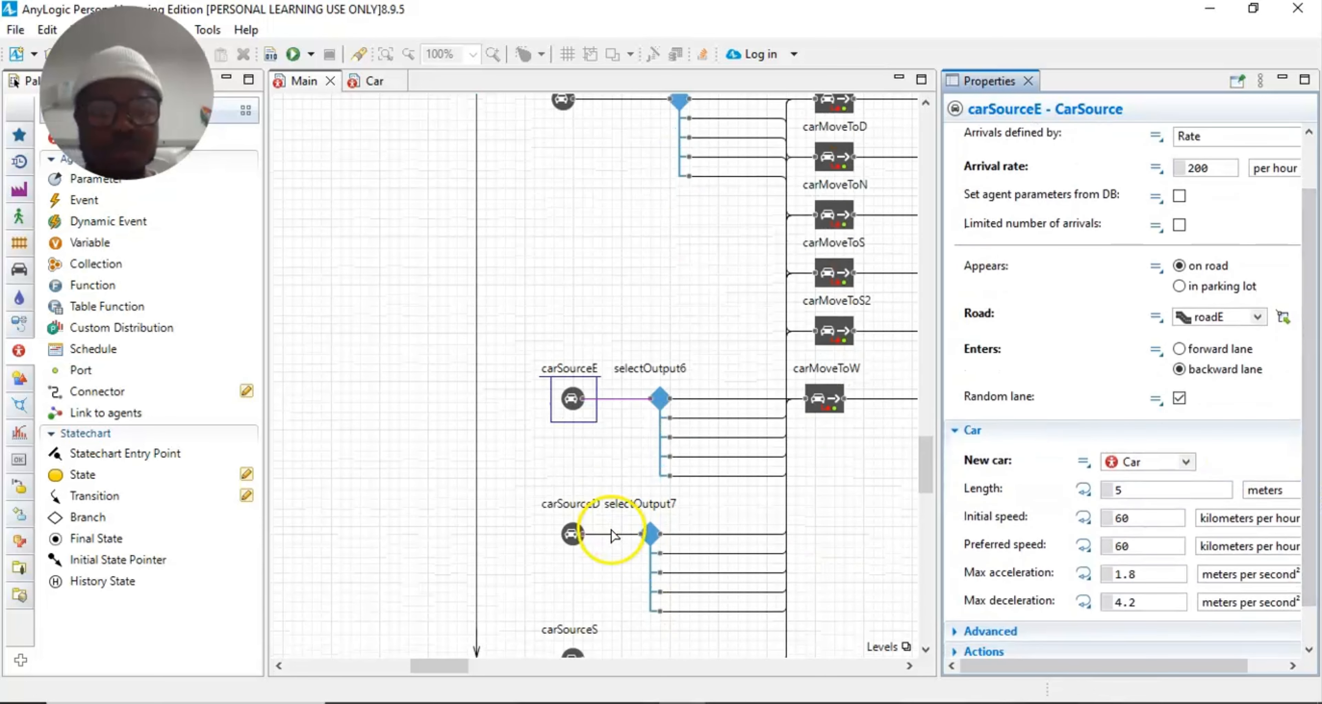
click(571, 534)
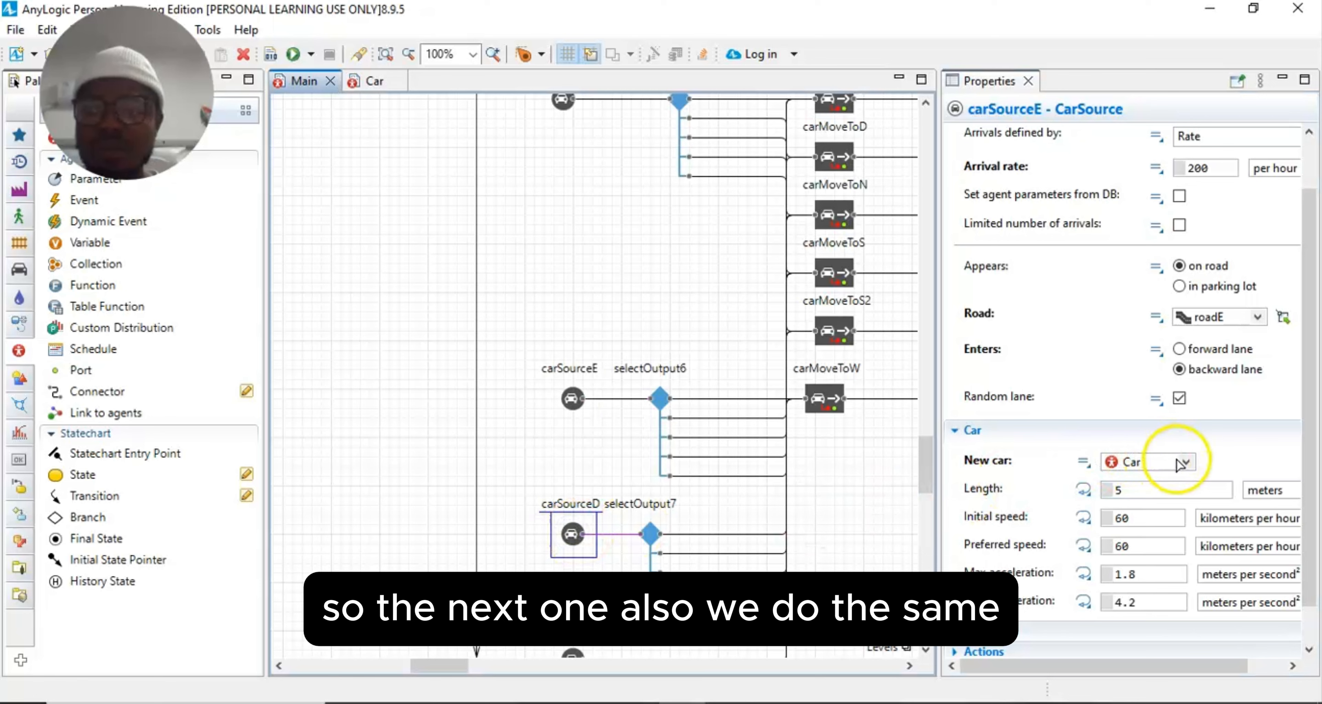
click(1186, 463)
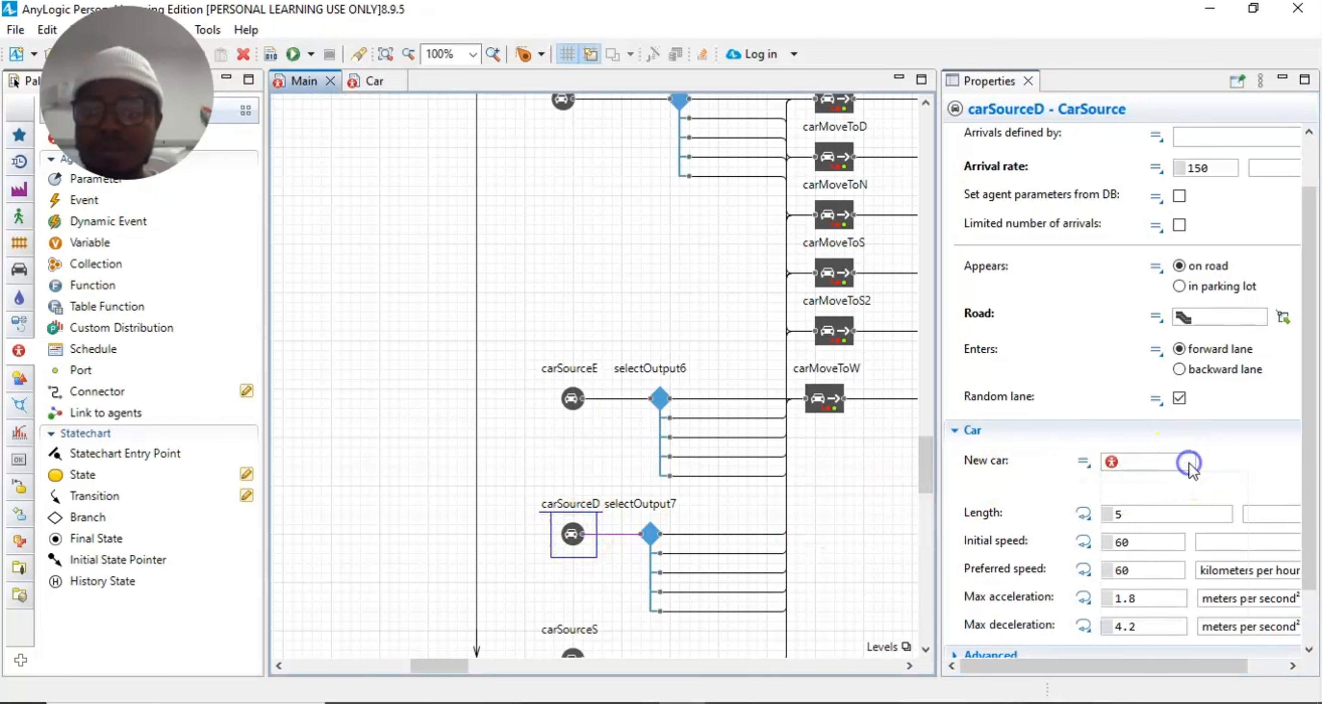
click(1135, 496)
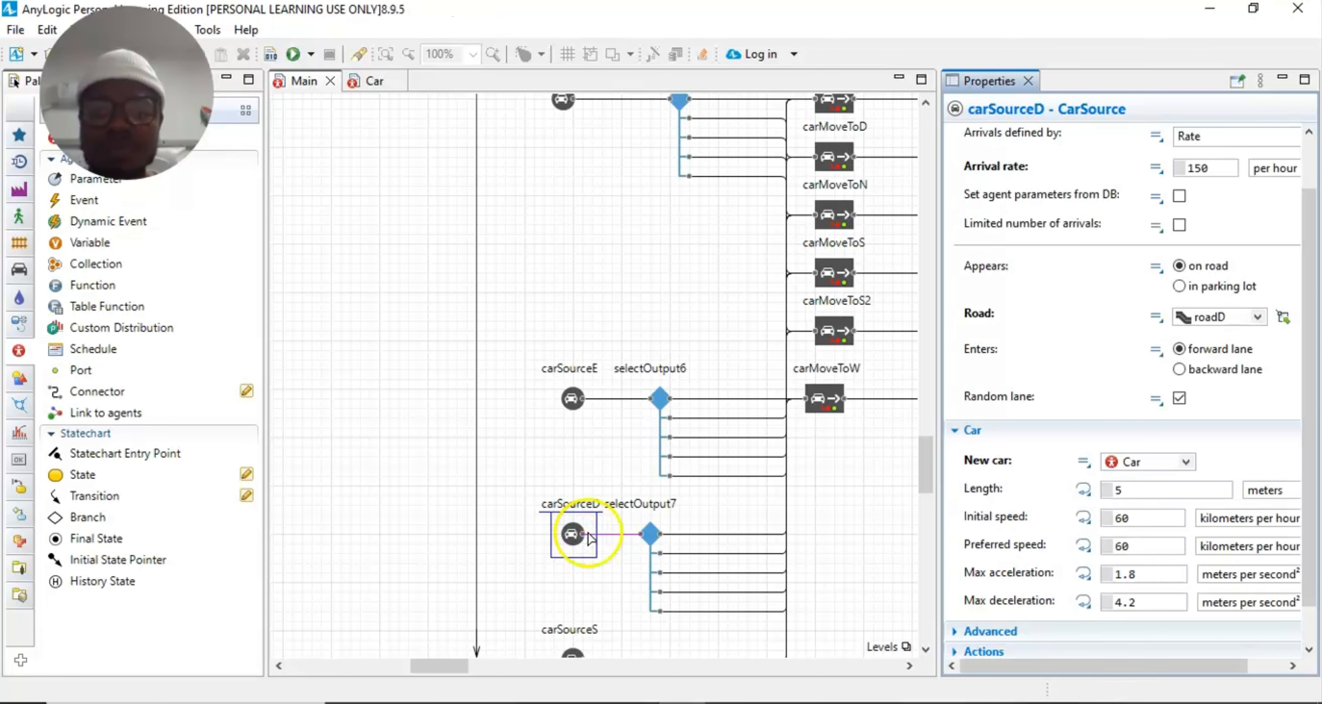
Step: Set the new car type of carSourceS to Car
scroll(495, 536, down, 3)
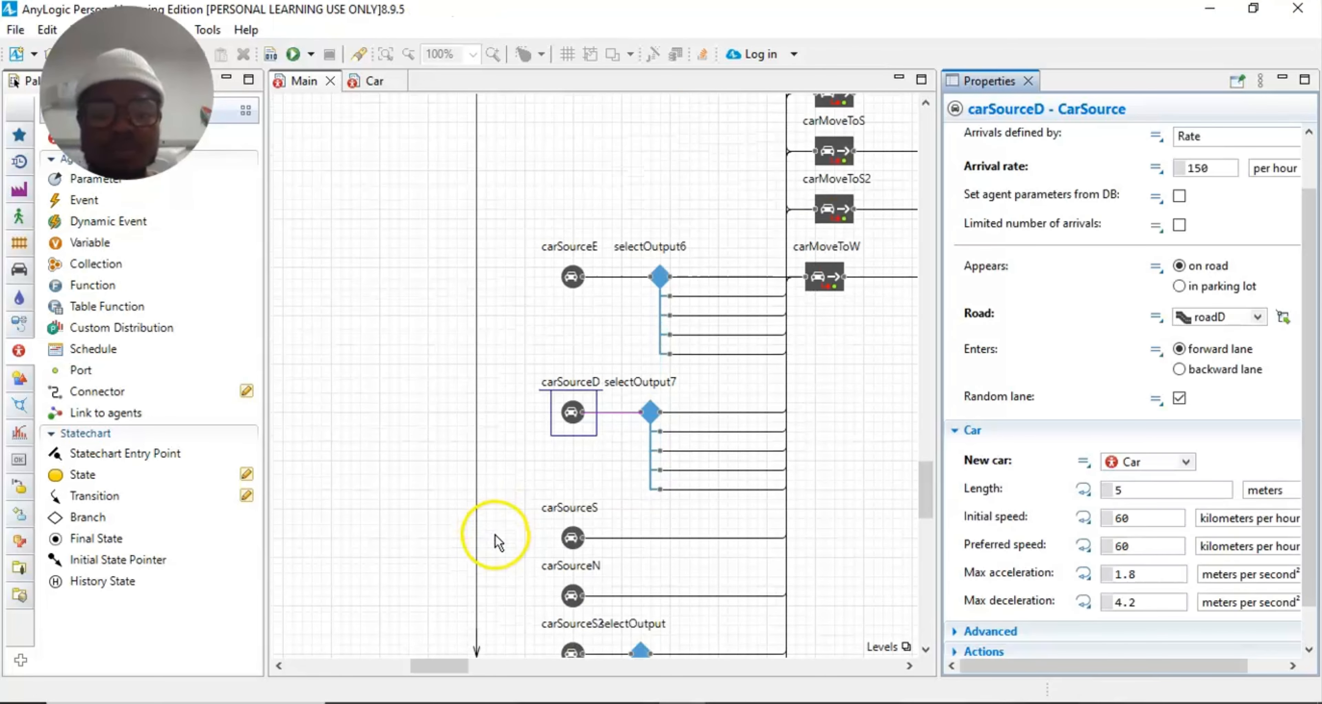
click(559, 544)
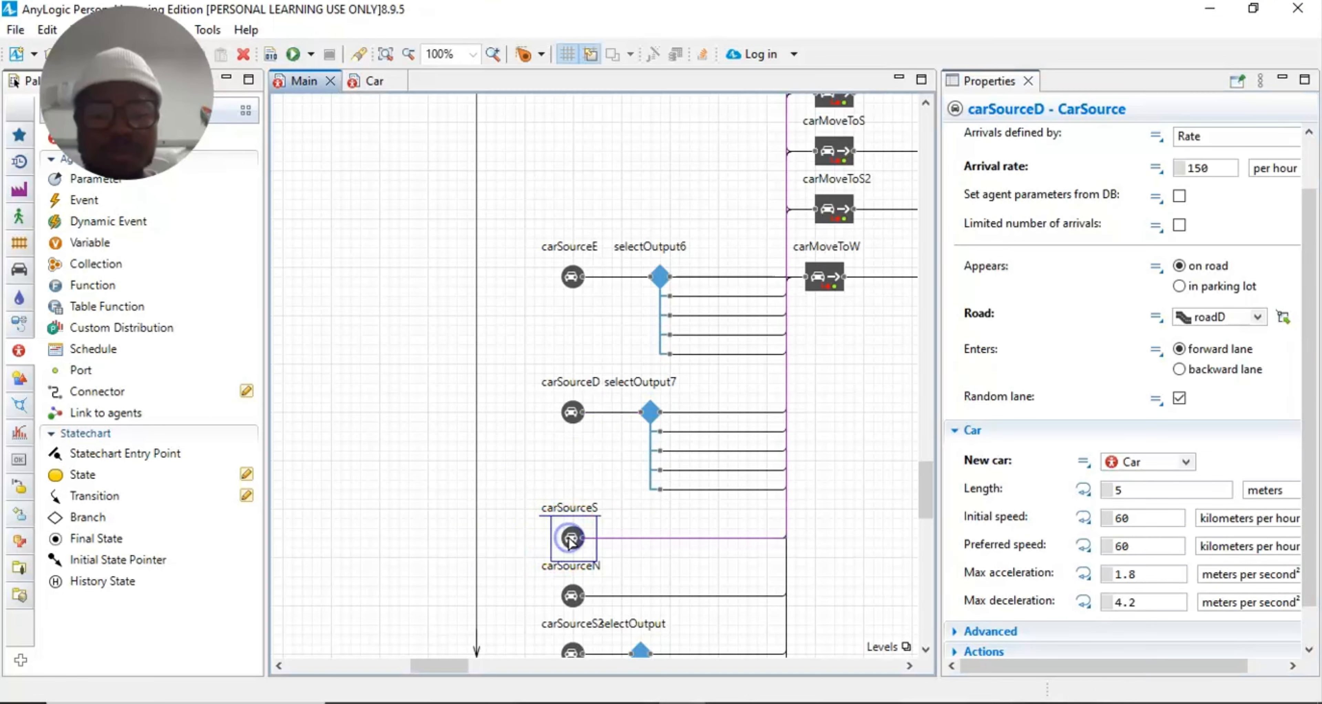
click(1185, 461)
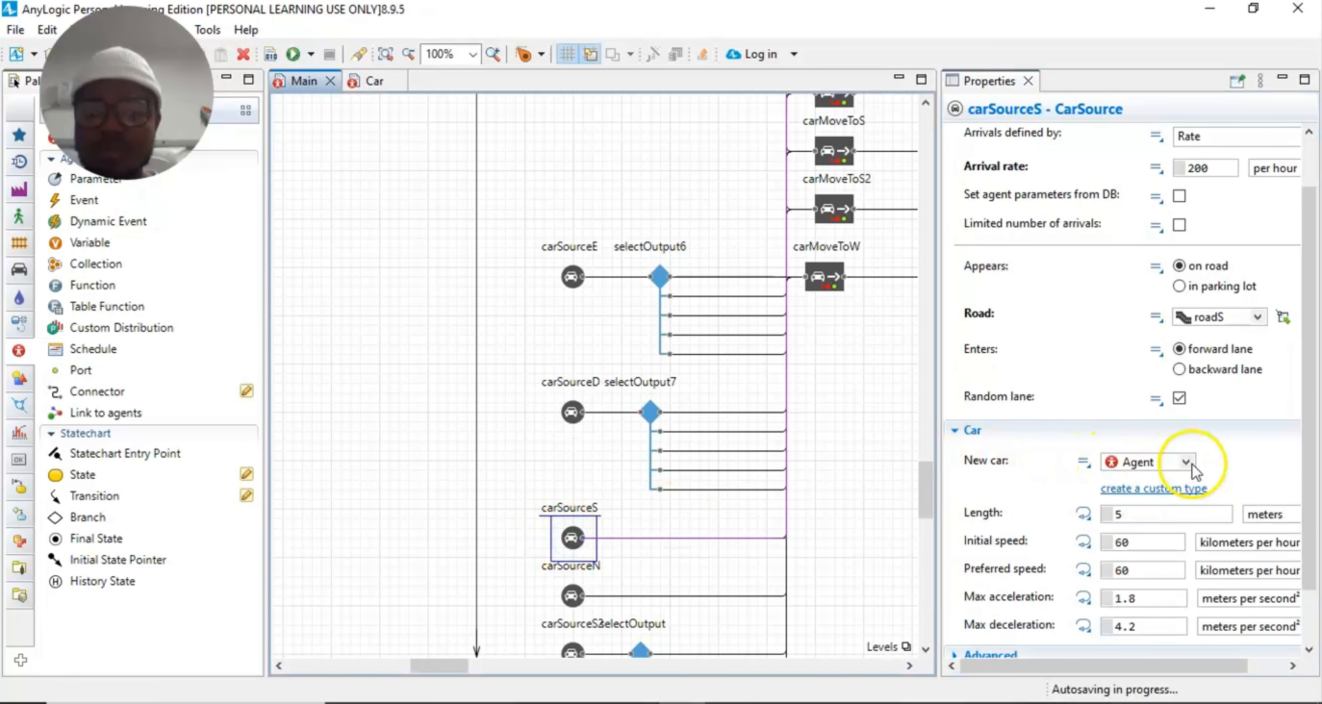
click(1189, 464)
click(1153, 503)
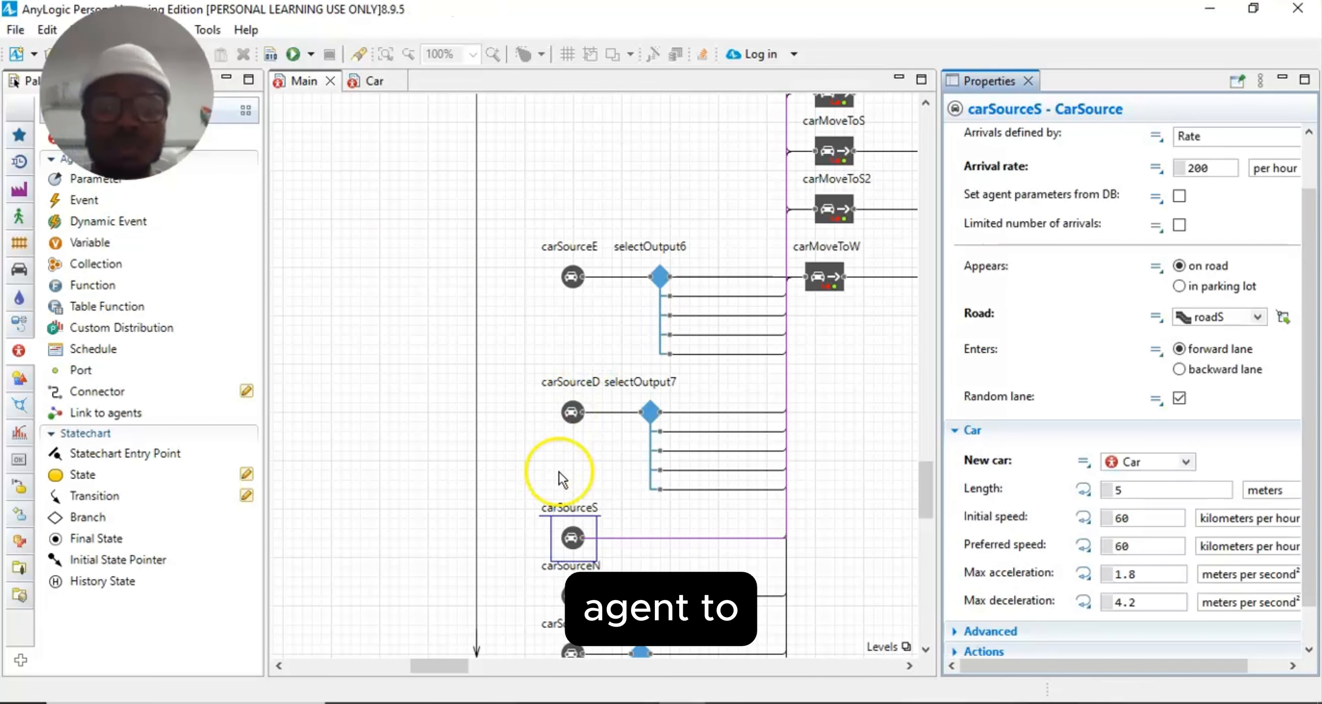
Step: Set the new car type of carSourceN to Car
scroll(897, 520, down, 3)
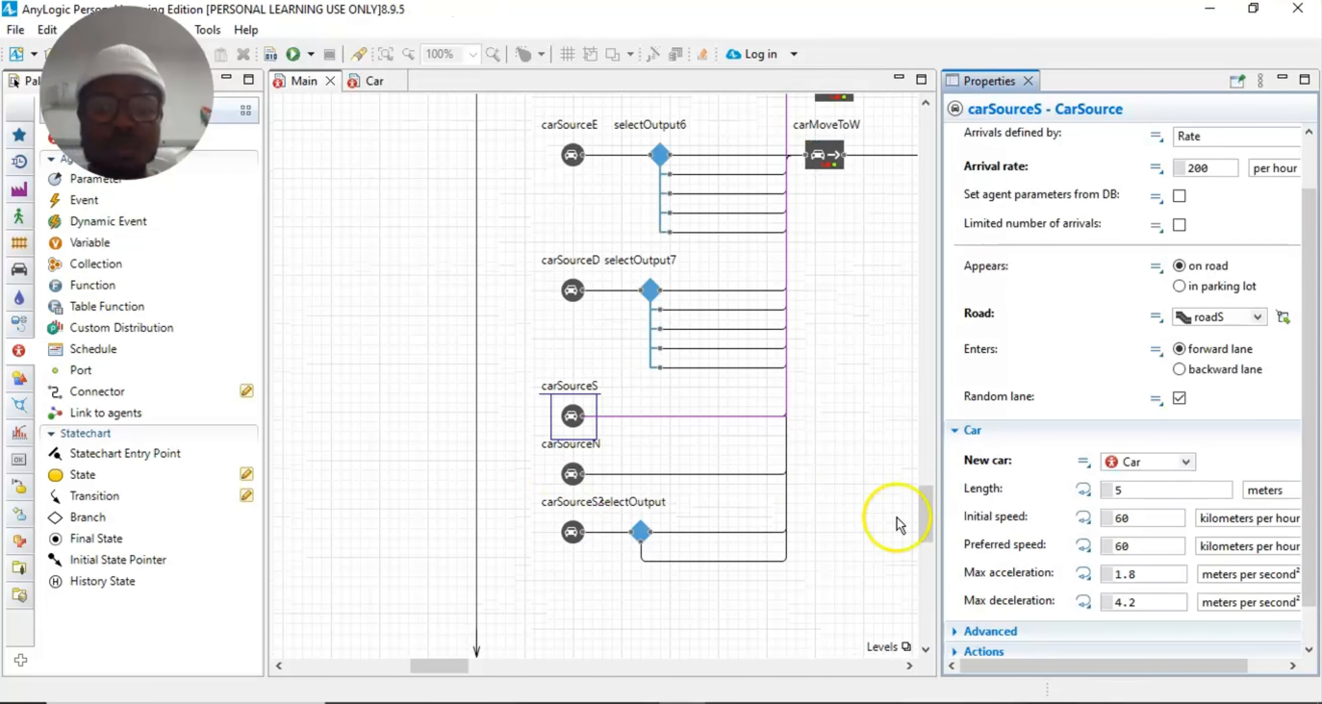
click(571, 474)
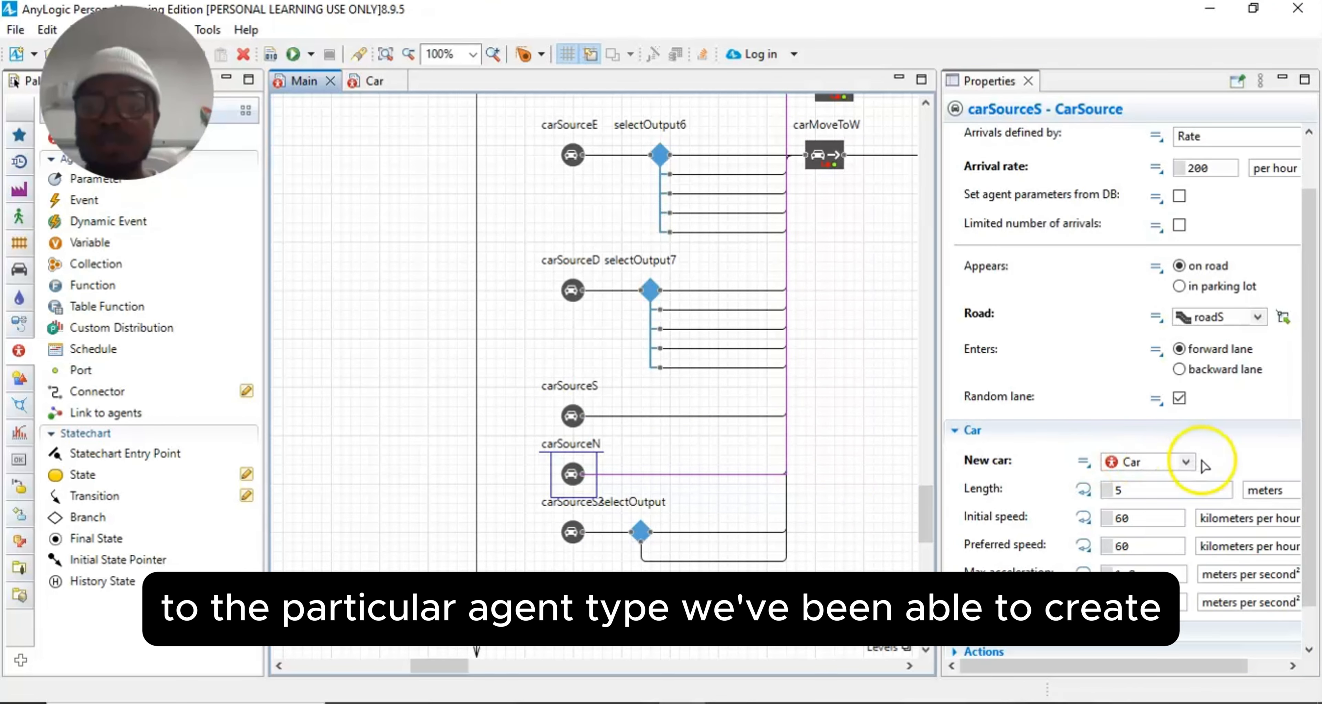
click(1139, 464)
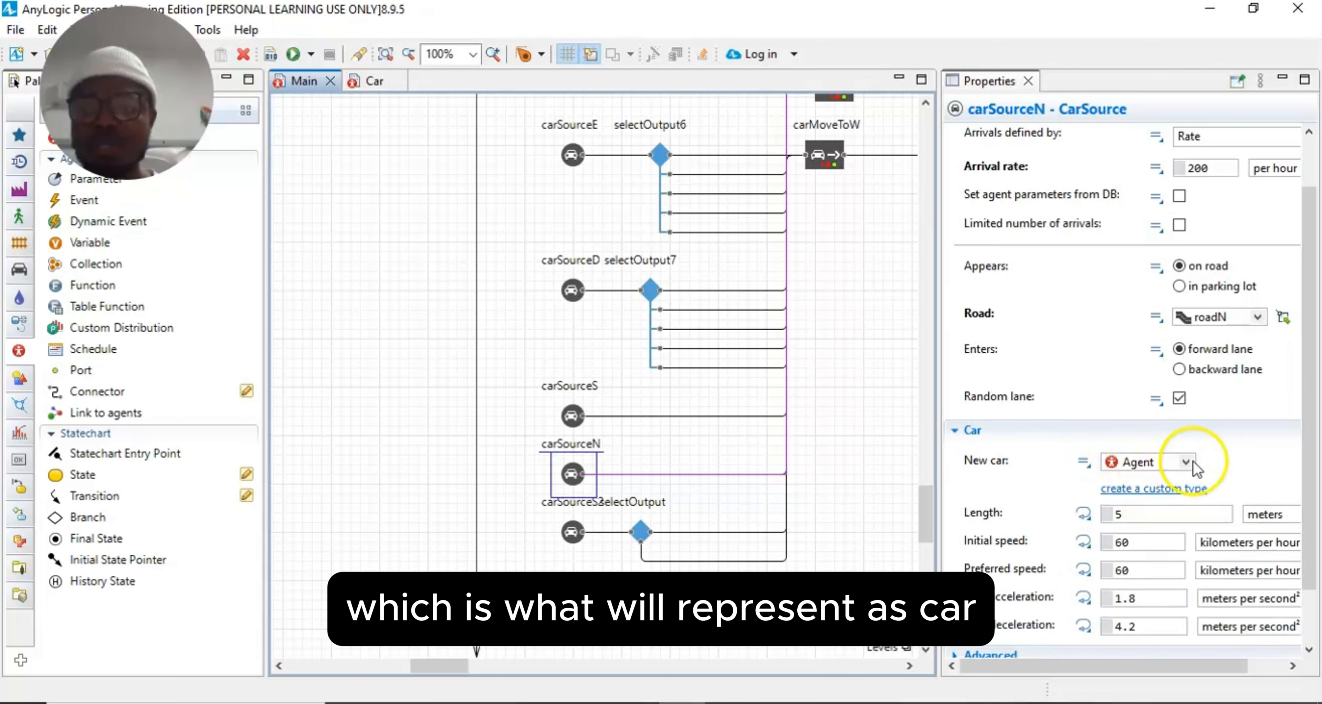
click(1186, 462)
click(1146, 500)
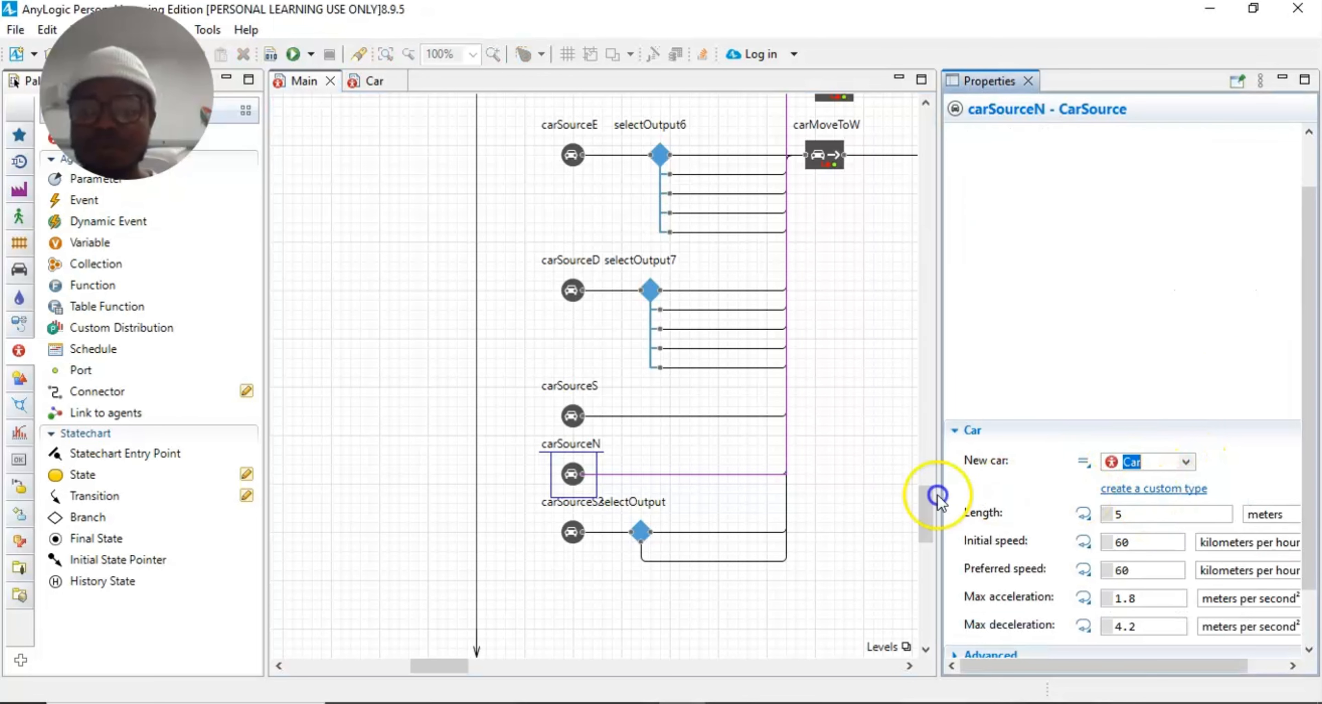
click(653, 614)
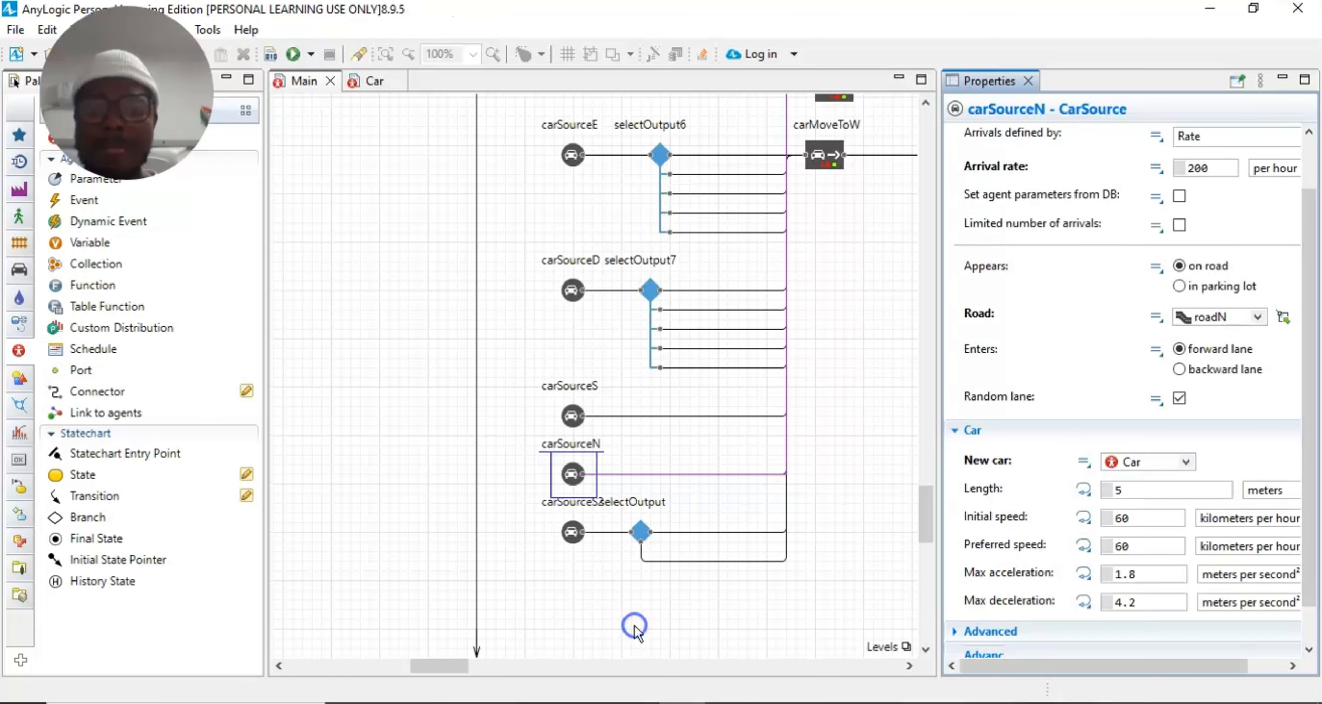
Step: Set the new car type of carSourceS2 to Car
click(569, 534)
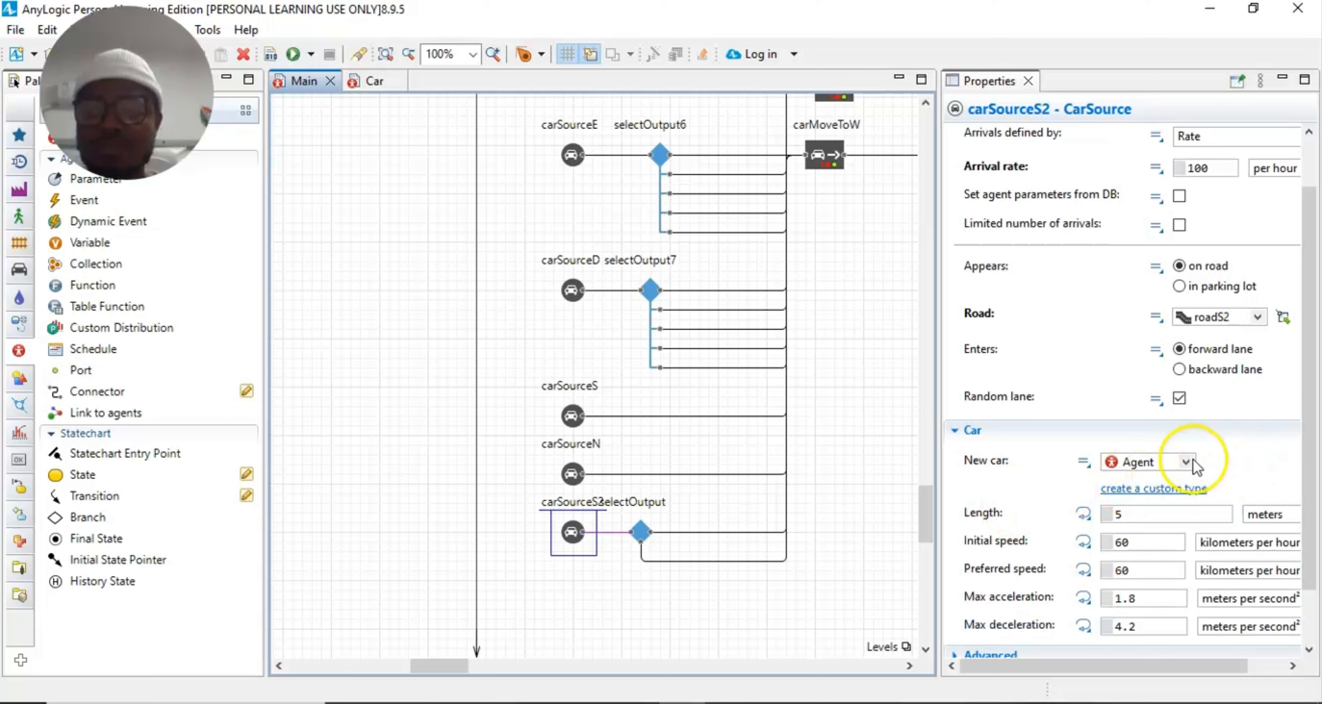
click(1190, 460)
click(1152, 497)
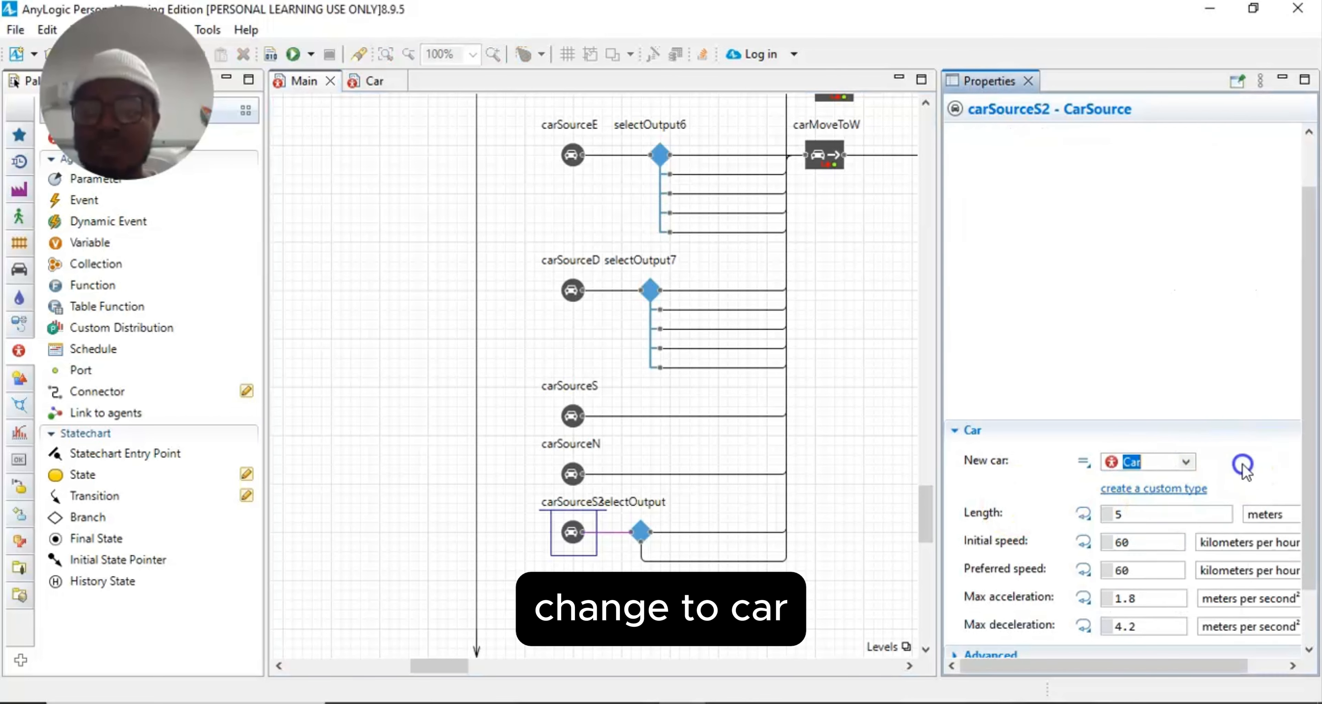
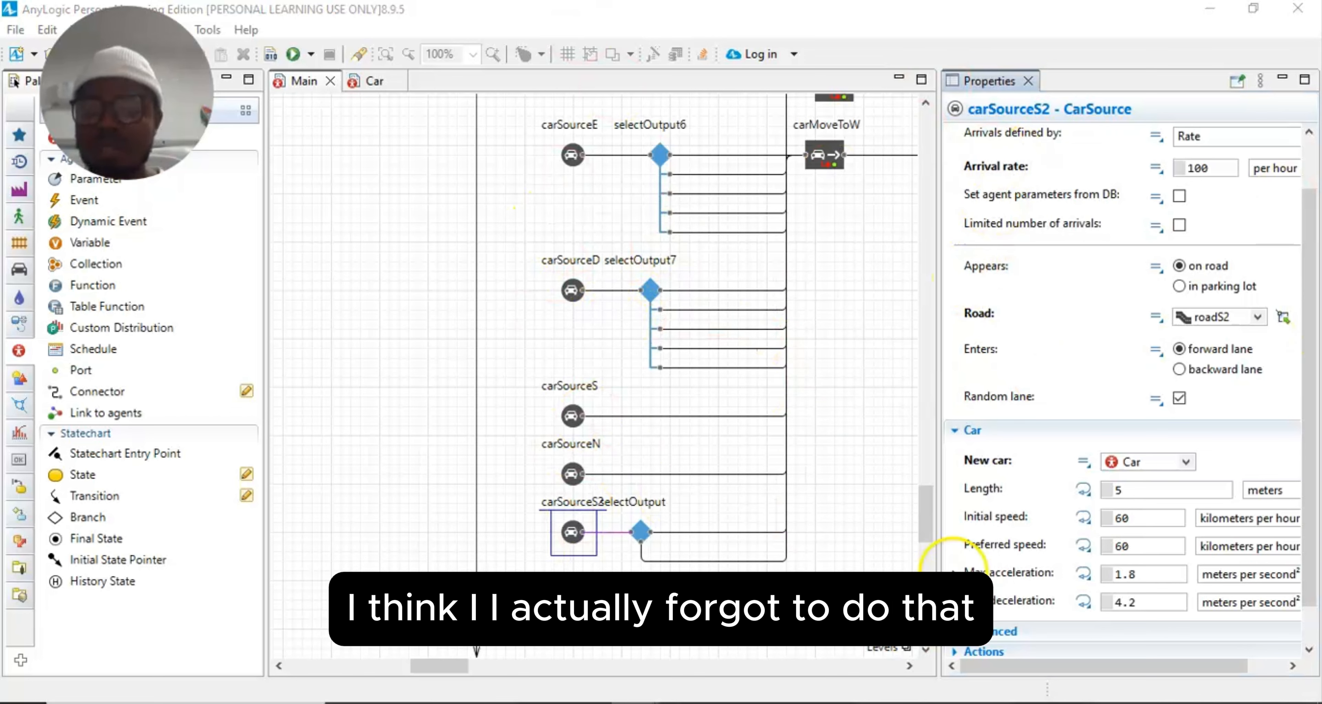
Step: Make carSourceS2 add its cars to a custom population and choose cars as the car population
scroll(1289, 312, down, 2)
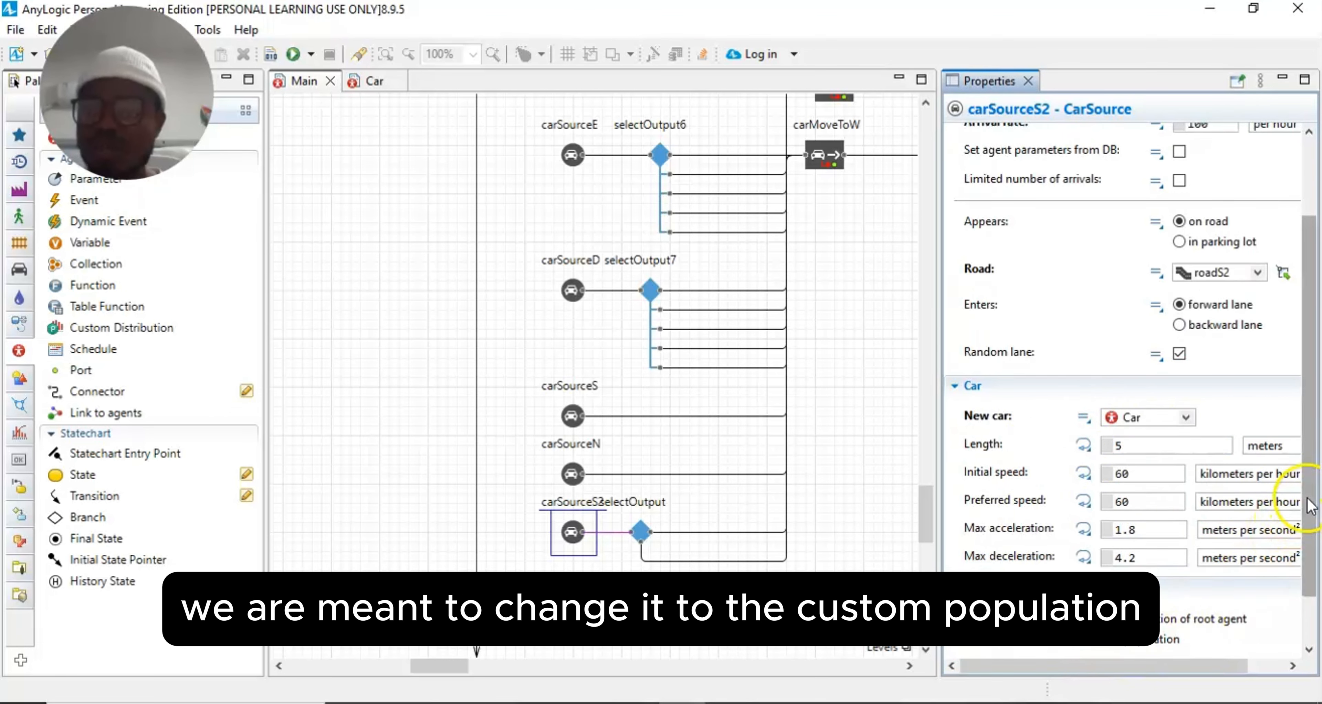
scroll(1313, 539, down, 3)
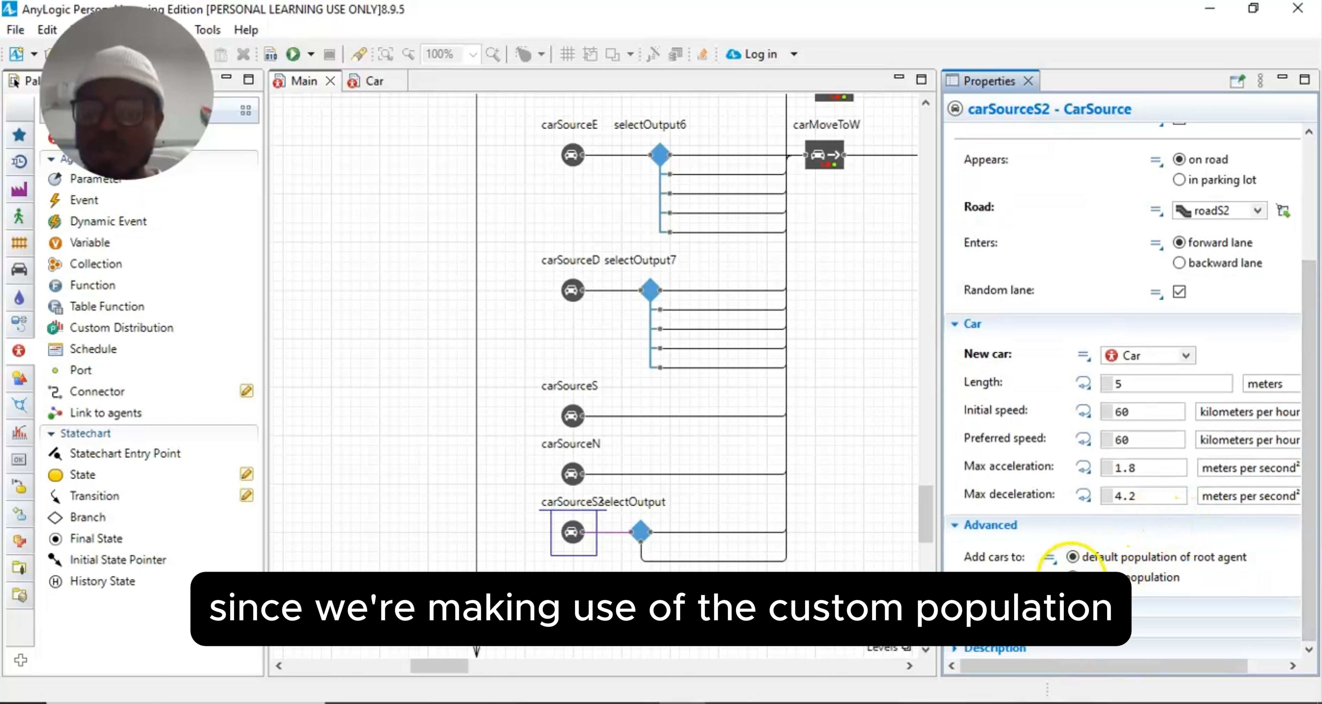
click(1073, 574)
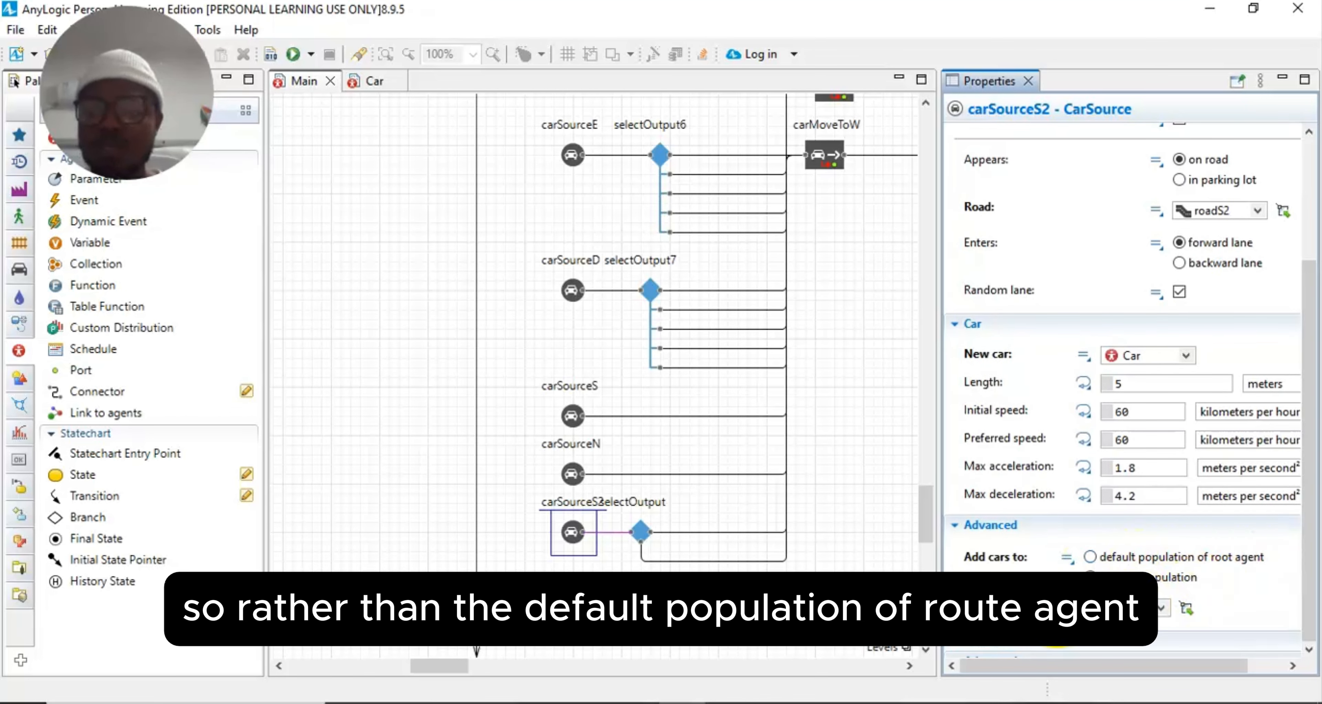
click(1161, 609)
click(1136, 630)
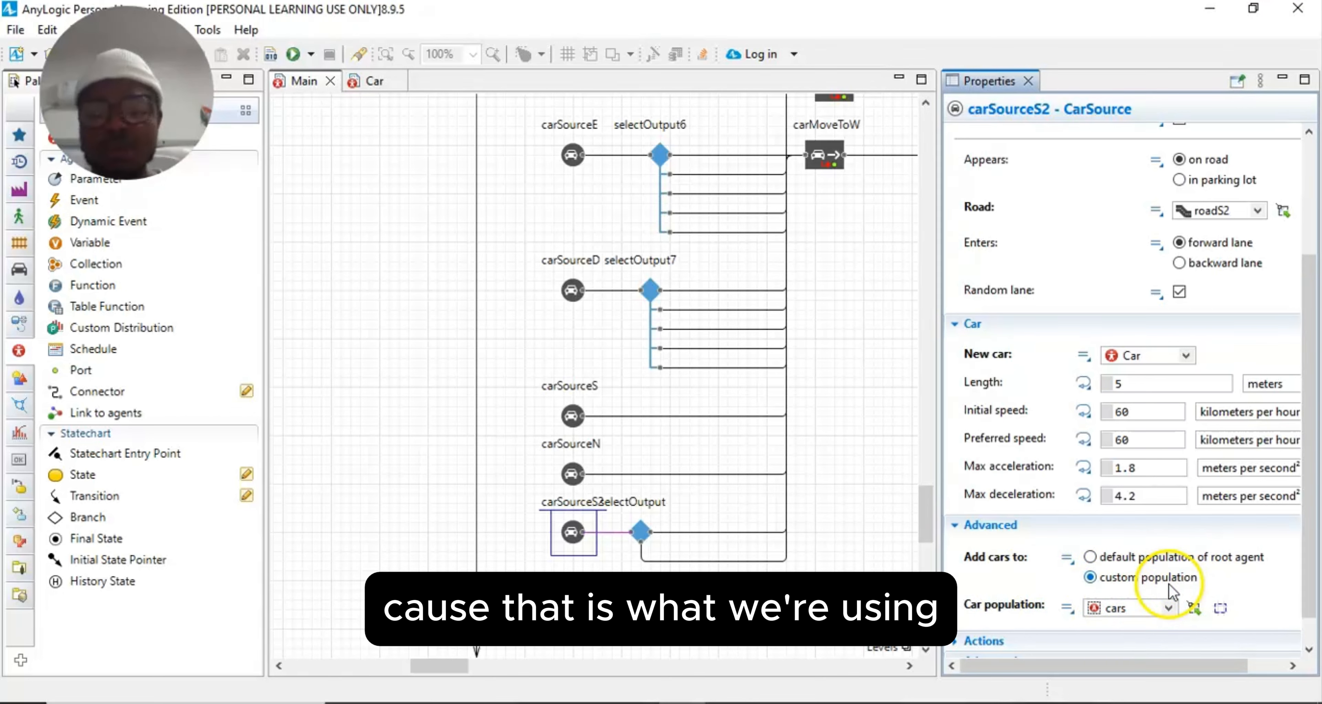
Step: Make carSourceN add its cars to a custom population and choose cars as the car population
click(569, 475)
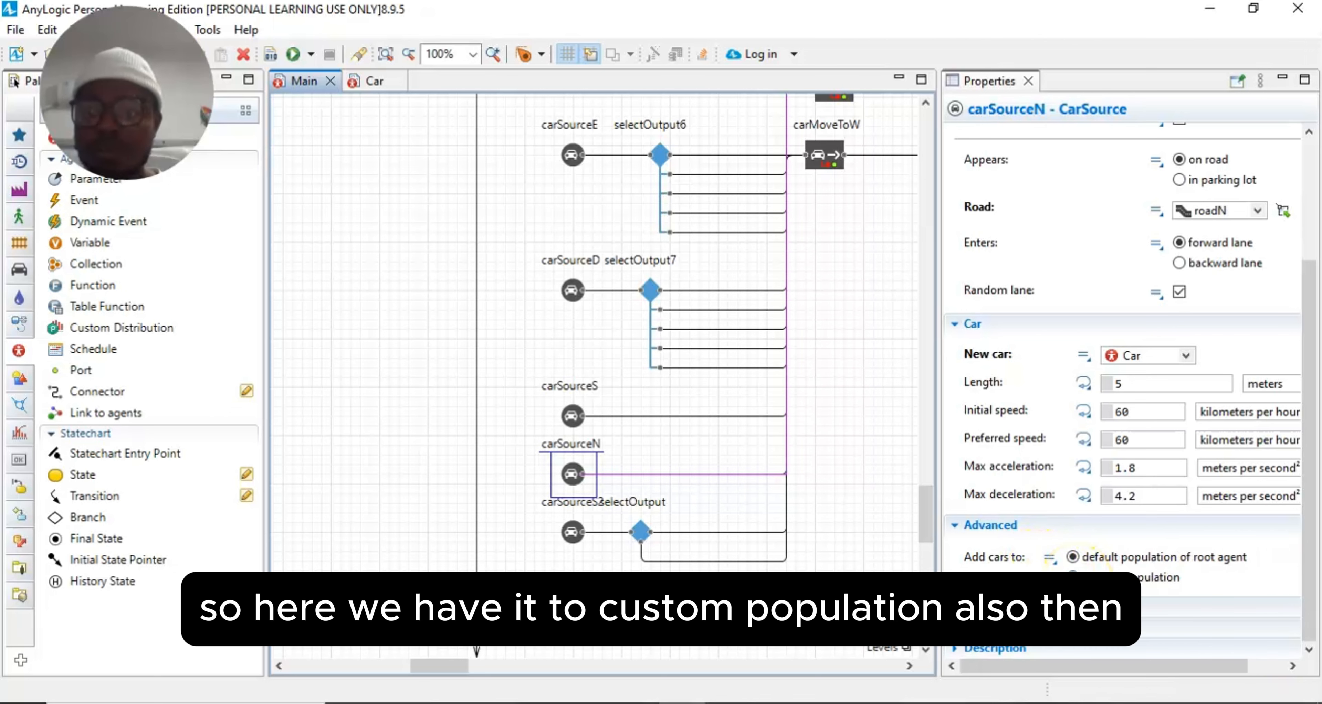
click(1073, 574)
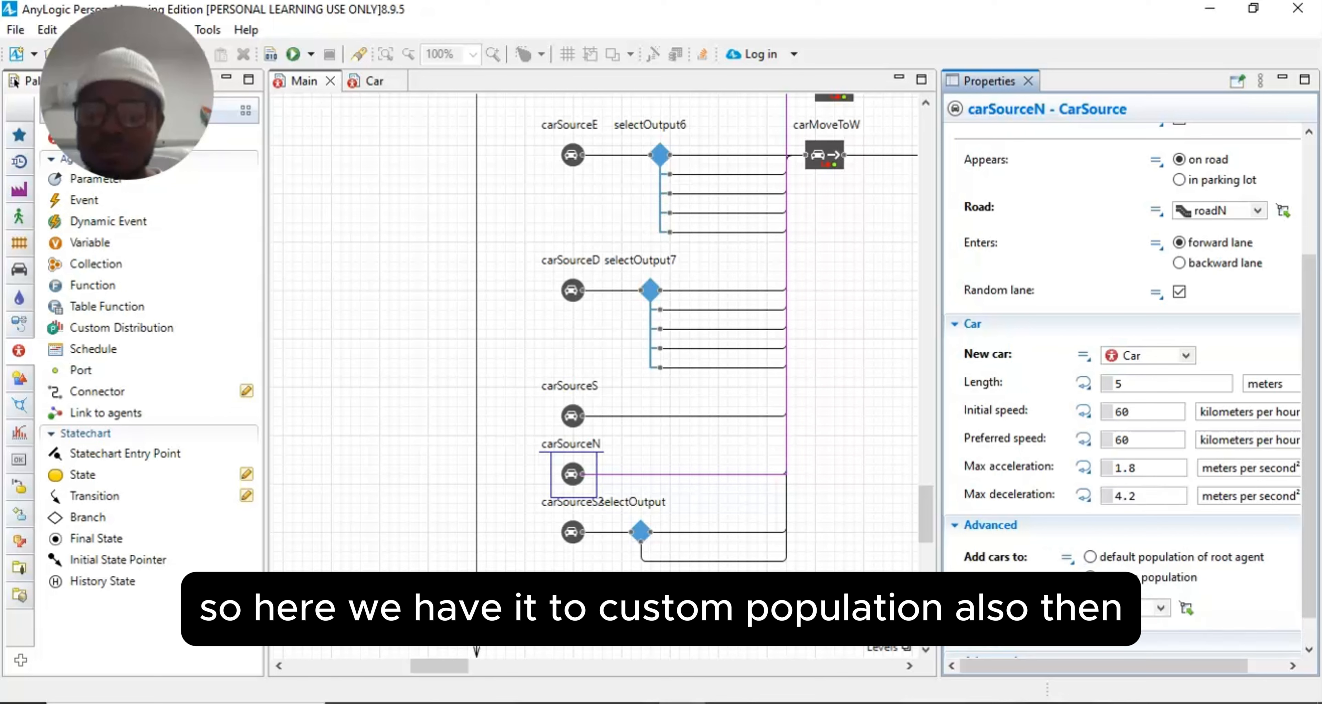
click(1158, 608)
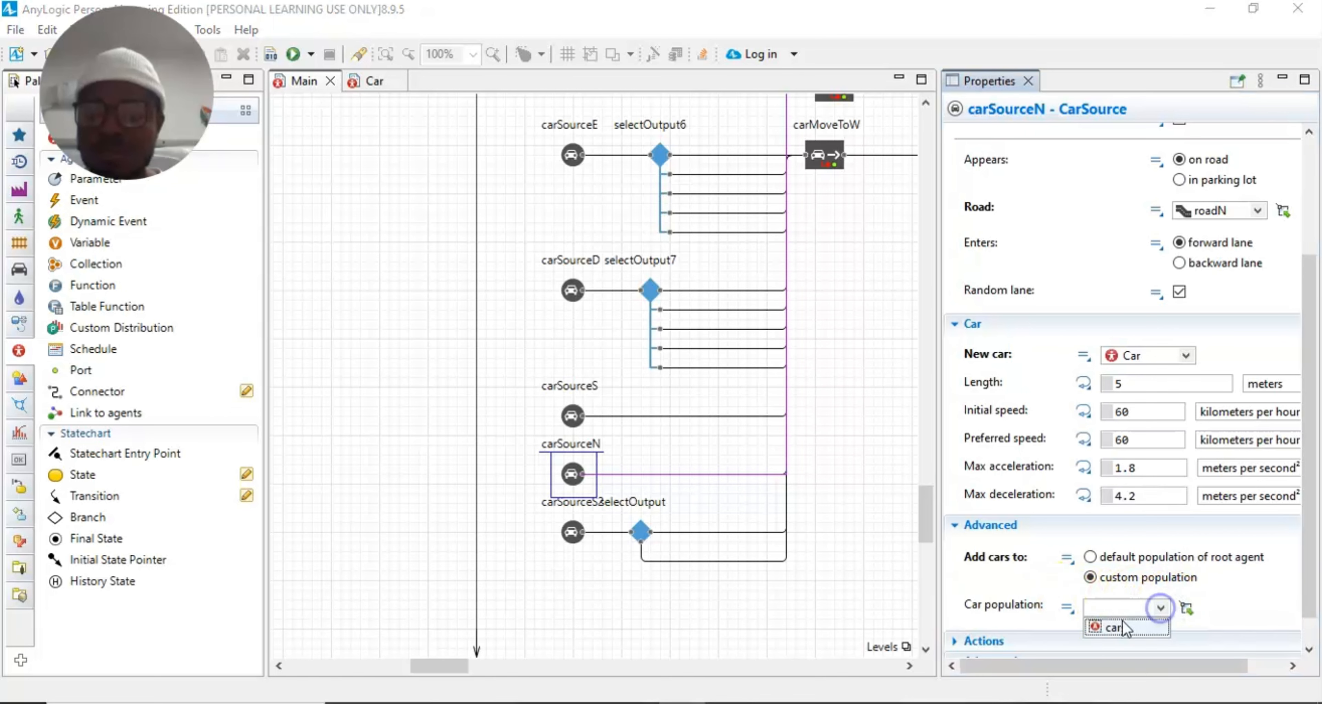
click(1107, 626)
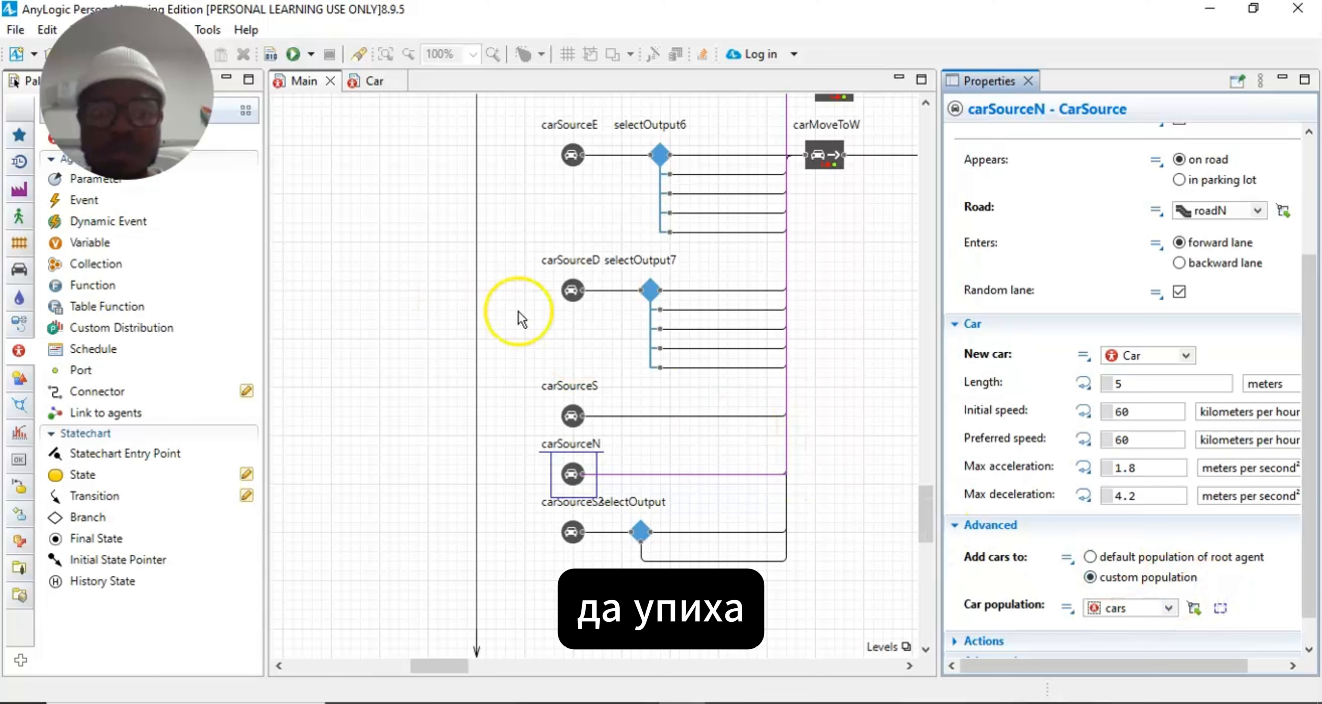
Step: Make carSourceD add its cars to a custom population and choose cars as the car population
click(571, 291)
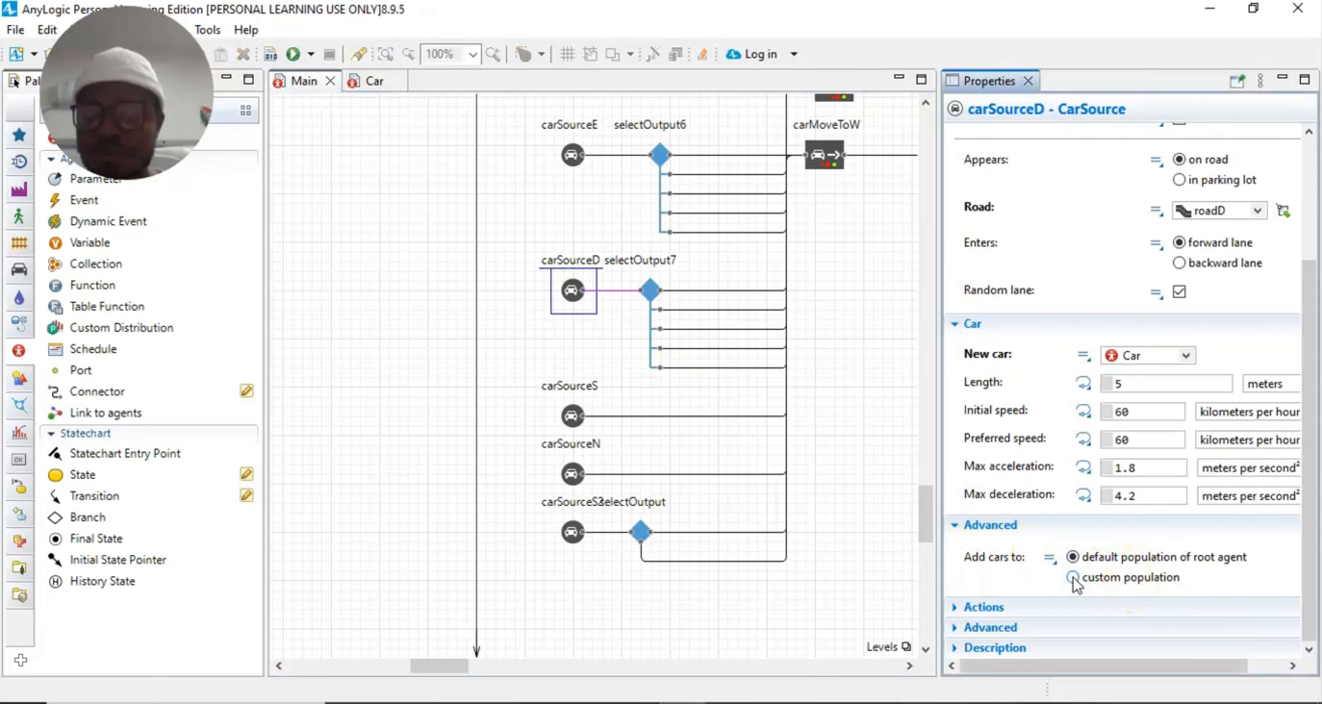
click(1072, 578)
click(1160, 609)
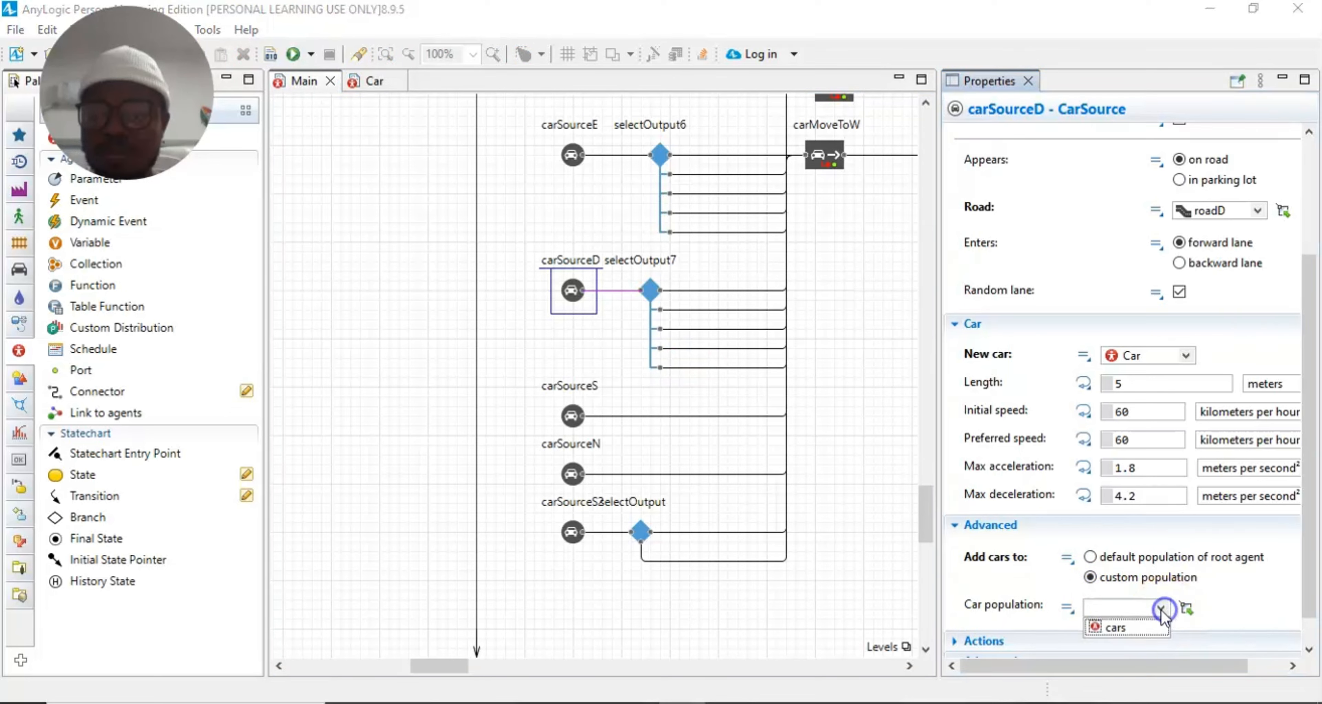
click(1129, 627)
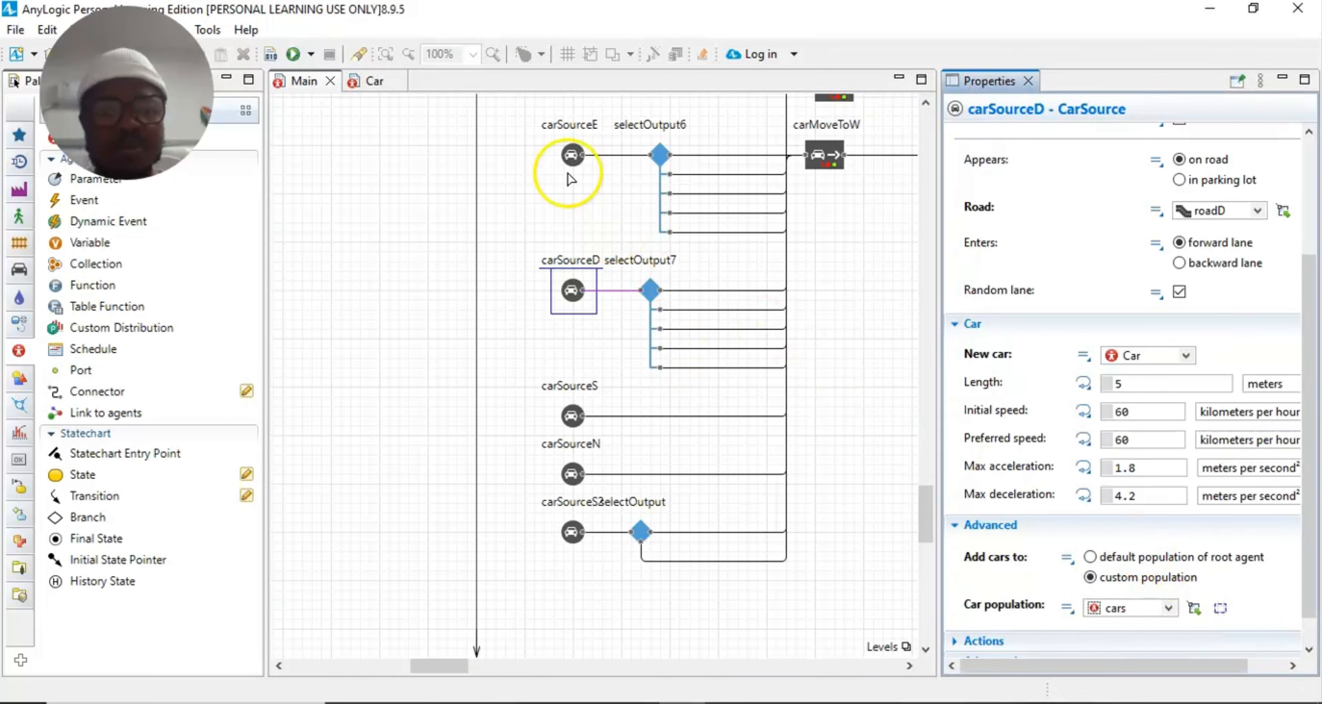
Step: Make carSourceS add its cars to a custom population and choose cars as the car population
click(571, 416)
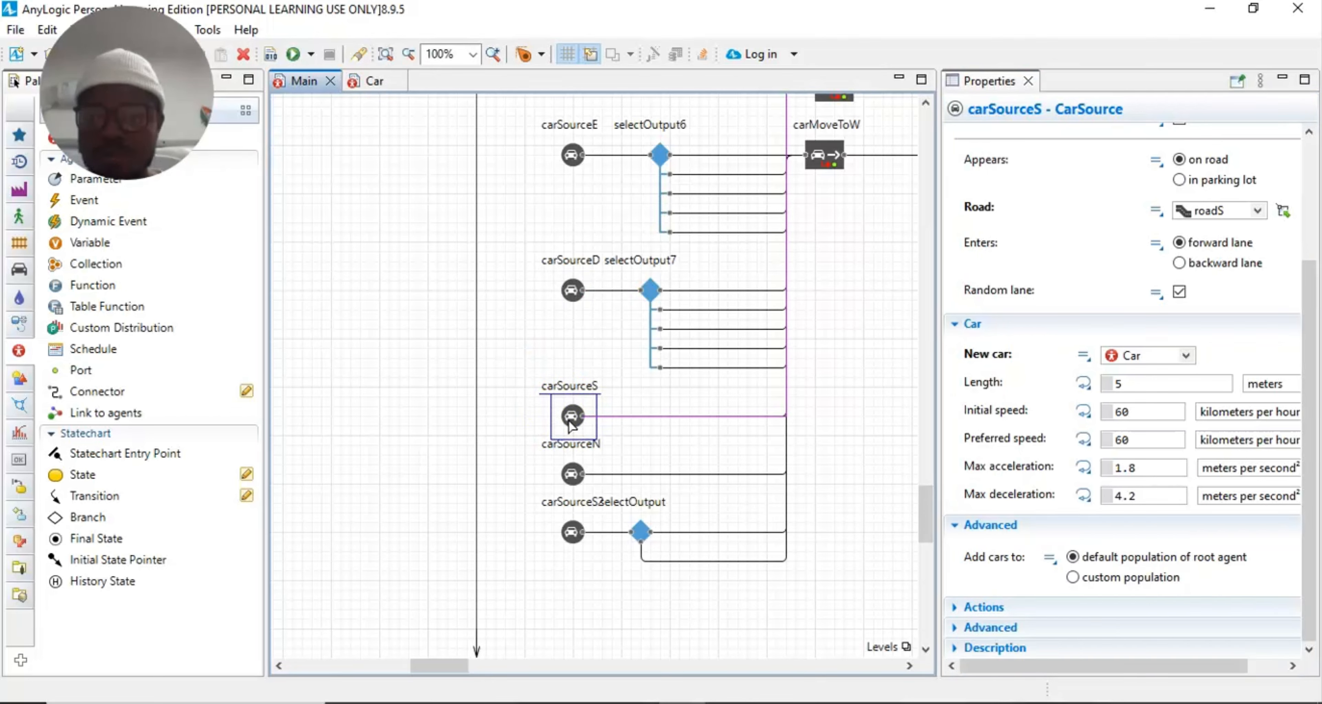
click(1073, 577)
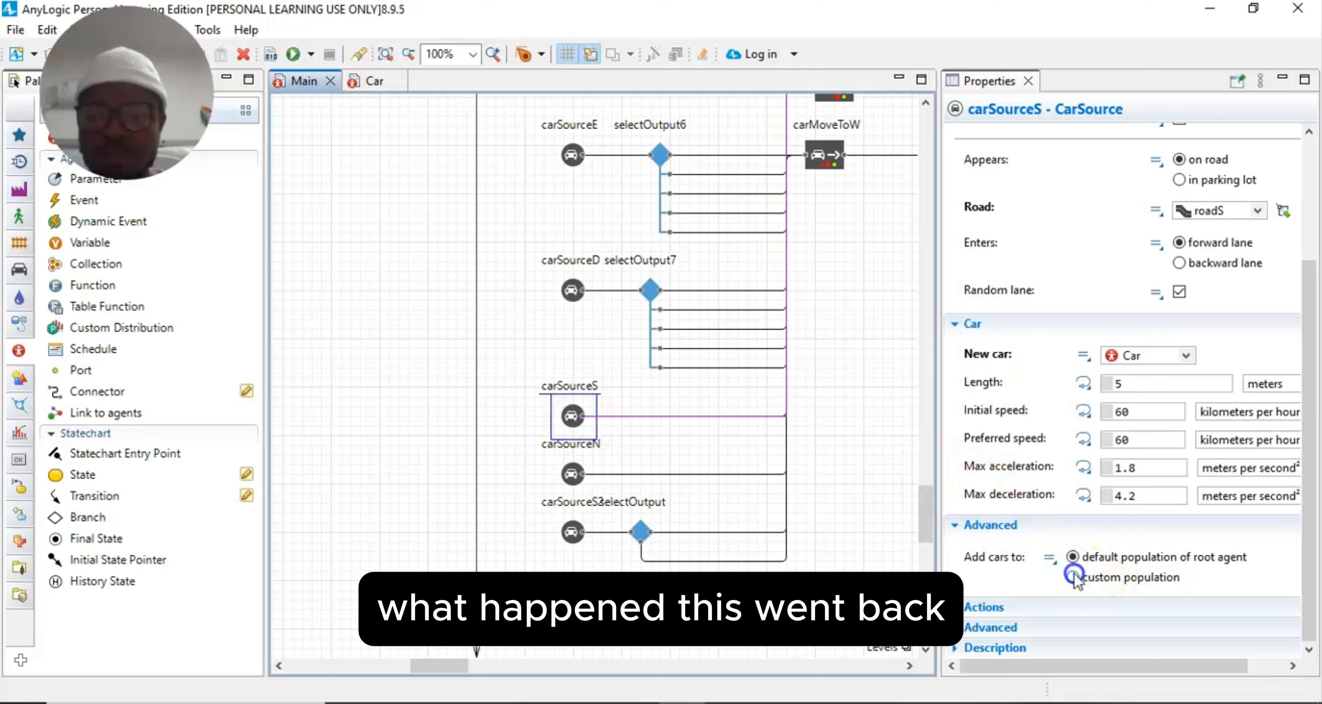
click(1073, 577)
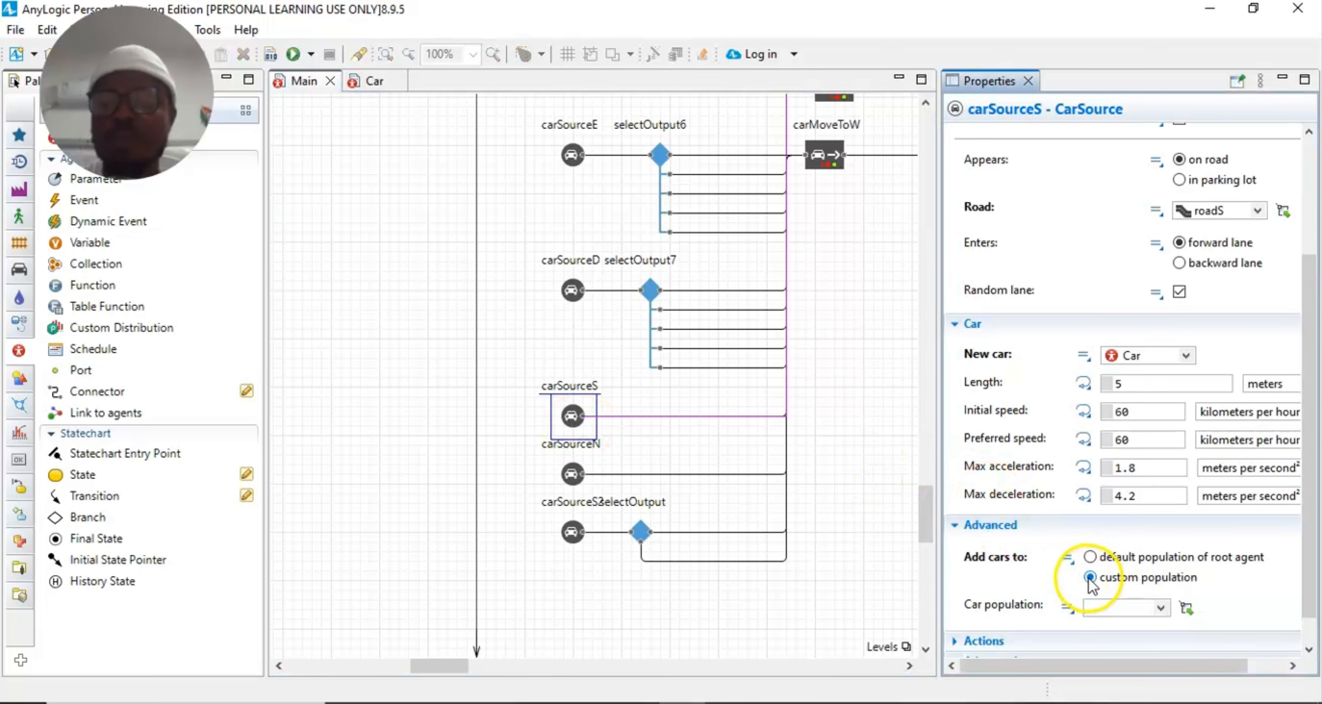
click(1159, 608)
click(1140, 624)
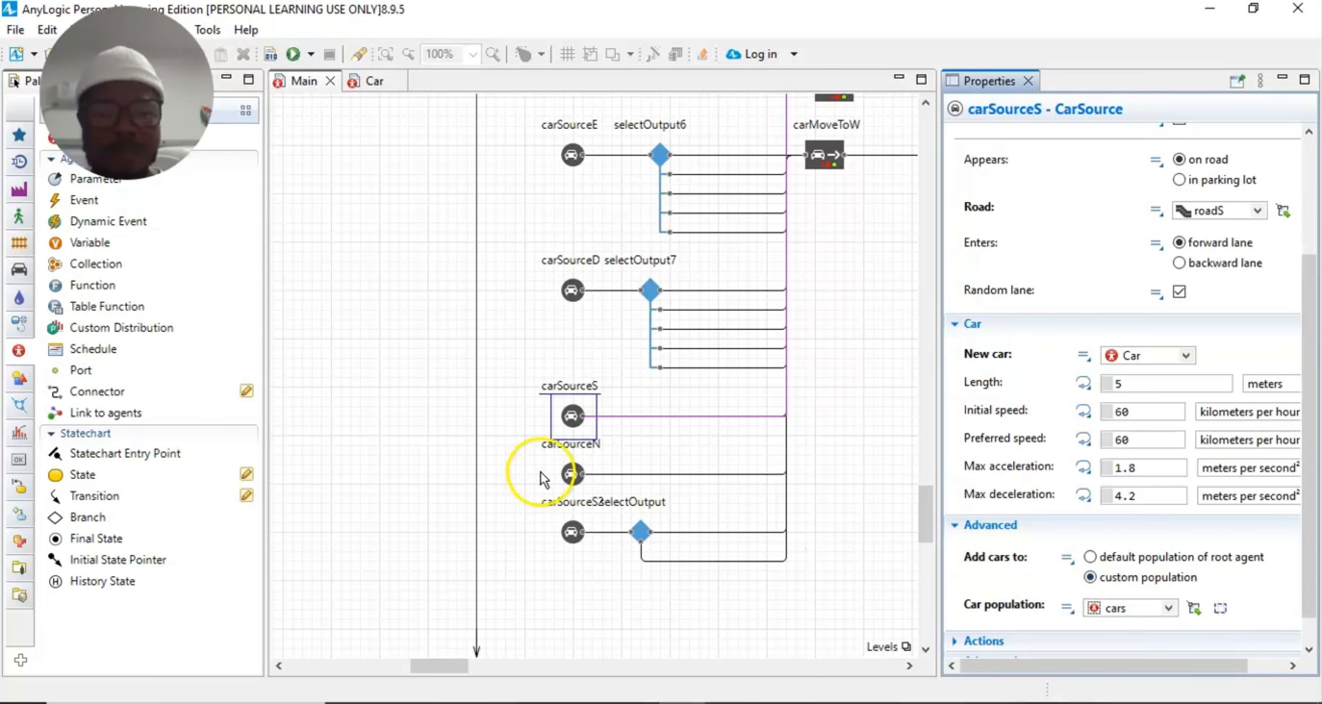
Step: Check the car population settings of carSourceN, carSourceS2, carSourceS and carSourceD
click(572, 474)
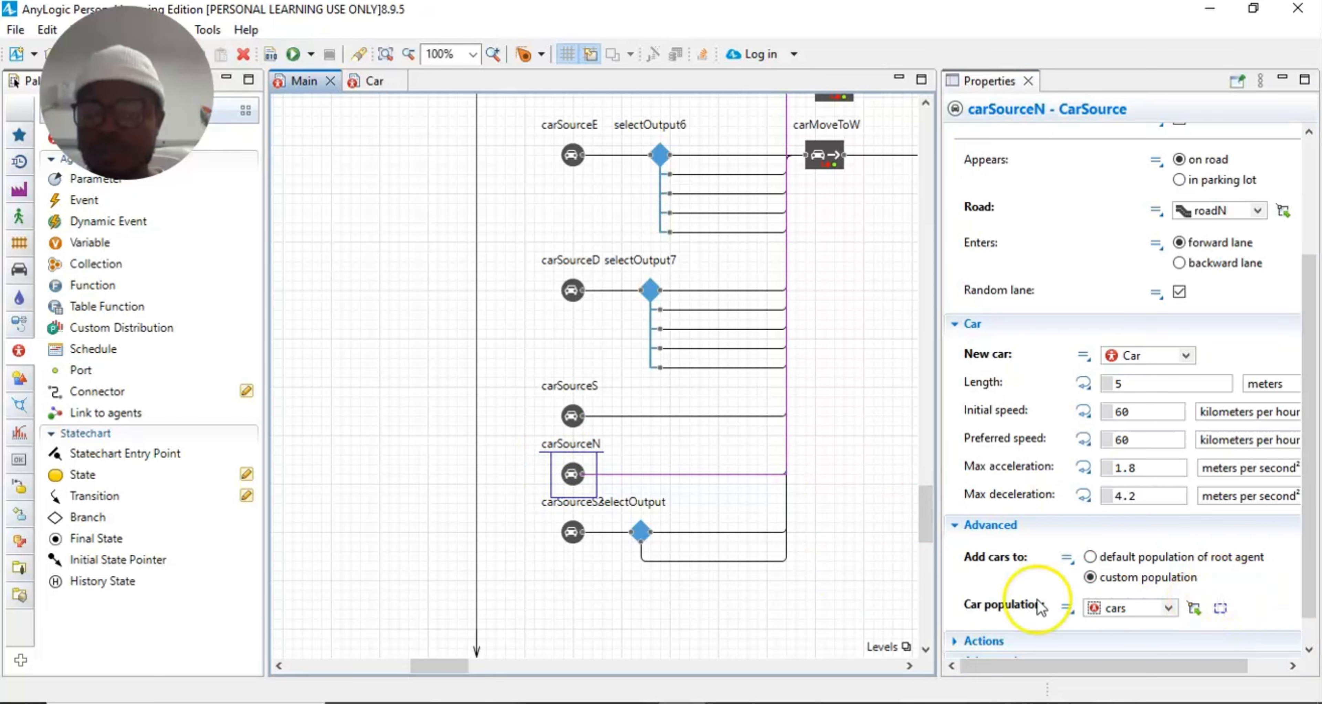
click(570, 533)
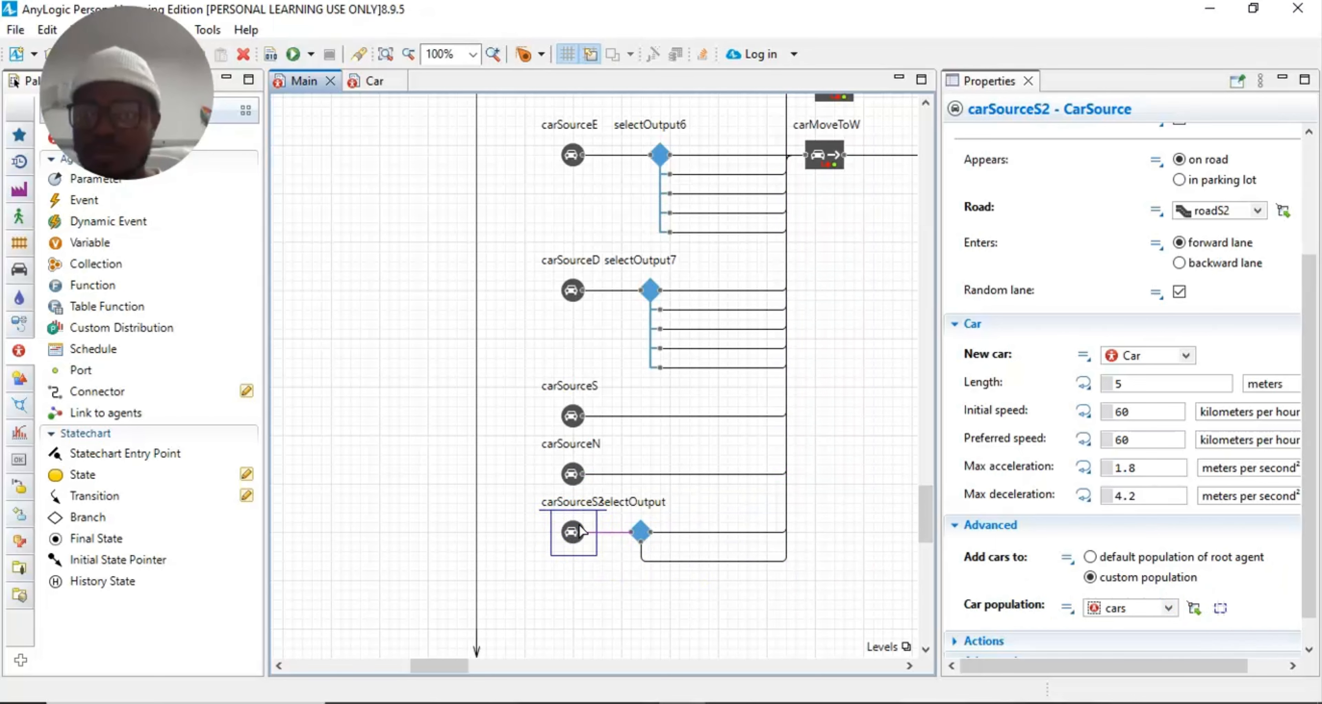
click(571, 474)
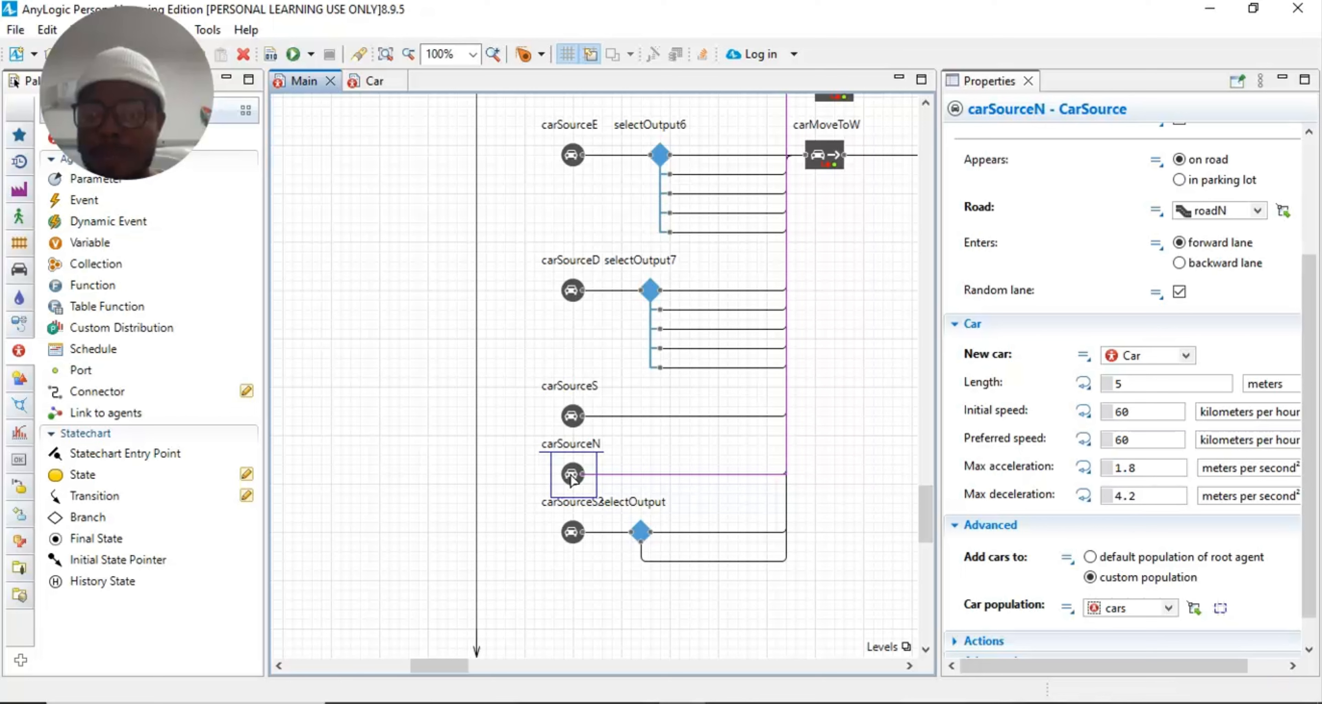
click(572, 415)
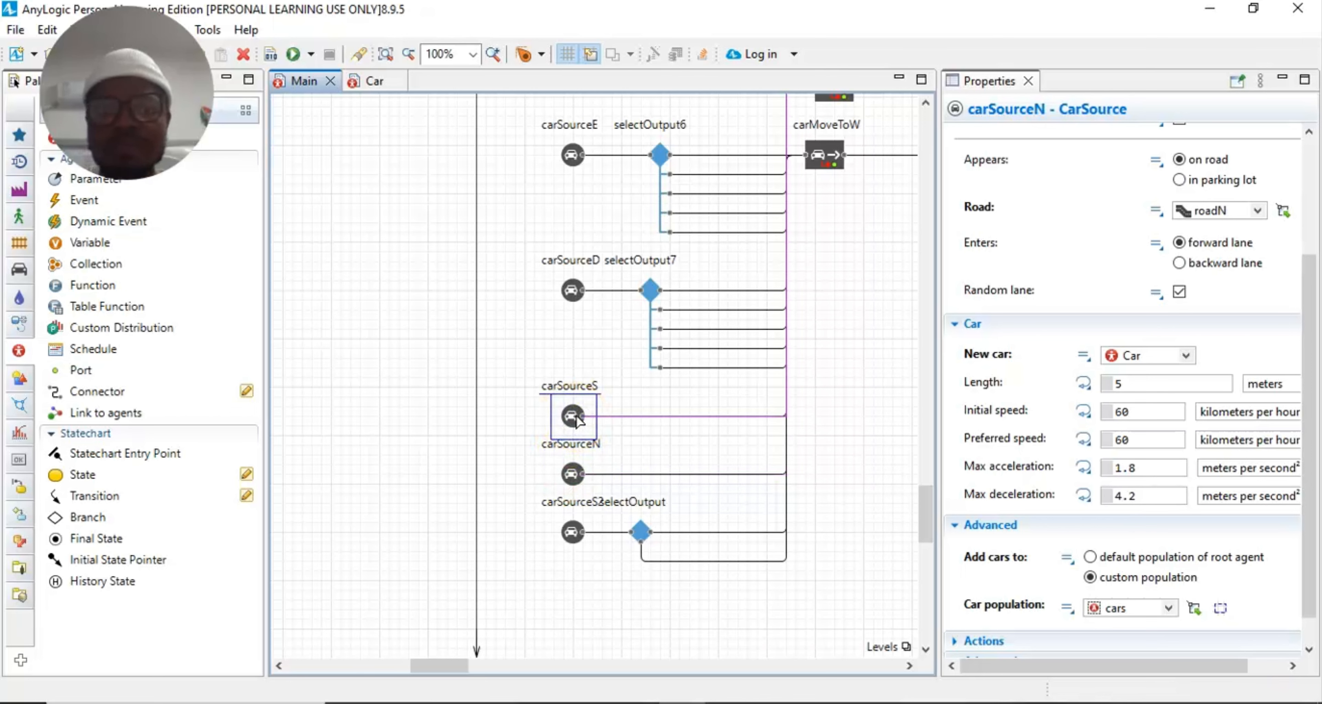
click(561, 419)
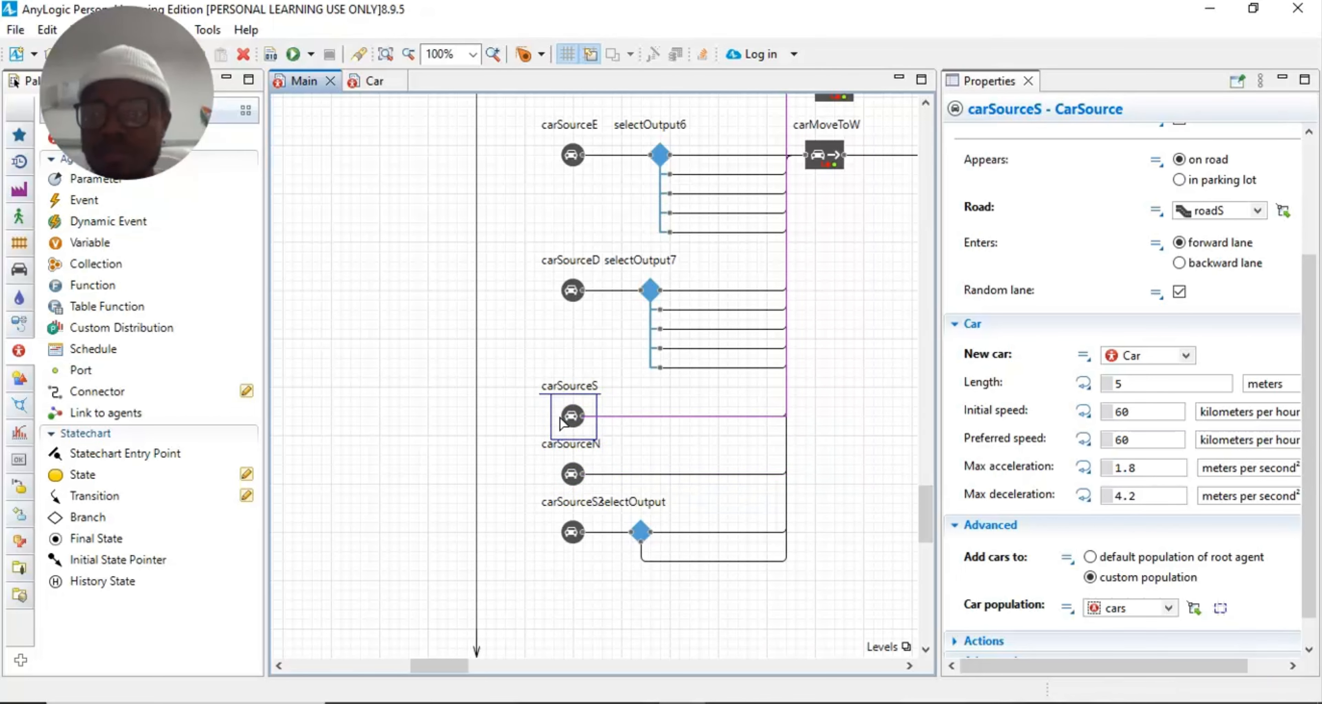
click(570, 292)
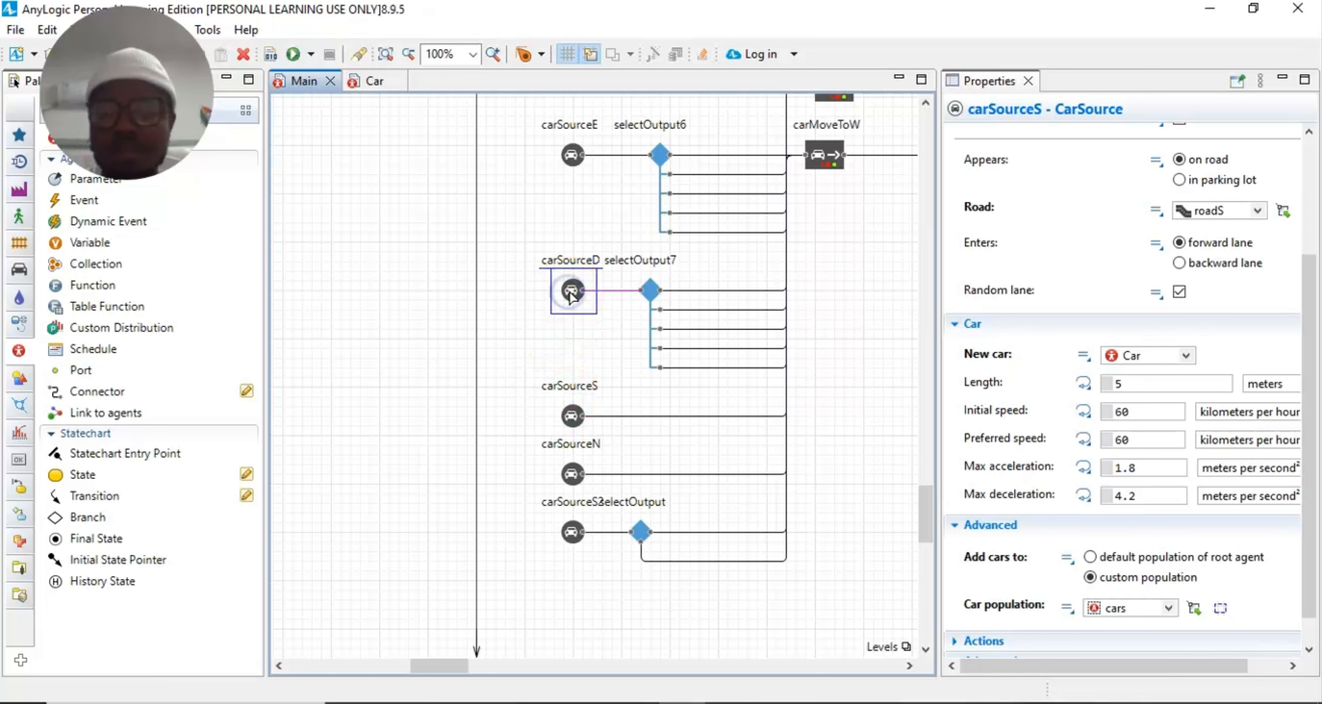
click(566, 299)
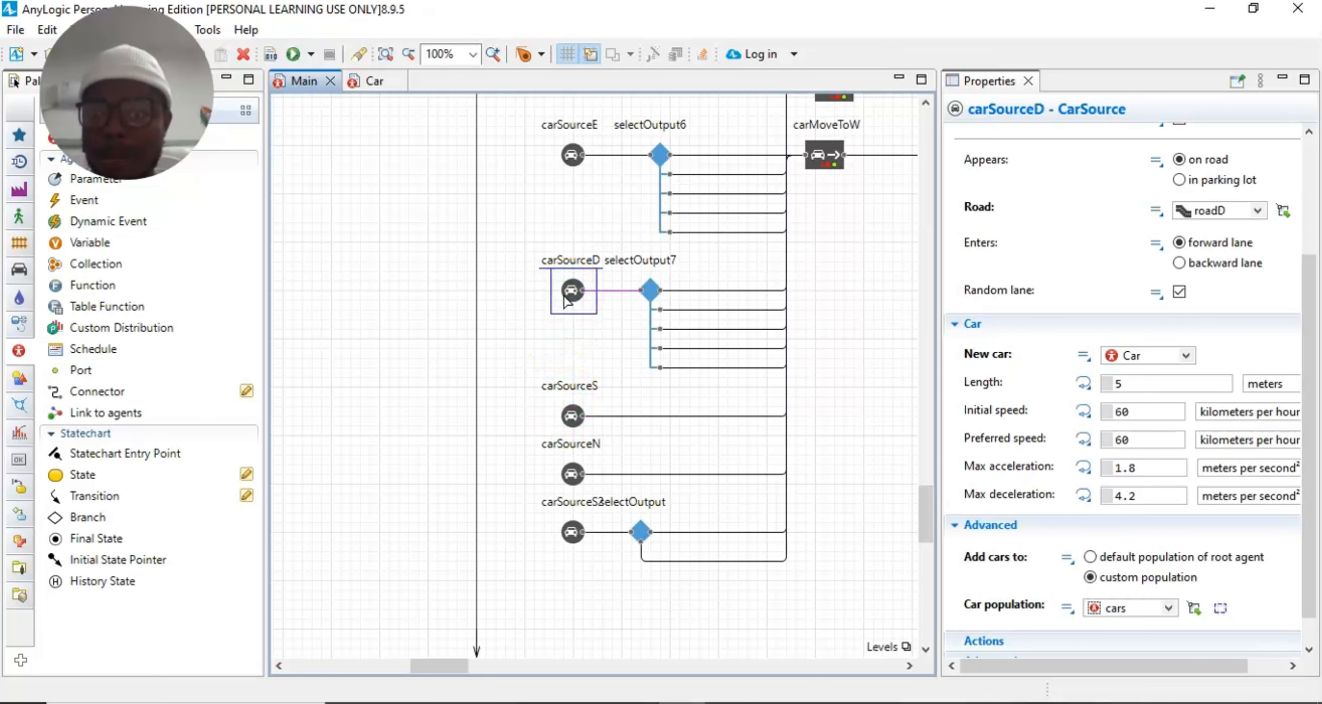
Step: Make carSourceE add its cars to a custom population and choose cars as the car population
scroll(578, 271, up, 3)
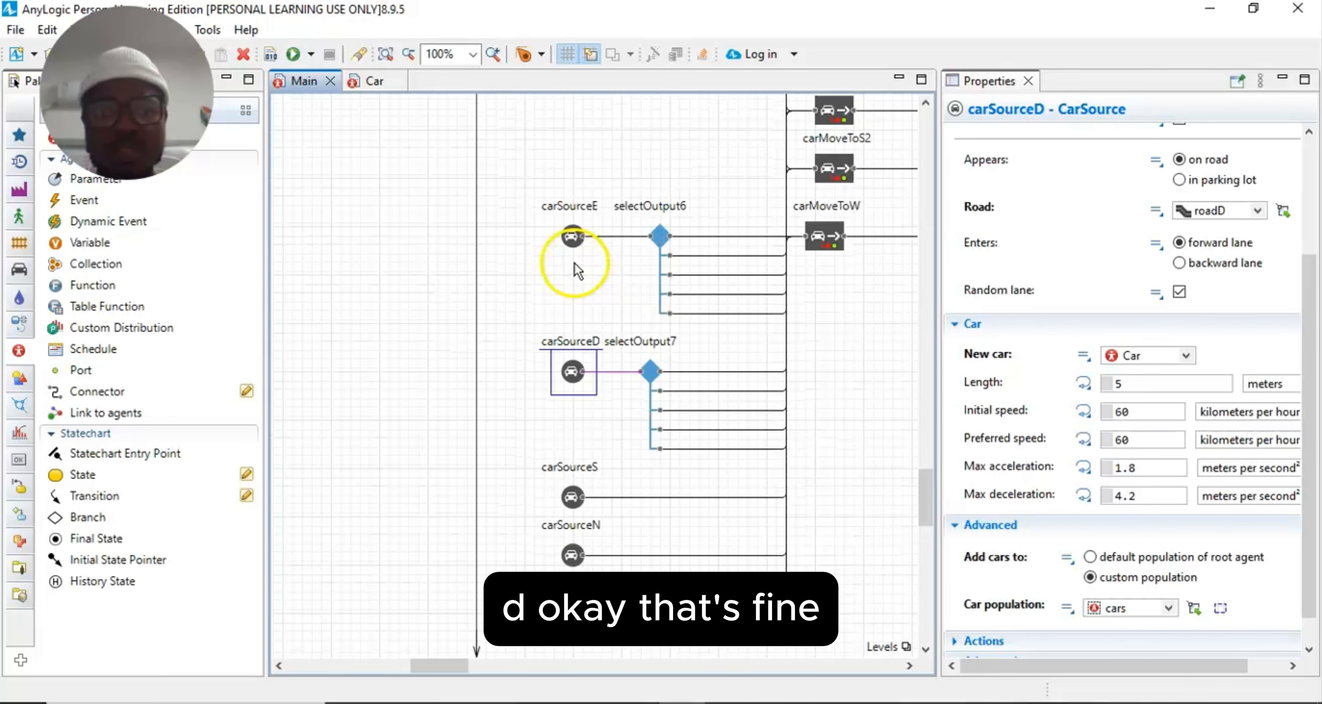
click(570, 237)
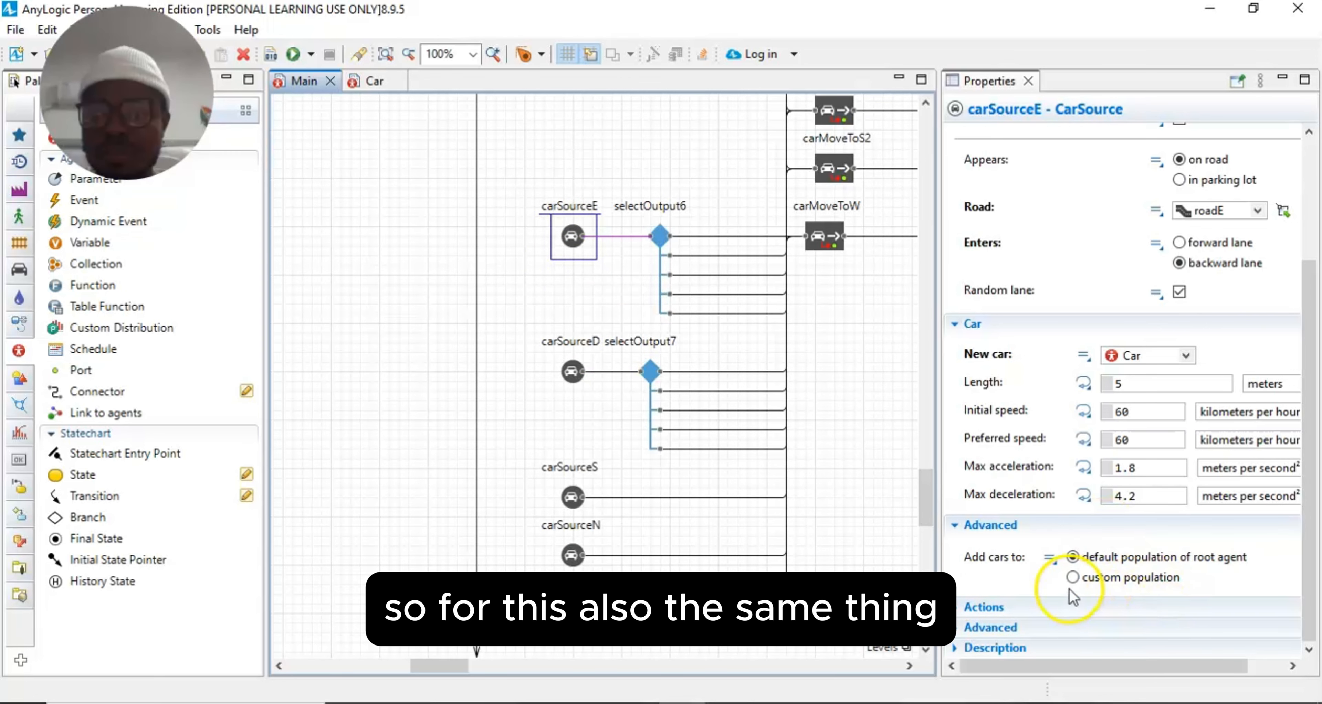
click(1076, 578)
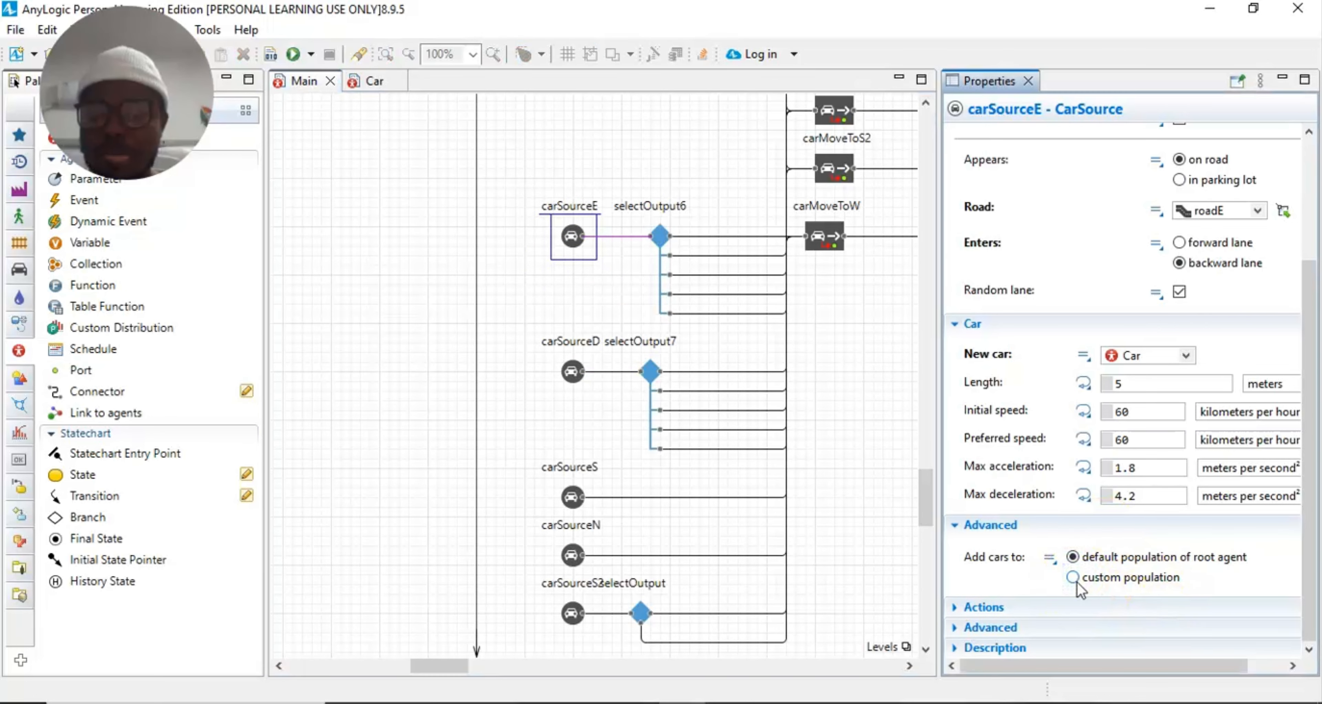
click(1158, 608)
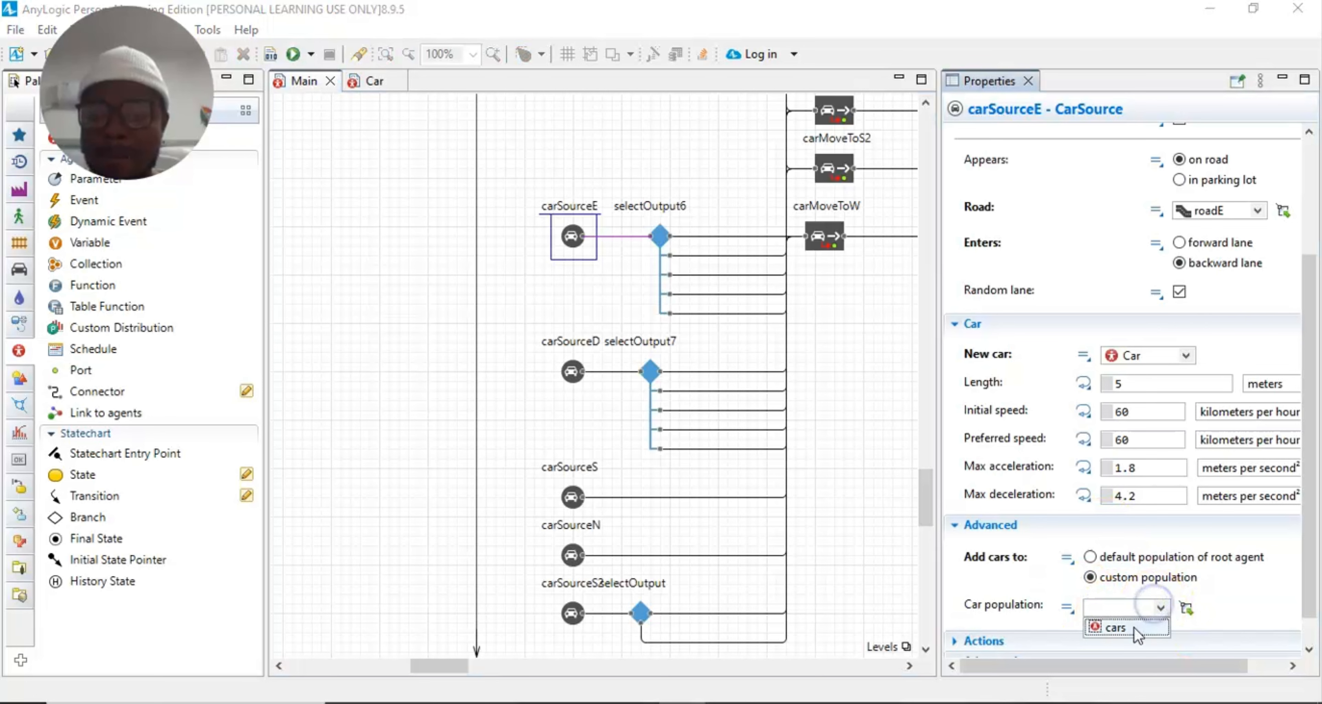
click(1236, 596)
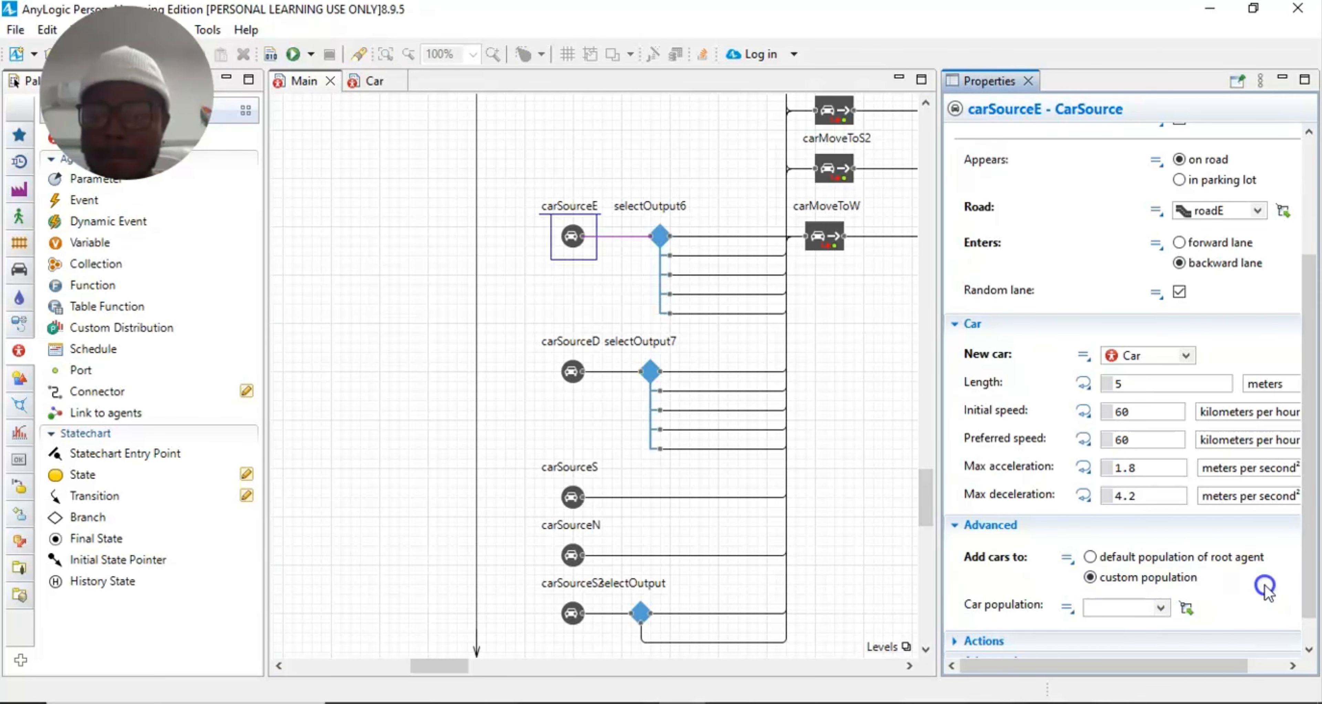
Step: Make carSourceW add its cars to a custom population
scroll(708, 447, up, 3)
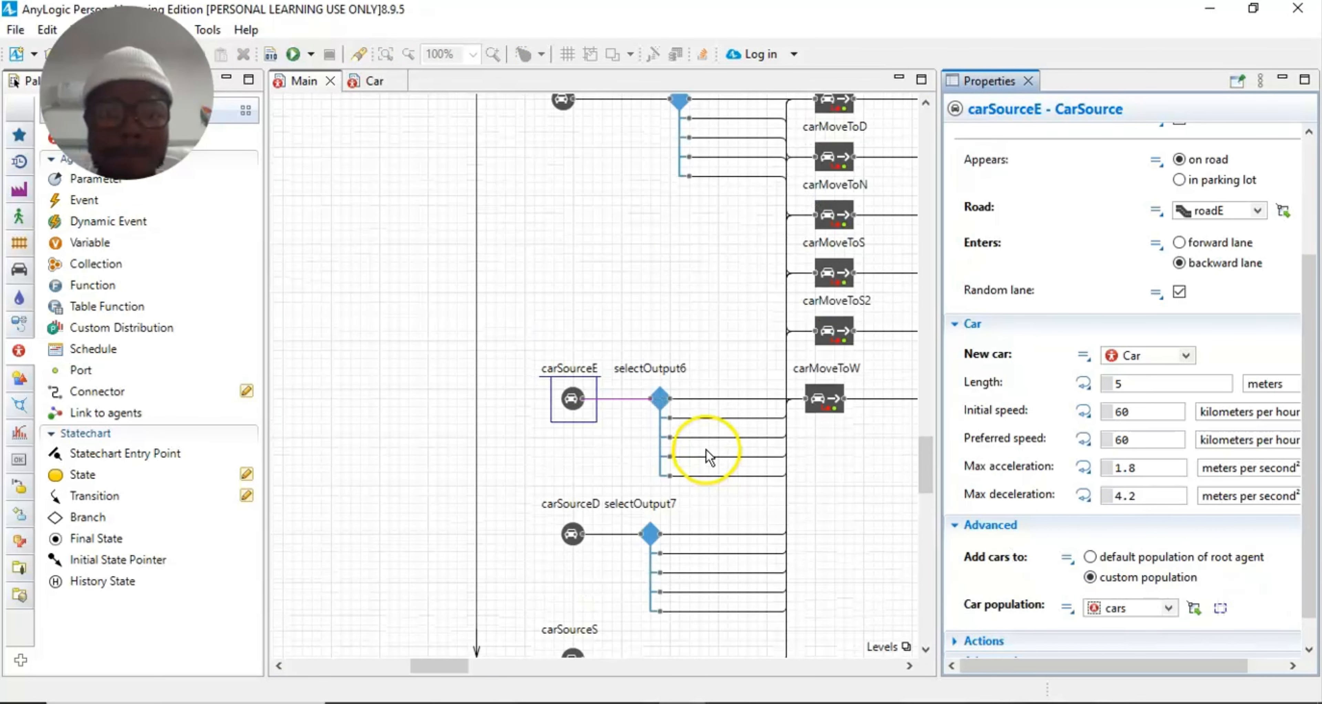
scroll(707, 449, up, 5)
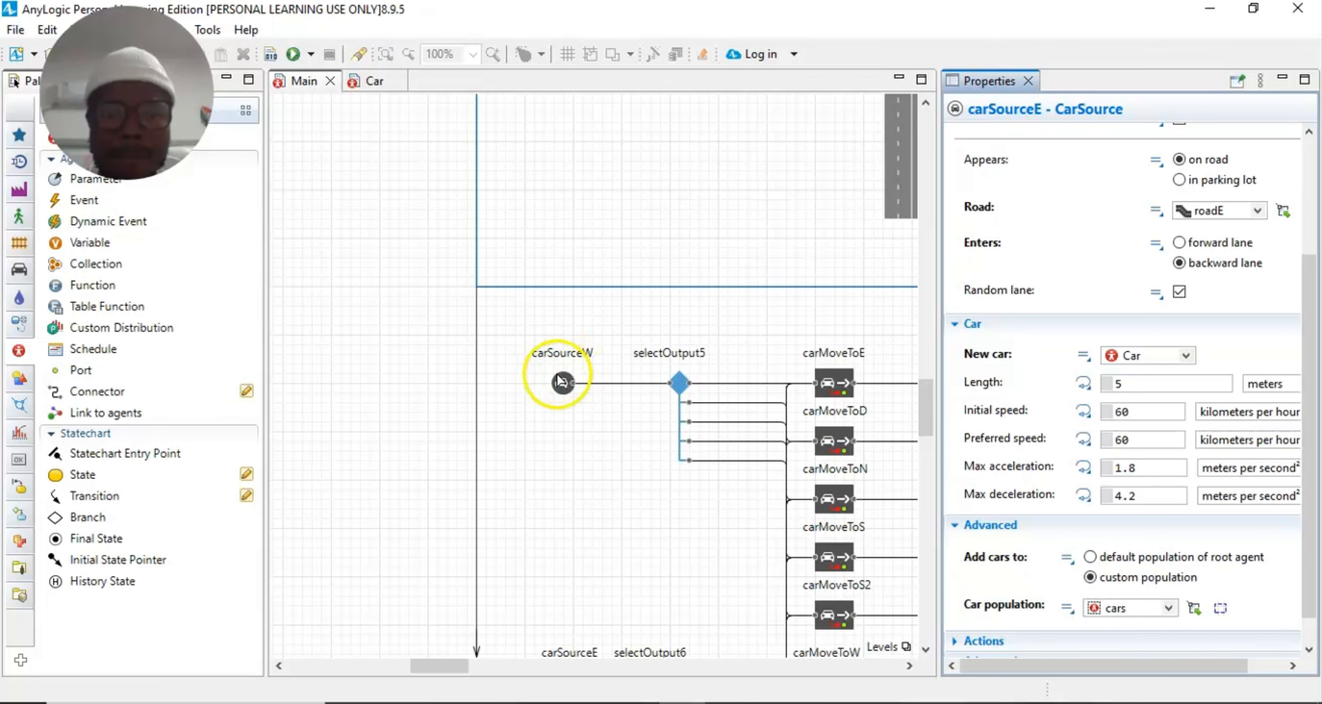
click(561, 382)
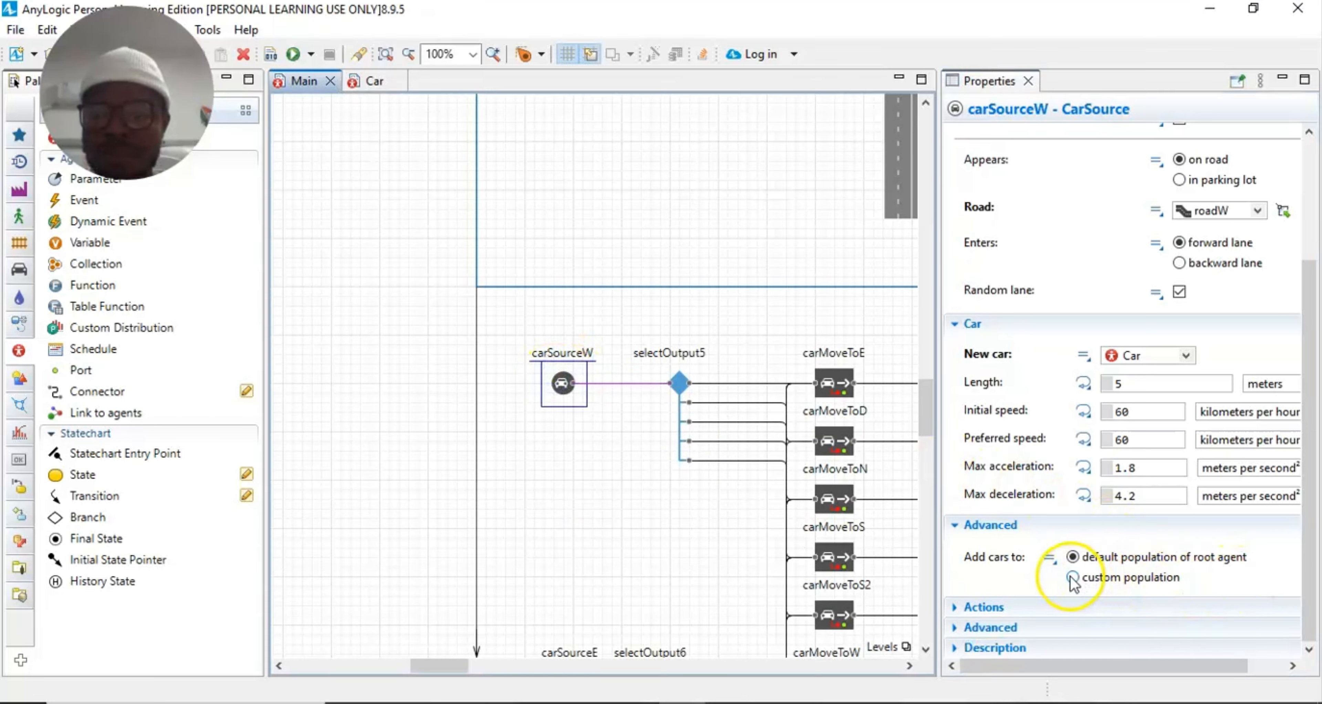
Step: Make the carSourceW block add its cars to a custom population and select cars as that population
click(1072, 578)
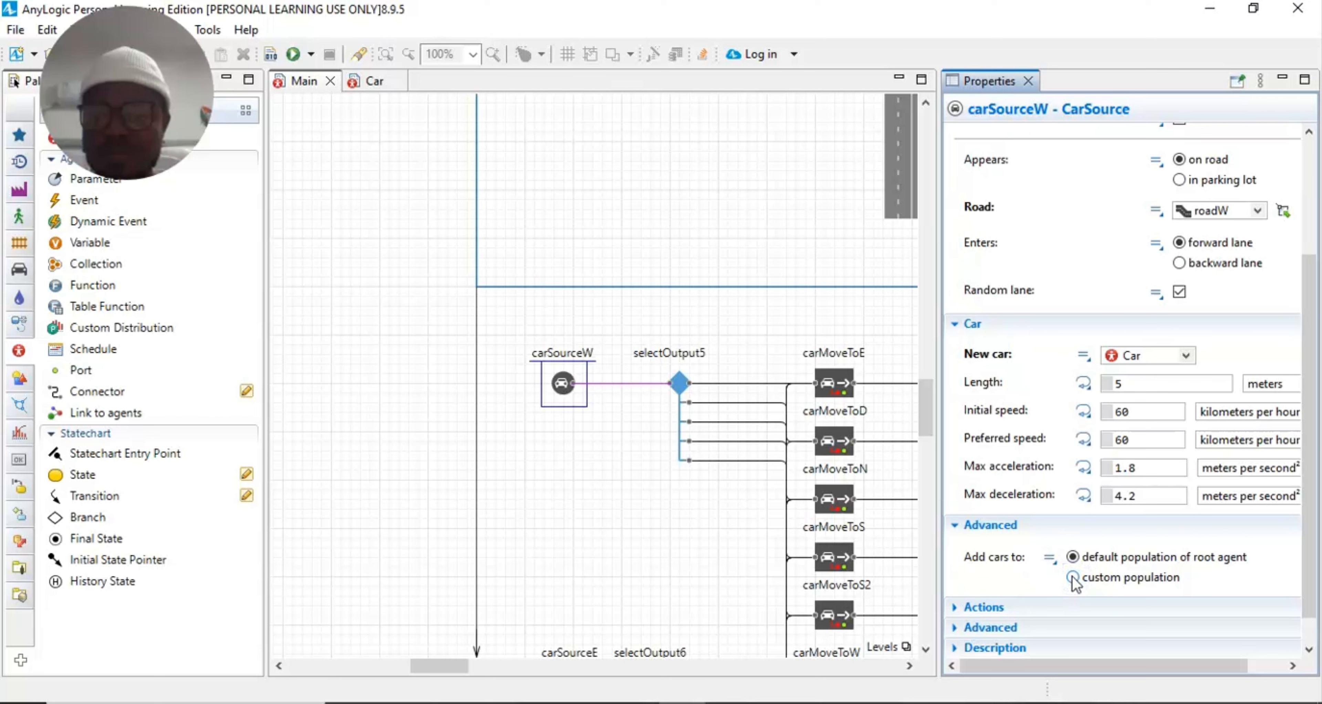
click(1157, 607)
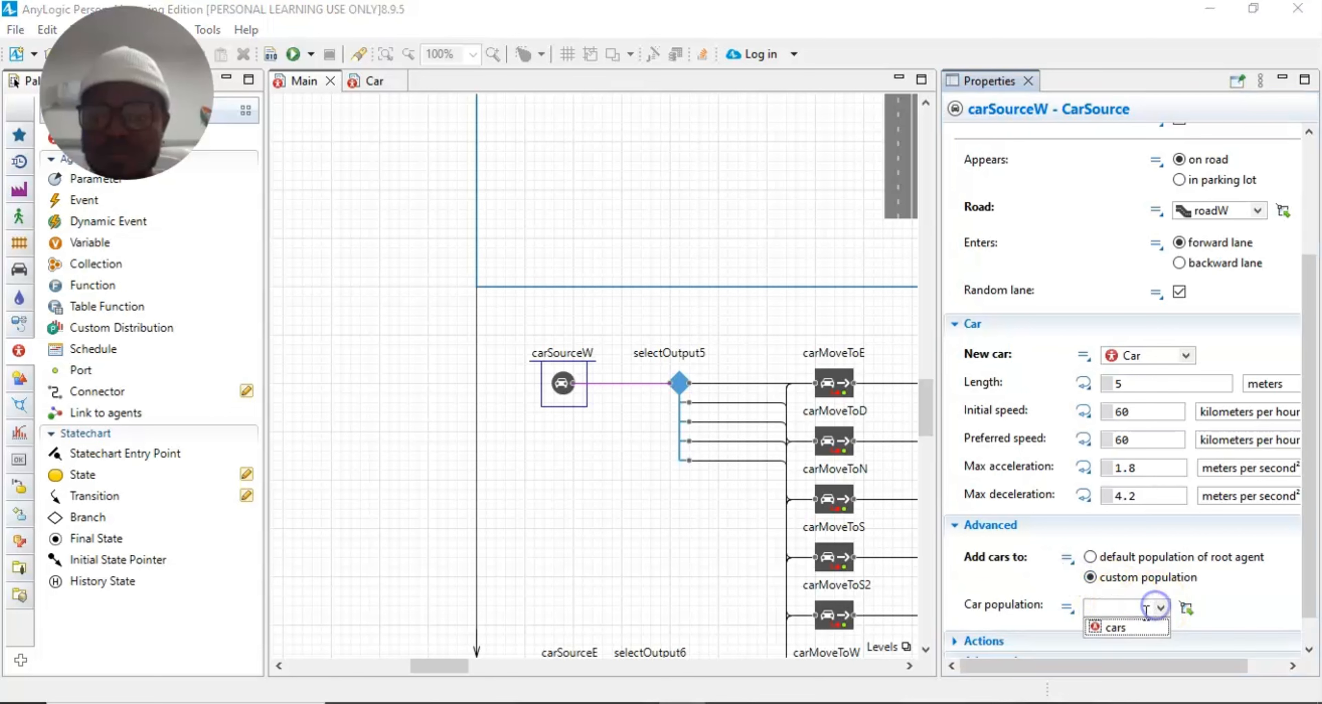
click(1150, 610)
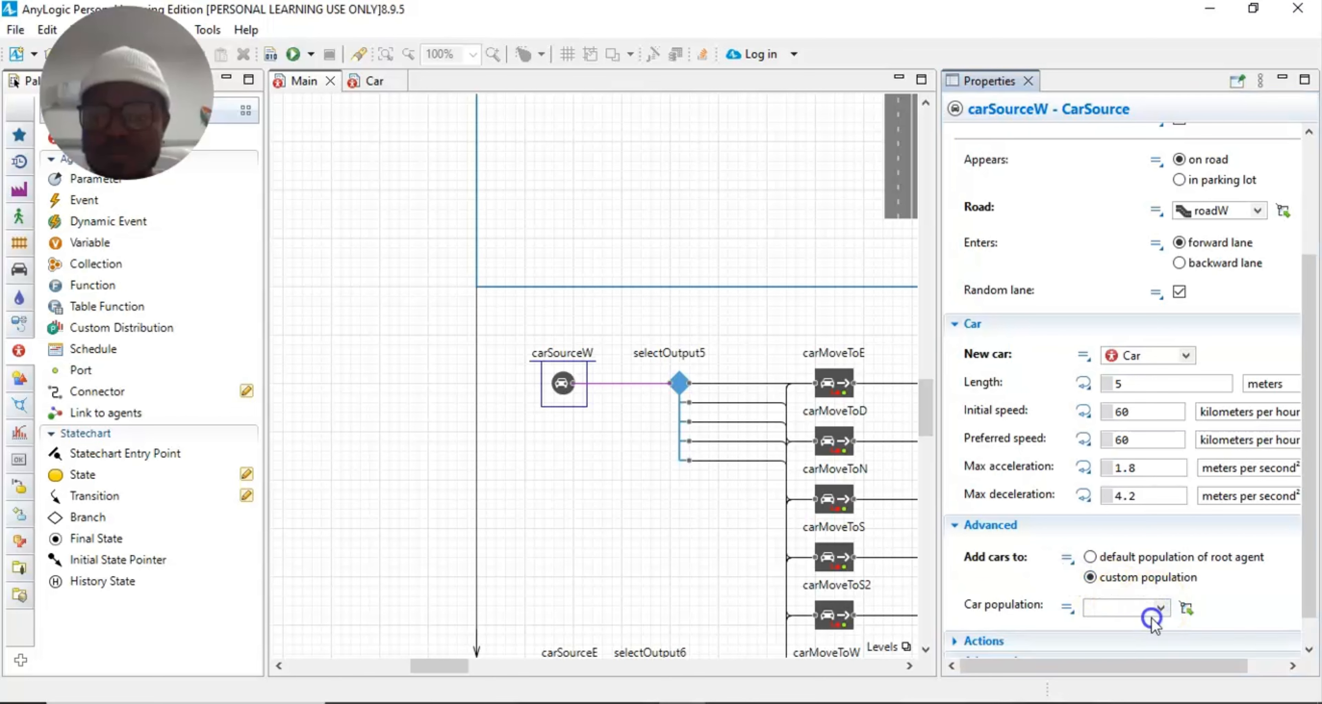
click(1249, 585)
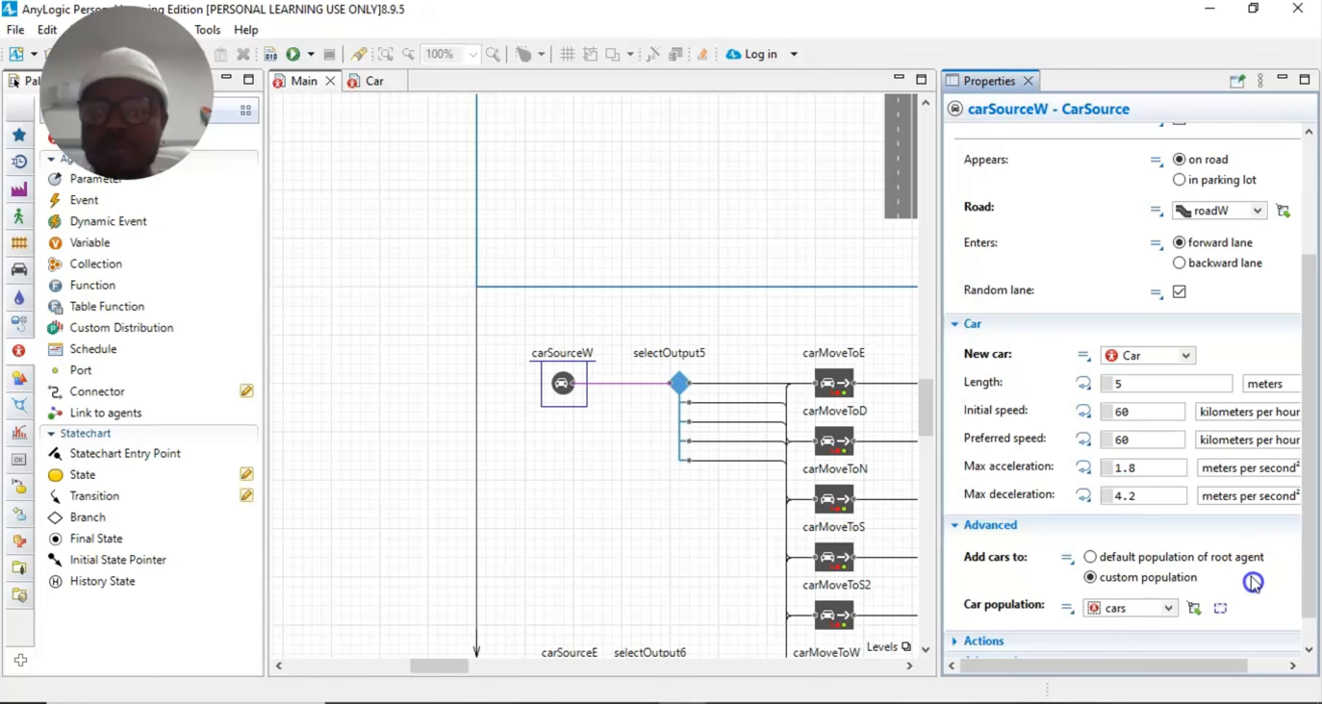
click(1028, 81)
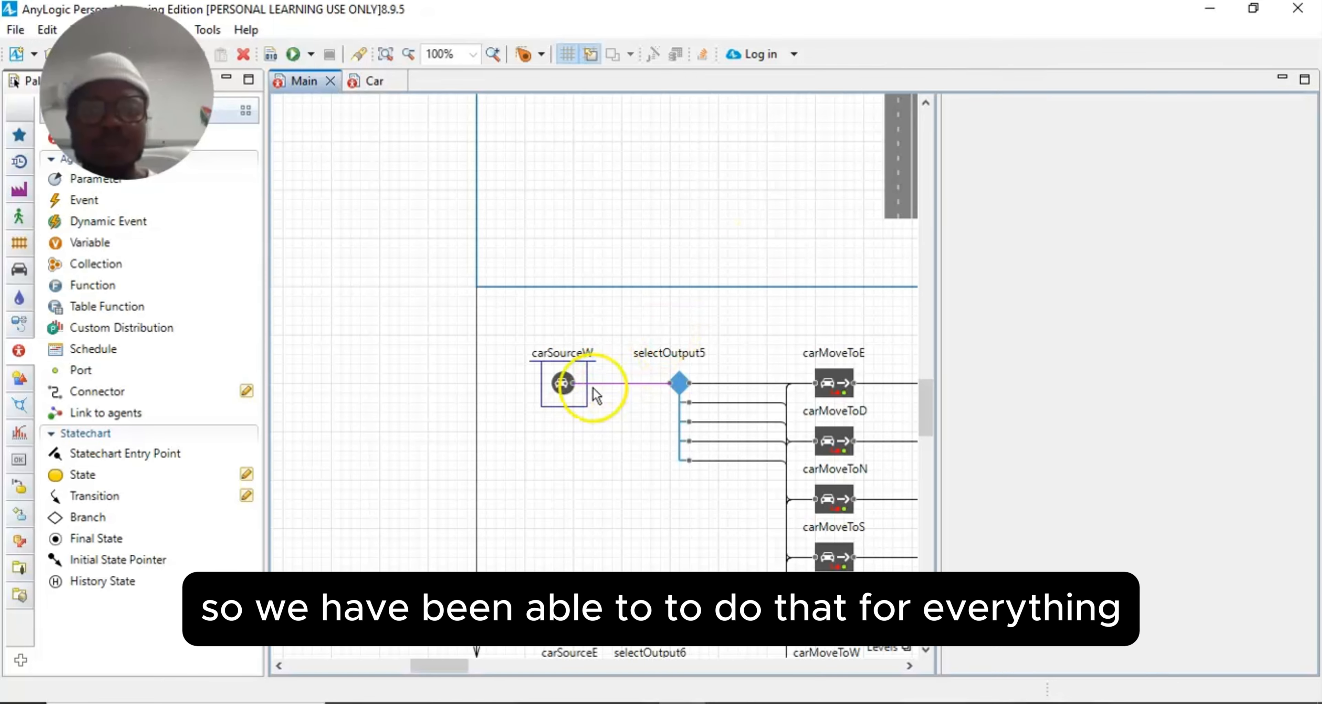
Step: Add a Histogram Data element to the Main diagram, just below the cars population
scroll(610, 364, down, 2)
scroll(610, 364, down, 9)
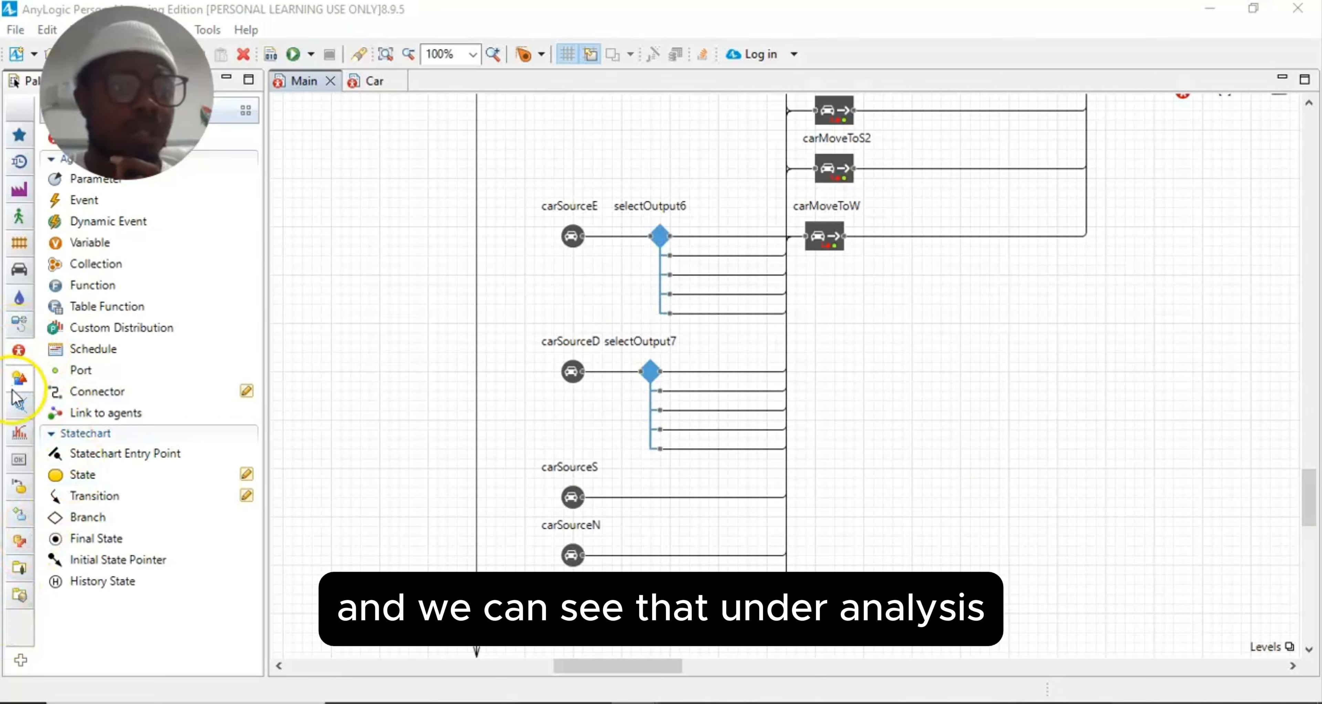
mouse_move(17, 434)
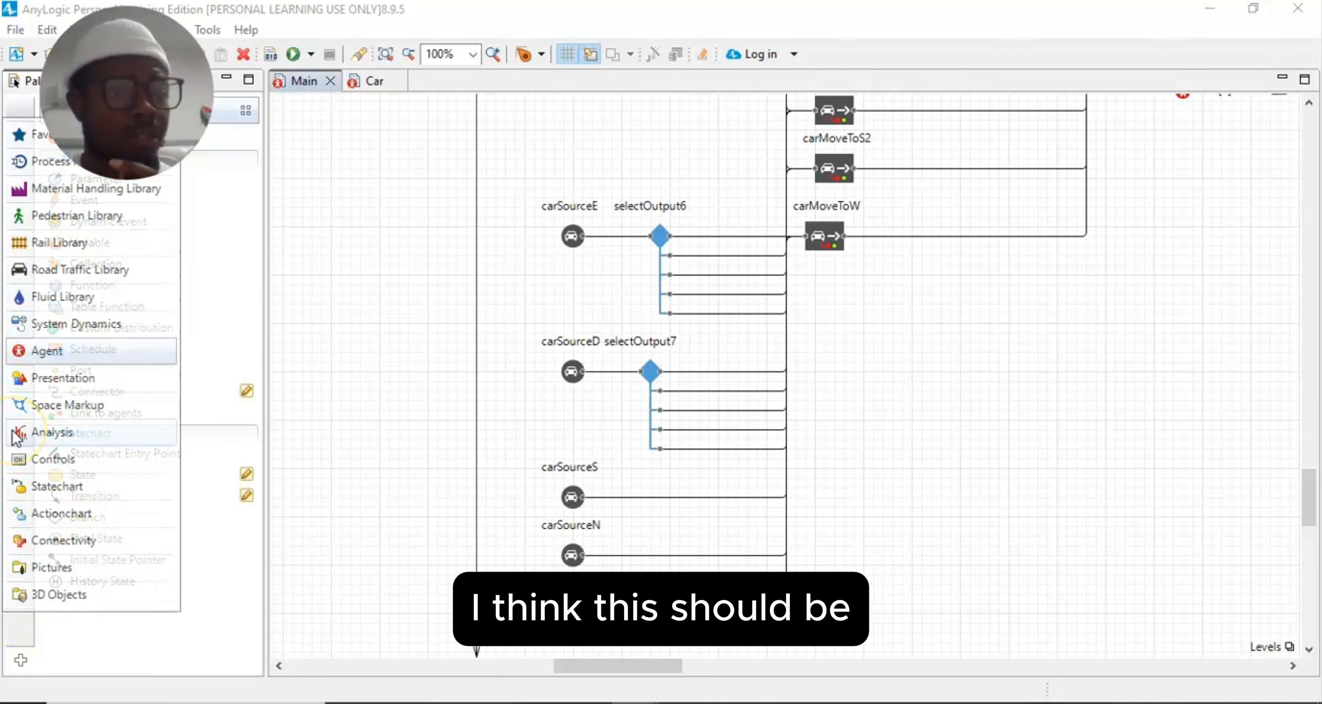
click(16, 433)
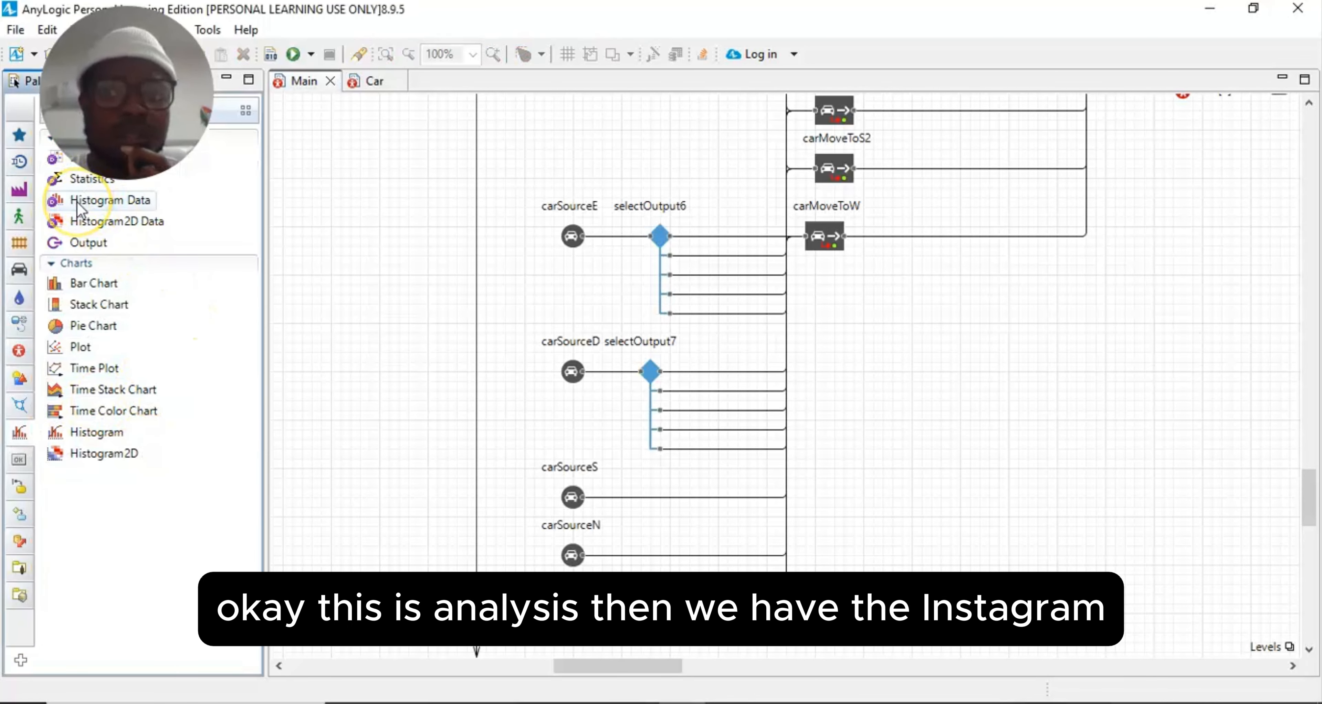
drag(76, 201, 603, 238)
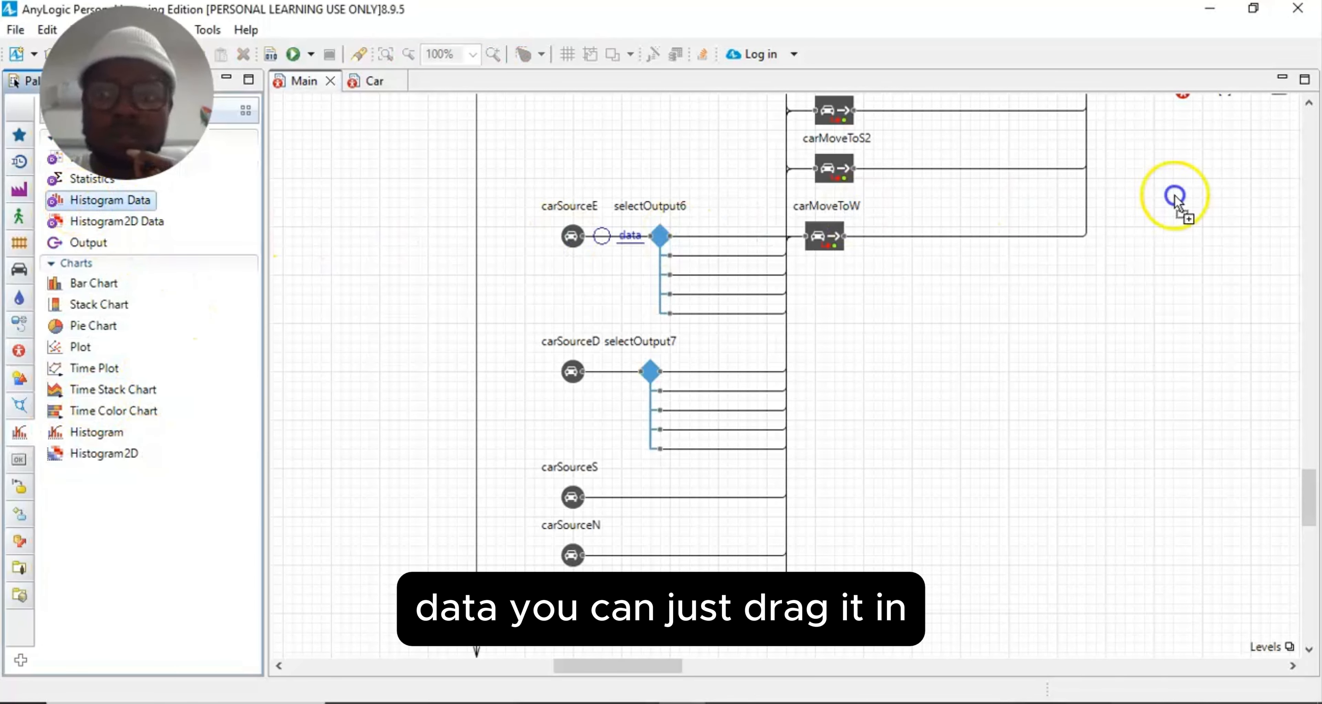
drag(1206, 117, 1206, 118)
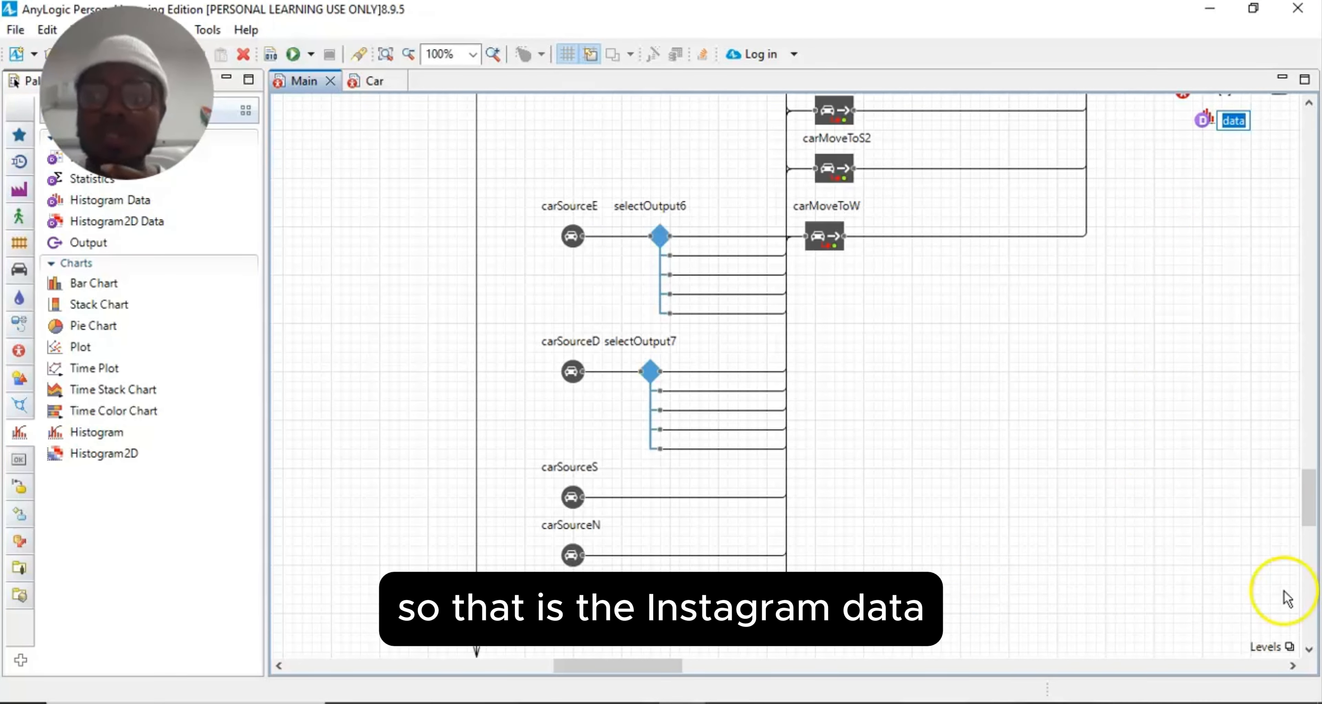
Step: Rename the new histogram data element below the cars population as timeInModel
drag(579, 666, 615, 667)
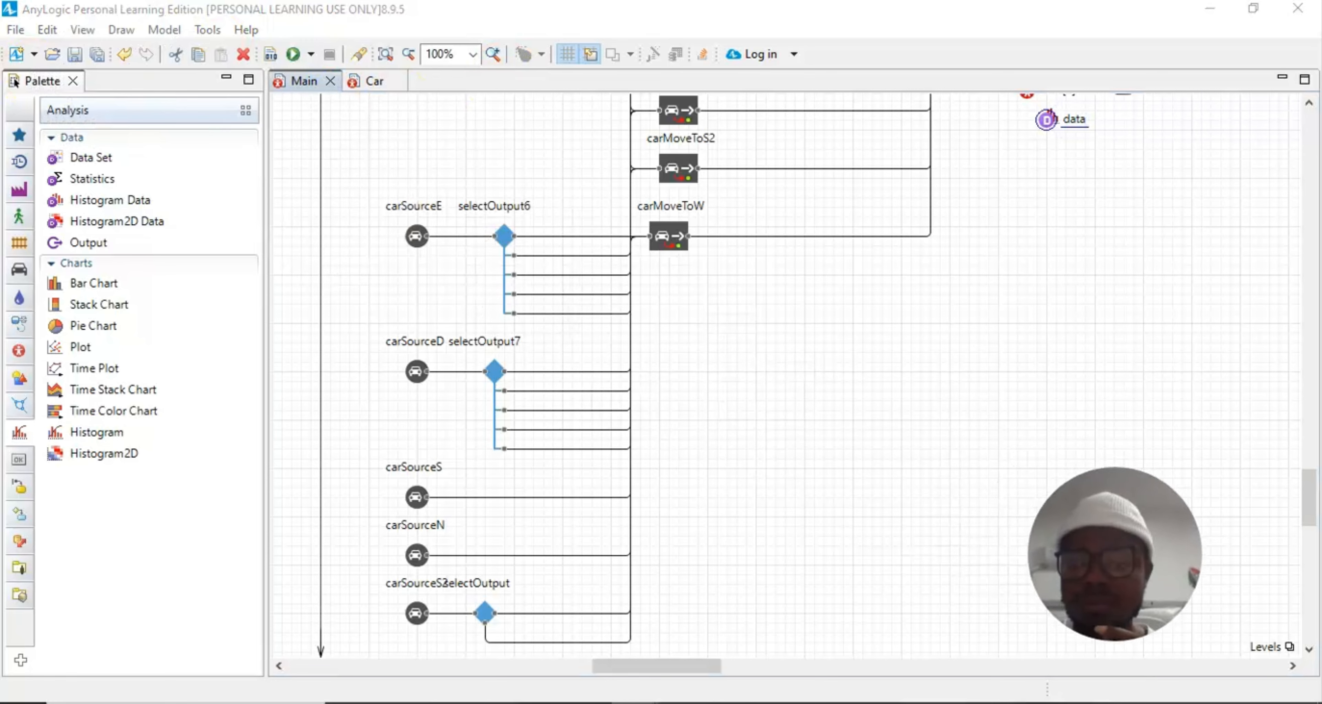
scroll(1072, 354, up, 3)
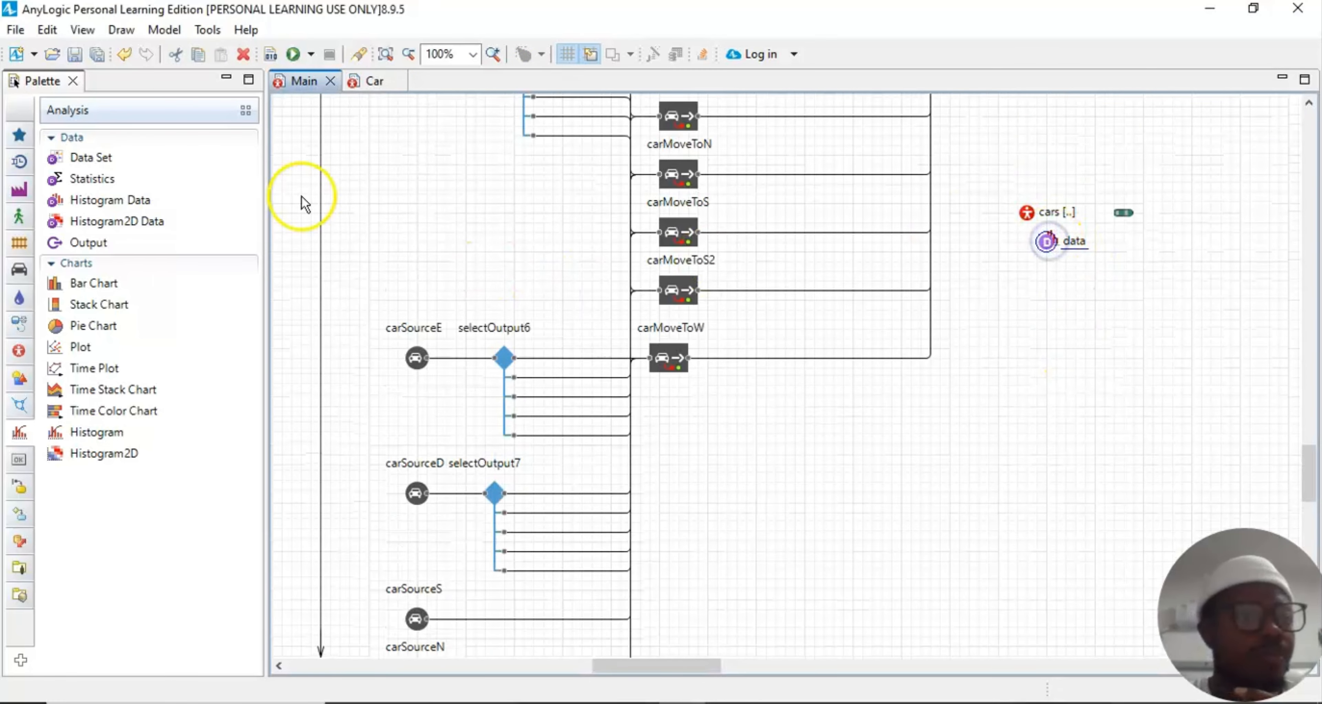
click(78, 28)
click(91, 74)
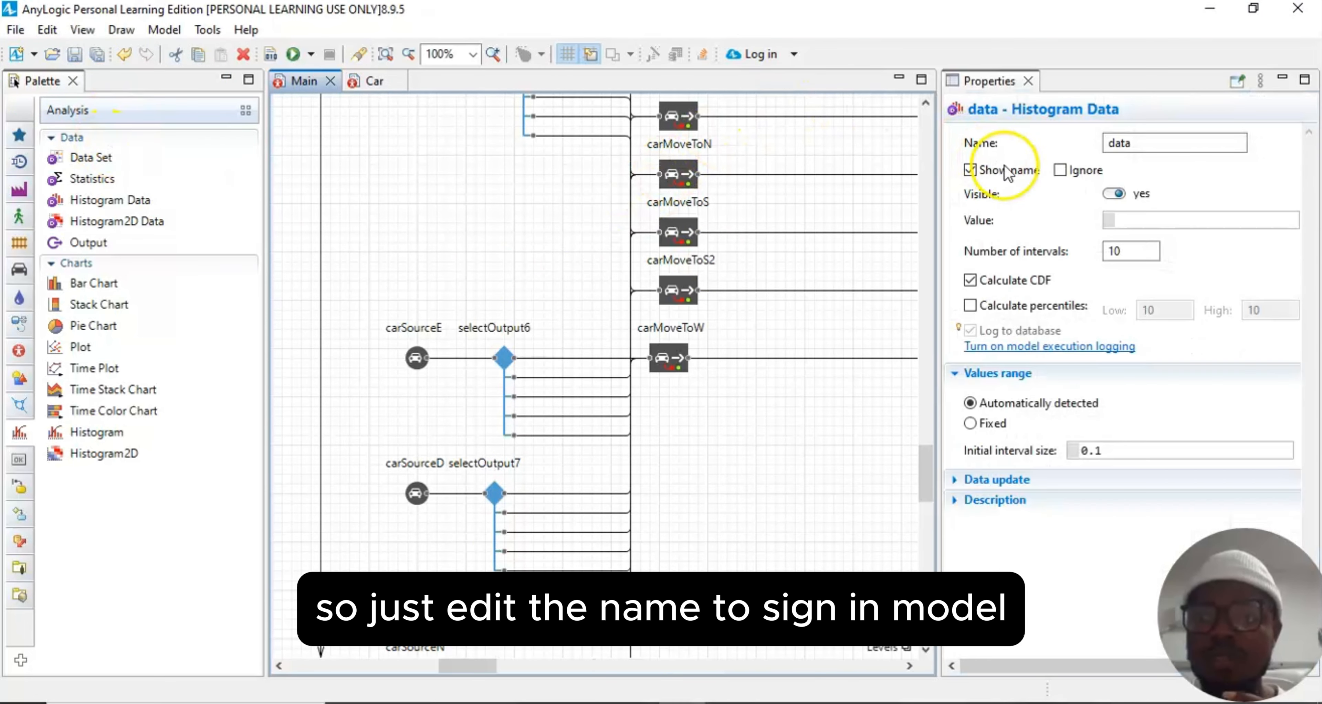
drag(1144, 149, 1095, 140)
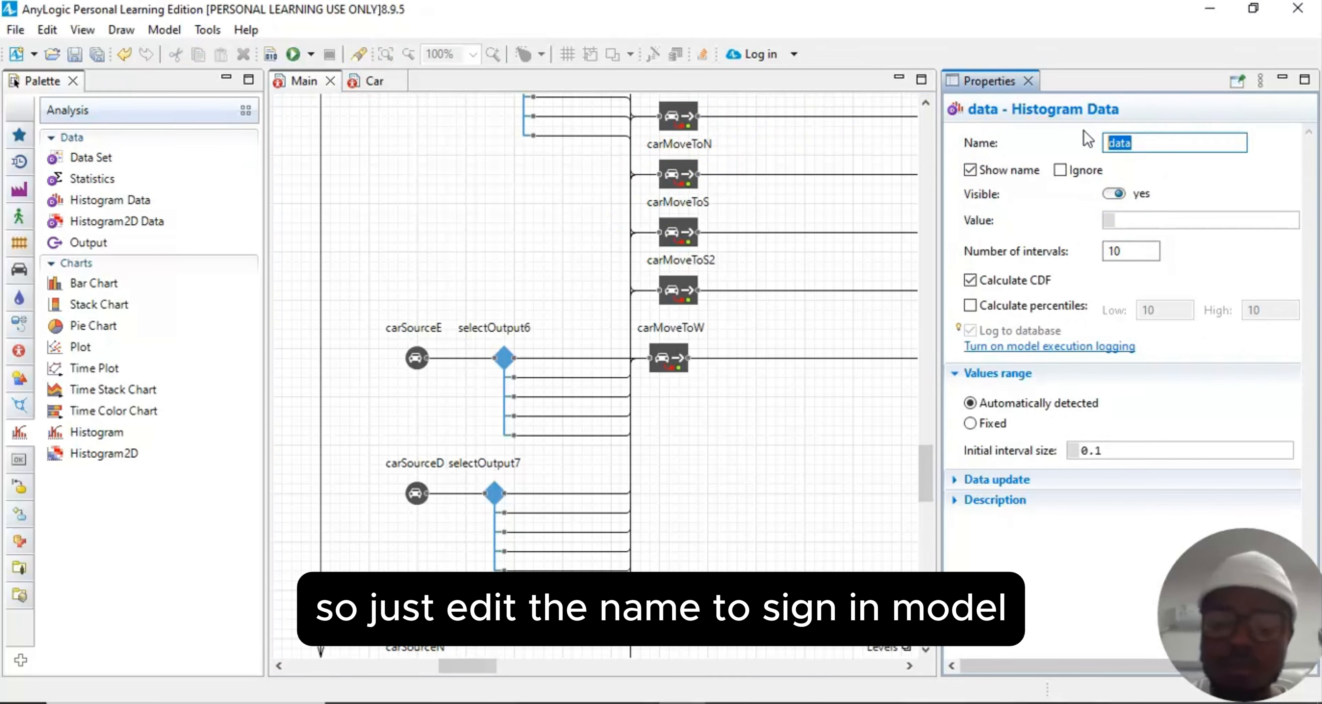
text(tim)
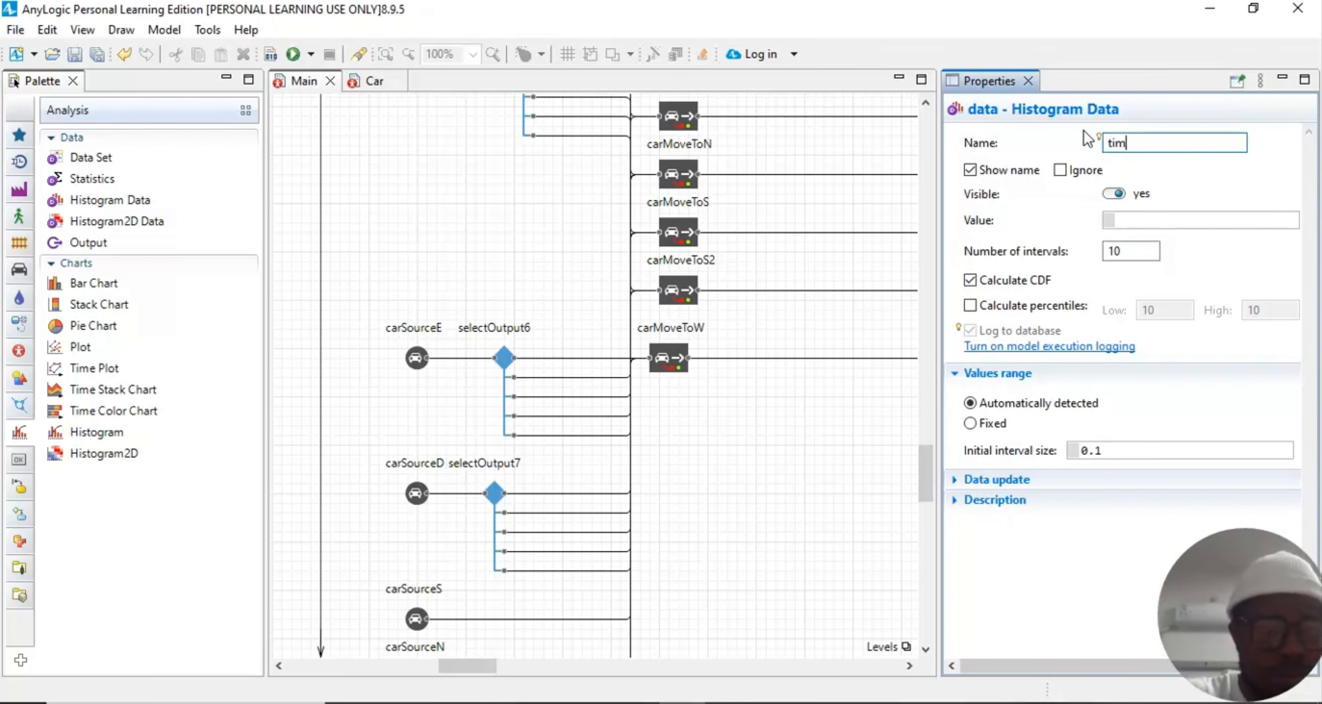
text(eInModel)
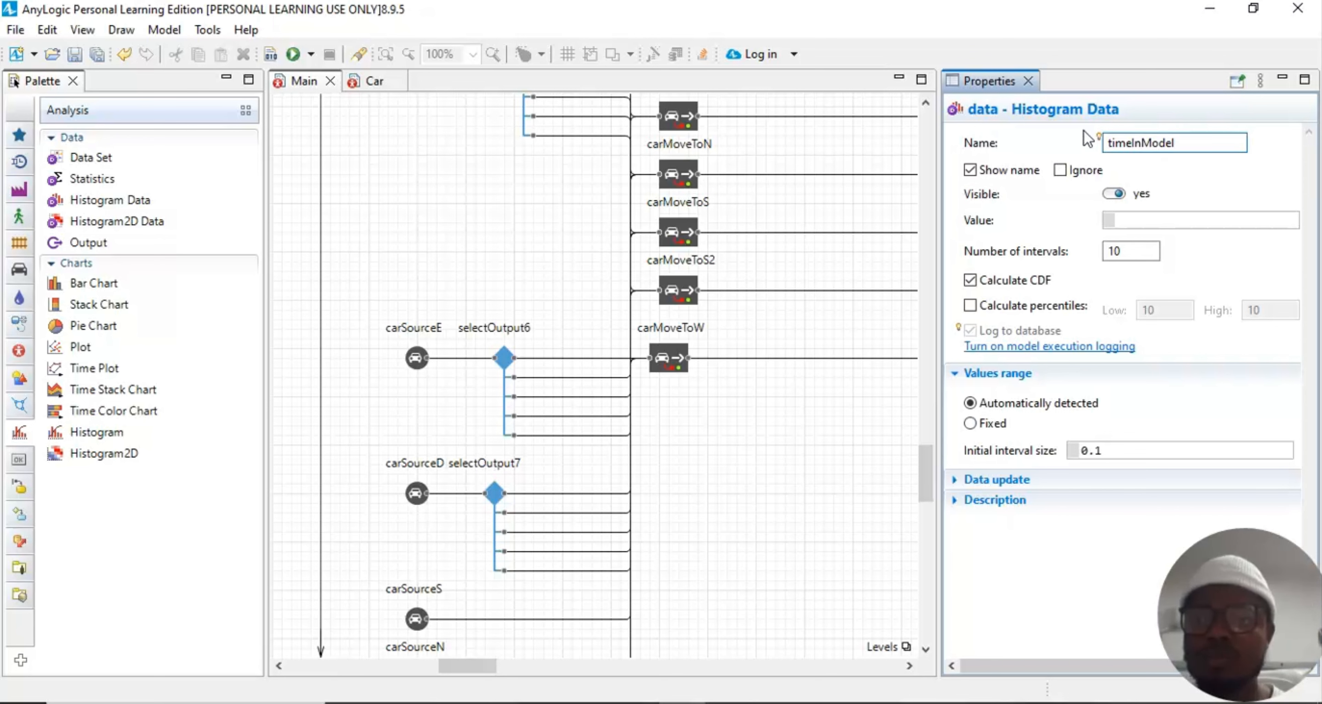
click(1270, 168)
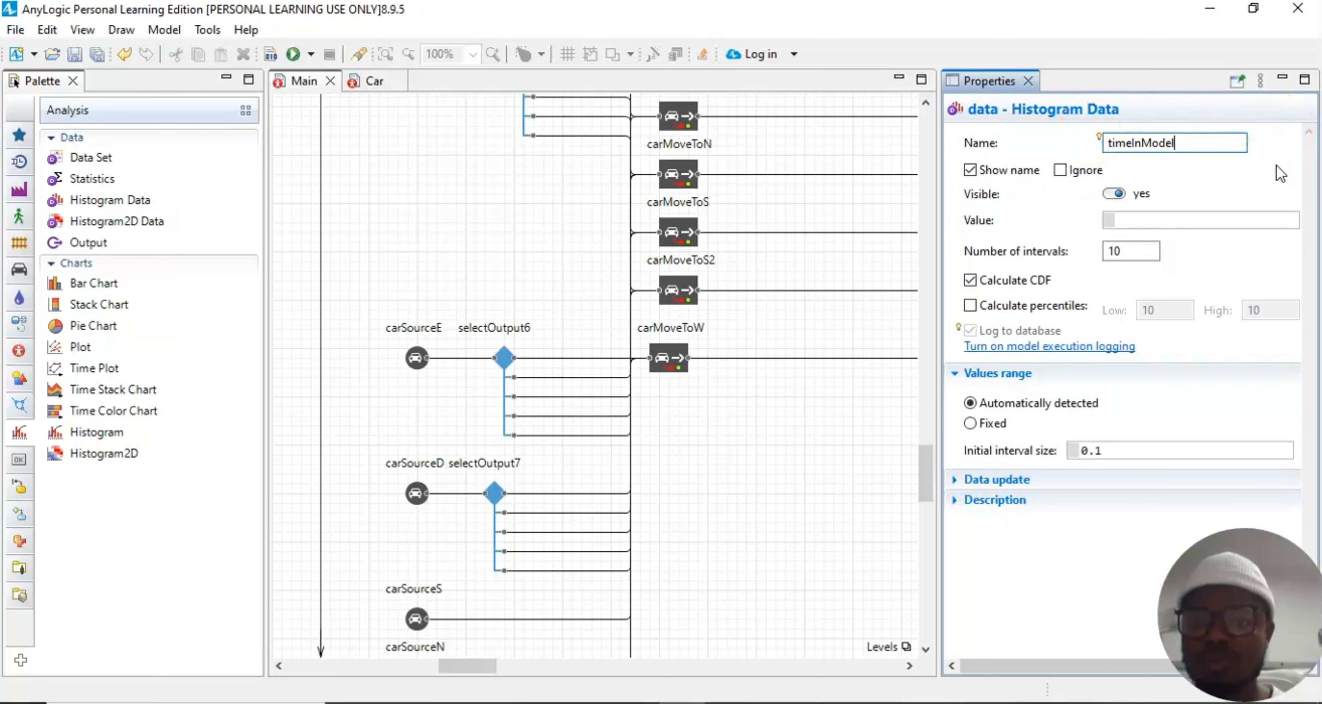
click(1028, 80)
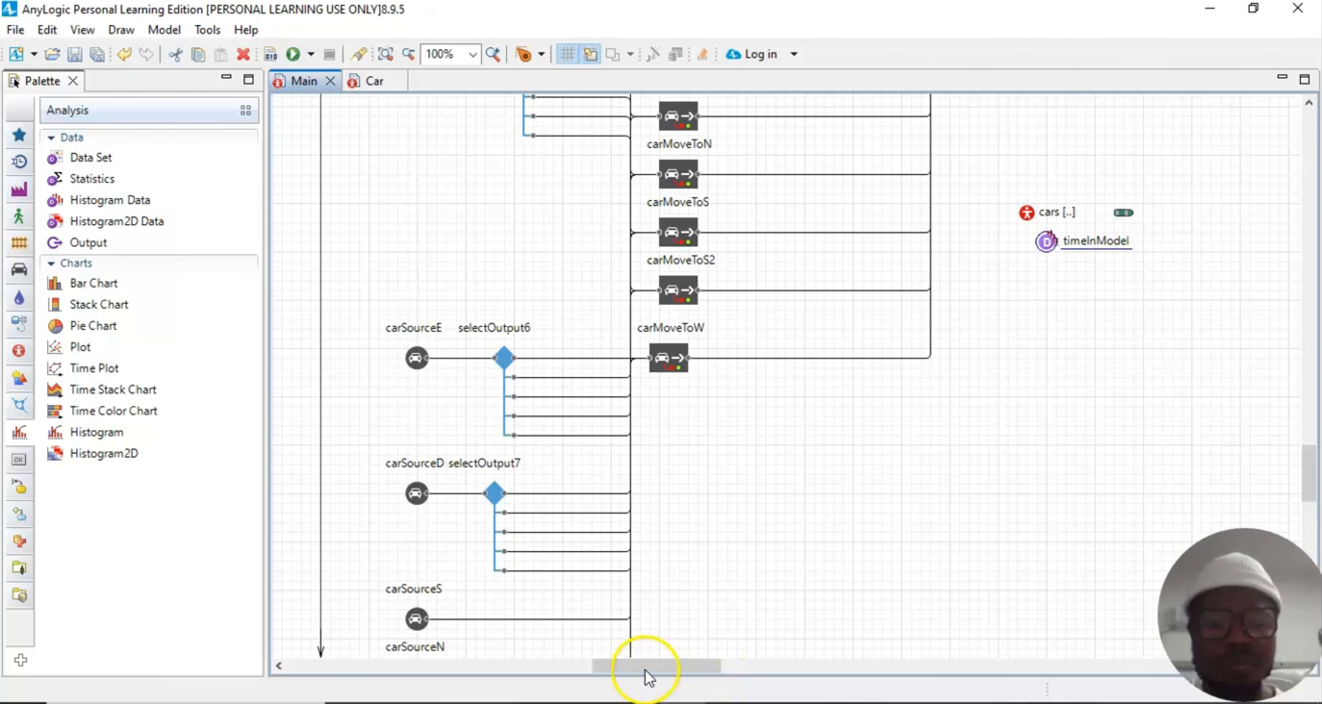
Step: Open the Car agent type's diagram and display the agent type's properties
drag(643, 672, 664, 672)
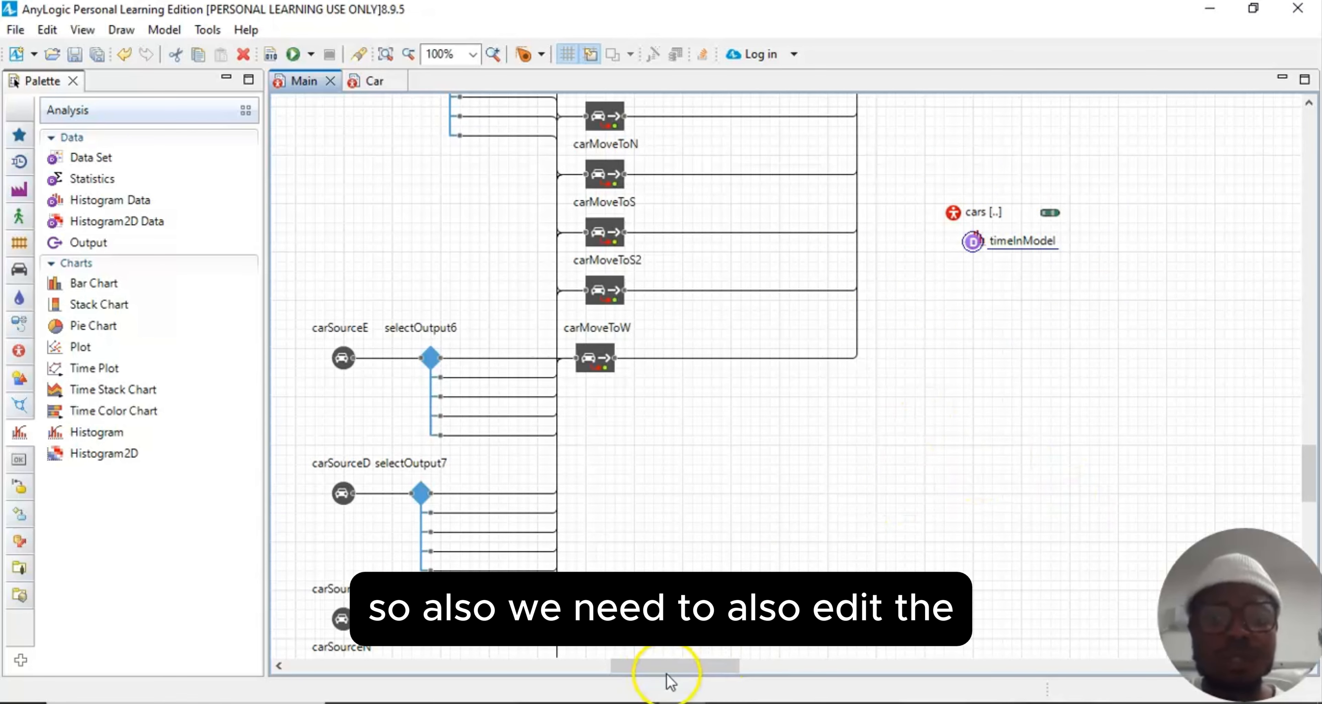
drag(667, 670, 605, 666)
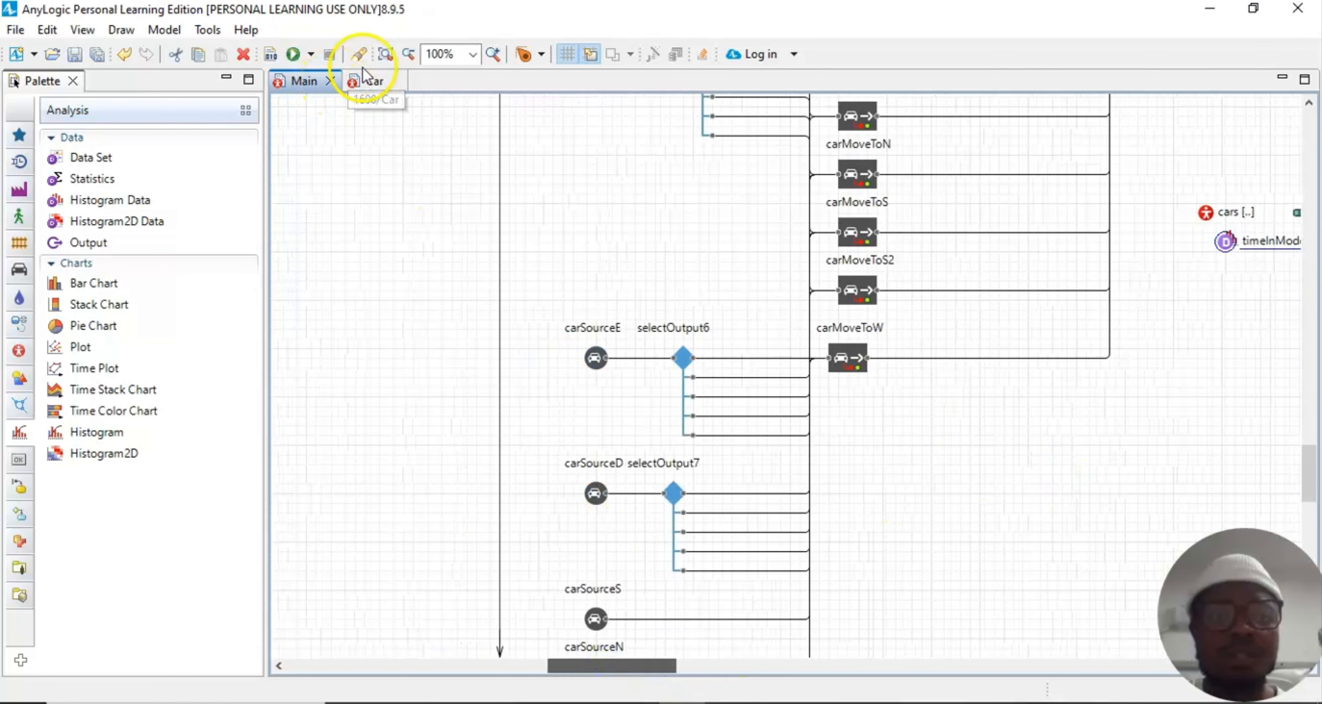
click(366, 81)
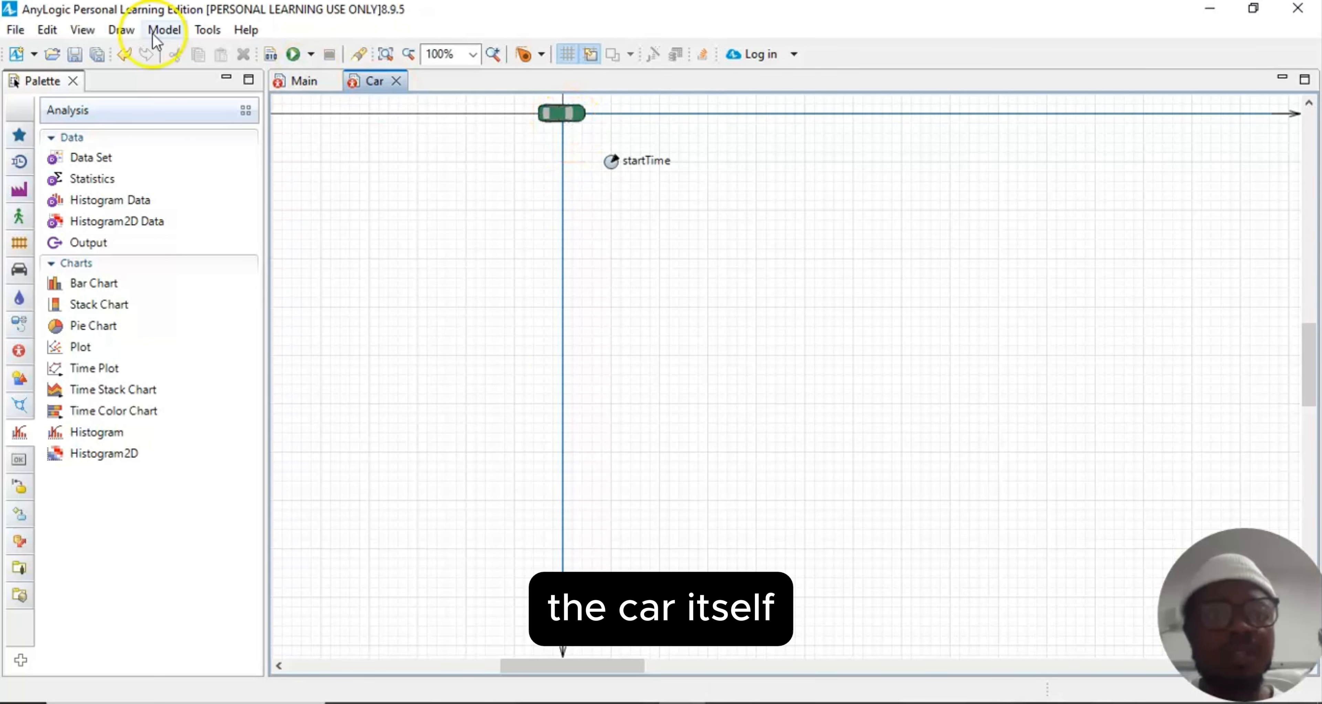
click(83, 29)
click(105, 75)
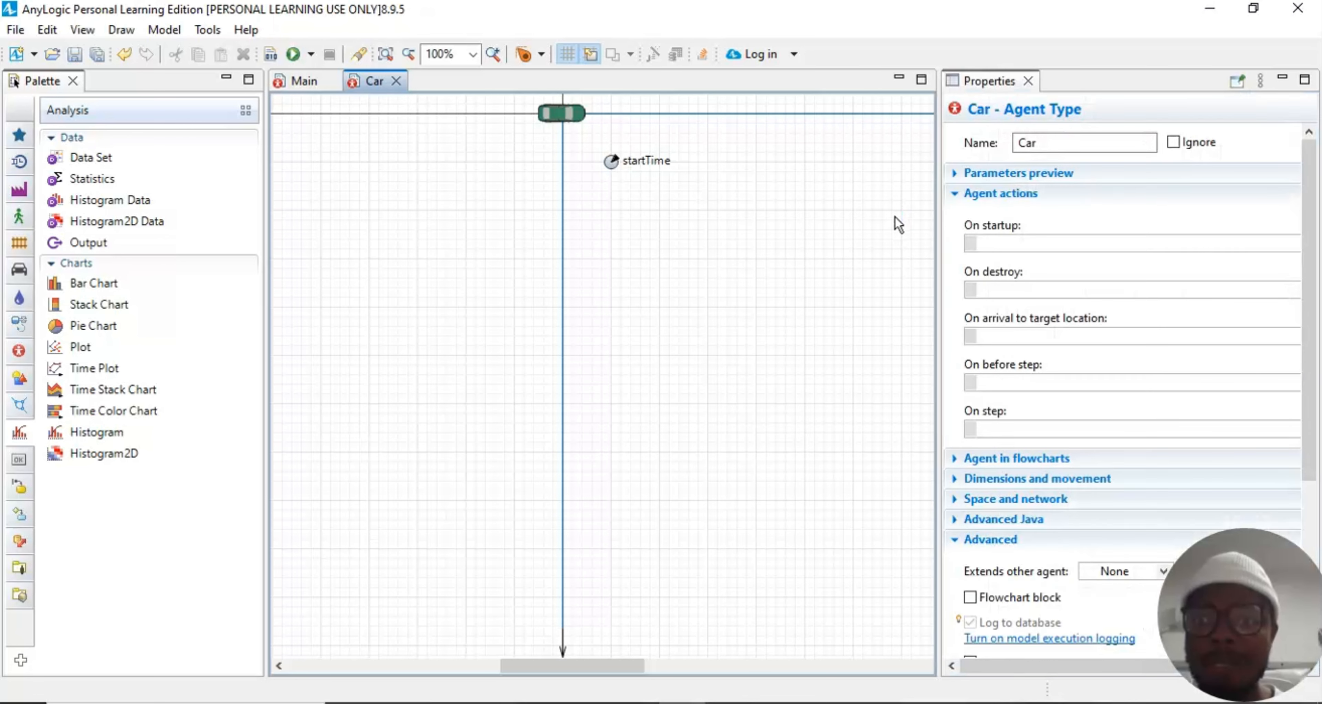
Step: Enter main.timeInModel.add as the beginning of the Car agent's On destroy action code
click(1026, 289)
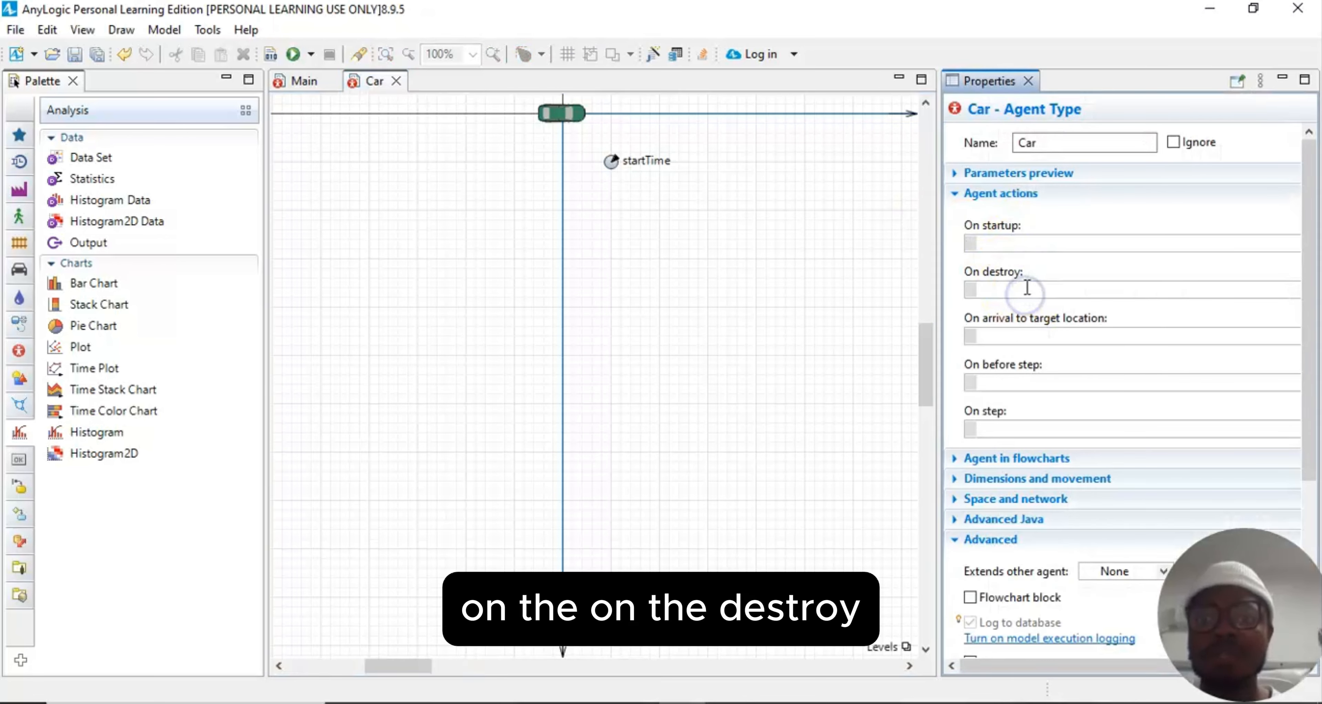
text(m)
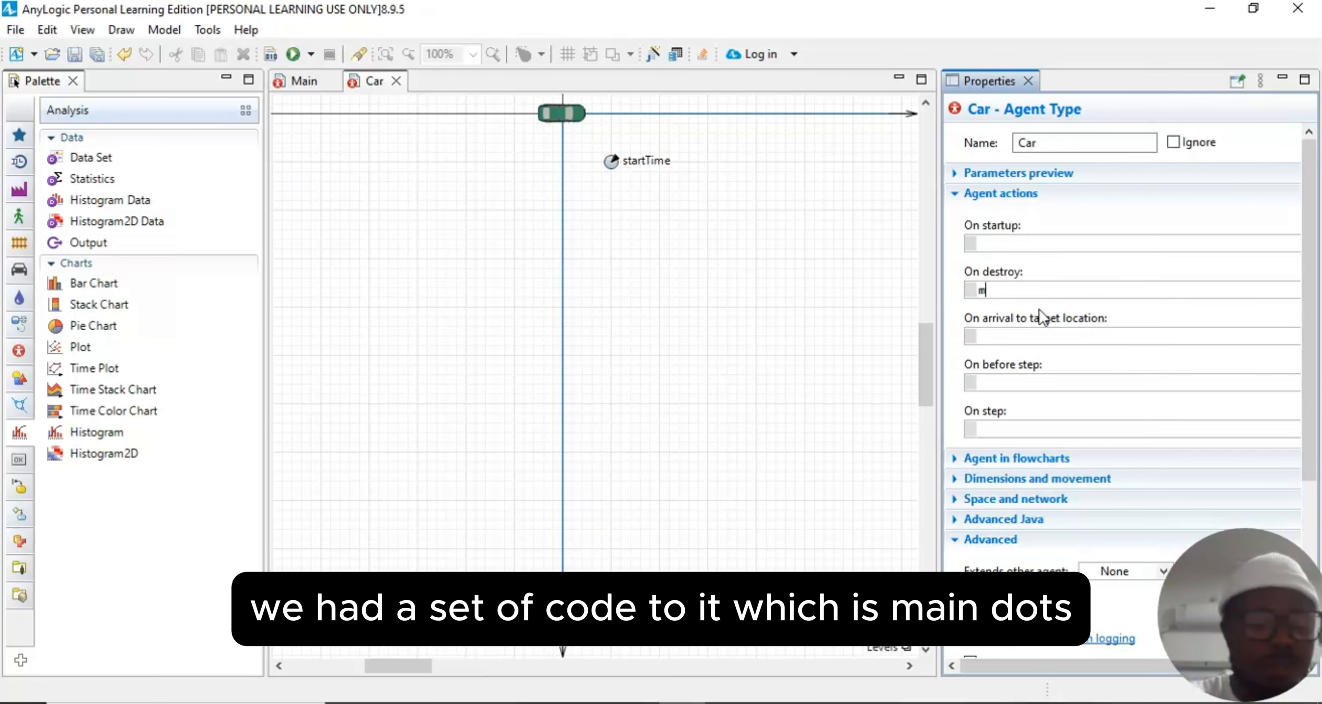
text(ain)
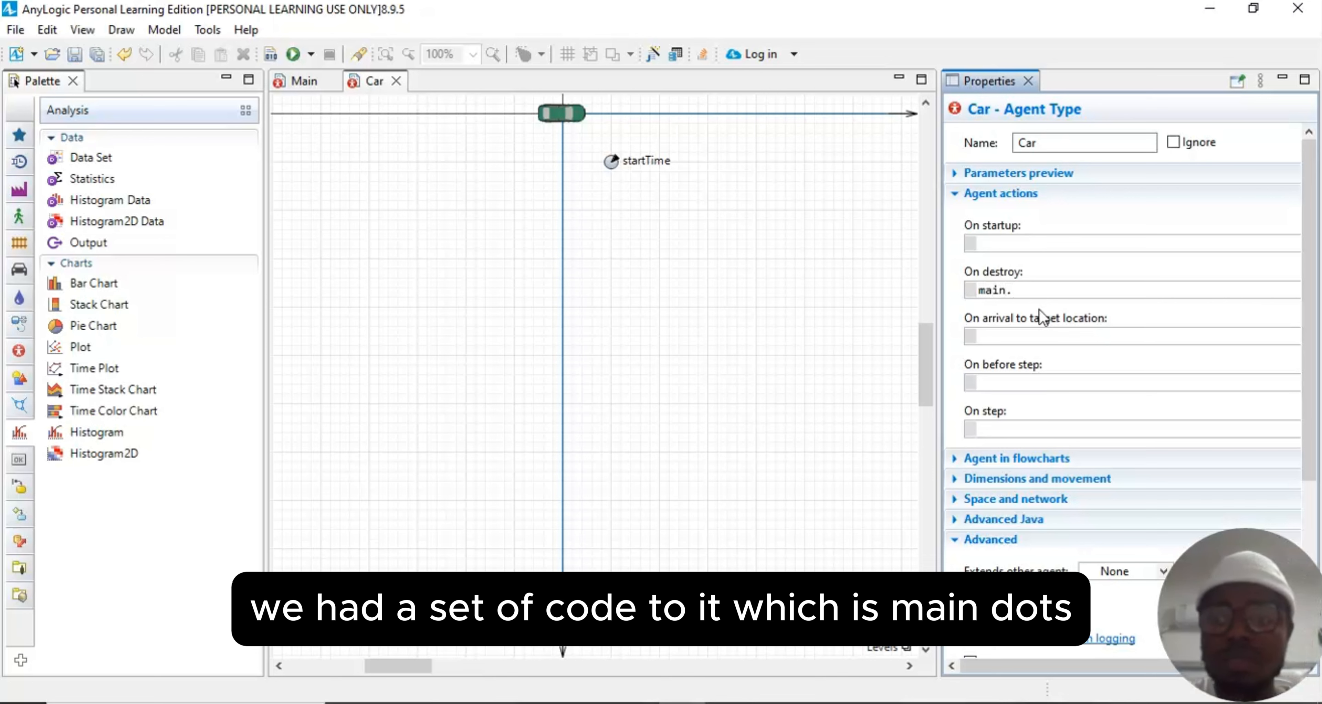
text(.time)
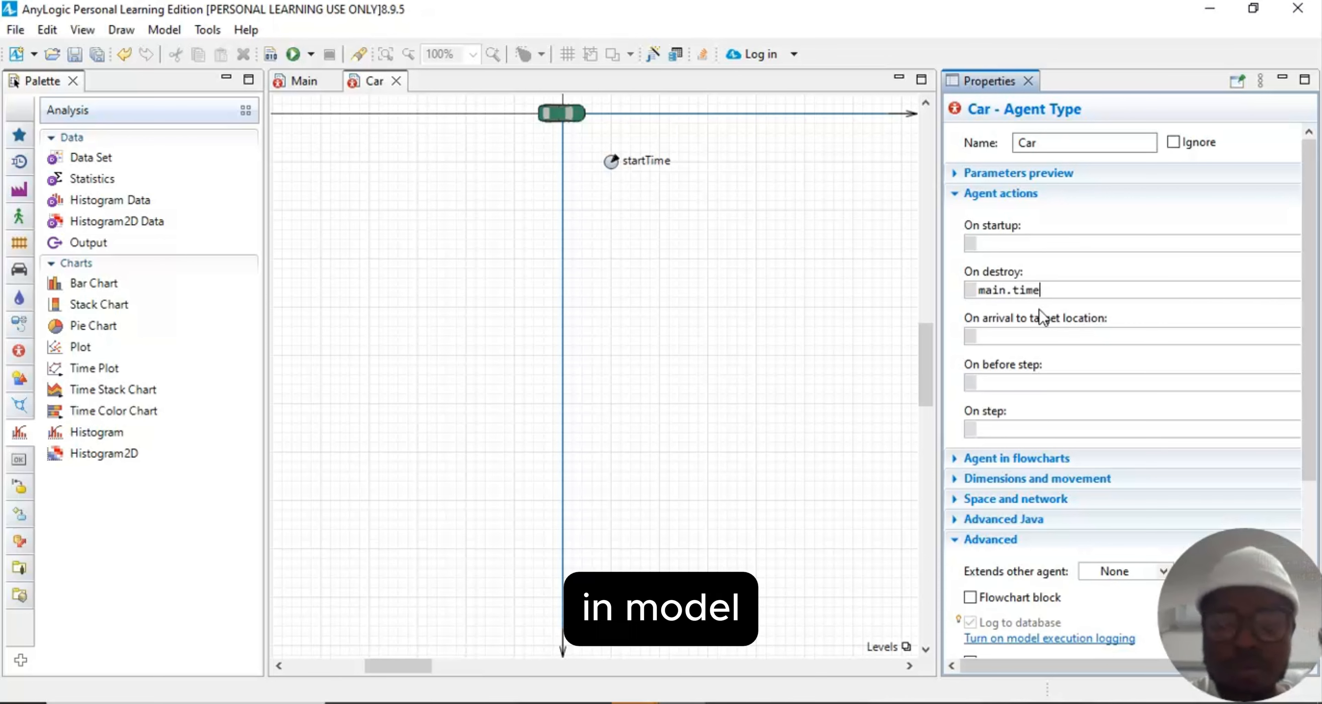
text(/in)
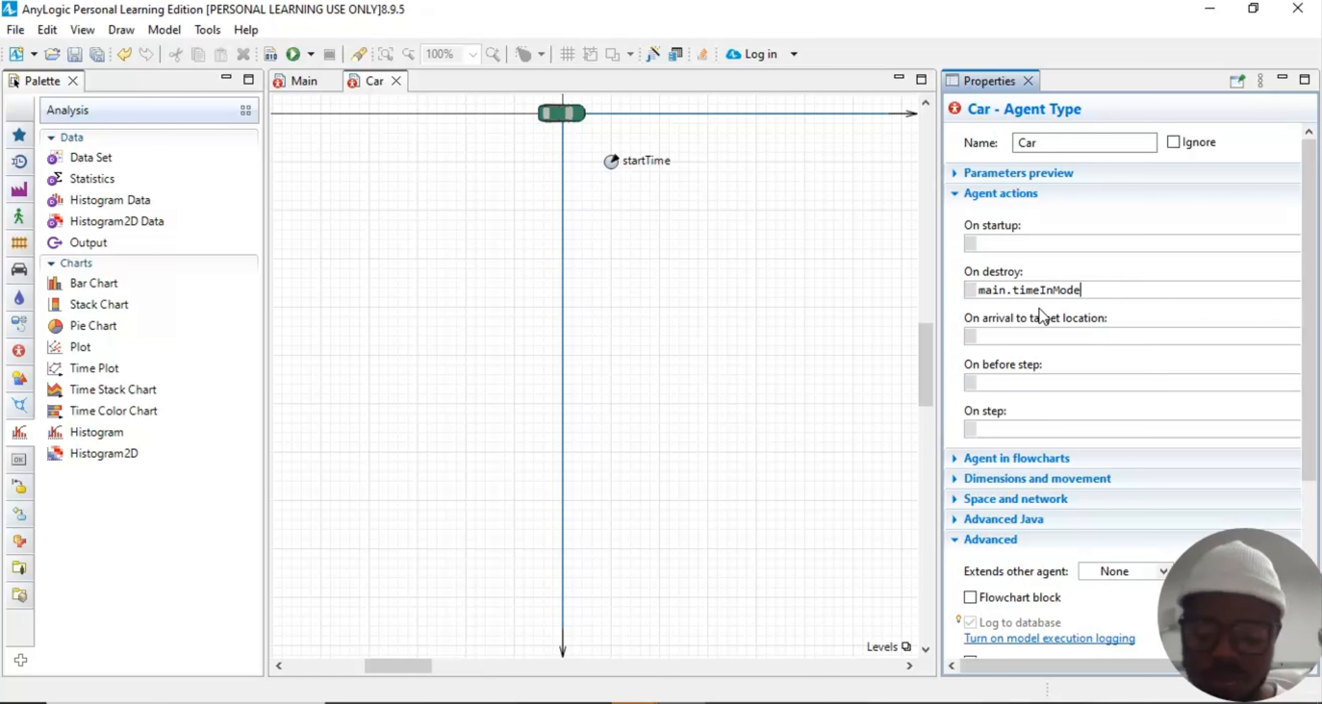
text(.)
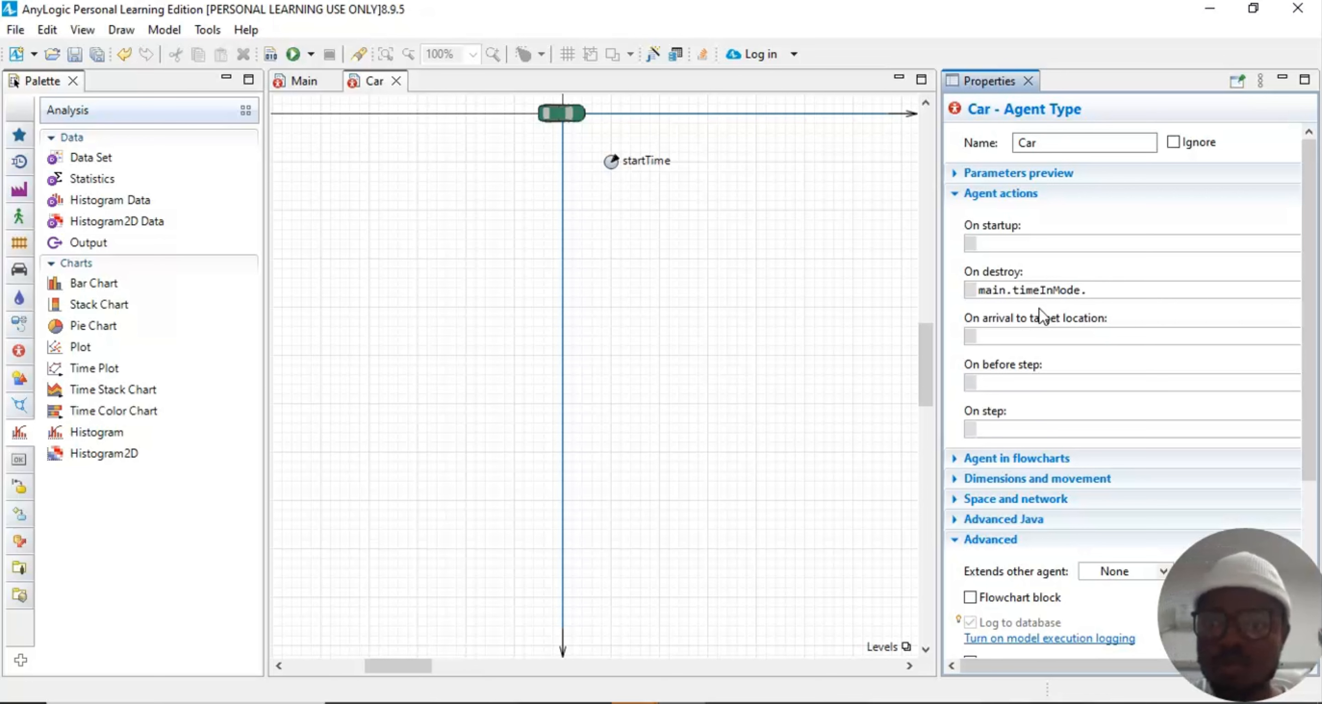
key(BackSpace)
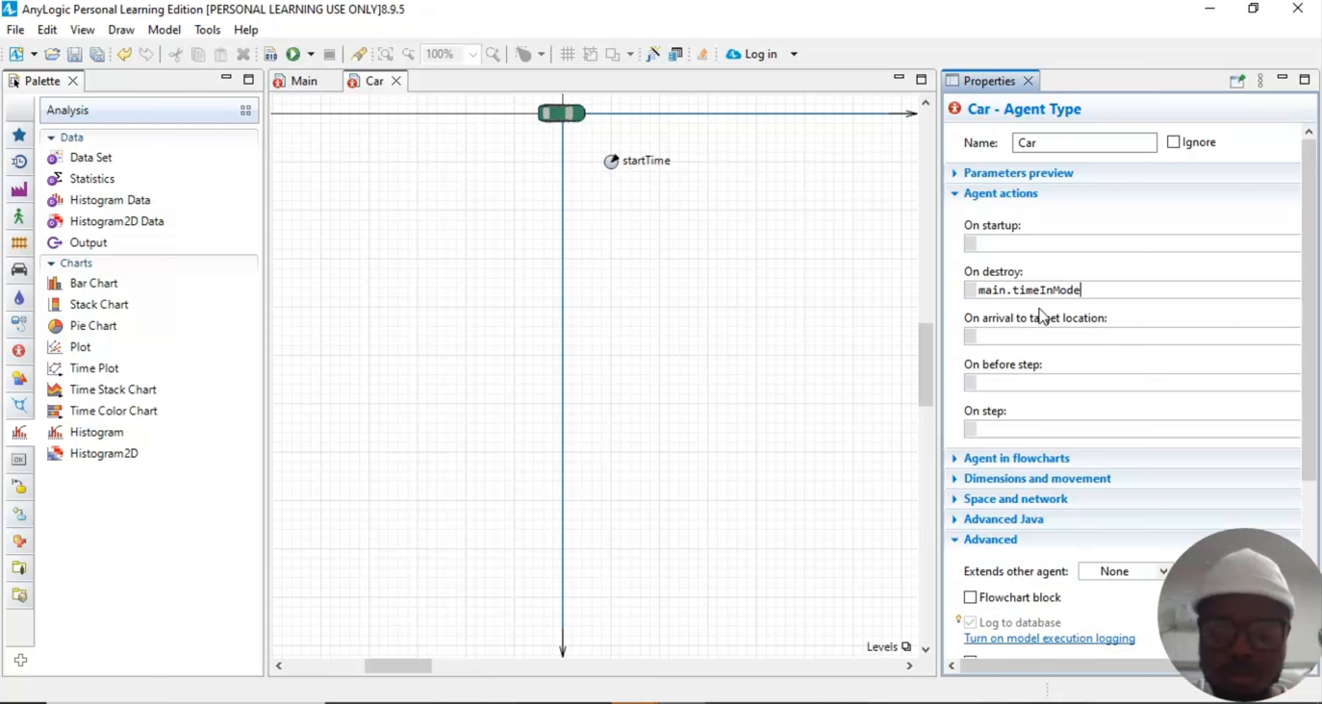
text(l.ass)
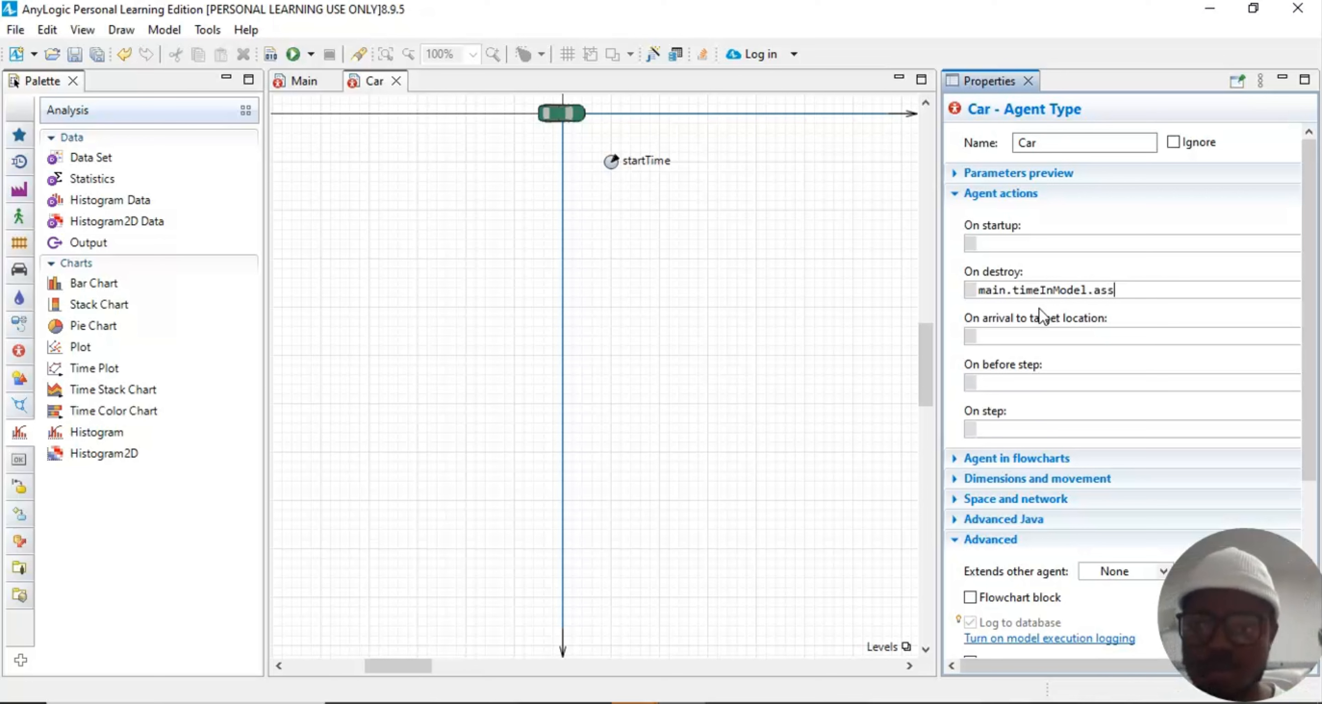
key(BackSpace)
key(BackSpace)
text(dd)
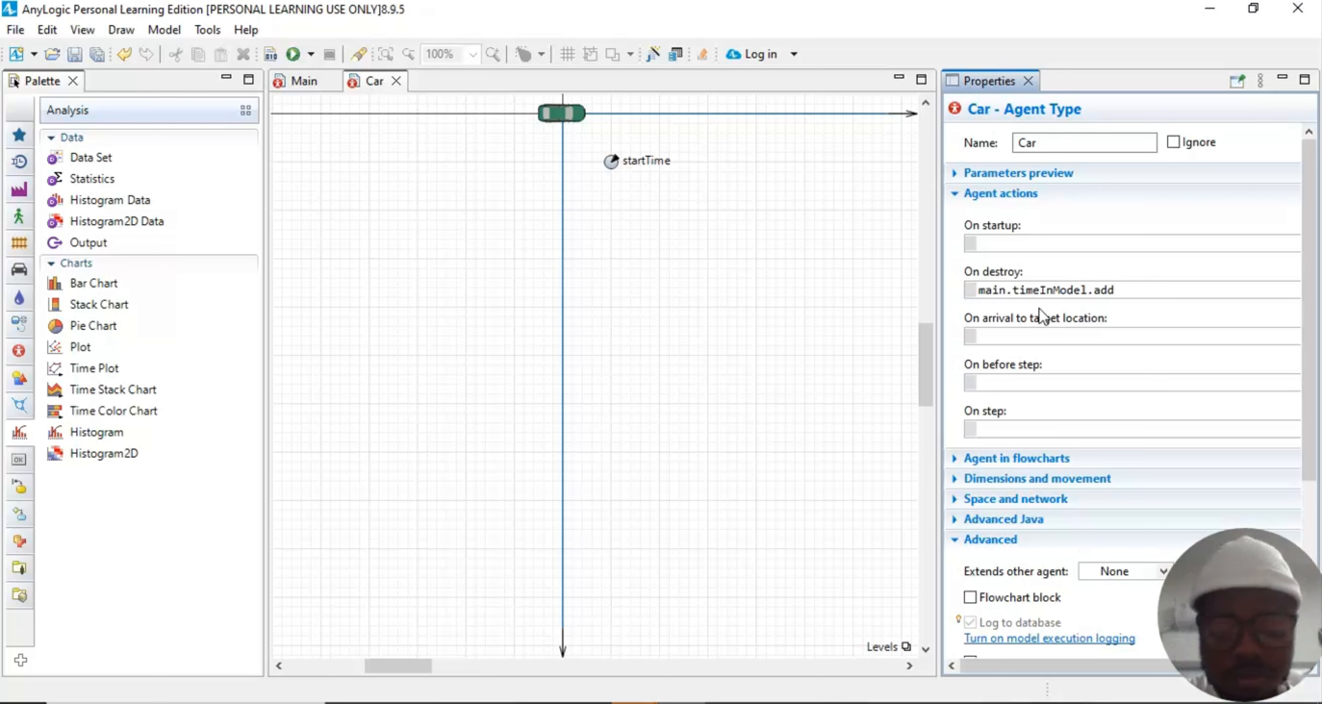
Step: Complete the Car agent's On destroy code so that it reads main.timeInModel.add(time()-startTime);
text((time)
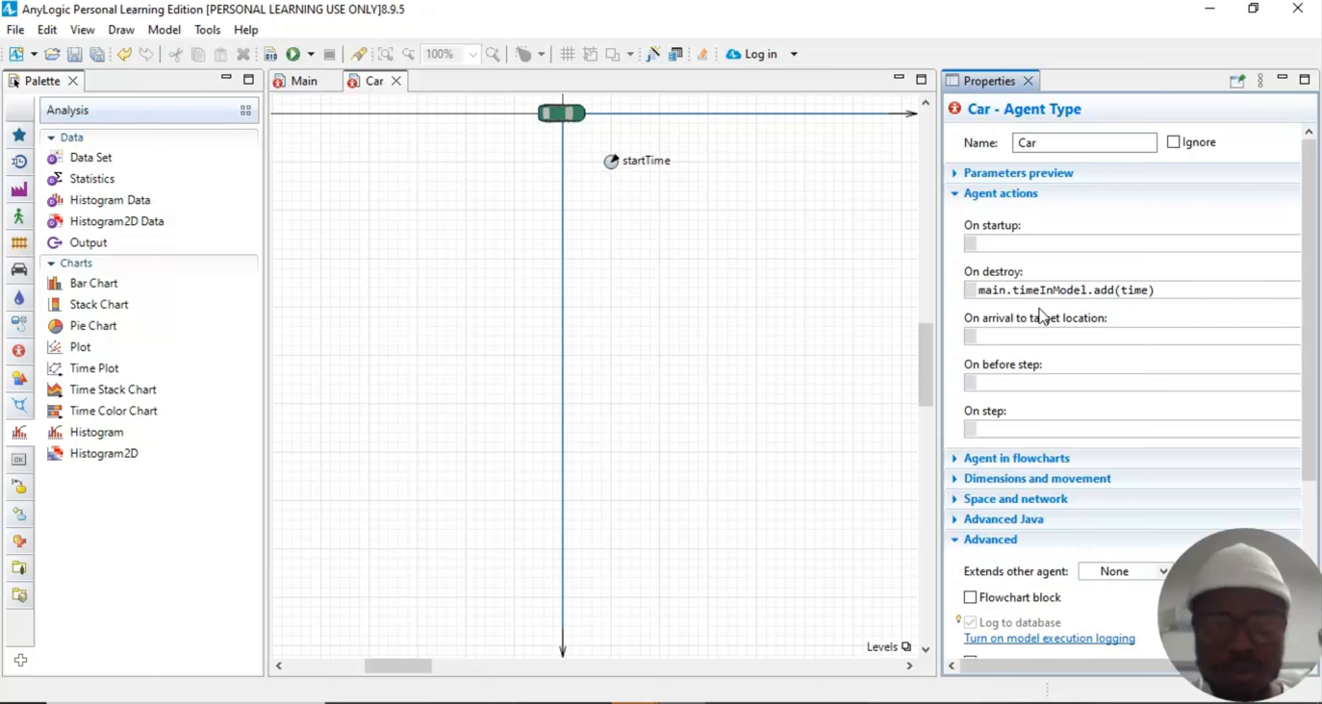
text(())
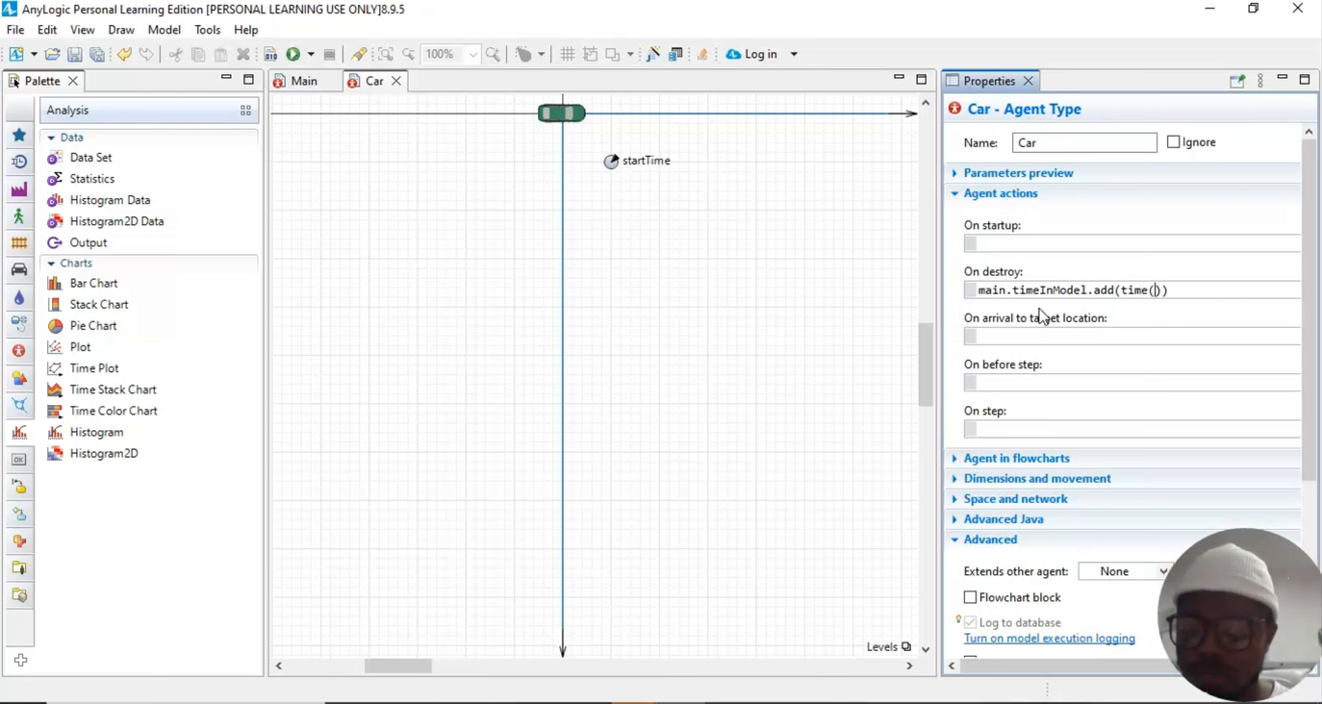
key(Right)
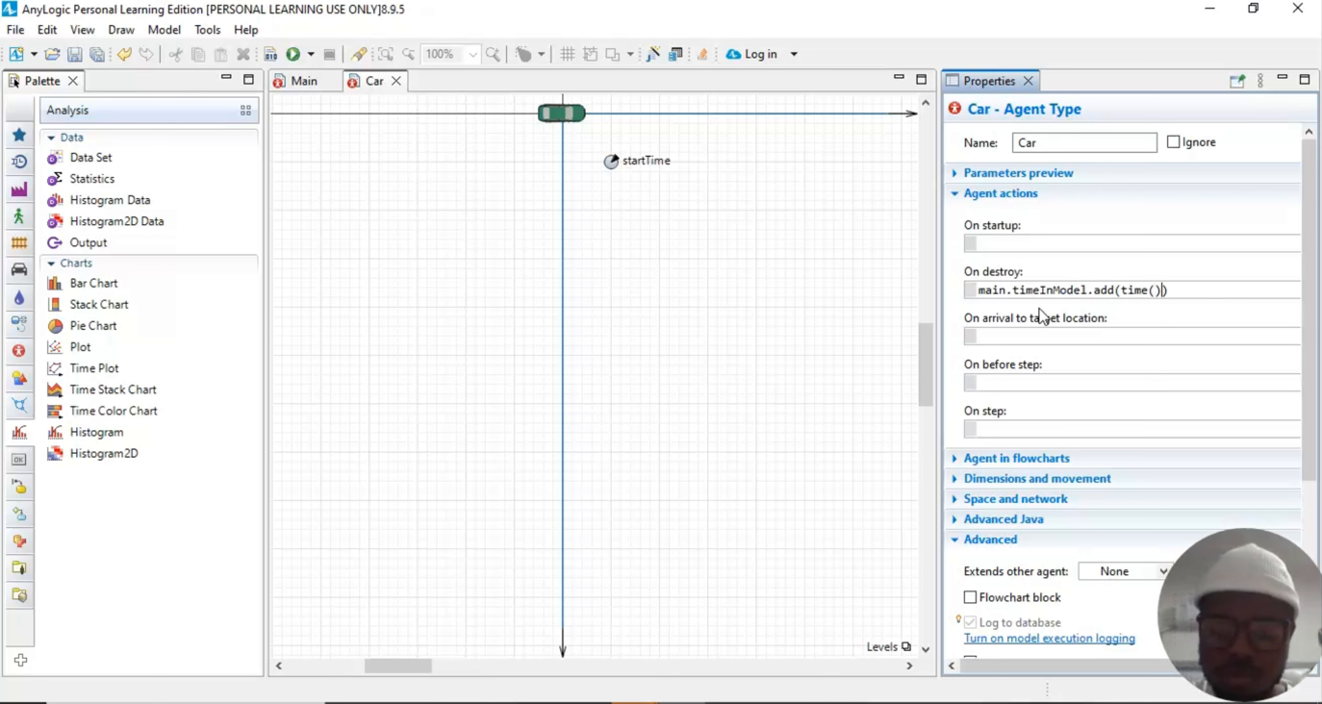
text(-start)
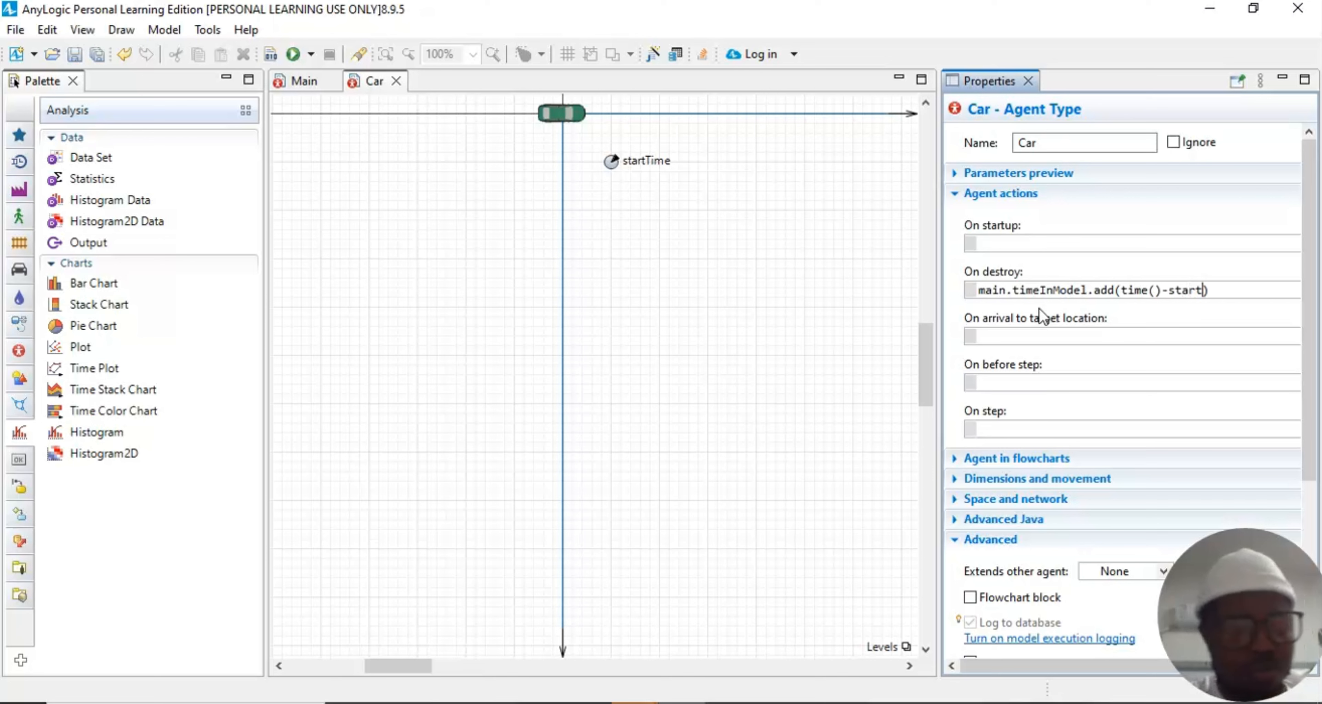
text(Time)
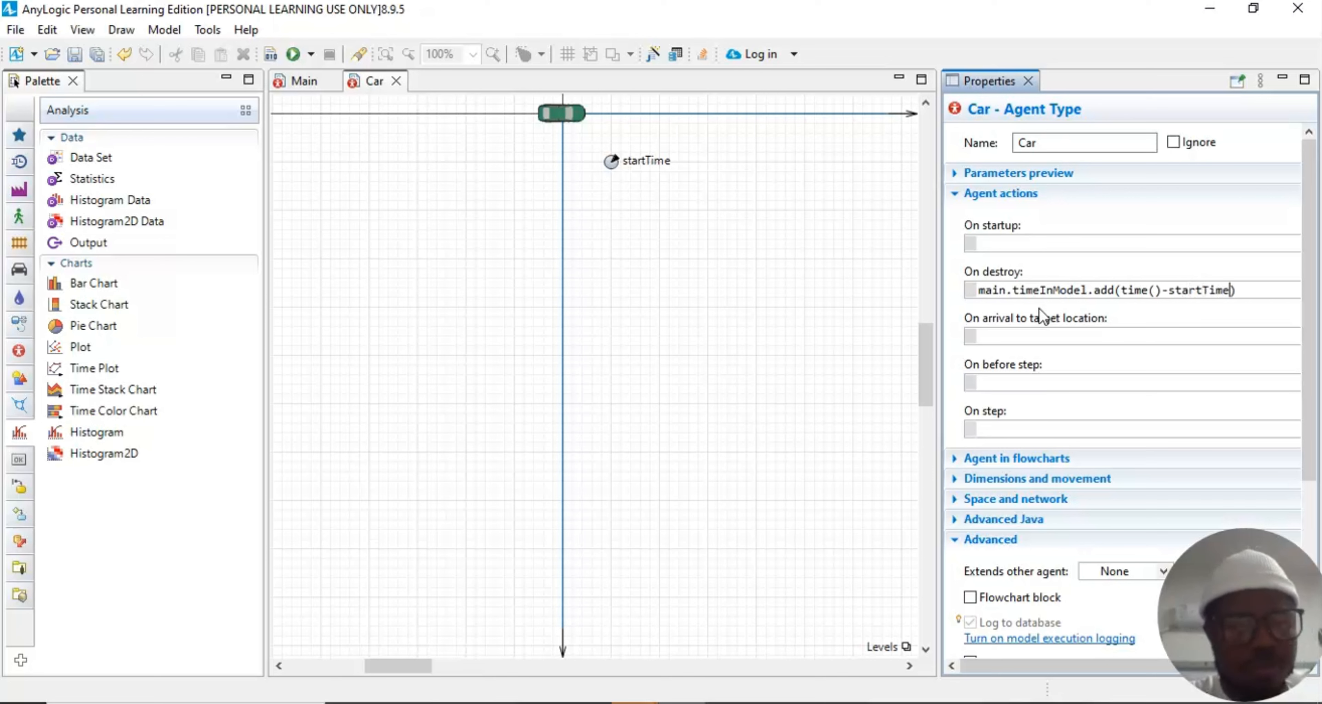
key(Right)
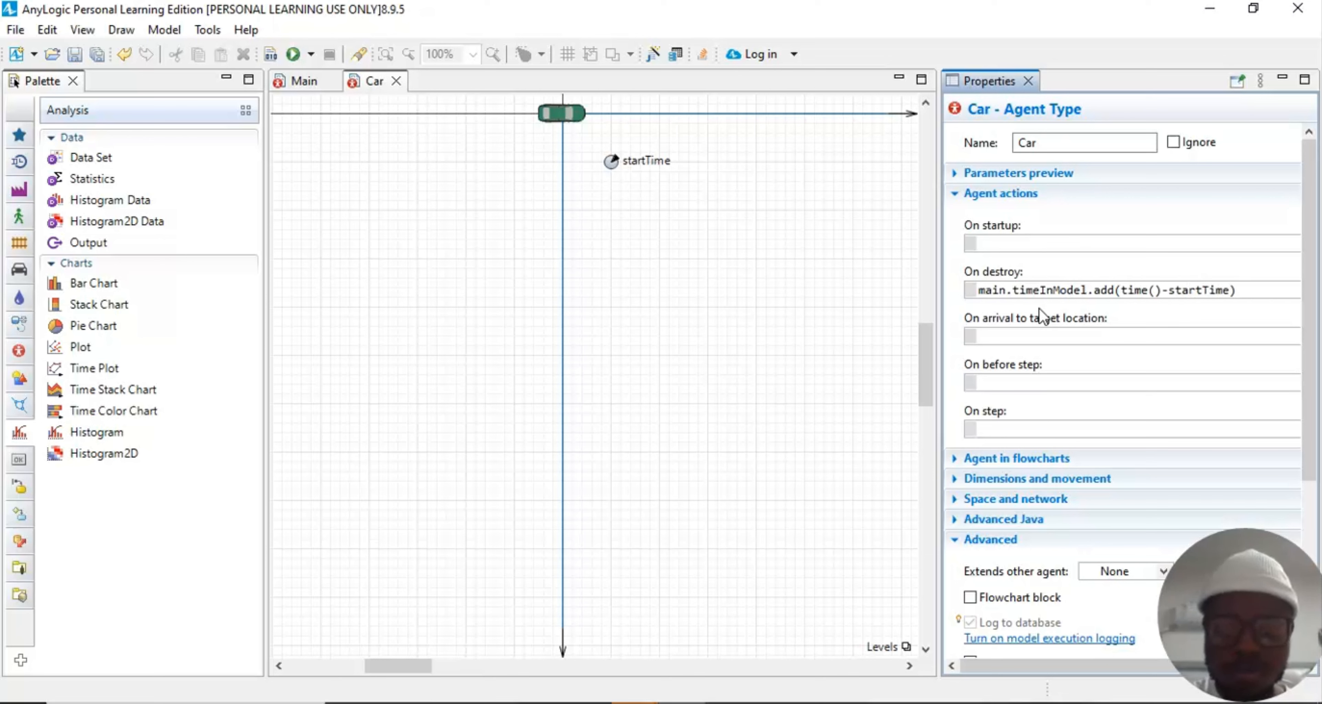
text(;)
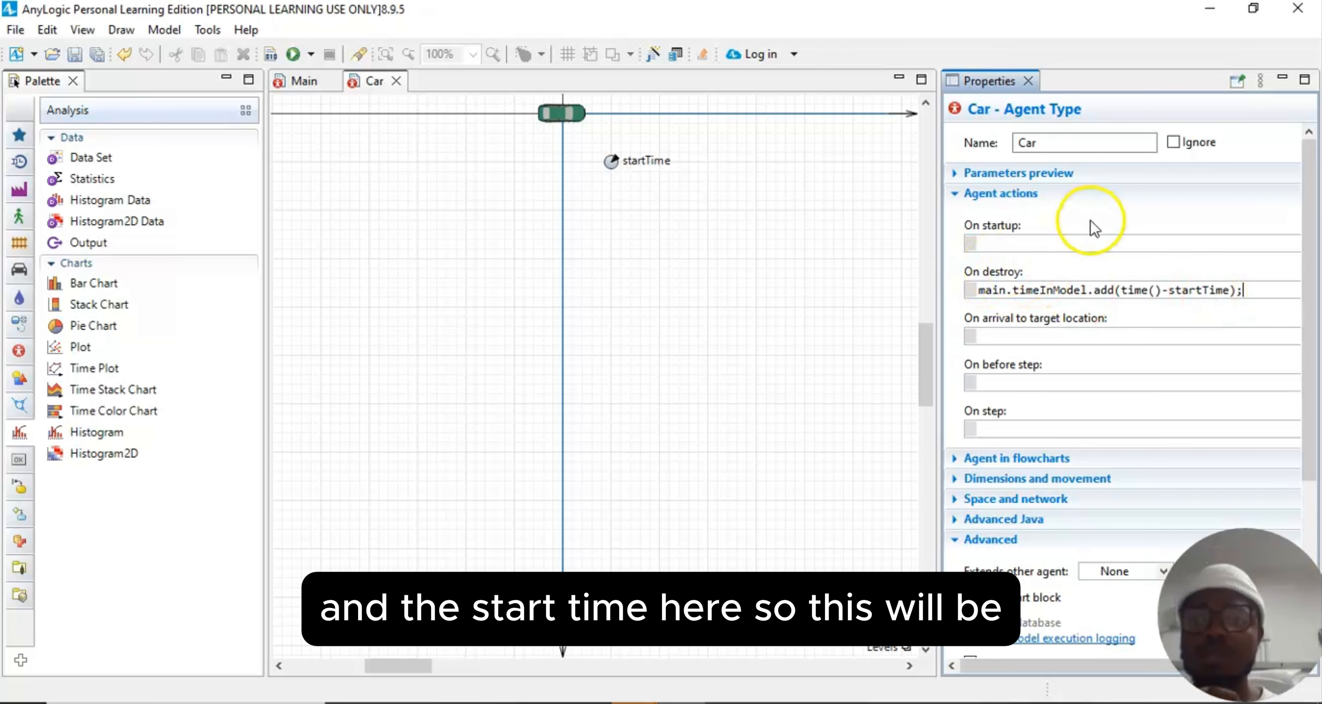
Step: Close the Car properties, return to the Main diagram and place a Histogram chart just below the timeInModel data element
click(1029, 82)
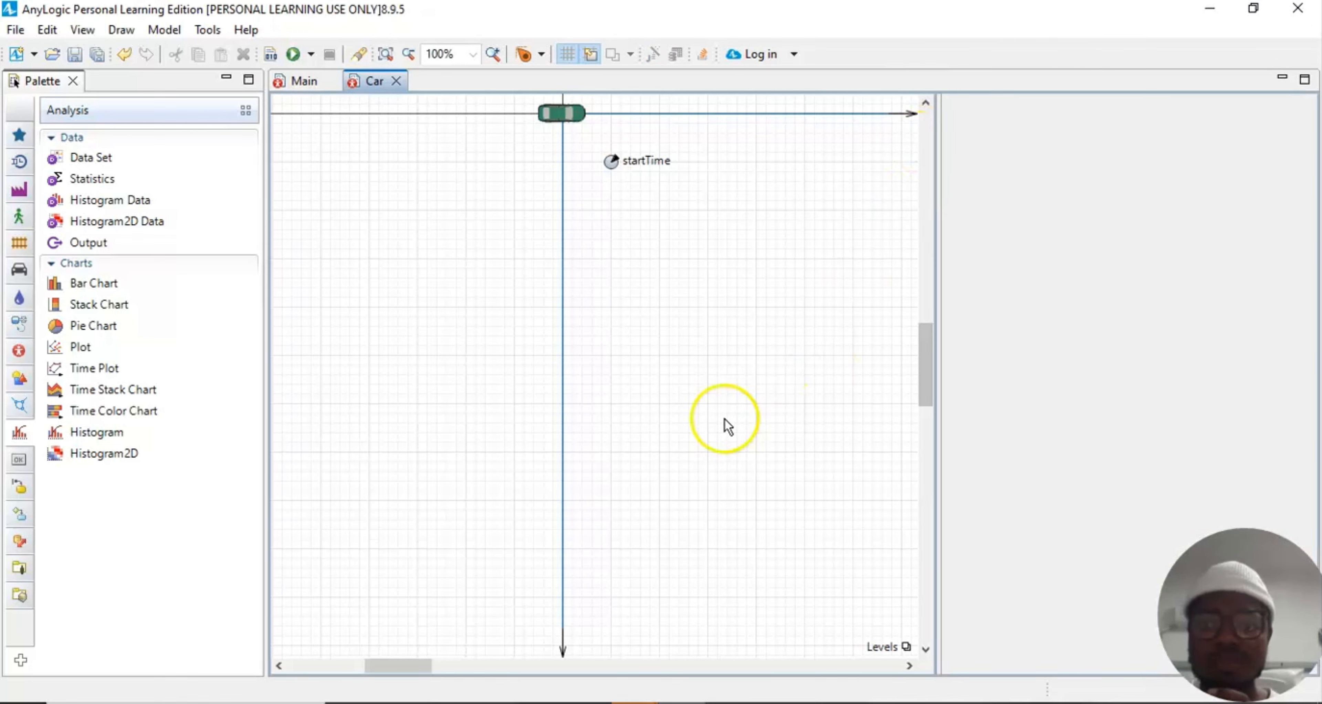
scroll(983, 392, up, 5)
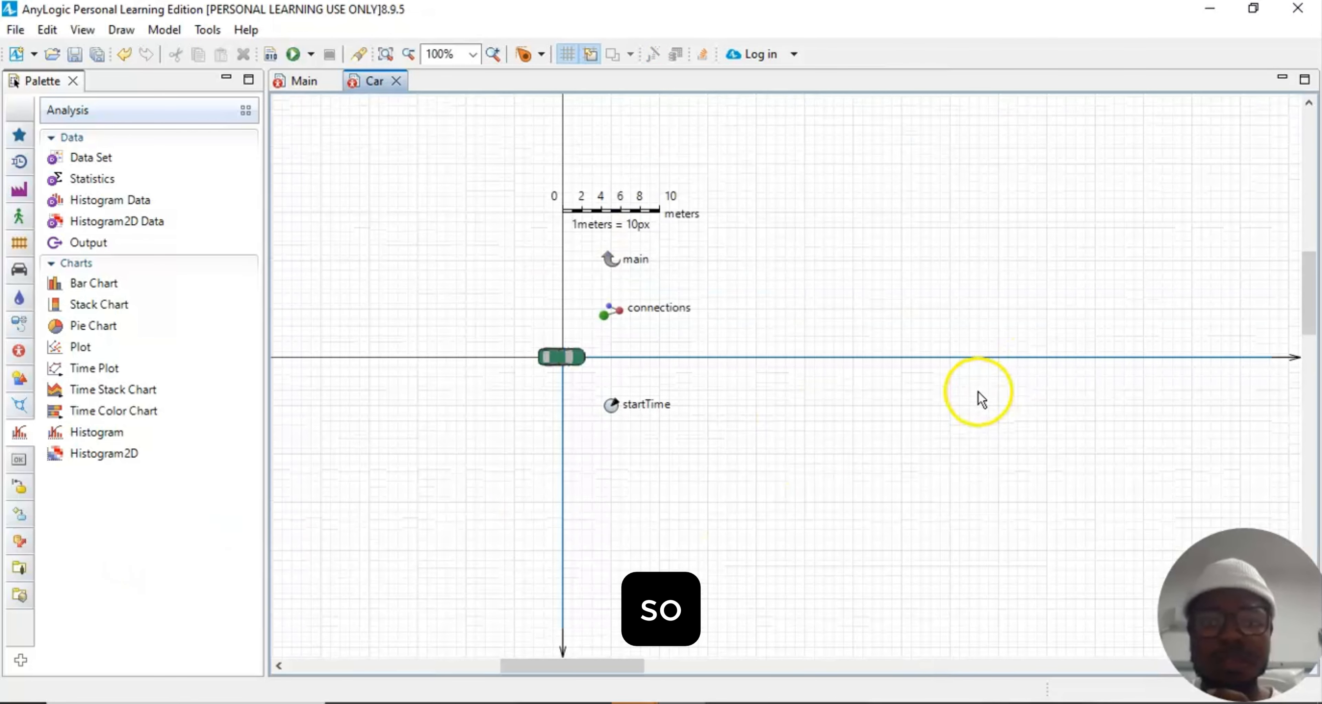
scroll(970, 410, down, 3)
click(307, 84)
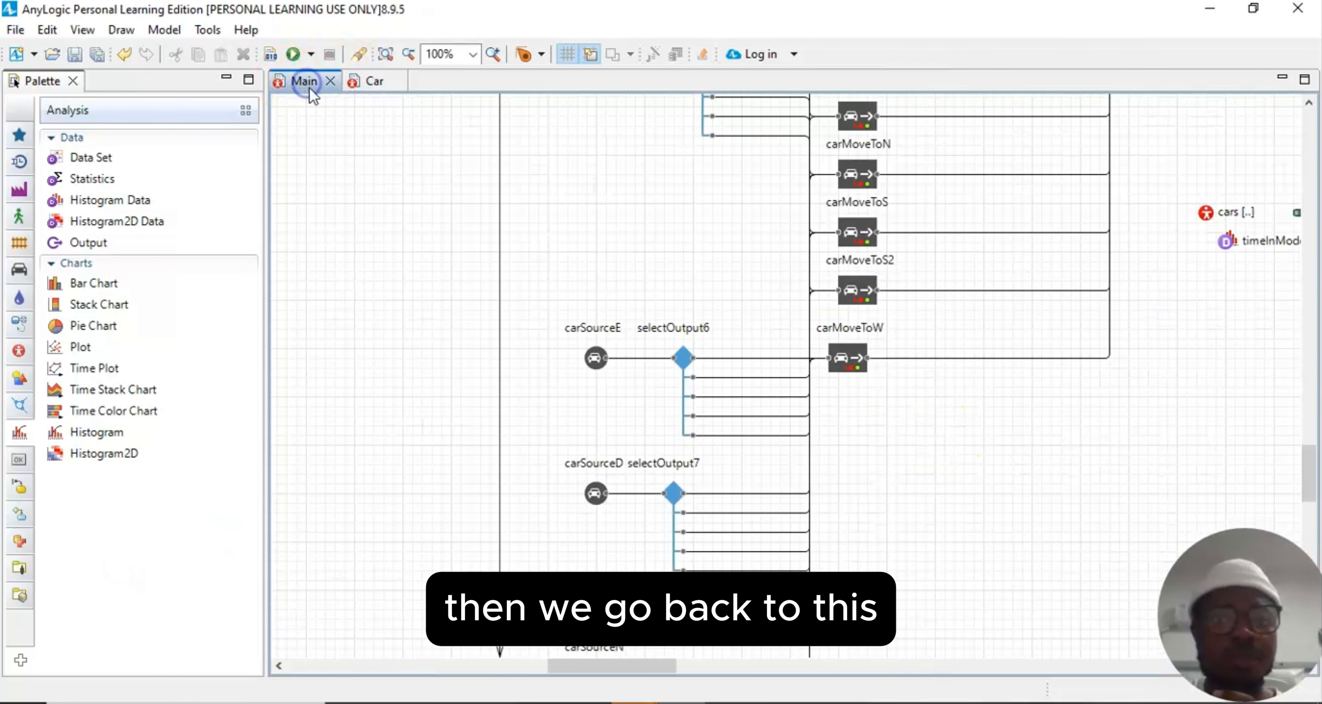
drag(640, 666, 686, 666)
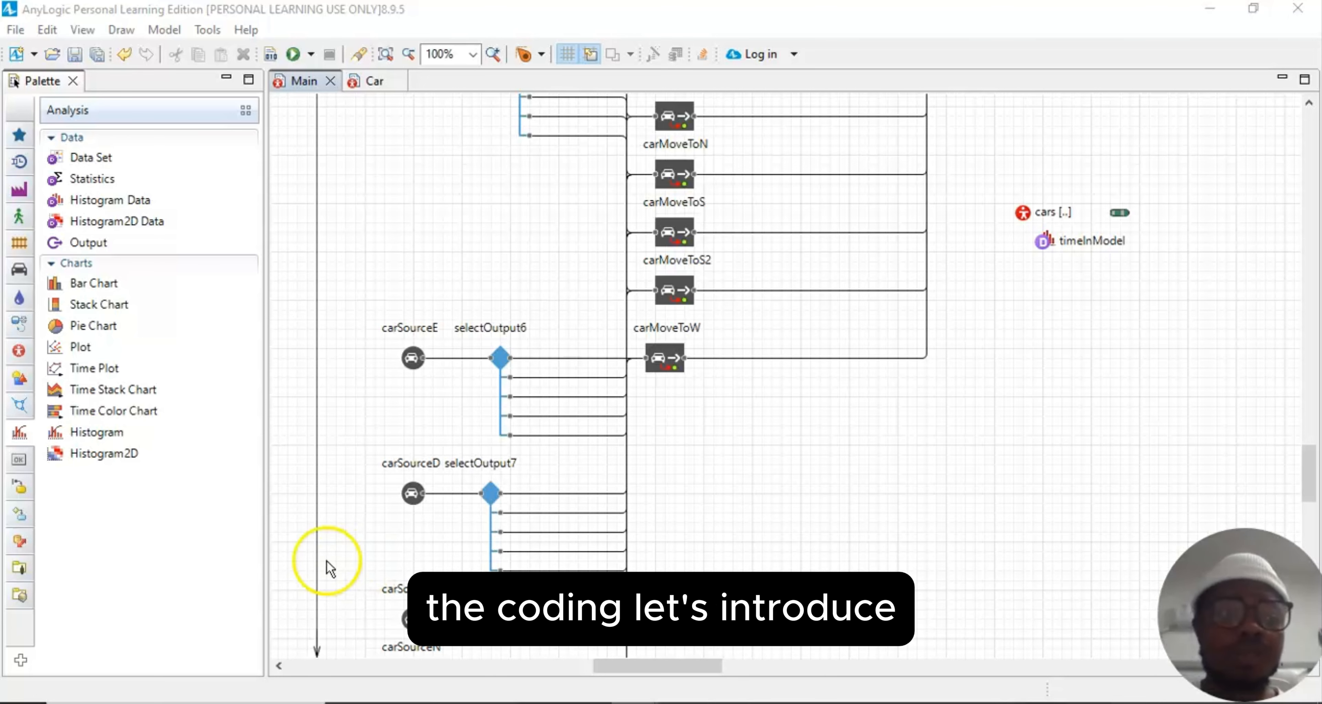
drag(84, 436, 1016, 445)
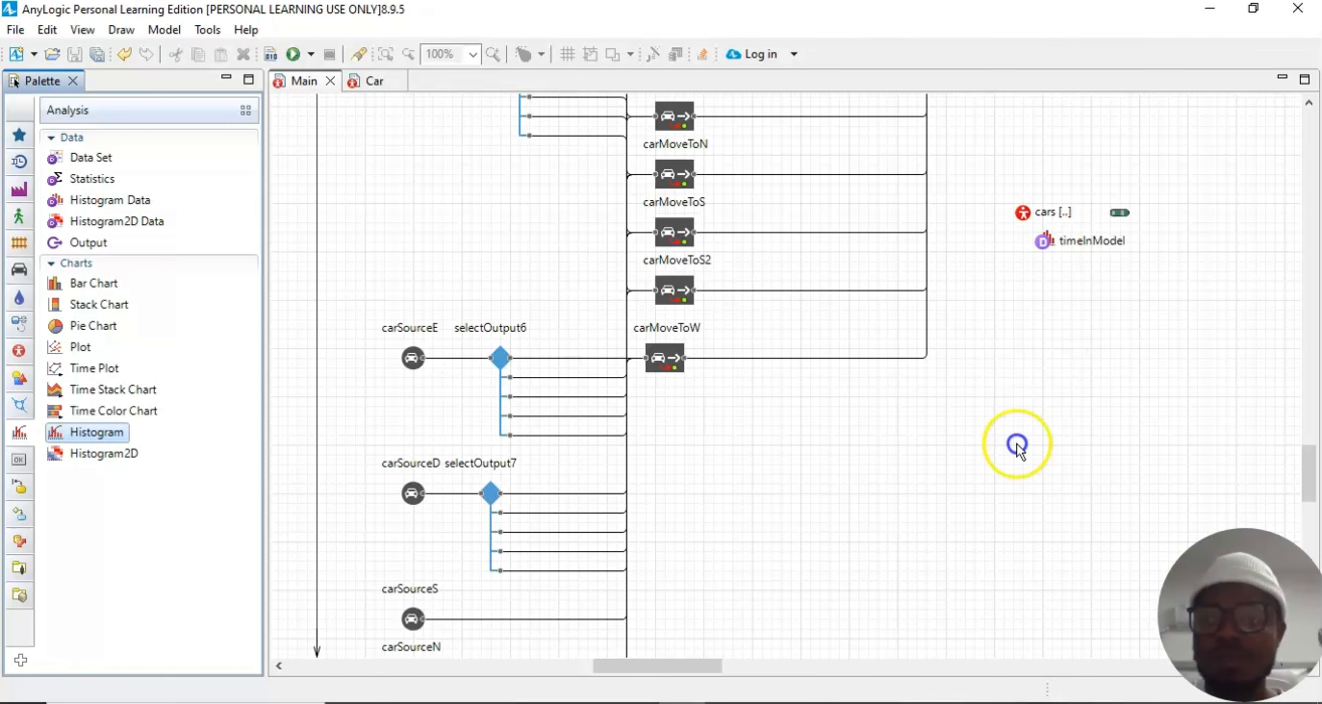
drag(1115, 448, 1076, 331)
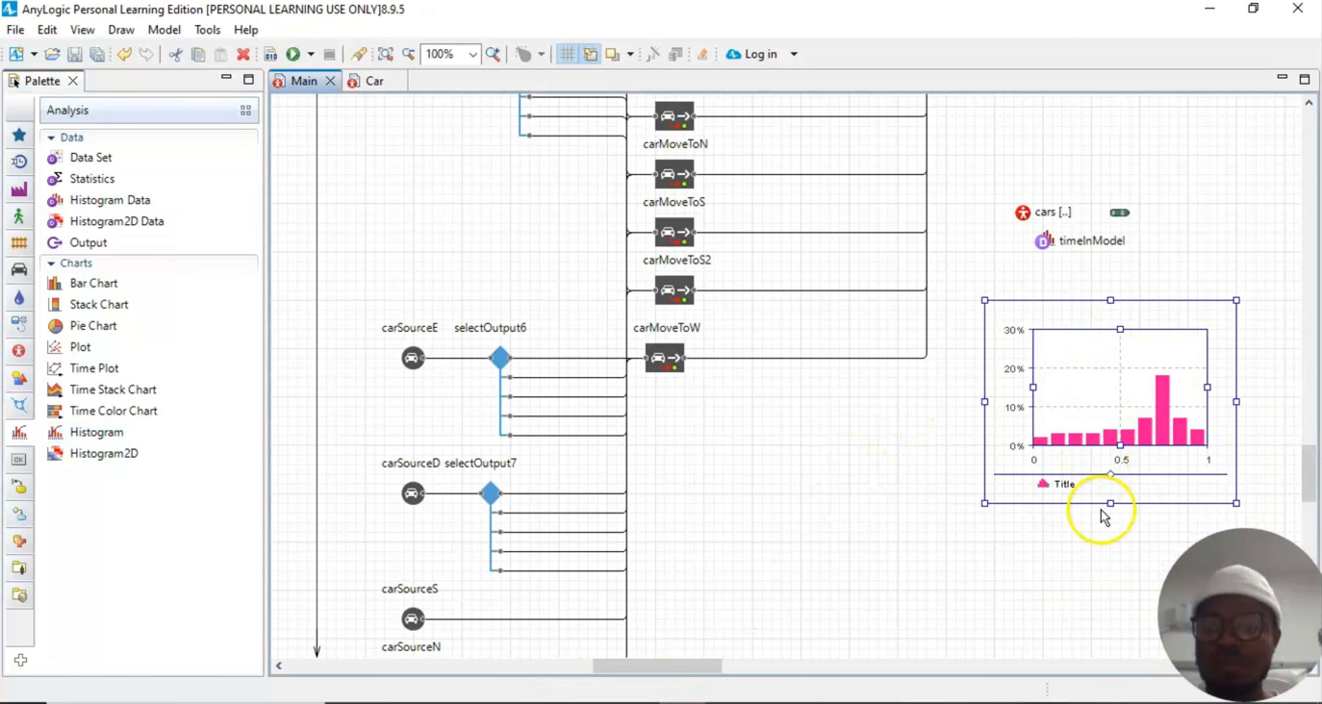
click(1047, 561)
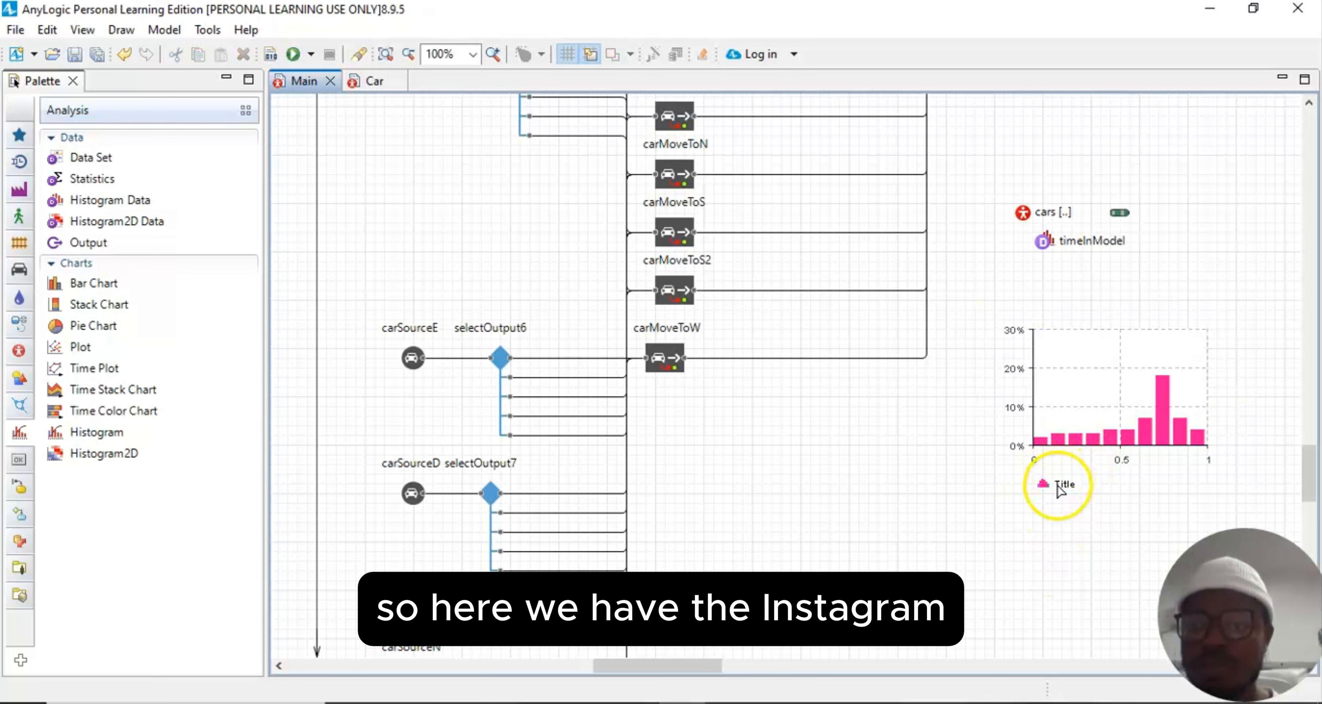
Step: Enlarge the histogram chart below timeInModel slightly in both width and height
click(1077, 386)
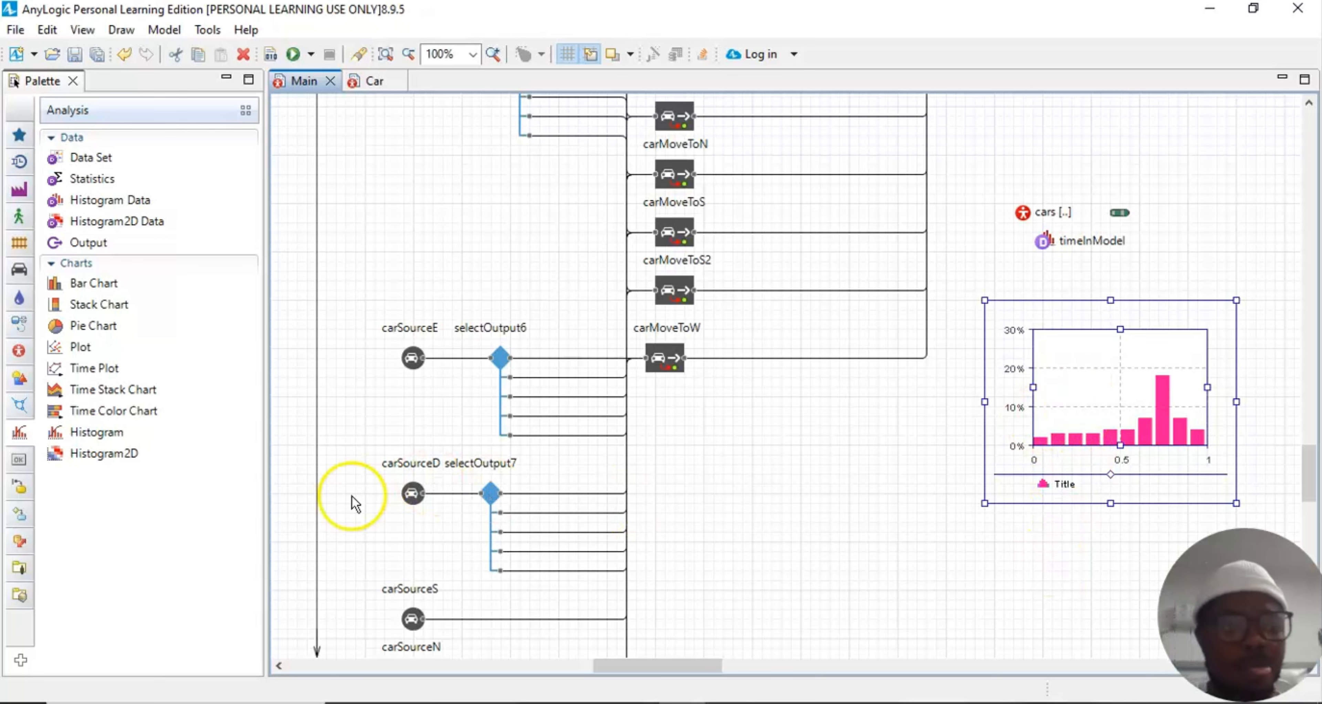
drag(651, 672, 693, 670)
click(1076, 514)
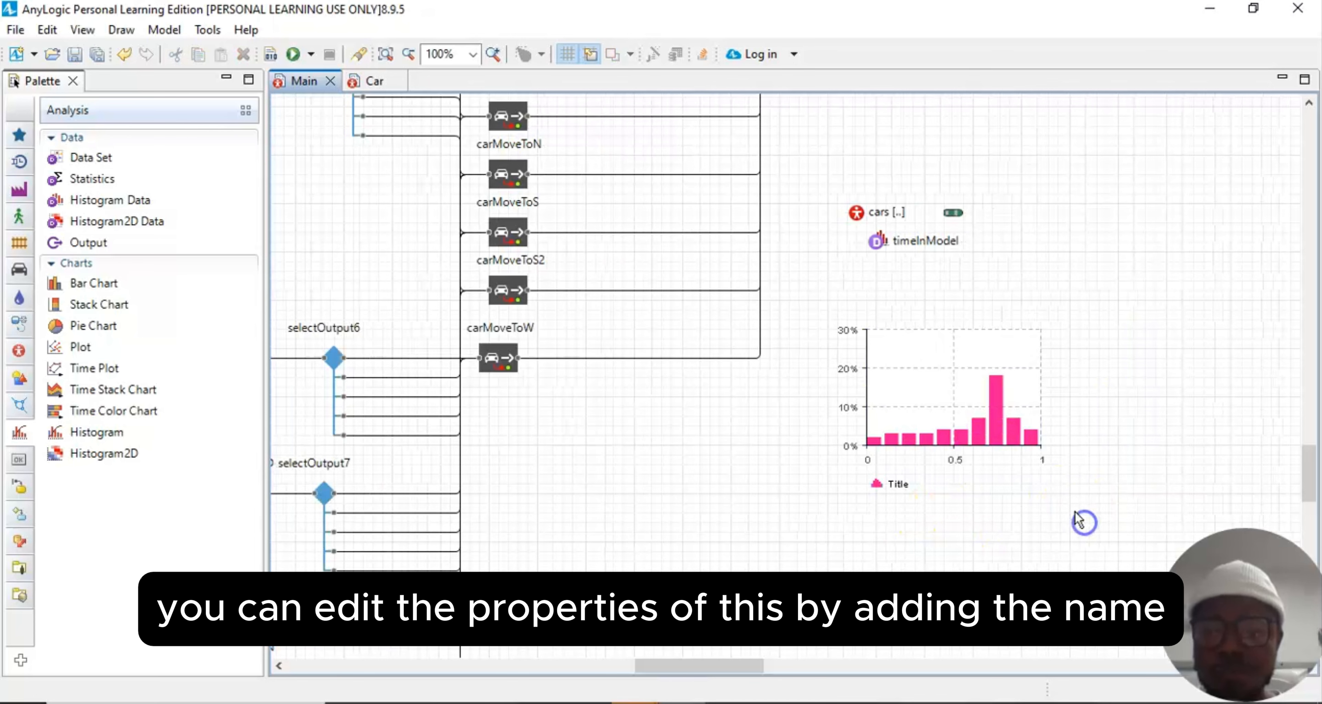
click(1011, 463)
drag(1065, 503, 1092, 525)
click(1152, 453)
Step: Display the histogram chart's properties and enter Time In Model as its name
click(941, 402)
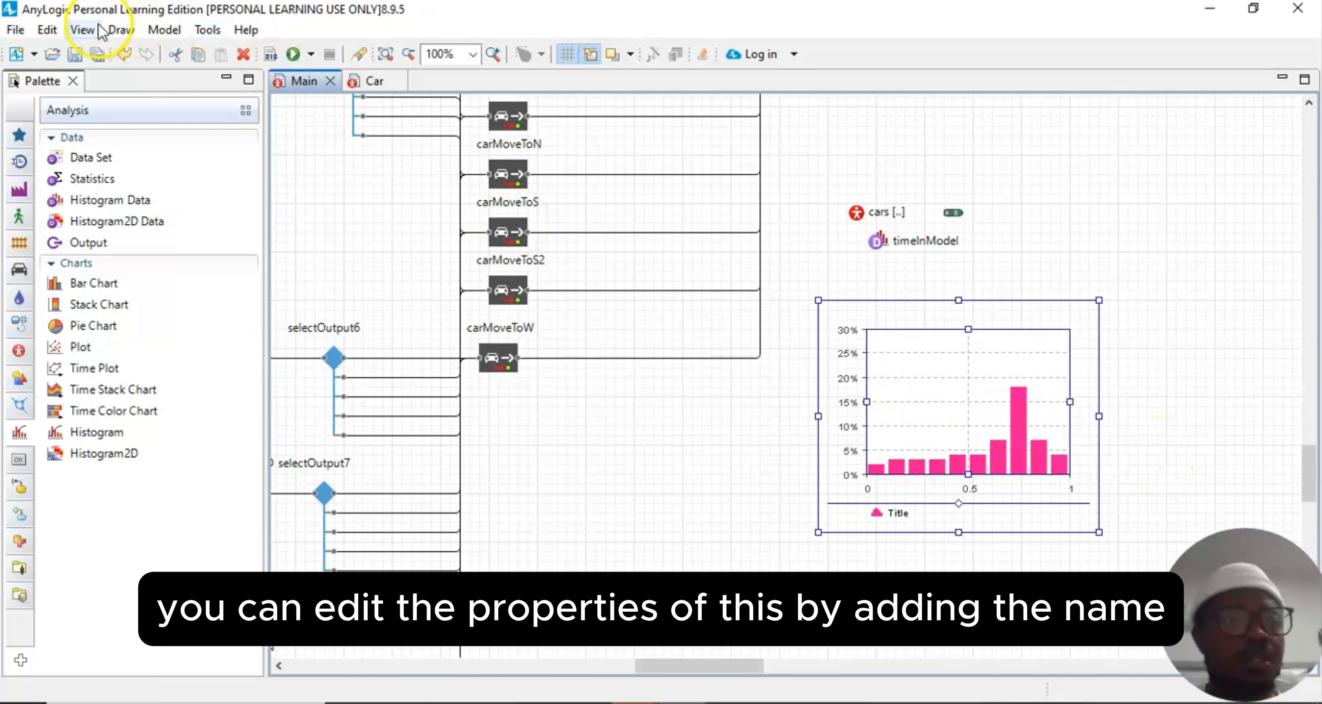
click(82, 29)
click(106, 70)
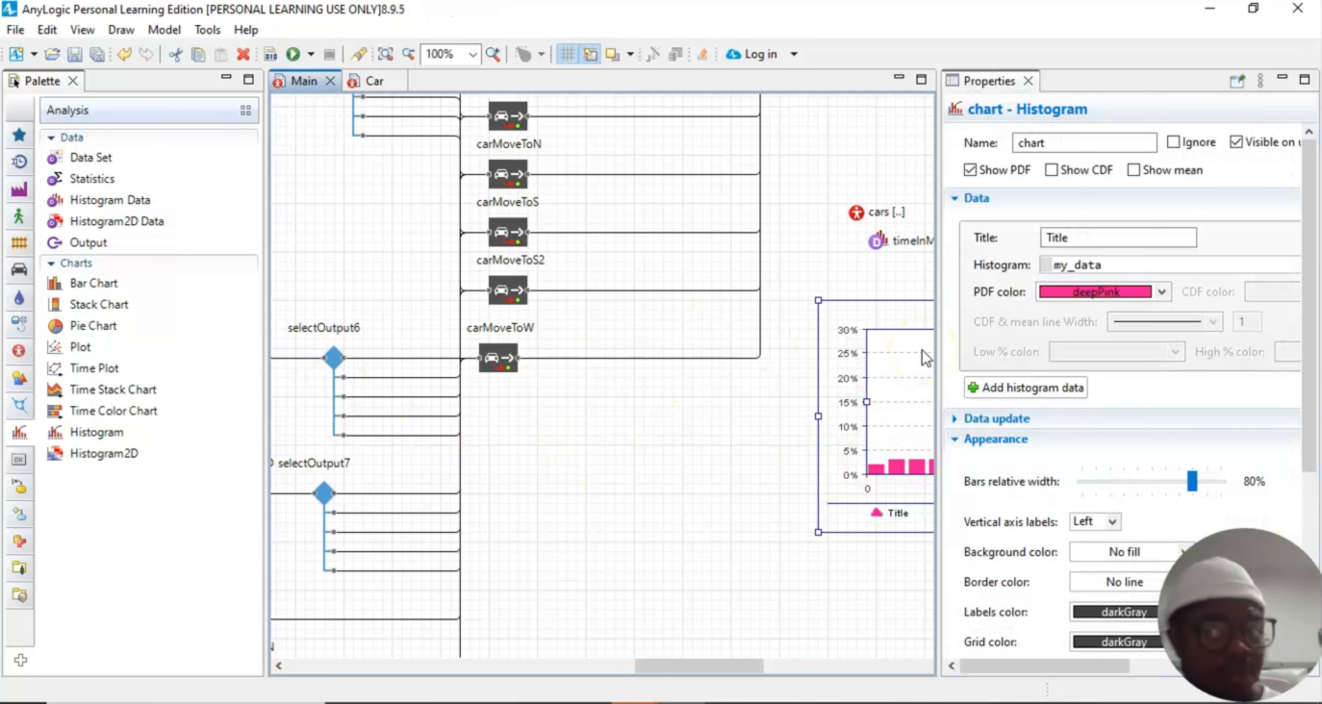
double_click(1032, 143)
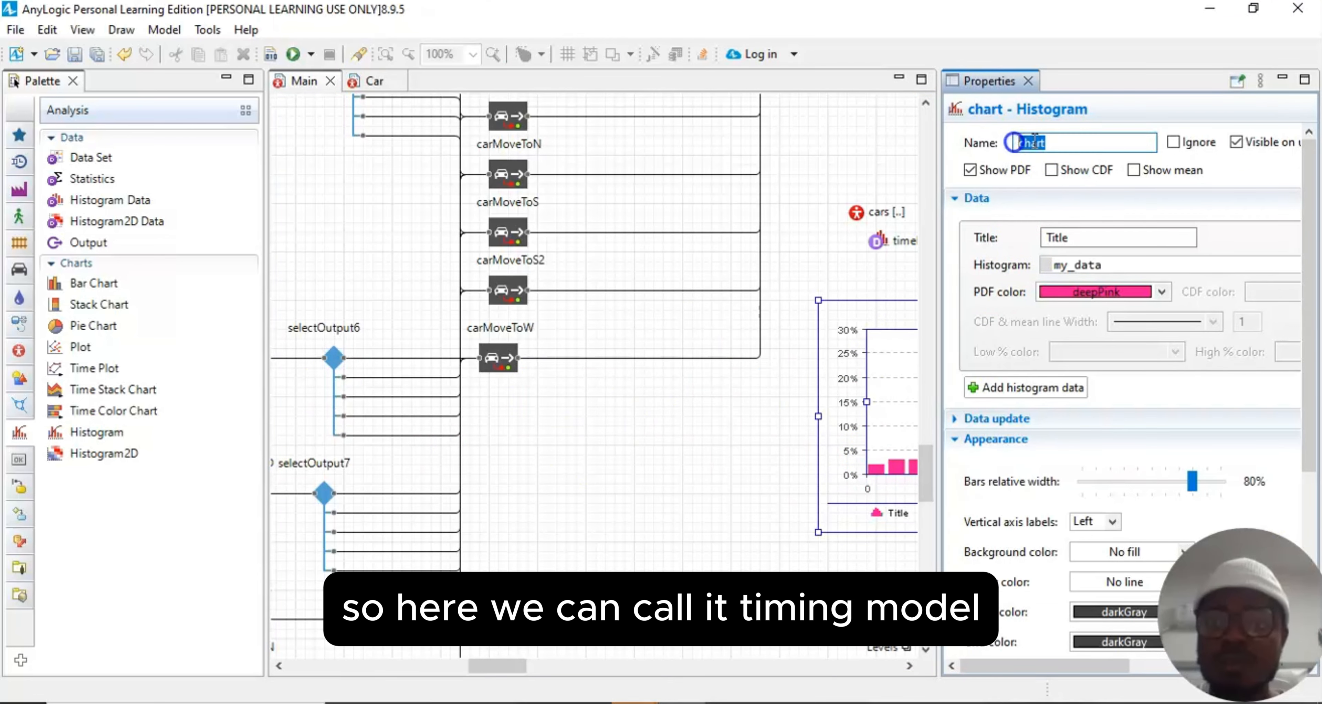
key(BackSpace)
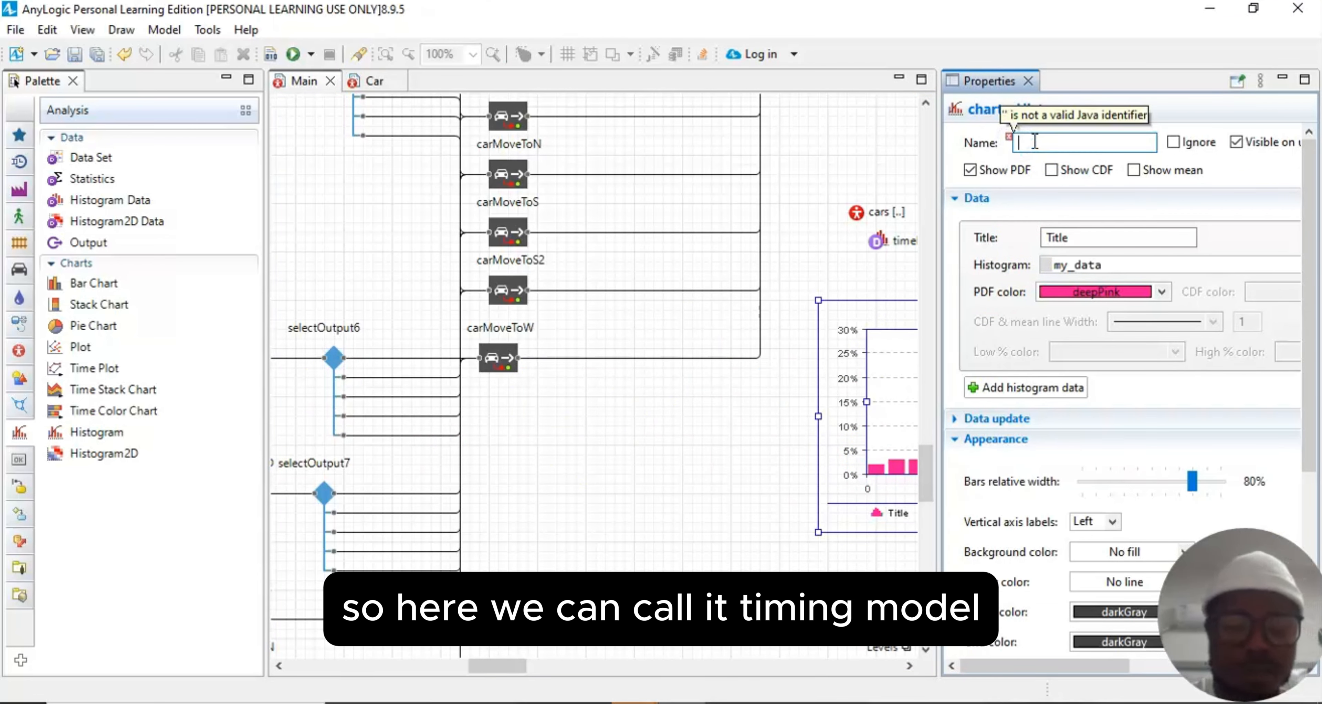
text(T)
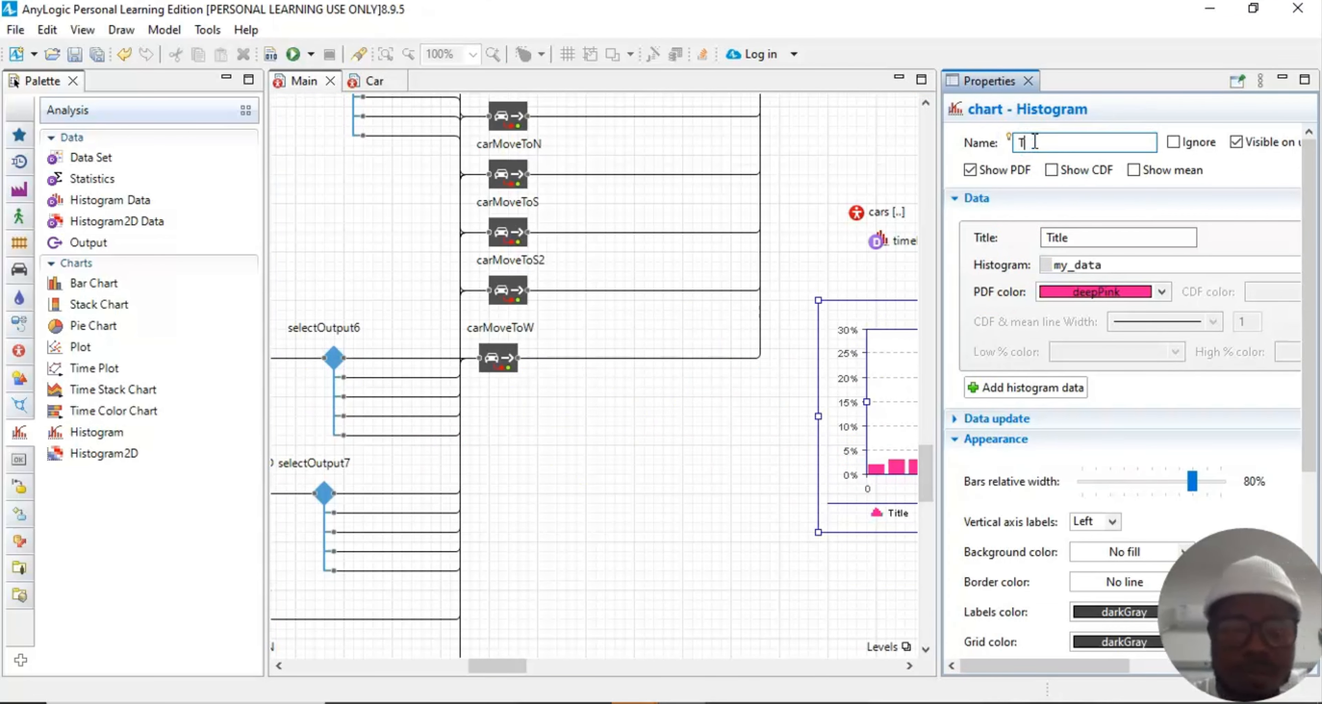
text(ime in )
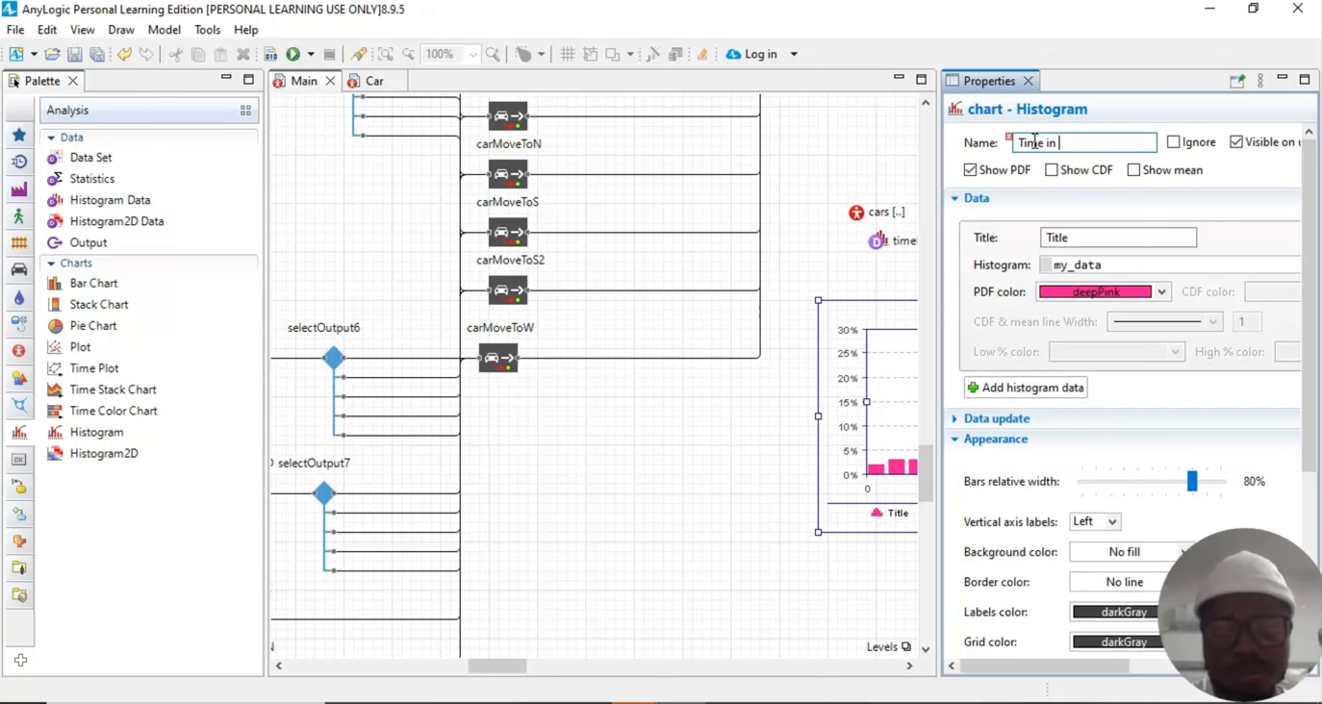
text(Model)
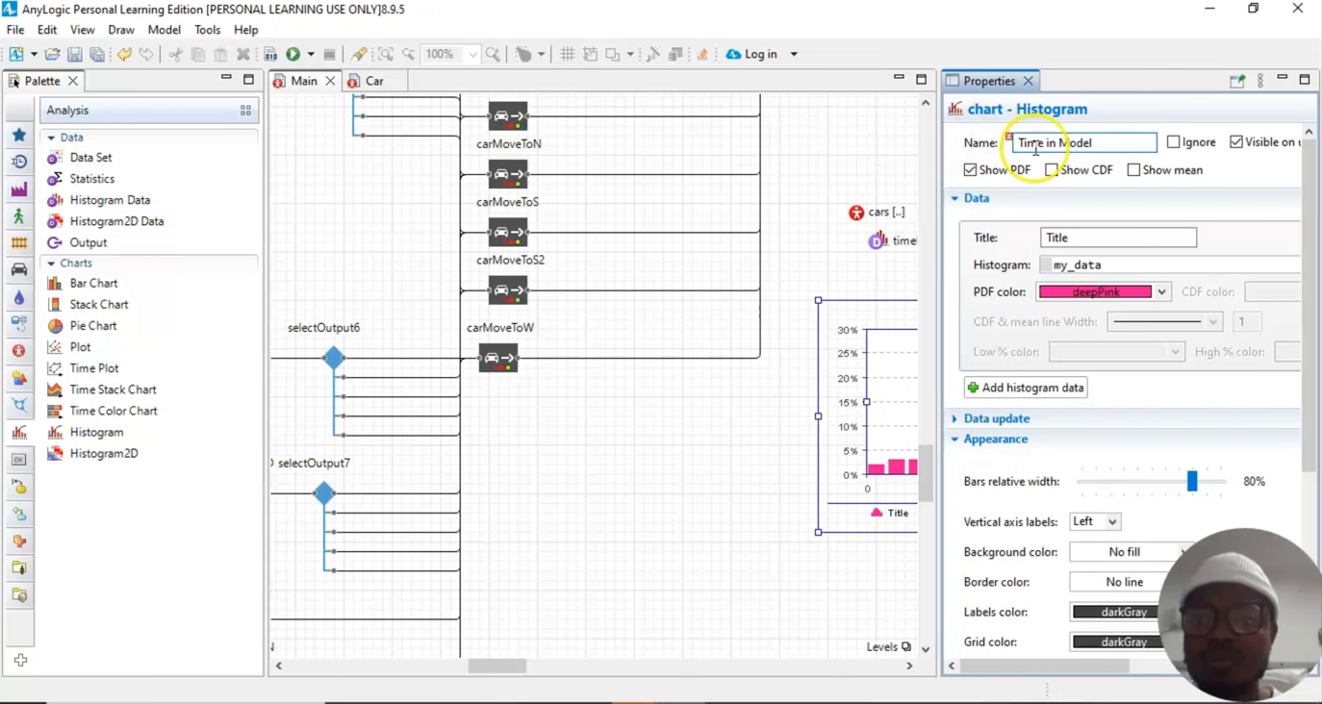
click(1049, 145)
key(BackSpace)
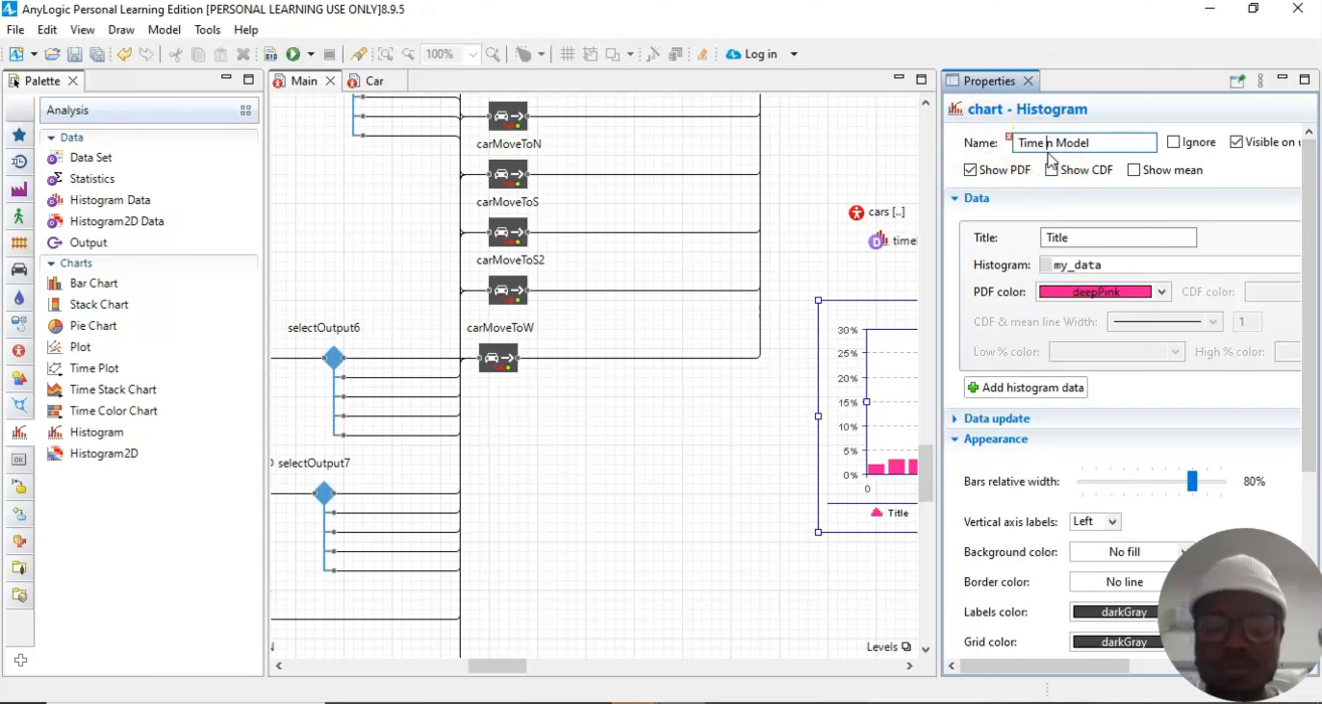
text(I)
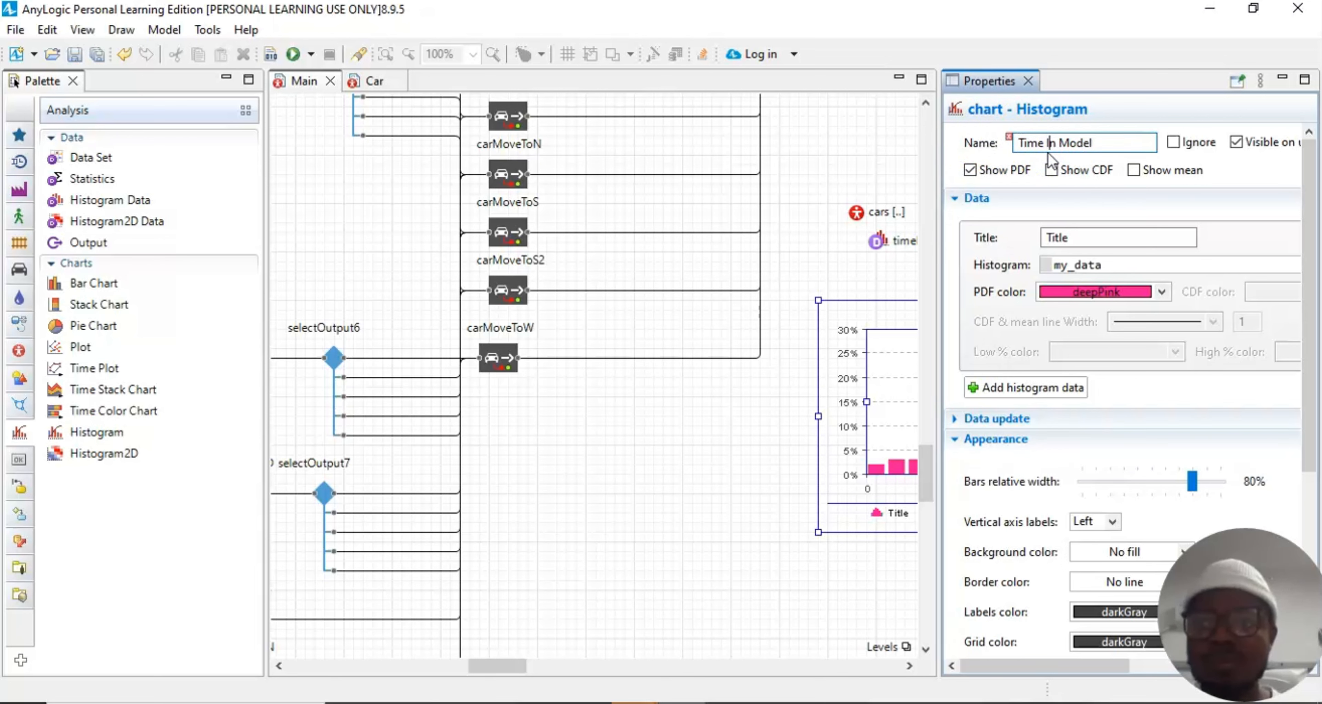
Step: Set the title of the histogram chart's data item to timeInModel
click(1074, 236)
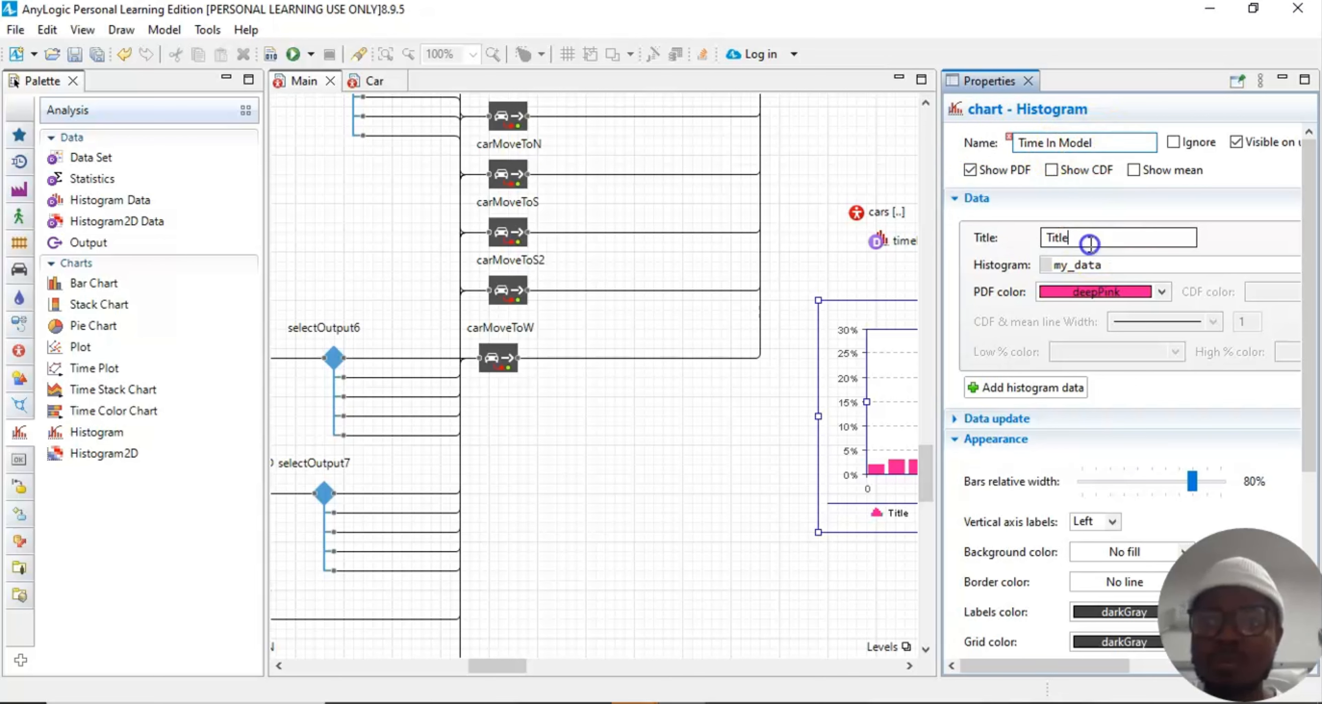
double_click(1074, 236)
key(BackSpace)
text(t)
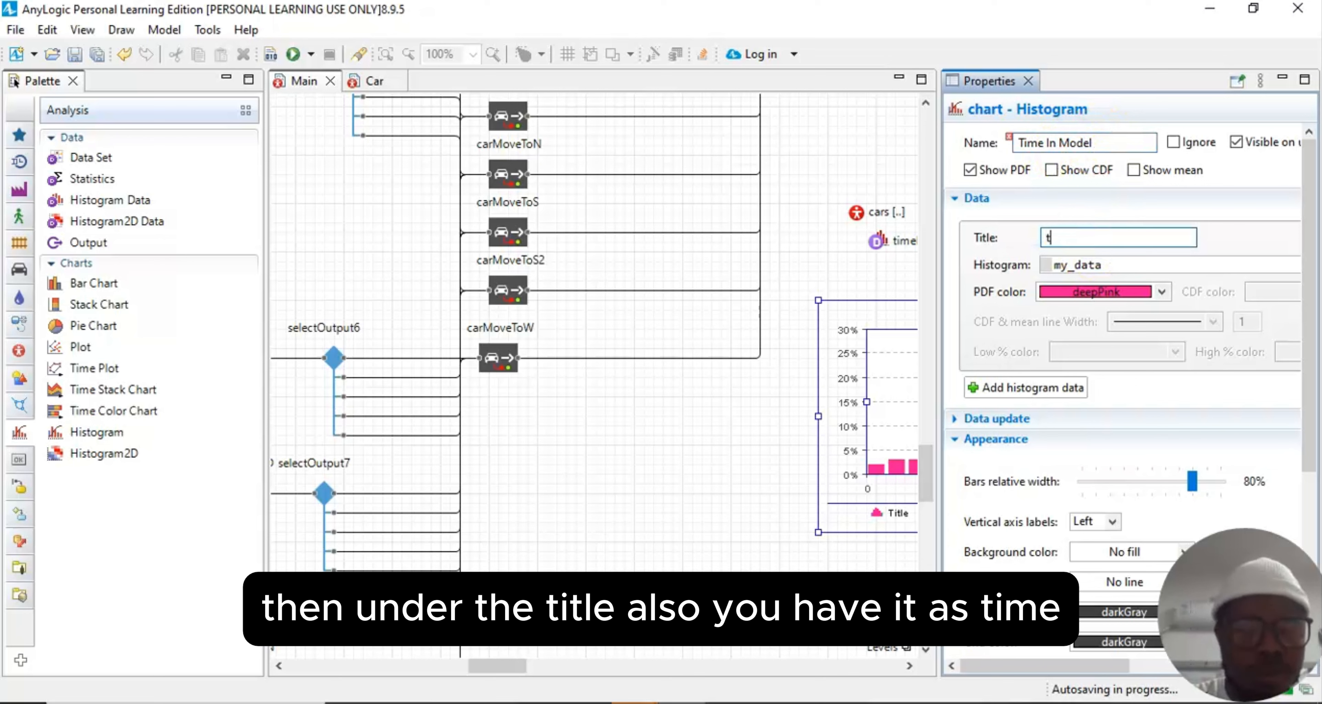
text(ime)
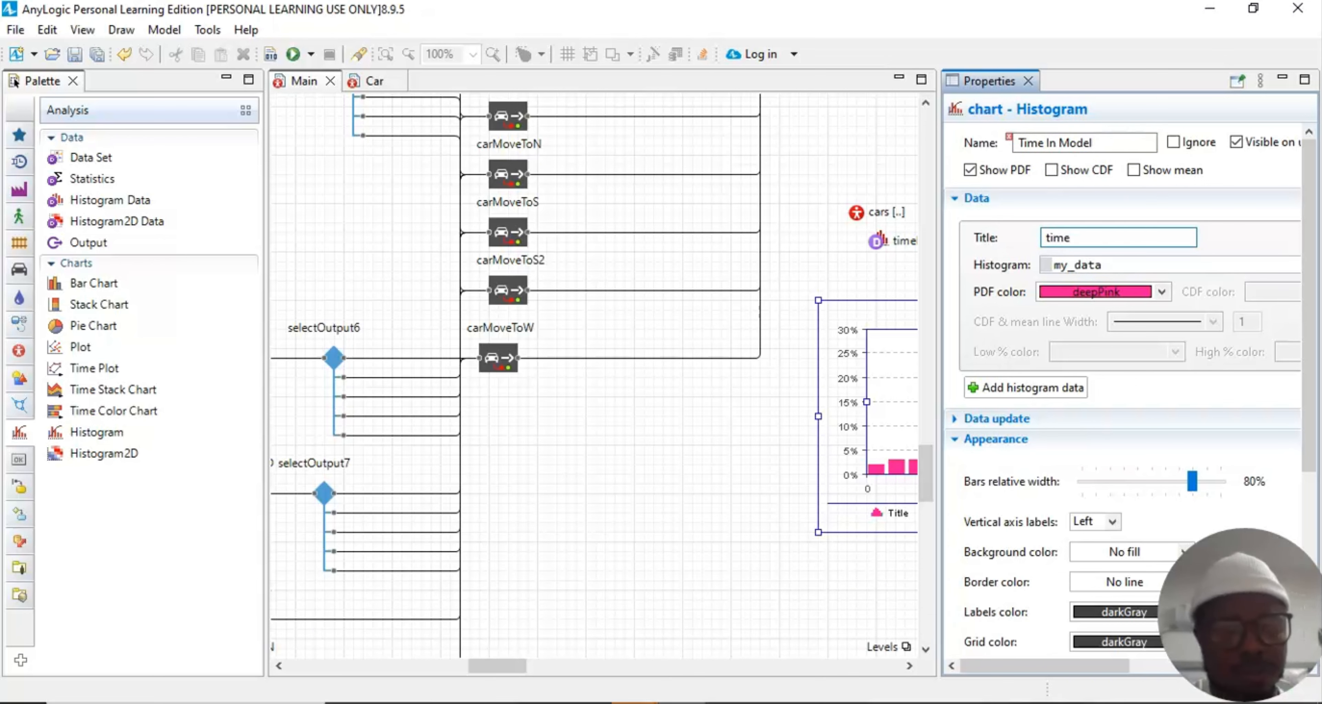
text(IM)
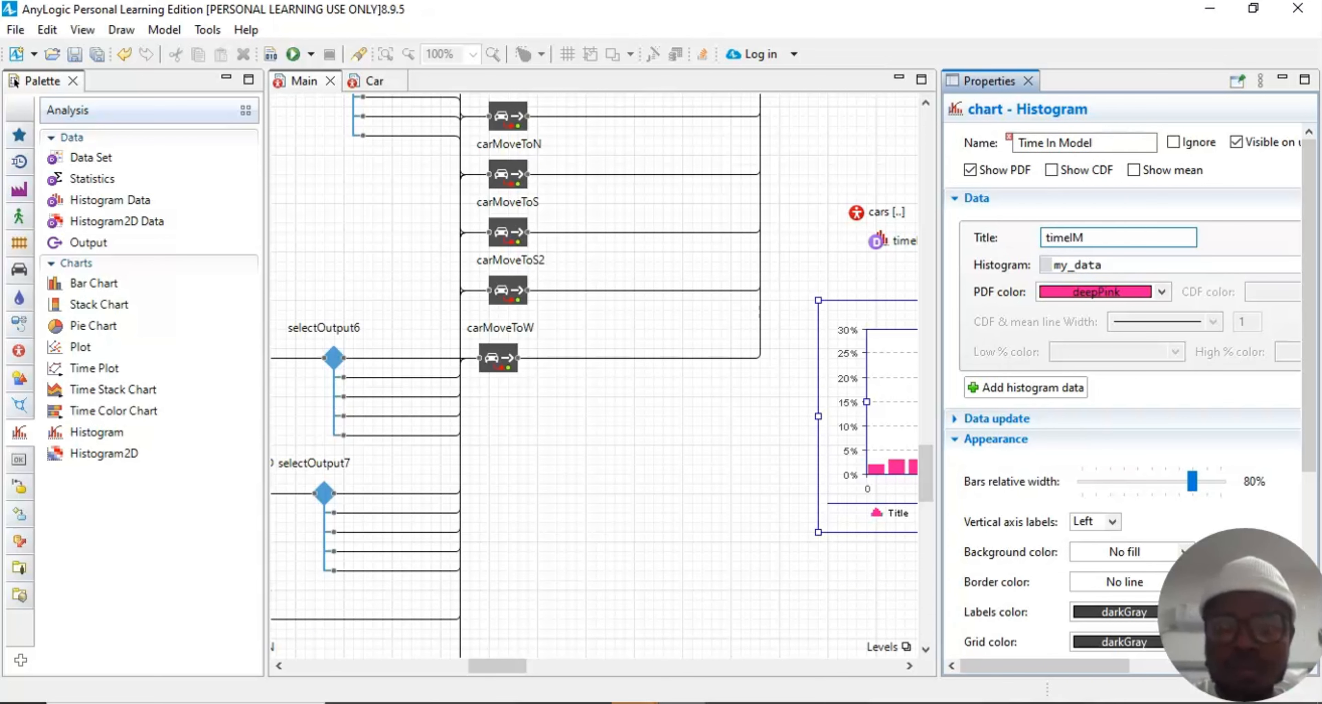
key(BackSpace)
text(nMod)
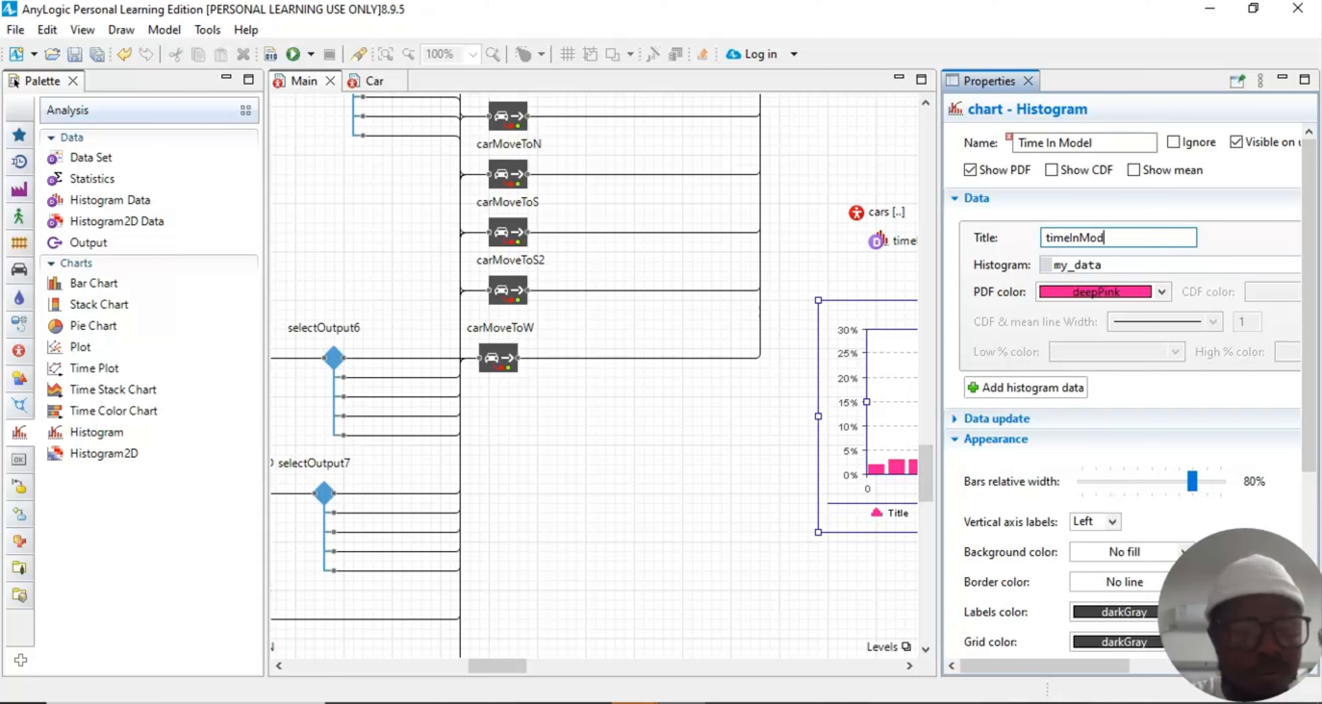
text(el)
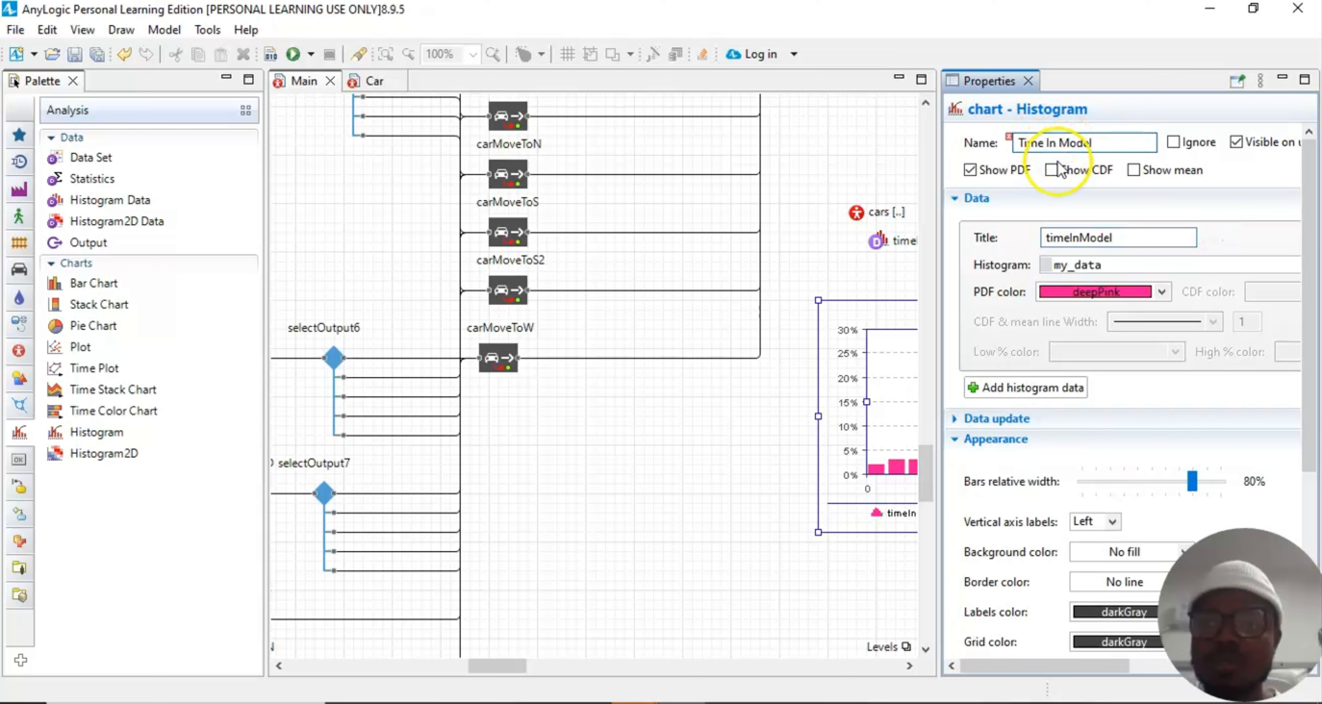
Step: Turn on the Show mean option for the histogram chart
click(1100, 139)
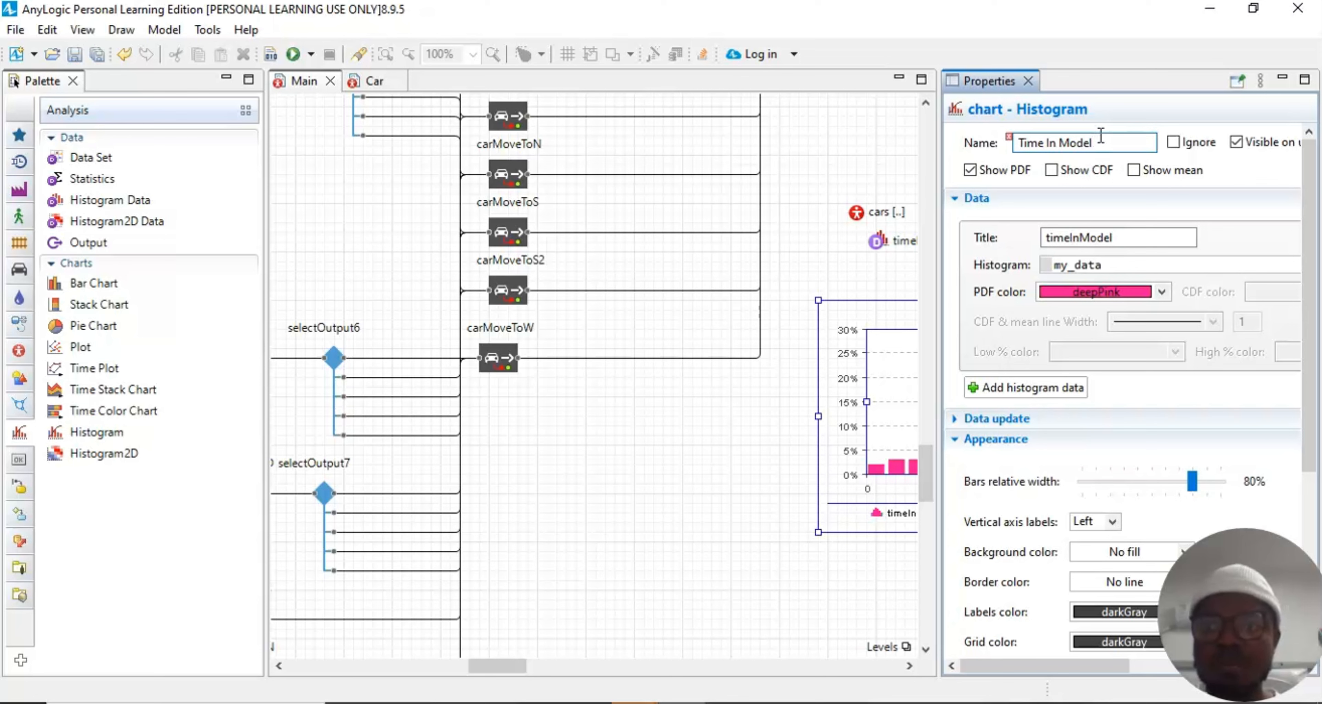
click(1255, 174)
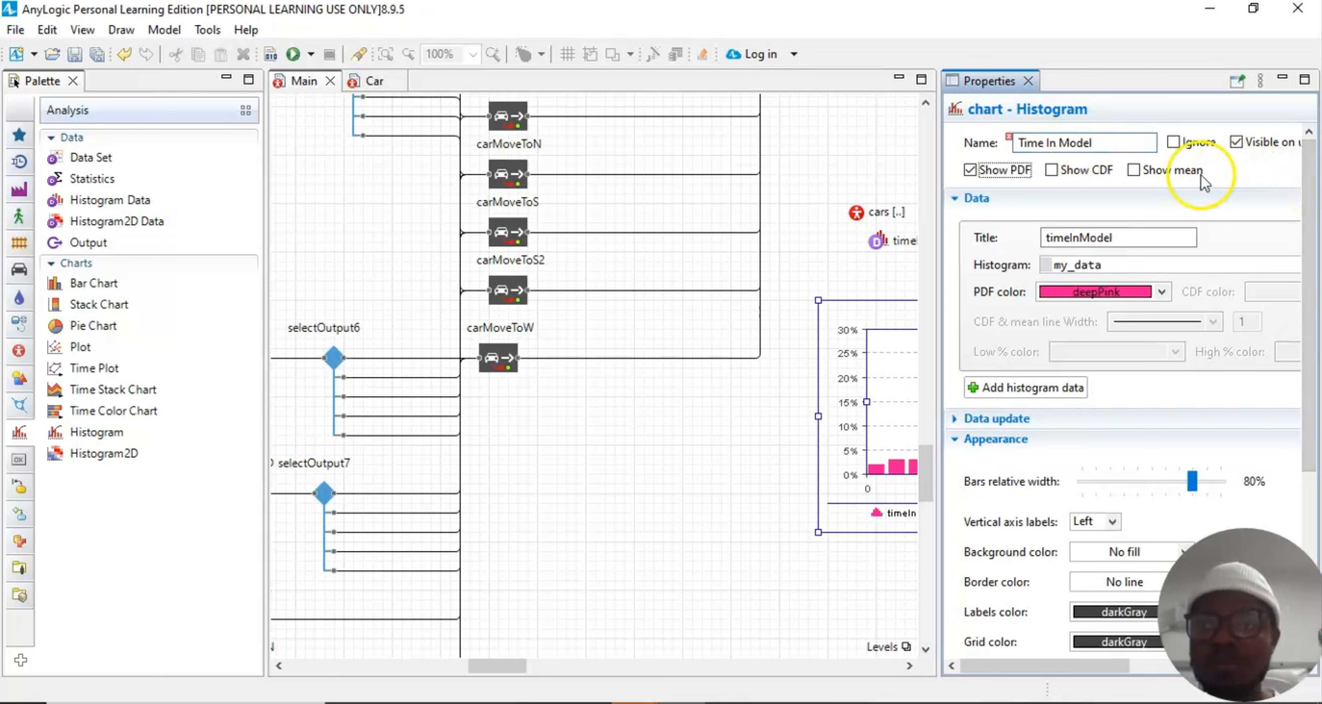
click(1133, 170)
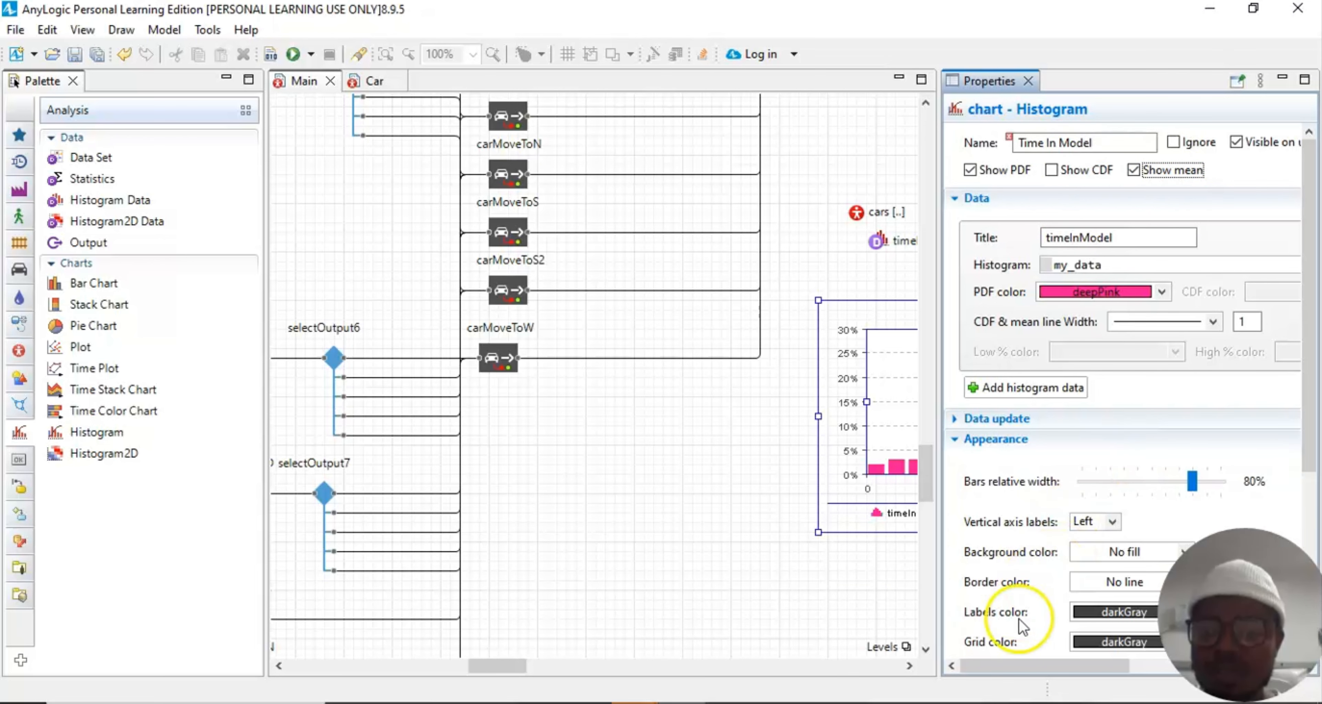
drag(988, 667, 1139, 663)
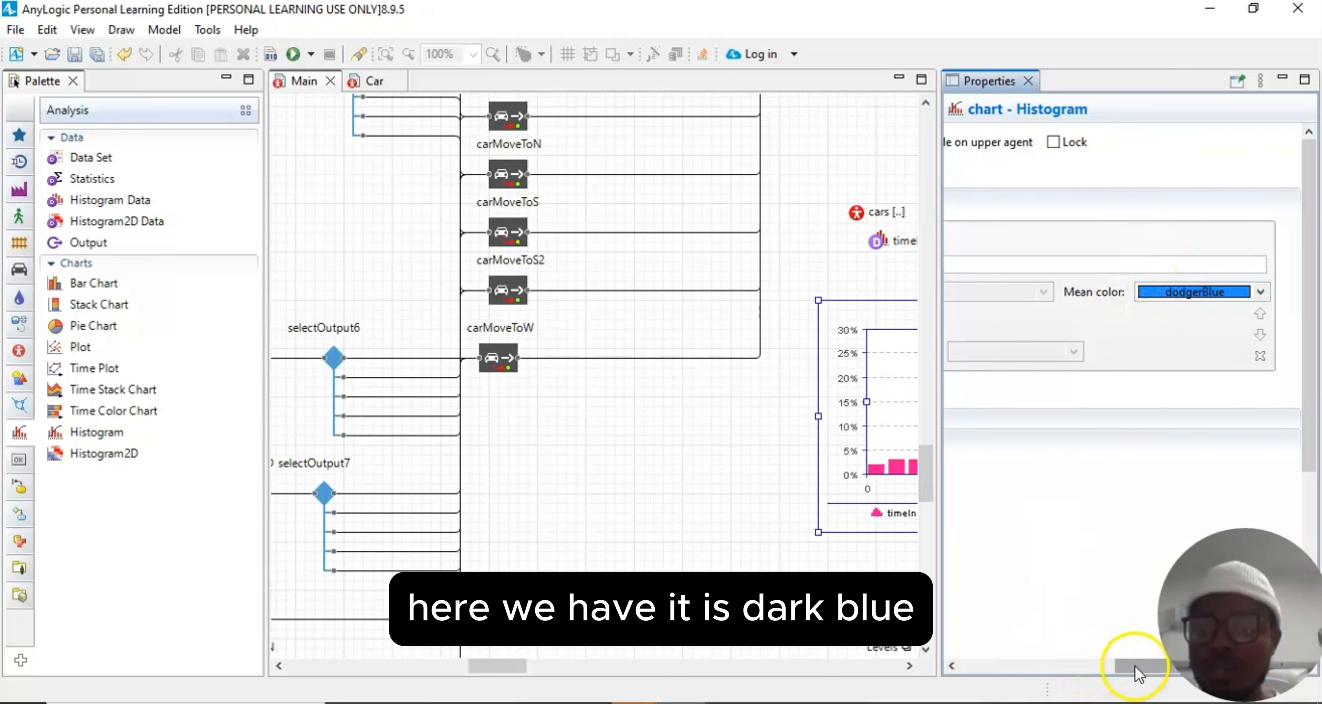
Step: Set the histogram chart's CDF & mean line width to 3 and close its properties
drag(1129, 667, 976, 681)
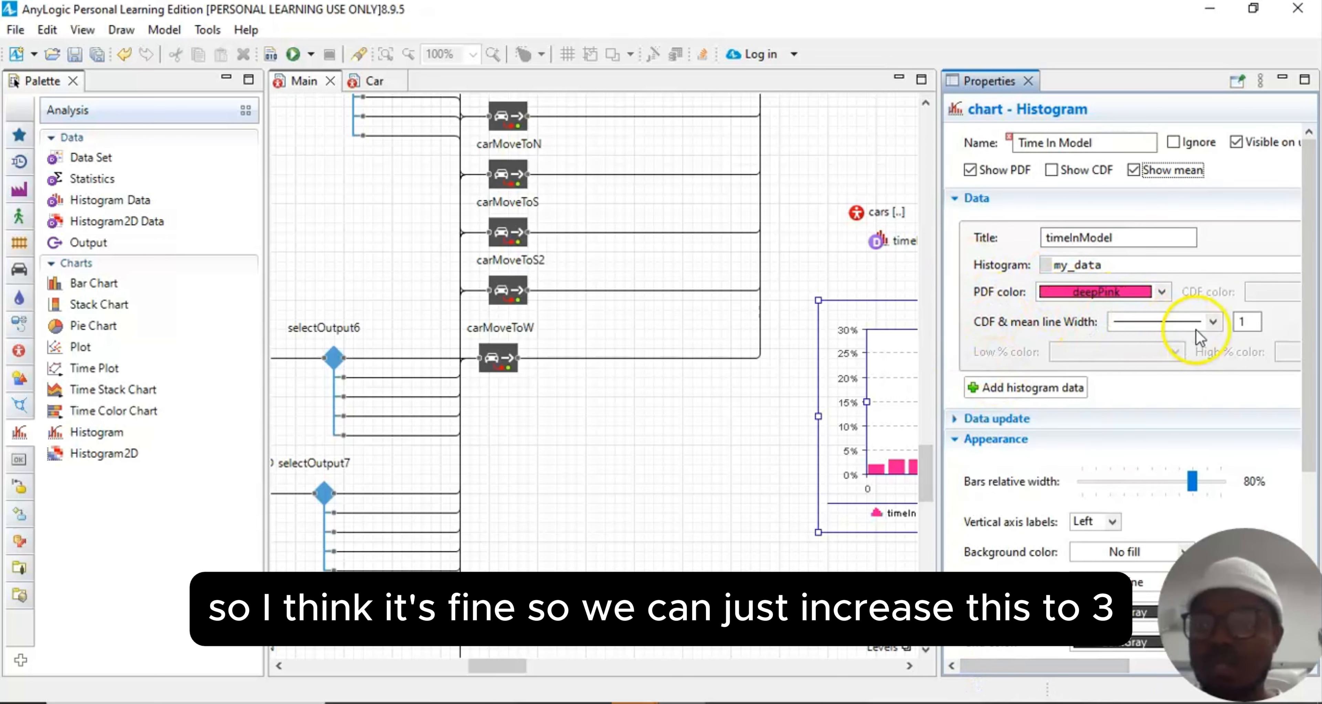
click(1214, 322)
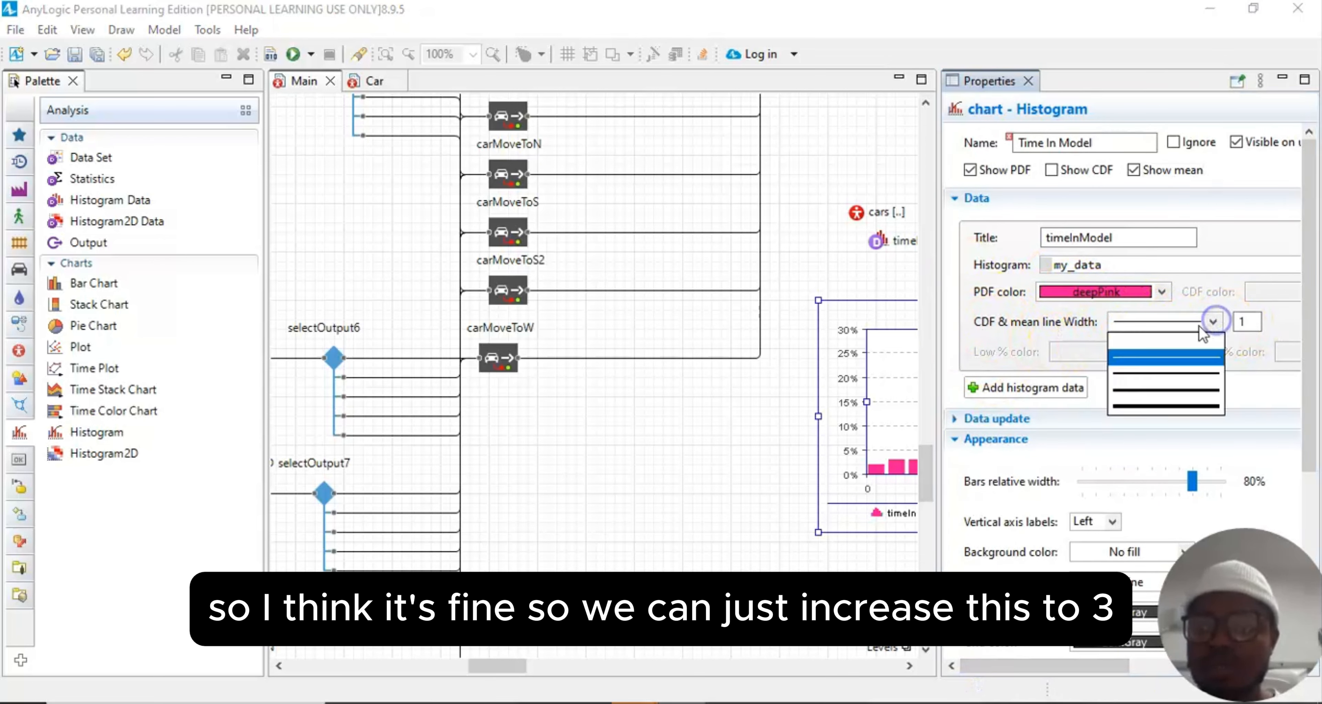
click(1157, 389)
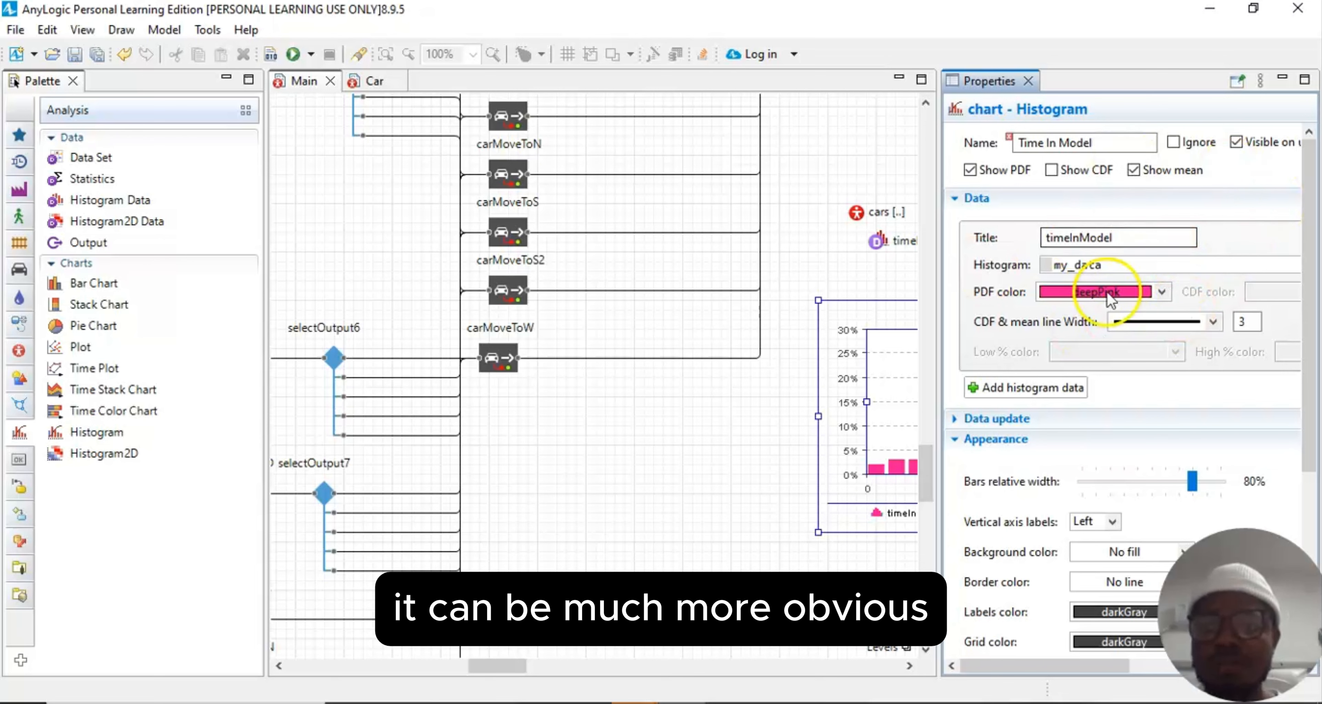
mouse_move(1030, 667)
mouse_down()
mouse_move(1144, 669)
mouse_move(1006, 672)
mouse_up()
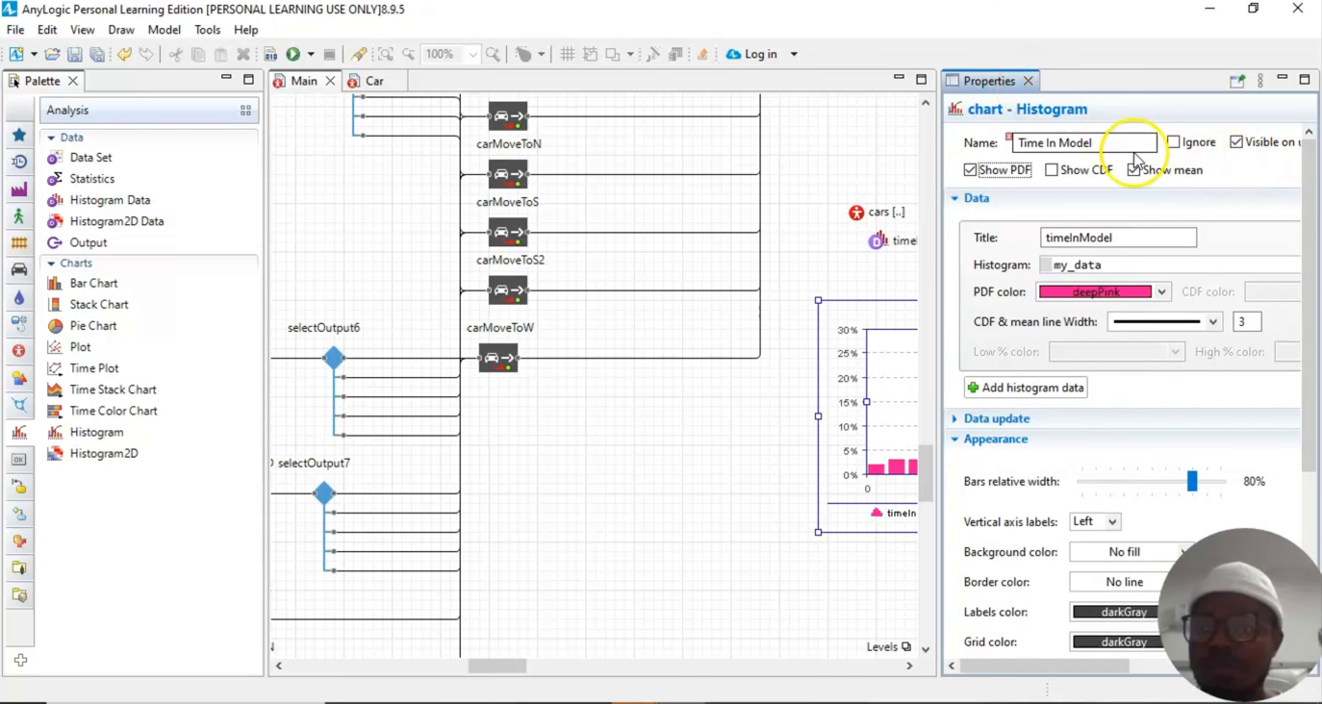
click(1028, 82)
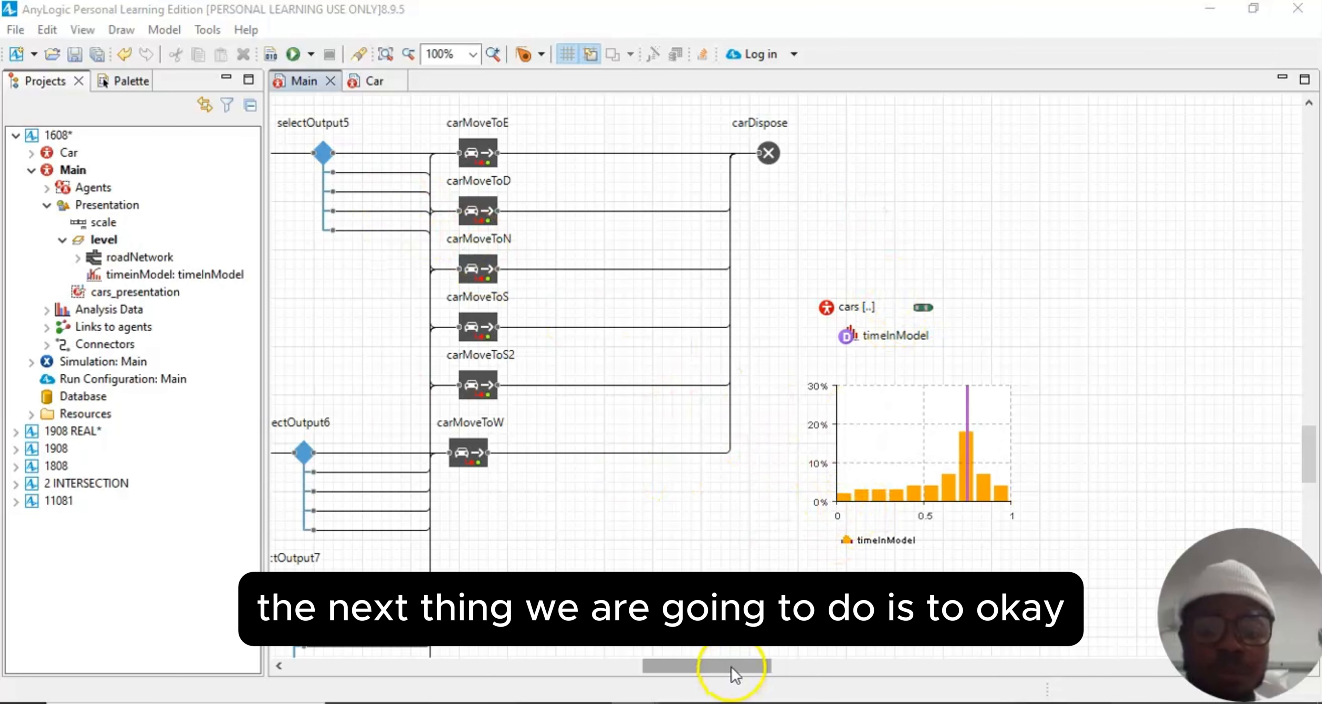
Step: Run the model and examine the moving cars on the road network, the flowchart and the timeInModel histogram
drag(734, 675, 707, 668)
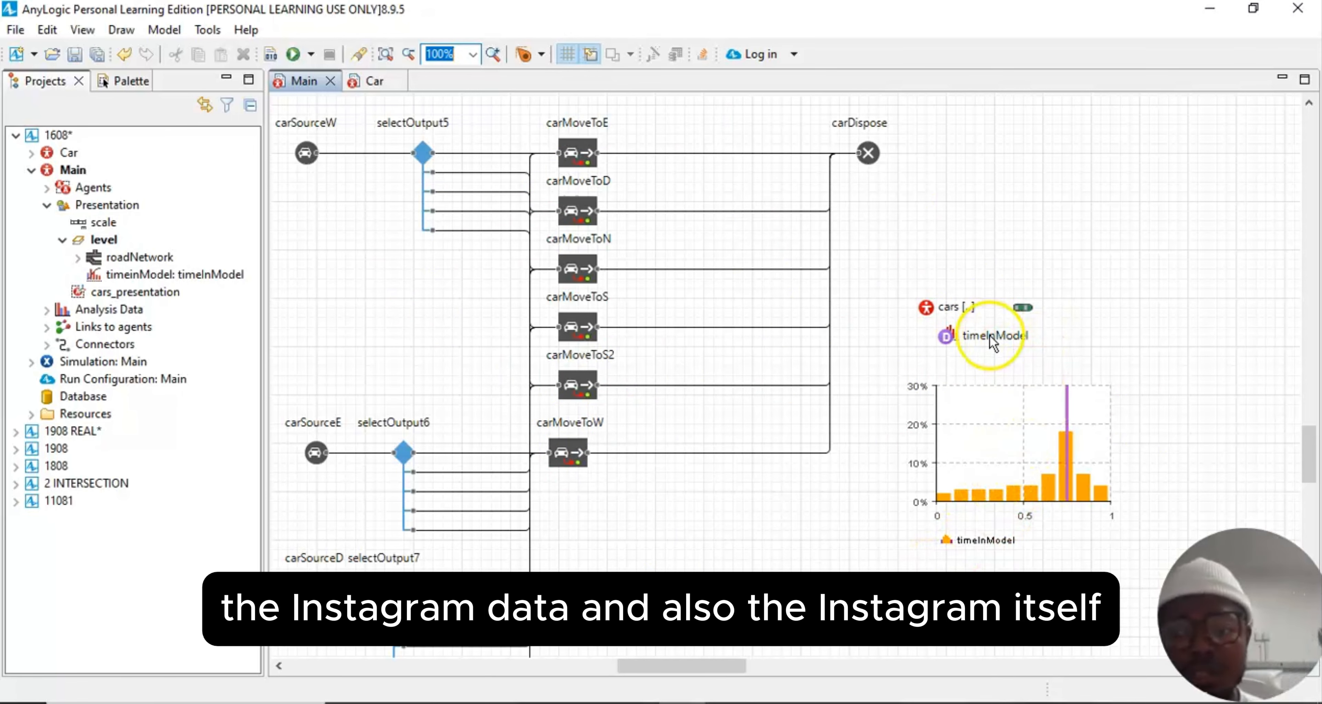
click(294, 55)
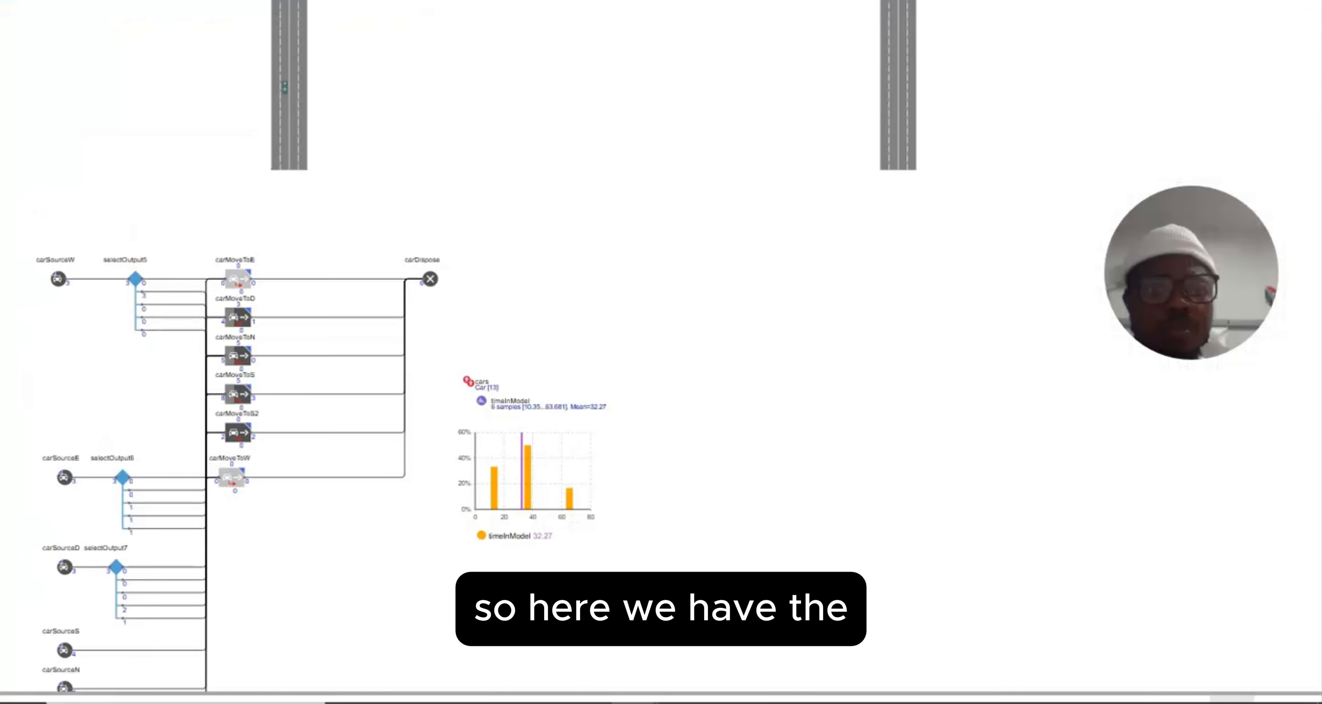
scroll(440, 428, up, 5)
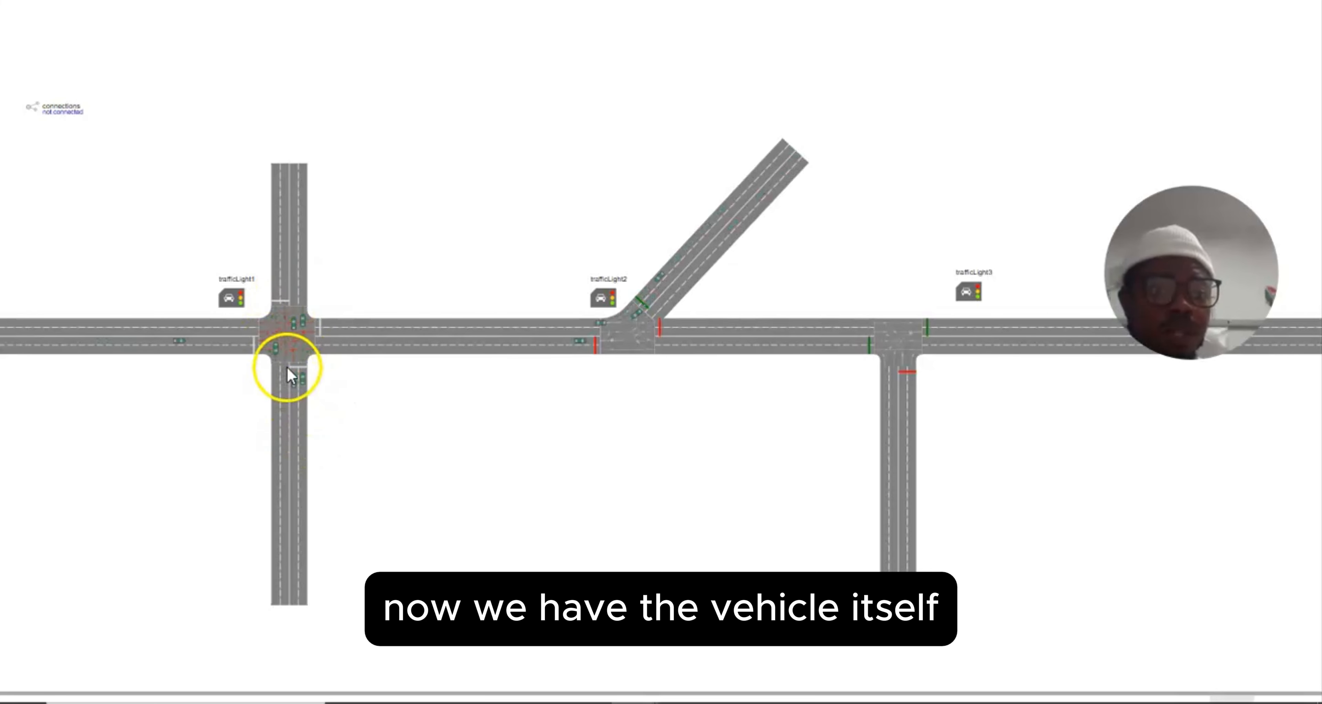
scroll(334, 477, down, 2)
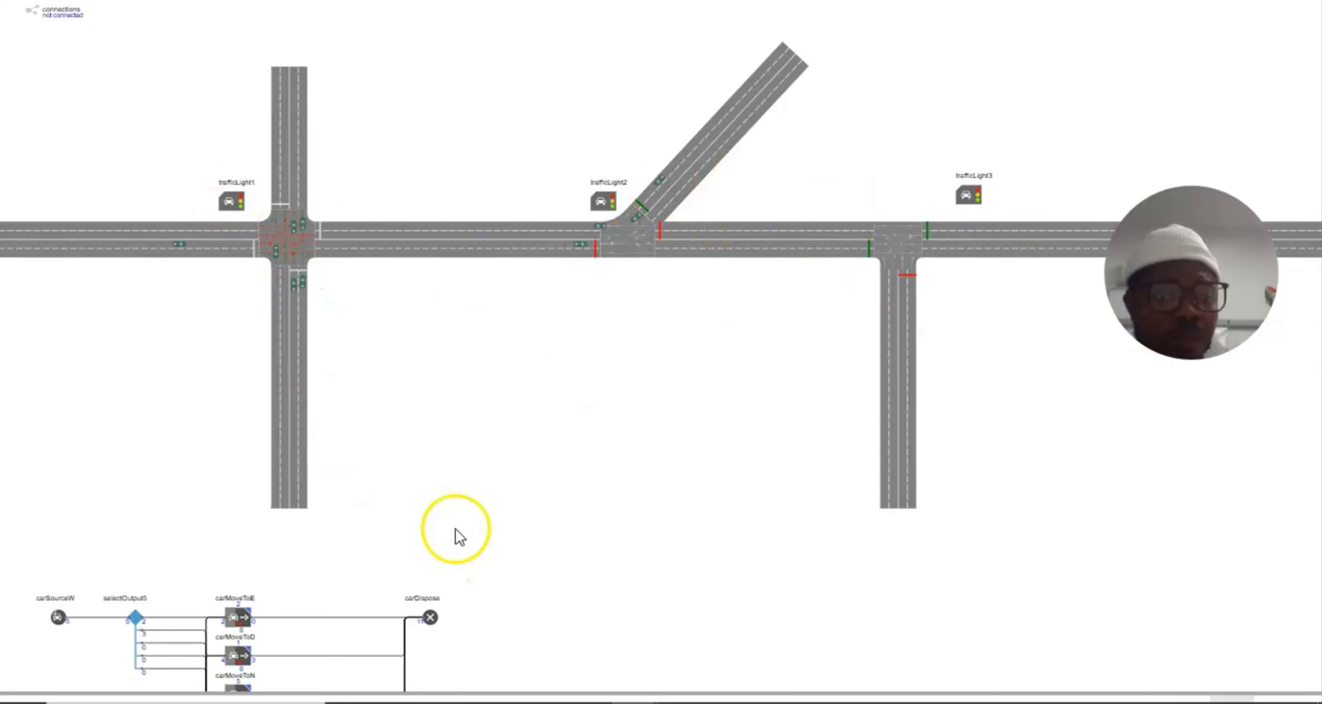
scroll(398, 523, down, 3)
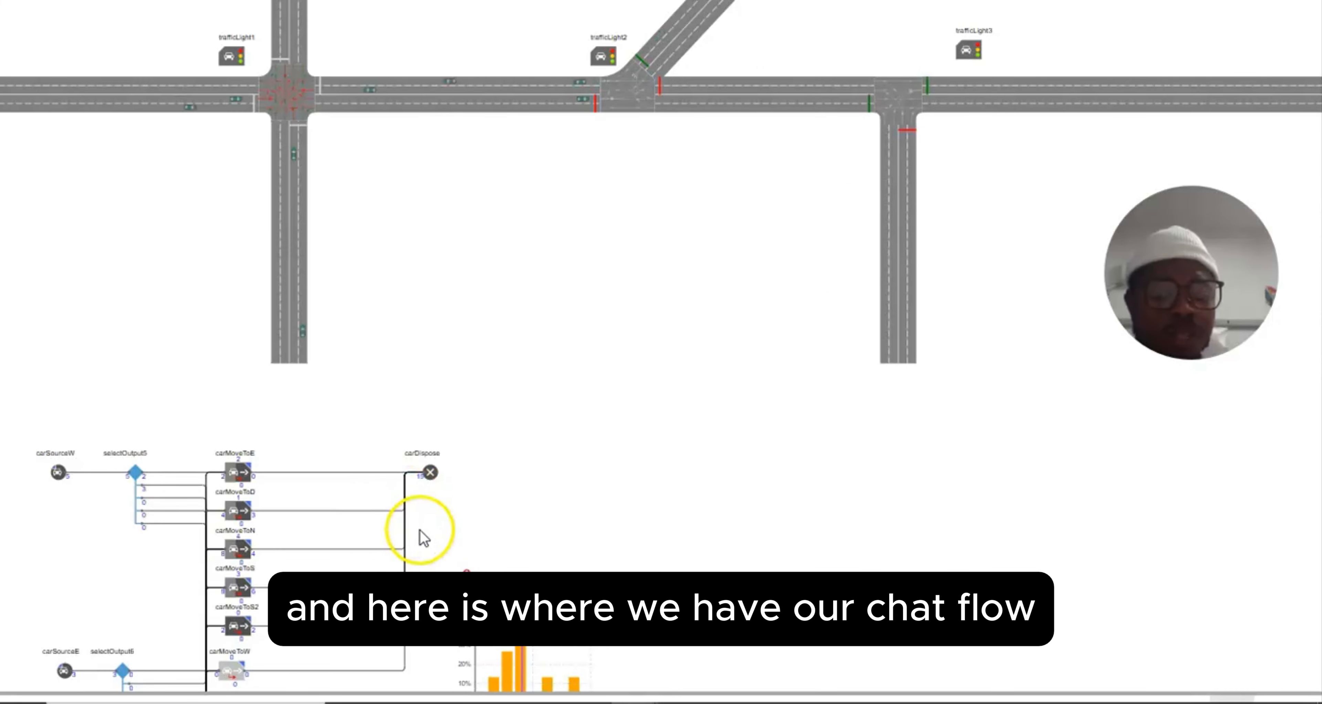
scroll(390, 539, down, 1)
scroll(480, 478, down, 2)
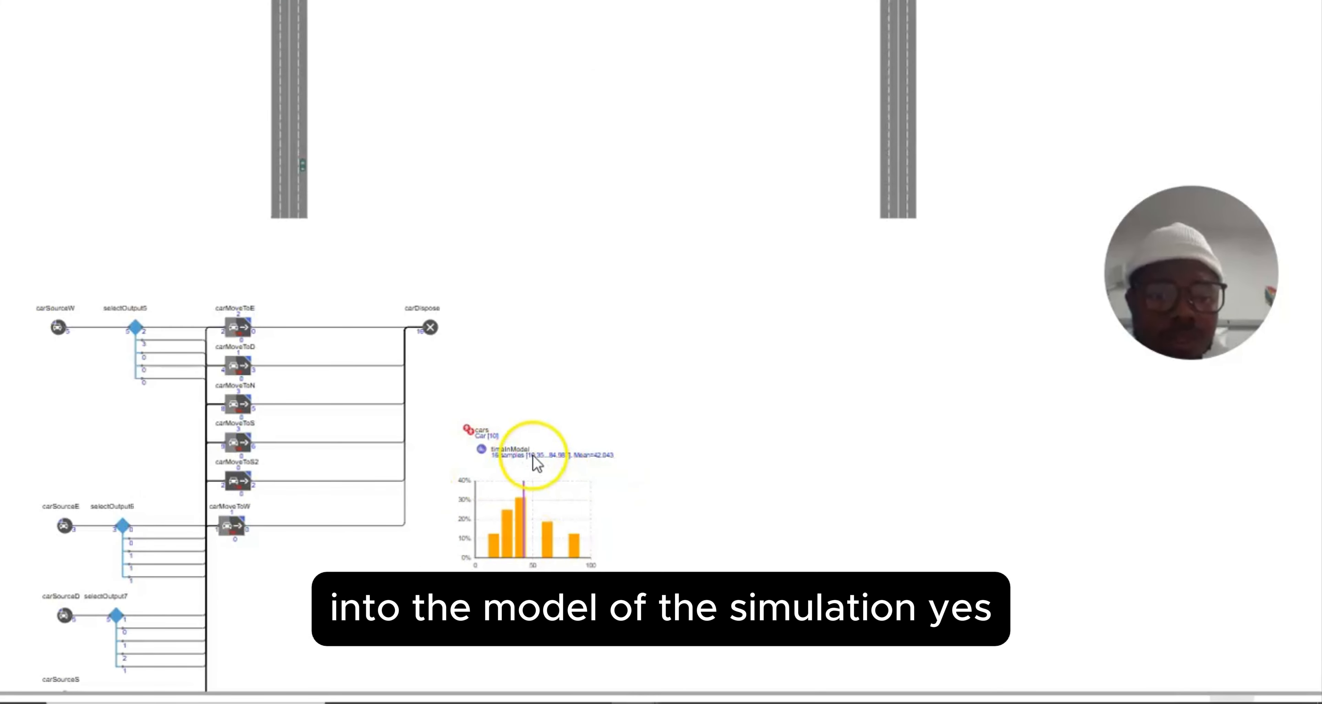
mouse_move(548, 523)
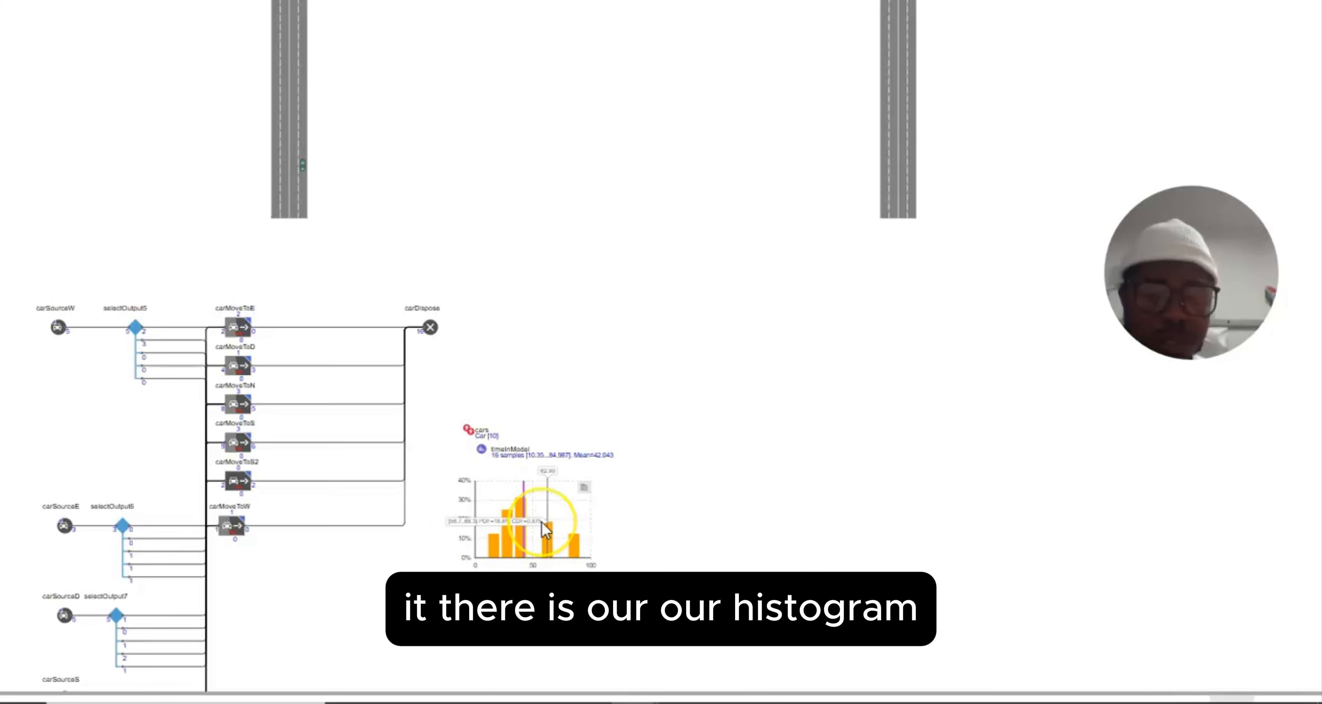
Step: Display the detailed statistics of the timeInModel data in the running model and read the mean, minimum and maximum
click(531, 438)
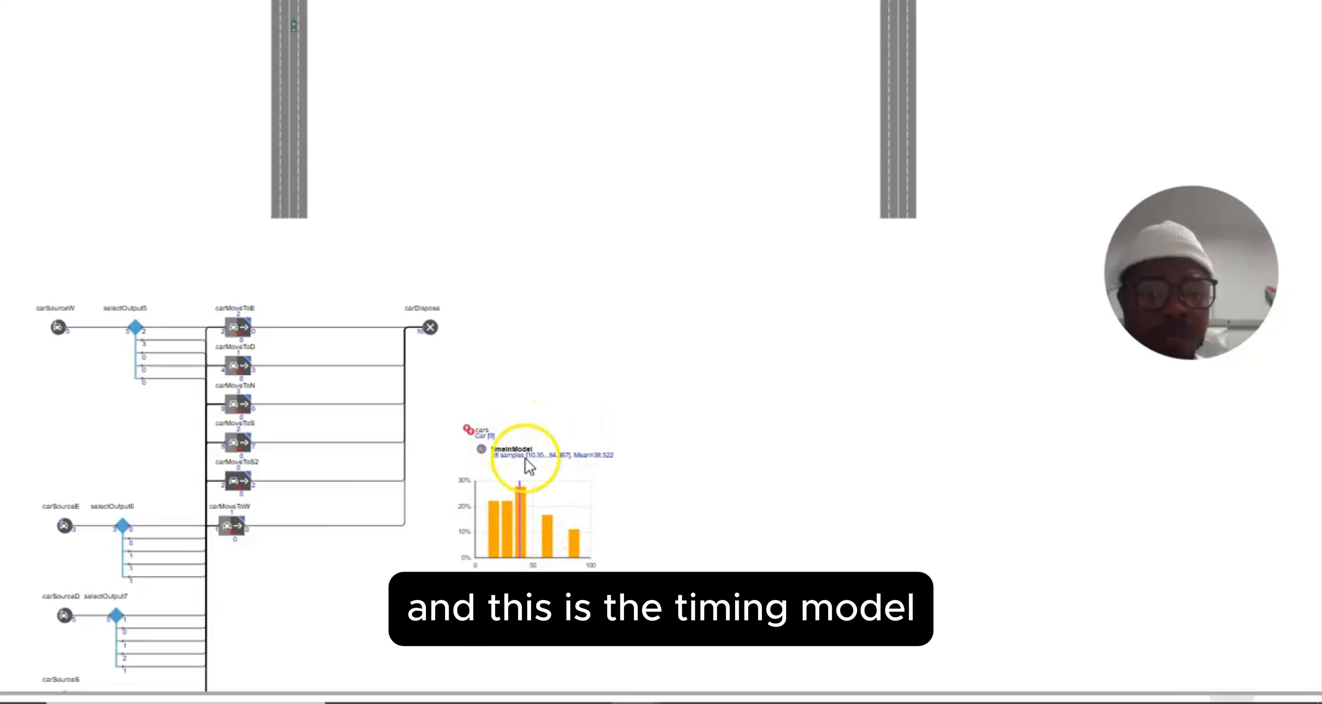
scroll(411, 528, down, 1)
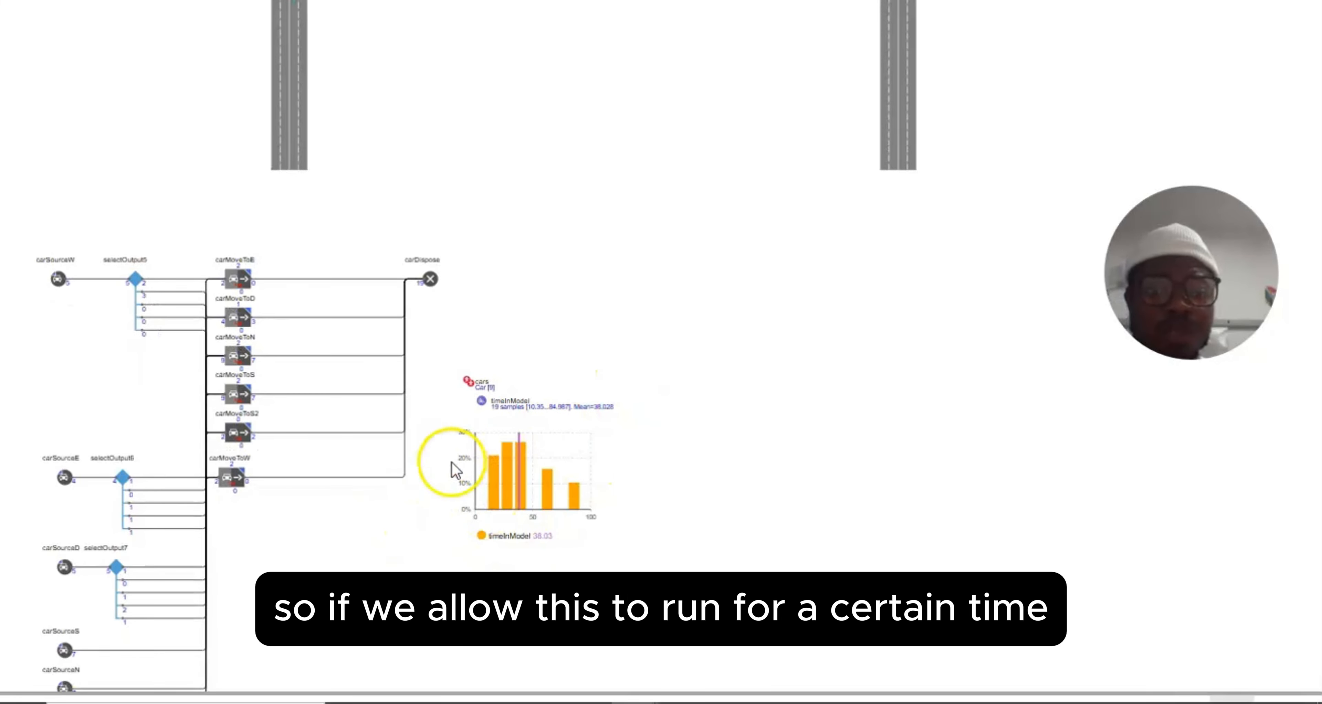
click(518, 408)
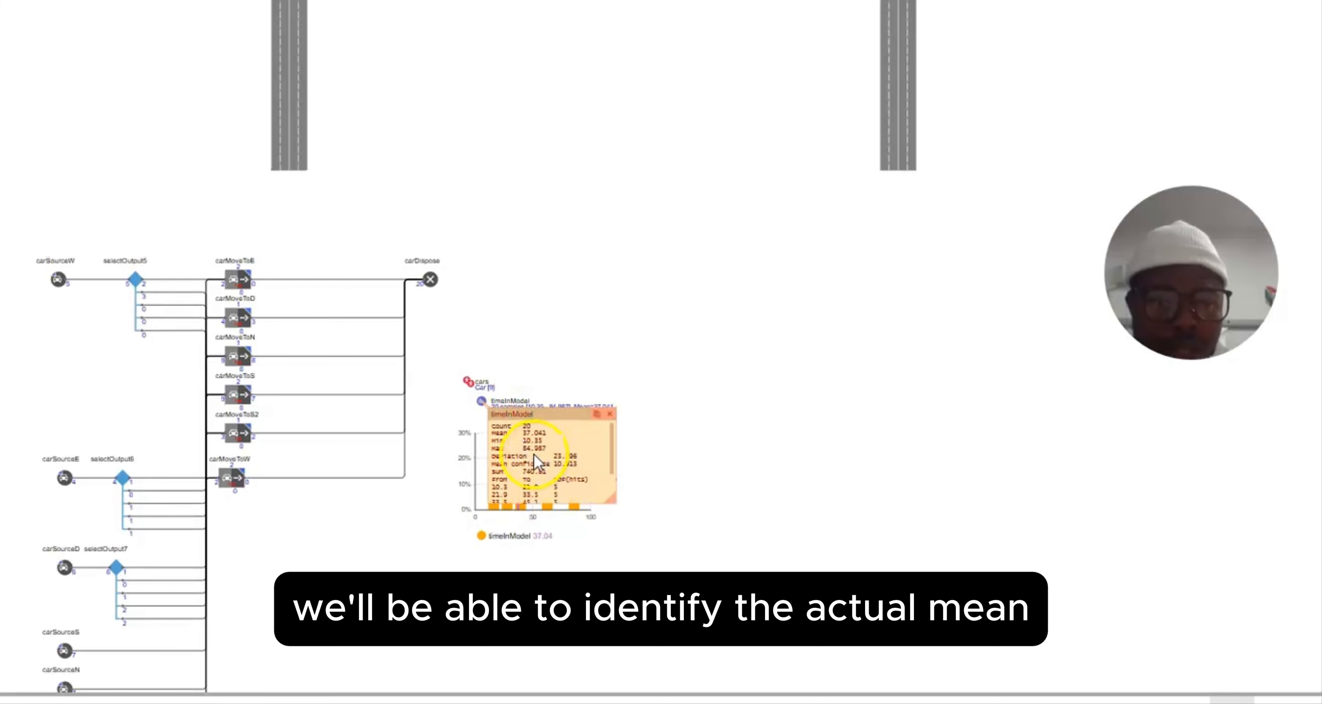
scroll(537, 462, down, 1)
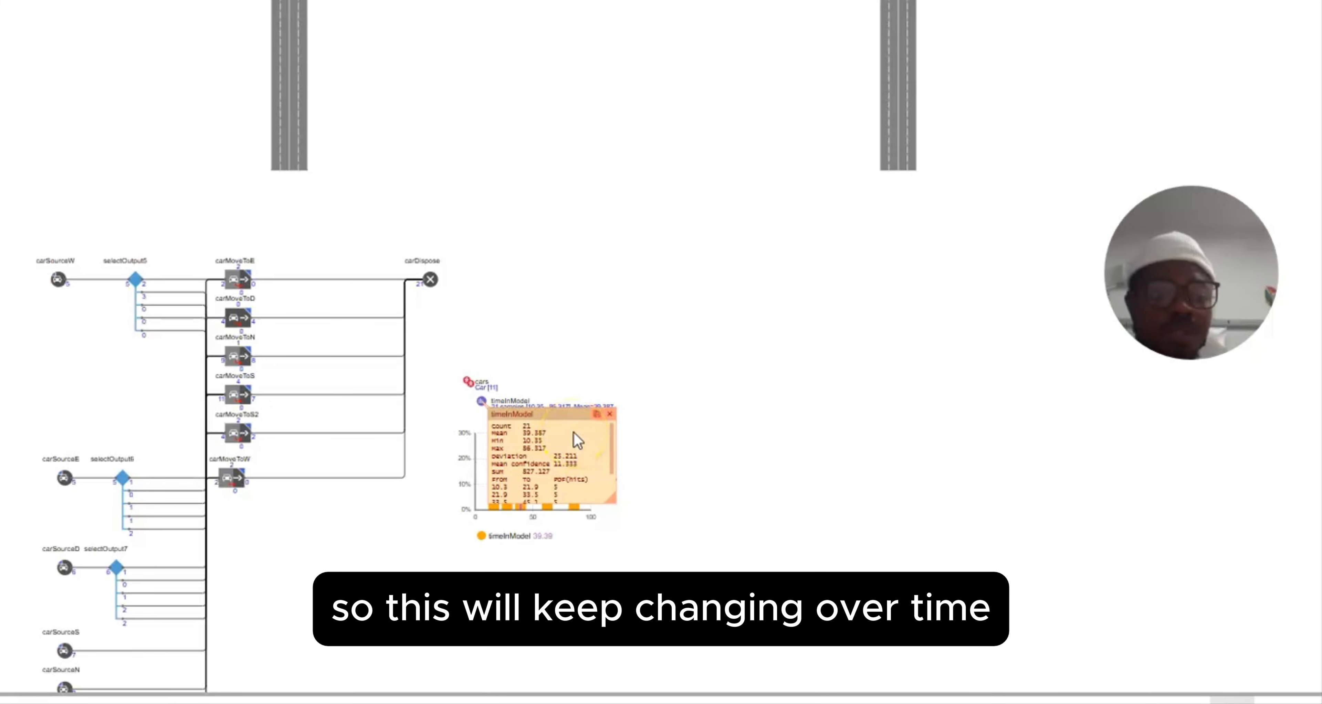
click(500, 550)
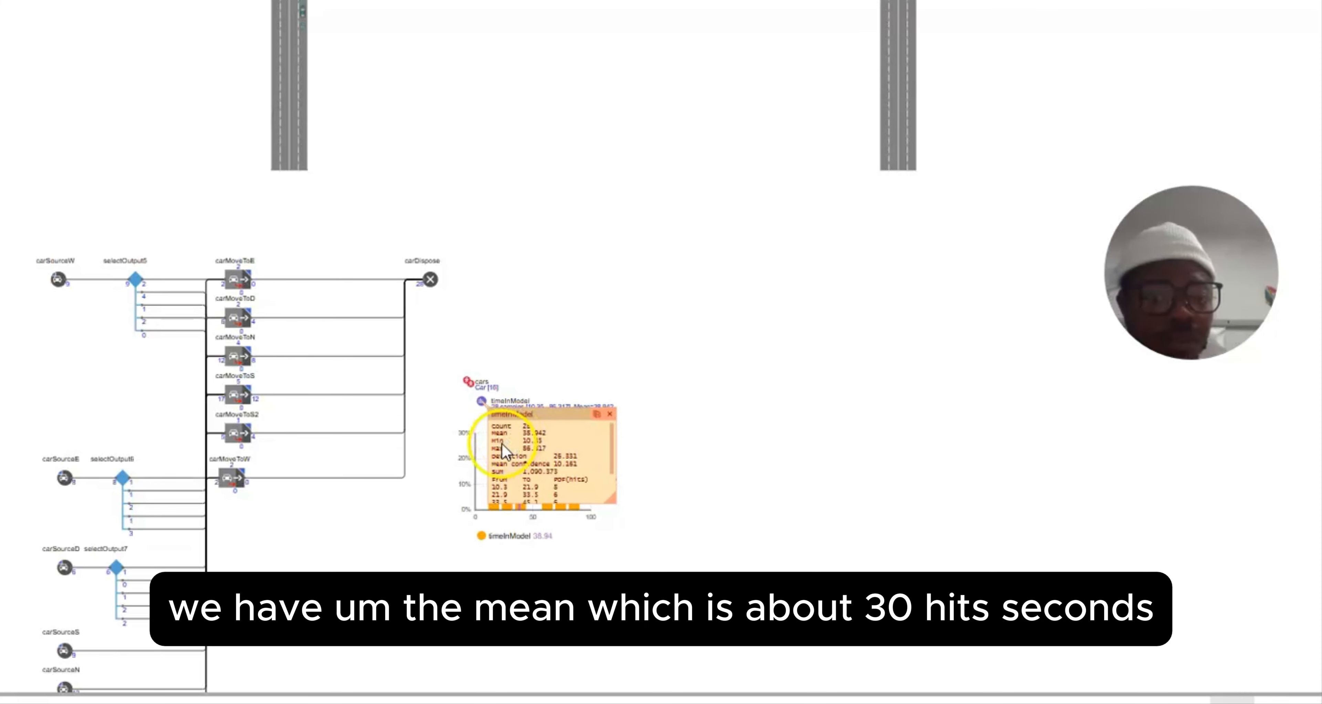
click(944, 396)
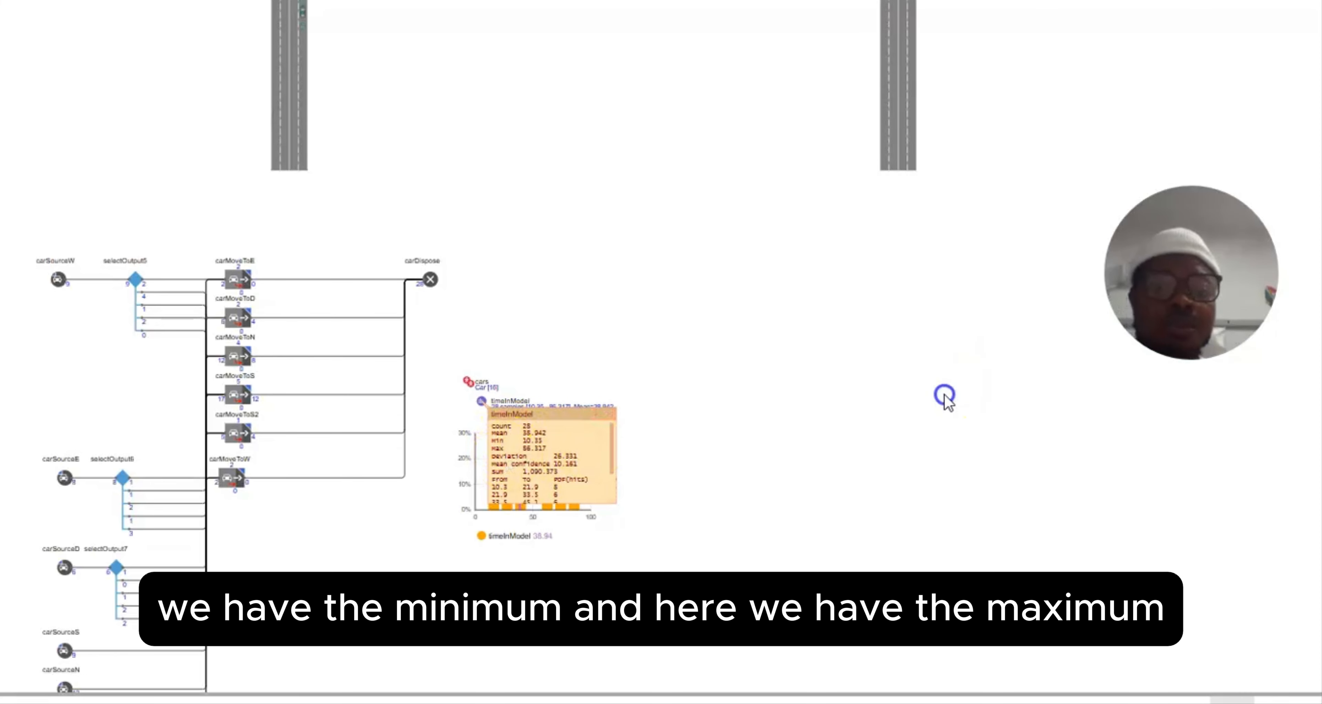
scroll(864, 410, up, 6)
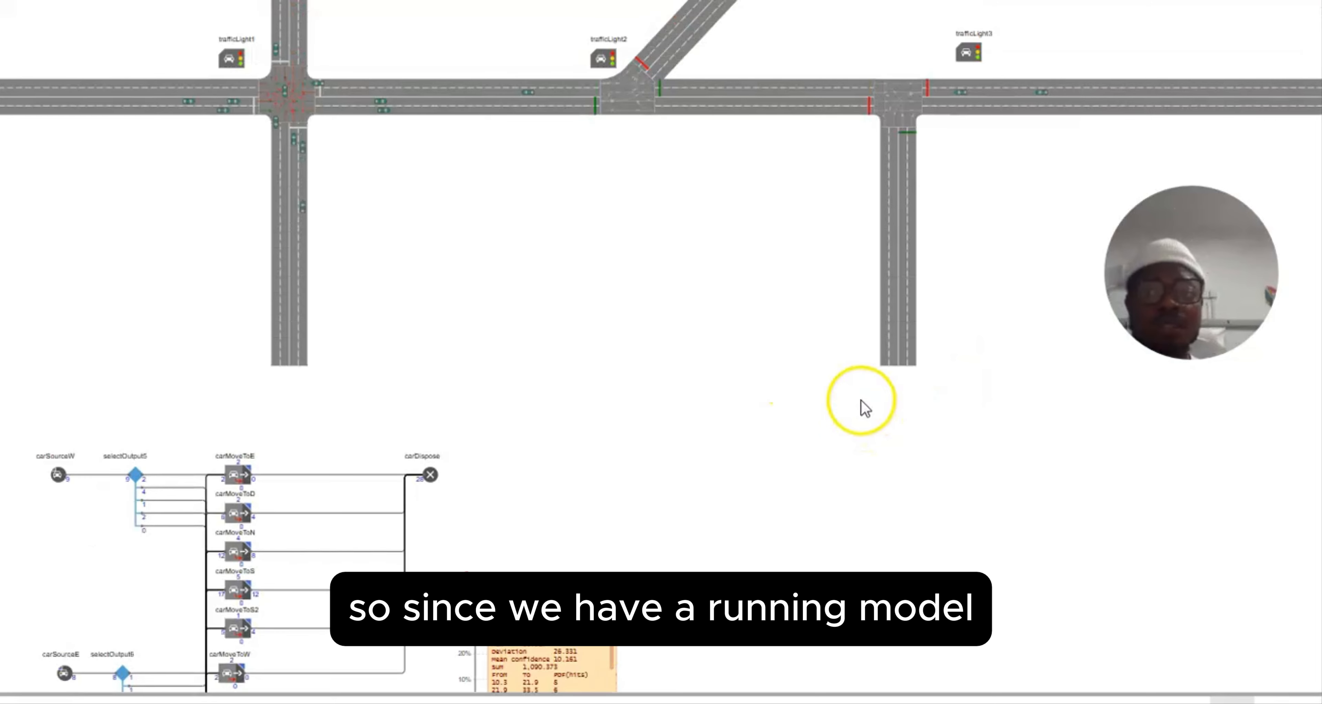
scroll(862, 406, up, 6)
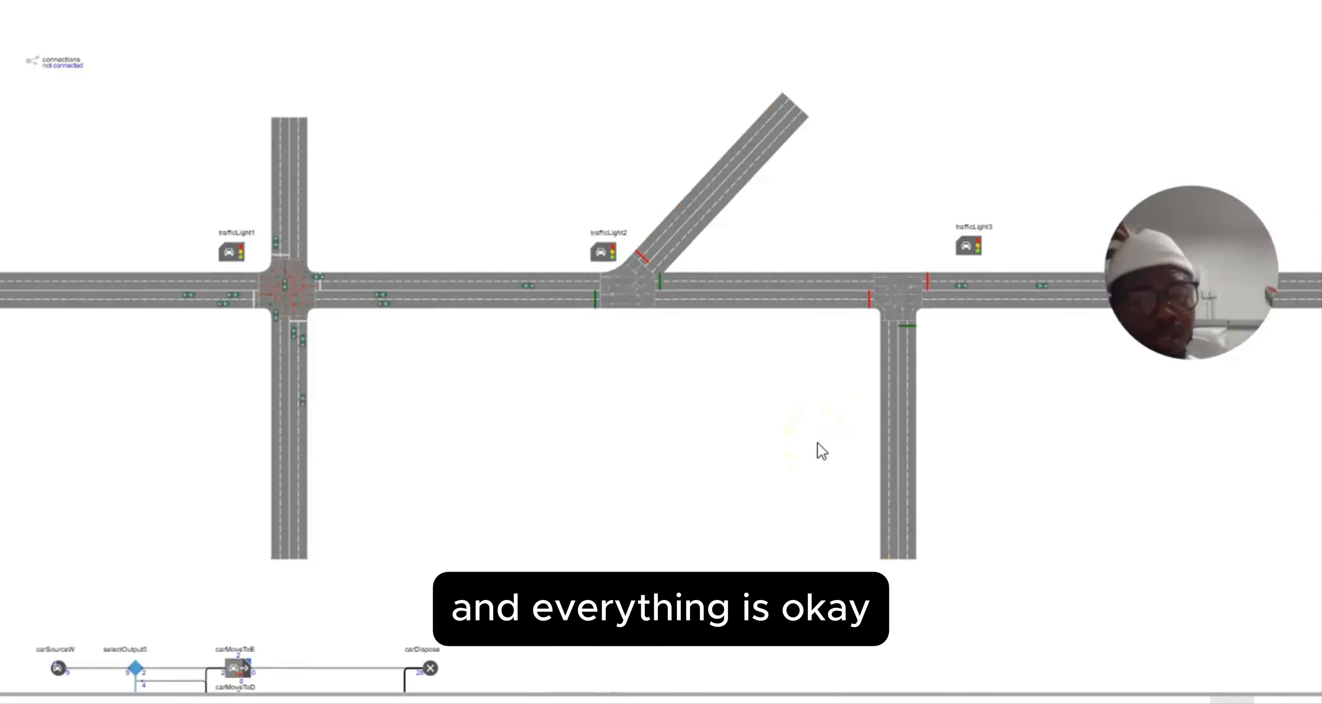
scroll(1090, 207, up, 4)
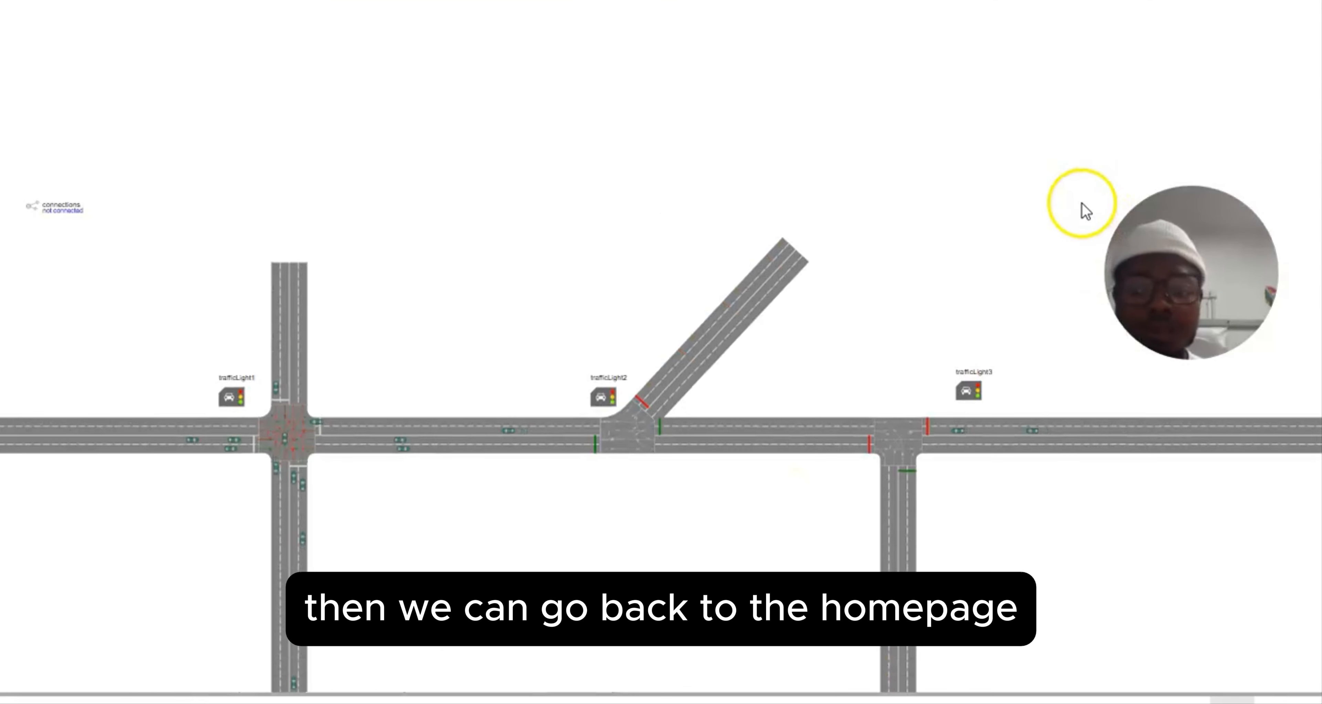
scroll(1083, 272, down, 9)
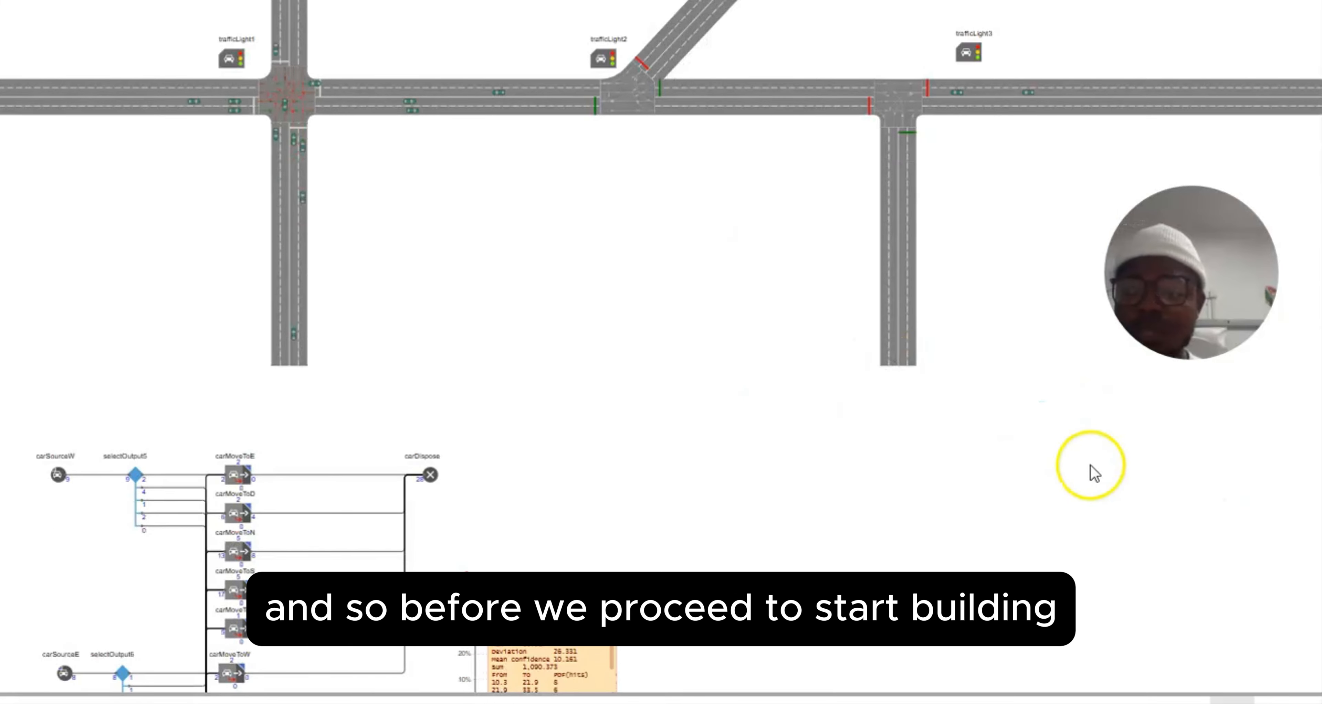
scroll(1089, 466, down, 4)
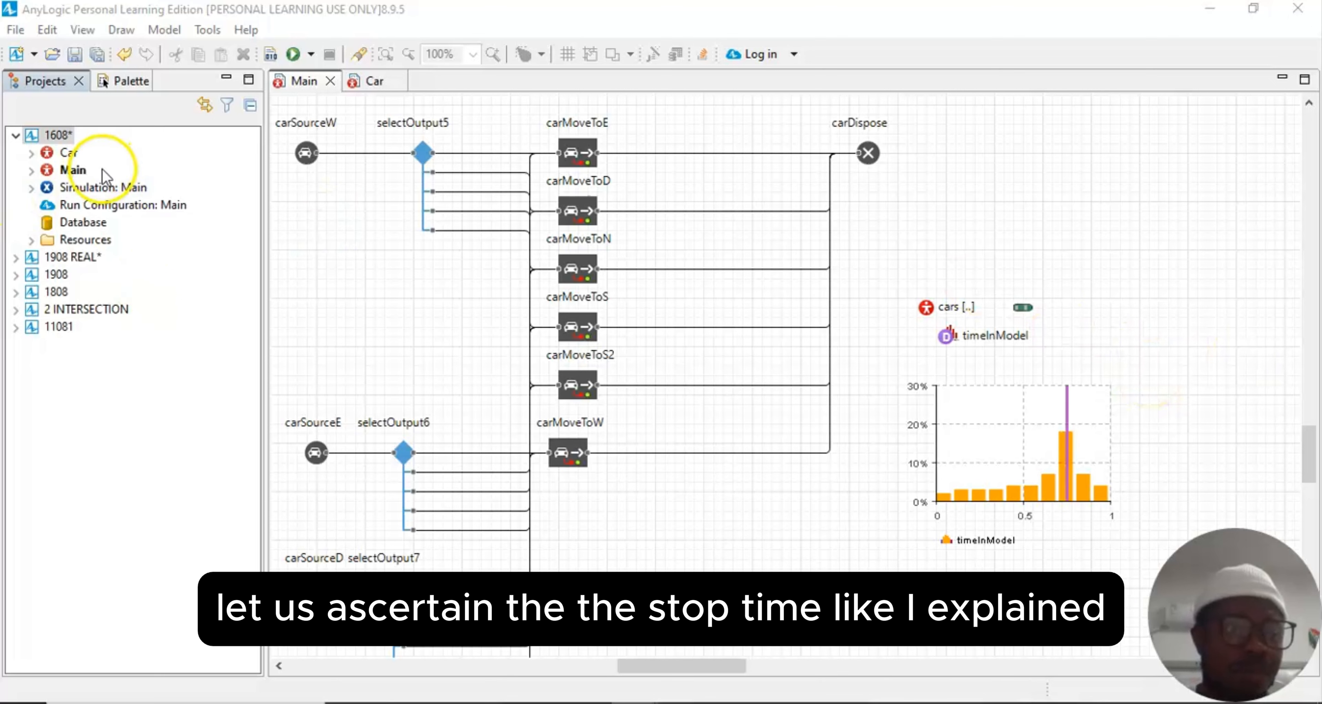
Step: Display the properties of model 1608's Simulation experiment and set its Stop option to Stop at specified date
click(92, 188)
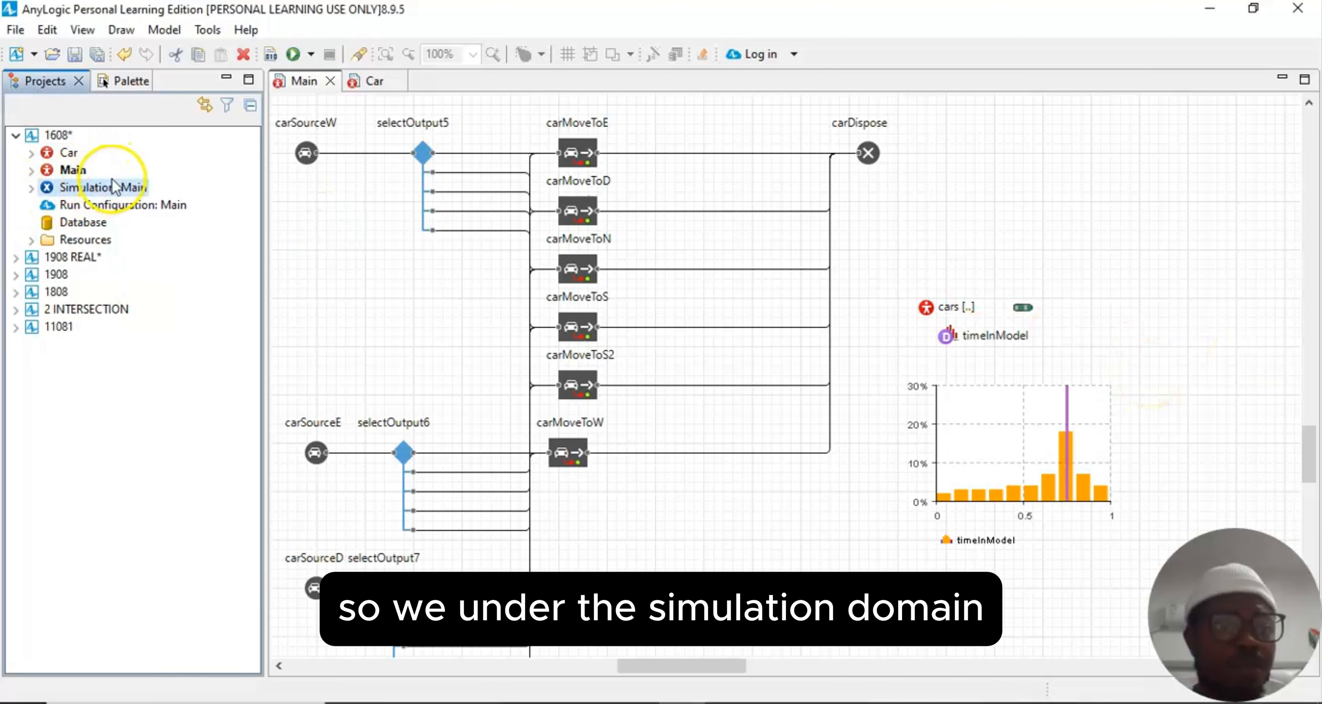
click(82, 30)
click(110, 74)
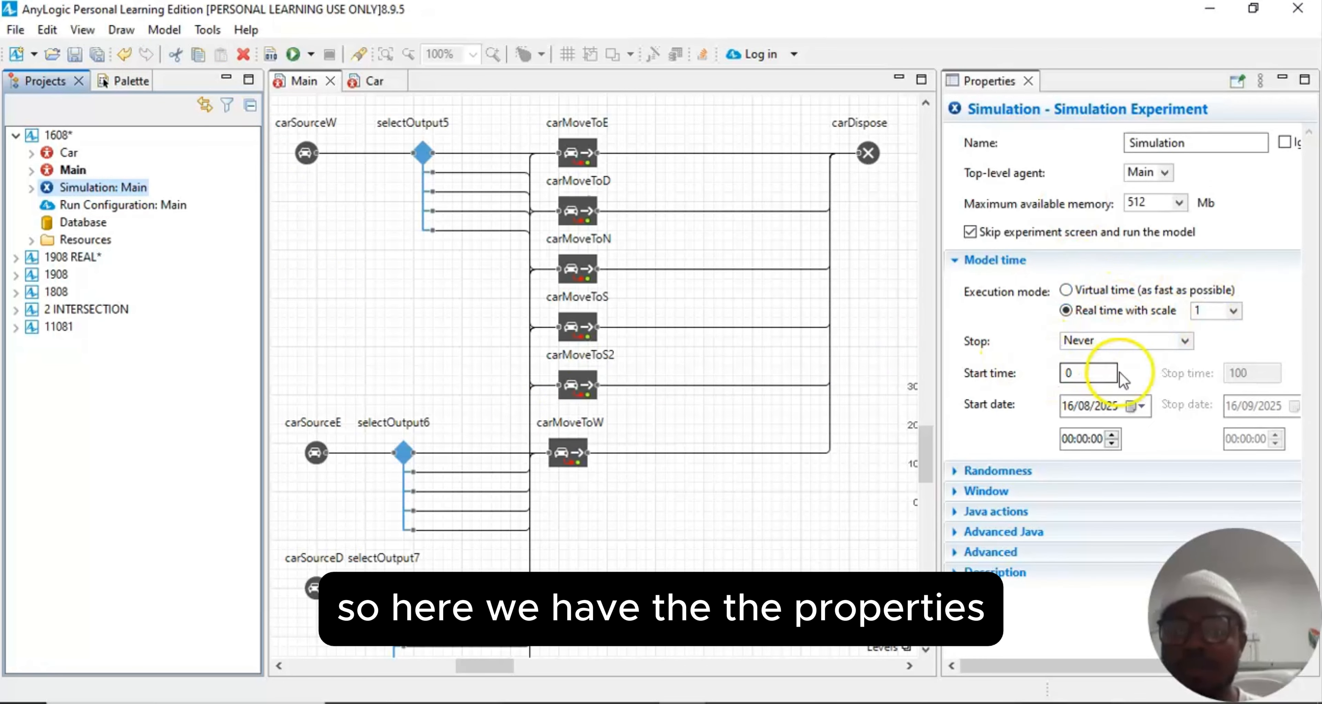
click(1184, 341)
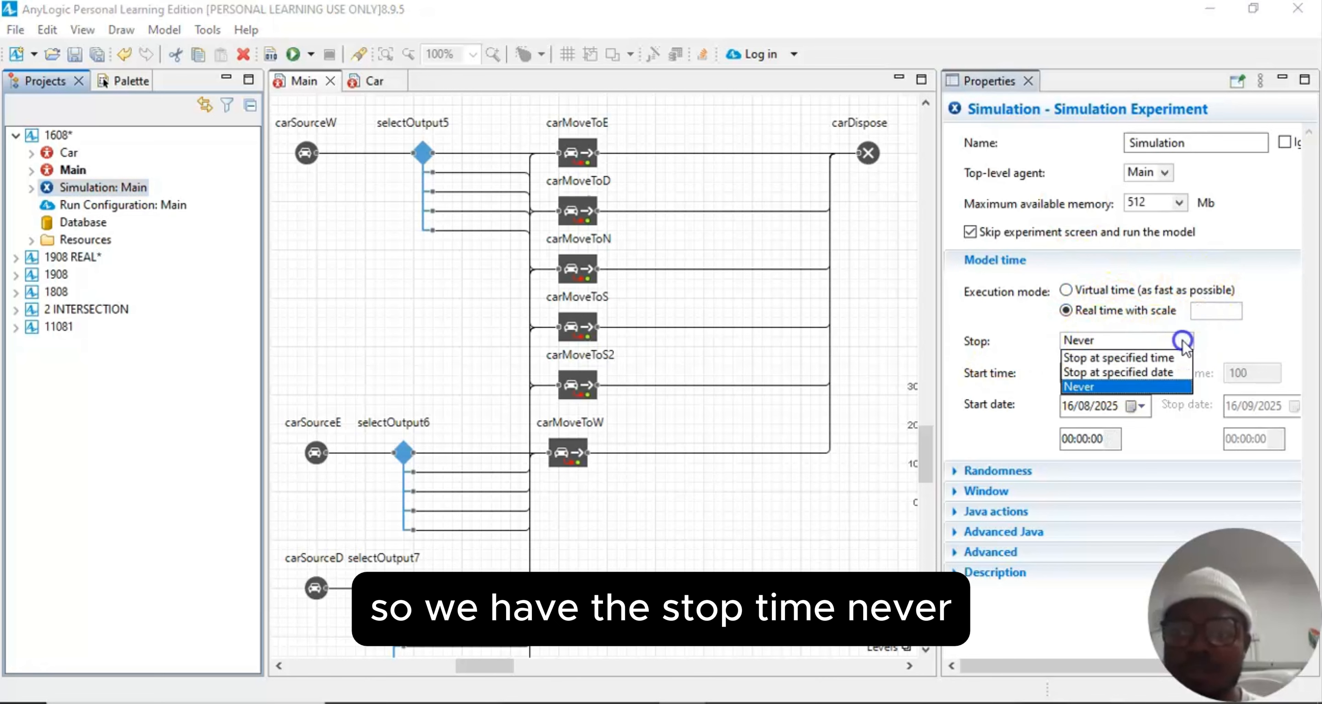
click(1165, 372)
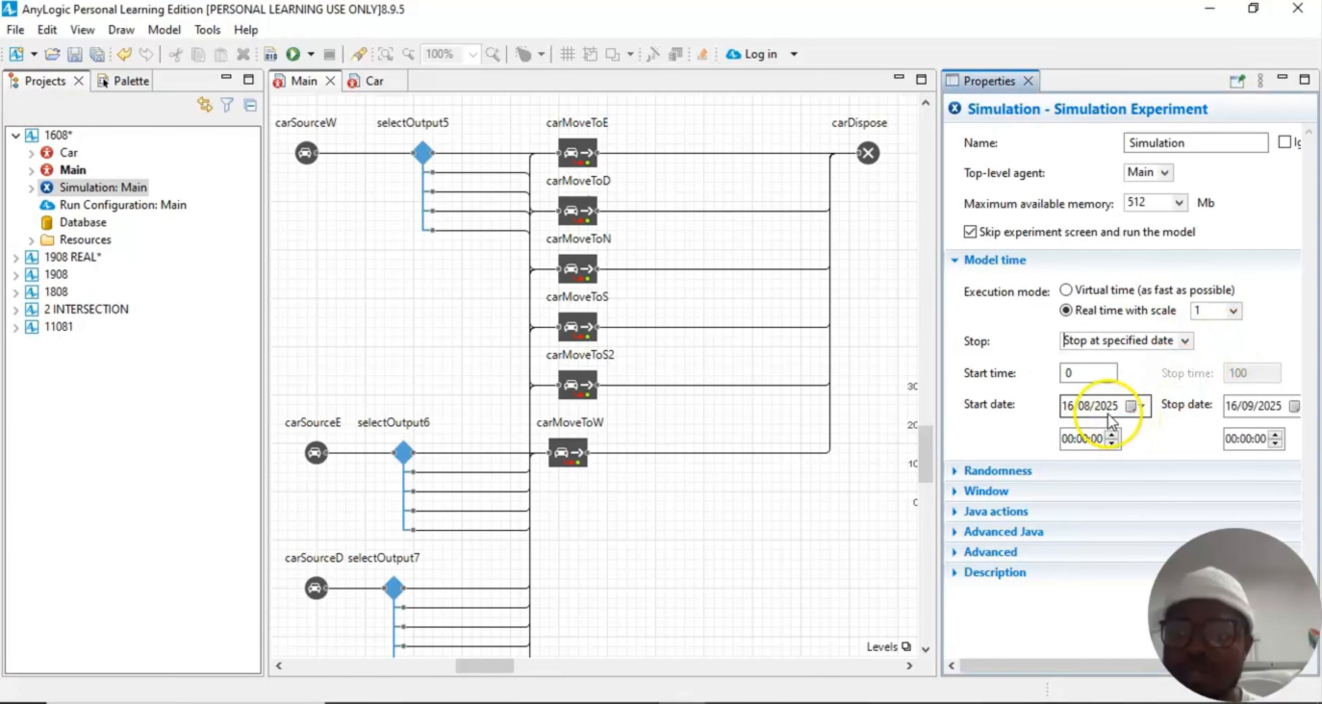
Step: Set the simulation's stop date to 16/08/2025
click(1060, 411)
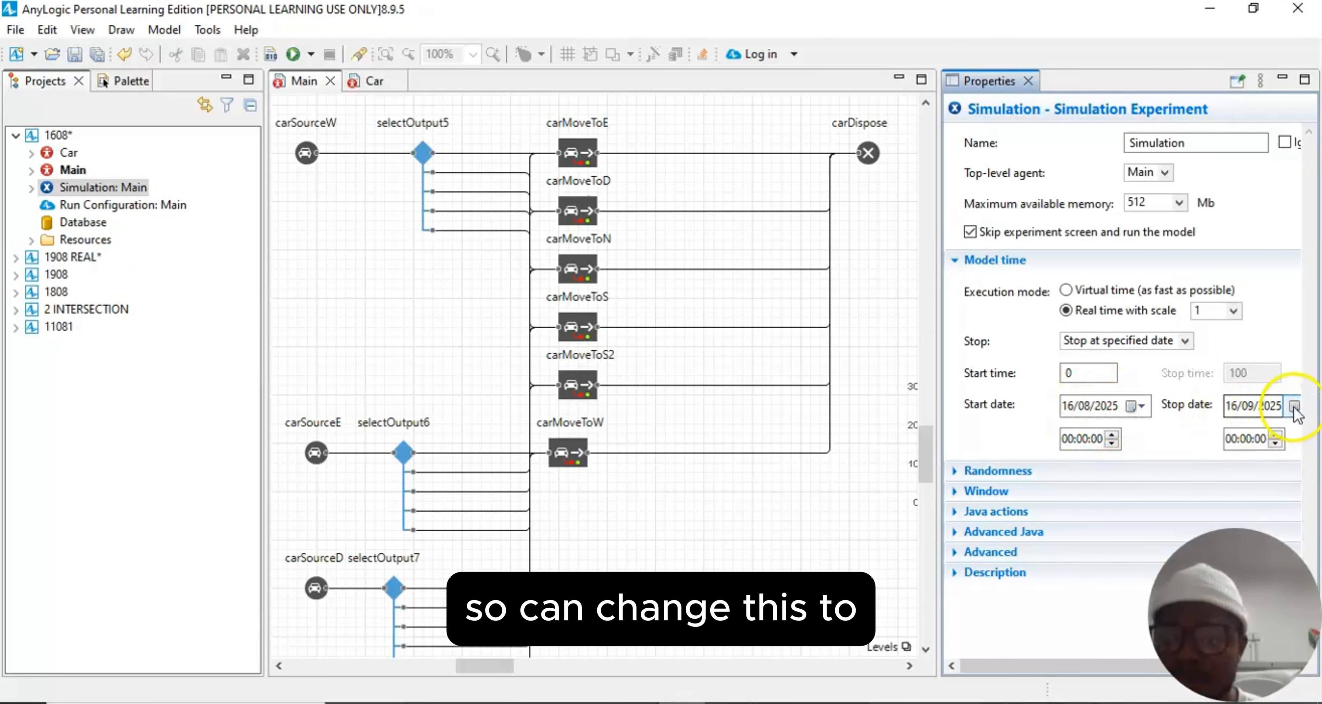
click(1247, 407)
click(1252, 407)
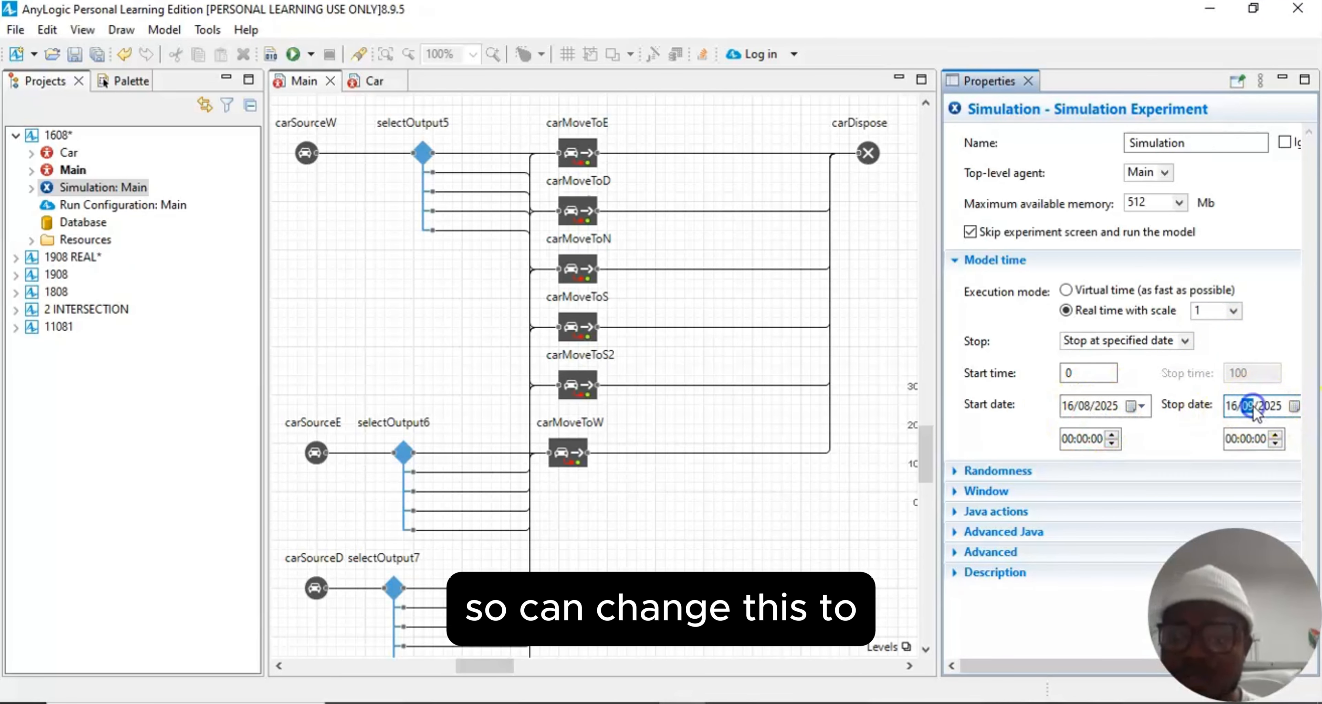
click(1240, 409)
click(1247, 408)
click(1247, 408)
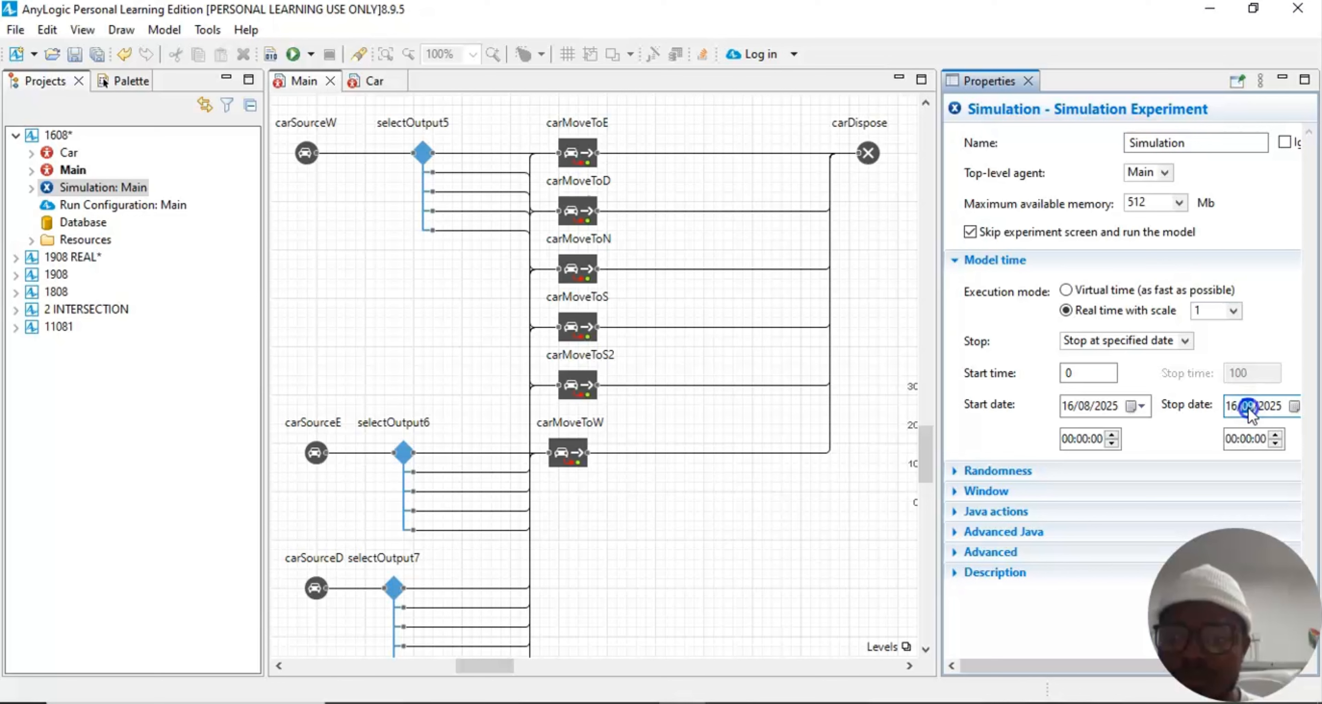
text(08)
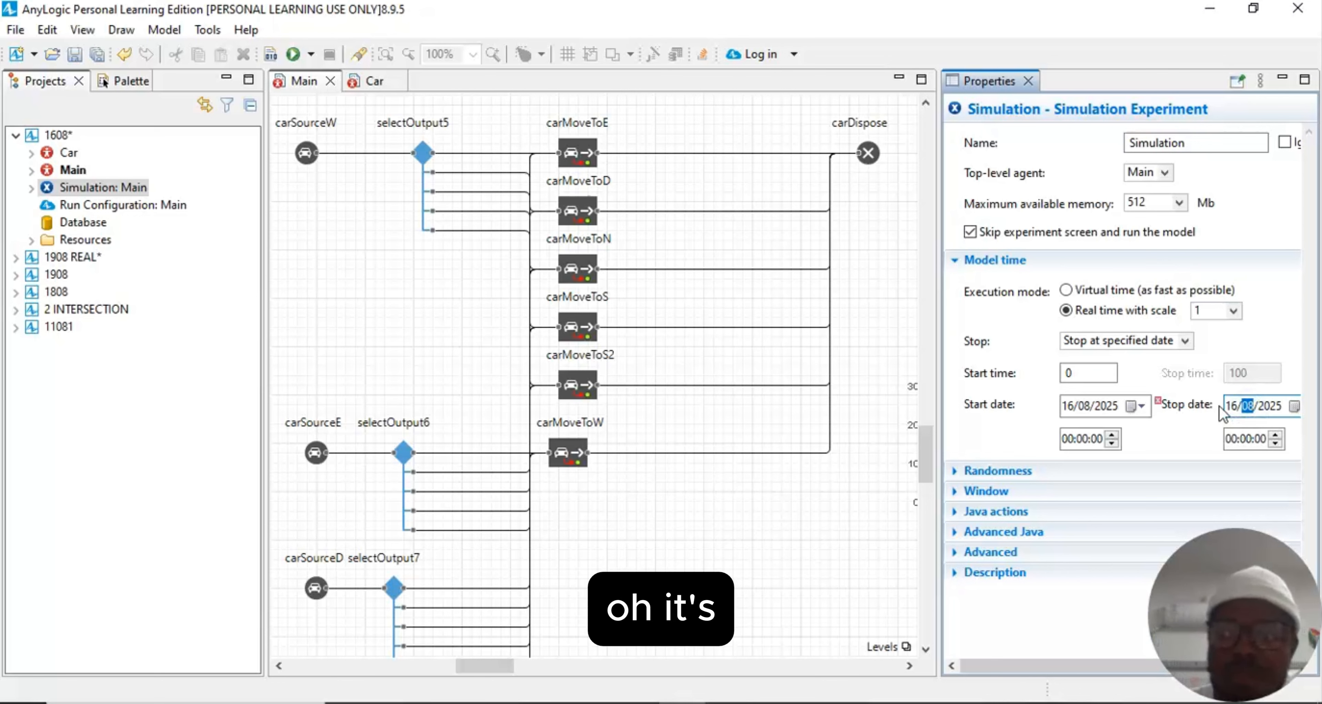
click(1267, 309)
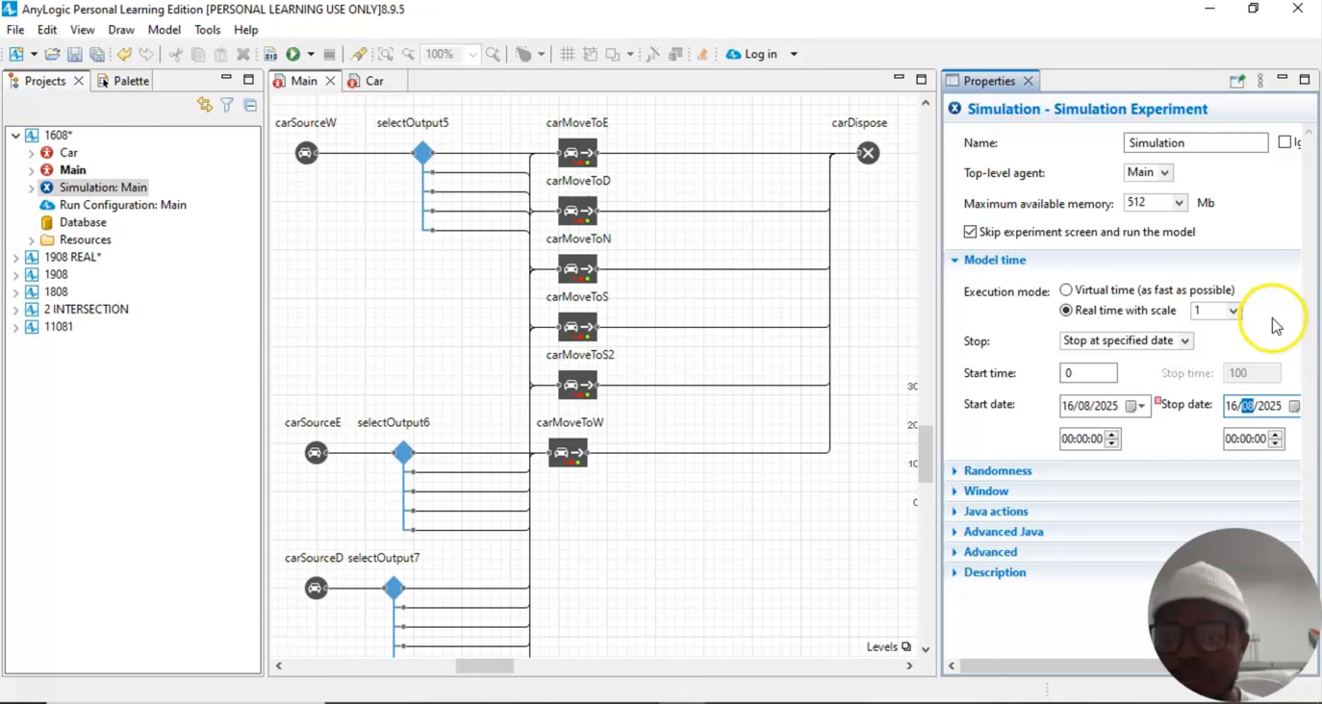
Step: Set the time of day for the simulation's stop date to 00:10:00
click(1093, 438)
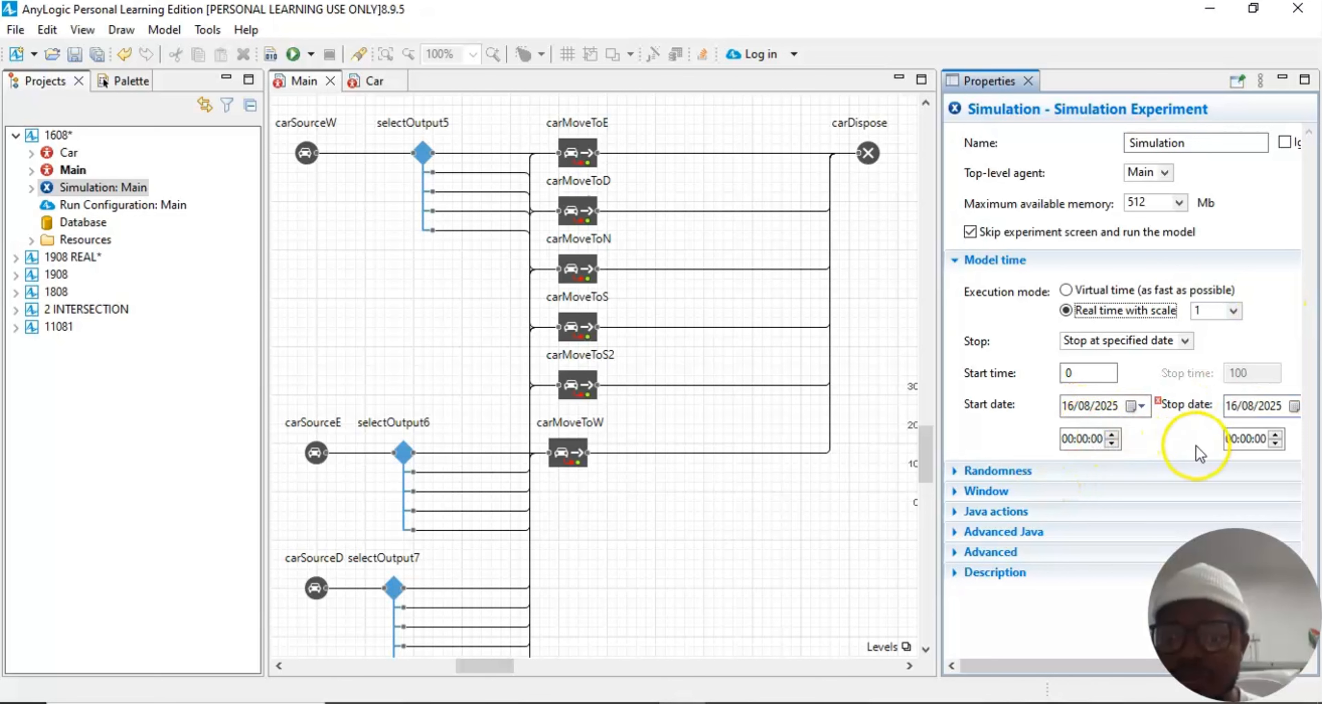
click(1247, 439)
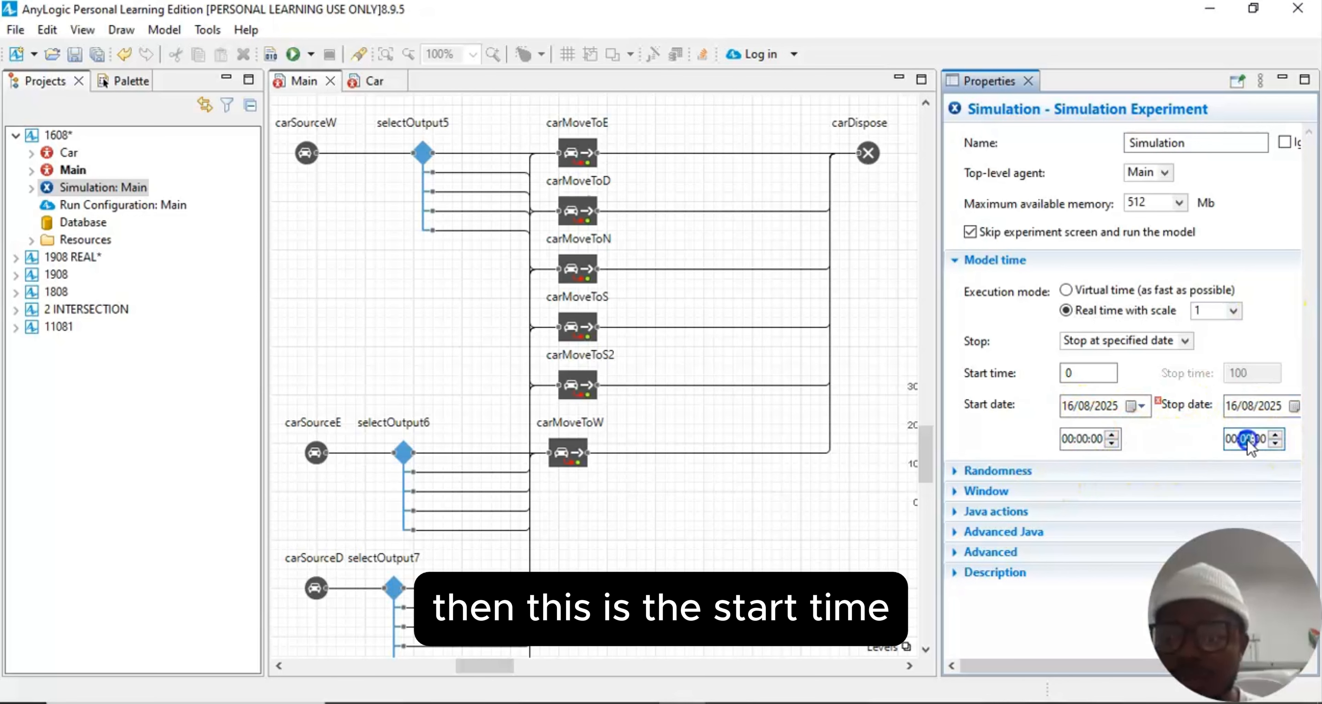
text(10)
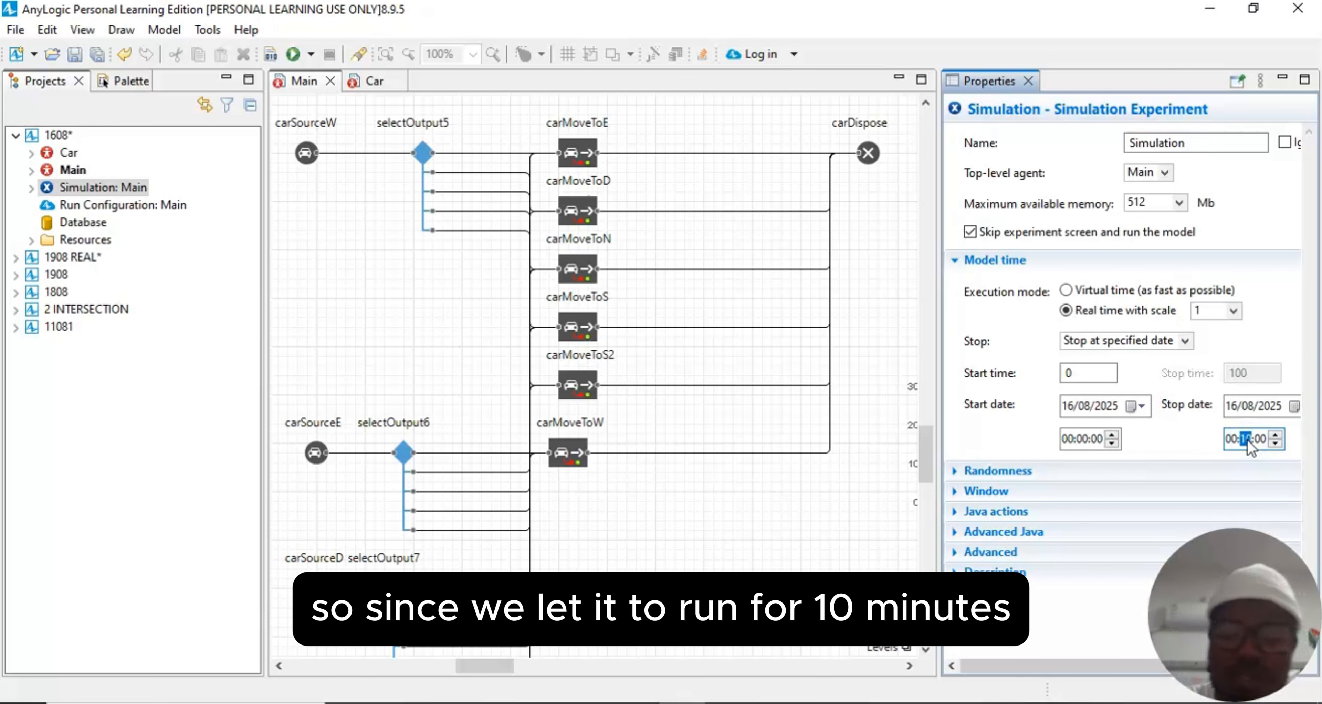
Step: Run the simulation of model 1608 and speed the run up to x250
click(1257, 338)
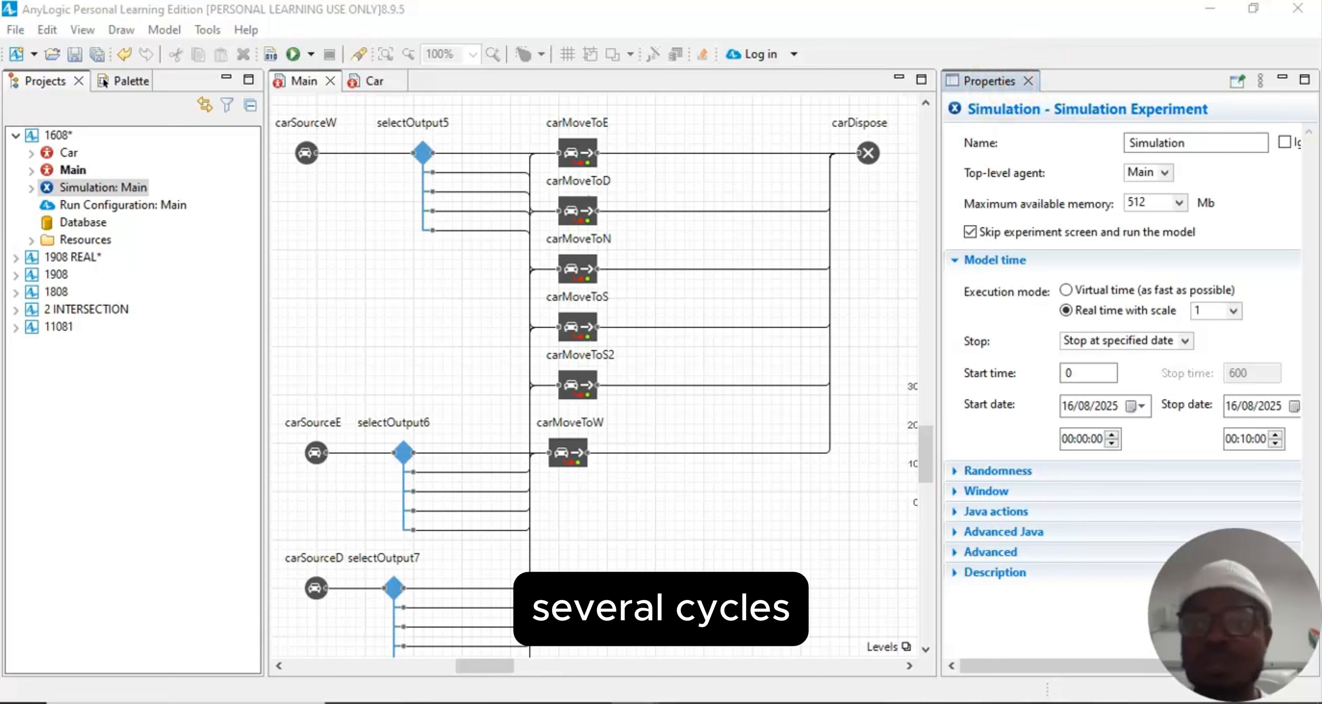
click(1032, 80)
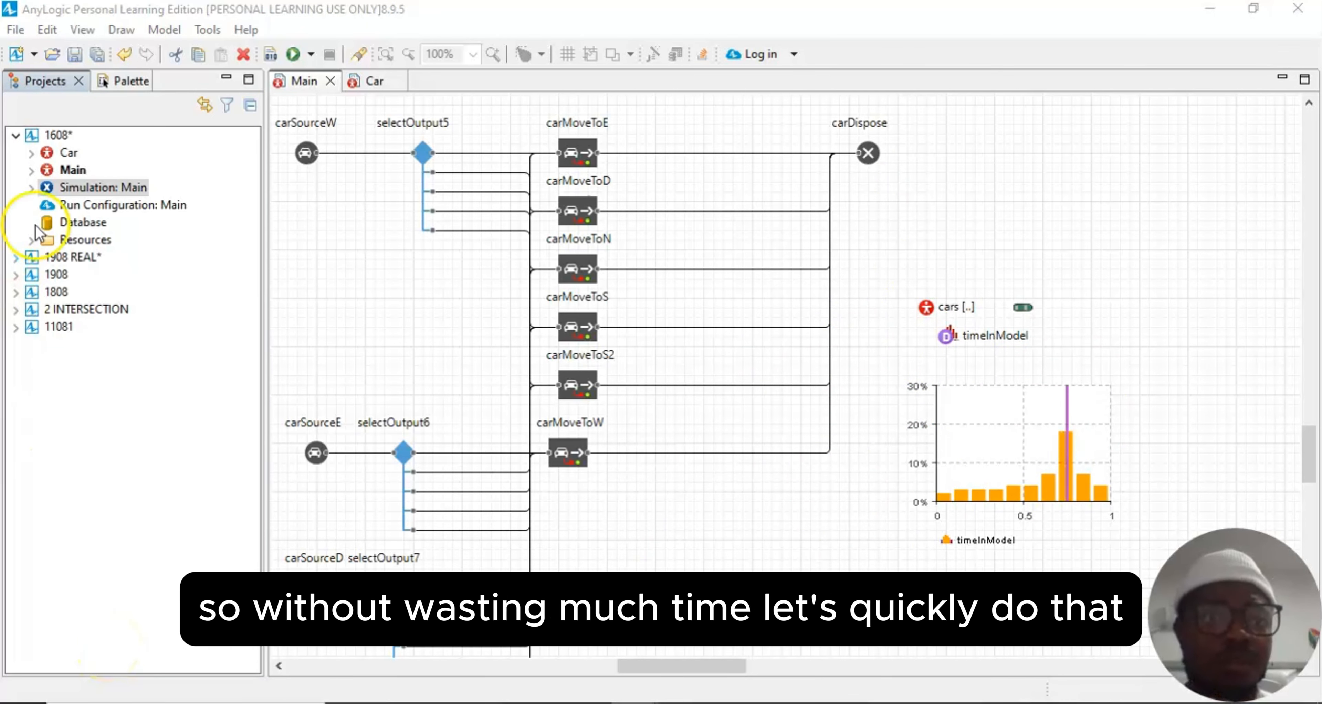
click(292, 53)
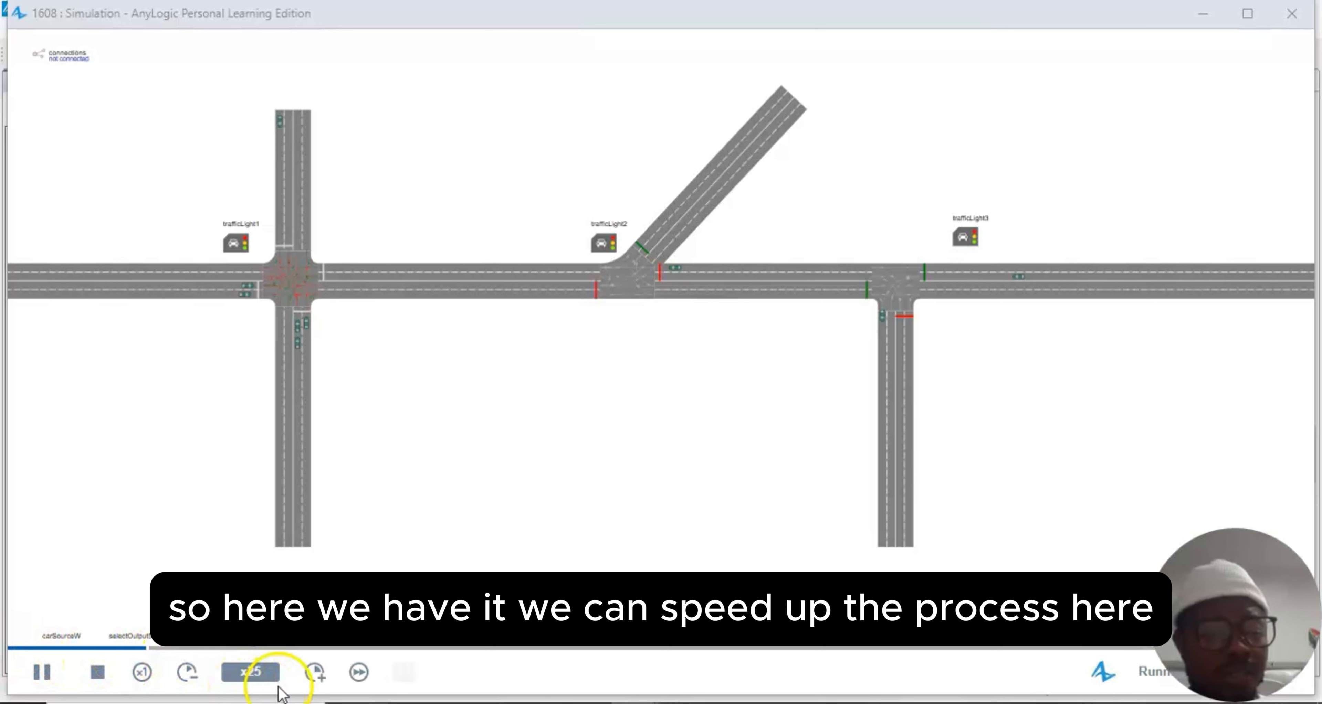
click(314, 674)
click(314, 674)
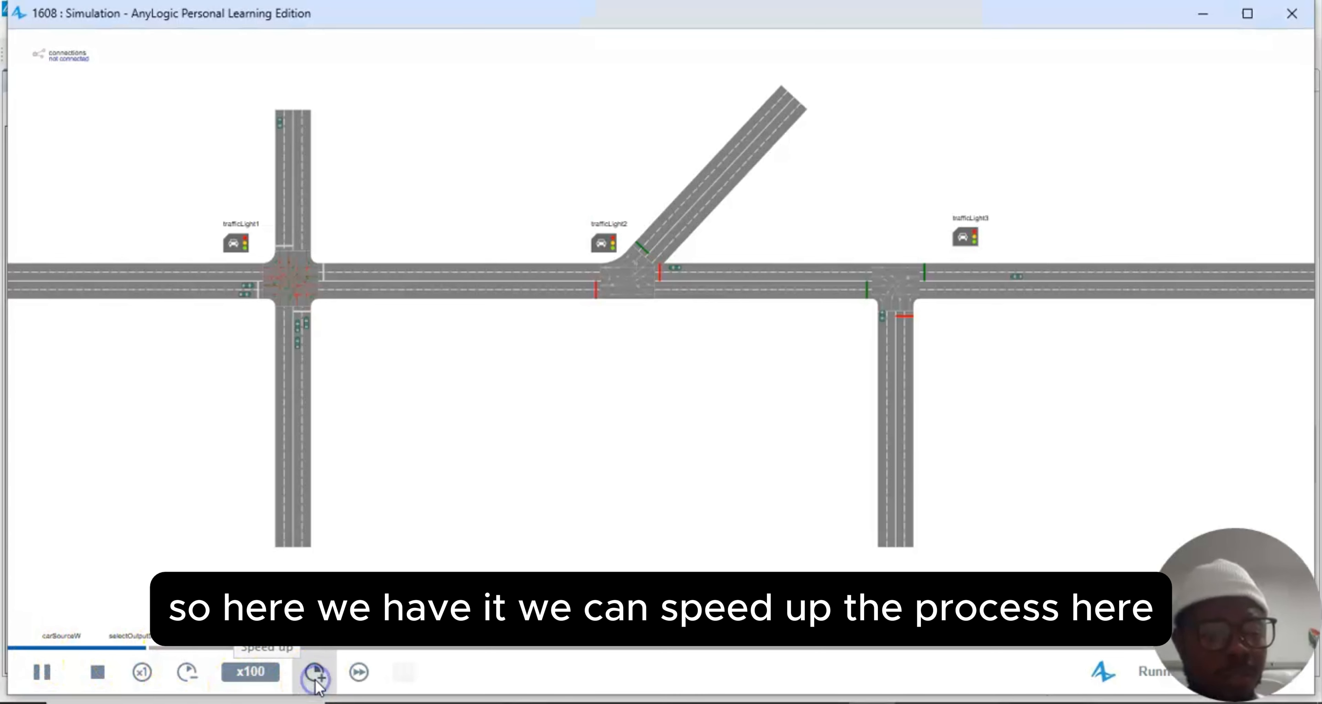
click(314, 674)
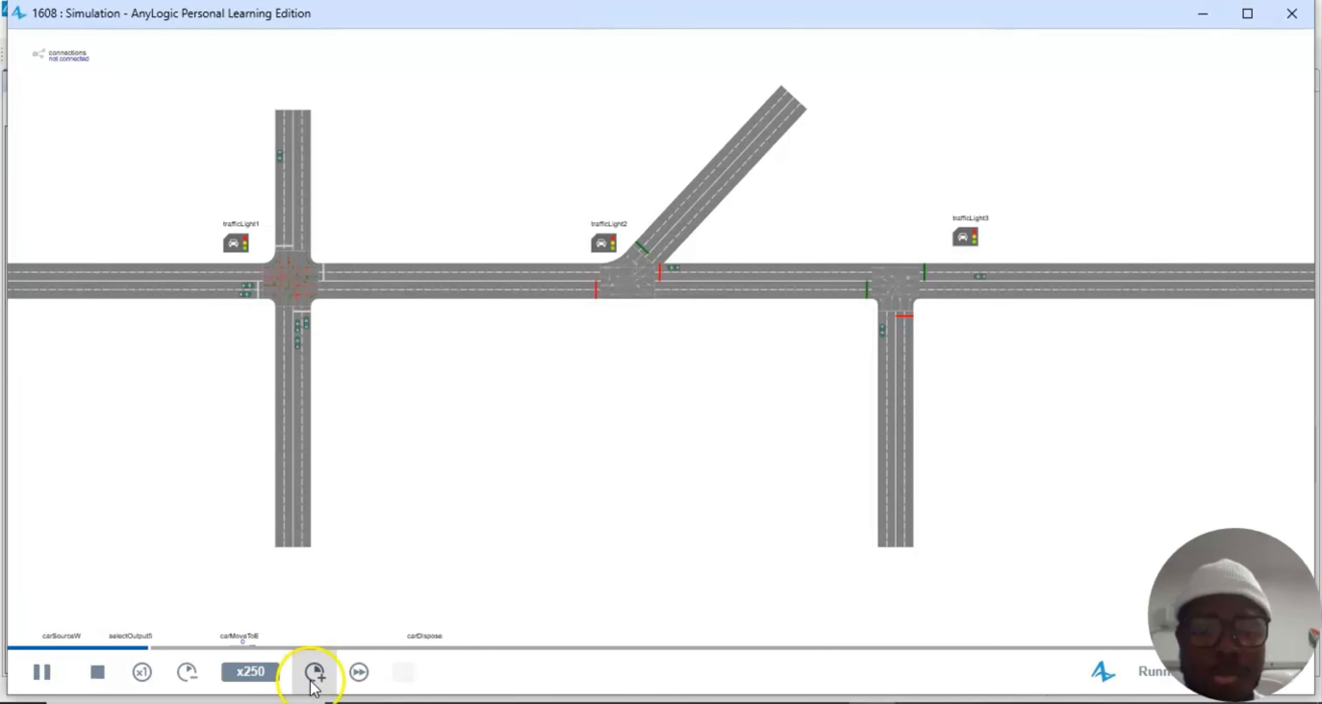
Step: Examine the timeInModel histogram and the flowchart blocks in the running model until the 10-minute run is complete
scroll(652, 521, down, 5)
scroll(652, 521, down, 4)
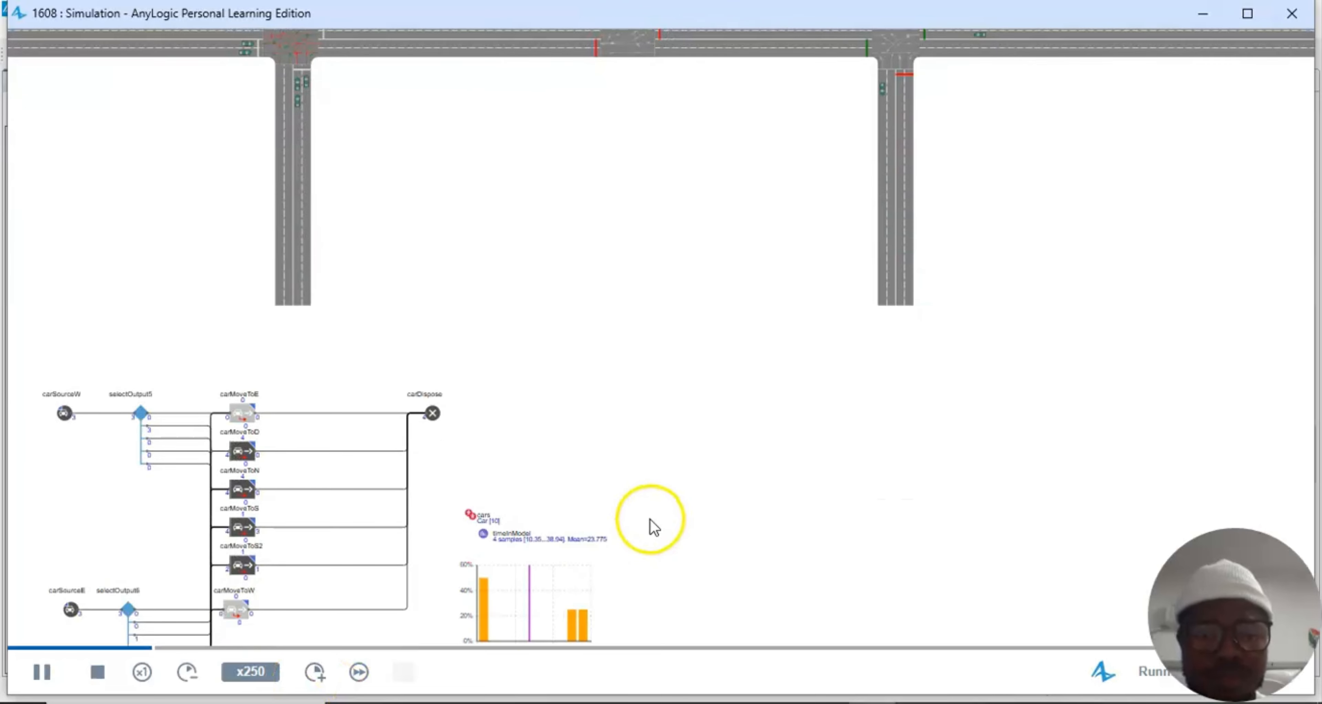
scroll(650, 526, down, 1)
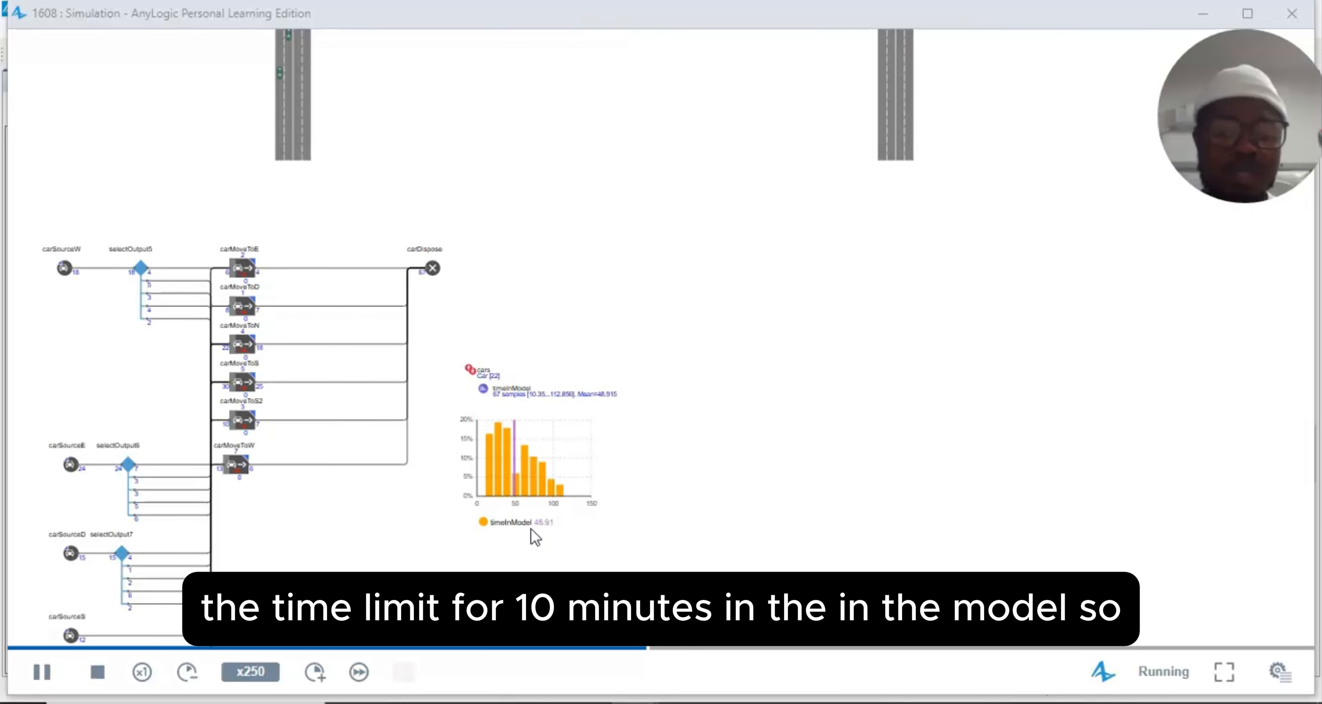
click(589, 661)
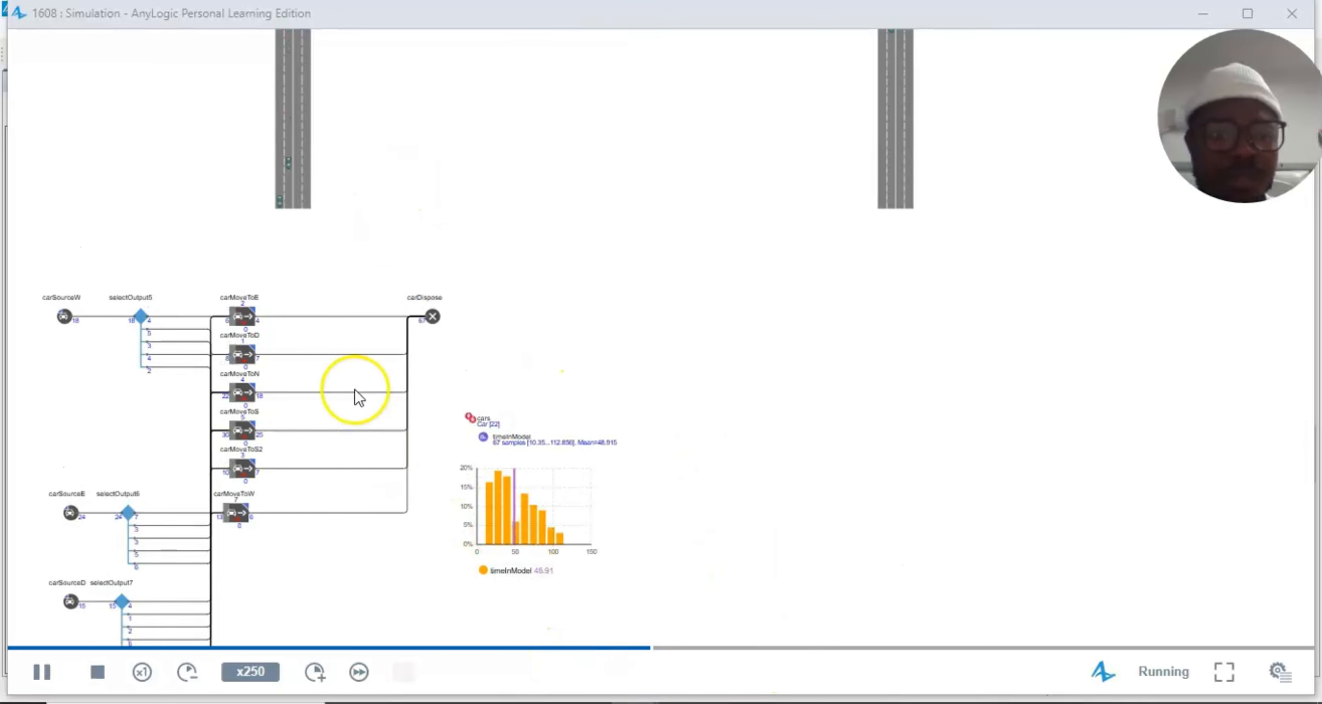
scroll(349, 215, up, 3)
scroll(348, 213, down, 4)
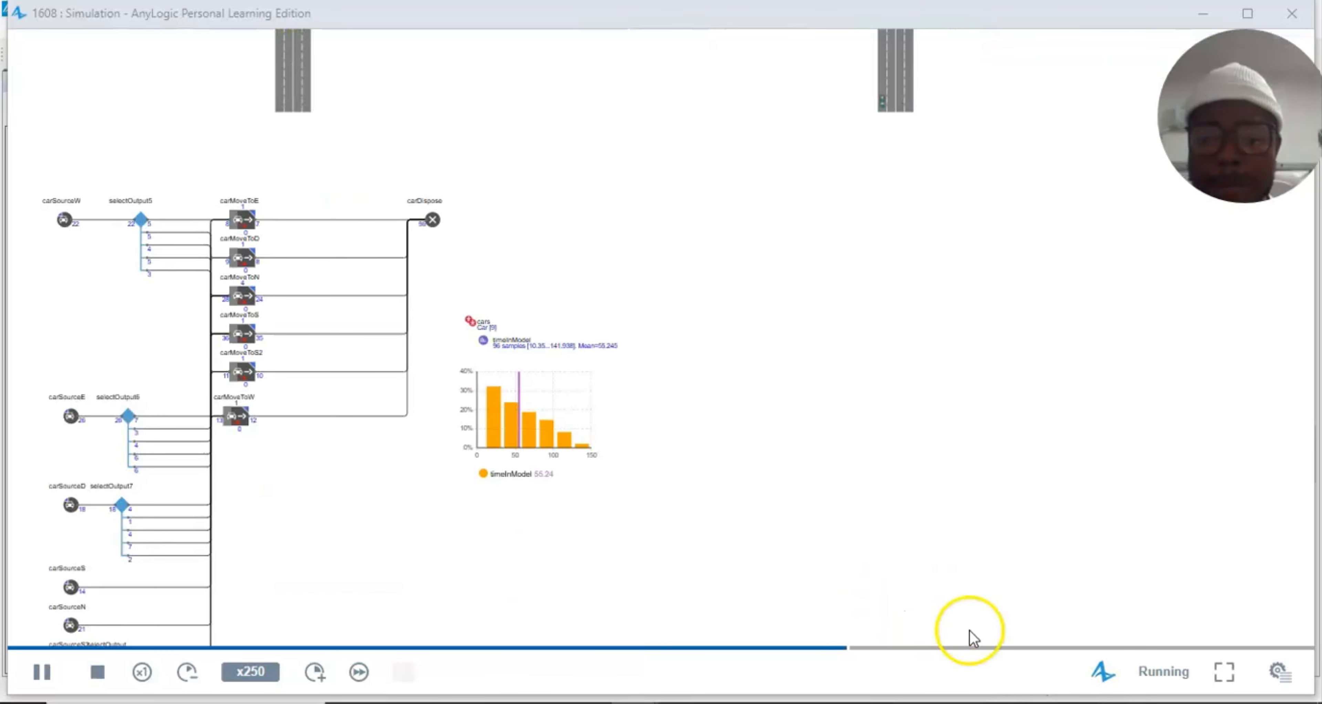
mouse_move(843, 648)
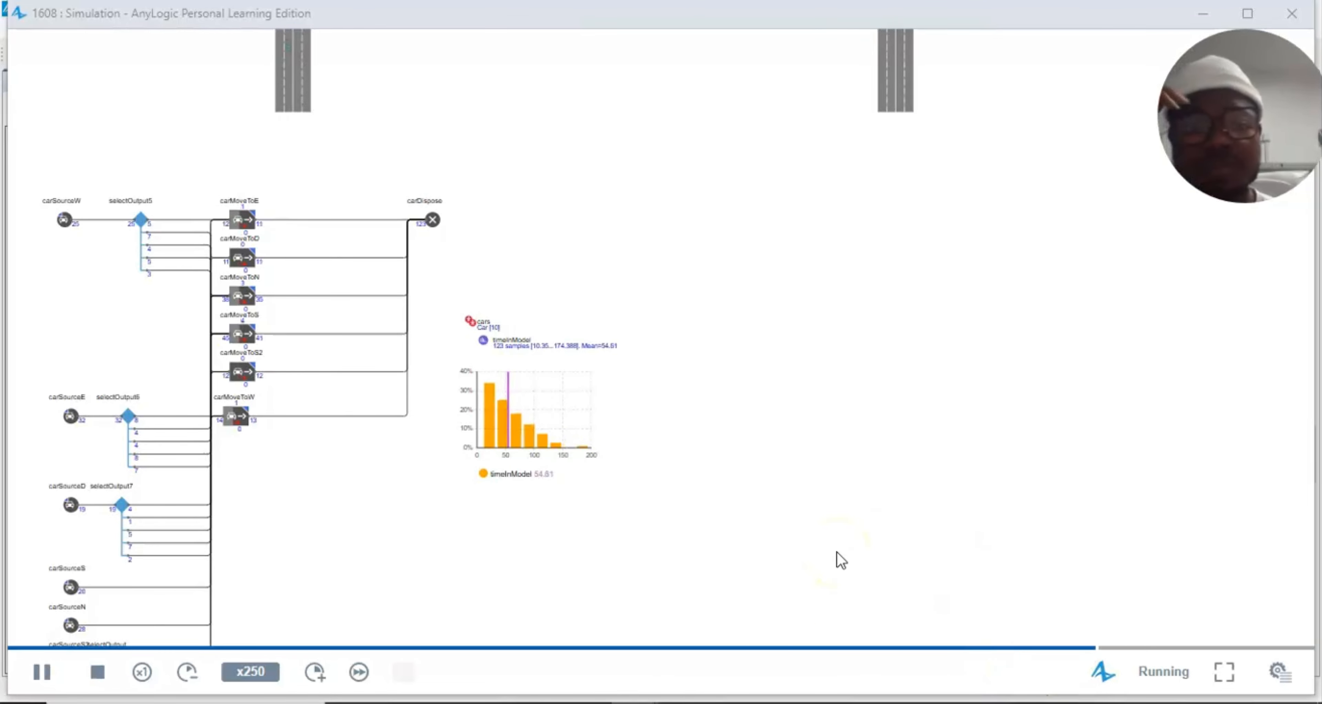
click(790, 539)
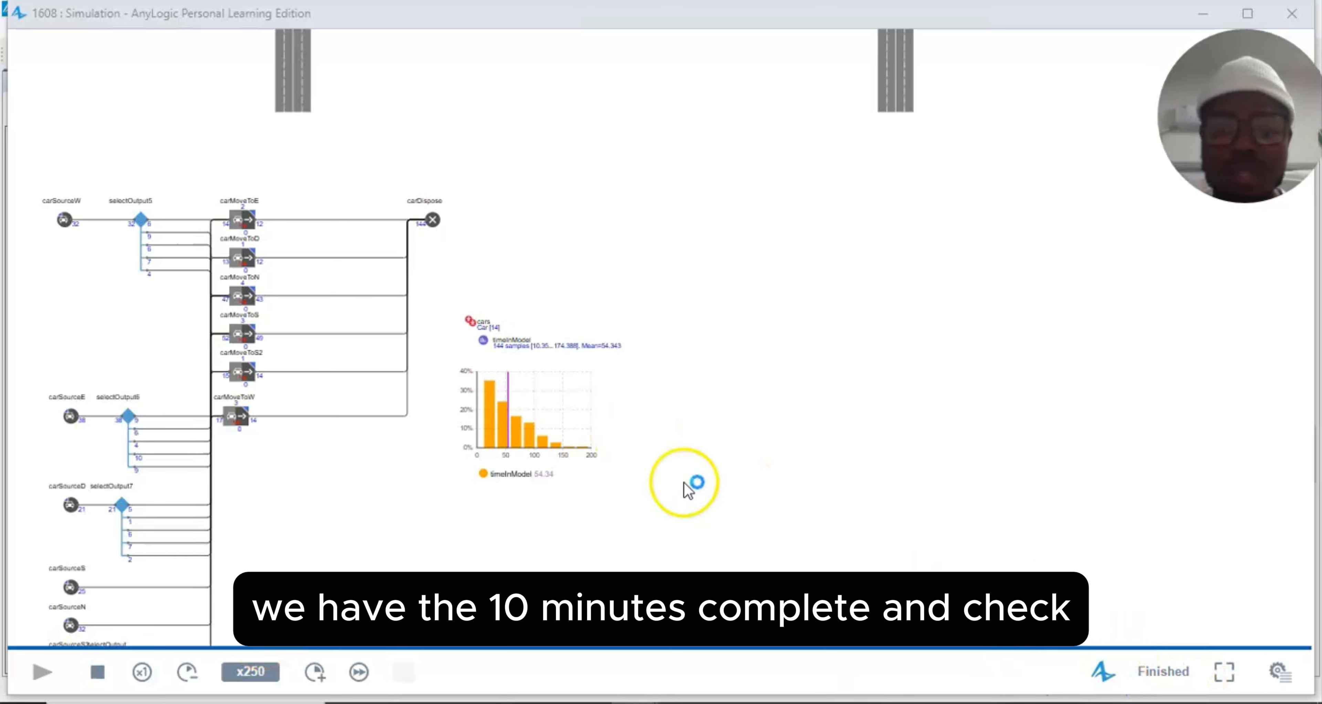
Step: Inspect the detailed timeInModel statistics of the finished run, reading the mean, minimum and maximum, and close them
click(514, 345)
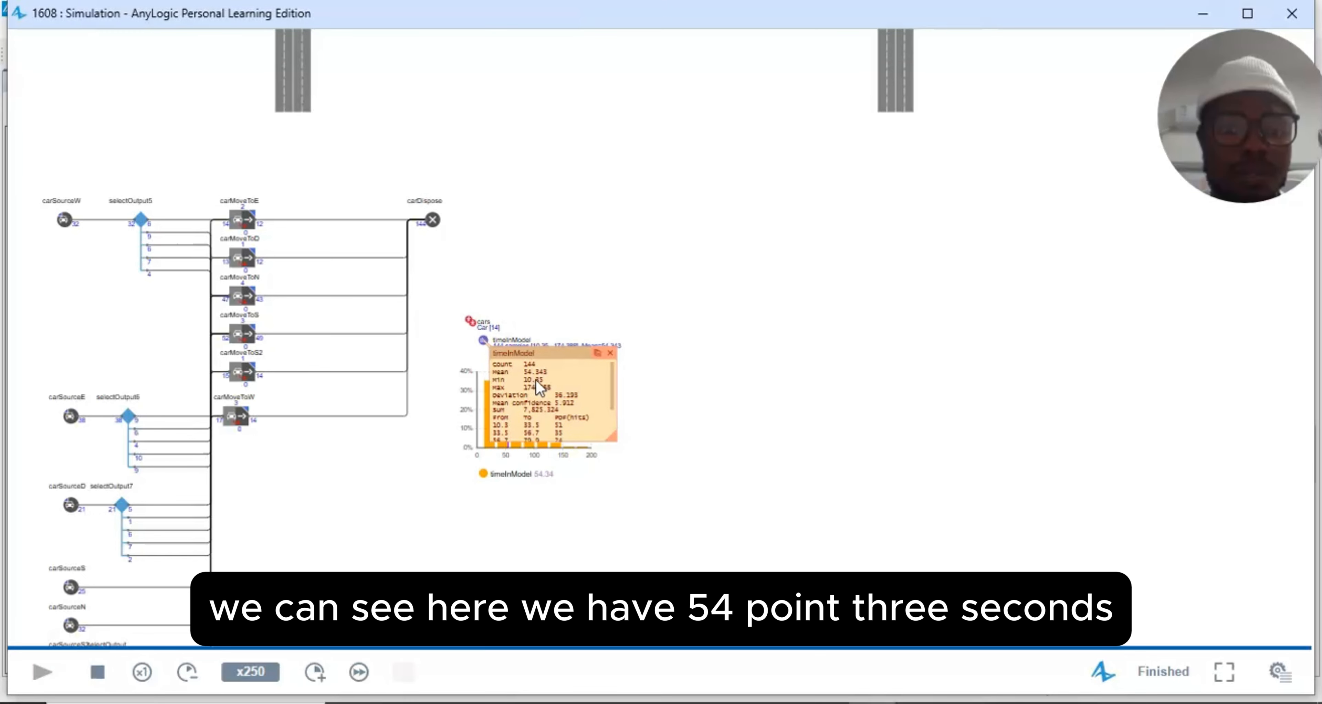
click(552, 469)
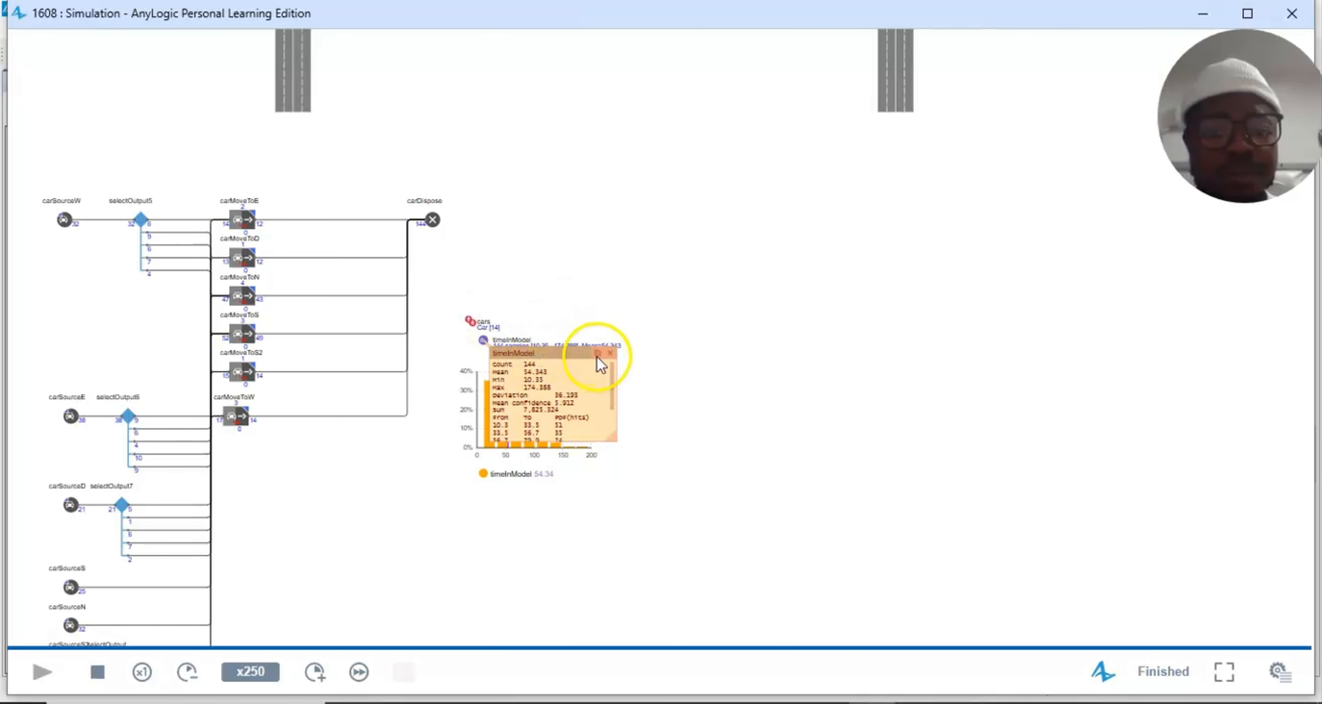
click(610, 352)
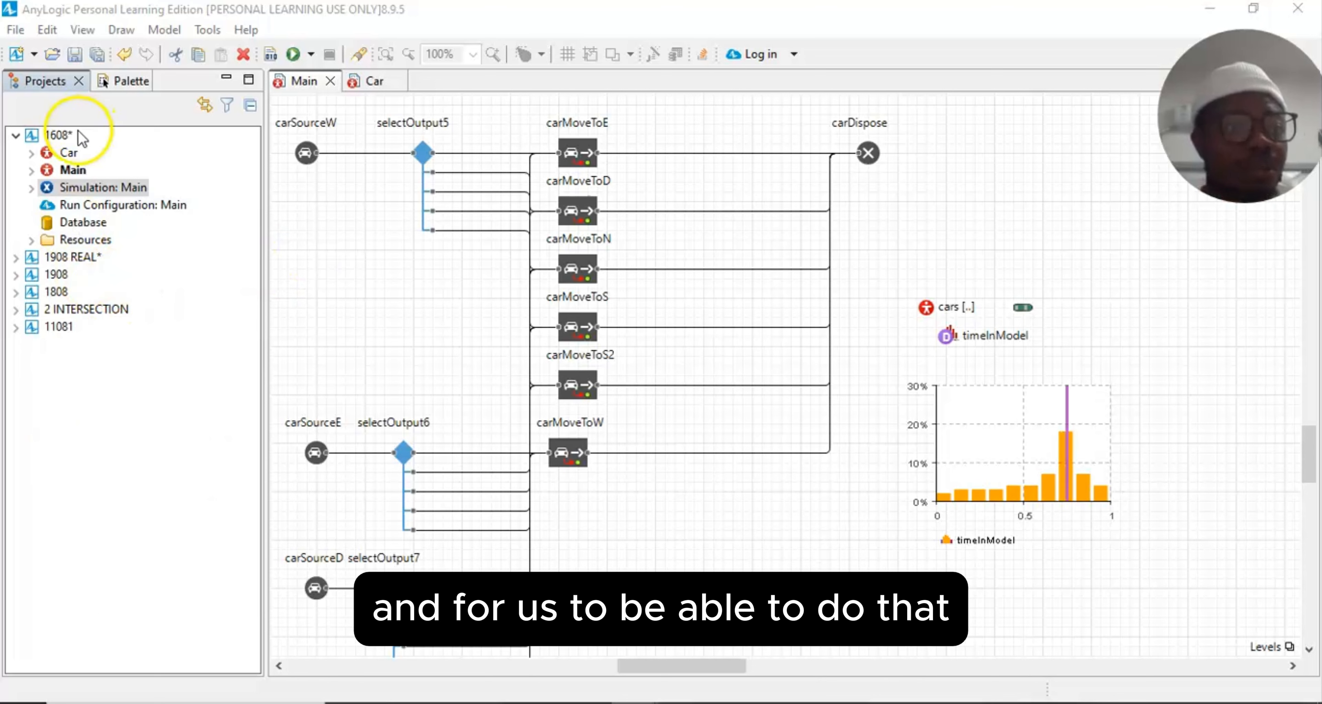
Step: Add an agent Parameter to Main, to the right of carDispose and above the timeInModel histogram, level with the carDispose label
click(111, 83)
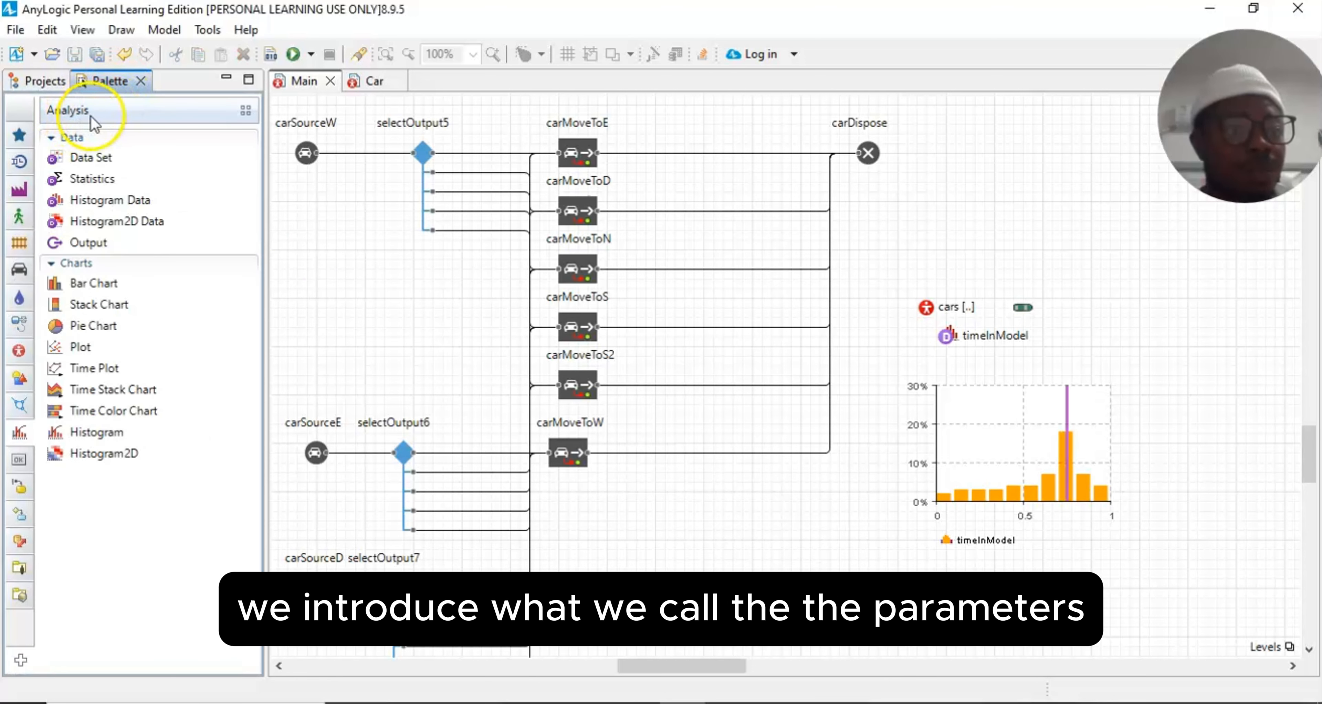
click(19, 163)
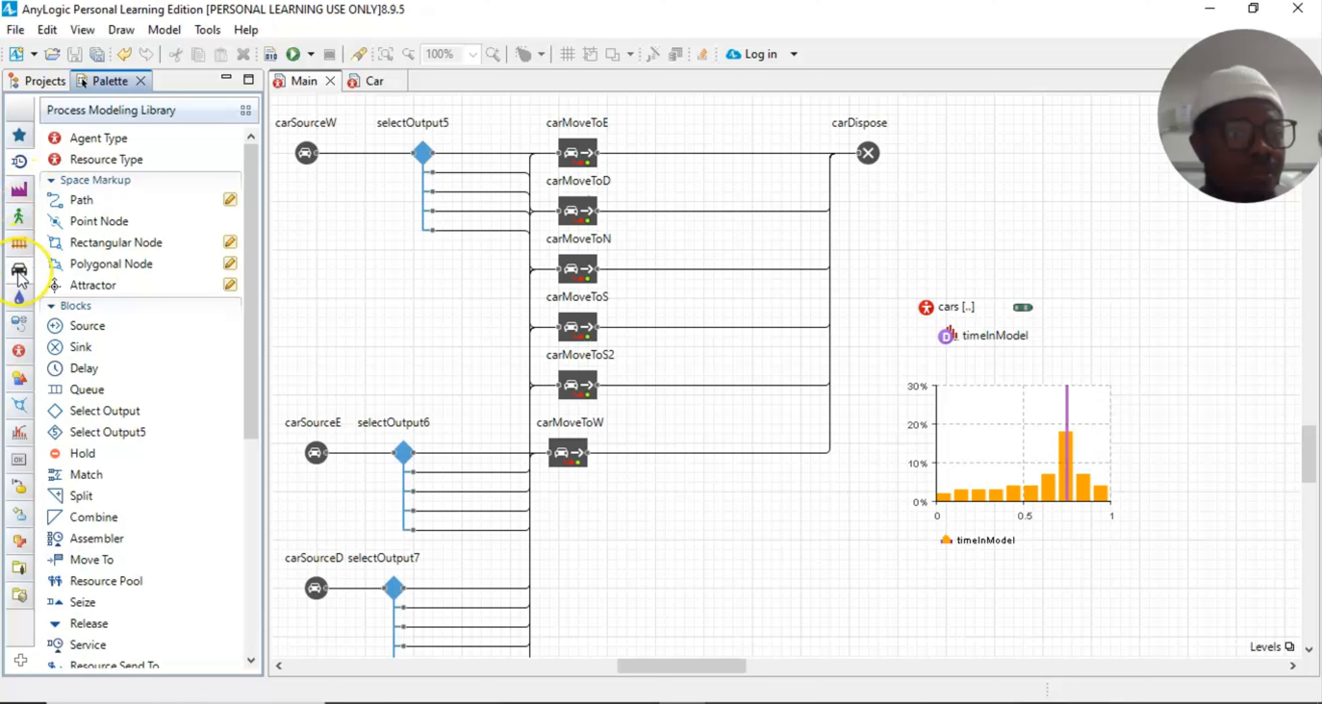
mouse_move(21, 277)
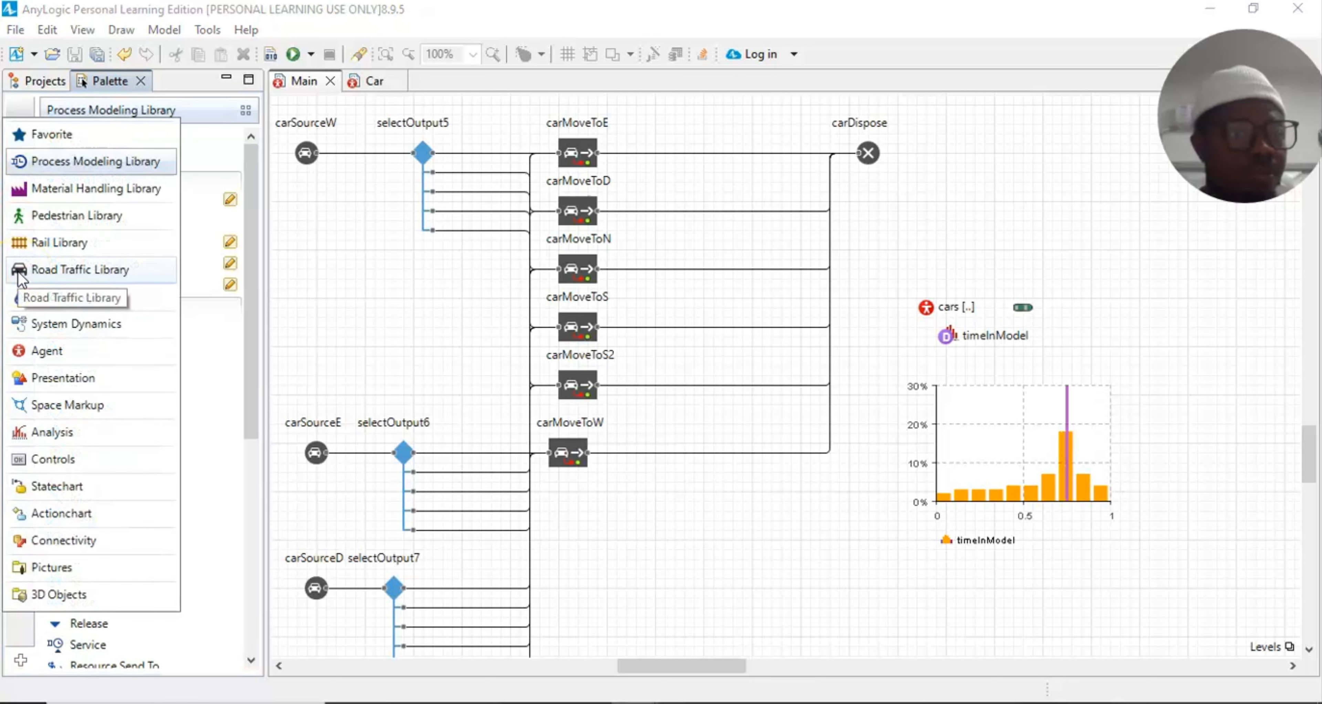
click(52, 434)
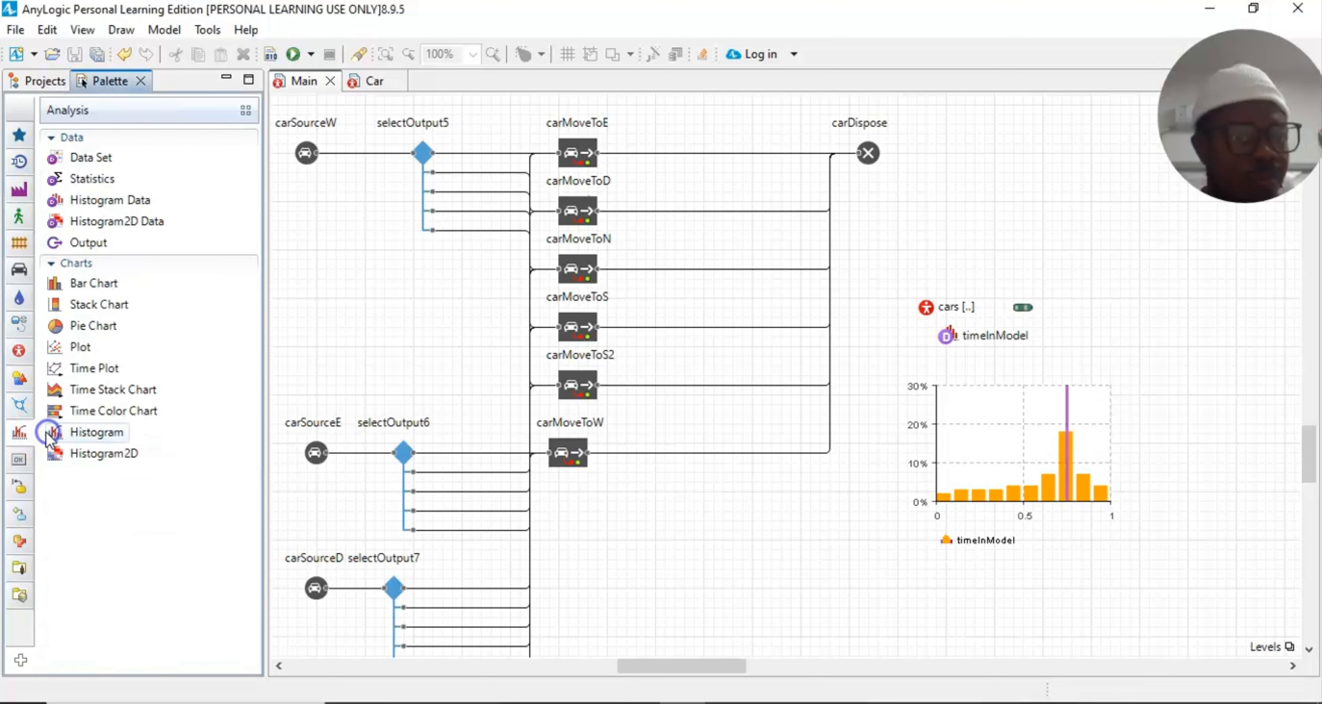
click(21, 381)
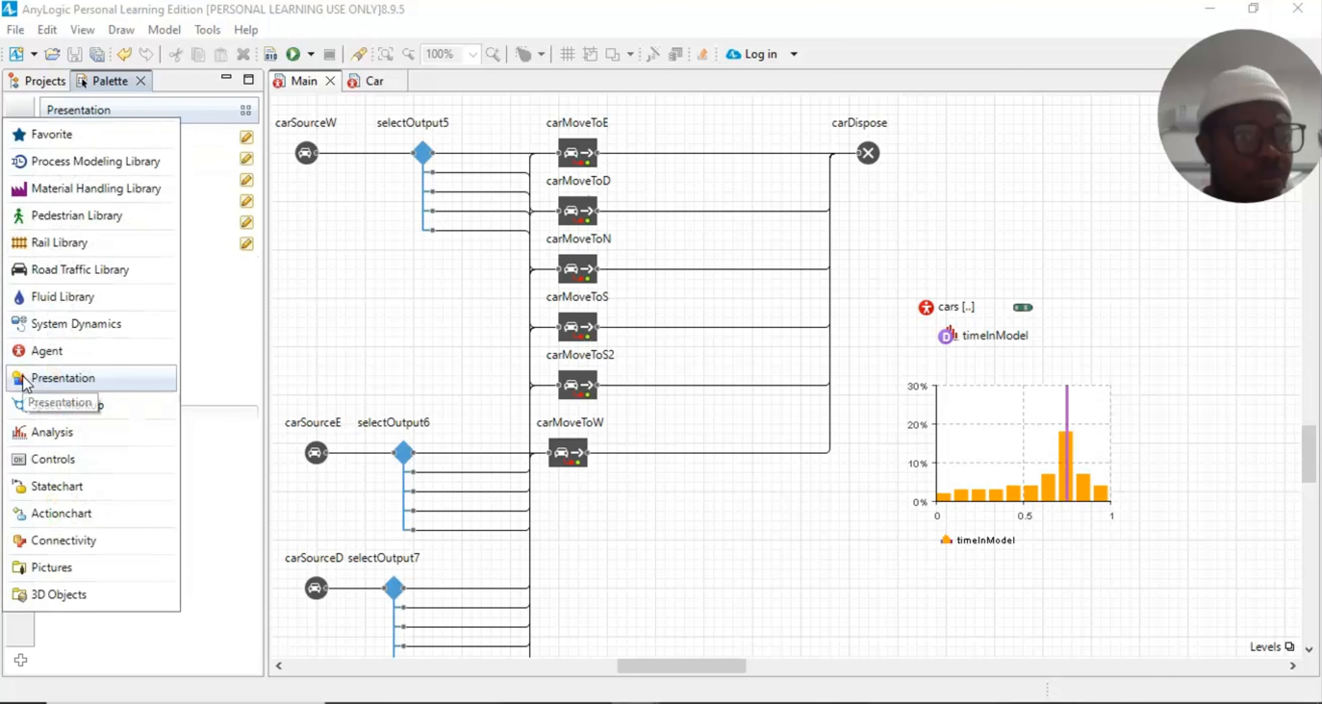
click(22, 383)
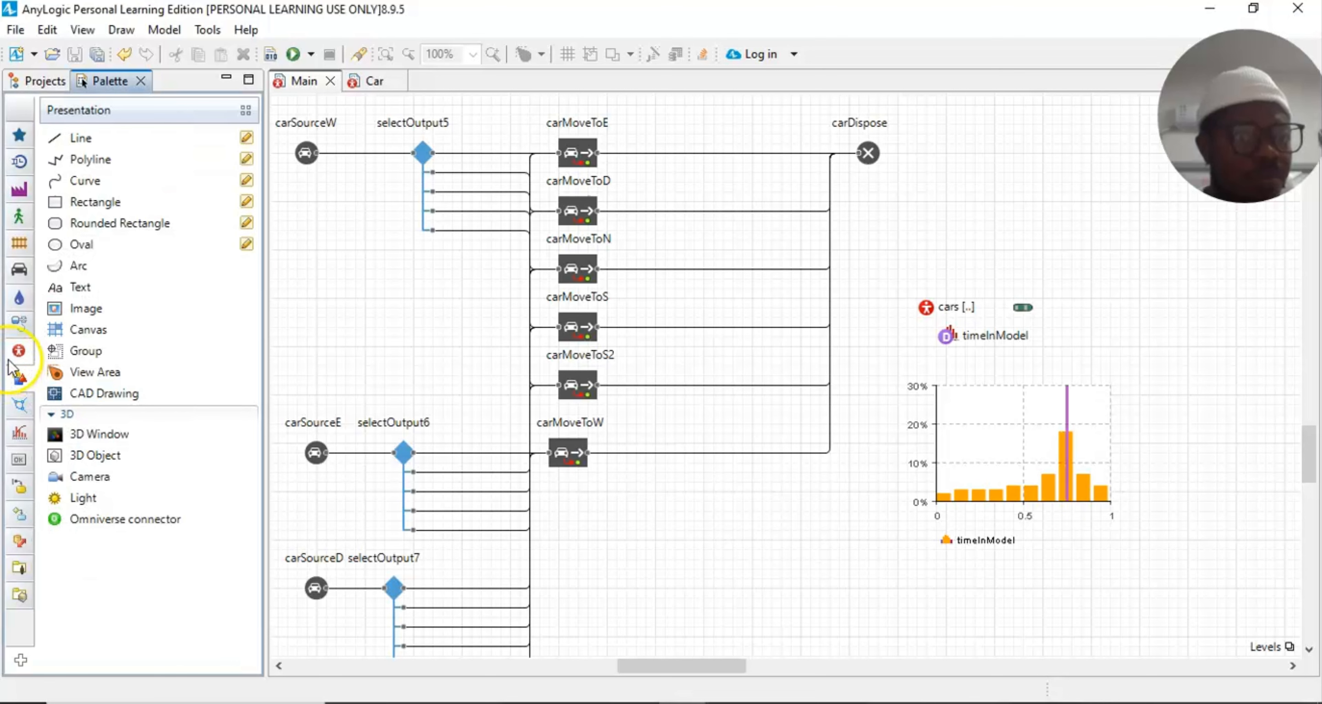
click(19, 351)
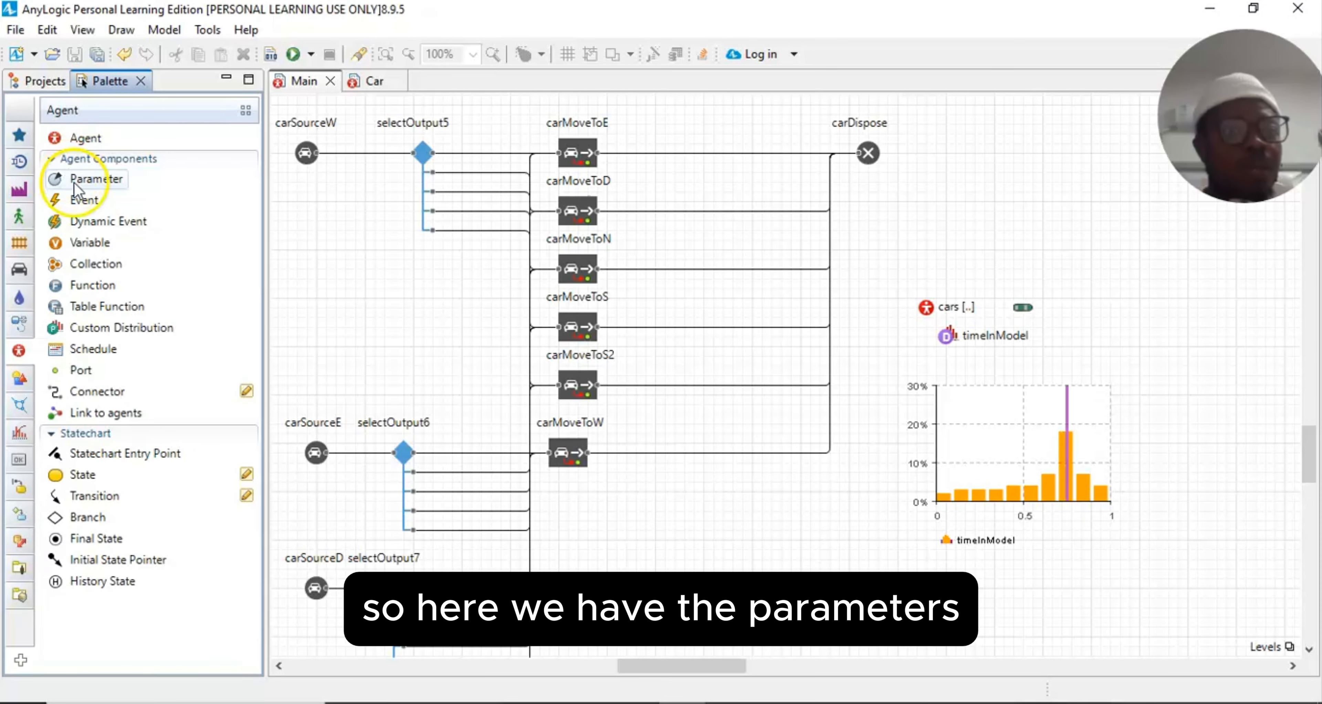
mouse_move(74, 182)
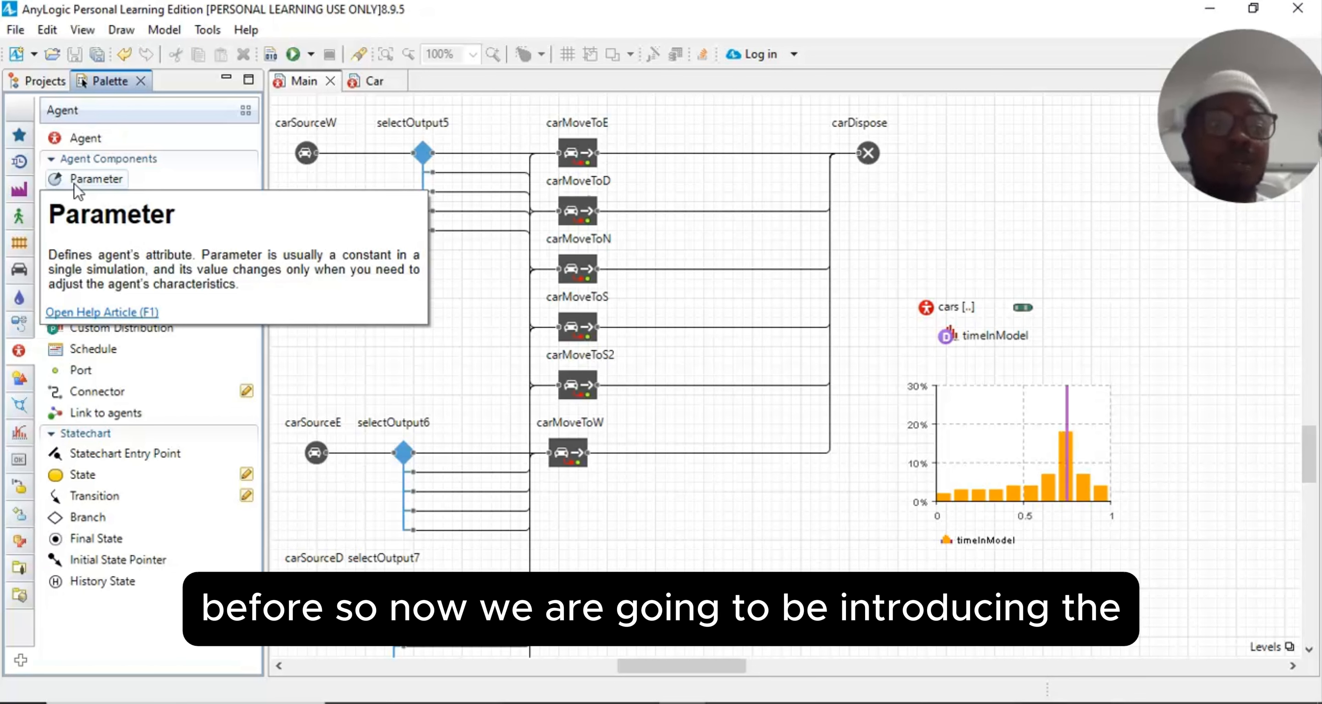
drag(78, 181, 1123, 157)
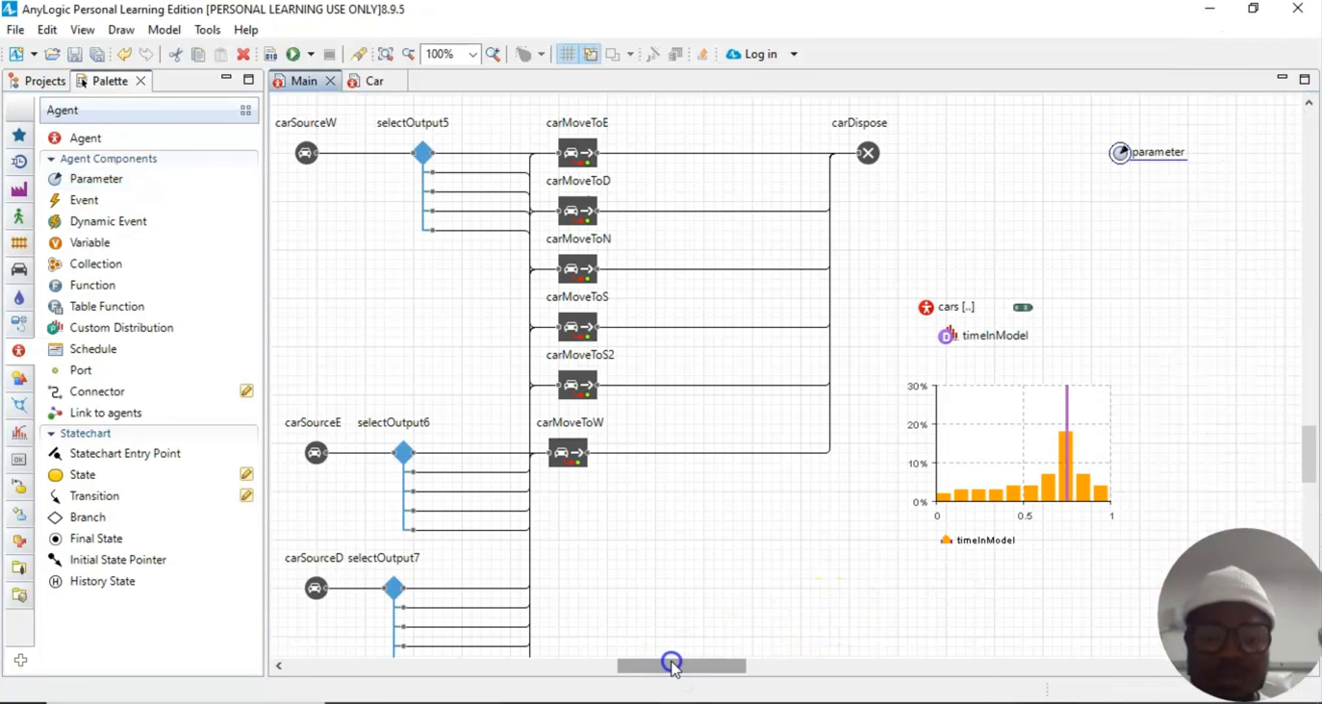
drag(673, 666, 767, 666)
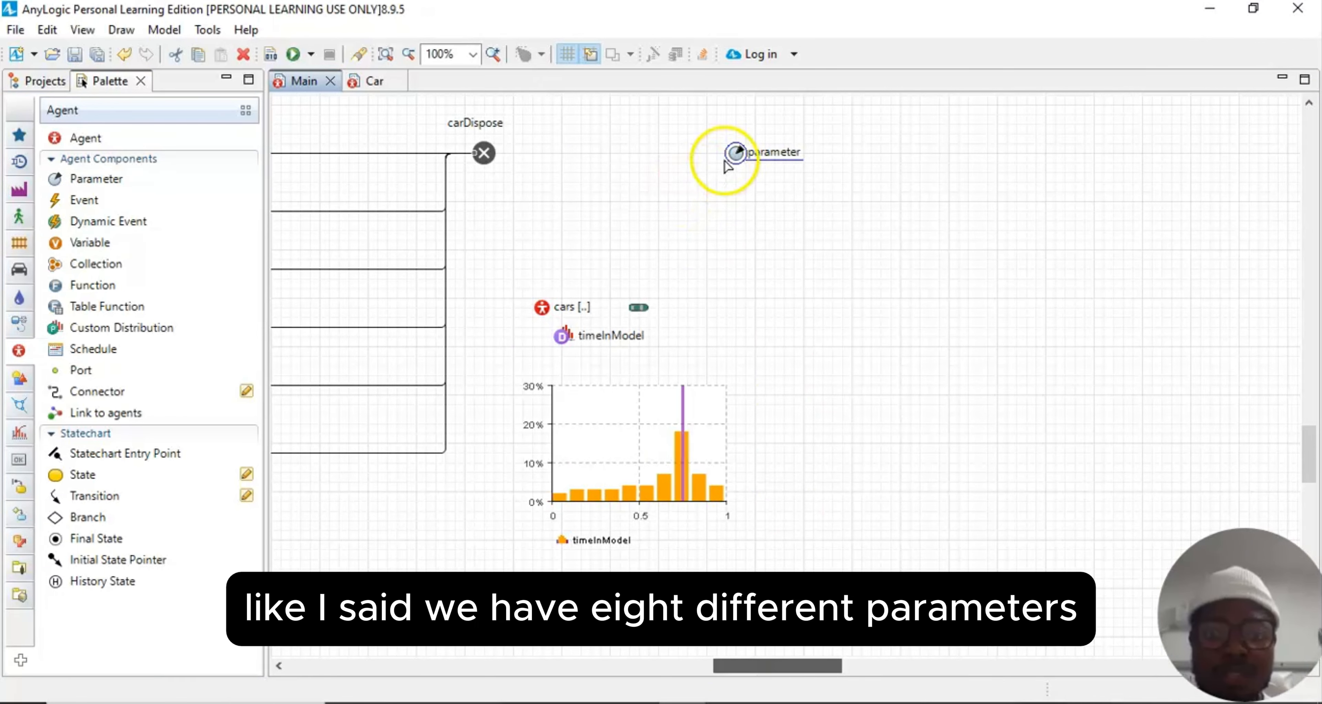
mouse_move(730, 152)
mouse_down()
mouse_move(653, 132)
mouse_move(729, 128)
mouse_up()
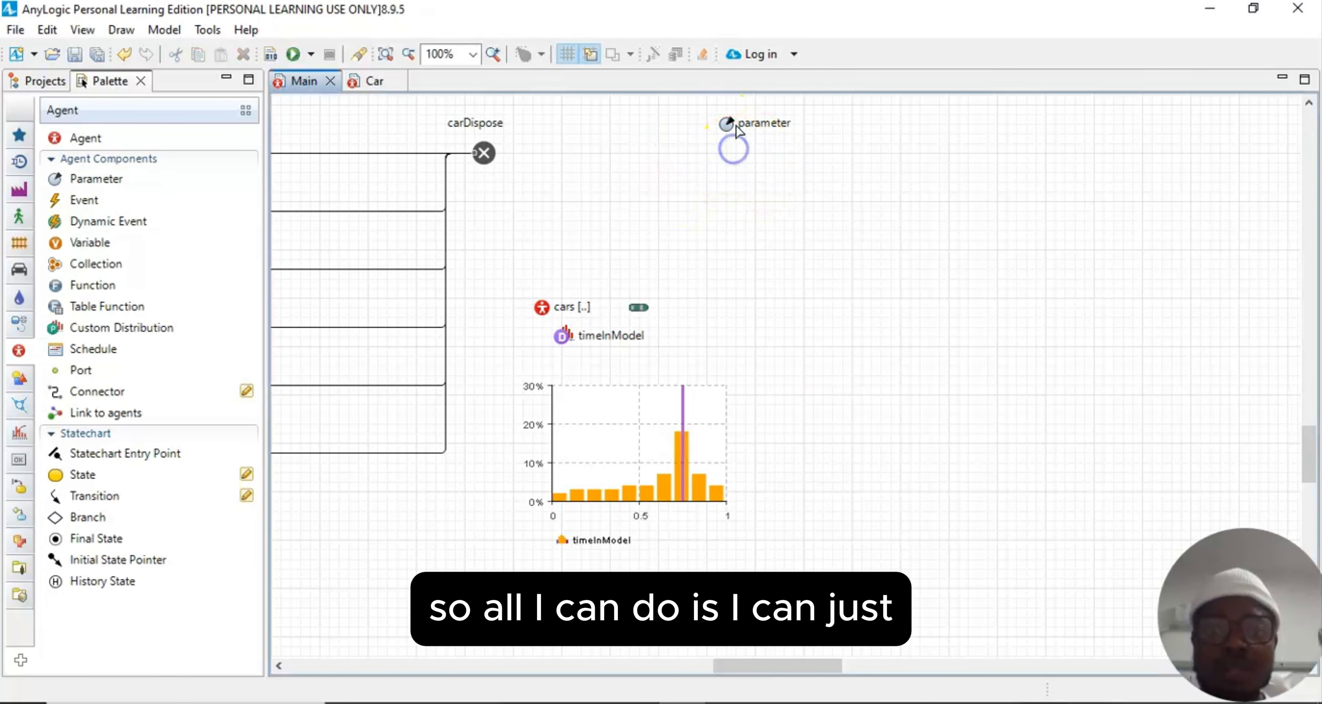
Step: Display the new parameter's properties, rename it p1, and close the properties
click(82, 29)
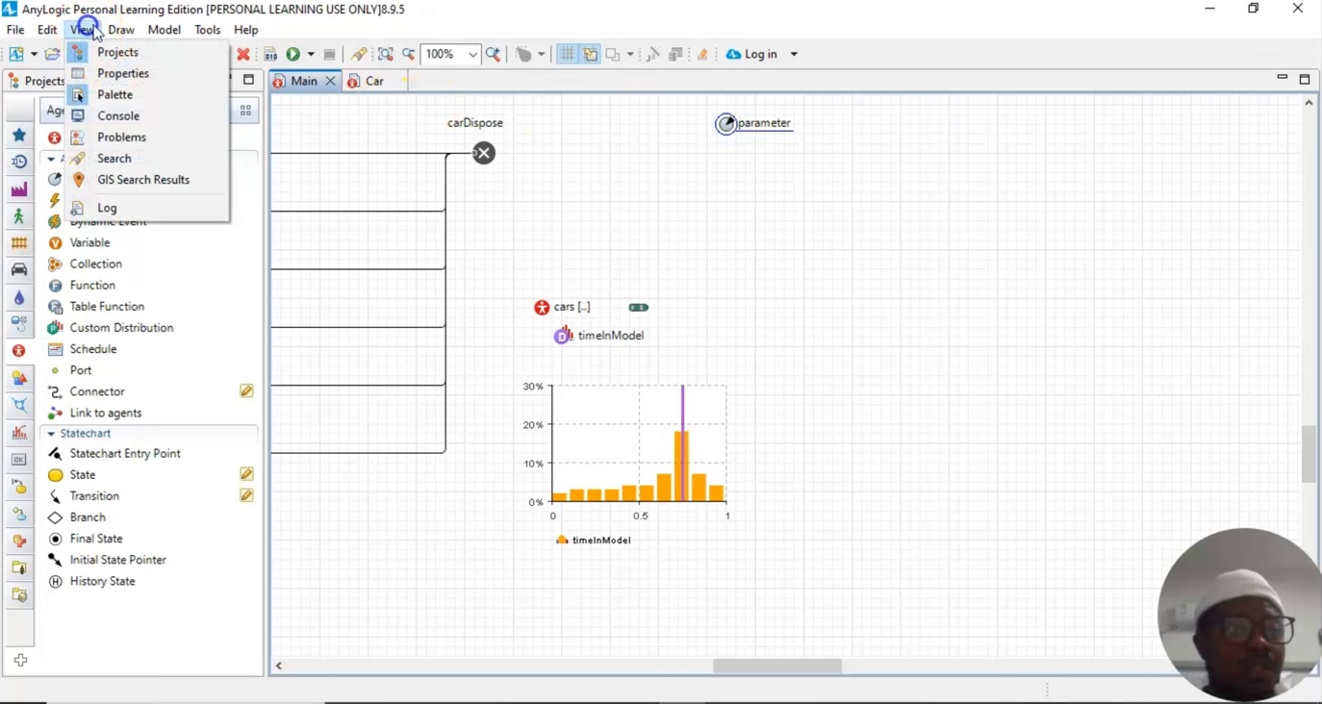
click(117, 72)
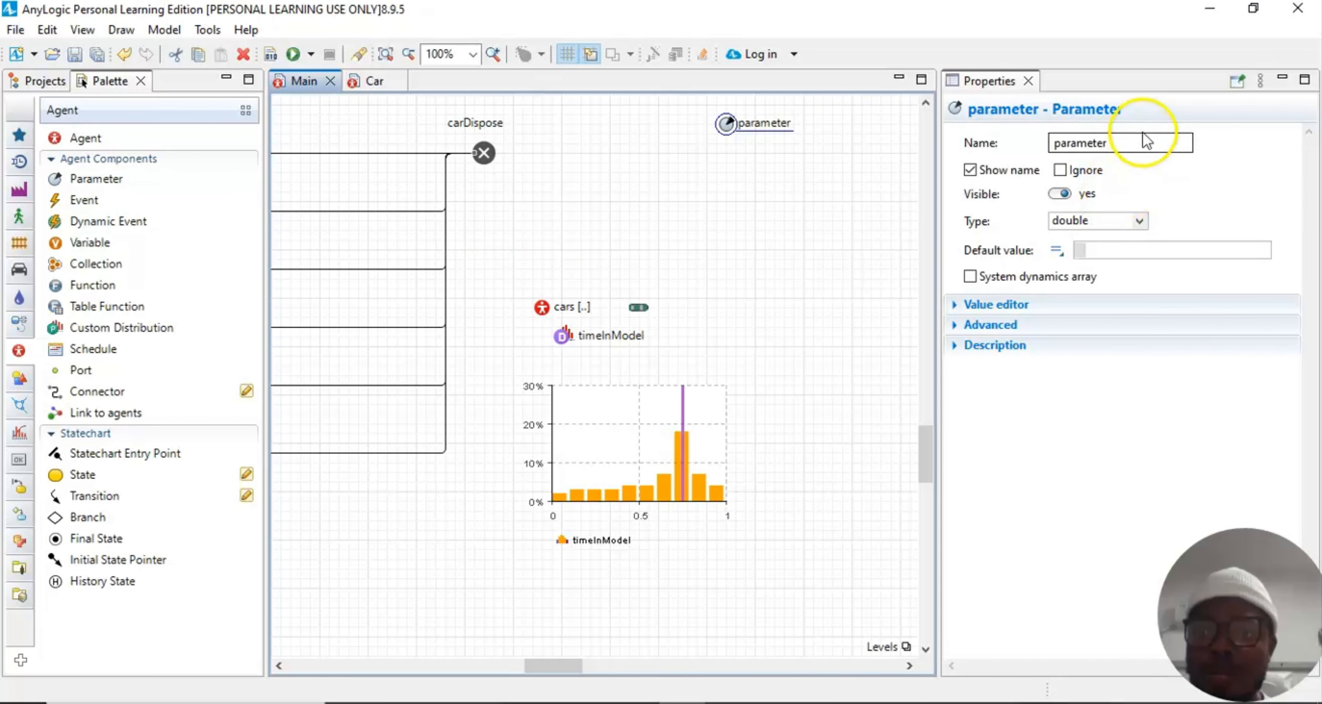
click(1133, 143)
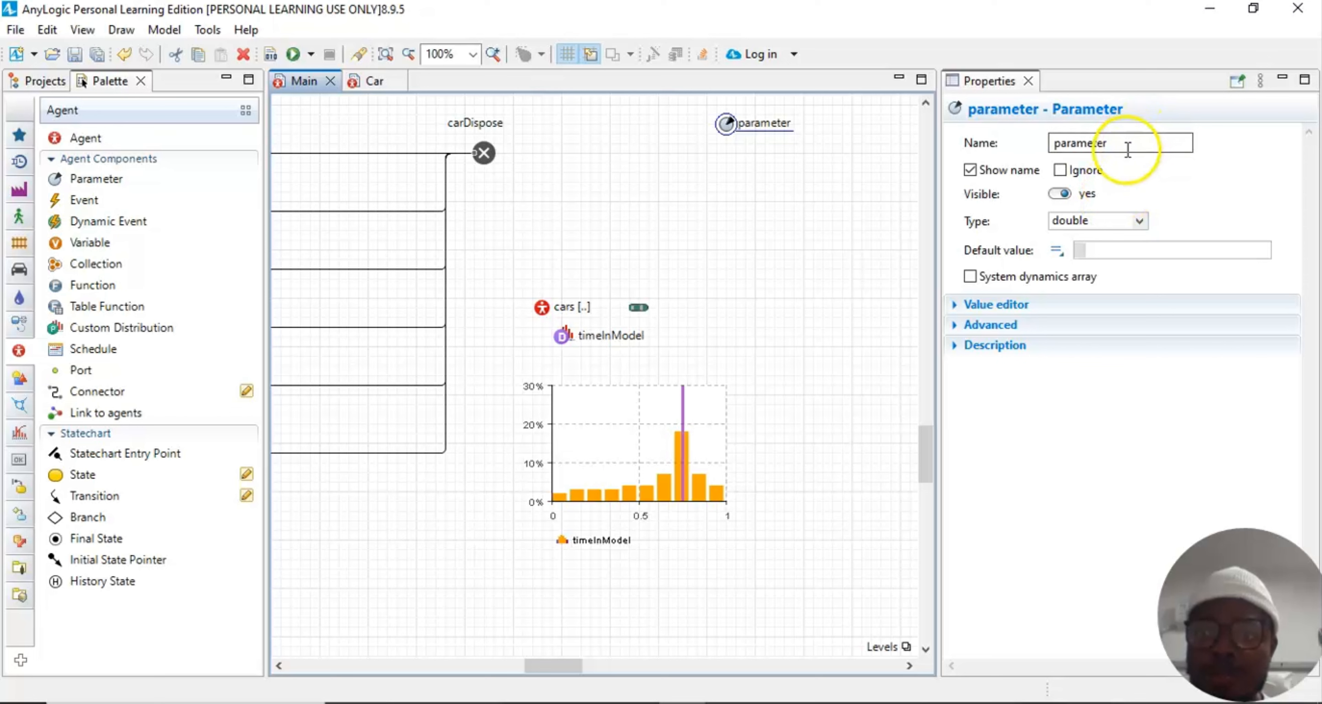
key(BackSpace)
key(BackSpace)
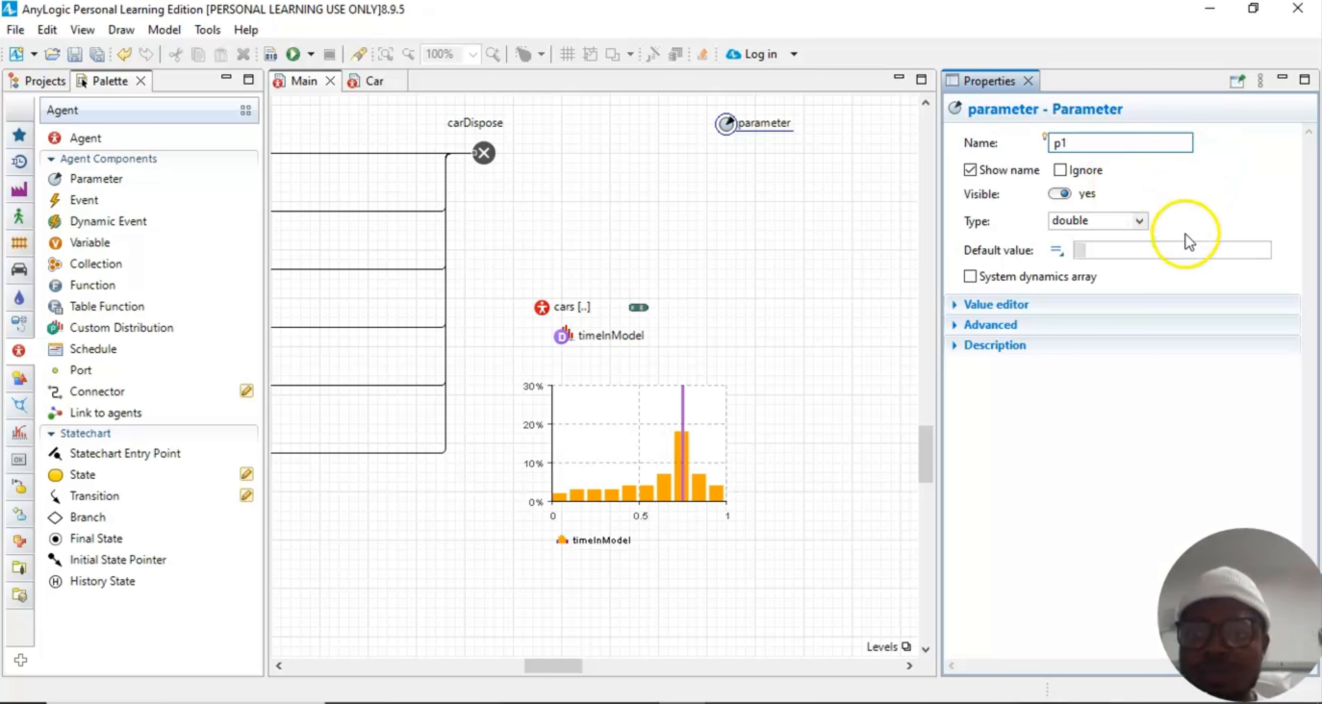
click(1029, 82)
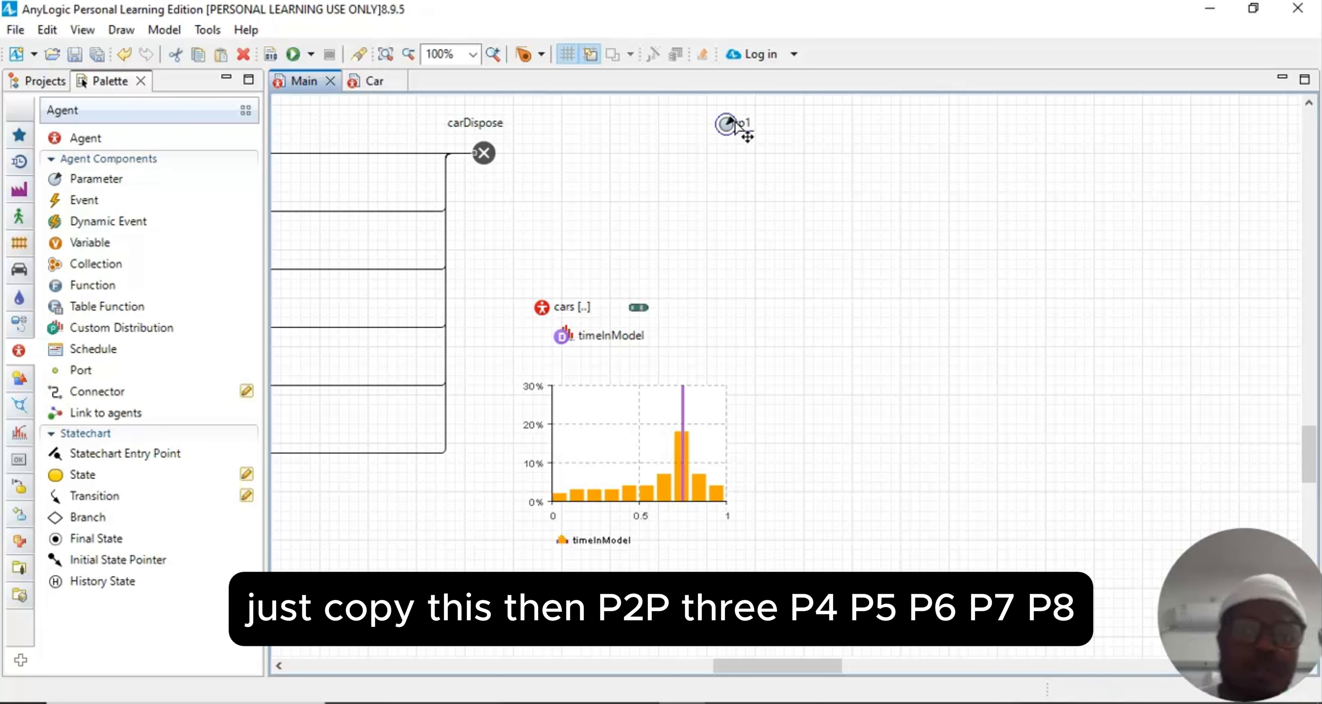
Step: Paste seven copies of parameter p1 on Main
click(729, 145)
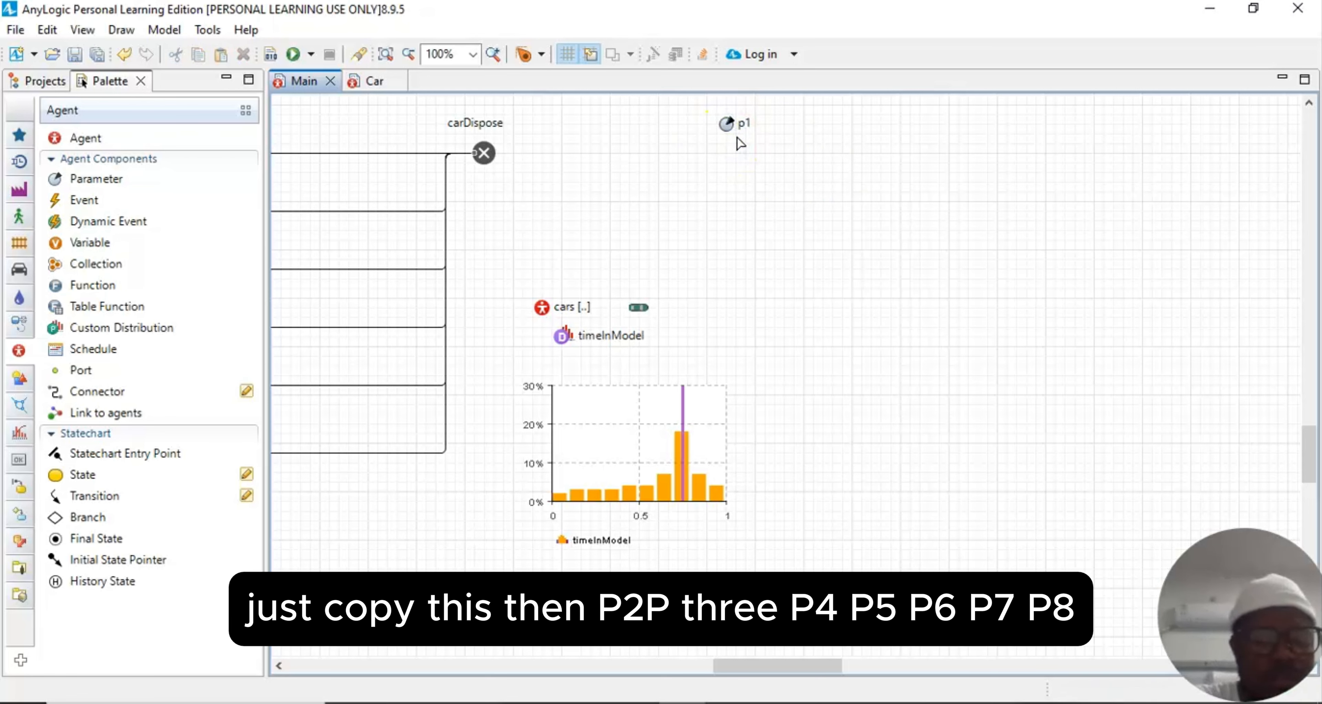
key(ctrl+v)
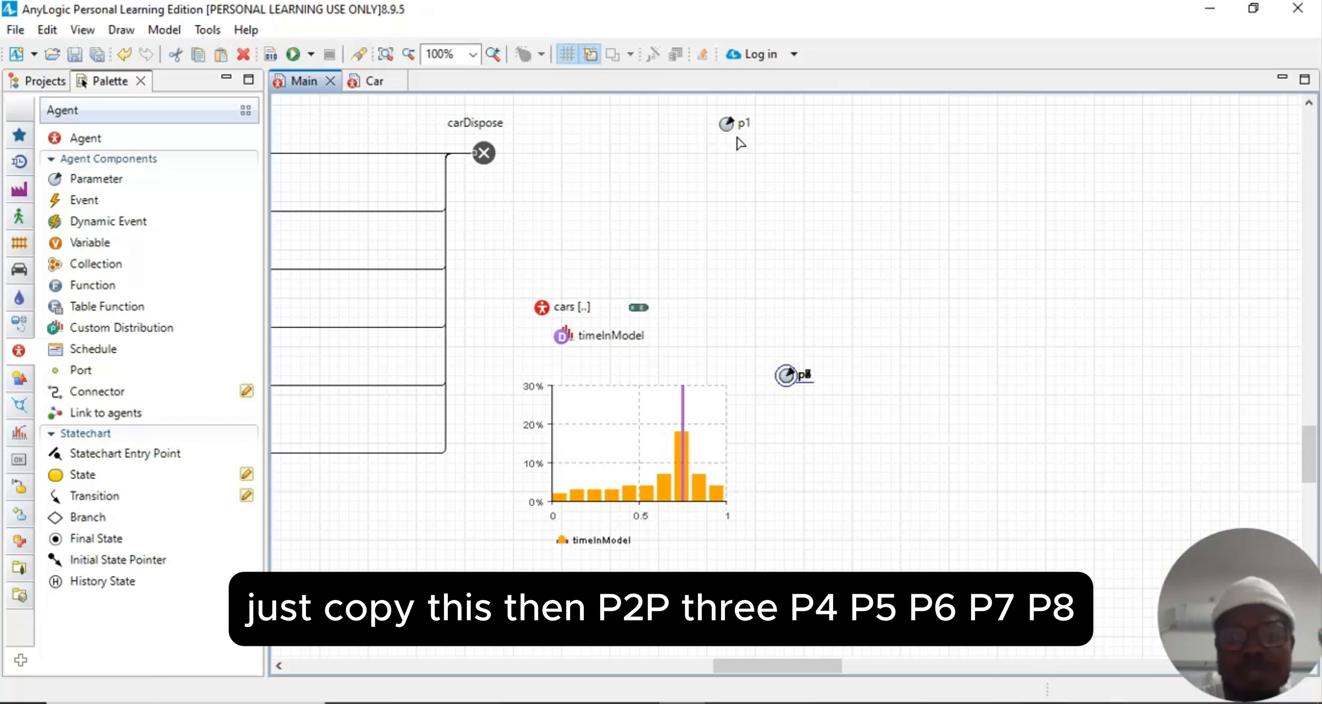
key(ctrl+v)
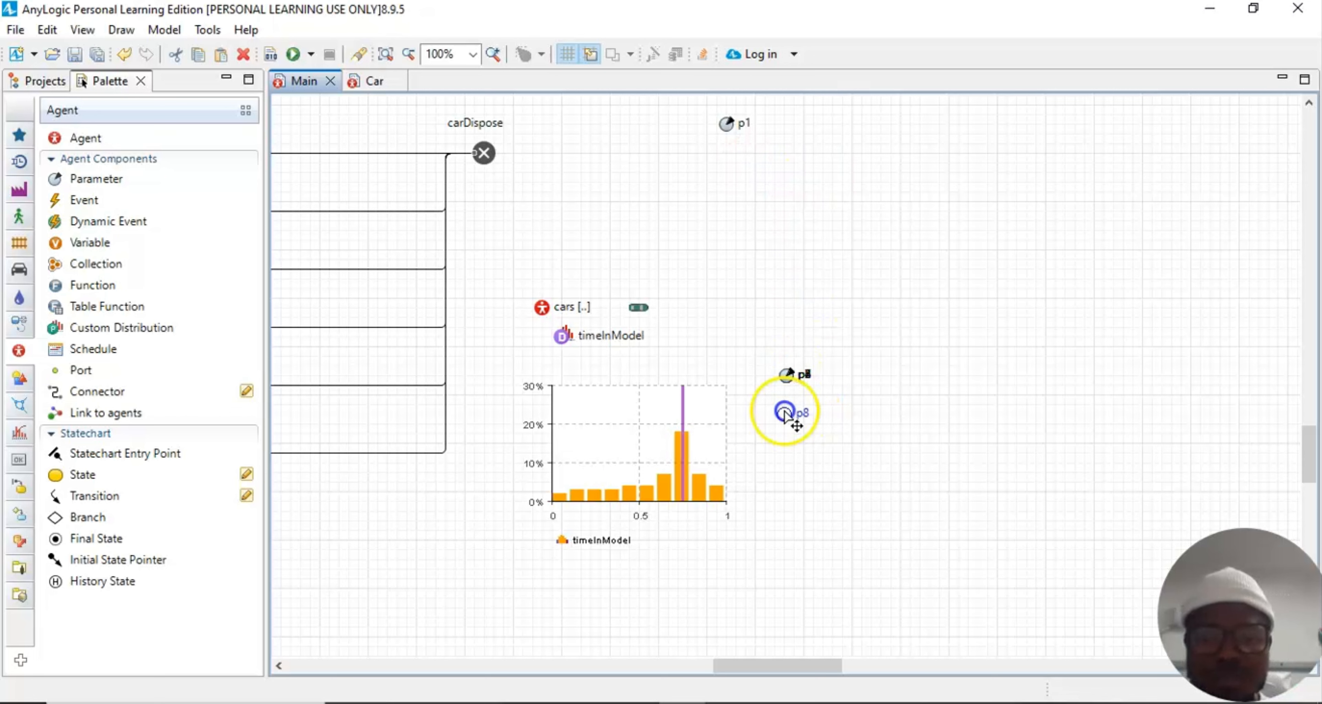
Step: Arrange the pasted parameters p2 to p8 in an evenly spaced column directly below p1, in numerical order
drag(786, 377, 726, 348)
drag(789, 377, 731, 310)
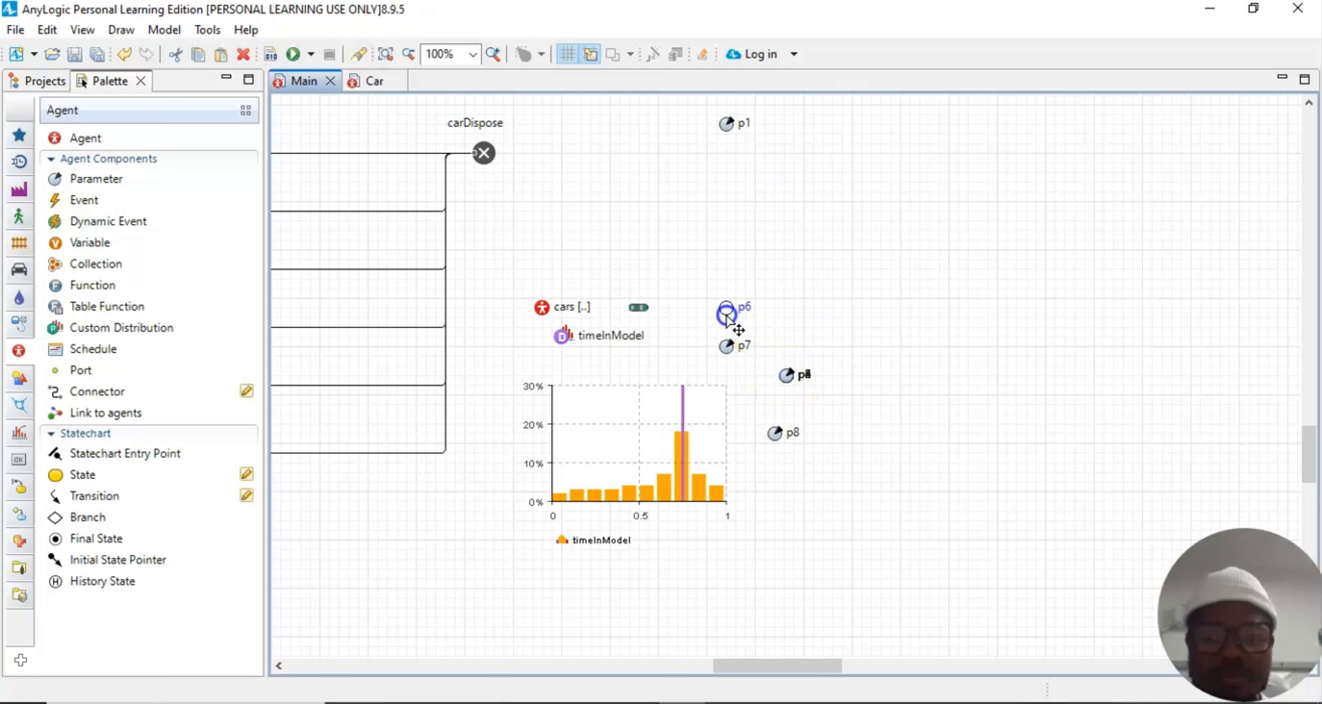
drag(786, 375, 725, 278)
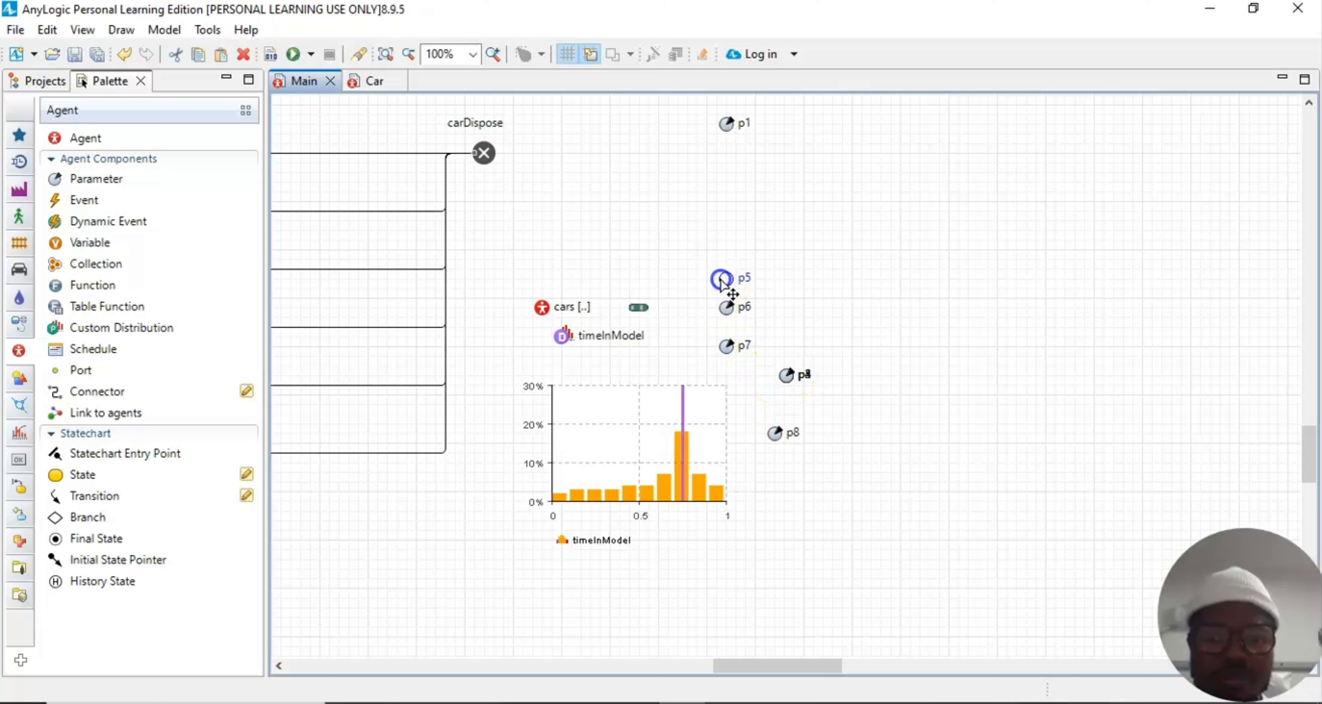
drag(787, 375, 727, 259)
drag(786, 375, 730, 241)
drag(786, 375, 727, 184)
mouse_move(726, 258)
mouse_down()
mouse_move(731, 209)
mouse_move(725, 304)
mouse_move(727, 267)
mouse_up()
drag(725, 345, 729, 300)
drag(774, 432, 729, 328)
click(853, 330)
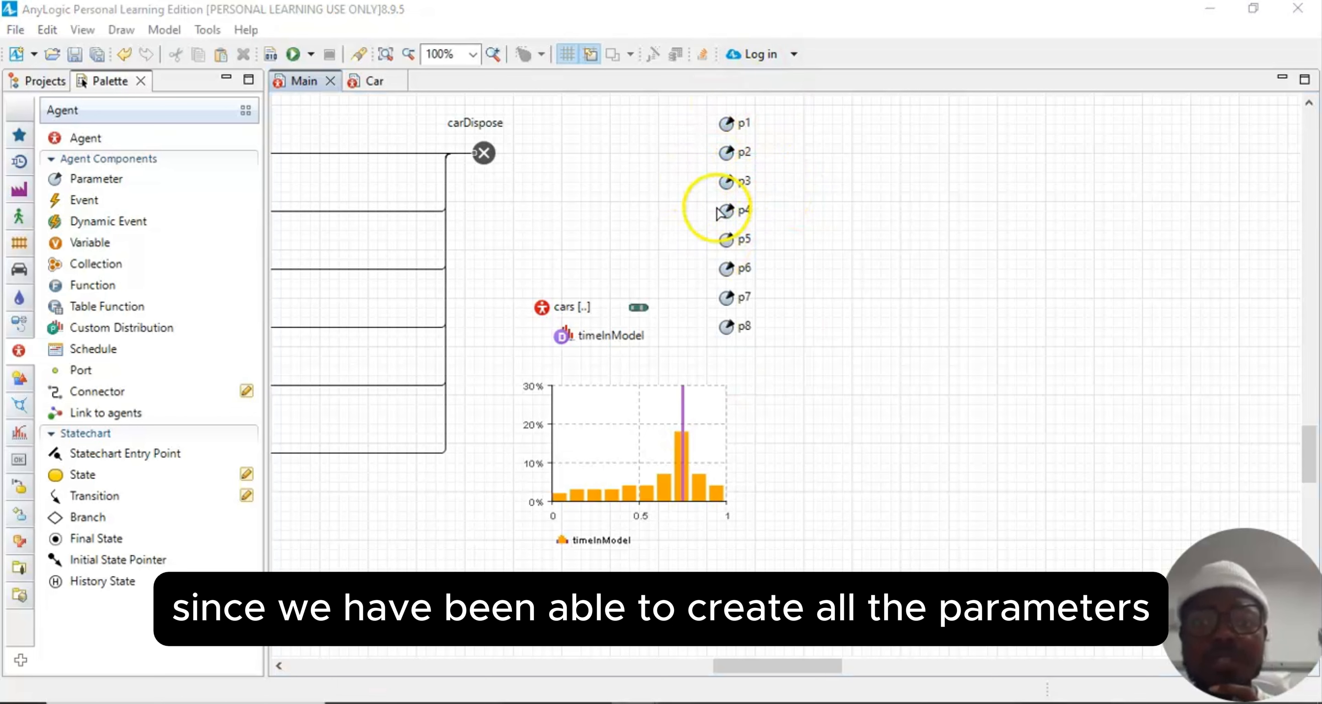
Step: Display the properties of parameter p1, set its default value to 30, and close the properties
click(727, 125)
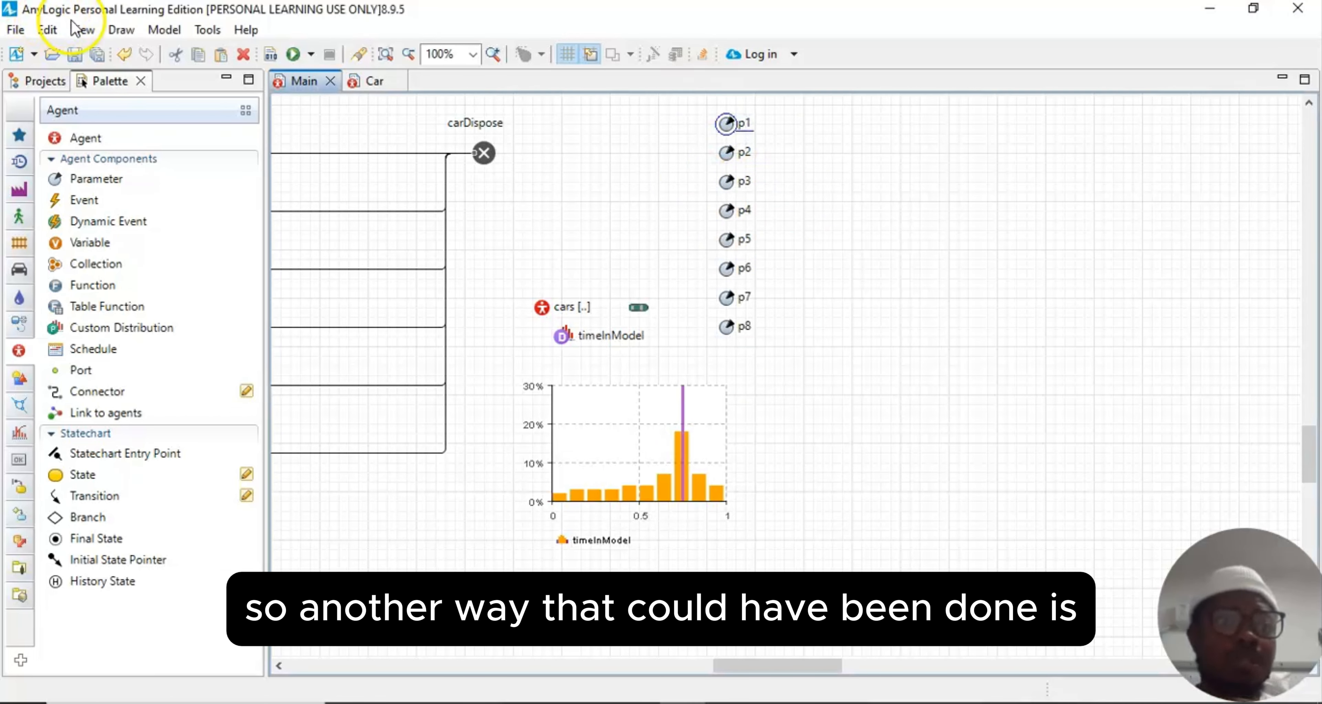
click(82, 30)
click(105, 75)
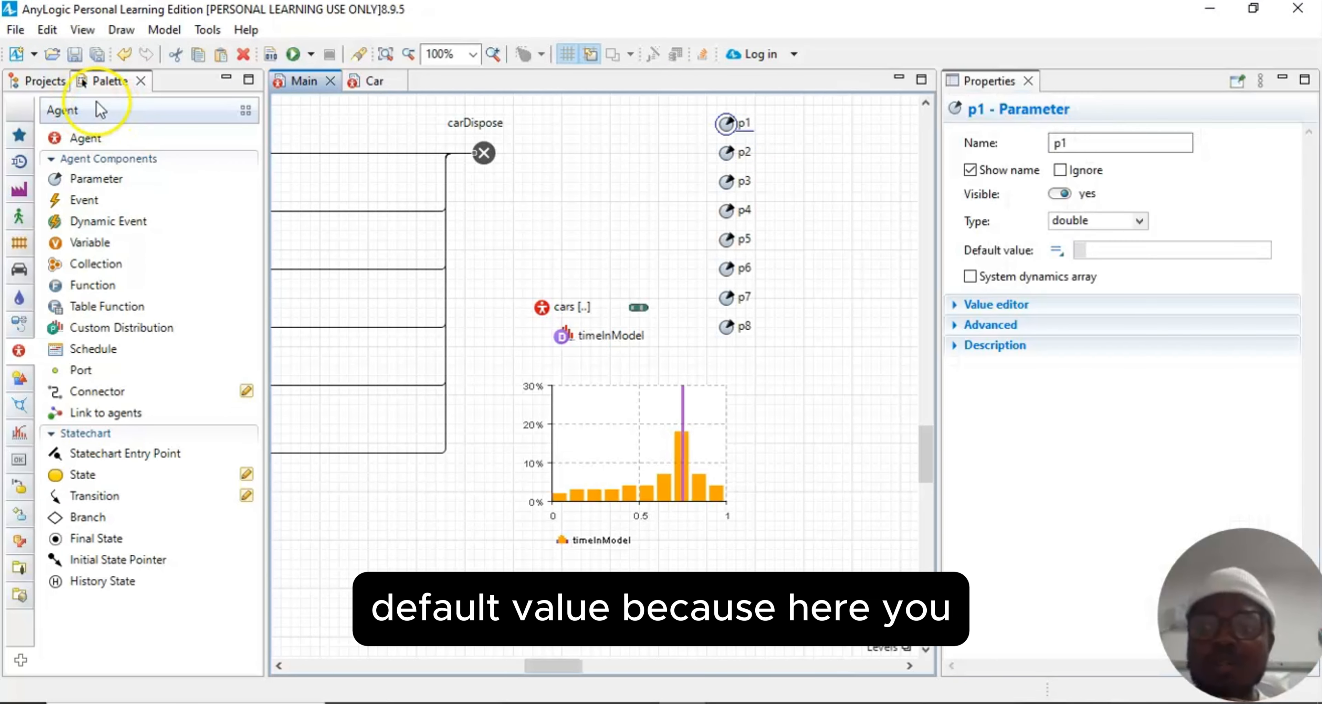
click(1154, 251)
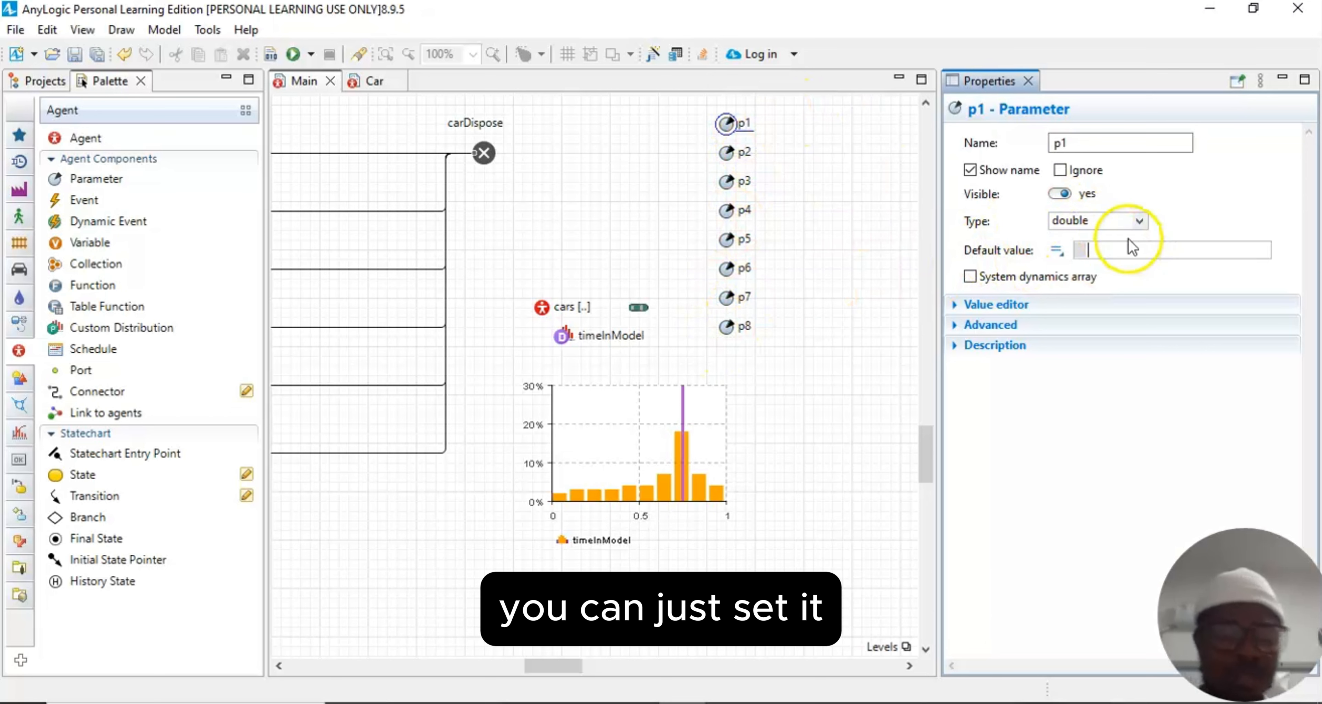
text(30)
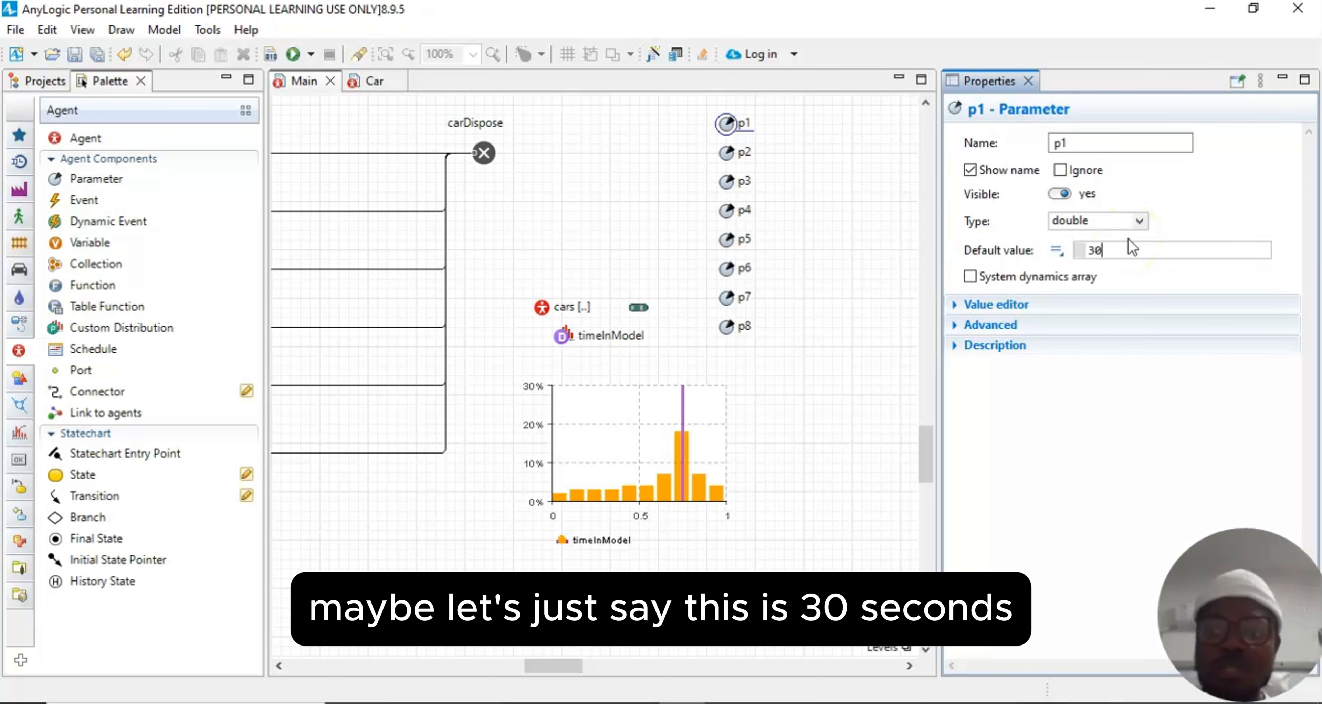
click(1202, 181)
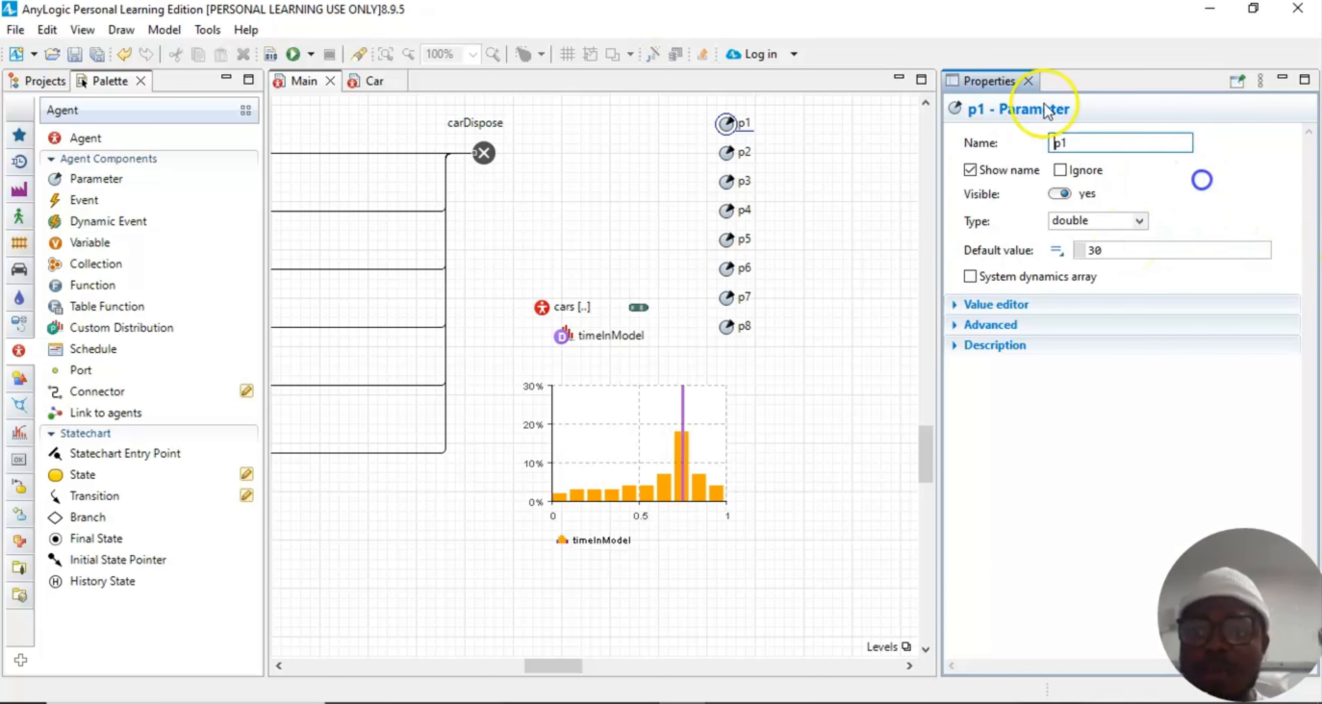
click(1027, 80)
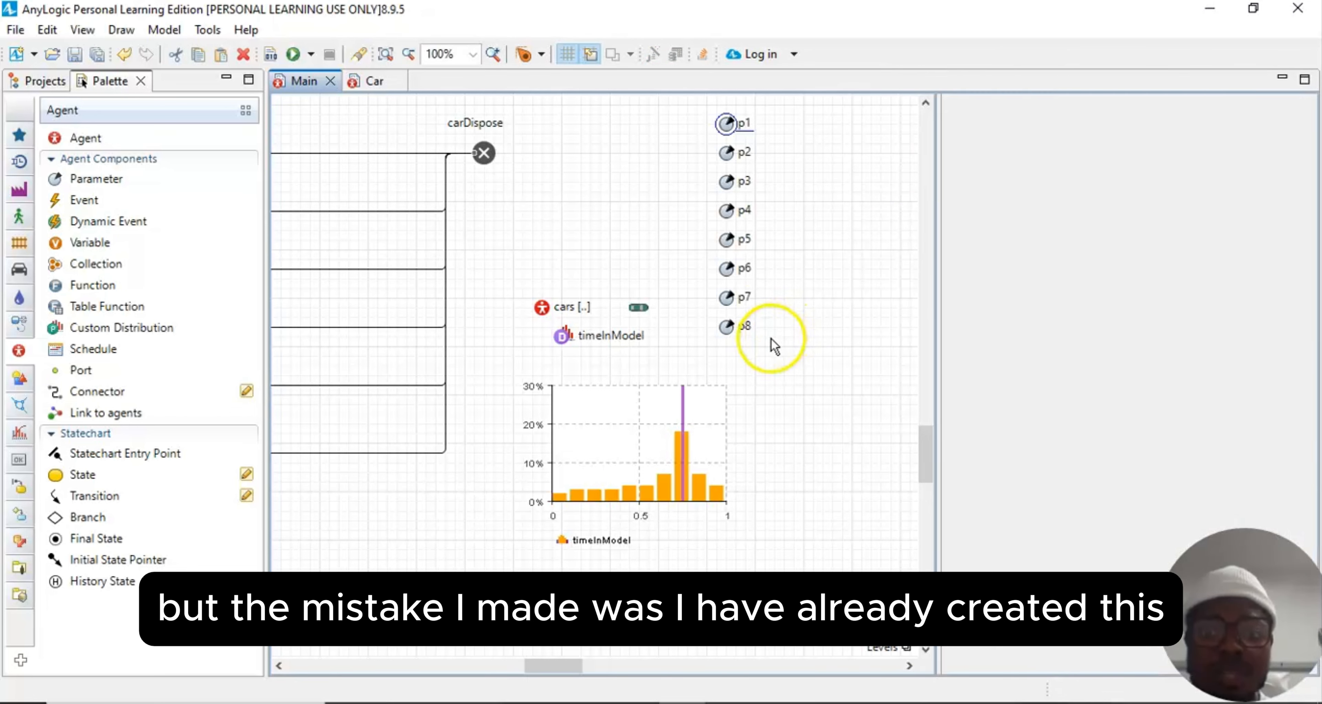
Step: Delete the parameter copies p2 to p8 from Main, keeping only p1
mouse_move(772, 355)
mouse_down()
mouse_move(717, 247)
mouse_move(716, 143)
mouse_move(760, 156)
mouse_move(767, 343)
mouse_up()
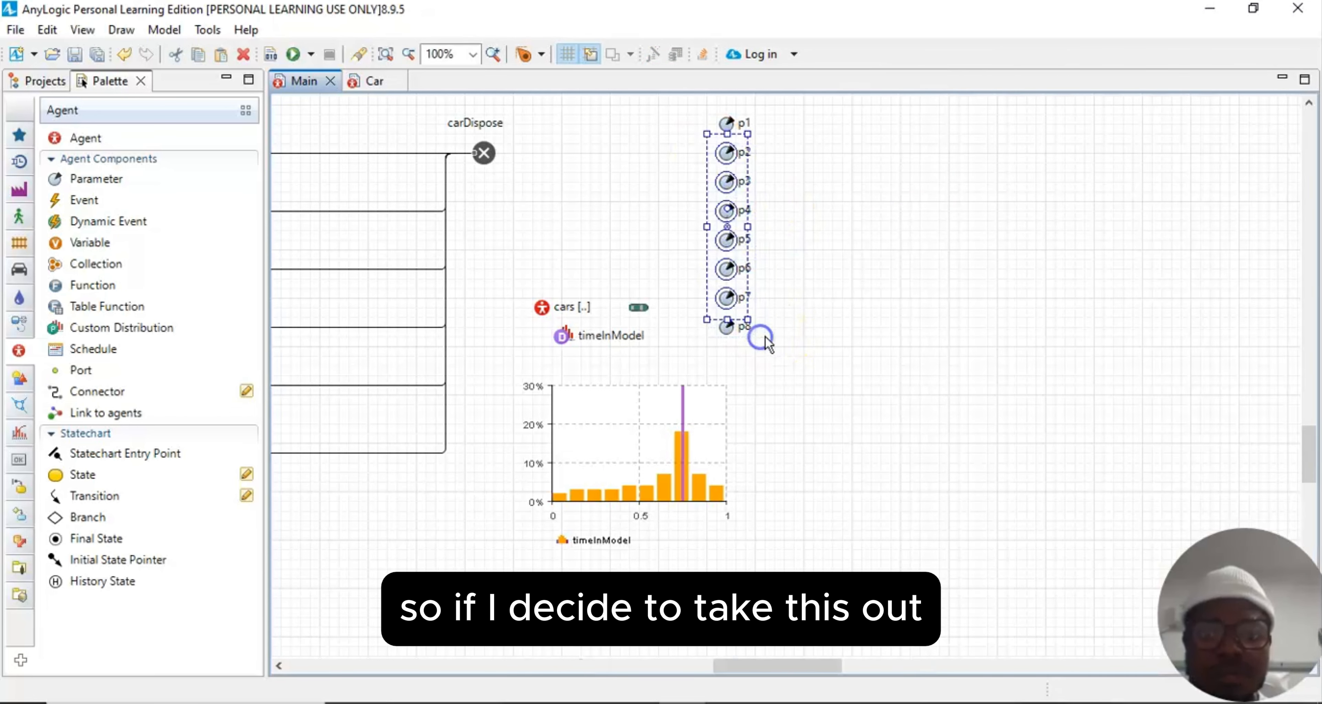
key(Delete)
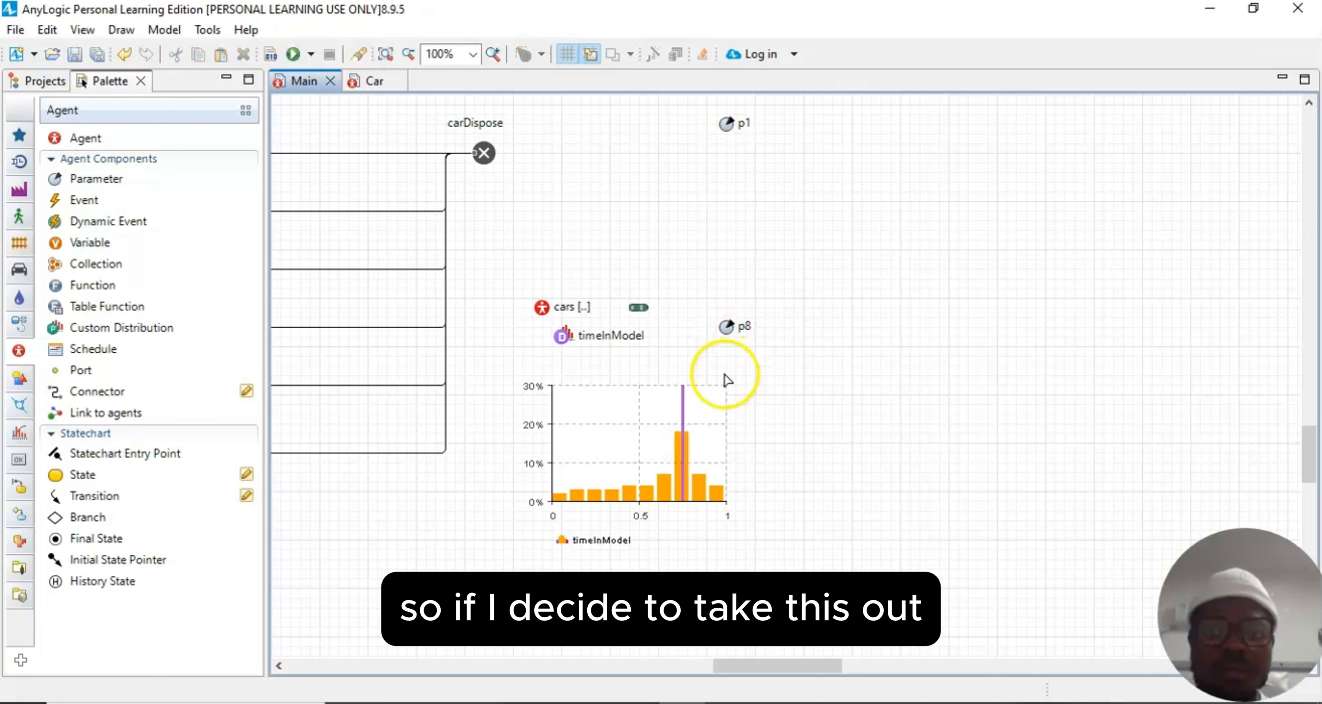
click(738, 328)
key(Delete)
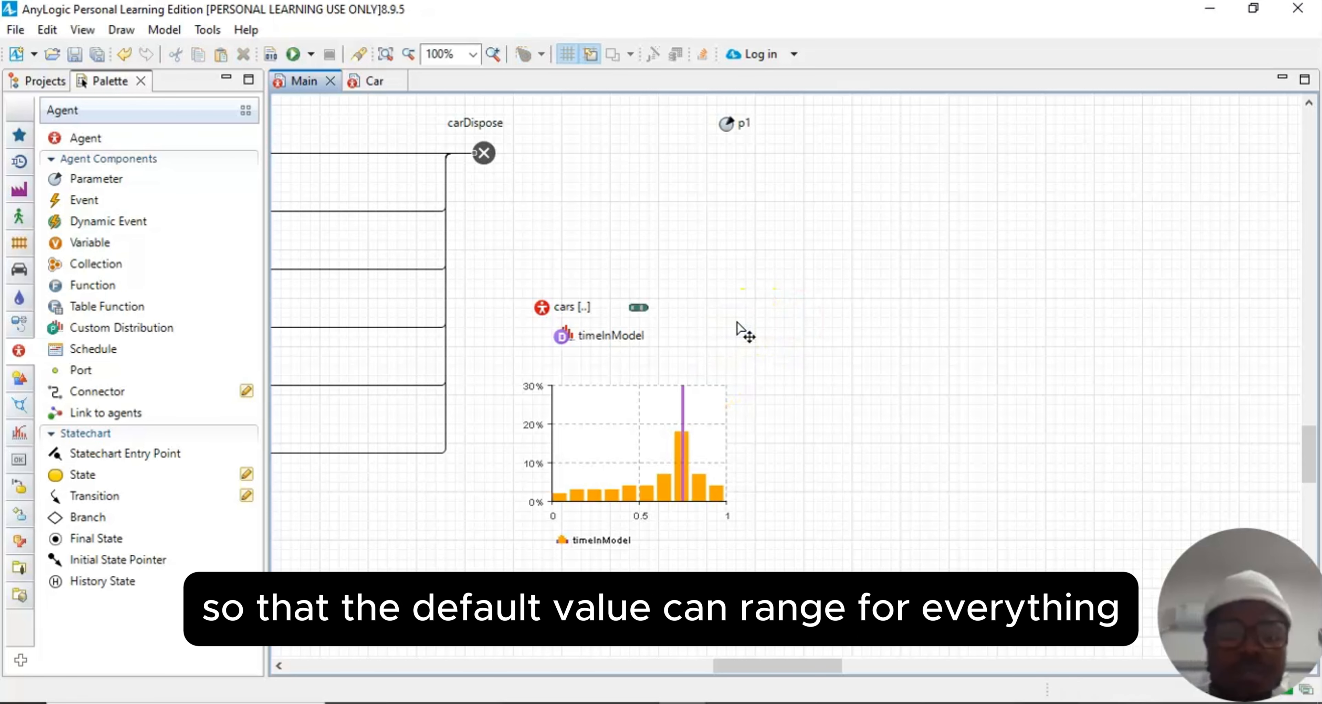
Step: Check the default value in the properties of parameter p1, and close them
click(726, 123)
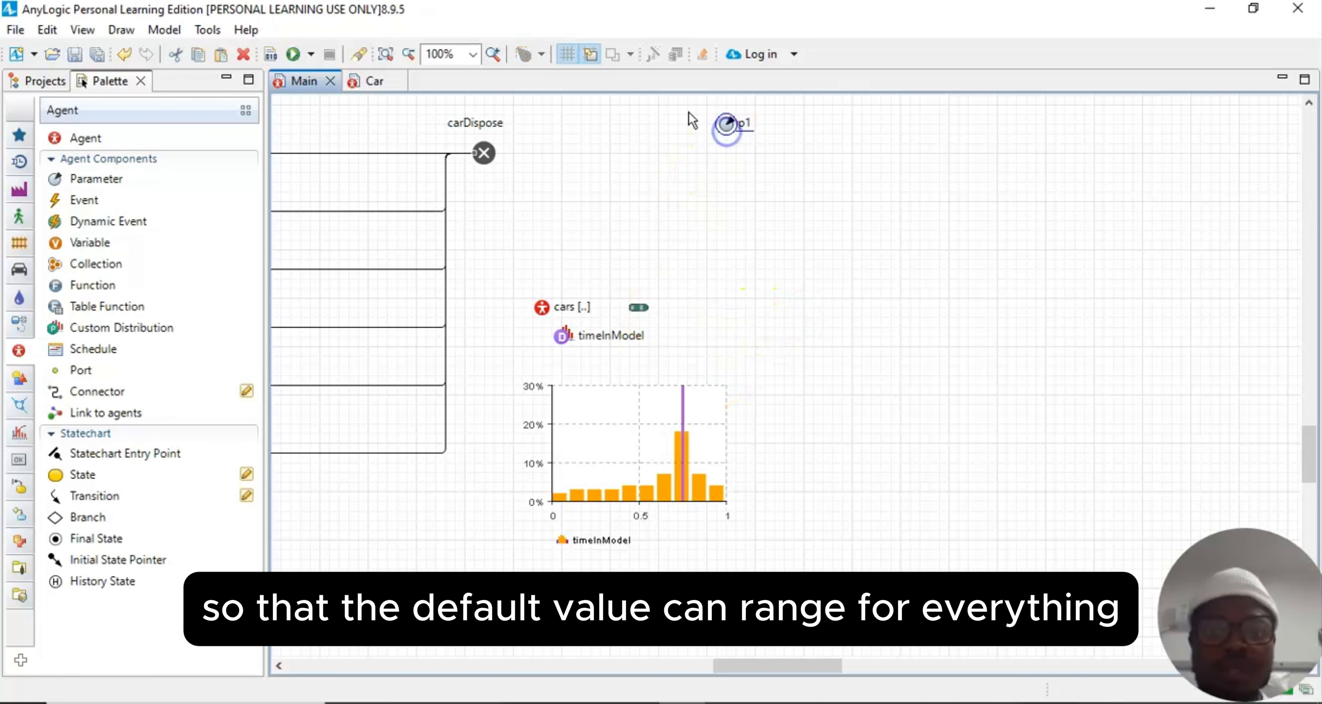
click(99, 29)
click(100, 67)
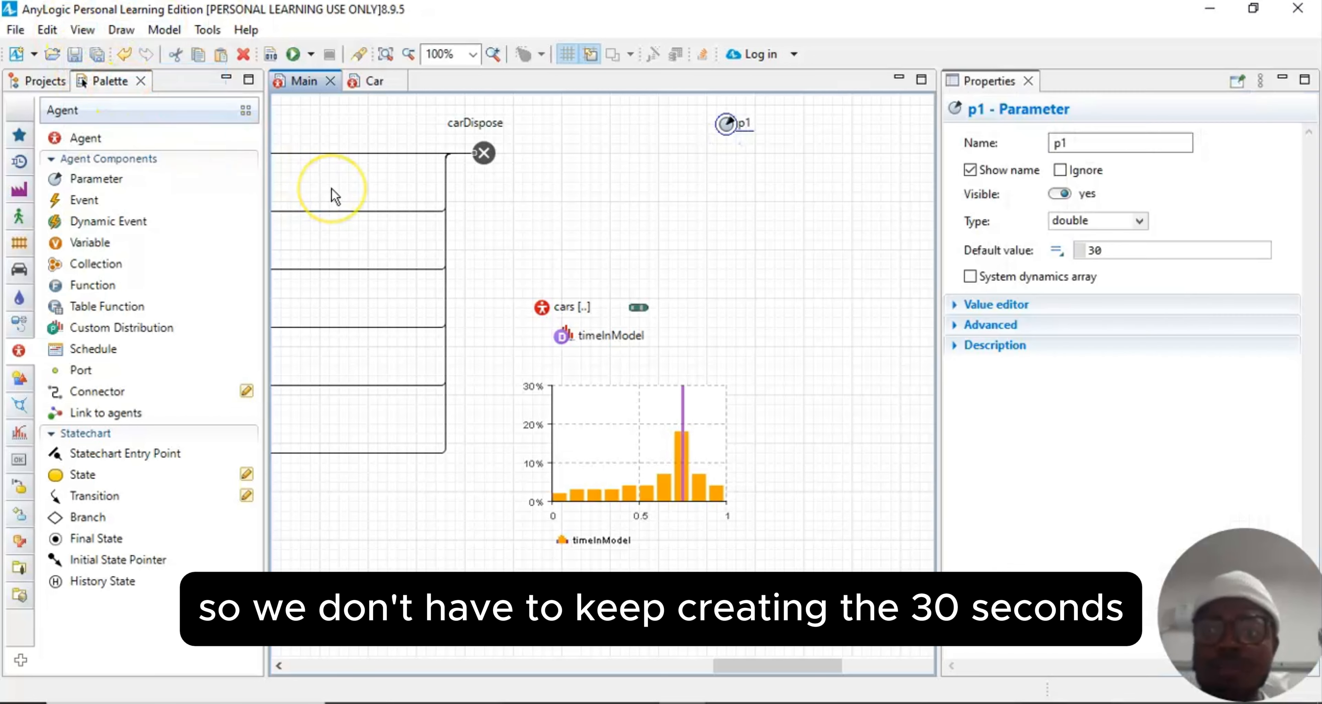
click(1030, 82)
Step: Copy parameter p1 and paste it seven times on Main to create p2 to p8
click(847, 162)
click(724, 127)
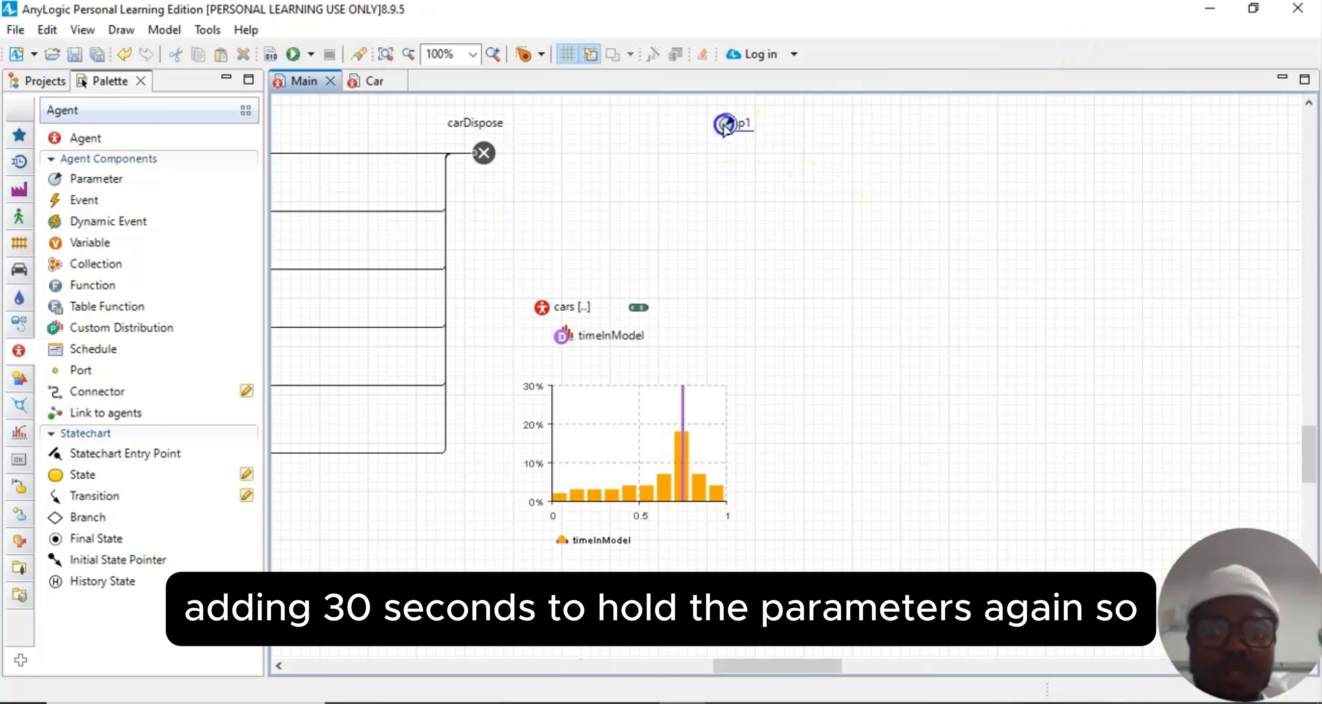
click(722, 168)
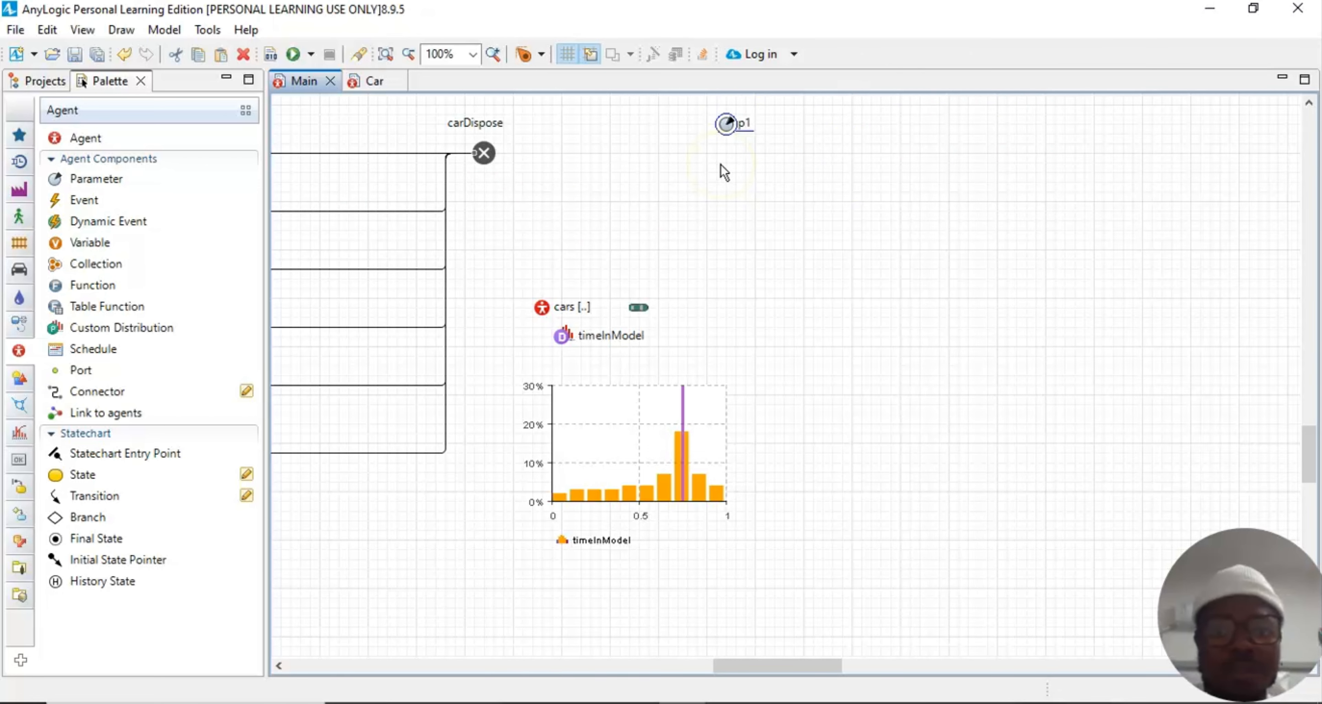
key(ctrl+c)
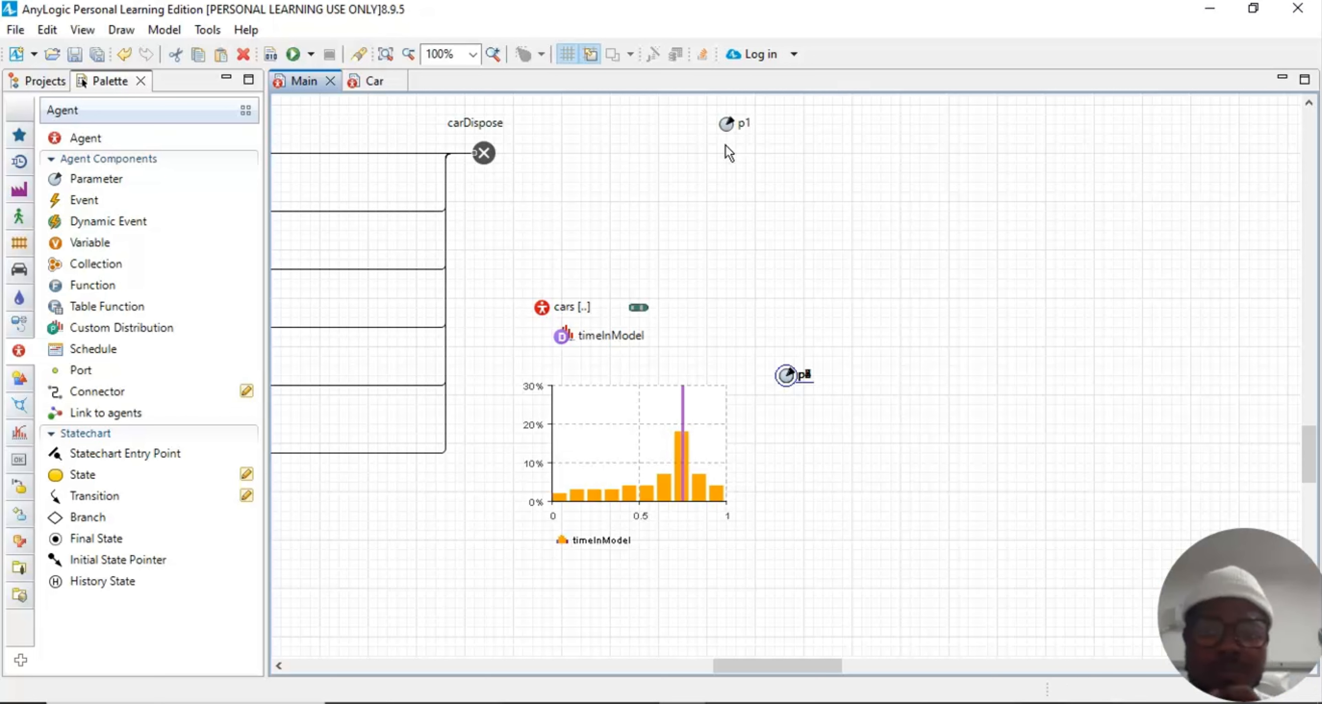
Step: Move the new parameter copies p2 to p8 into a vertical column below p1, in numerical order
click(781, 385)
drag(787, 376, 756, 331)
drag(785, 376, 731, 291)
click(785, 367)
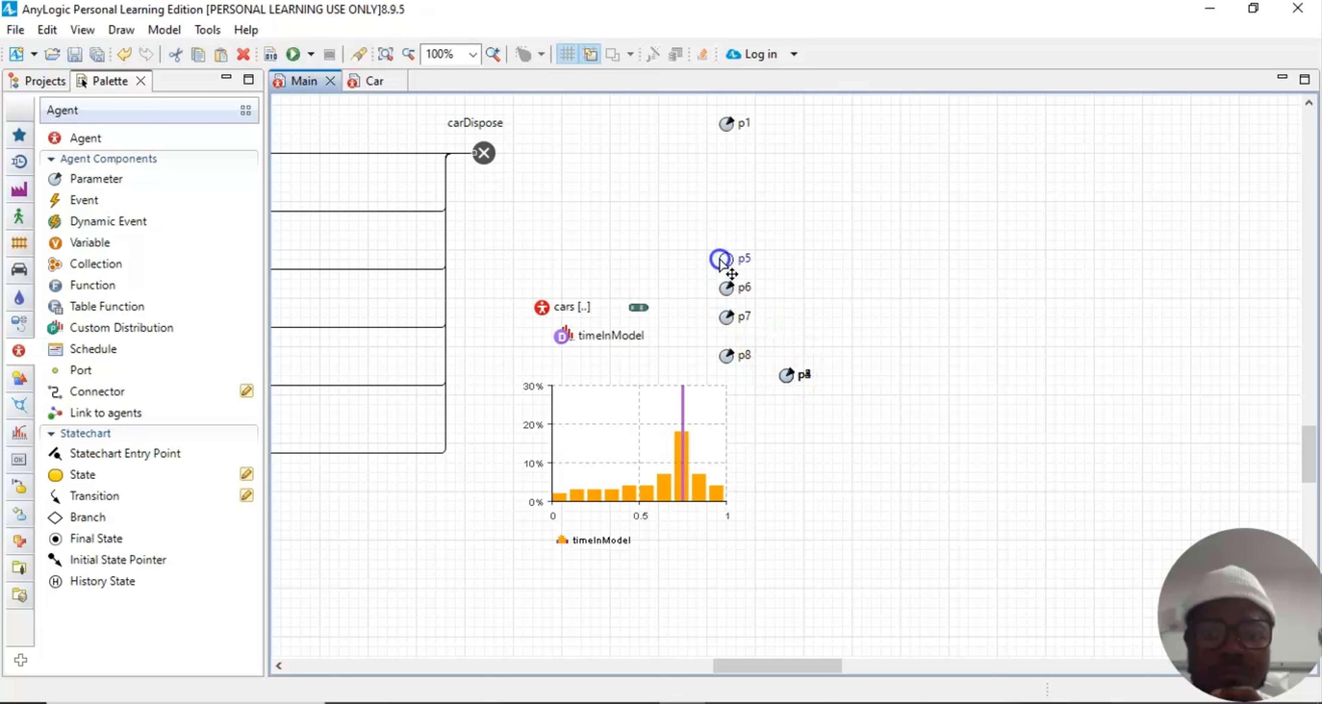
click(786, 374)
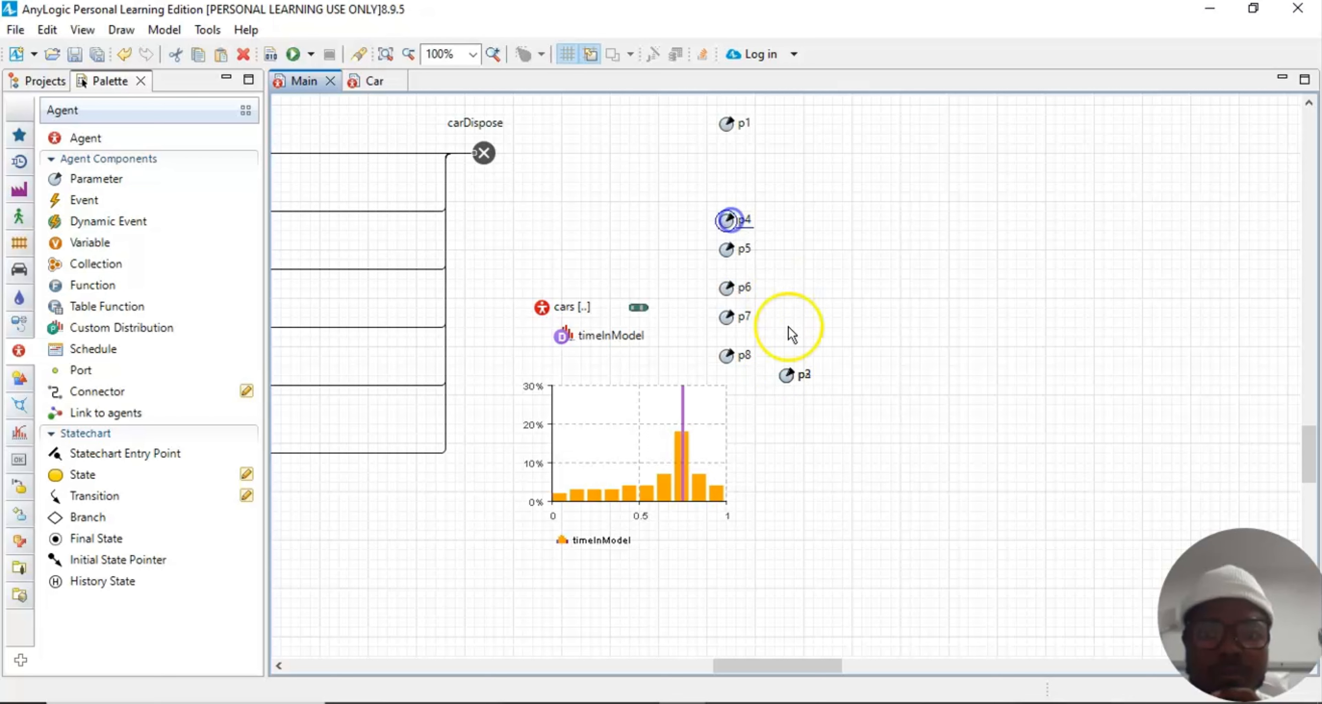
drag(789, 376, 744, 256)
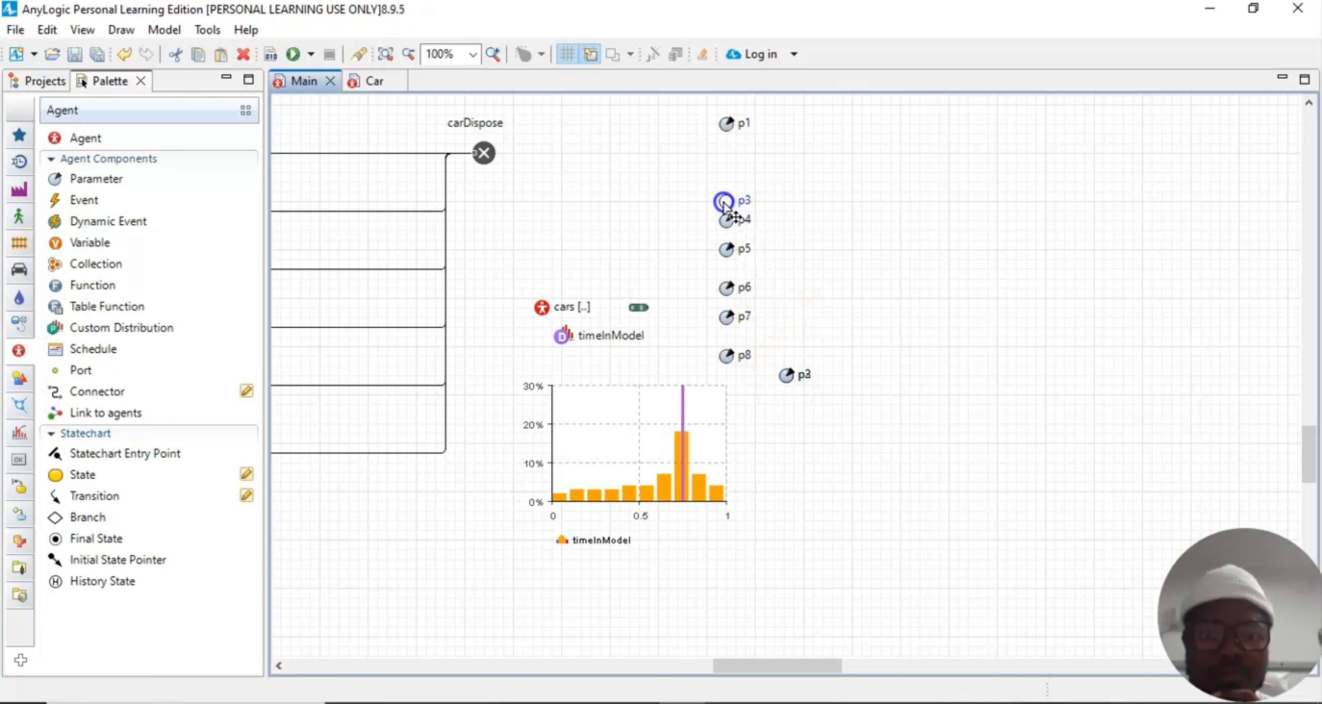
drag(779, 368, 721, 172)
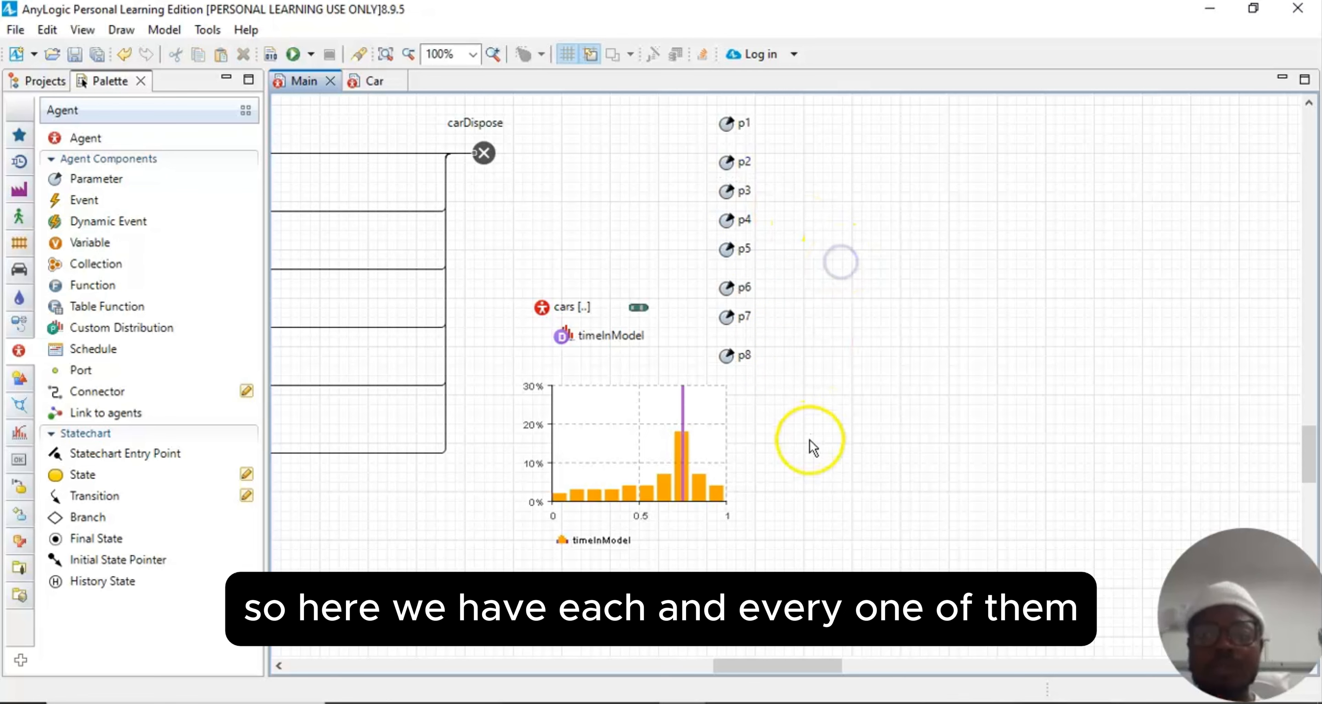
Step: Check the default value that parameter p6 took over from p1, and close its properties
scroll(831, 446, up, 3)
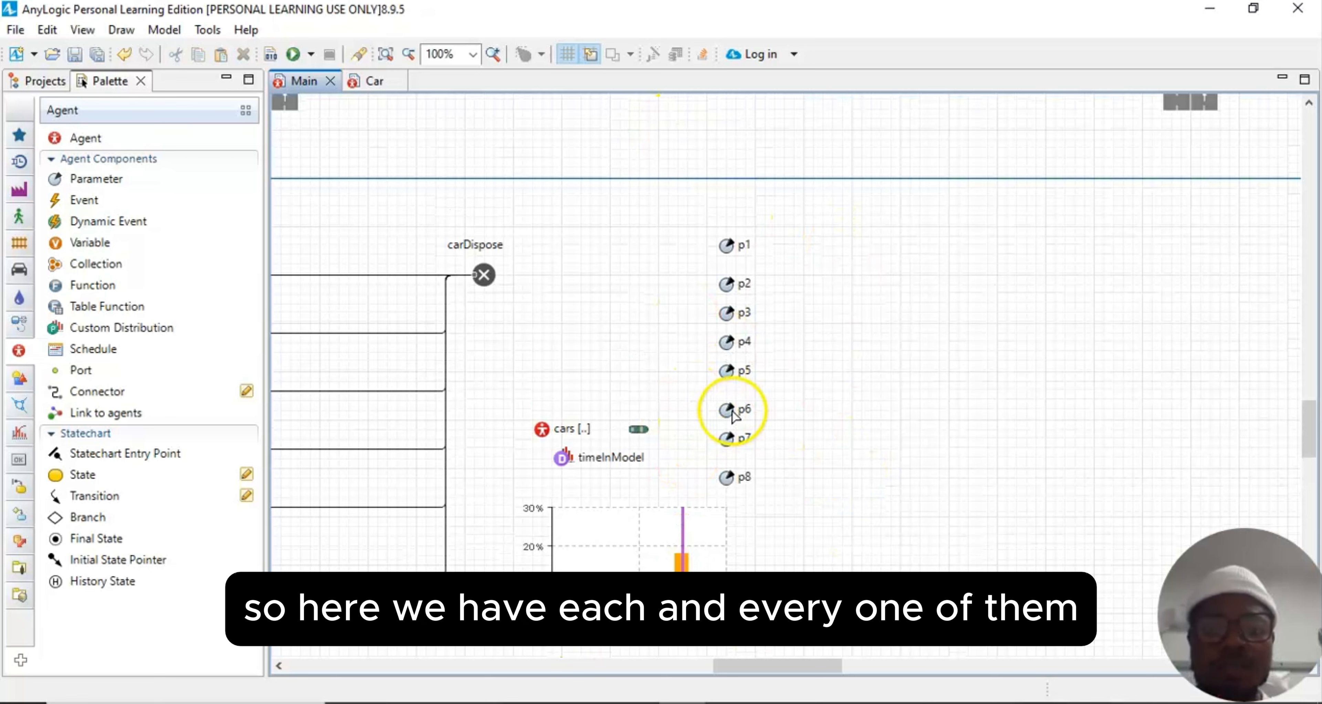
click(82, 29)
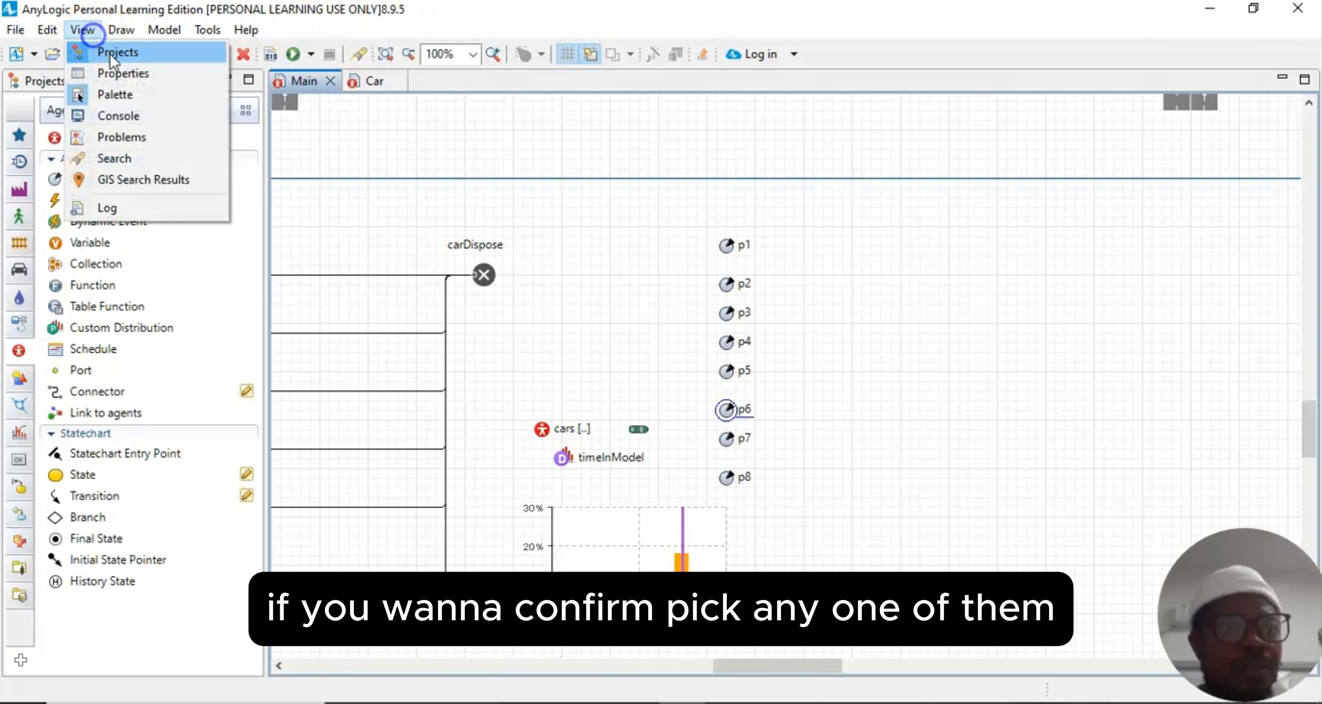
click(125, 69)
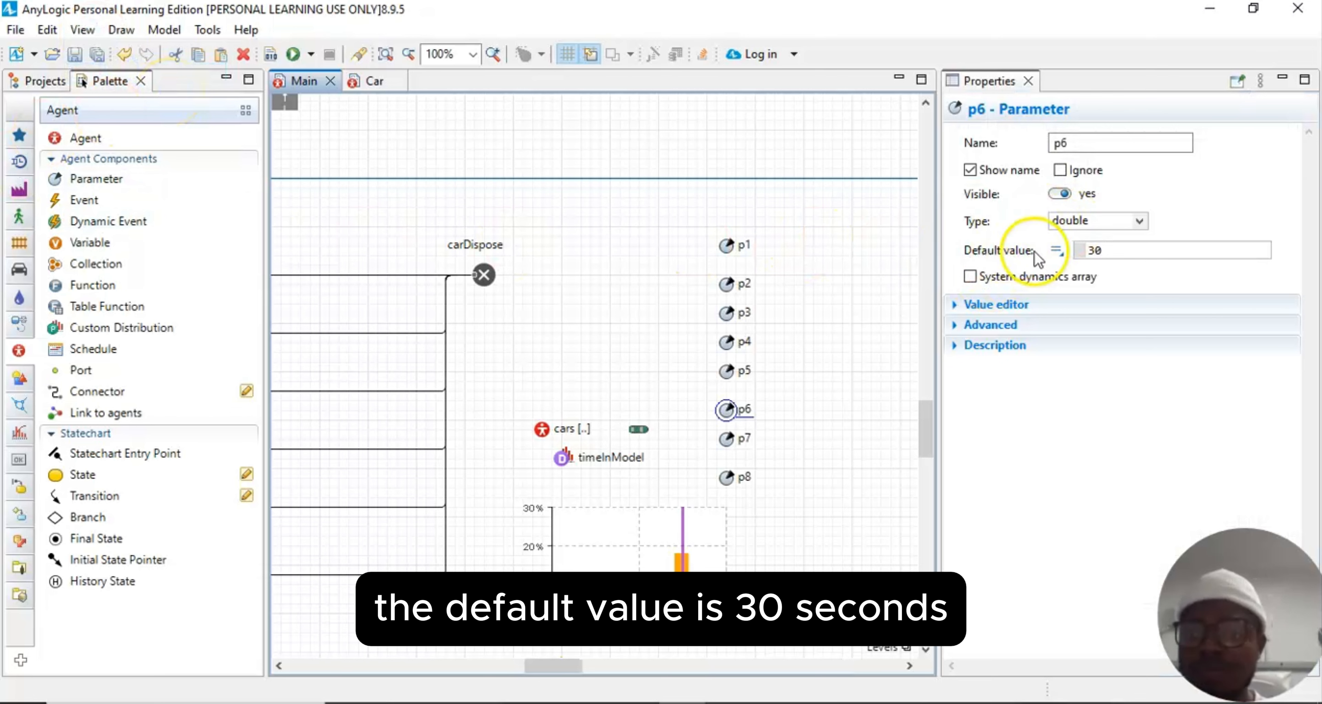
click(1027, 82)
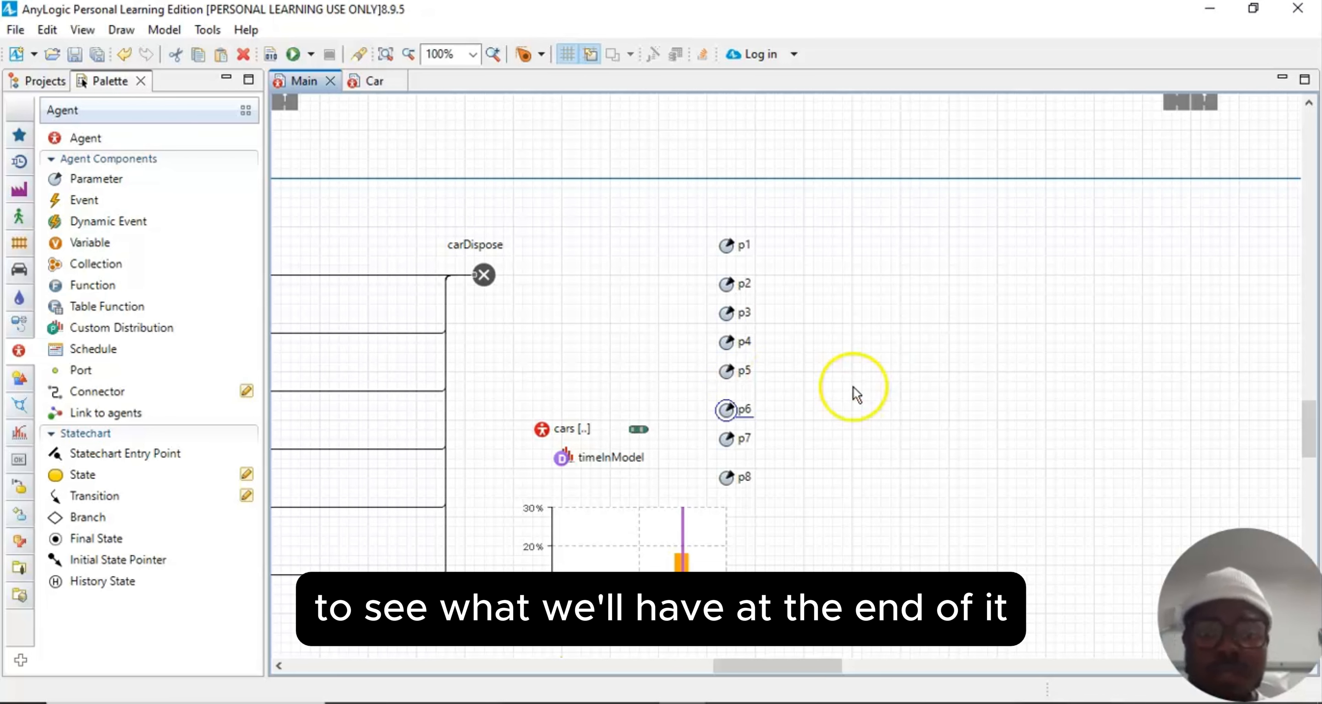
Step: Select trafficLight1 at the four-way intersection and display its properties
scroll(481, 393, up, 6)
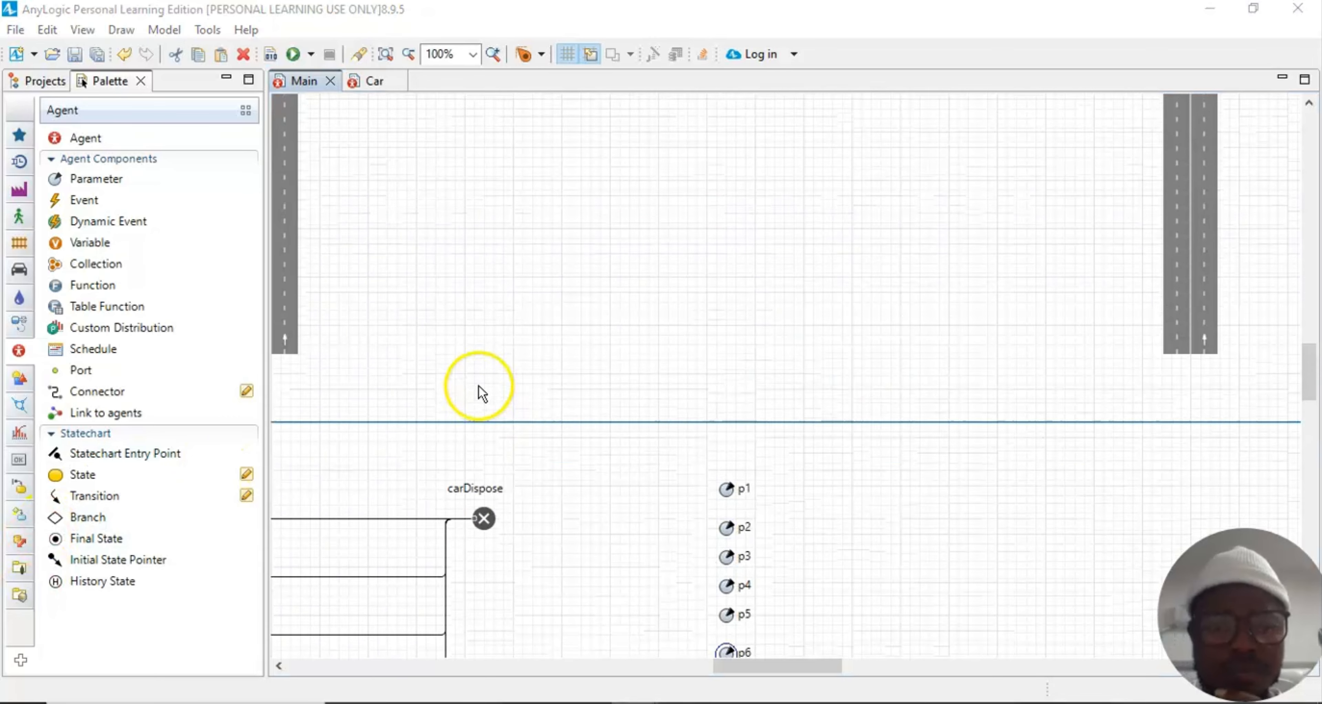
drag(782, 658, 679, 667)
scroll(540, 480, up, 2)
scroll(539, 480, up, 3)
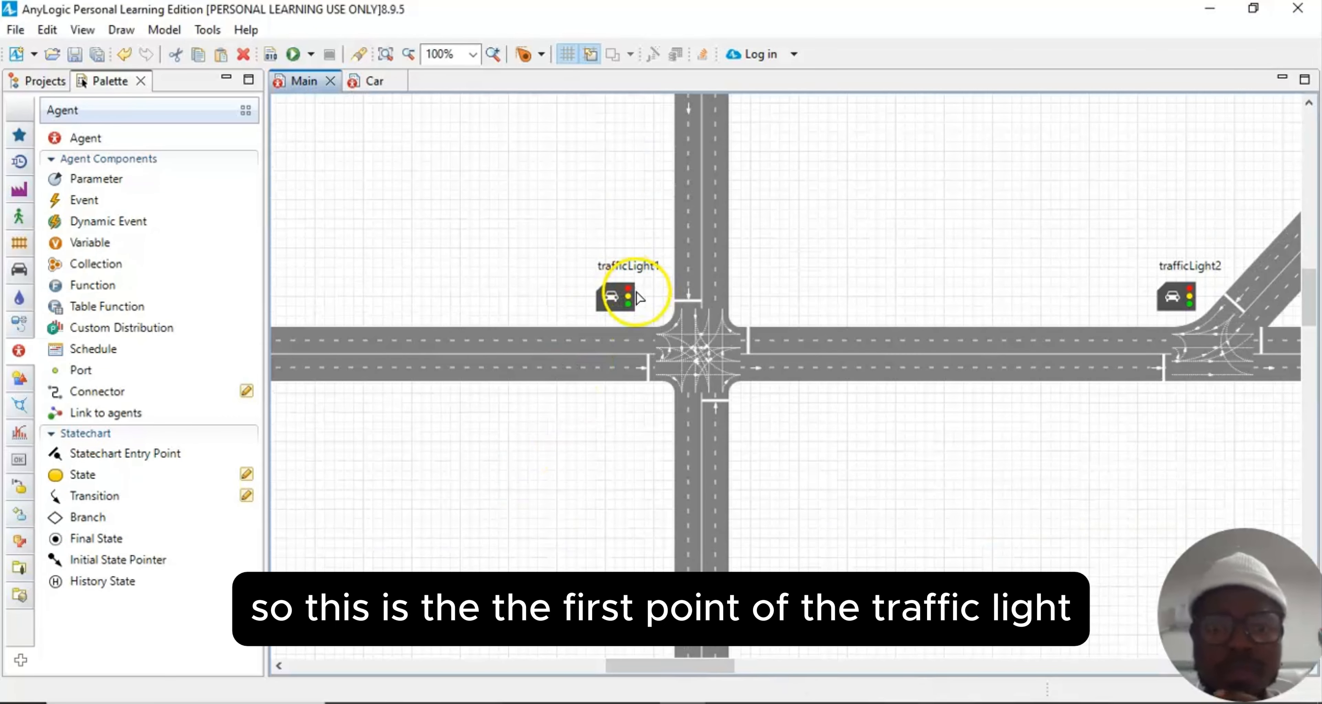
click(620, 307)
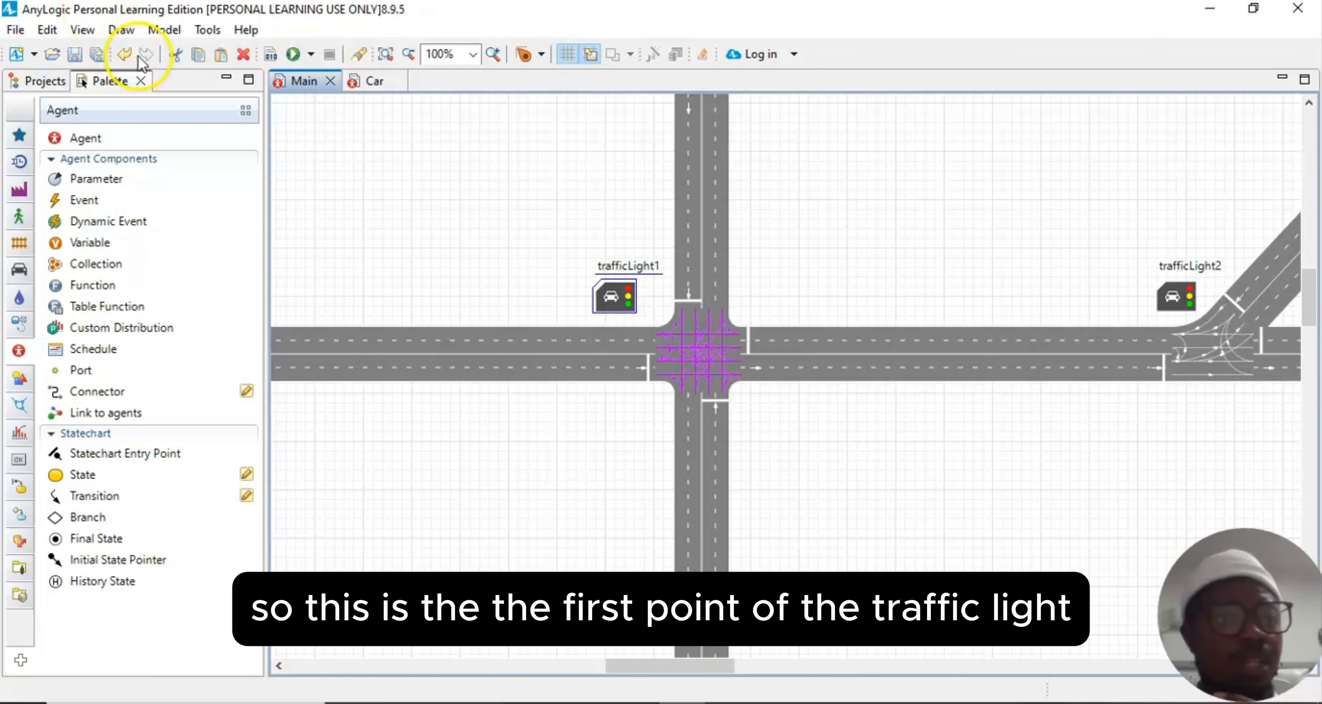
click(111, 34)
mouse_move(83, 27)
click(105, 75)
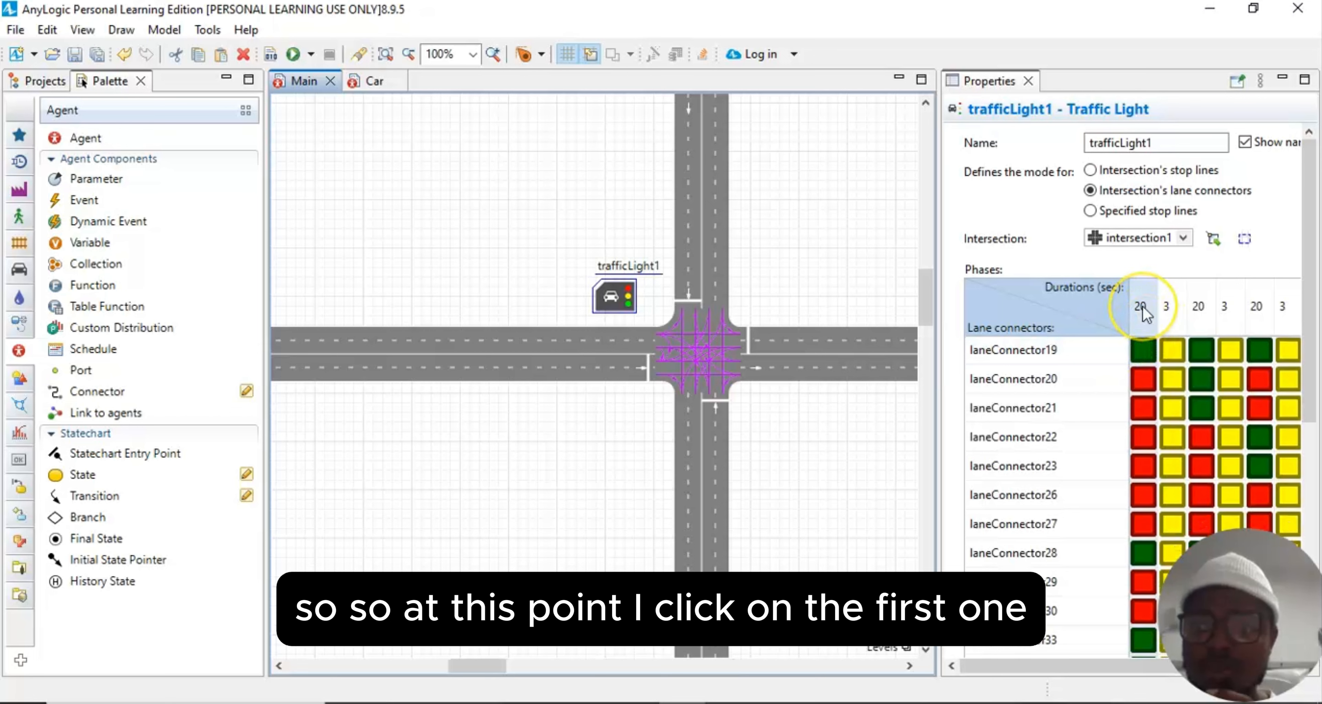
Step: Set the duration of trafficLight1's first phase to parameter p1 and of its third phase to parameter p2
click(1142, 308)
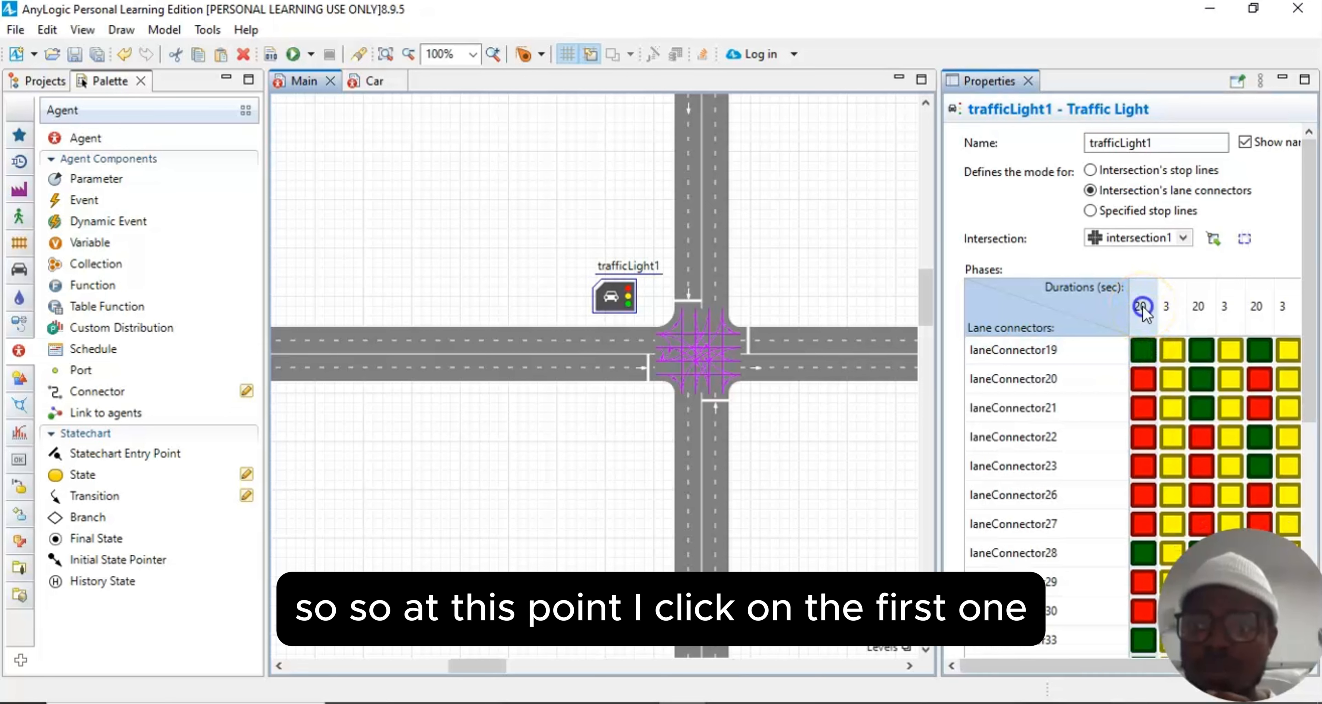
click(1141, 308)
click(1165, 307)
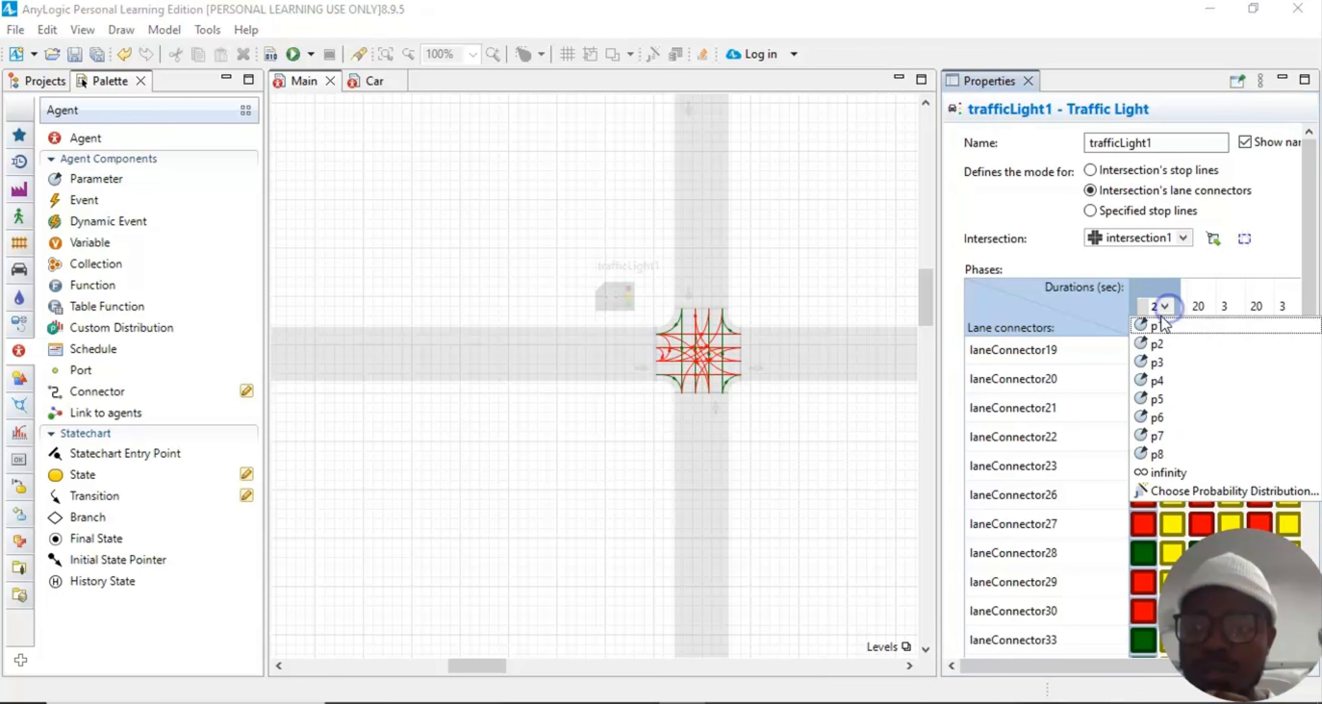
click(1157, 327)
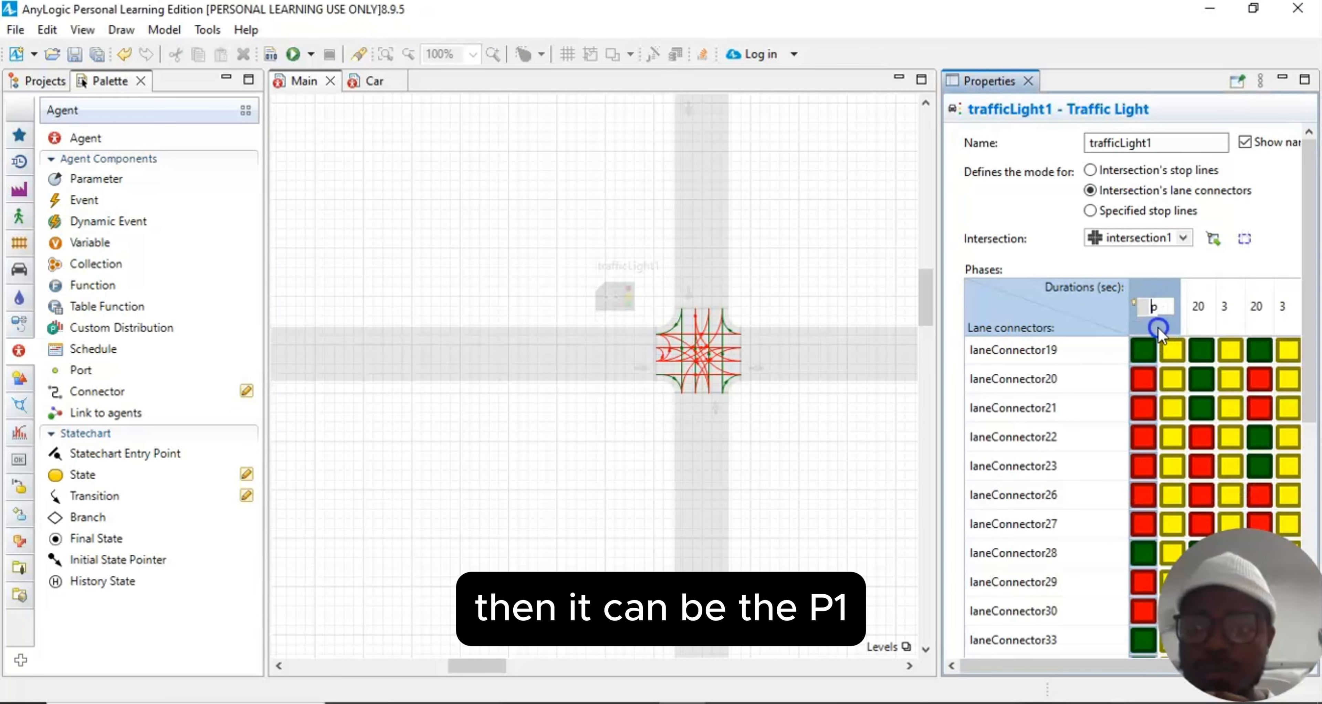
click(1197, 305)
click(1212, 308)
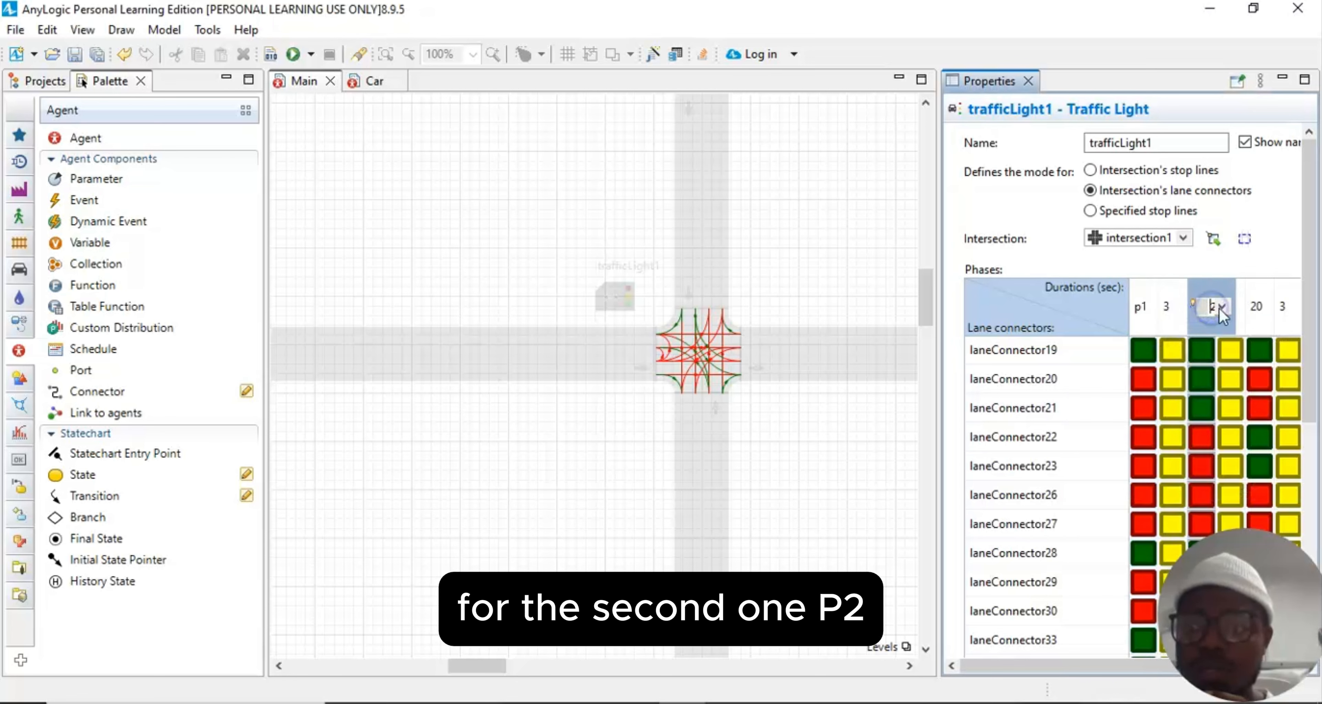
click(1220, 307)
click(1185, 339)
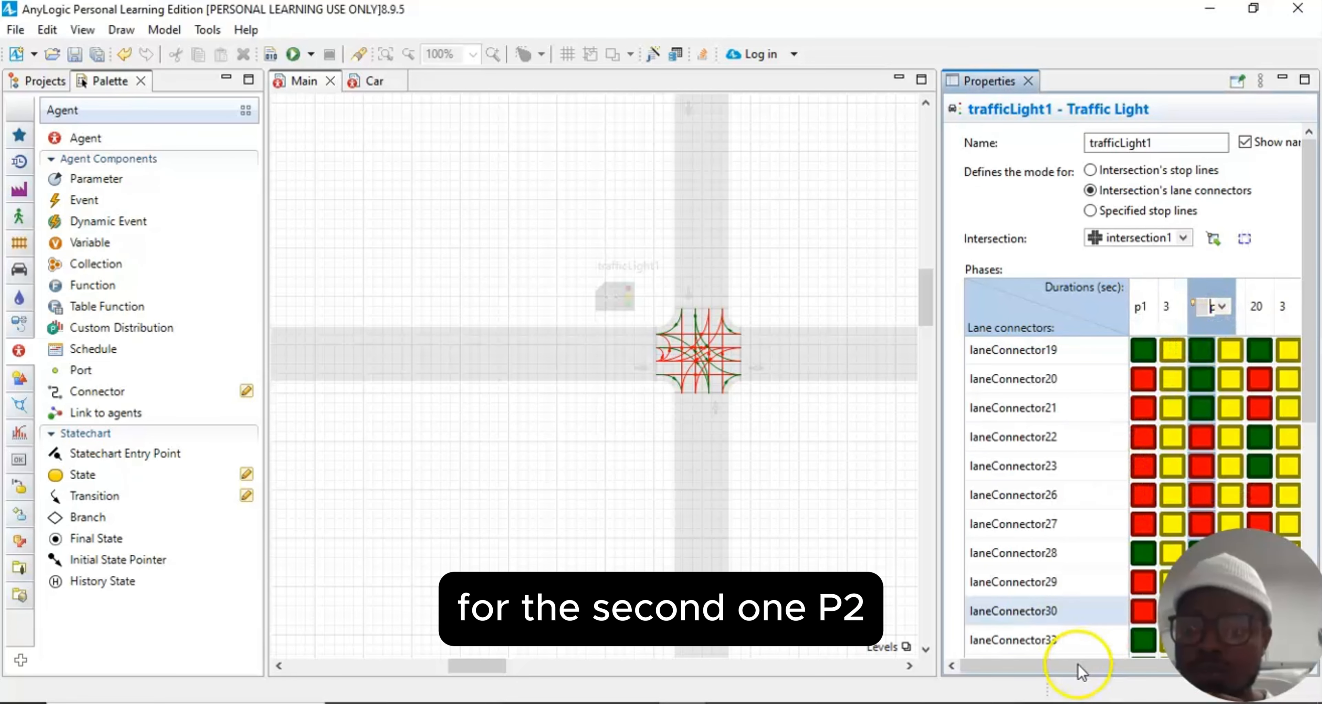
drag(1050, 666, 1104, 664)
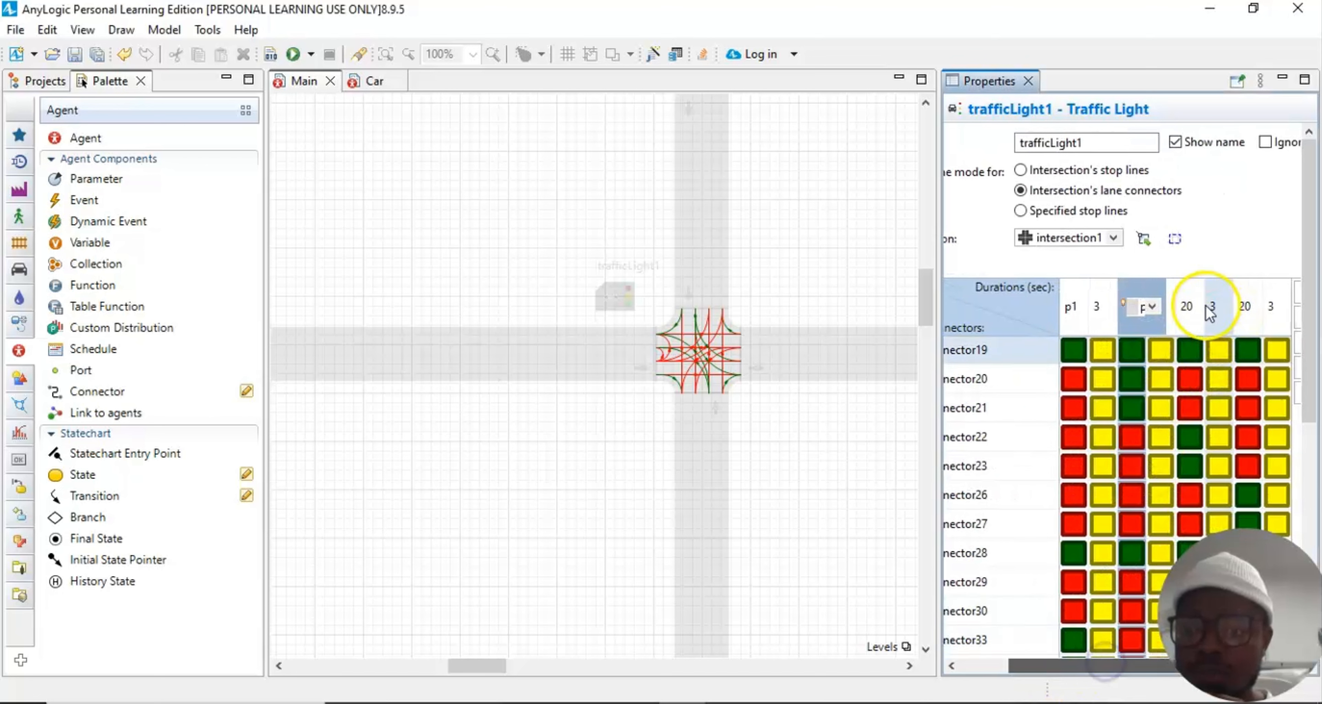
Step: Set the duration of trafficLight1's fifth phase to parameter p3 and of its seventh phase to parameter p4, and close its properties
click(1189, 308)
click(1195, 308)
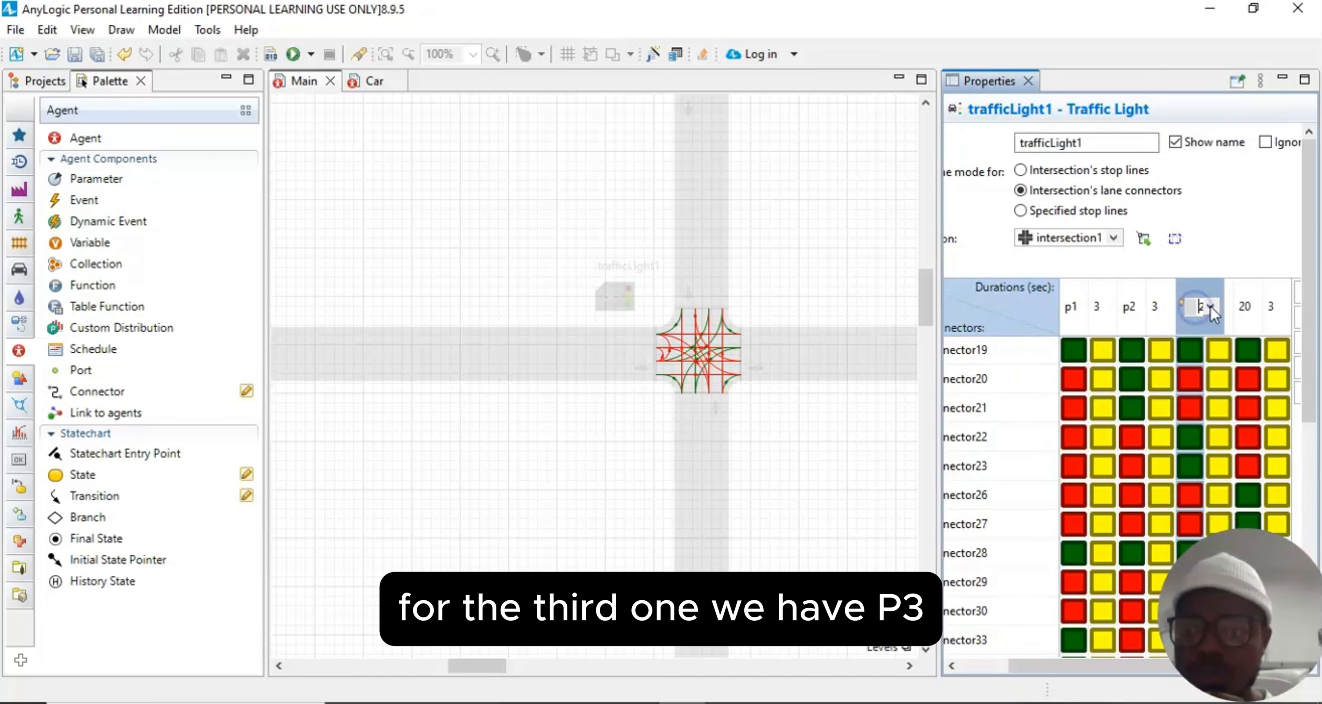
click(1210, 306)
click(1188, 354)
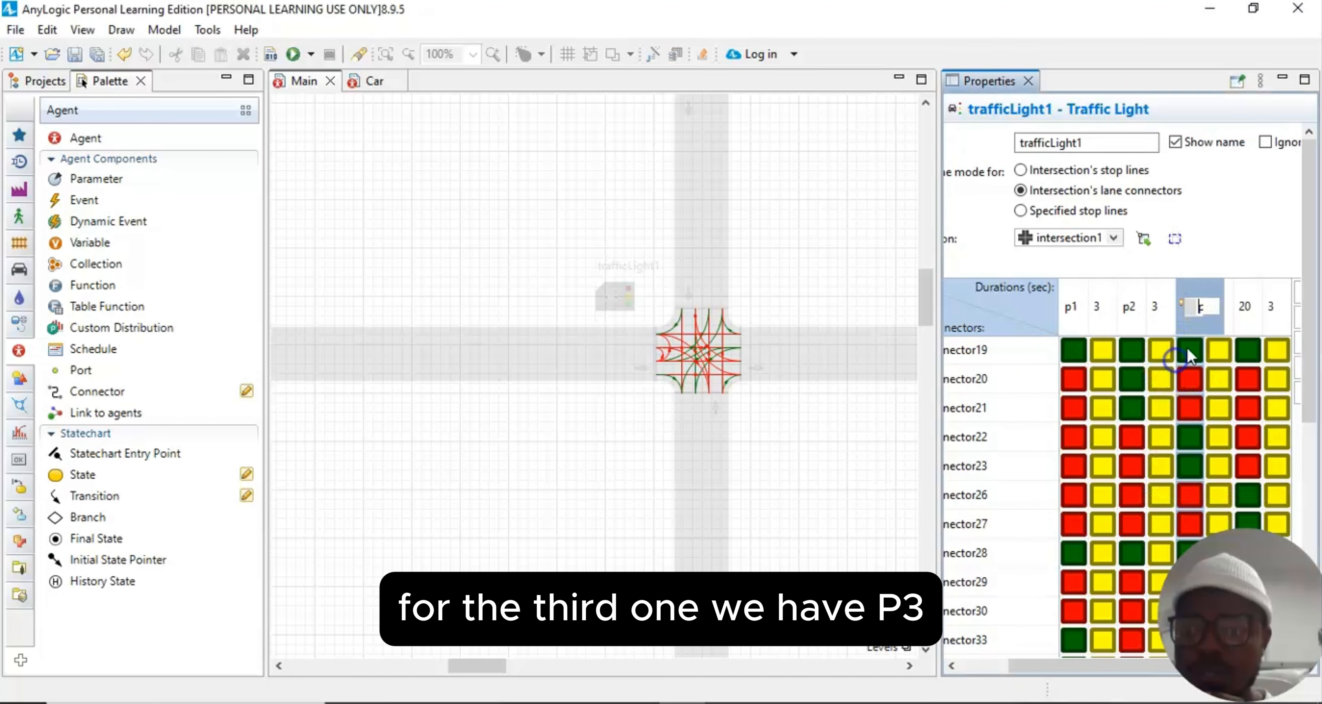
click(1248, 308)
click(1248, 308)
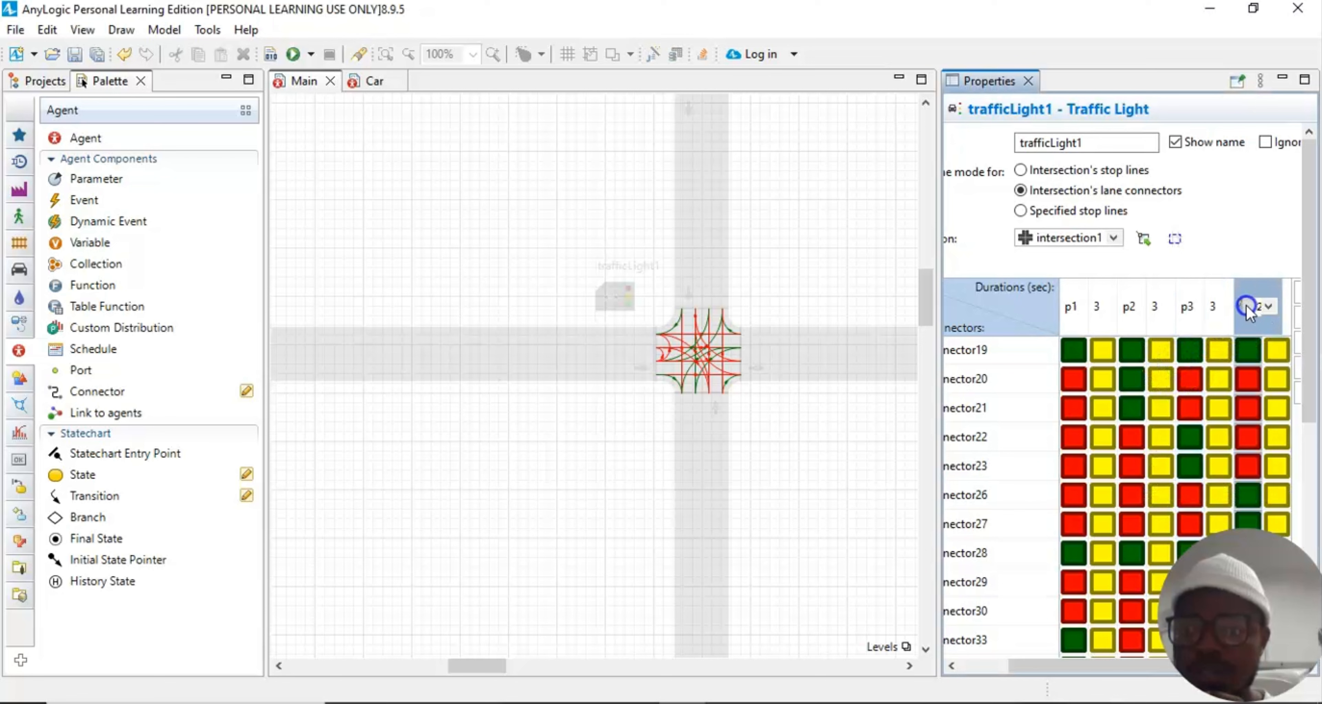
click(1267, 307)
click(1178, 380)
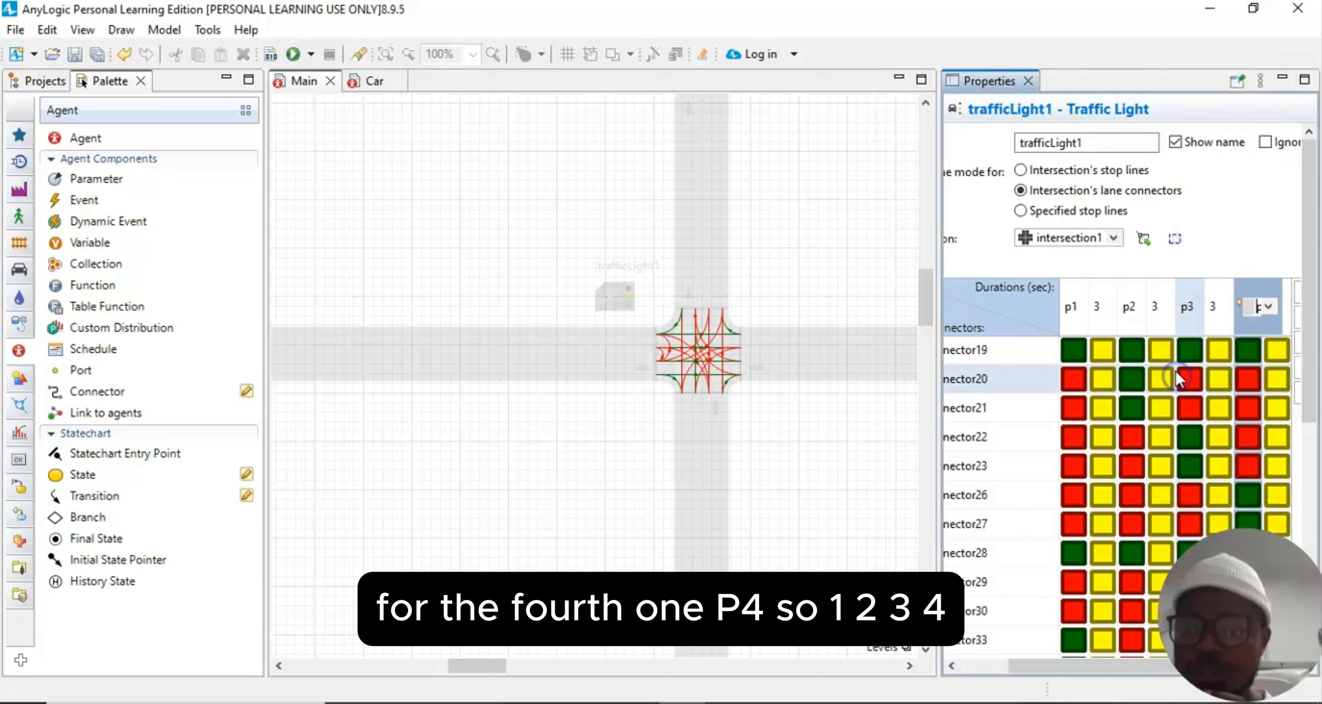
click(1269, 239)
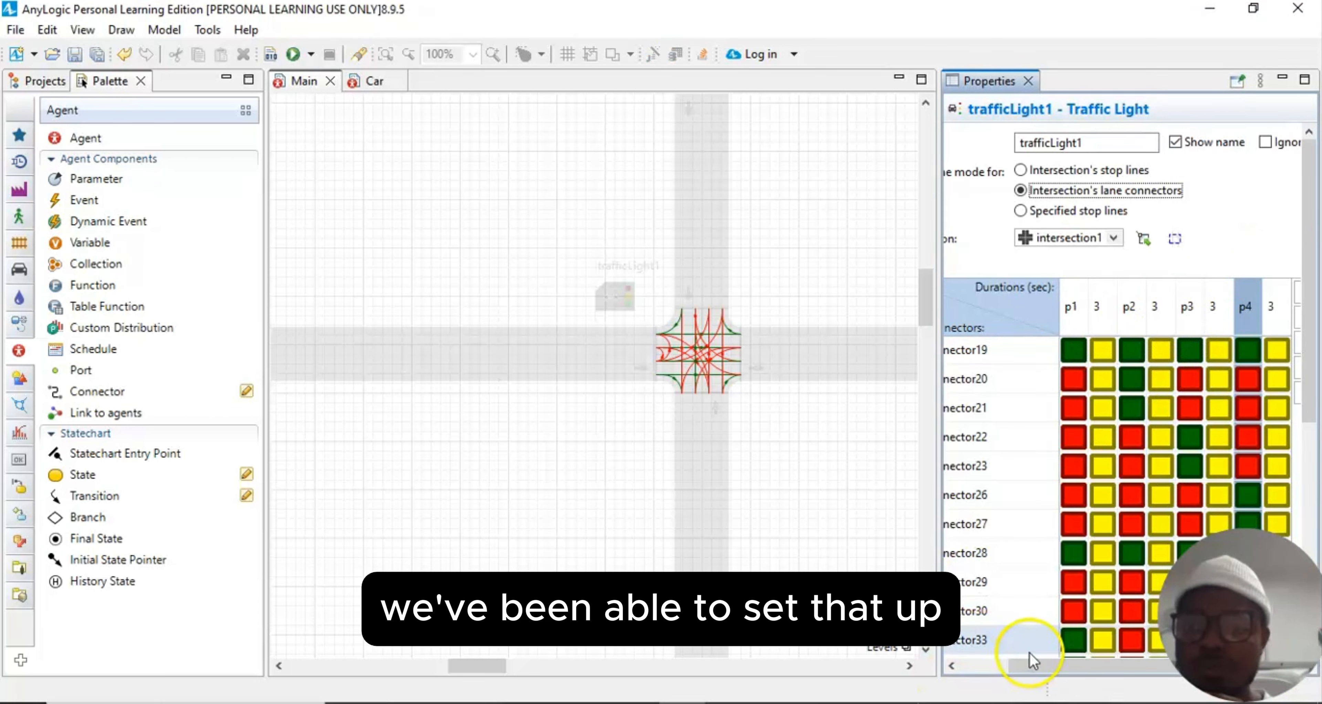
drag(1032, 661, 1002, 666)
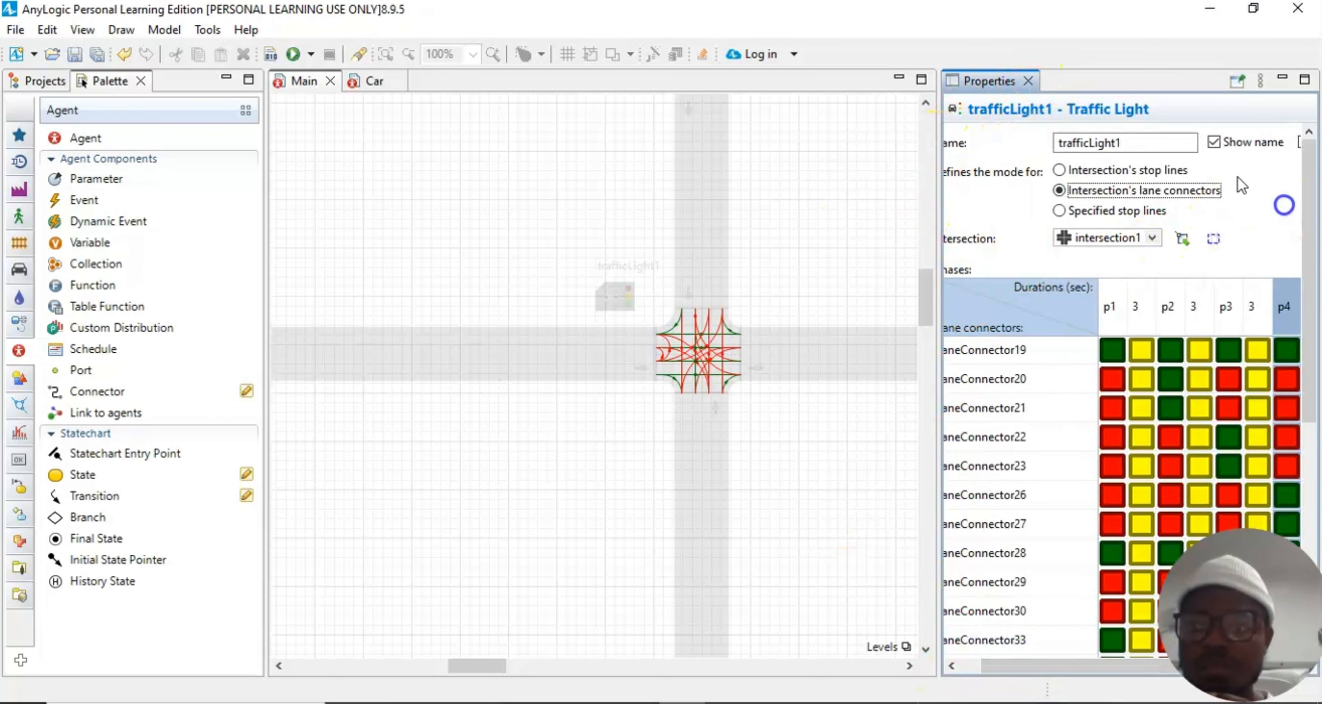
click(1028, 81)
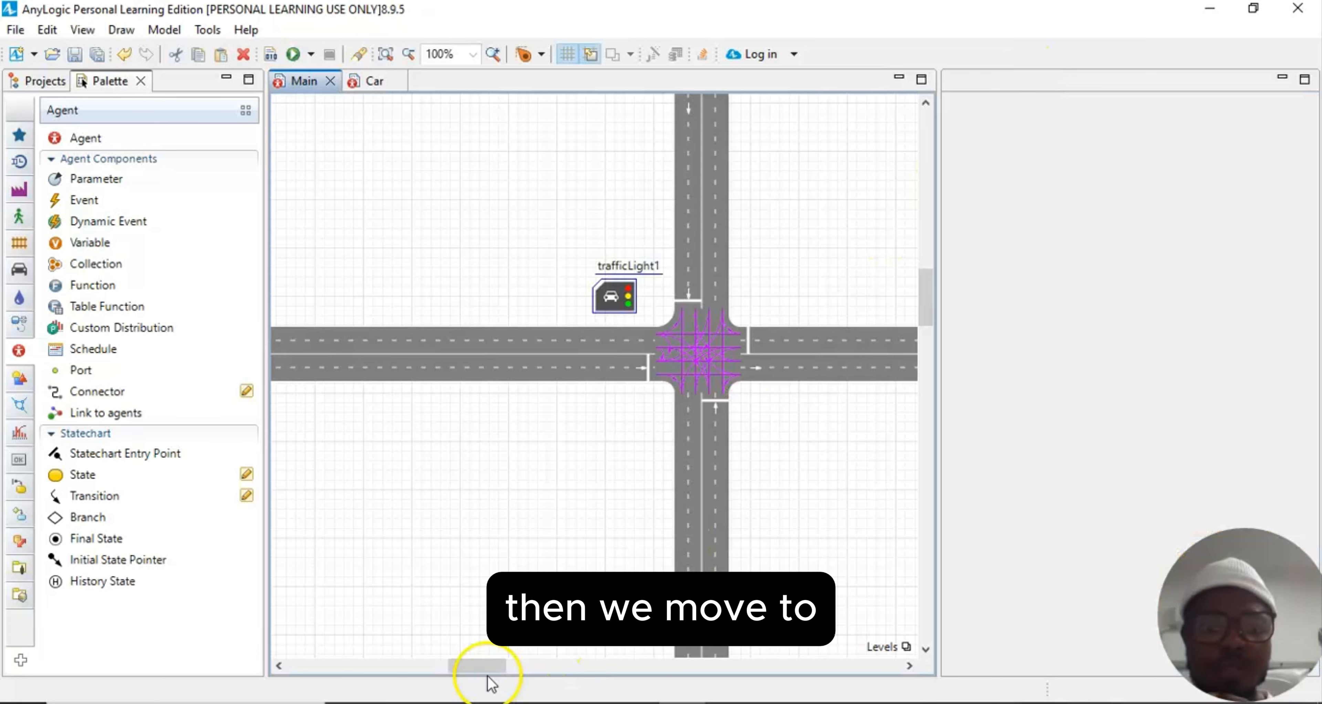
Step: Select trafficLight2 at the junction with the diagonal road and display its properties
drag(628, 667, 836, 666)
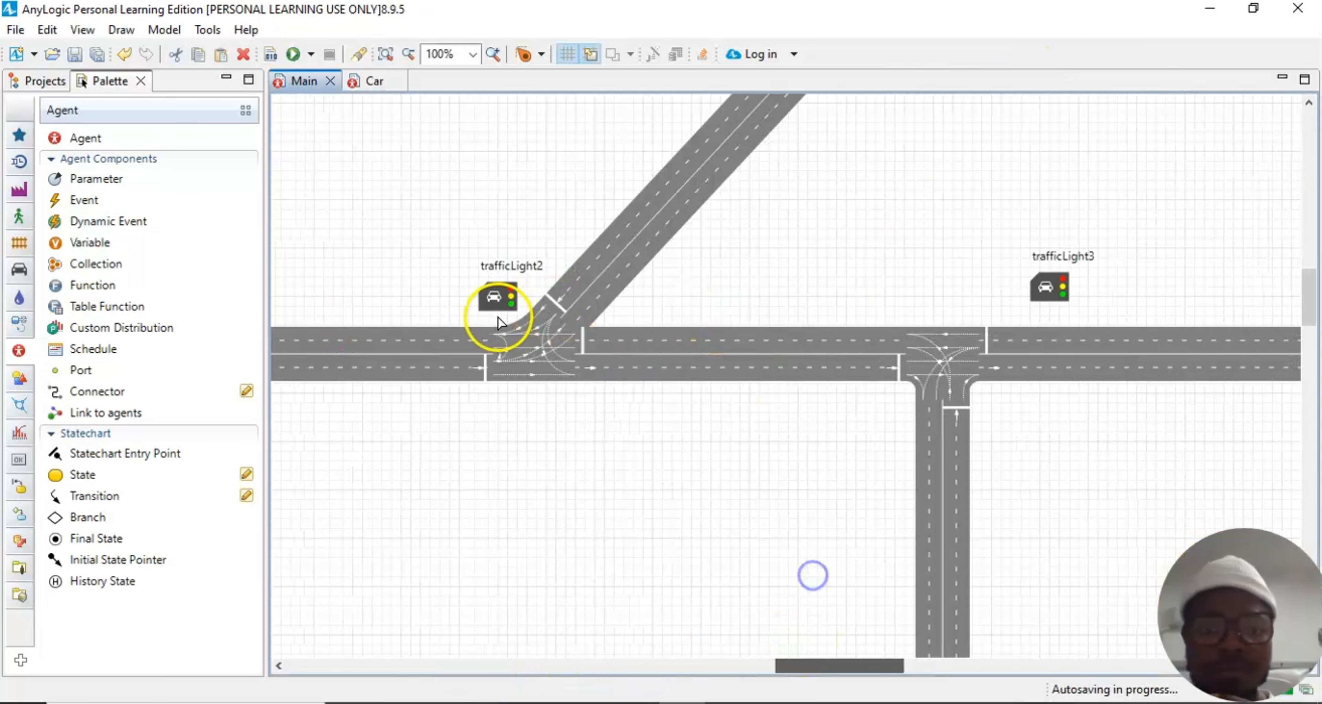
click(82, 29)
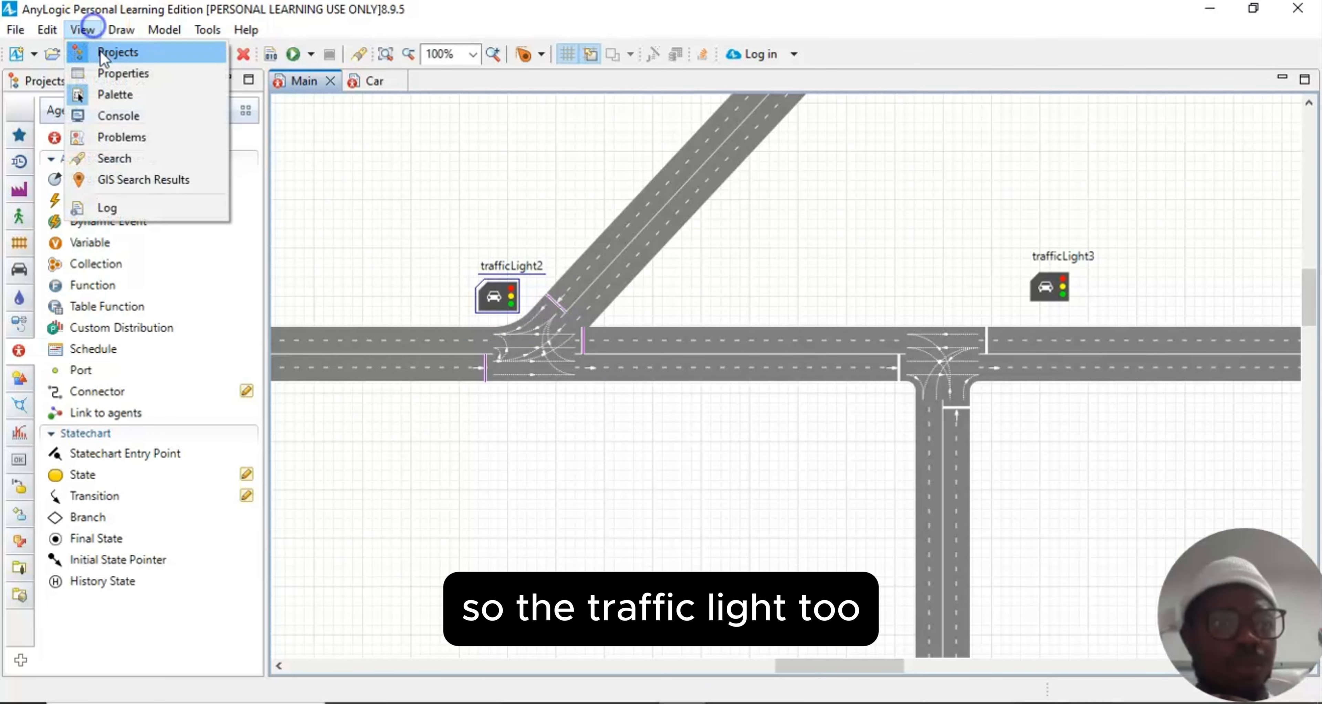
click(105, 75)
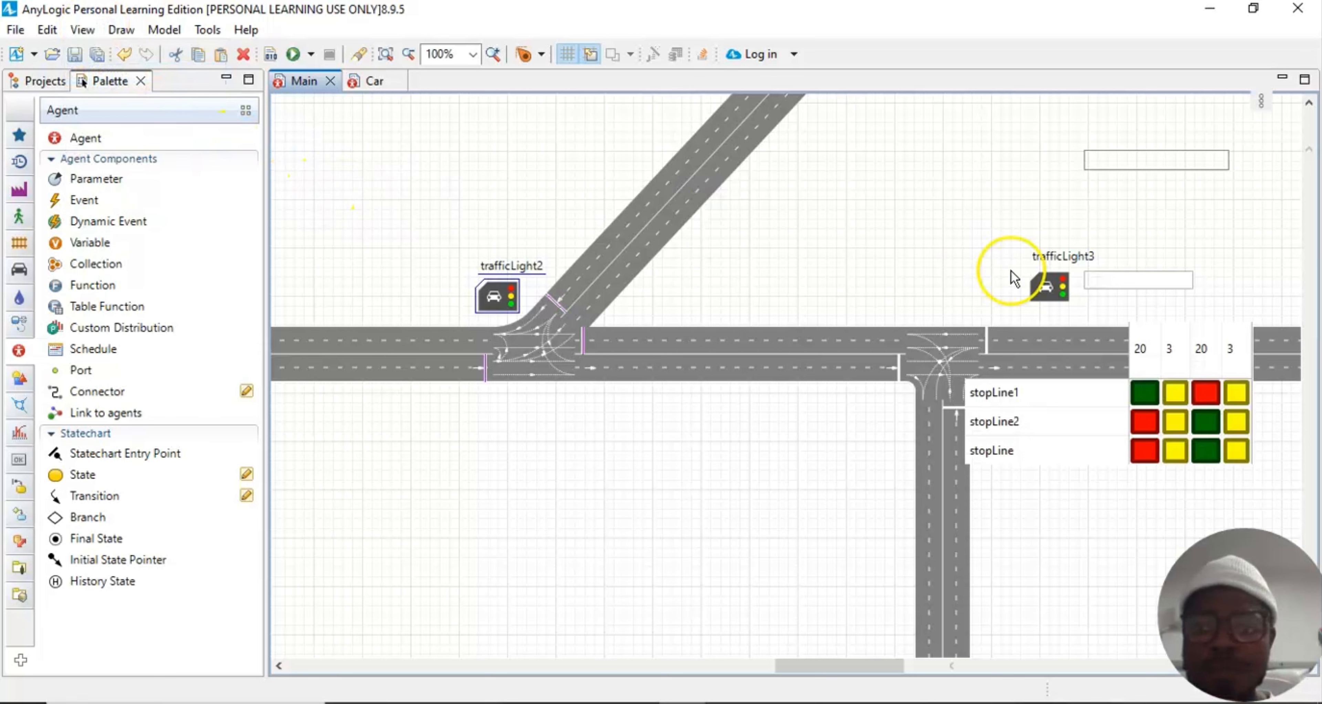
Step: Set the duration of trafficLight2's first phase to parameter p5 and of its third phase to parameter p6, and close its properties
click(1139, 332)
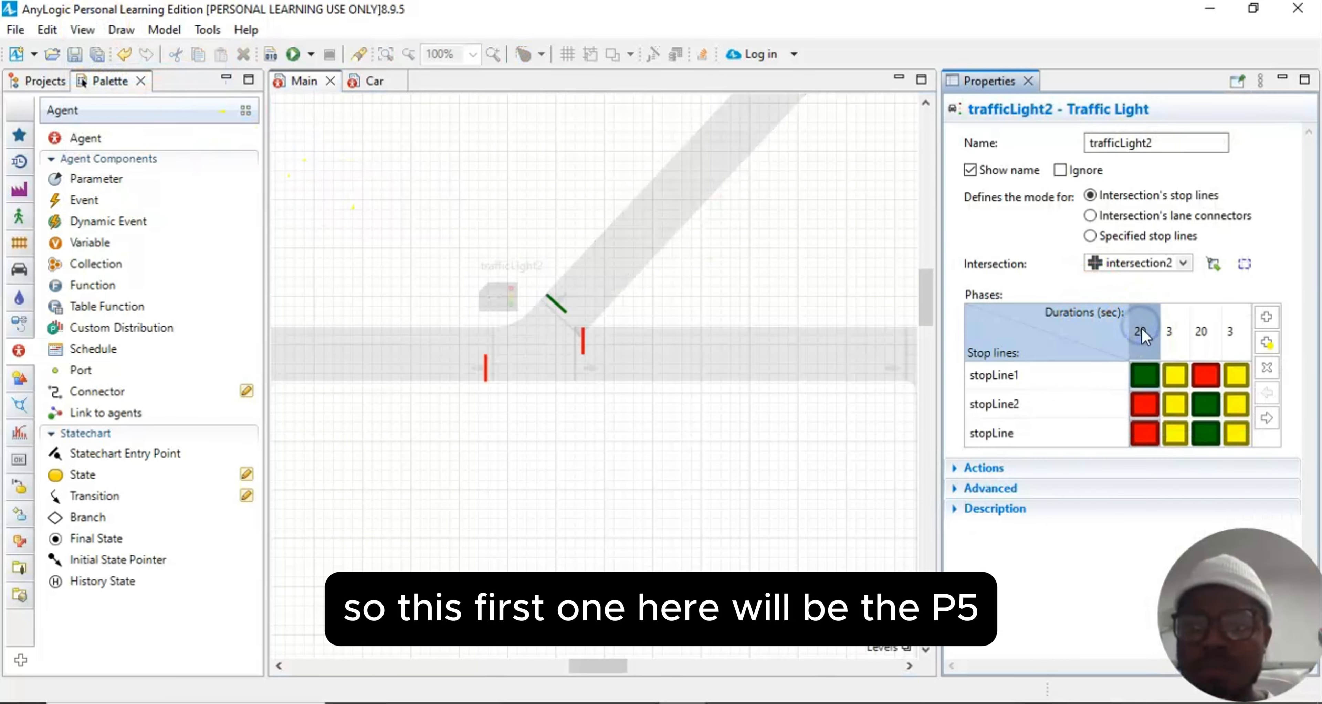
click(1142, 332)
click(1164, 332)
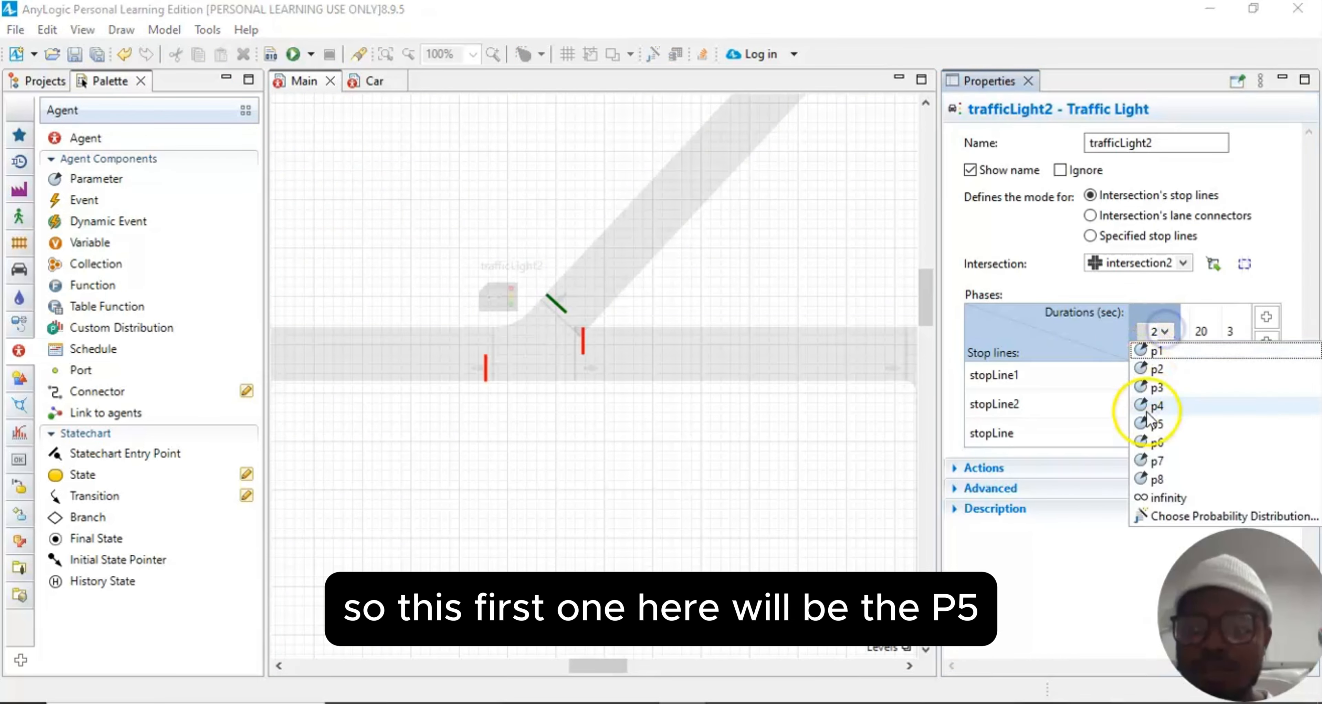
click(1148, 434)
click(1205, 339)
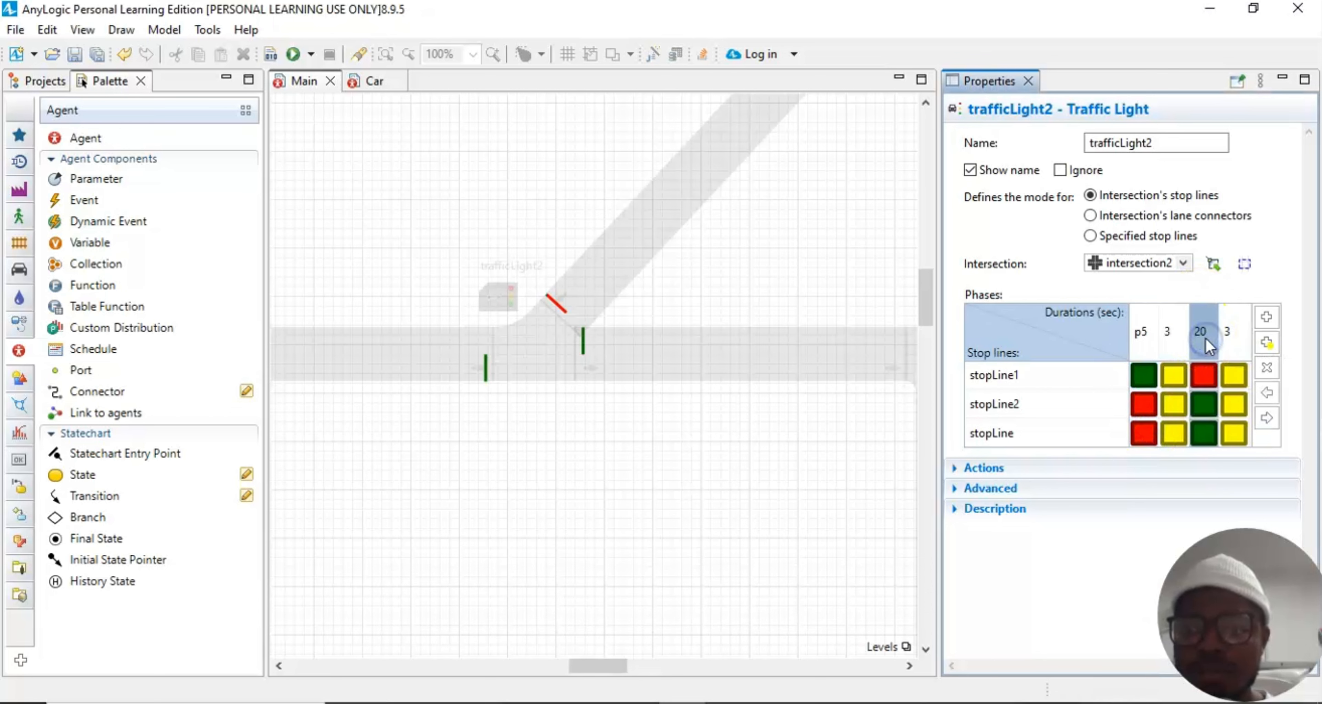
click(1205, 339)
click(1223, 334)
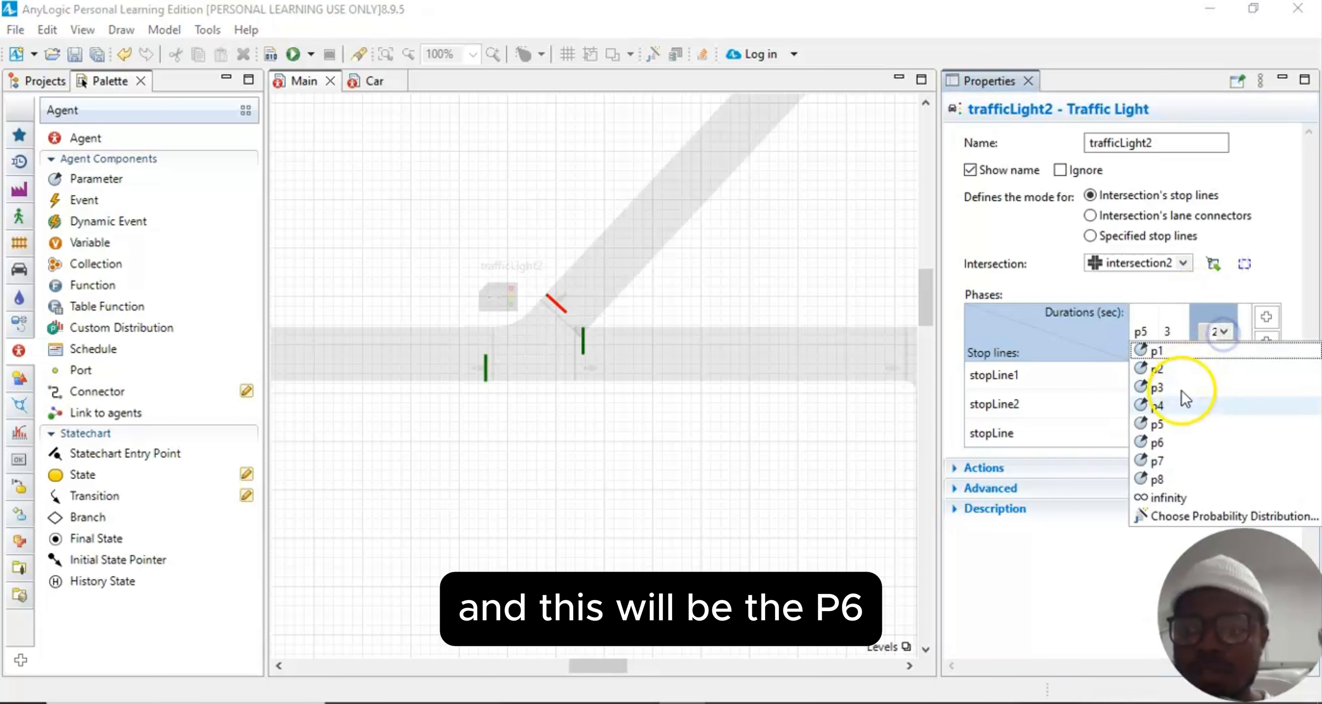
click(1163, 438)
click(1270, 230)
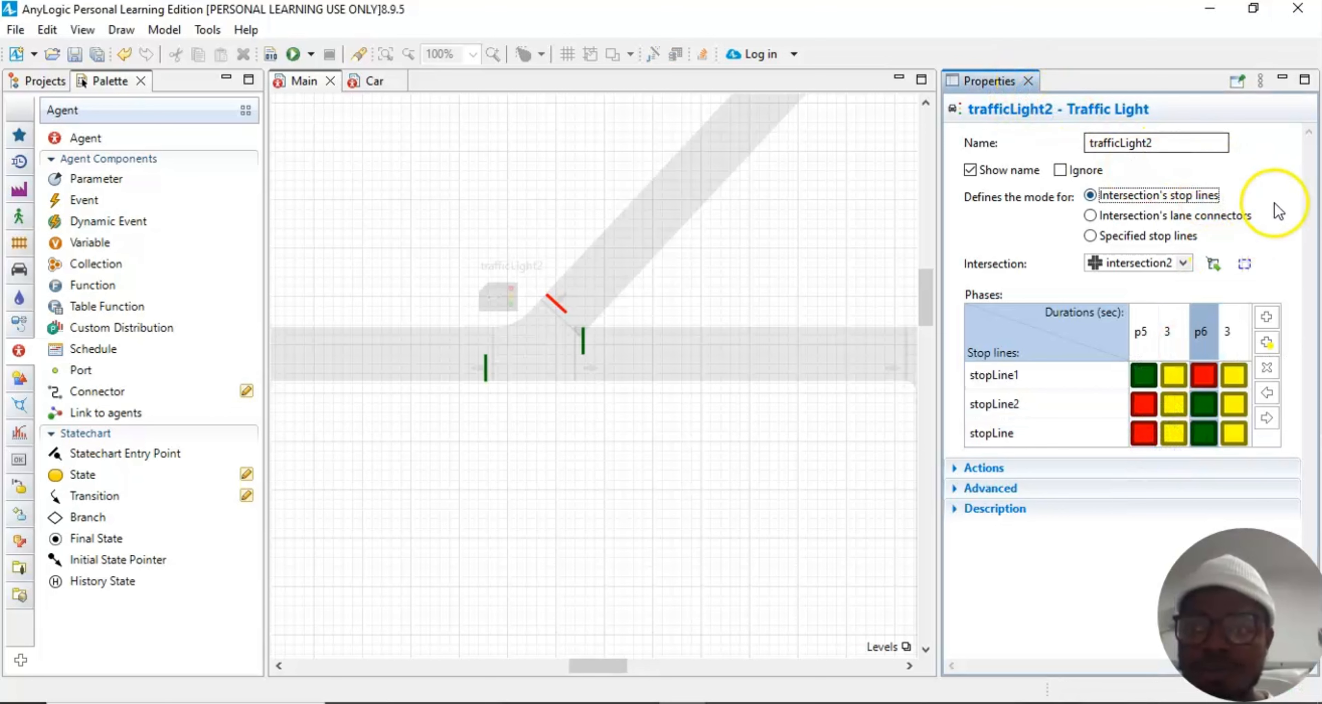
click(1270, 179)
click(1027, 81)
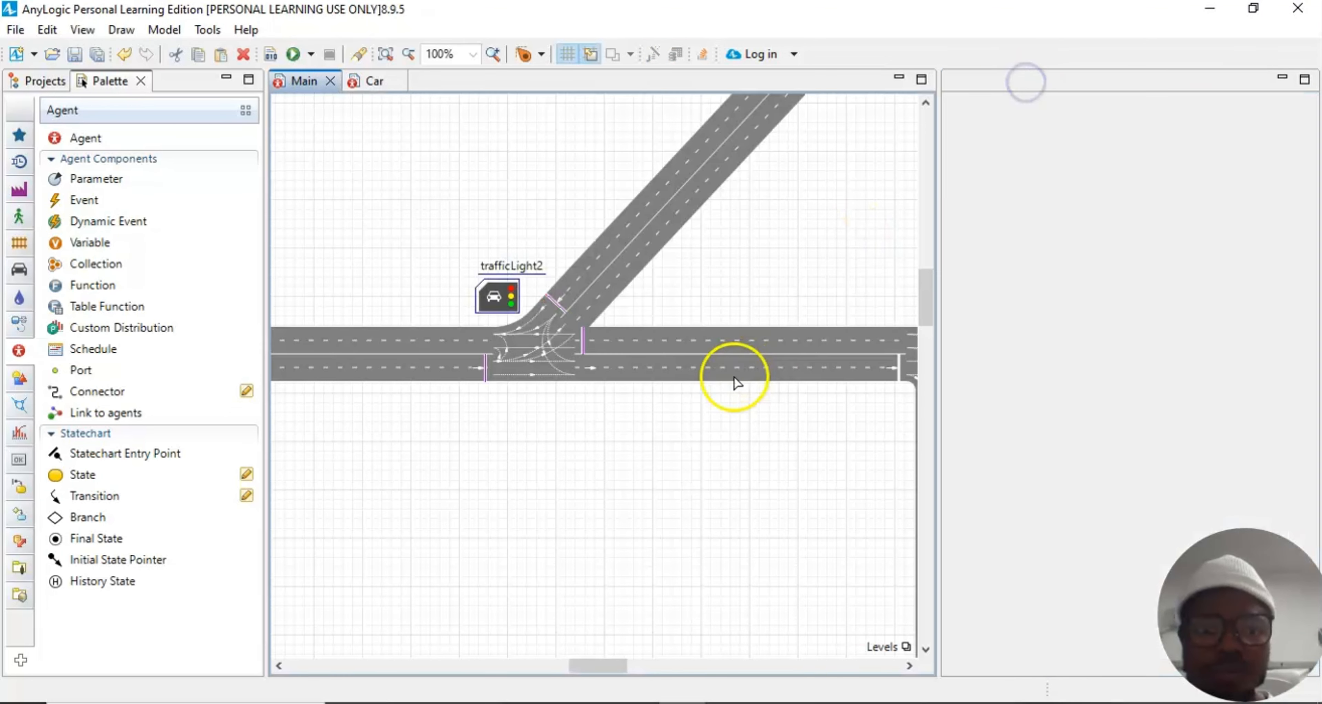
Step: Select trafficLight3 at the T-junction and display its properties
click(628, 665)
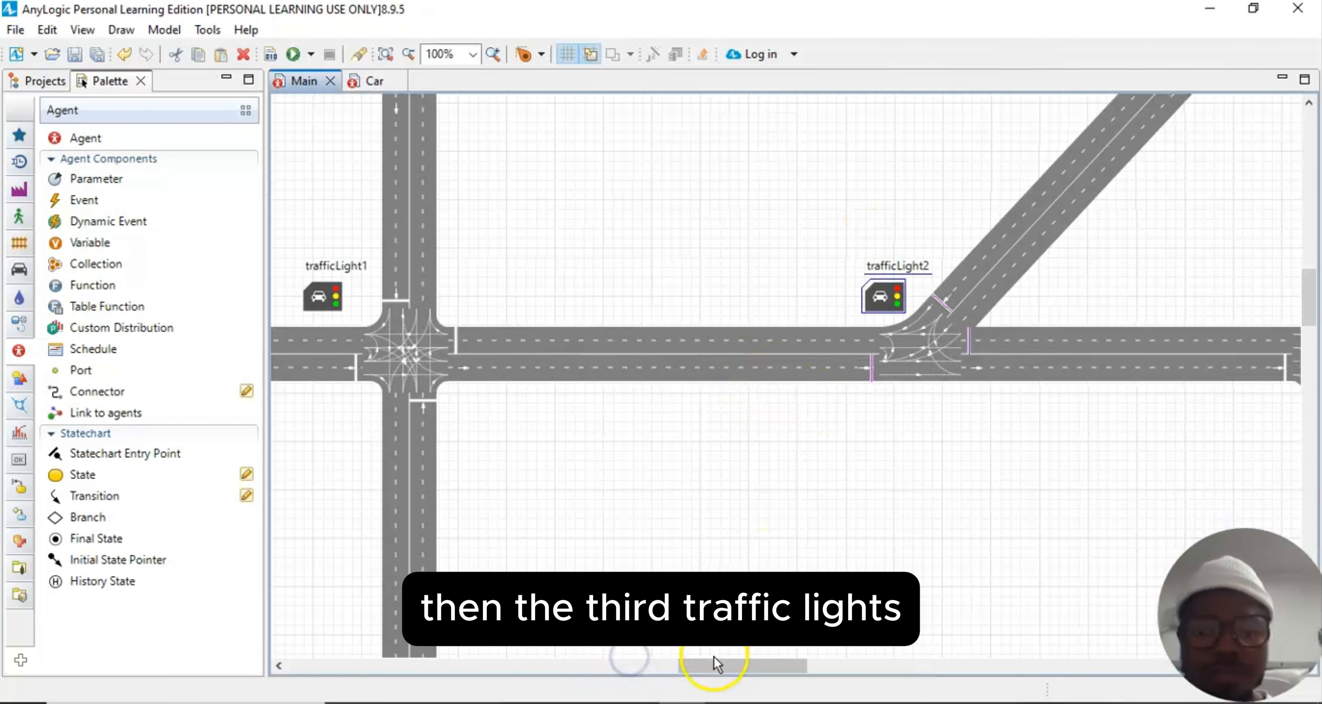
drag(714, 657, 875, 659)
click(775, 290)
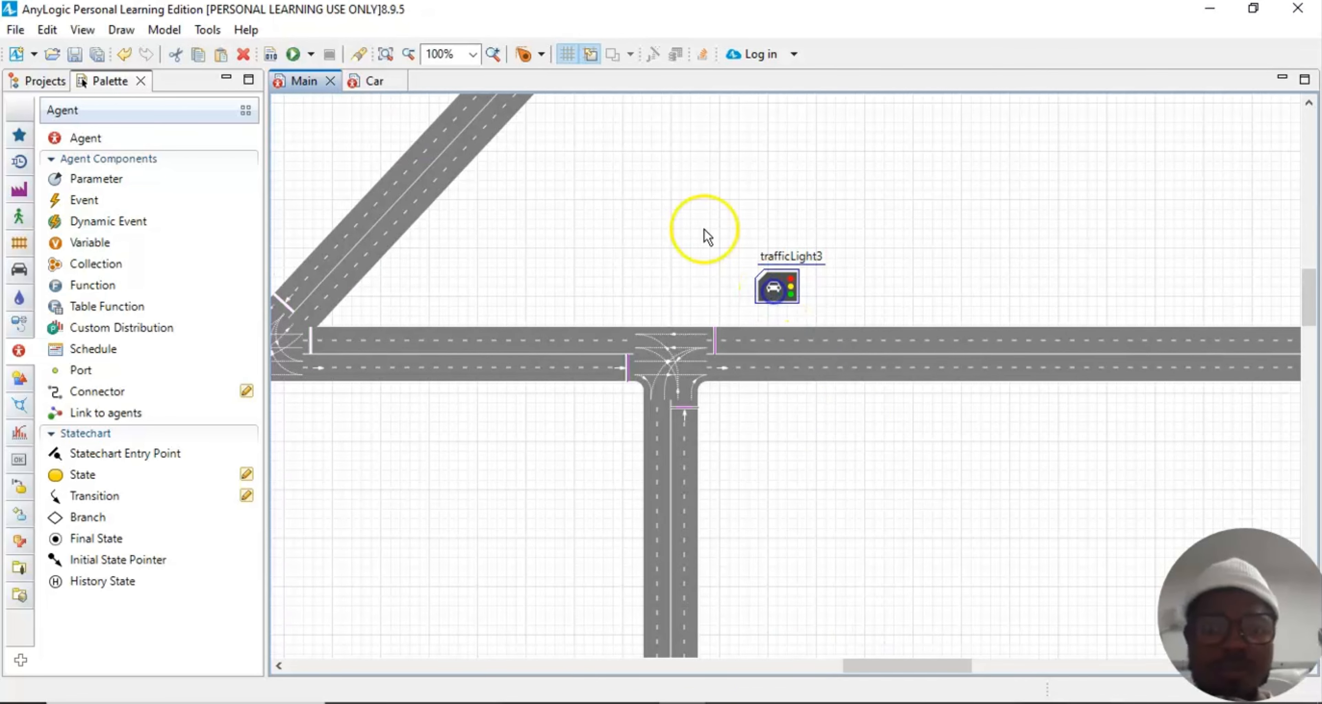
click(82, 30)
click(144, 63)
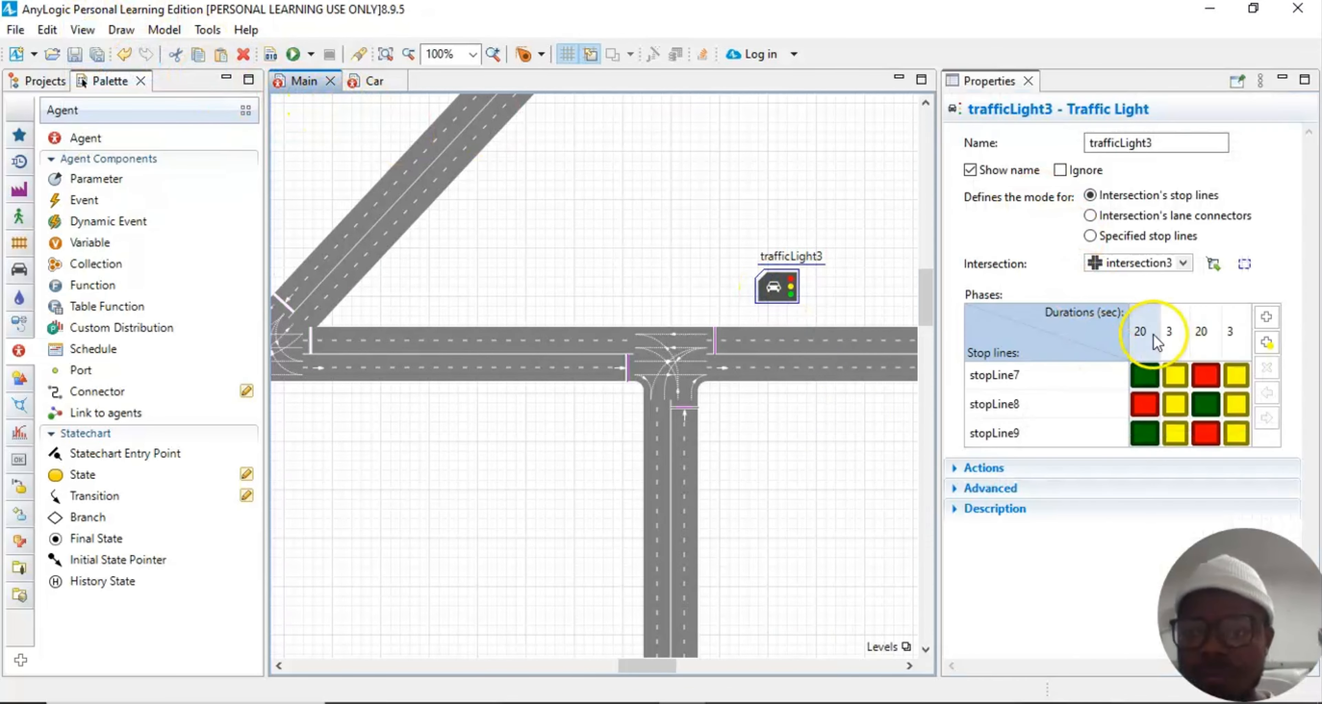
Step: Set the duration of trafficLight3's first phase to parameter p7 and of its third phase to parameter p8, and close its properties
click(1147, 332)
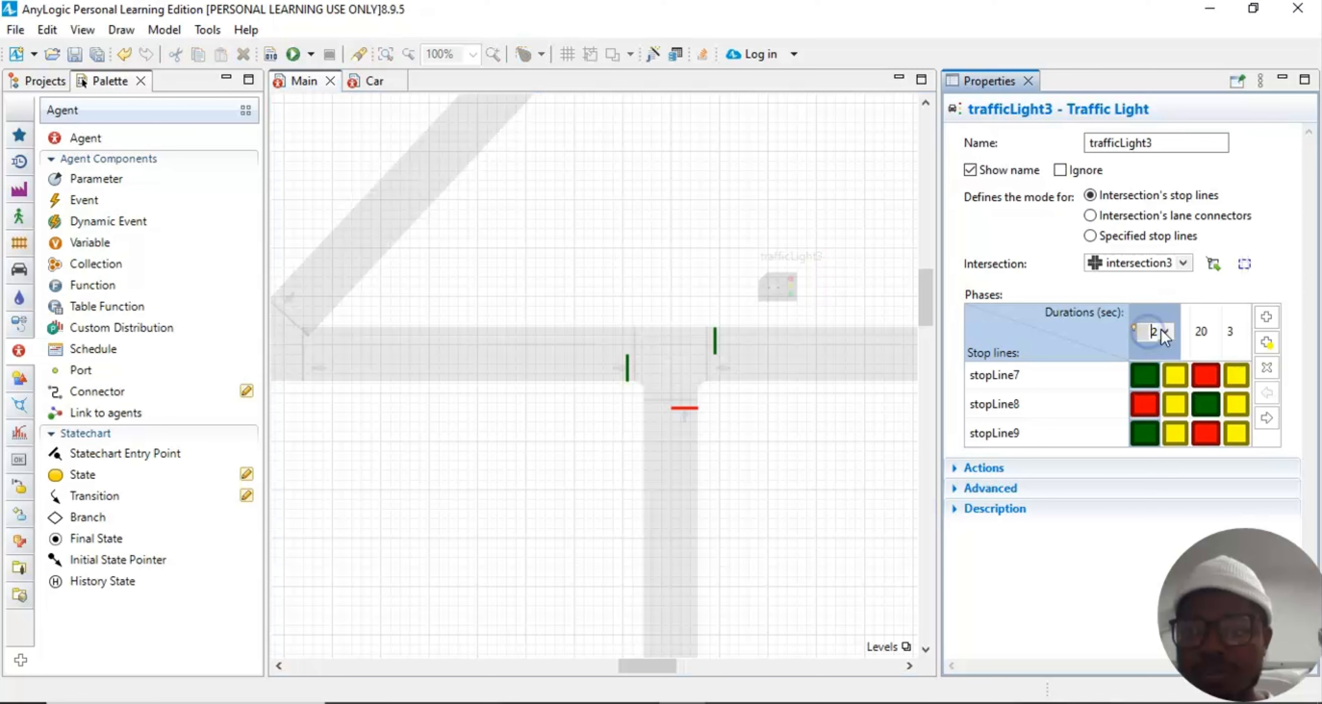
click(1162, 332)
click(1166, 452)
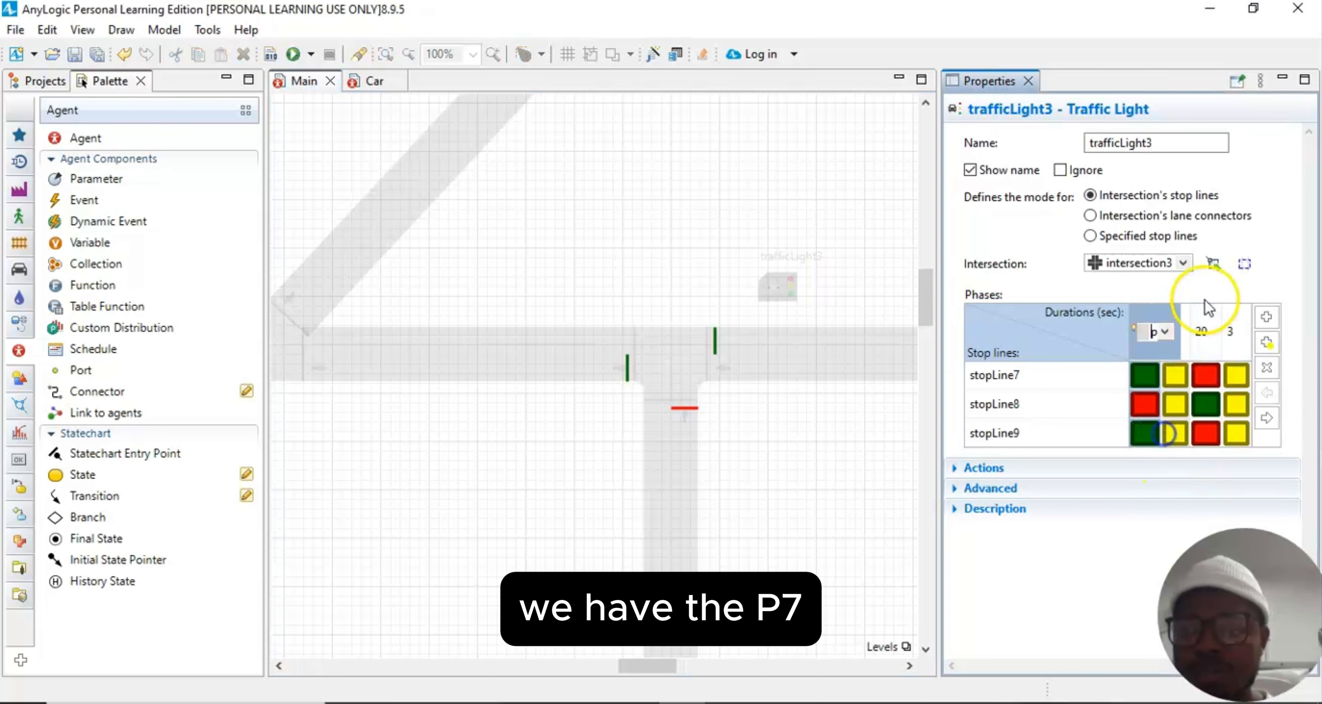
click(1203, 330)
click(1213, 330)
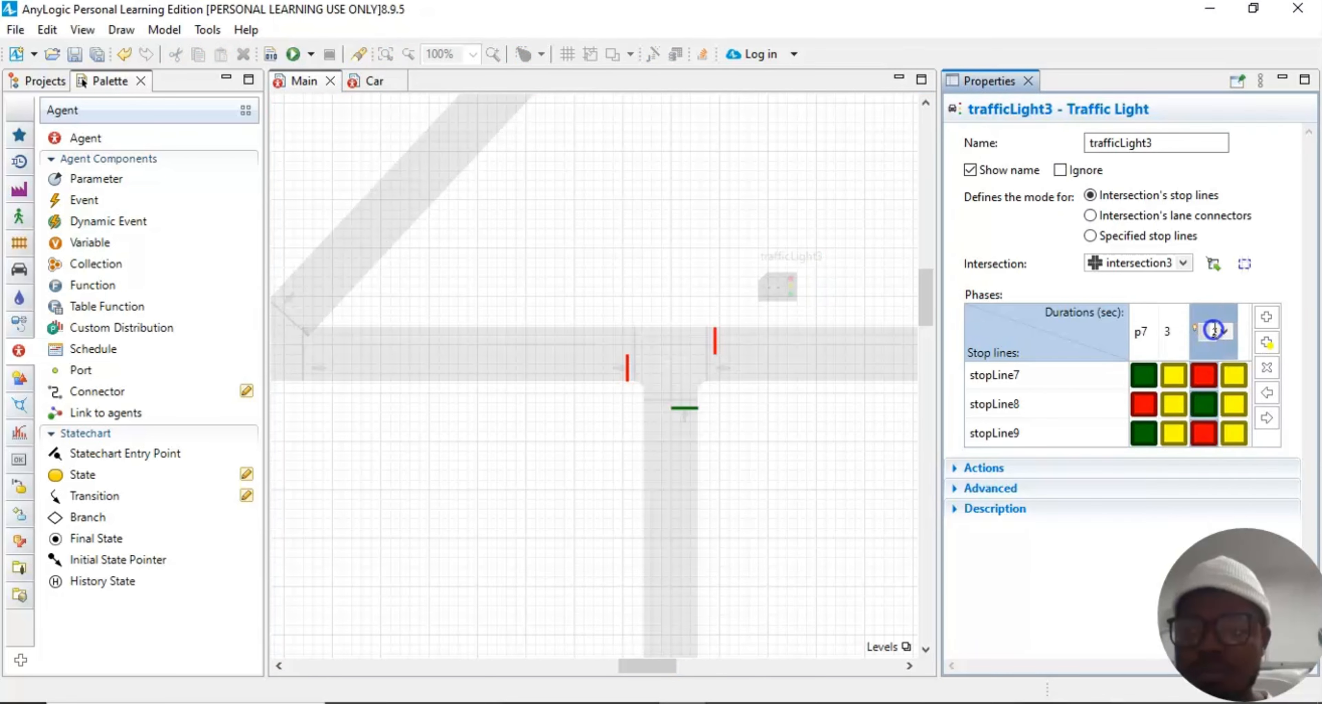
click(1224, 332)
click(1167, 464)
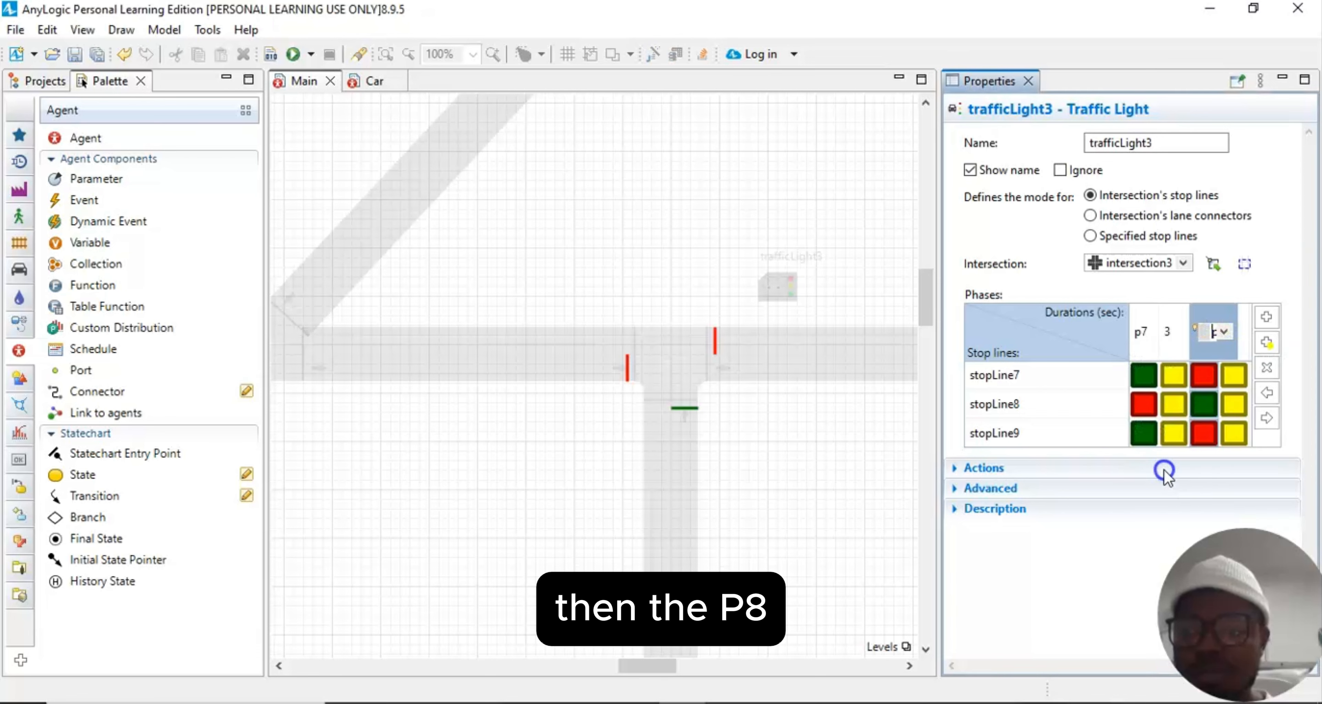
click(1293, 249)
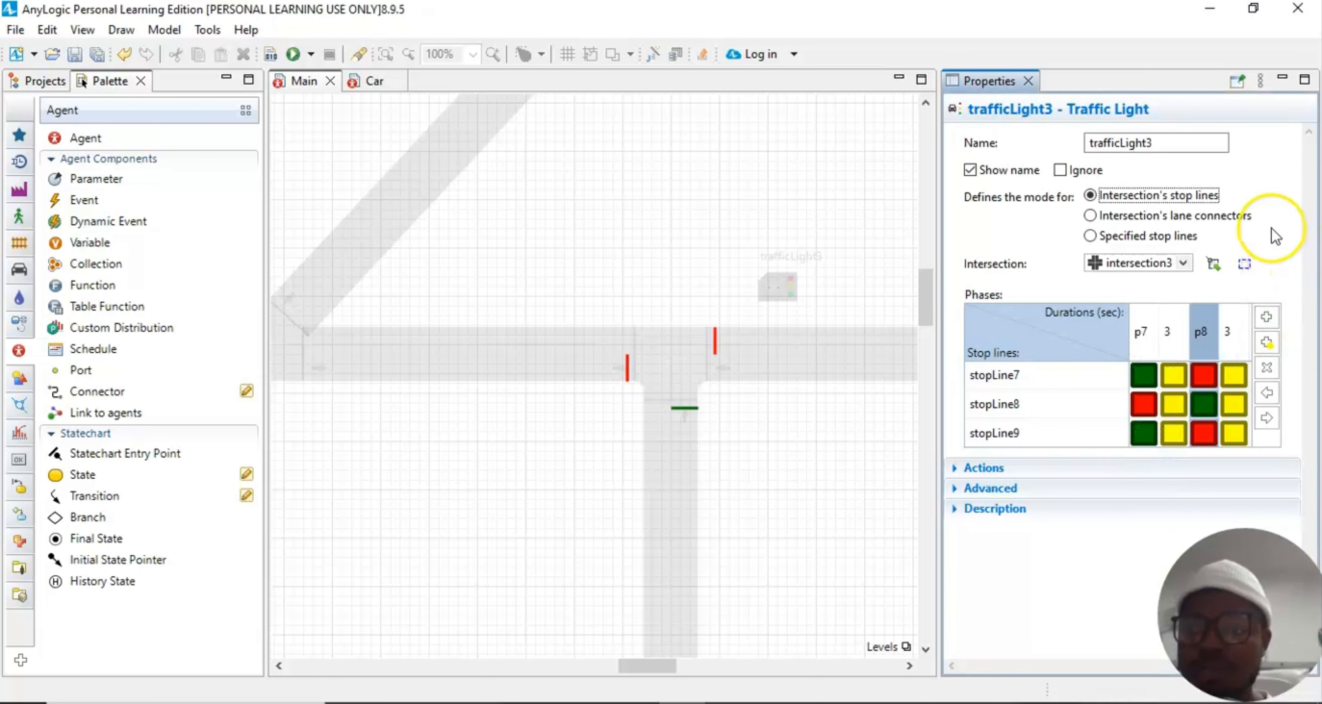
click(716, 442)
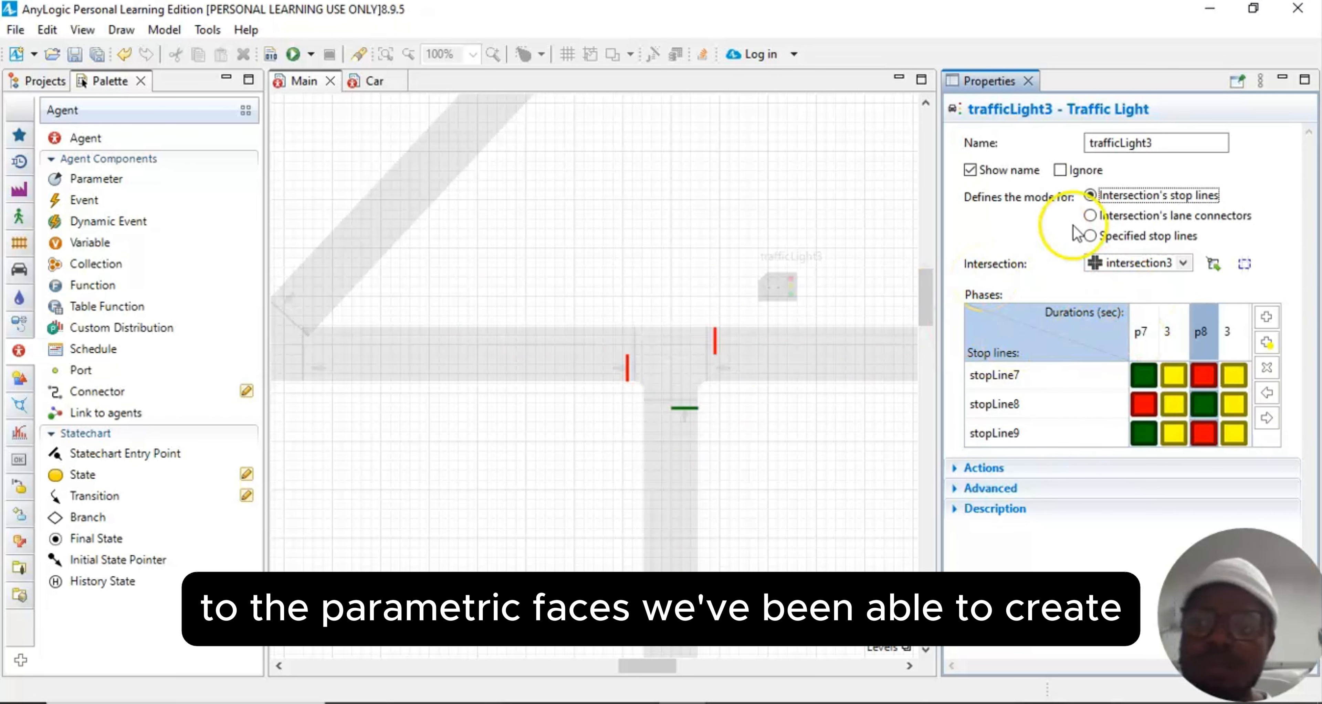
click(1026, 81)
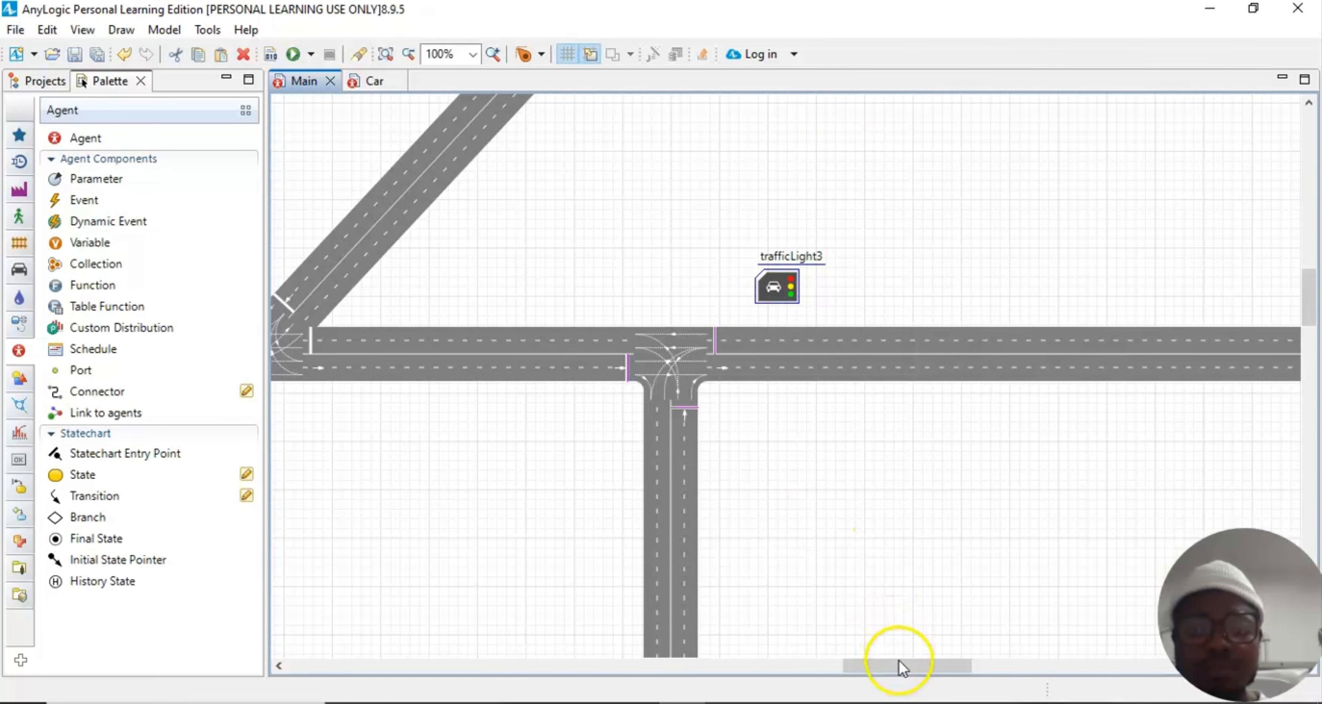
Step: Return to the four-way intersection and display the project tree with the open models
drag(900, 666, 602, 667)
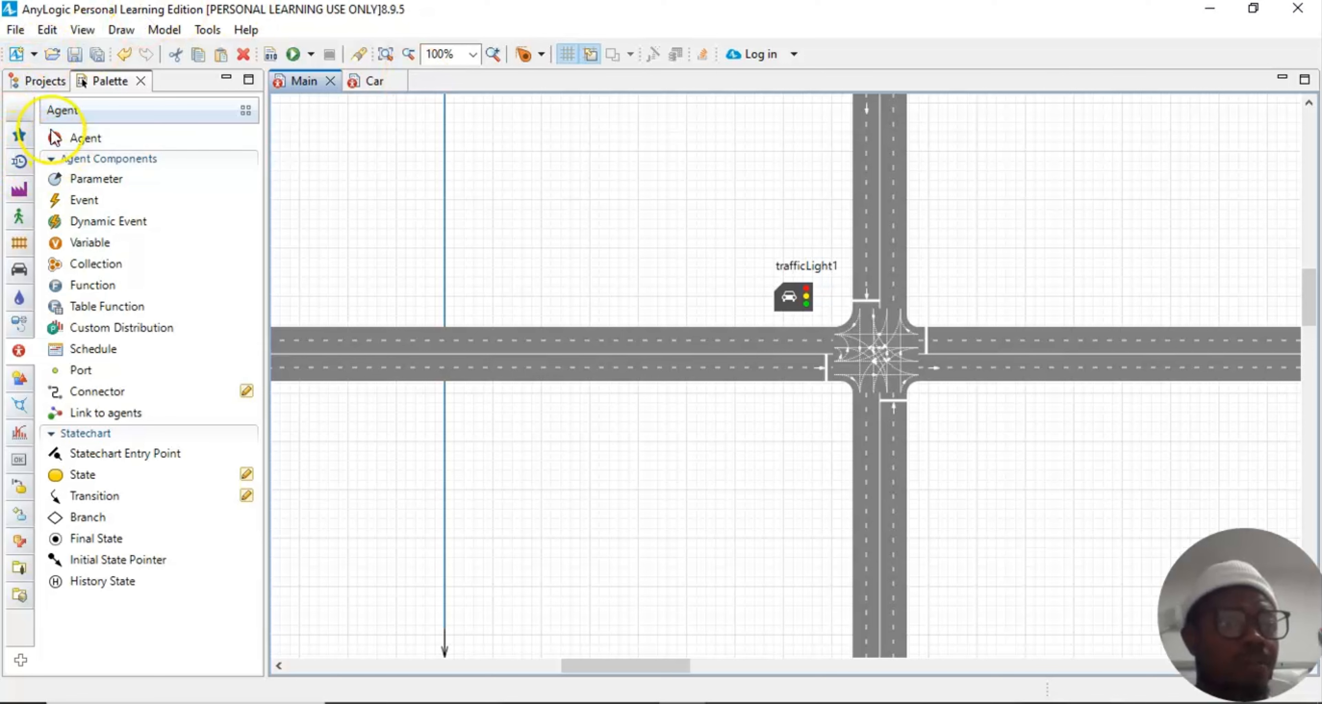
click(38, 80)
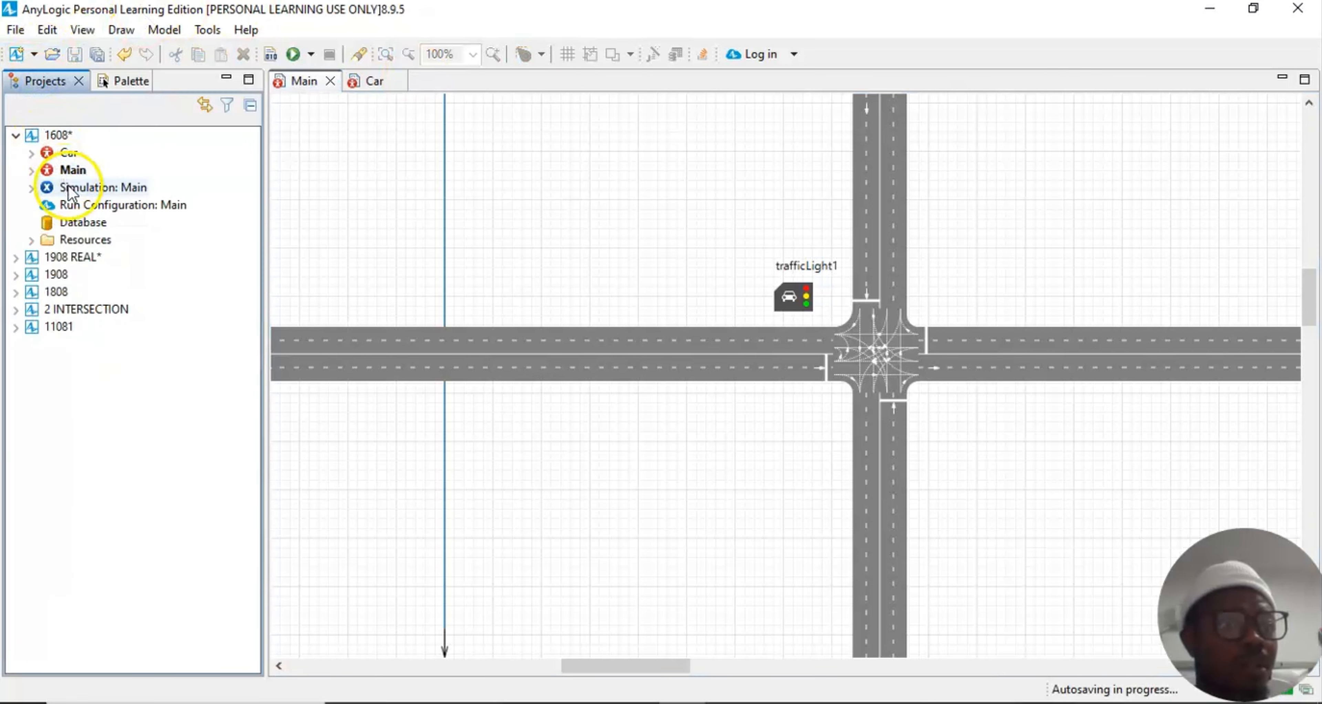
click(50, 138)
right_click(50, 138)
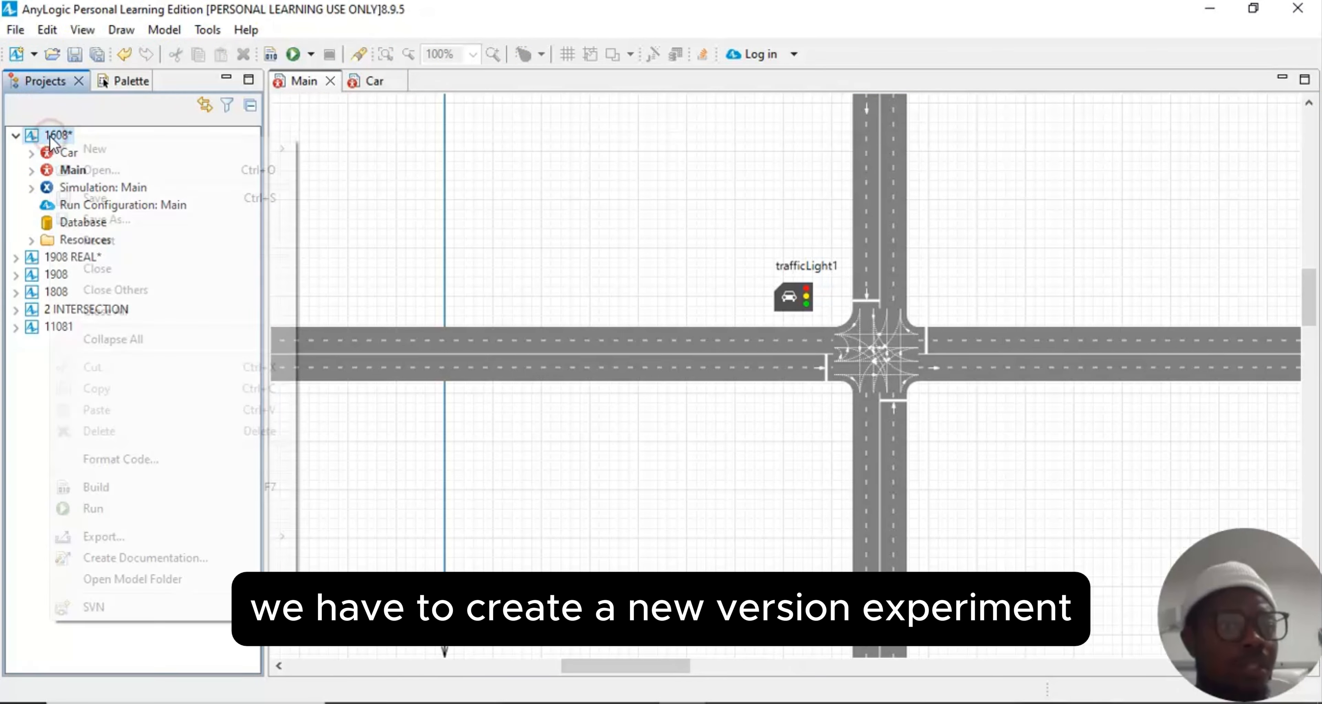
key(Escape)
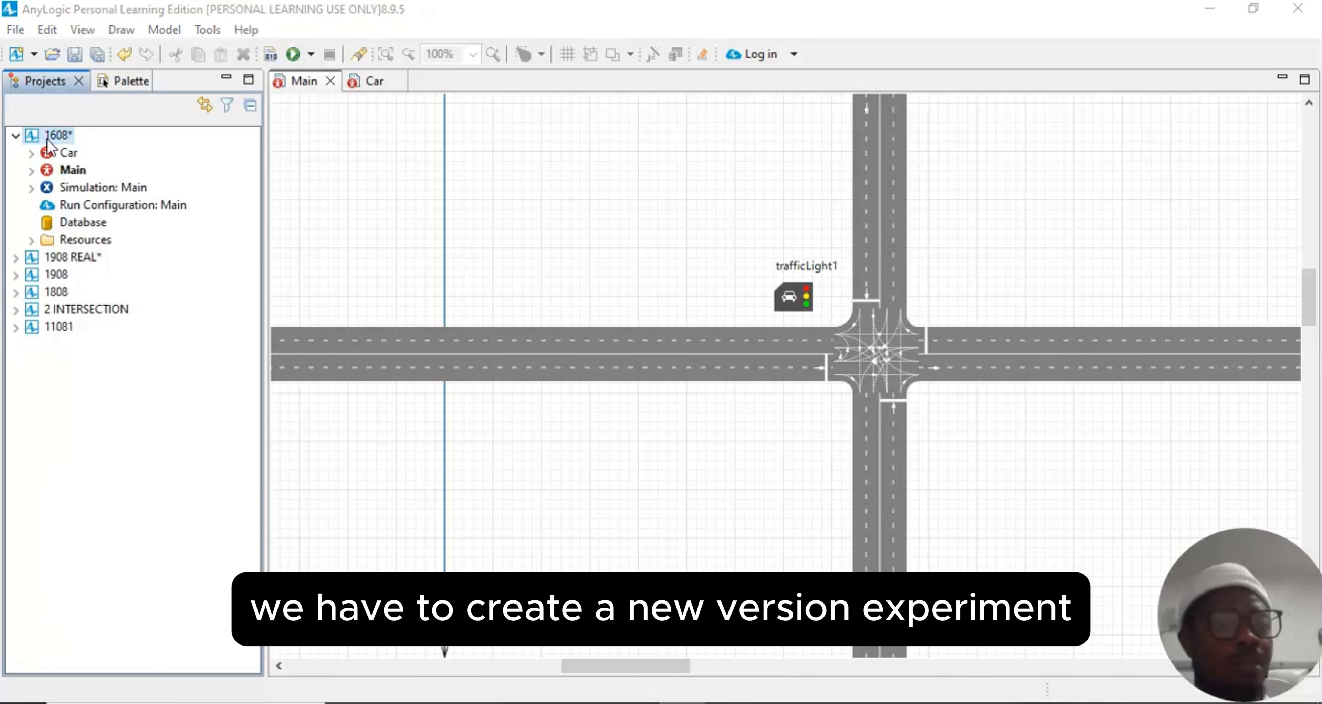
right_click(56, 136)
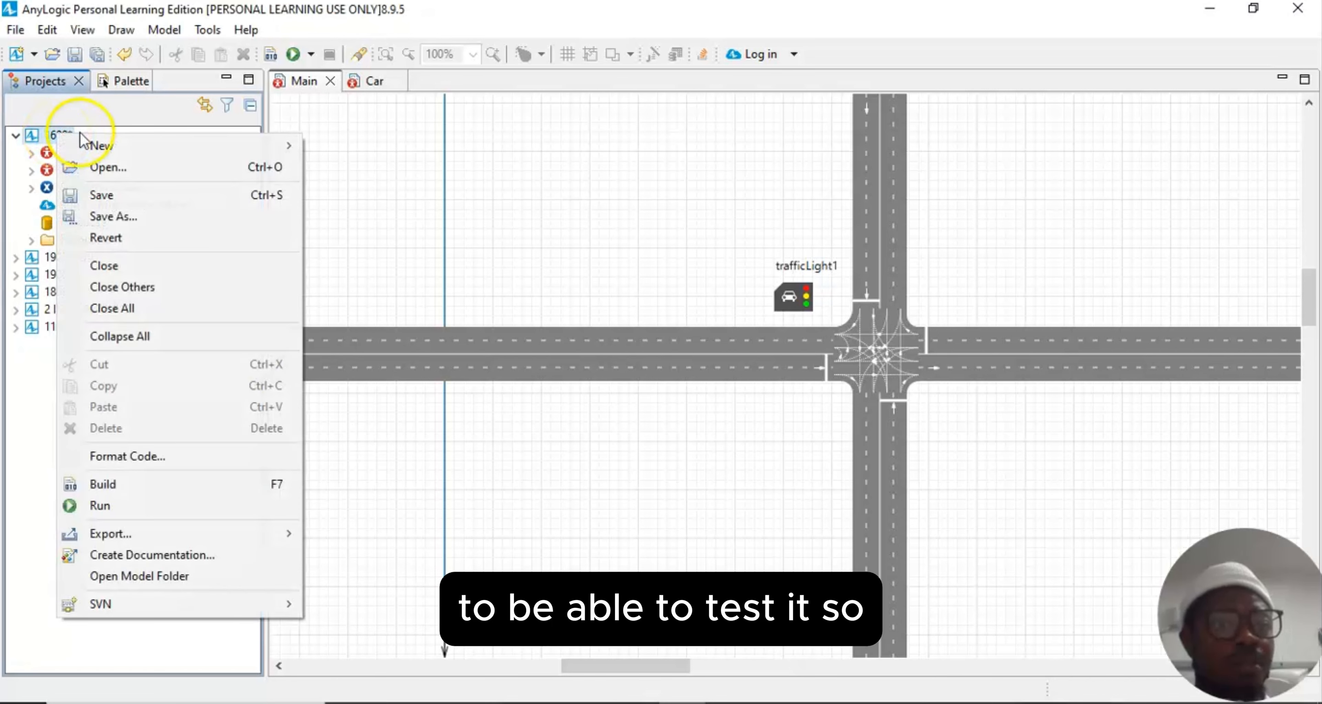
mouse_move(246, 155)
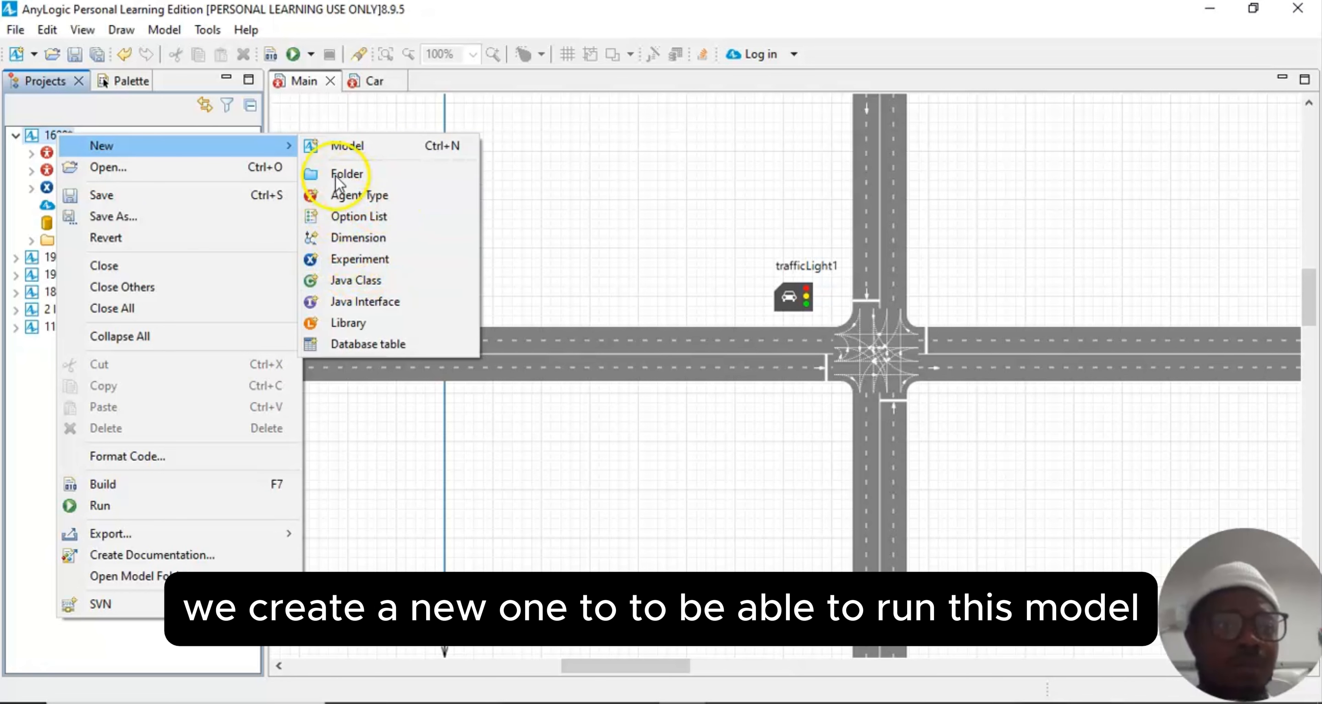
click(394, 496)
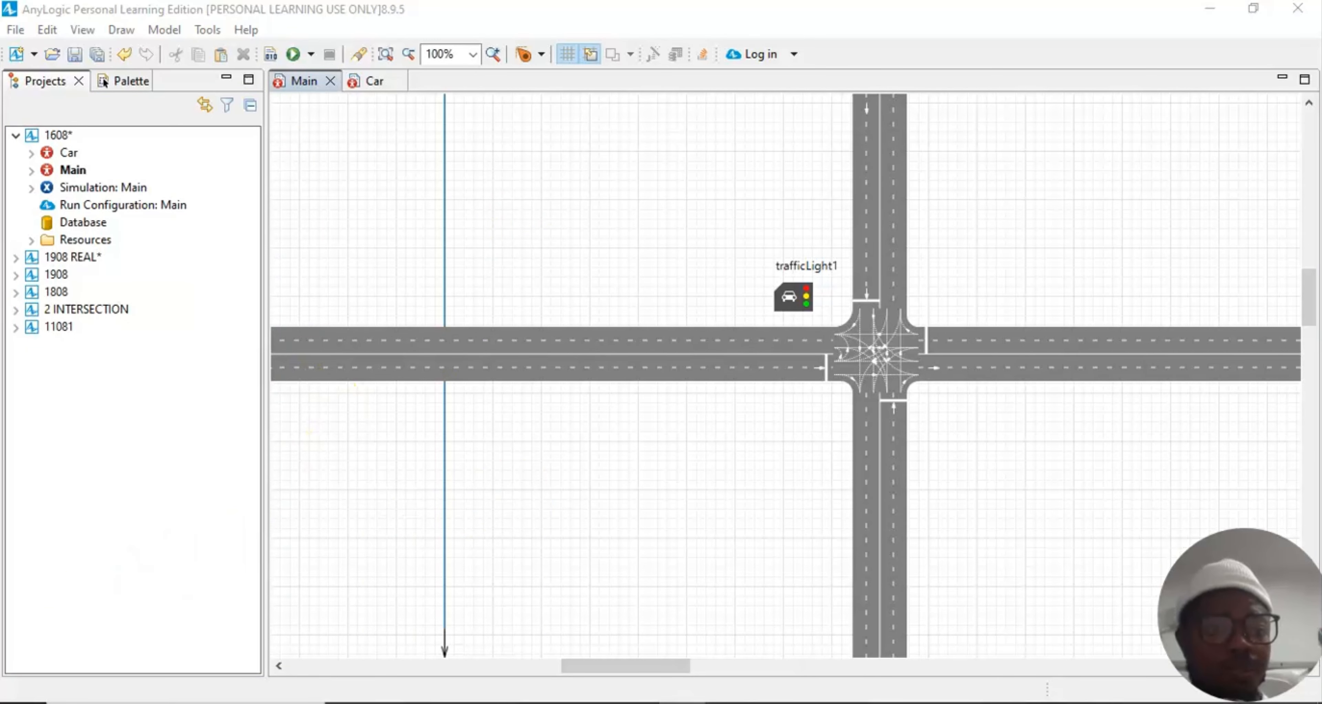
Step: Create a new Optimization experiment in model 1608 with Main as the top-level agent and the model time settings copied from Simulation
click(57, 135)
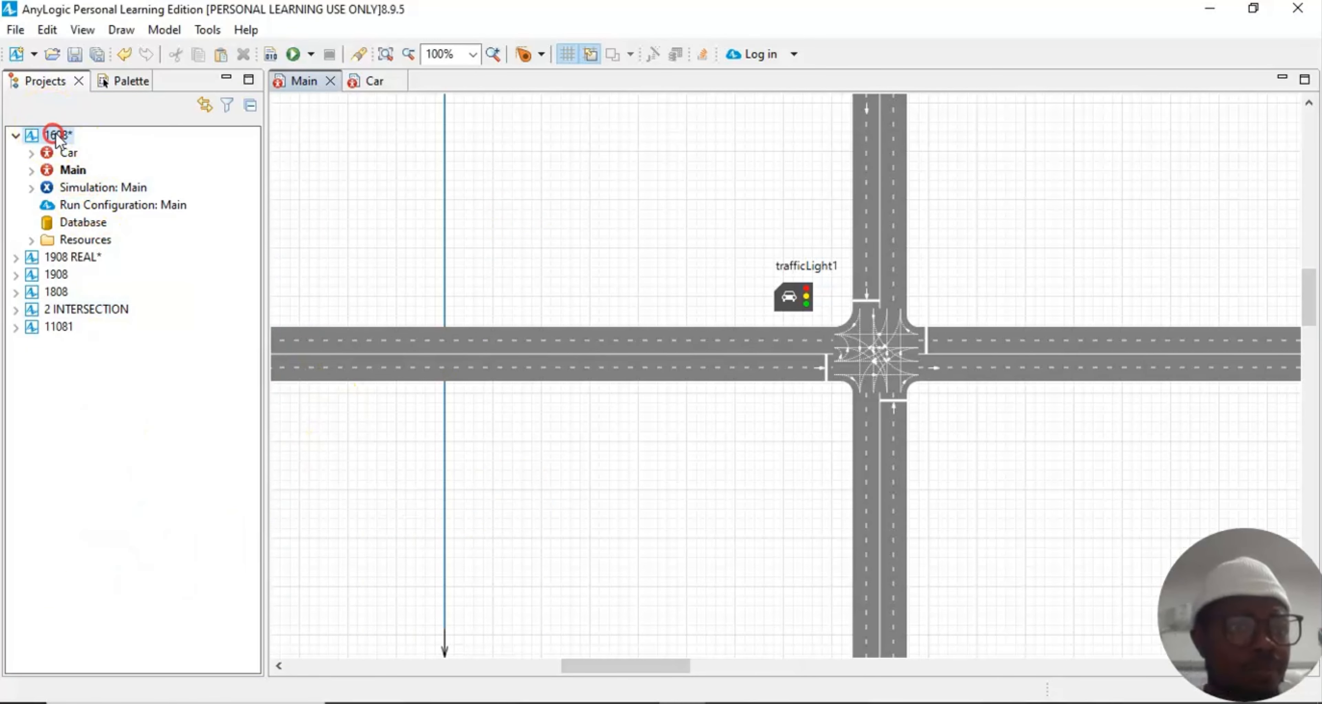
click(59, 136)
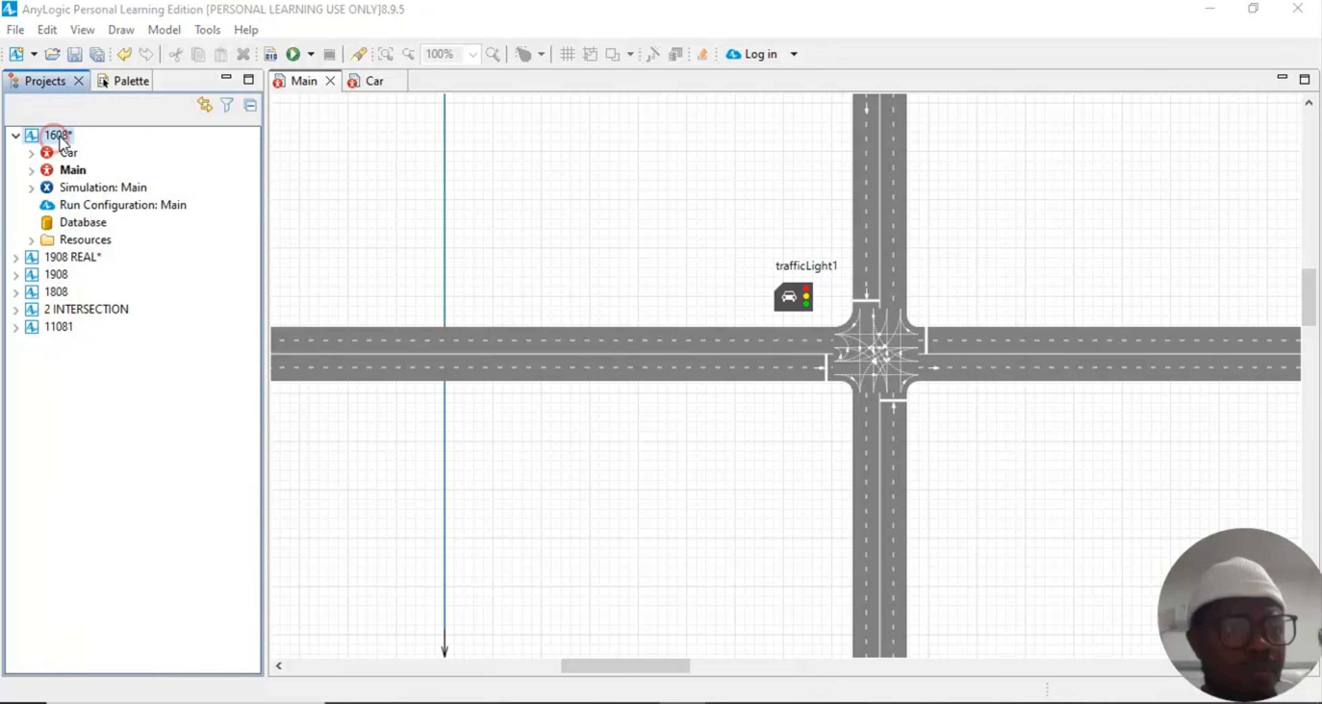
right_click(64, 137)
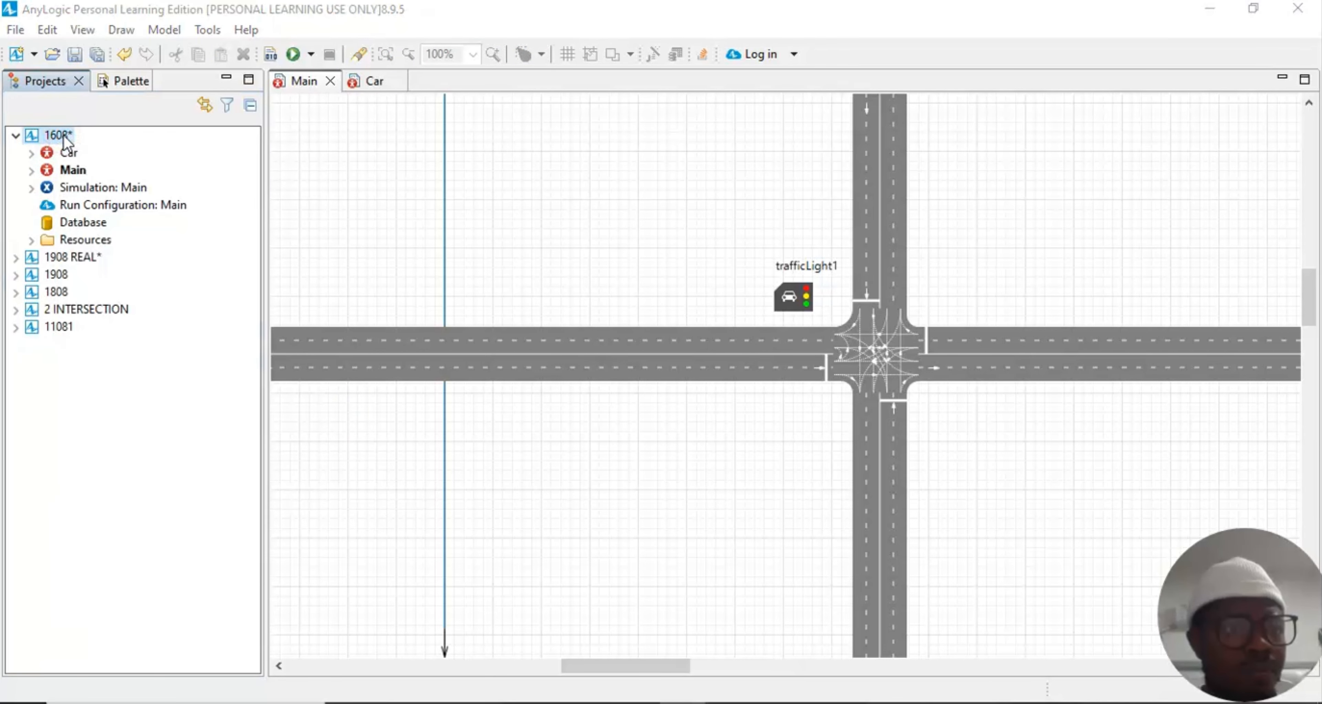
click(15, 136)
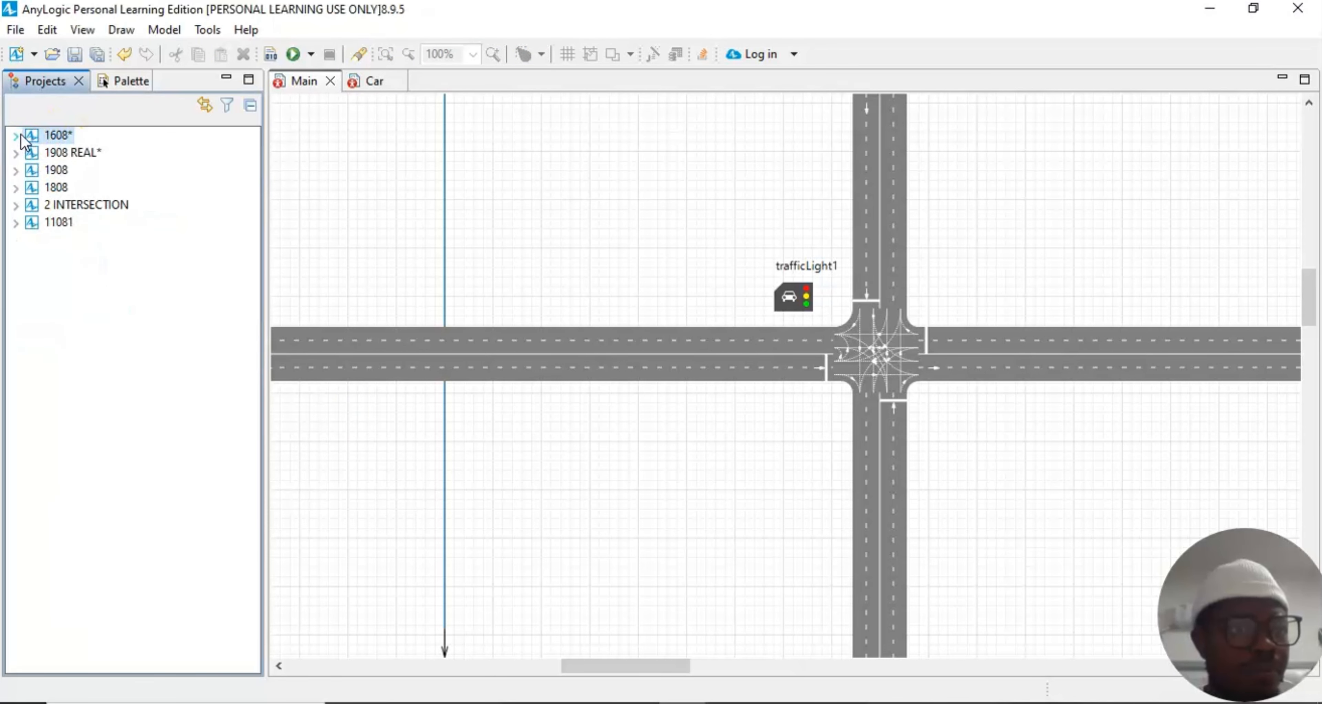
click(22, 136)
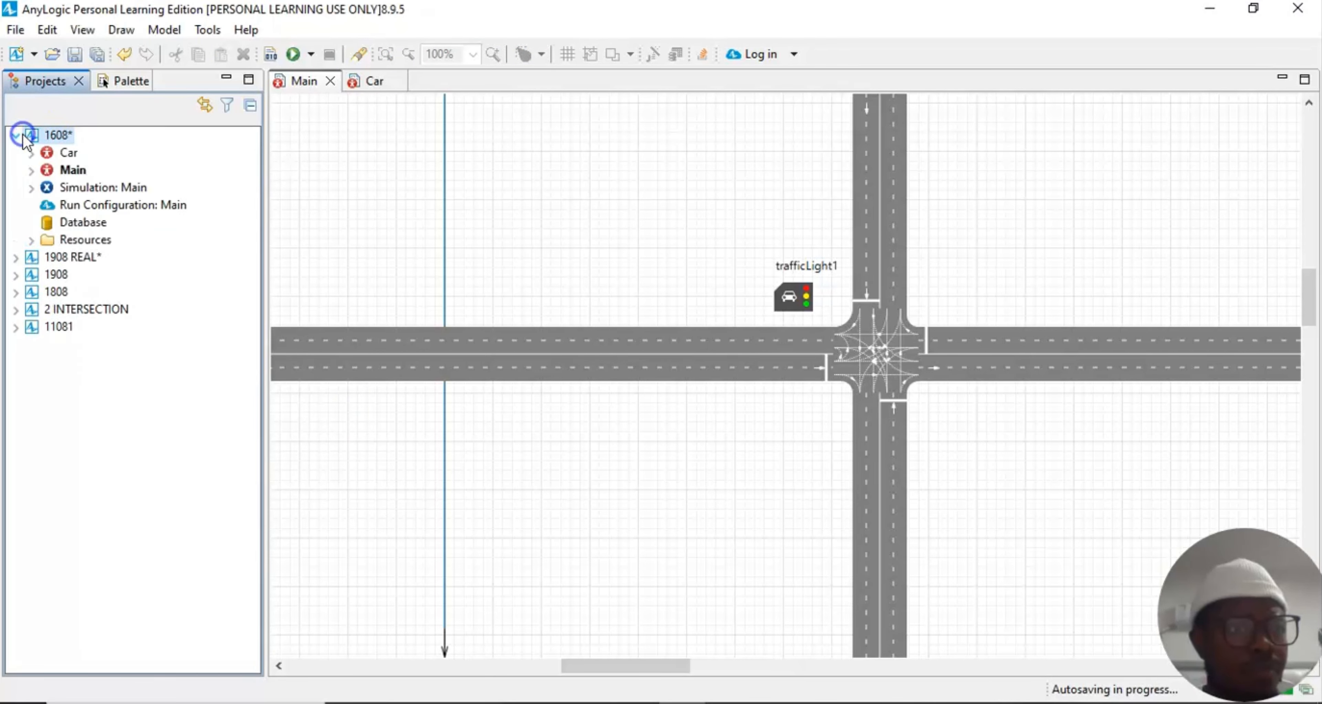
right_click(54, 133)
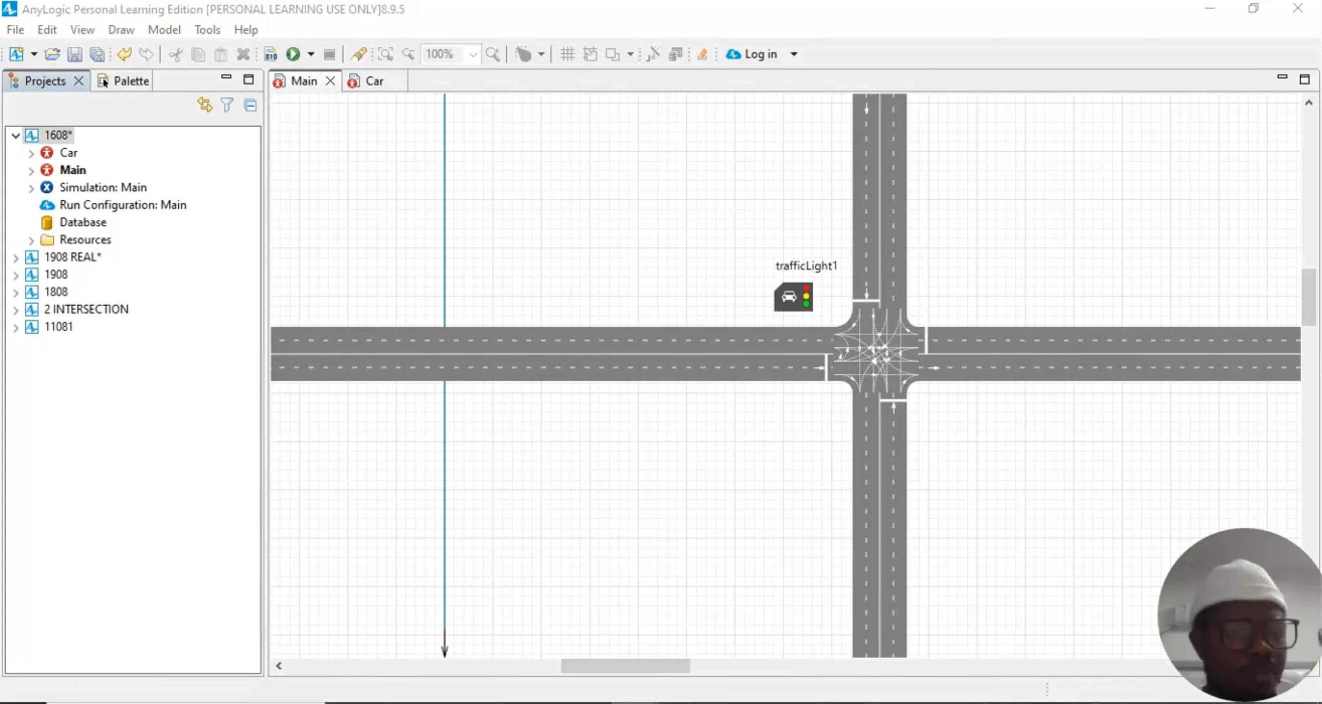
click(53, 133)
right_click(55, 134)
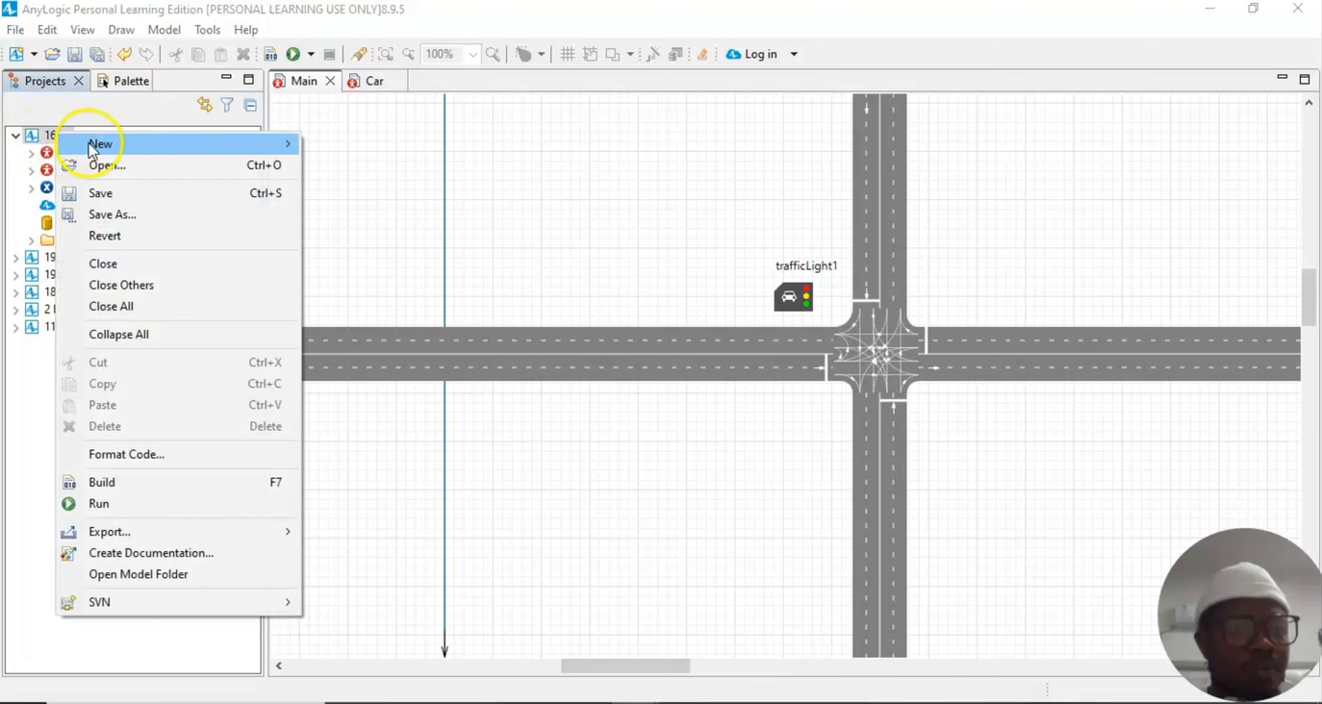
mouse_move(92, 148)
click(360, 257)
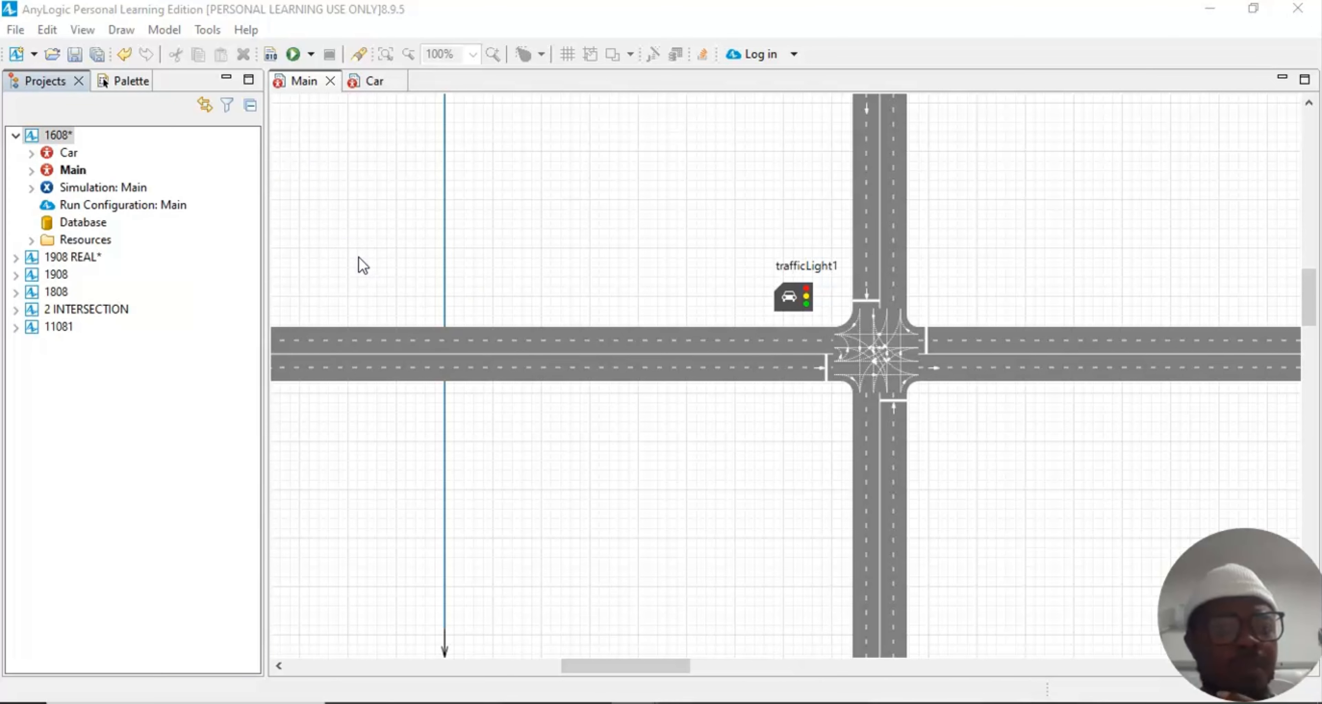
click(452, 224)
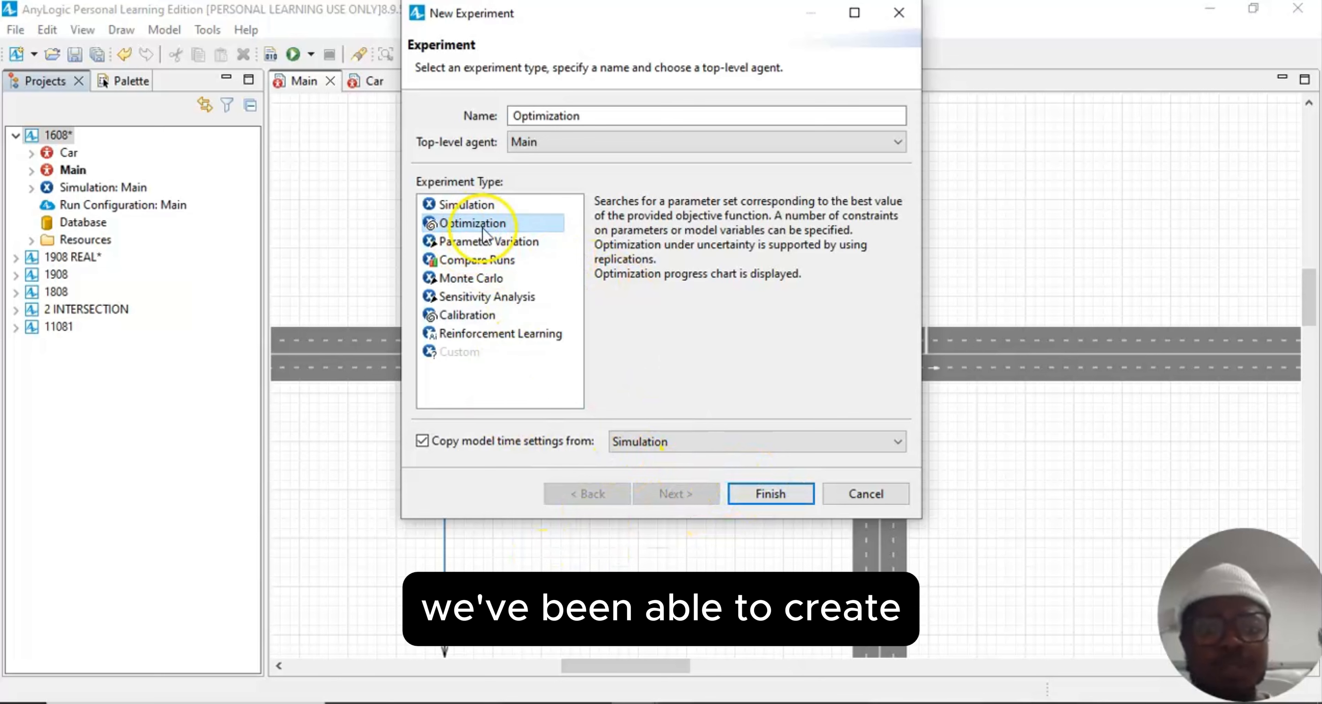
click(784, 494)
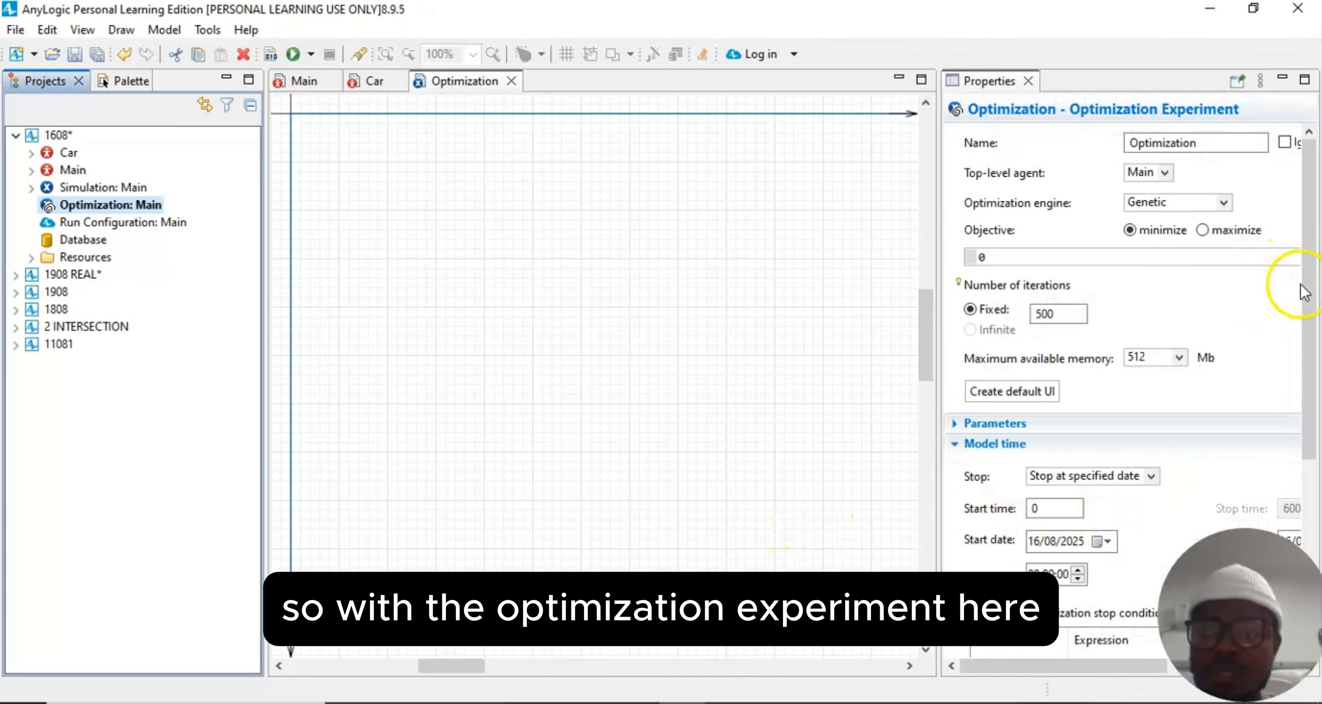
Step: Review the optimization experiment's model time settings and expand its list of parameters
drag(1307, 290, 1311, 385)
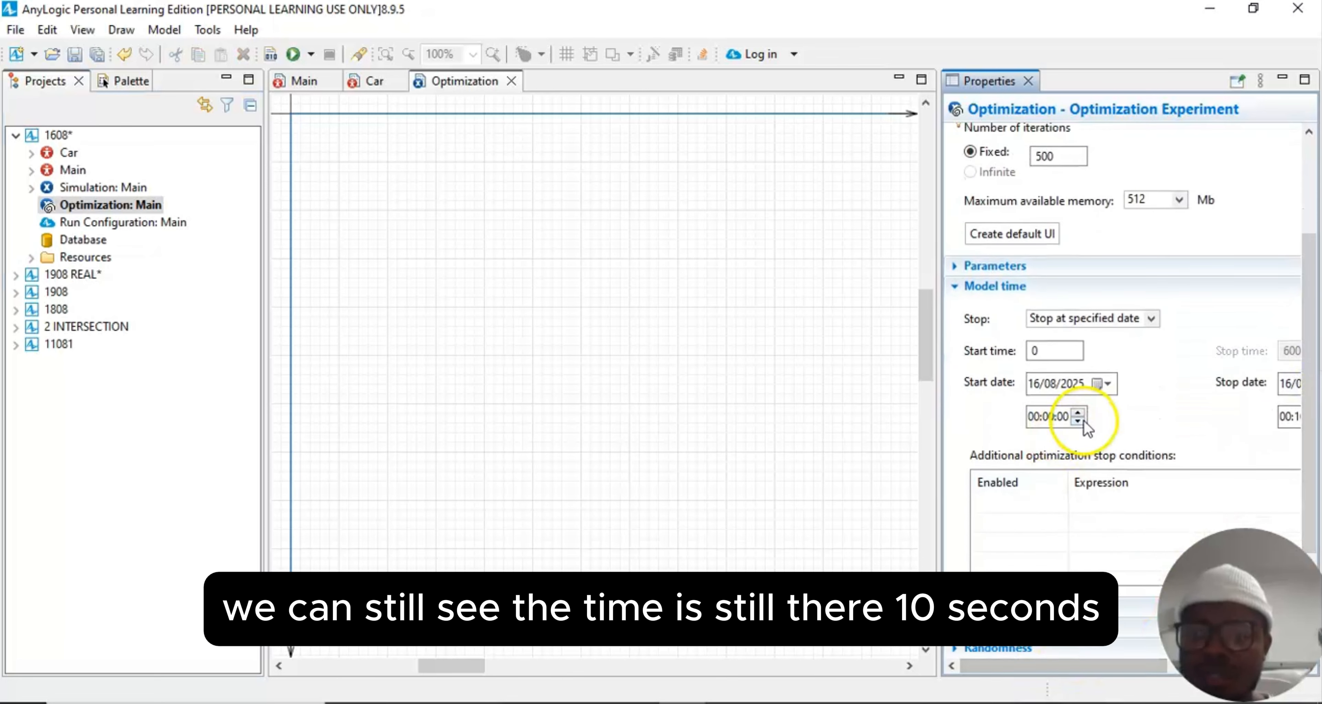
mouse_move(1003, 668)
mouse_down()
mouse_move(1049, 668)
mouse_move(1001, 669)
mouse_up()
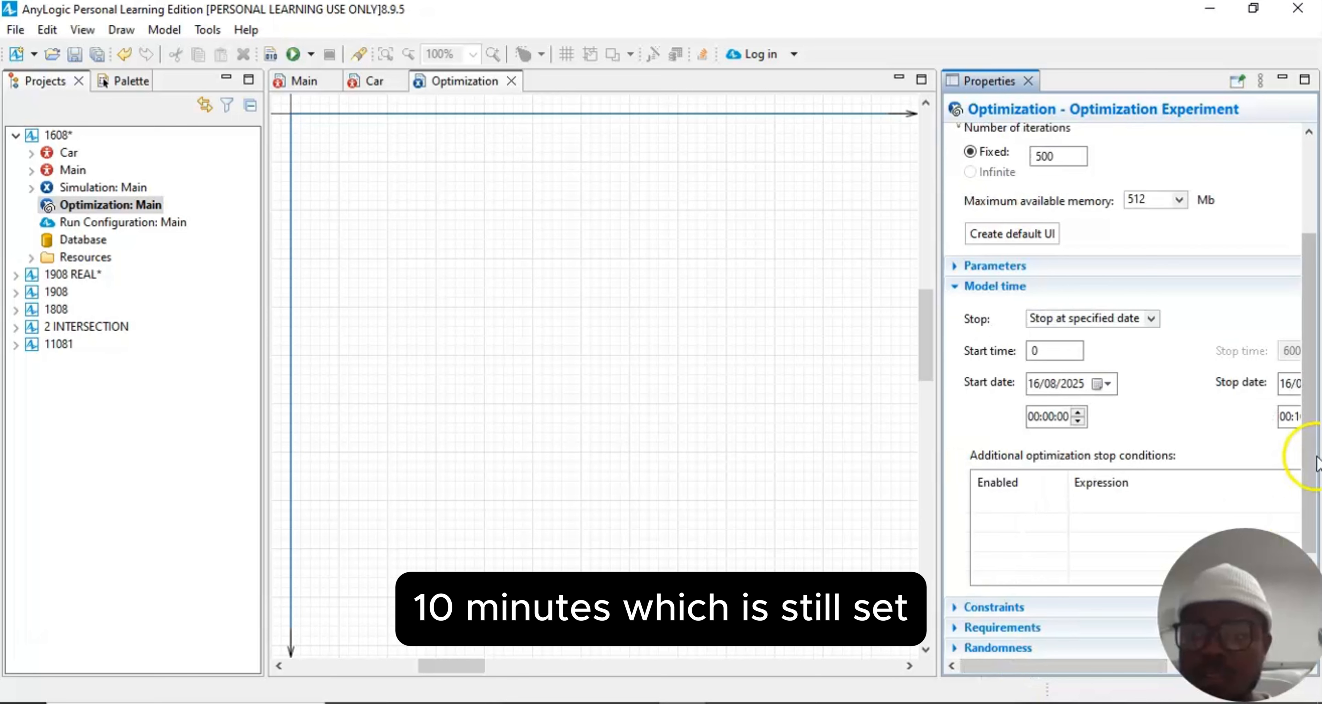
scroll(1315, 420, up, 1)
scroll(1314, 419, up, 3)
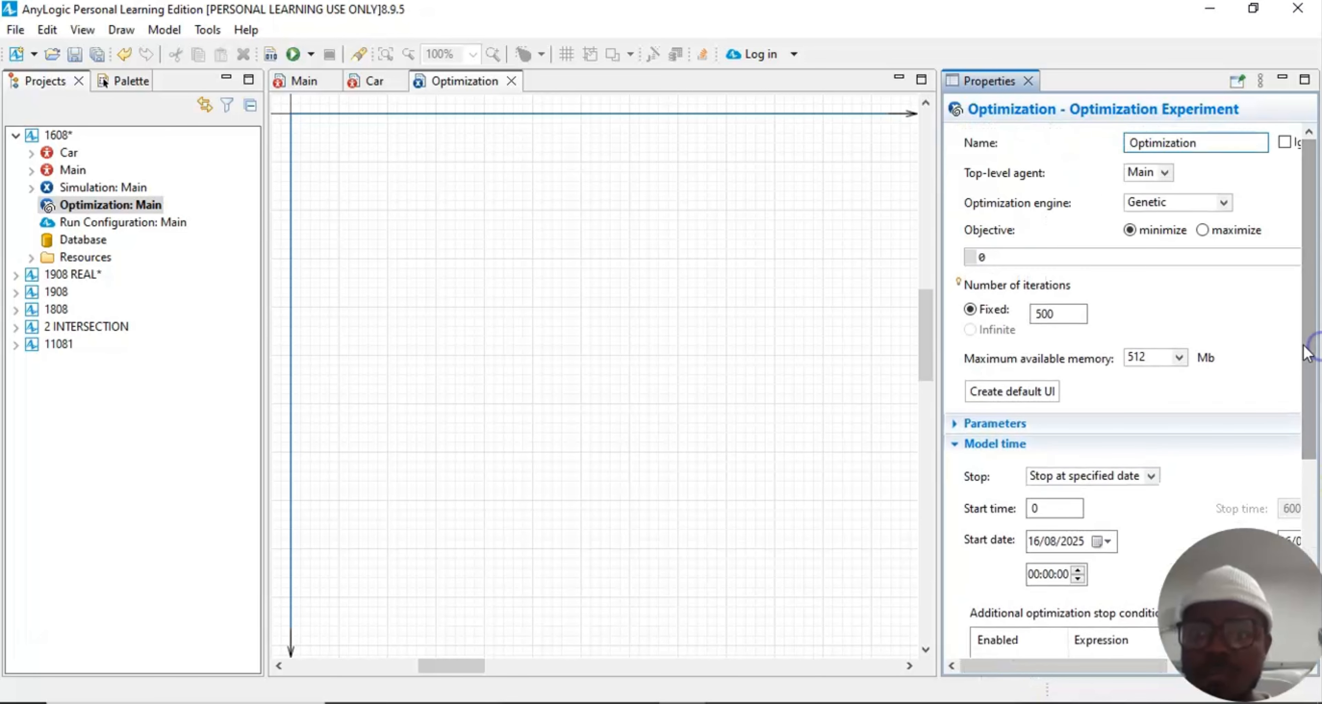
click(1012, 425)
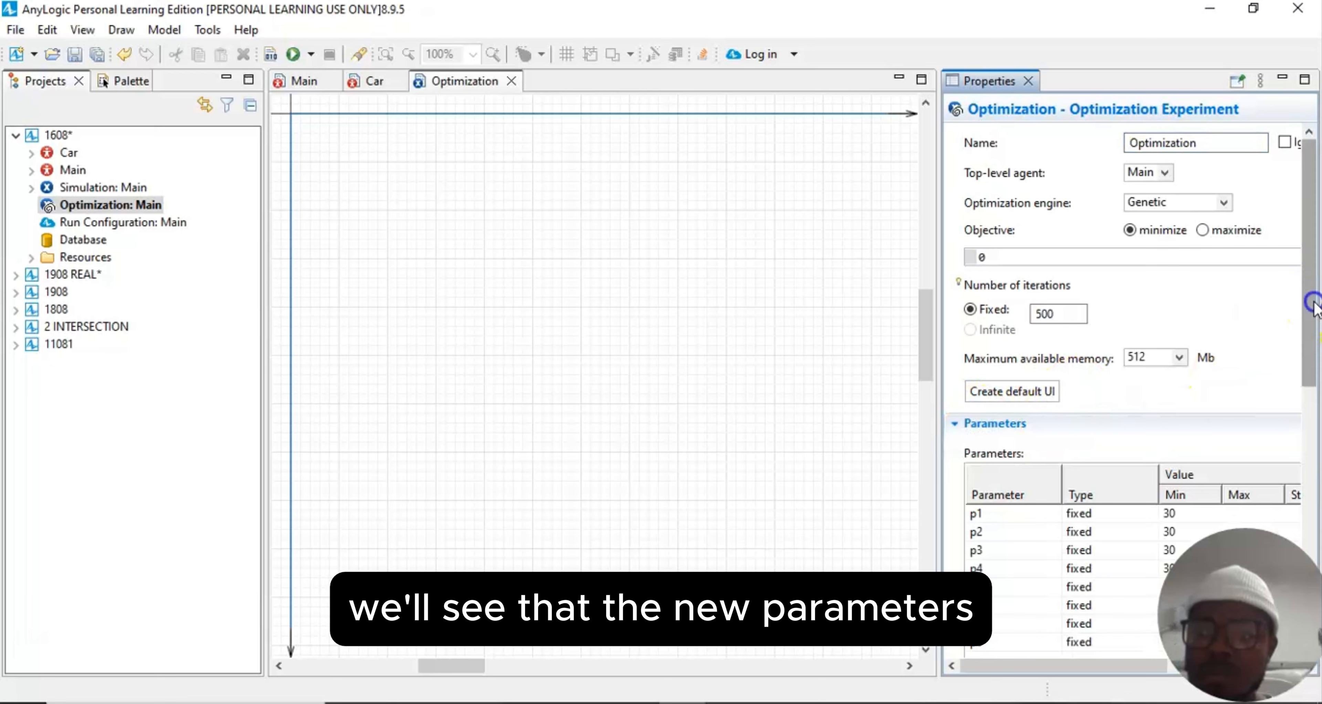
drag(1308, 298, 1314, 365)
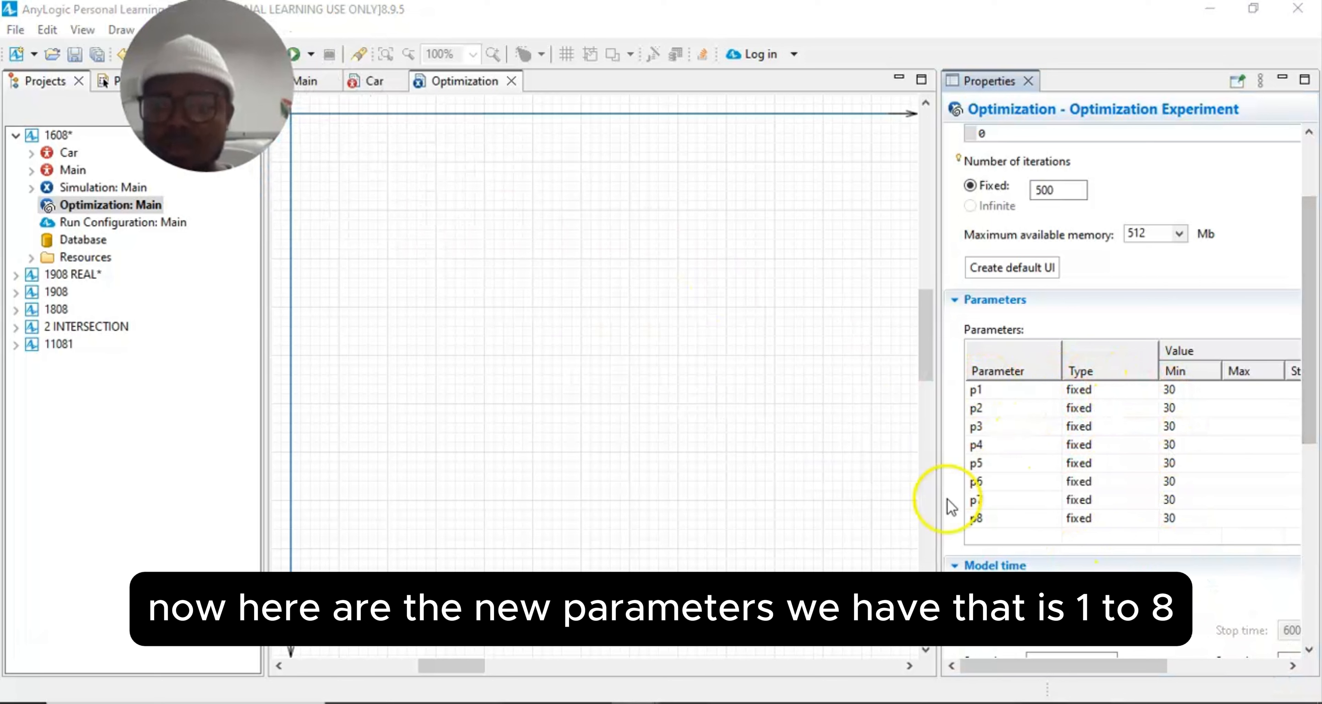
Step: Change the type of parameters p1 and p2 to discrete in the optimization experiment
click(1084, 390)
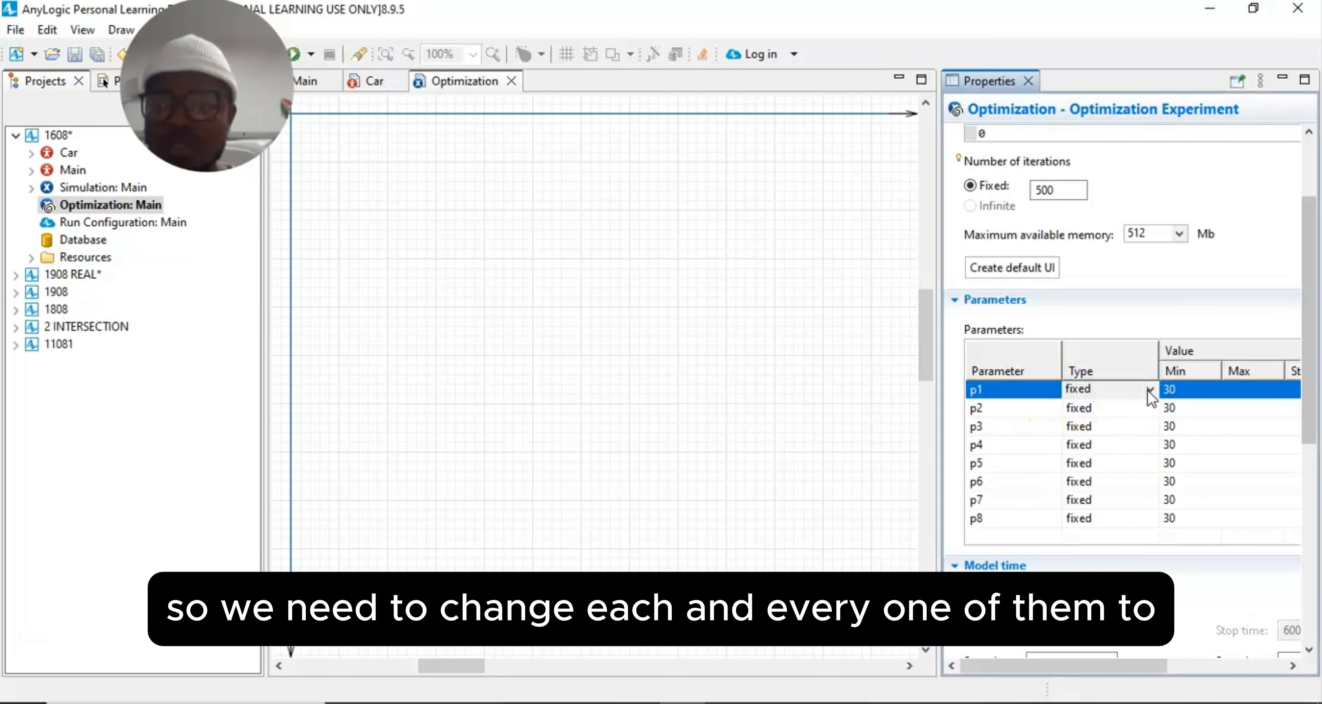
click(1147, 391)
click(1119, 434)
click(1131, 405)
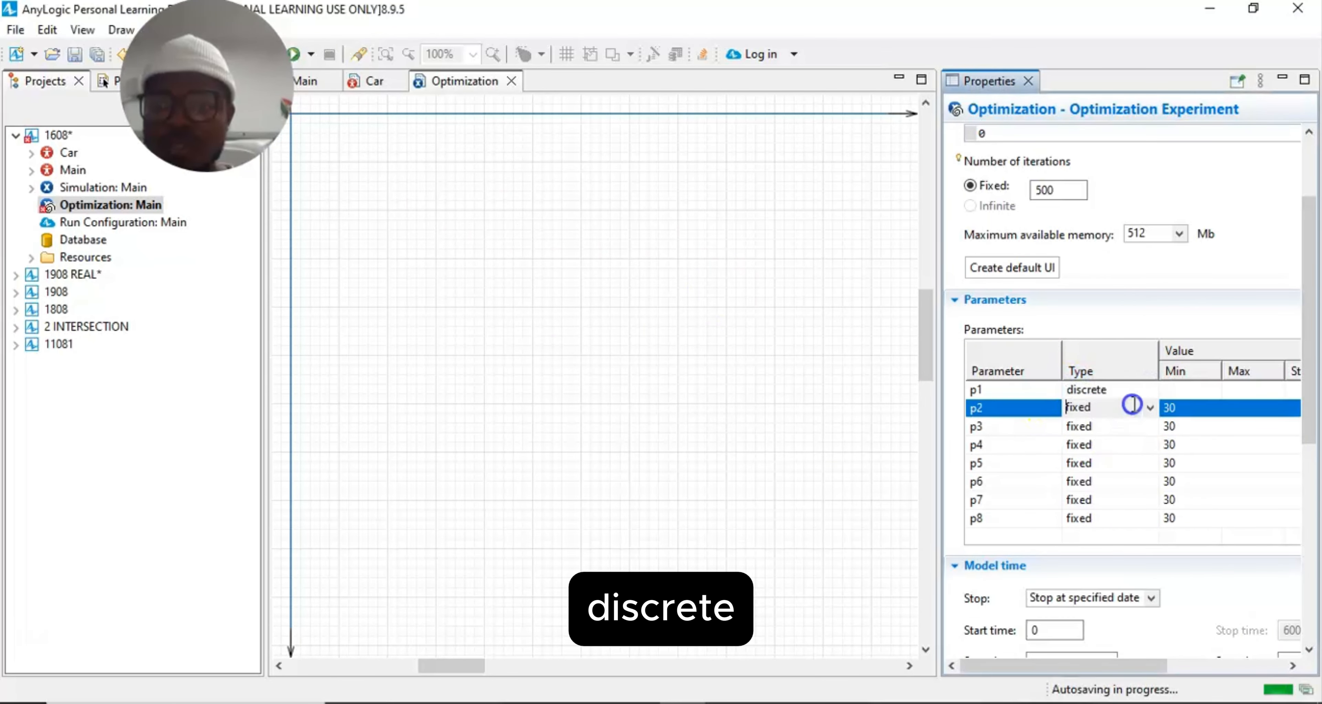
click(1150, 407)
click(1104, 455)
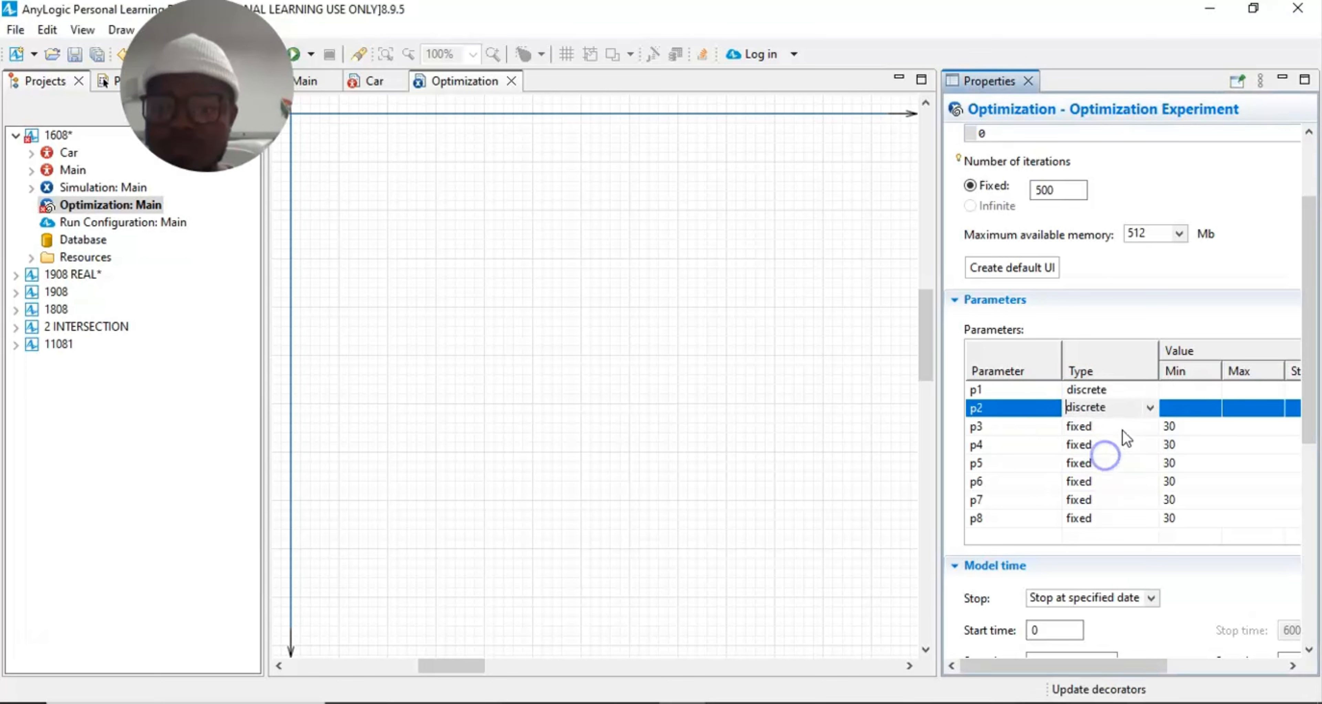
Step: Change the type of parameters p3 and p4 to discrete
click(1124, 427)
click(1150, 426)
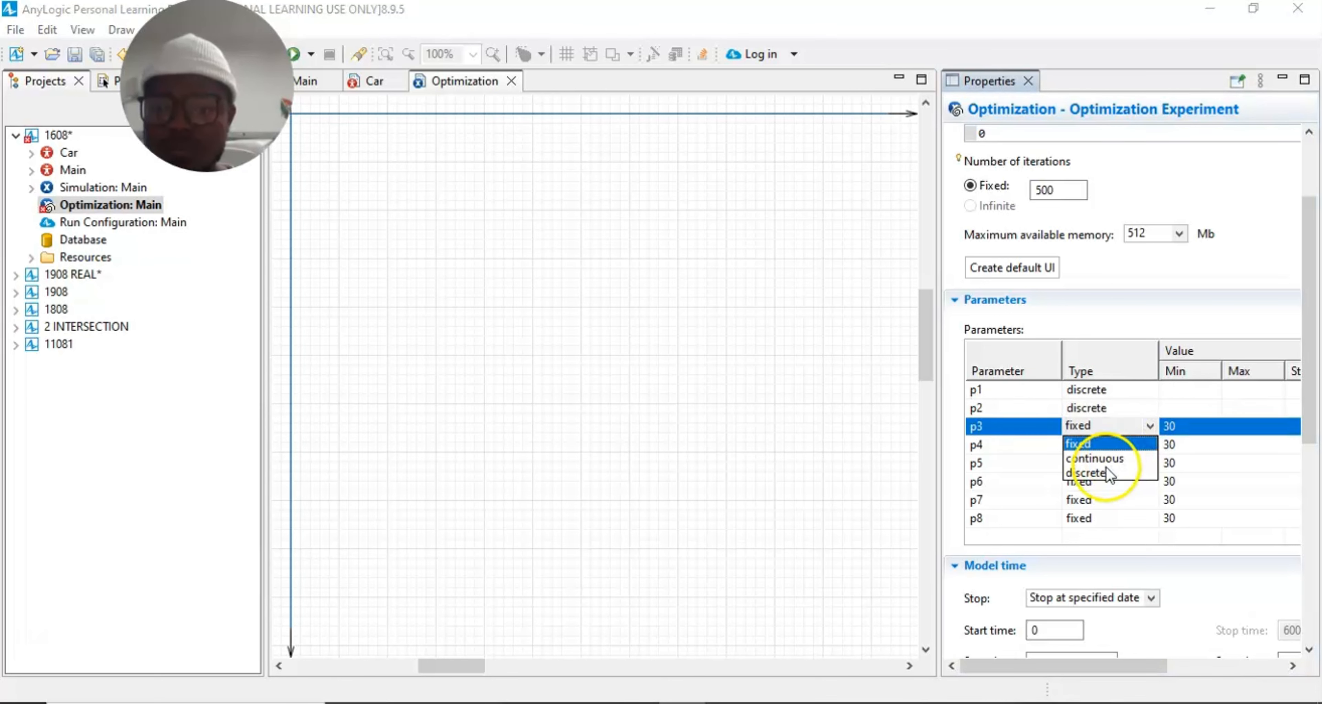
click(1101, 471)
click(1140, 441)
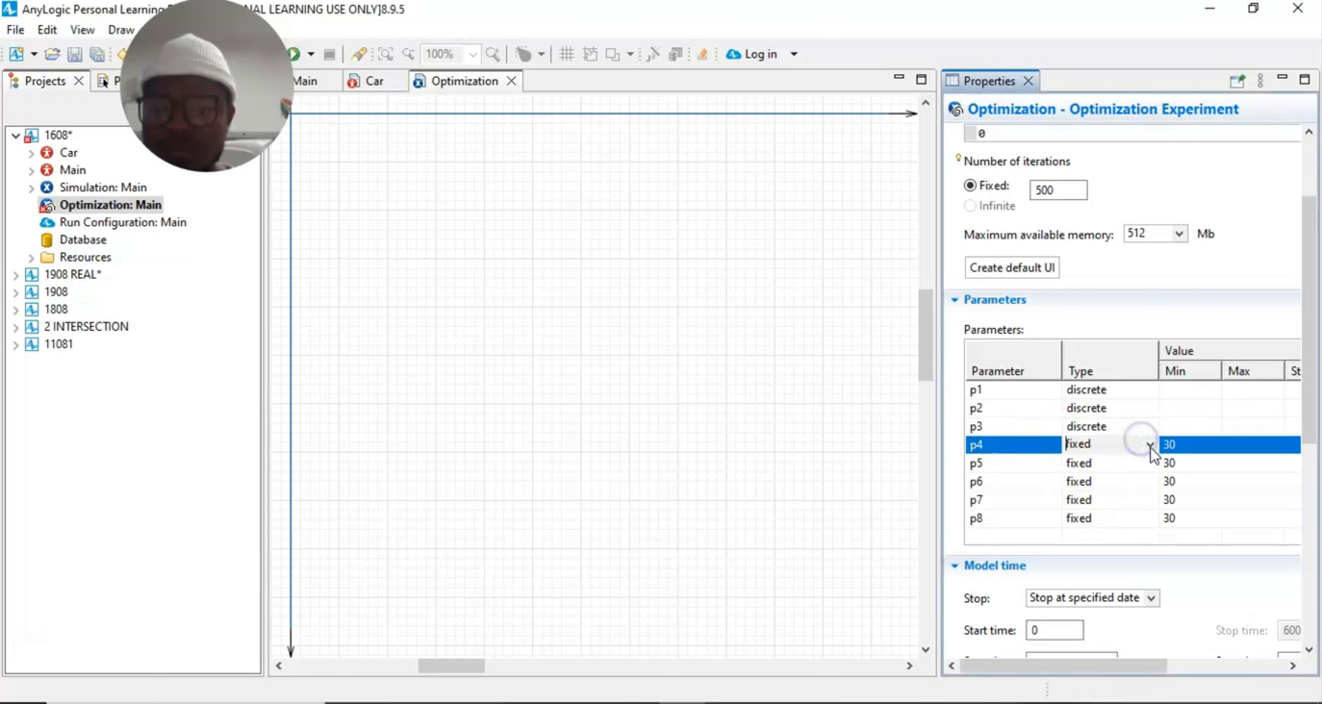
click(1150, 444)
click(1108, 487)
Step: Change the type of parameters p5 and p6 to discrete
click(1114, 463)
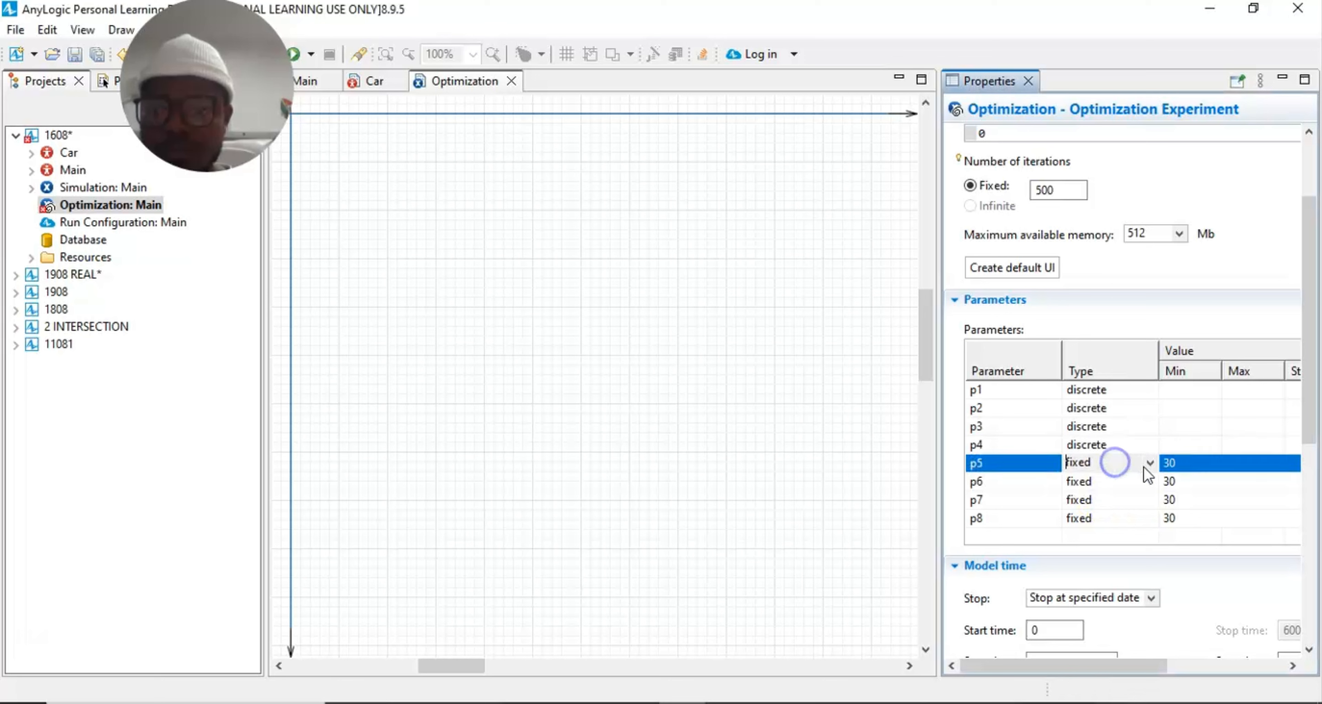
click(1149, 463)
click(1107, 505)
click(1112, 468)
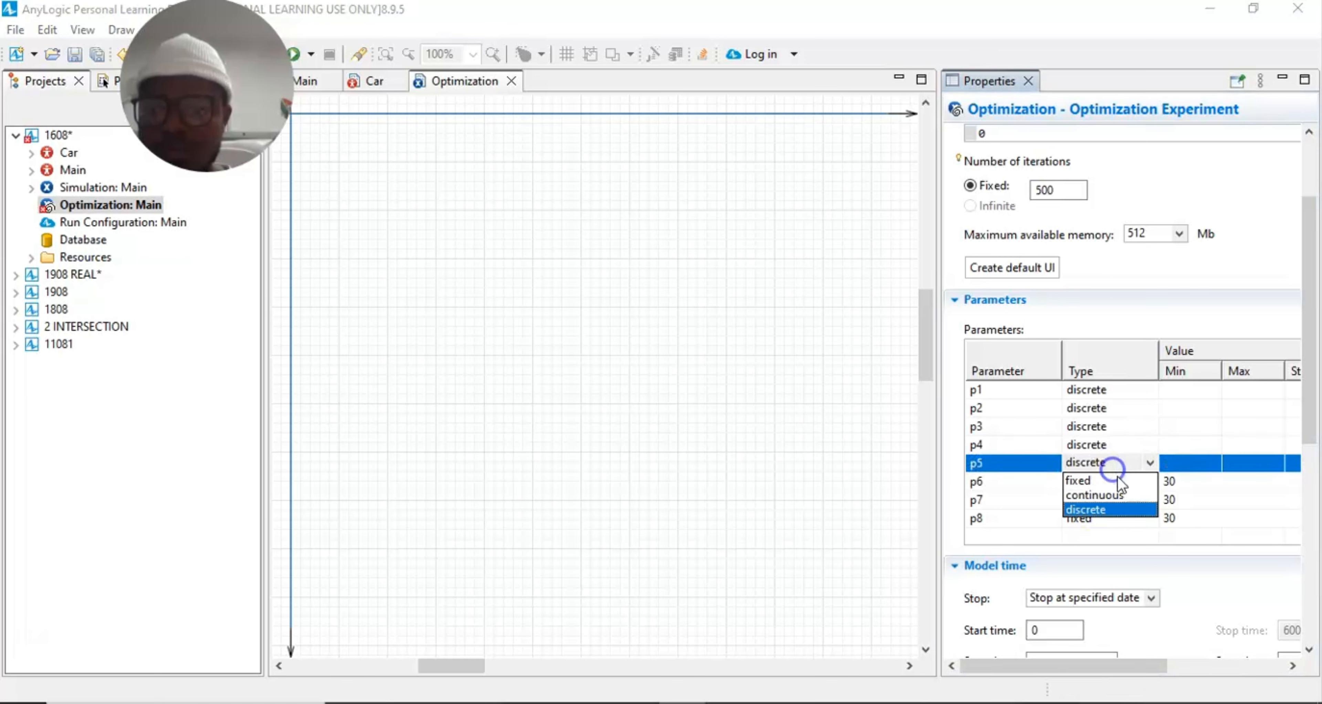
click(1103, 508)
click(1119, 481)
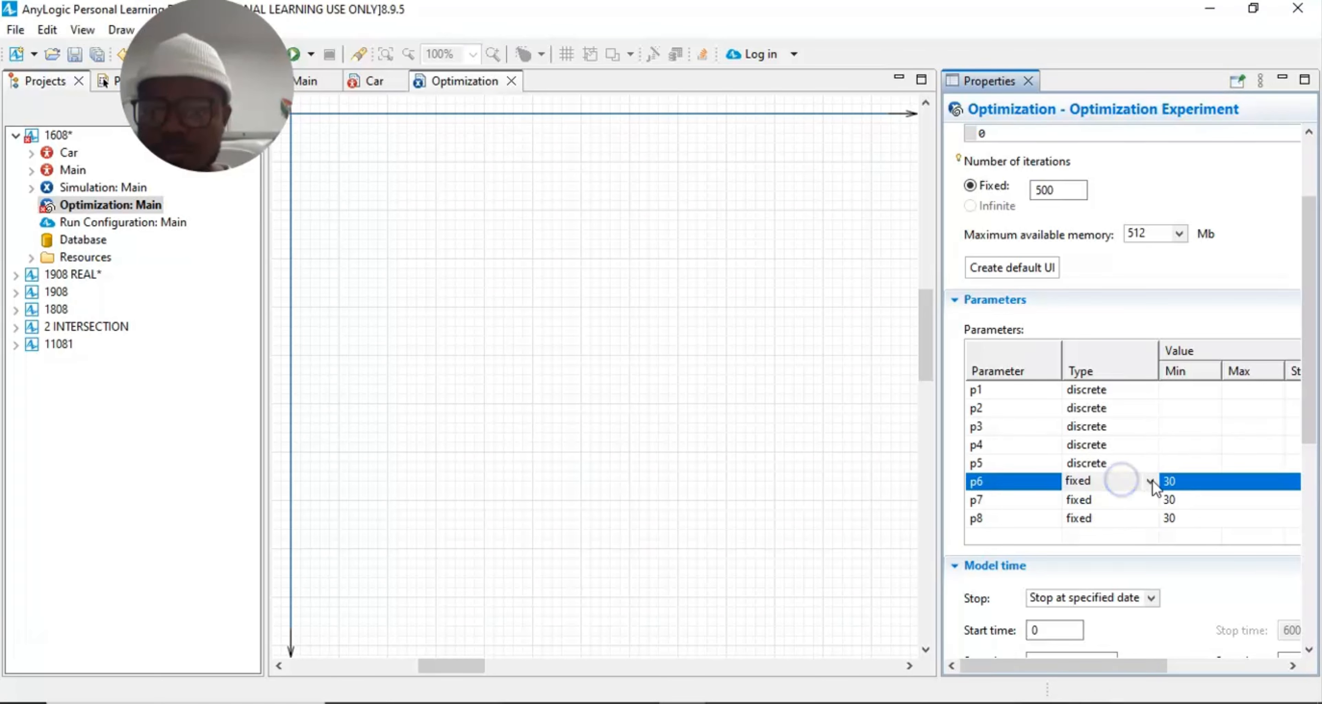
click(1150, 480)
click(1092, 524)
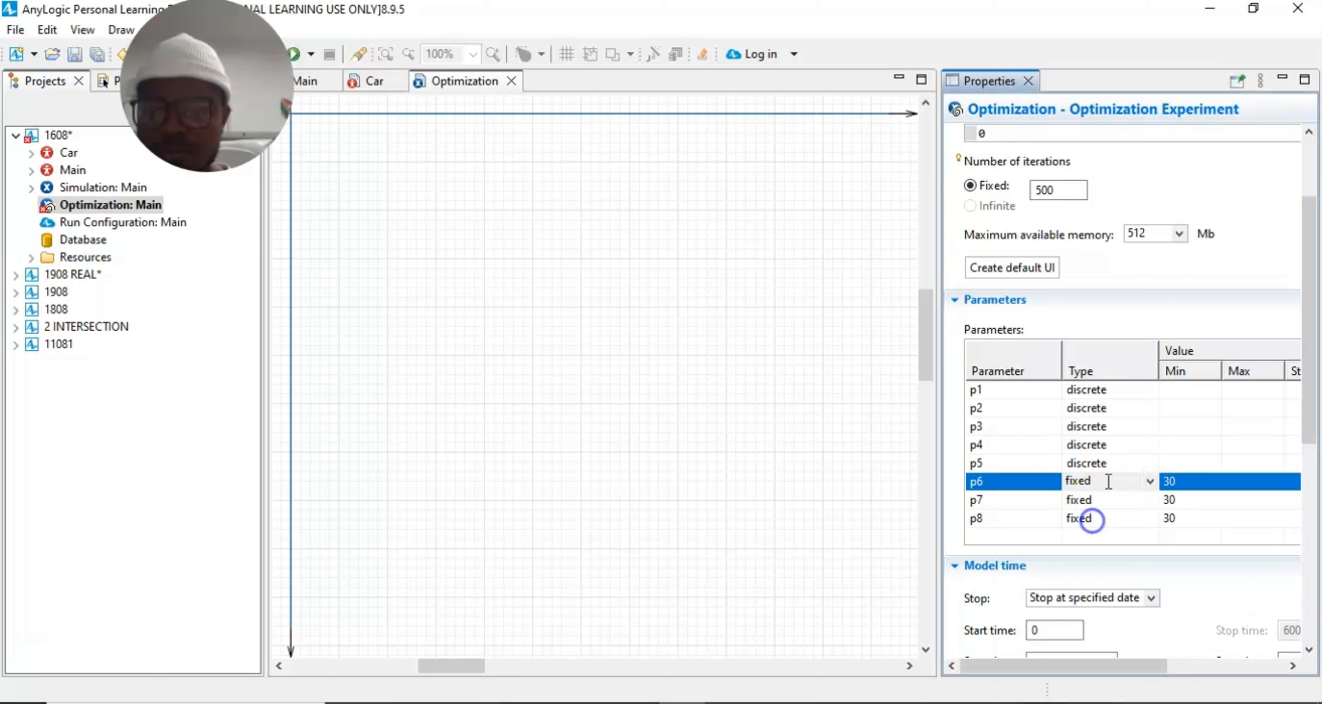
Step: Change the type of parameters p7 and p8 to discrete
click(1119, 499)
click(1148, 500)
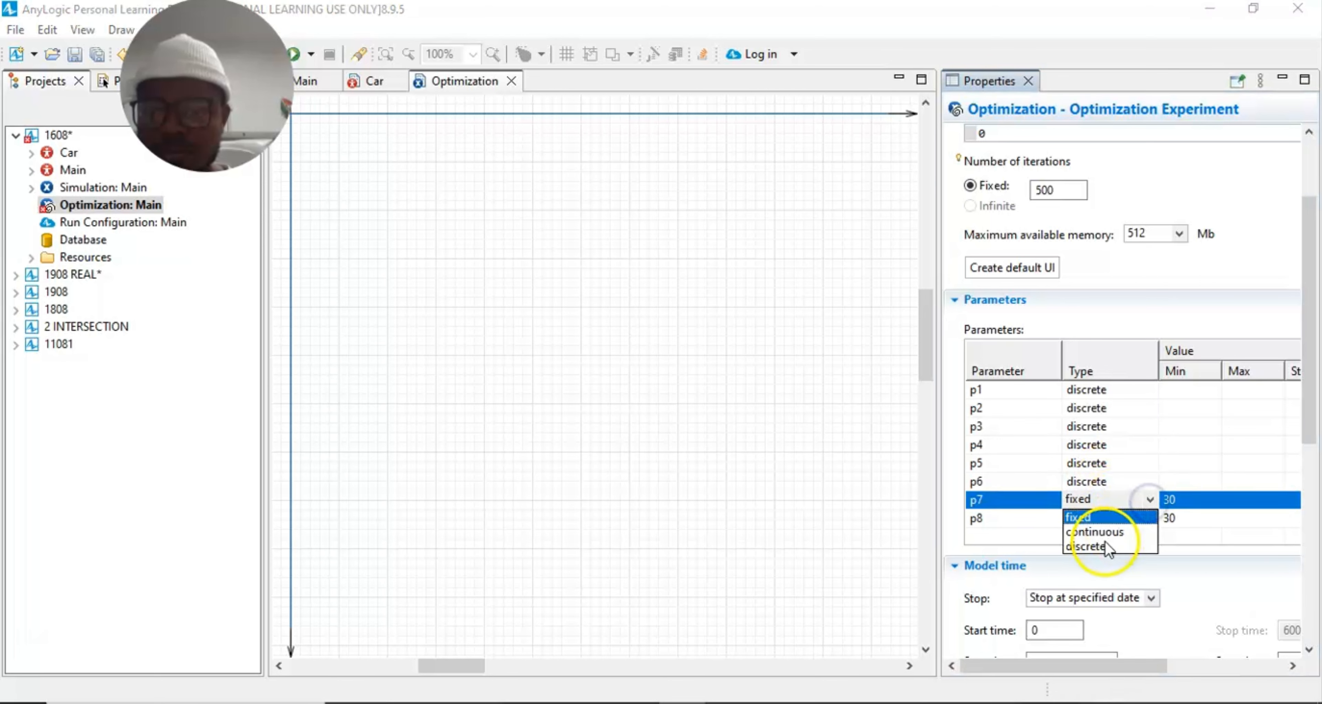
click(1104, 545)
click(1120, 517)
click(1149, 517)
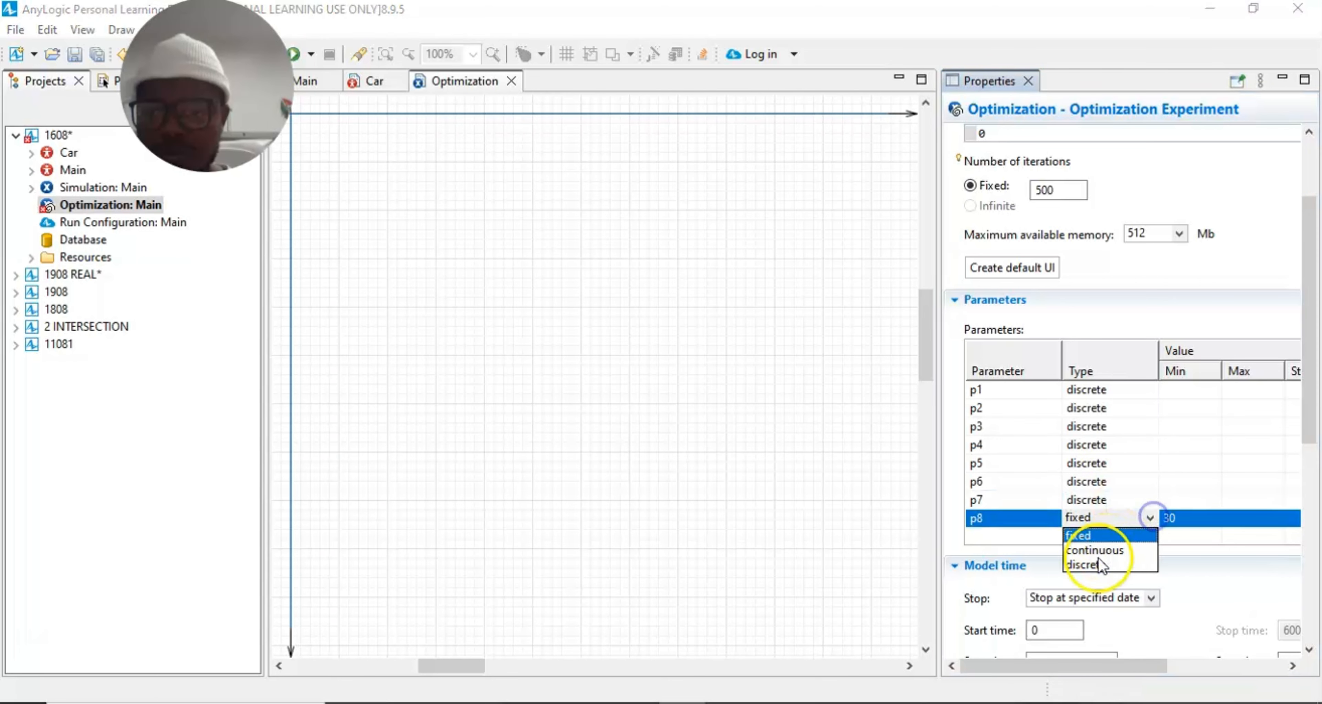
click(1097, 563)
Step: Set the minimum value of parameters p1, p2, p3 and p4 to 10
drag(1038, 666, 1054, 667)
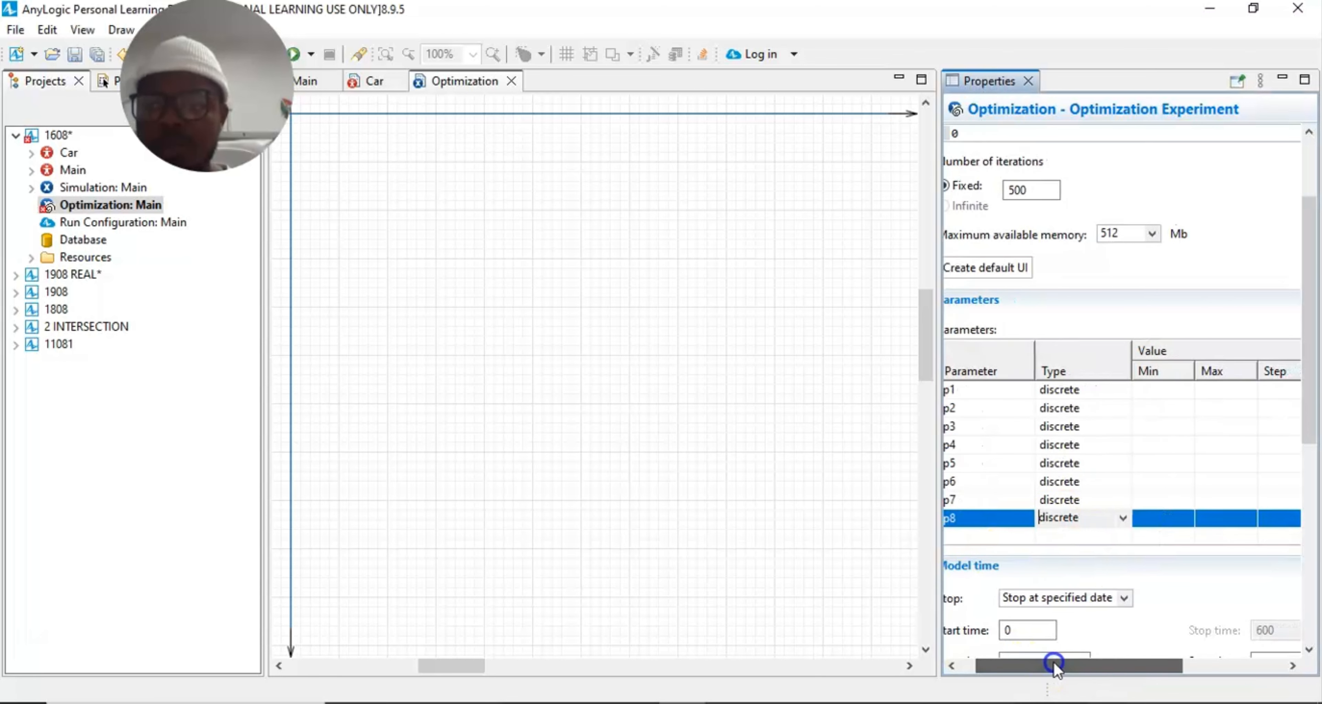
click(1142, 388)
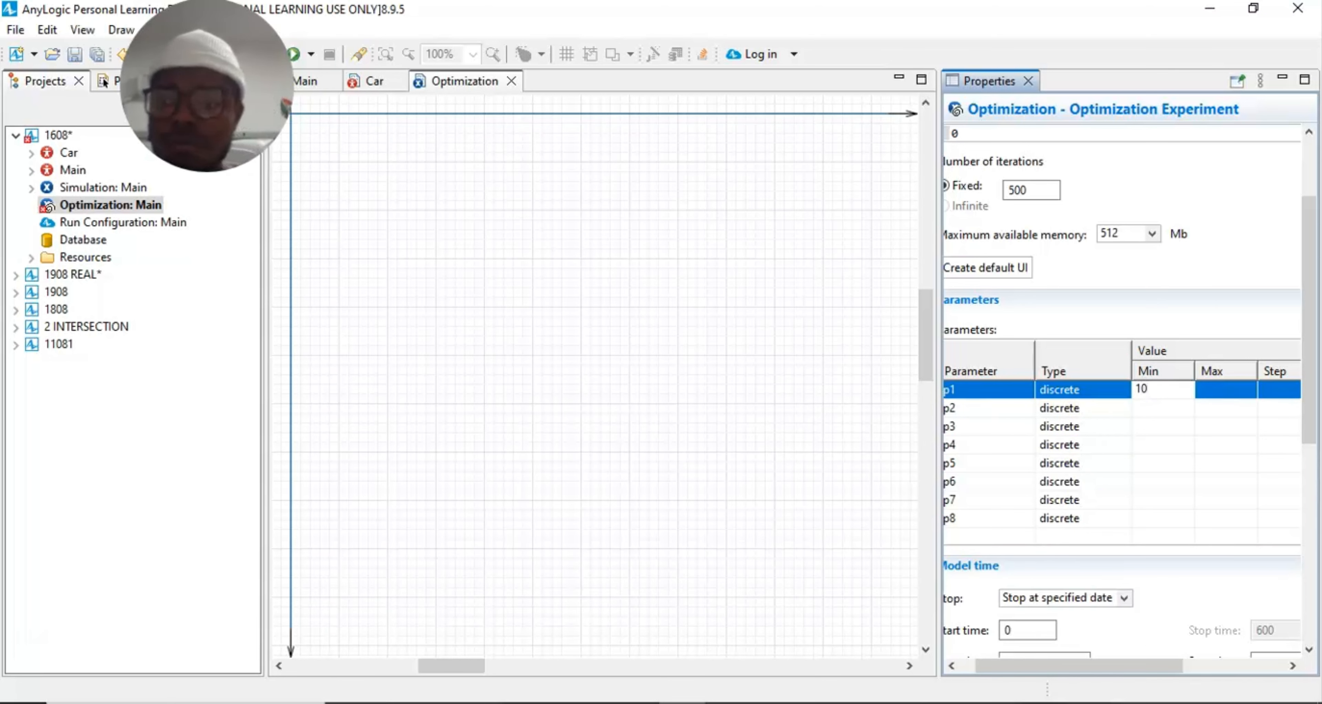
click(1166, 404)
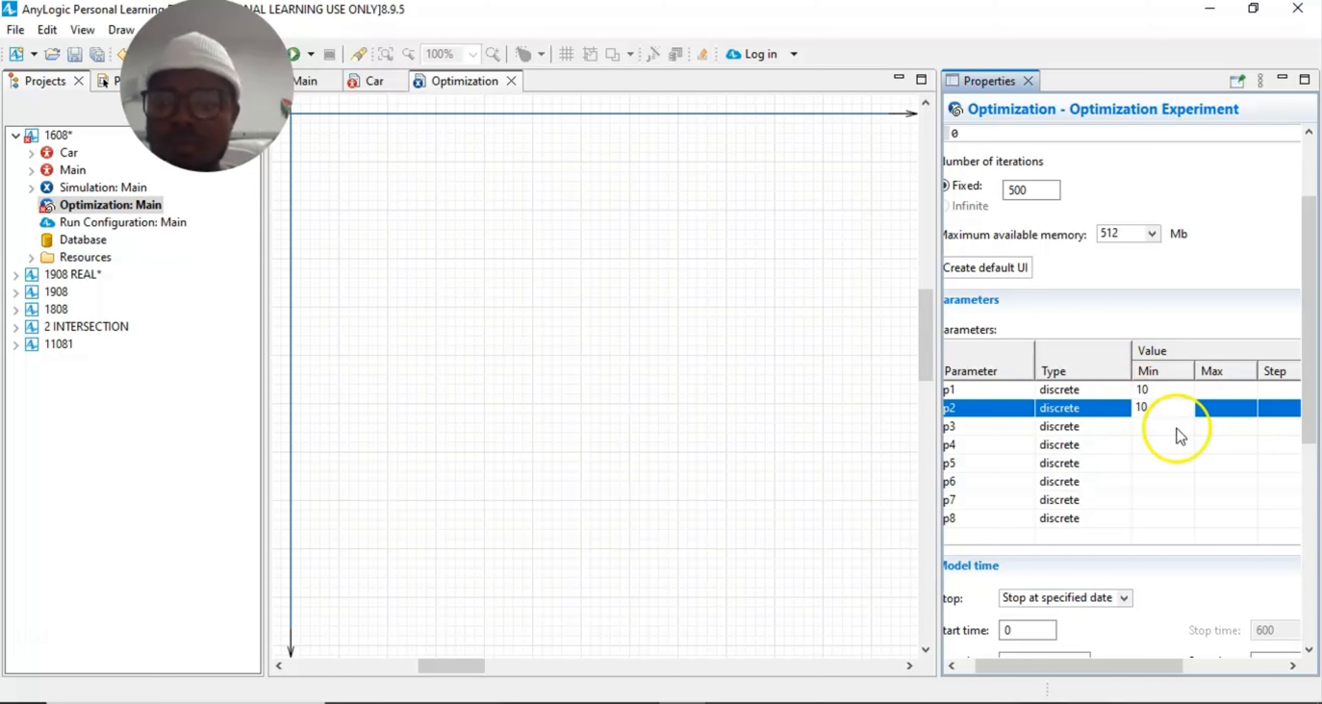
click(1140, 425)
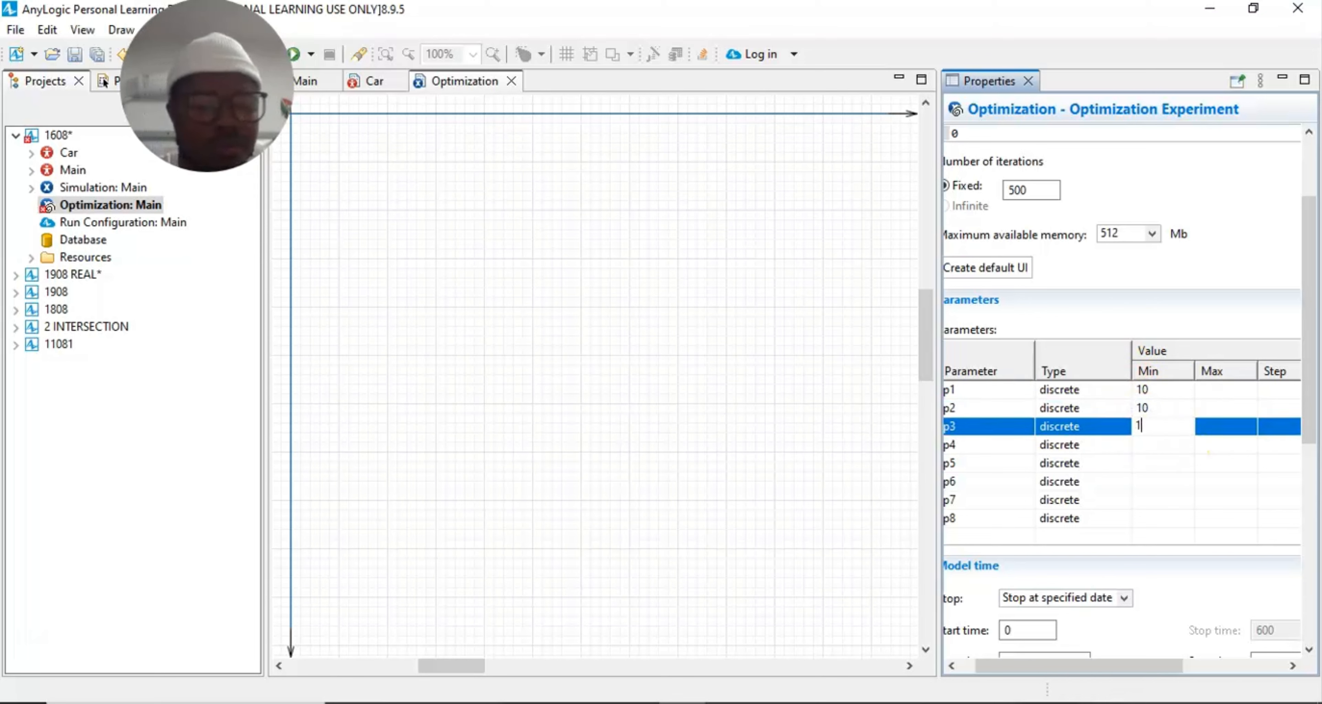
click(1161, 440)
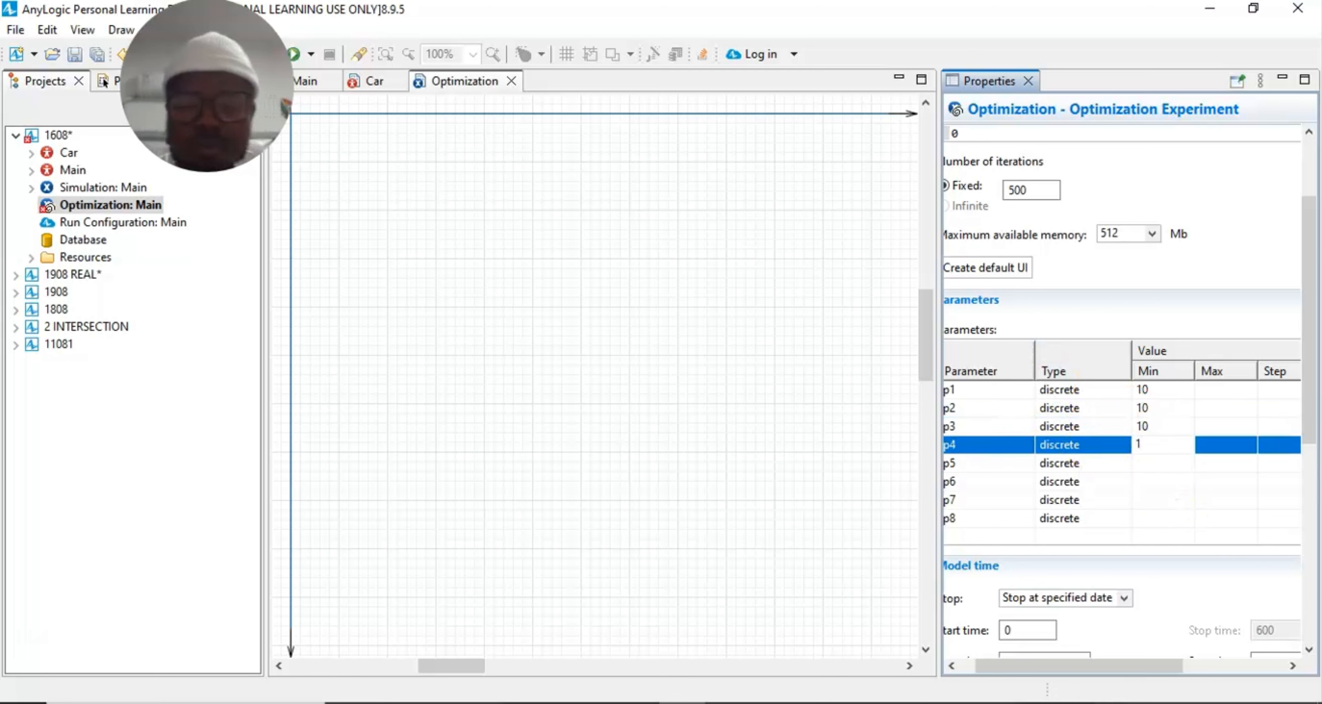
text(10)
Step: Set the minimum value of parameters p5, p6, p7 and p8 to 10
click(1148, 459)
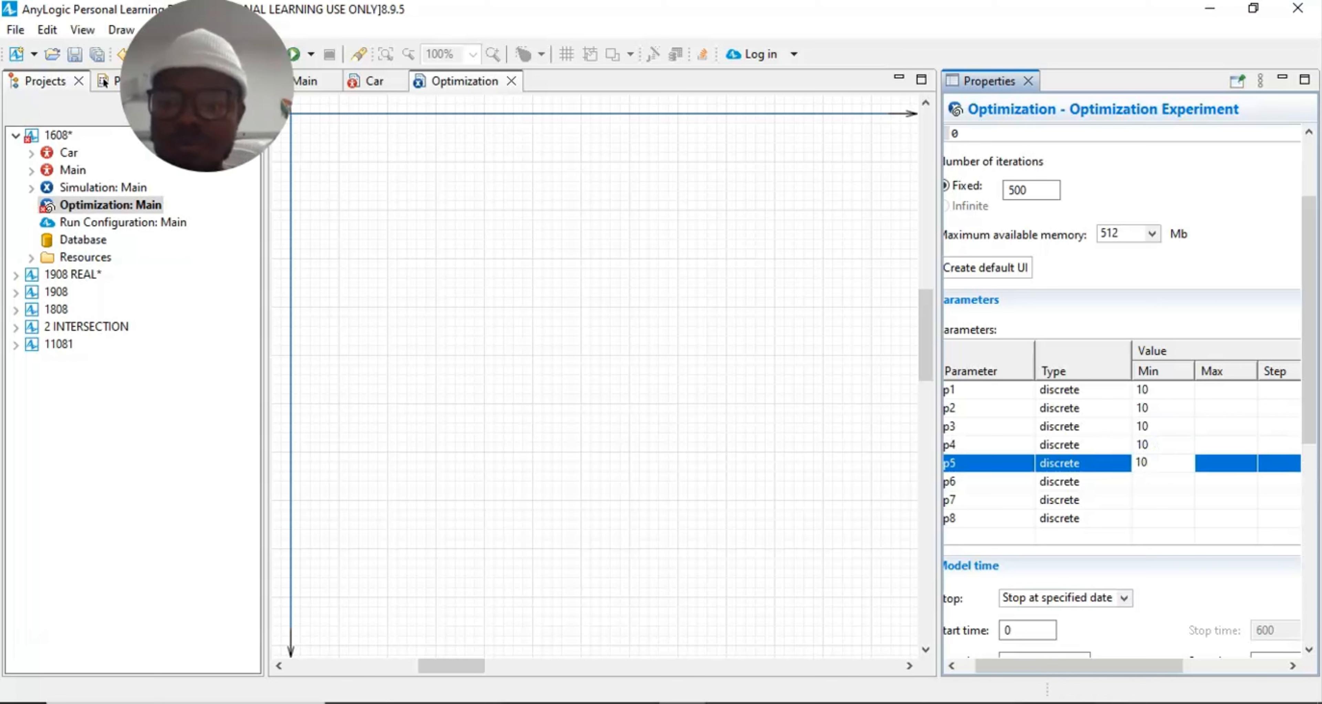
click(1142, 483)
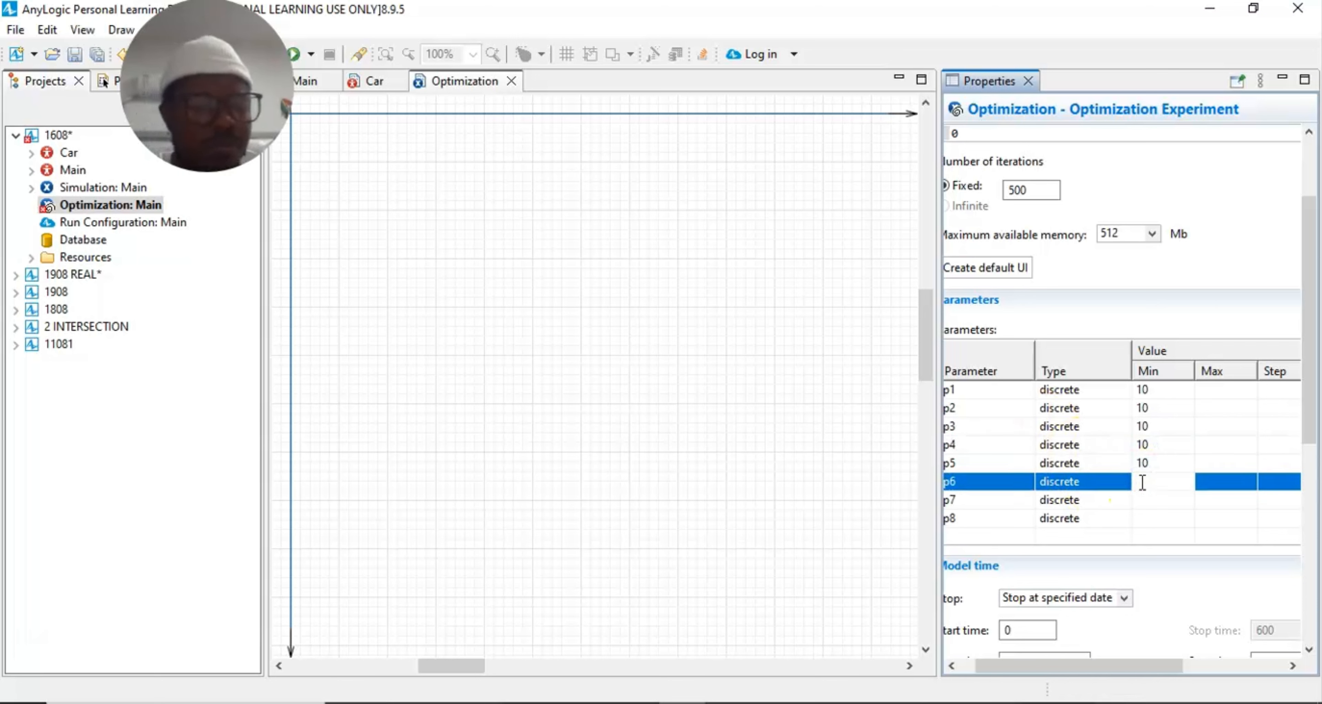
click(1172, 506)
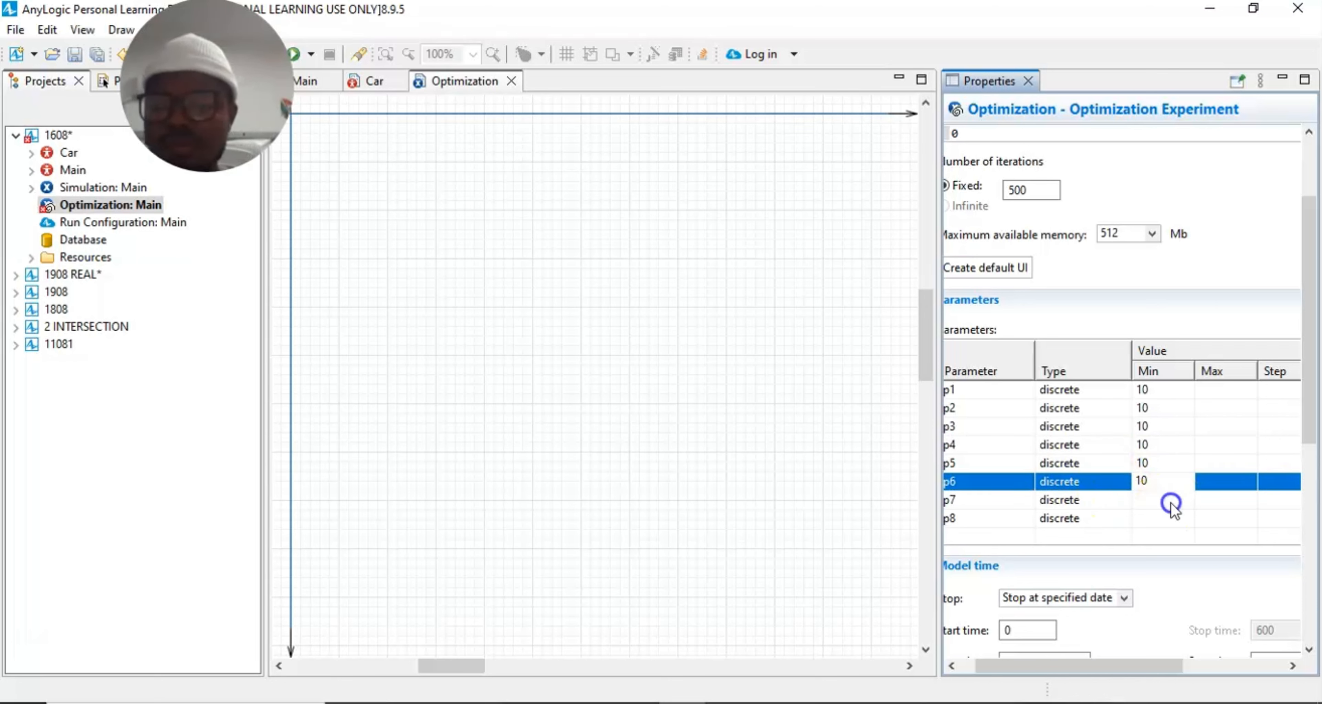
click(1157, 498)
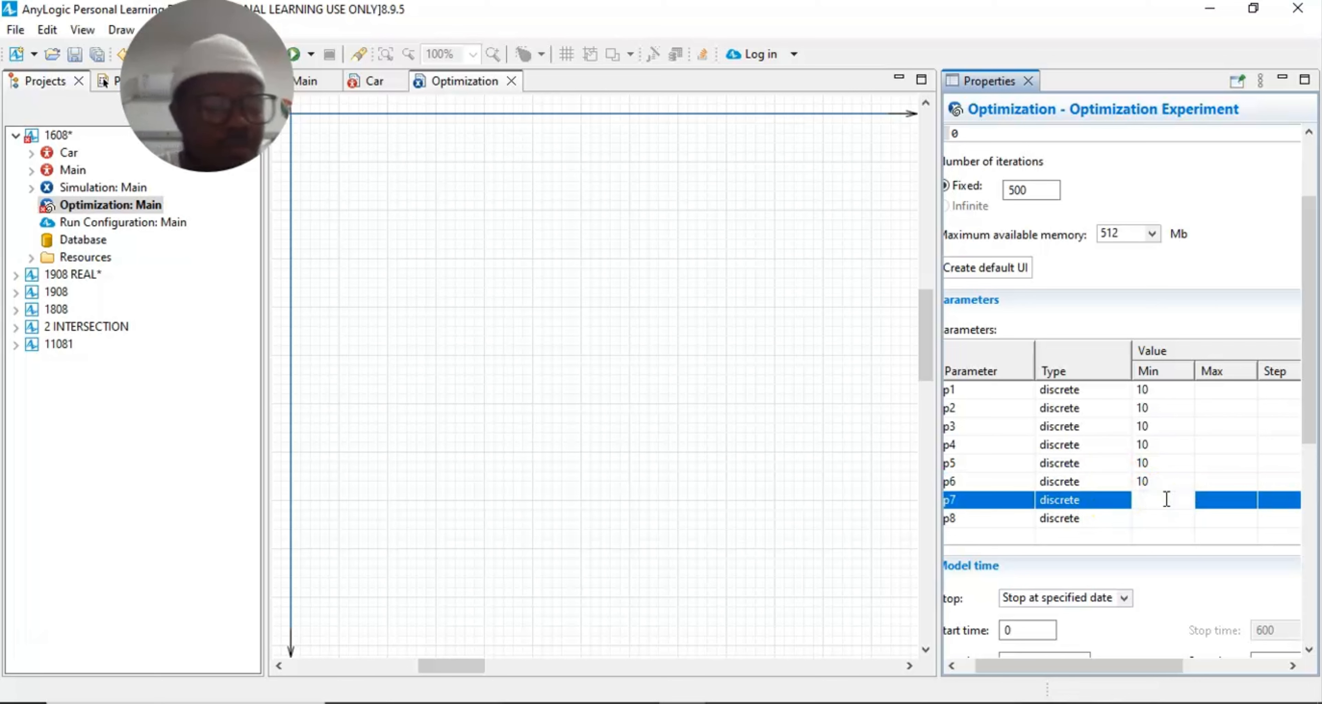
click(1149, 519)
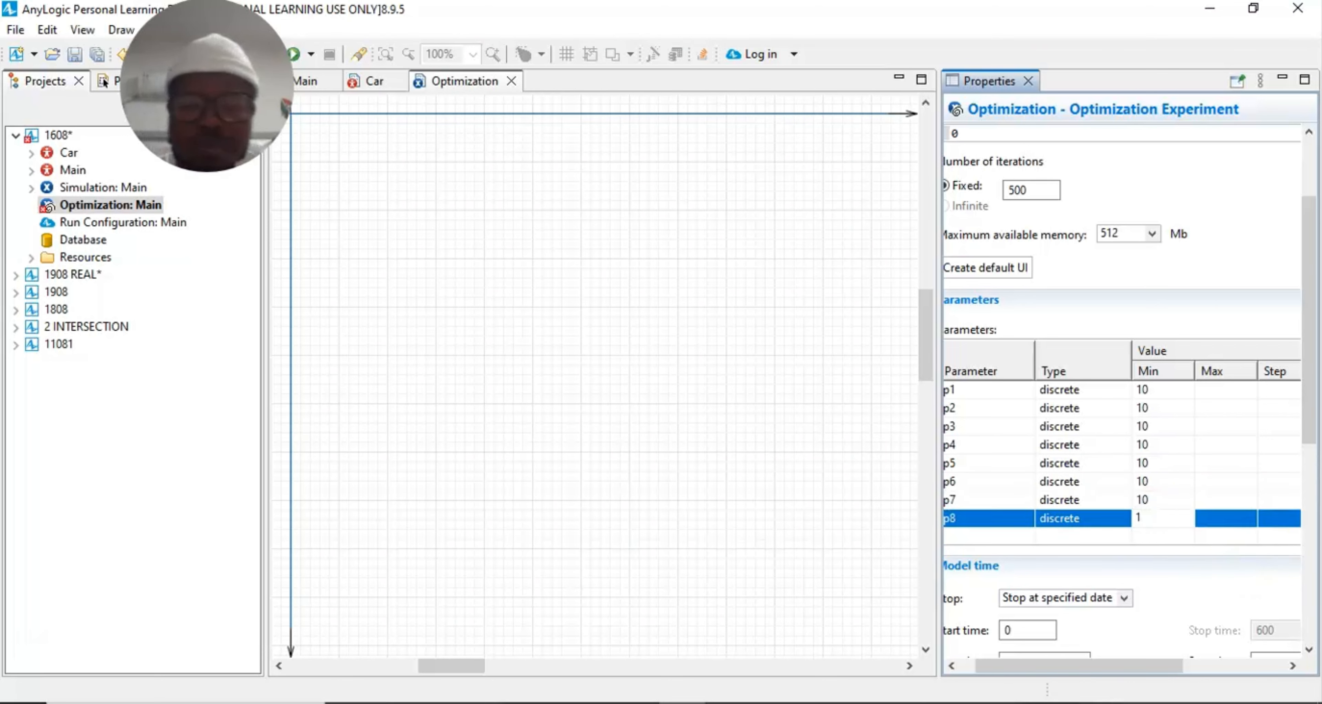
Step: Give parameters p1, p2 and p3 a maximum value of 35 and a step of 5
click(1209, 390)
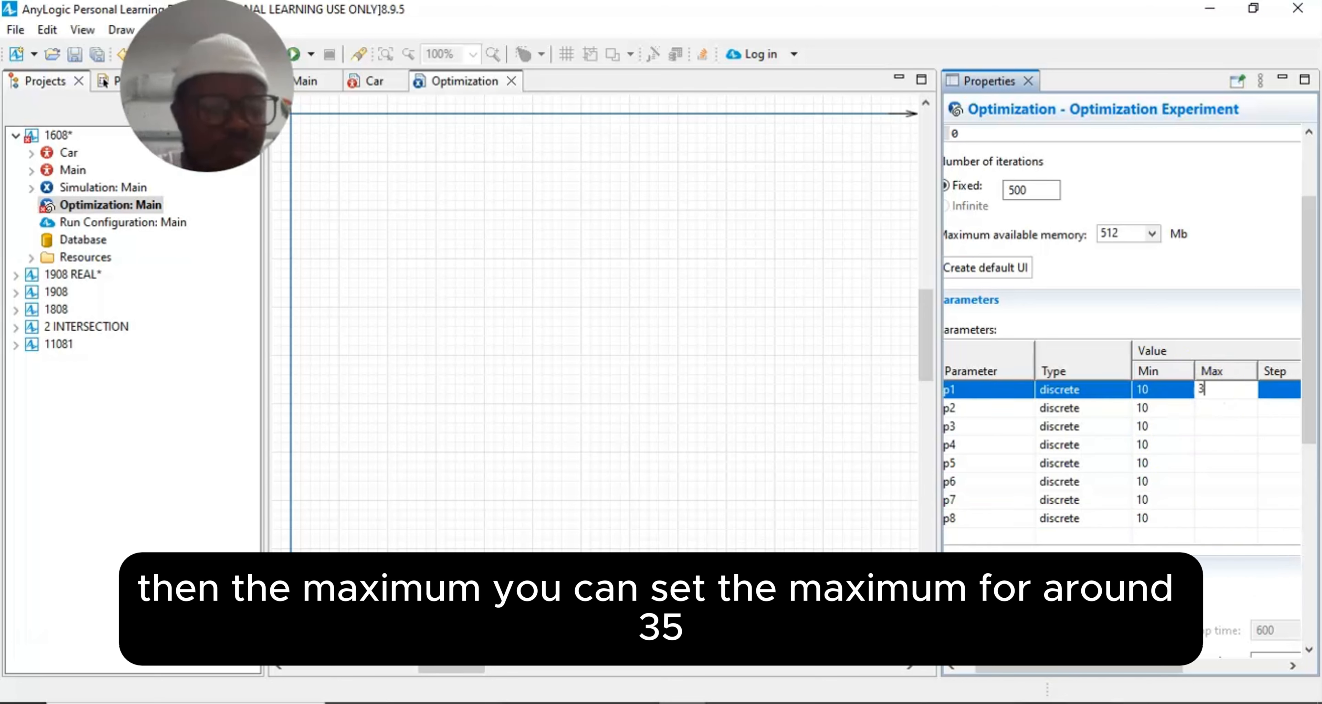
click(1280, 385)
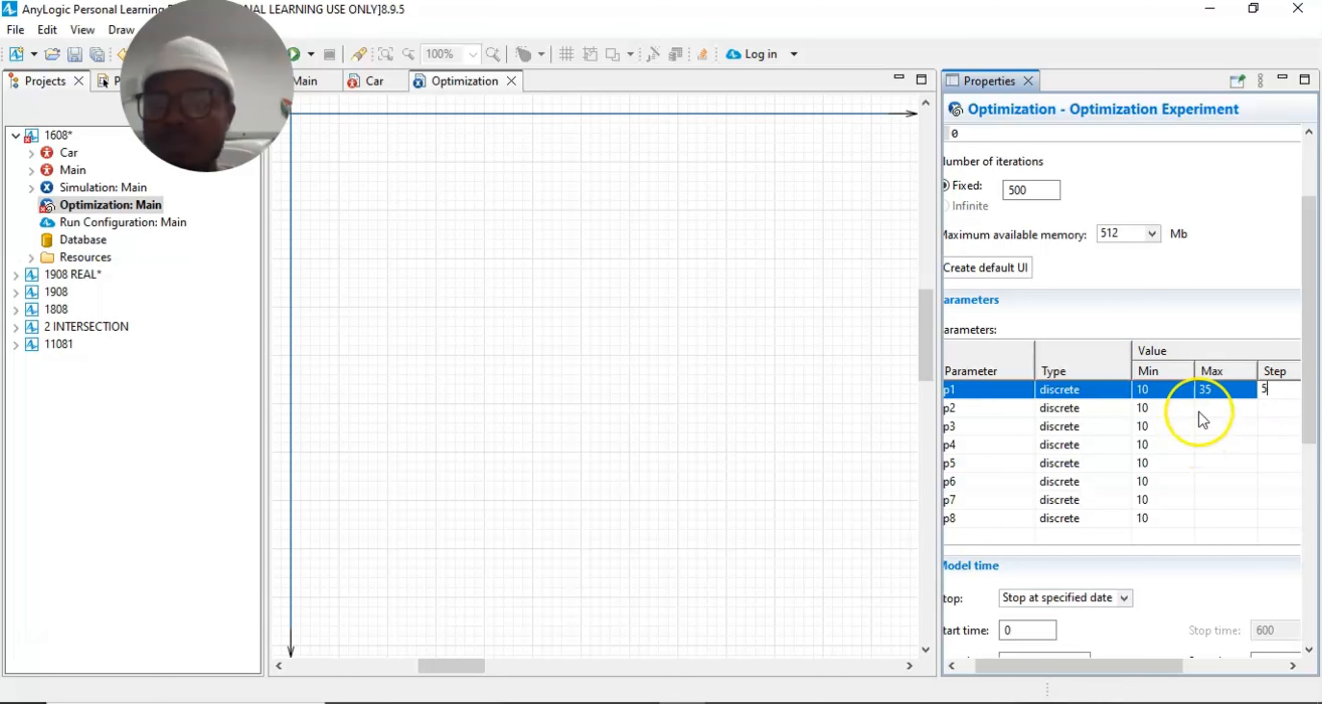
click(1199, 391)
click(1204, 406)
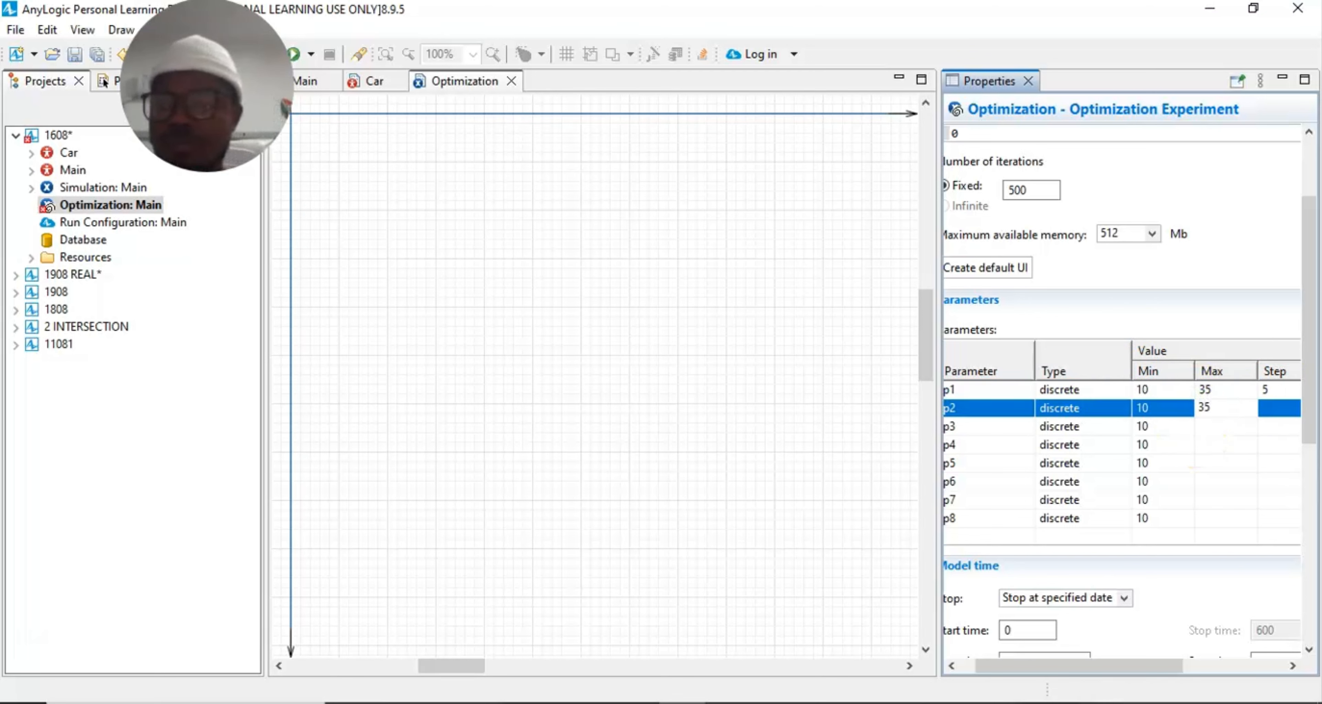
text(35)
click(1266, 405)
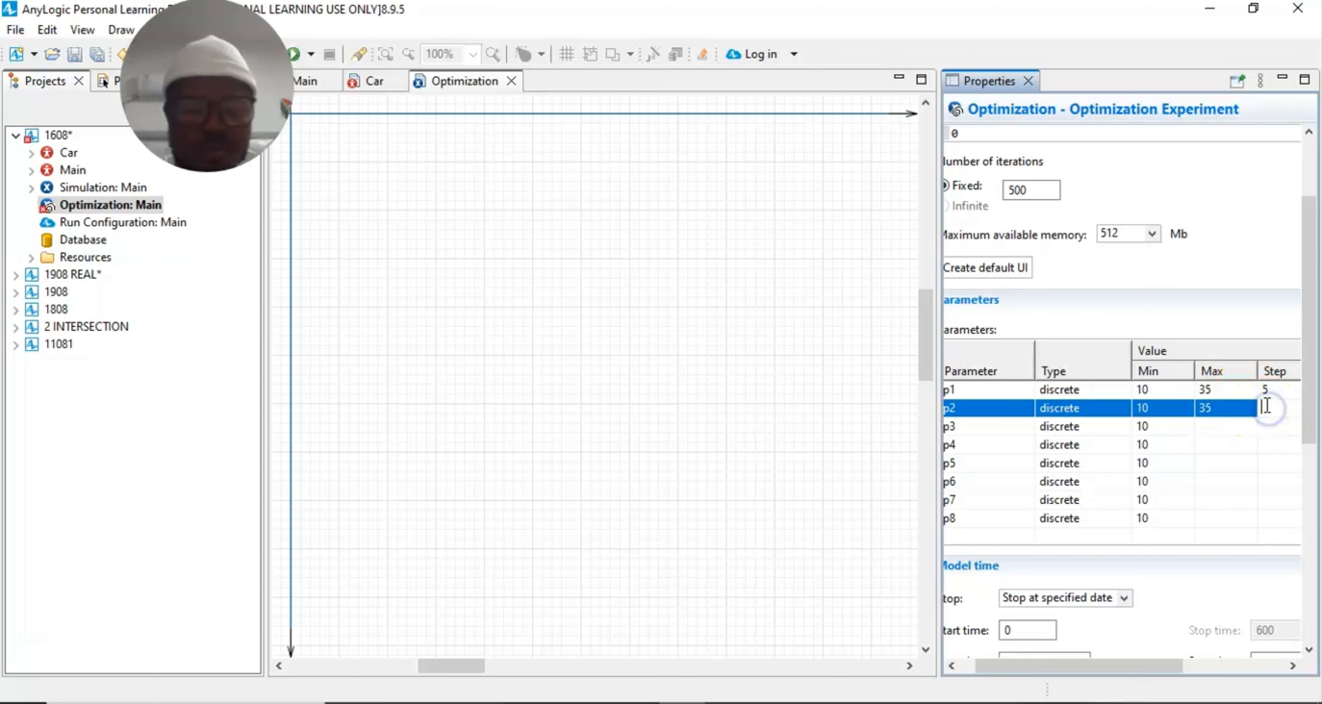
click(1195, 426)
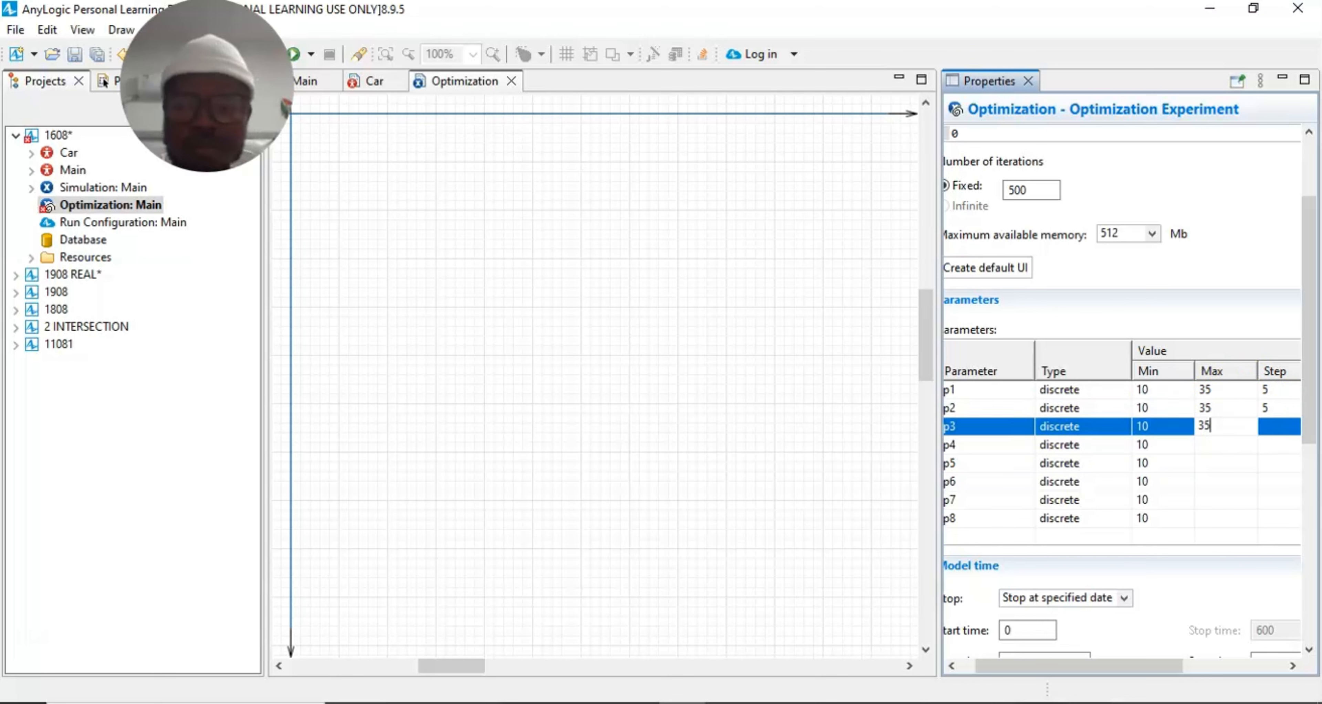
click(1271, 426)
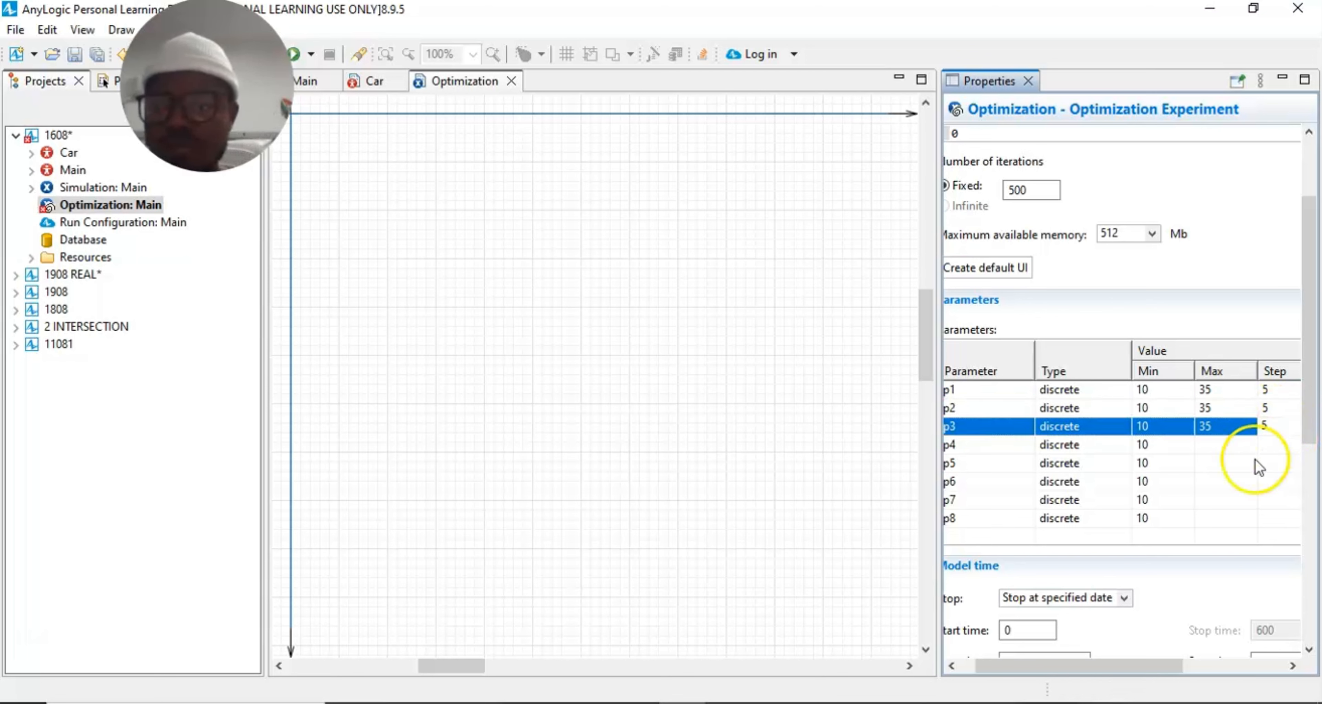
Step: Set the maximum value of parameters p4, p5, p6, p7 and p8 to 35
click(1223, 441)
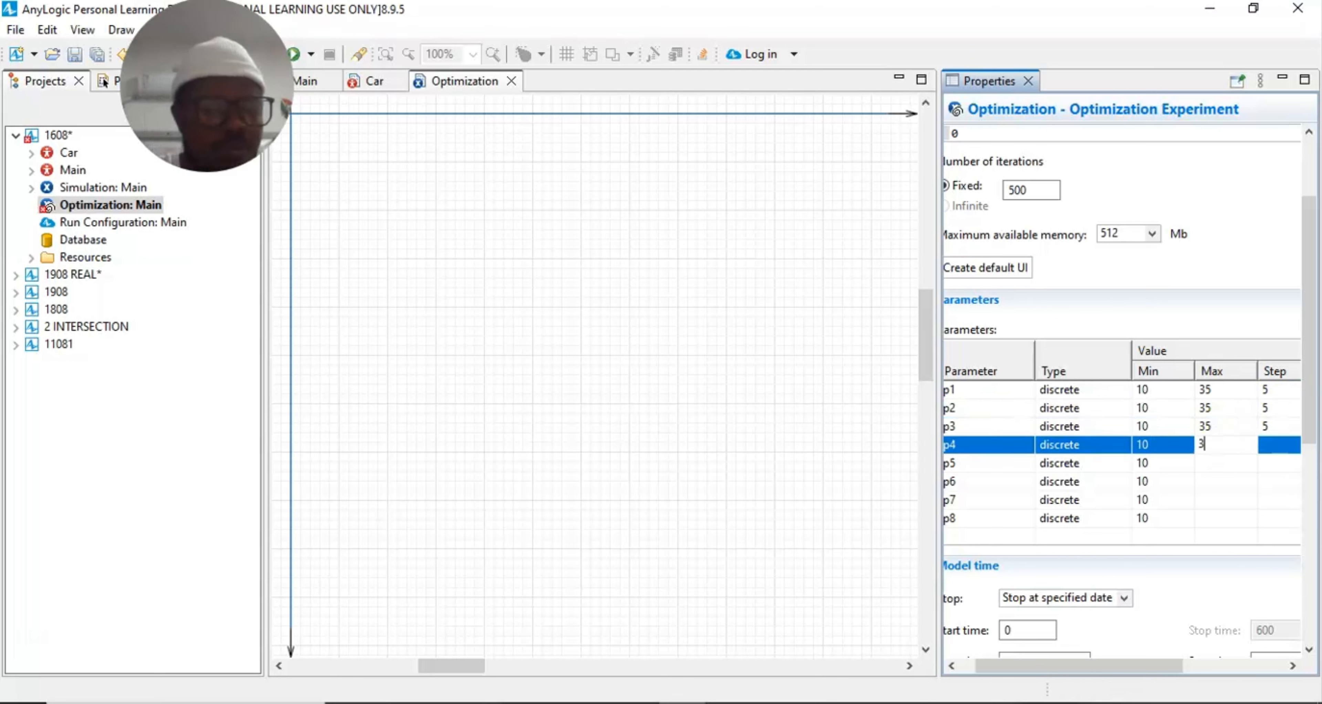
text(35)
click(1203, 461)
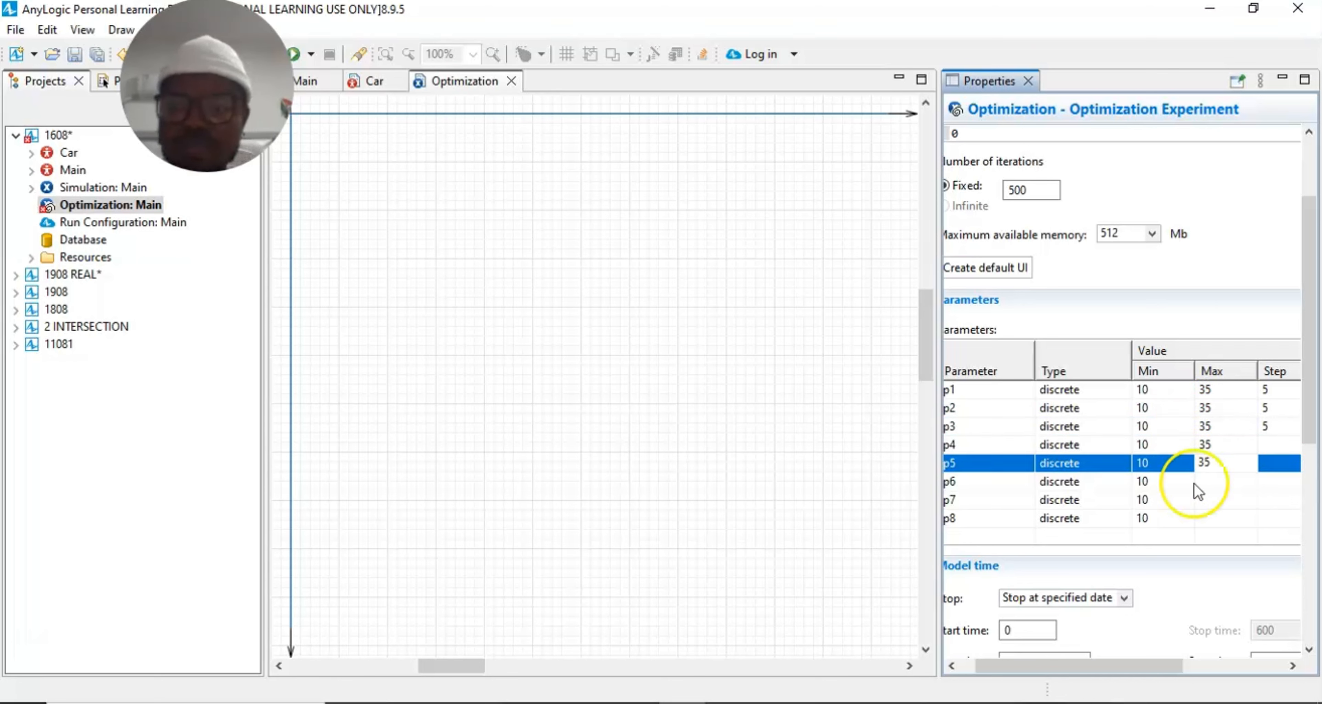
click(1205, 481)
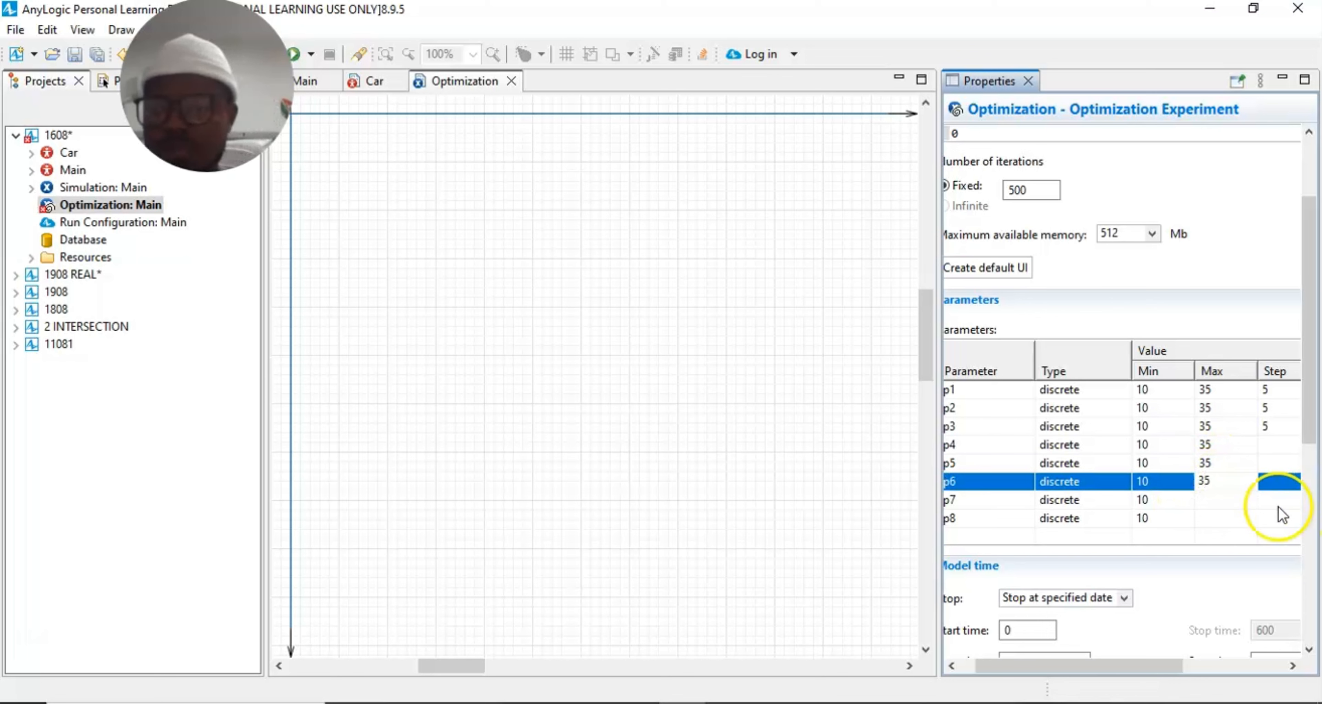
click(1201, 498)
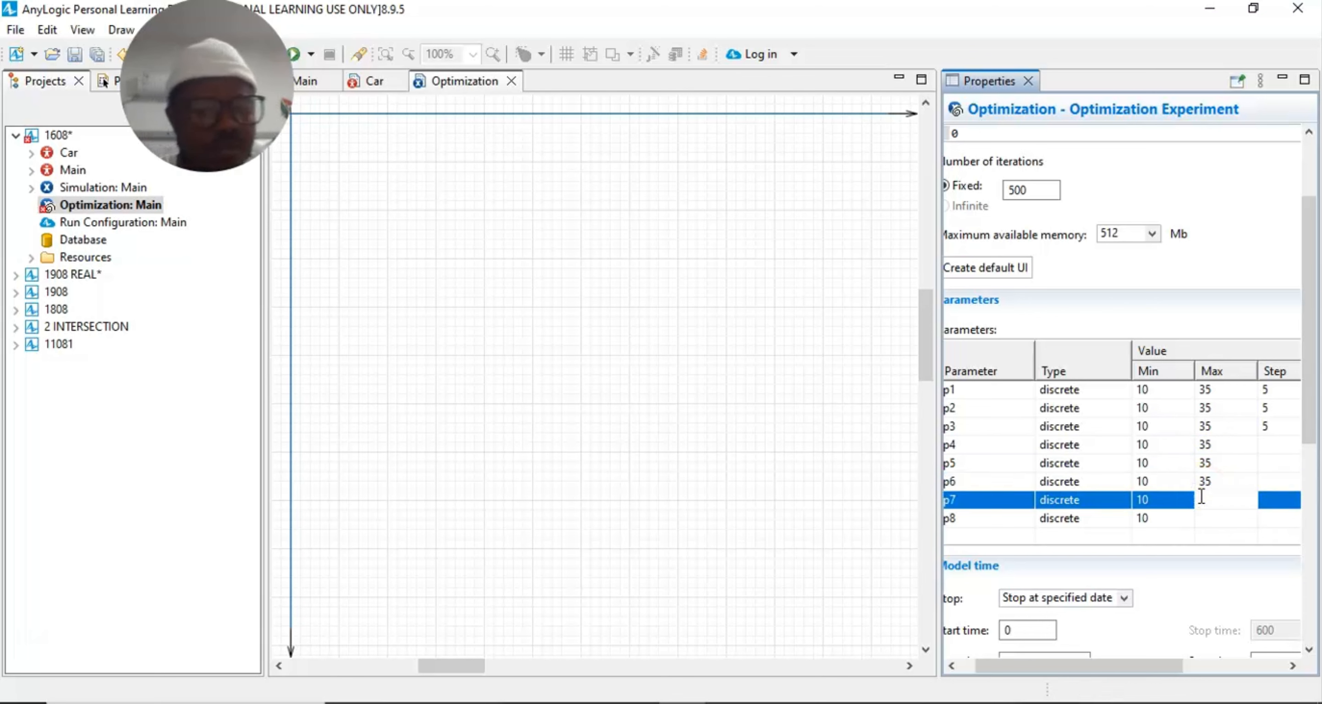
click(1222, 519)
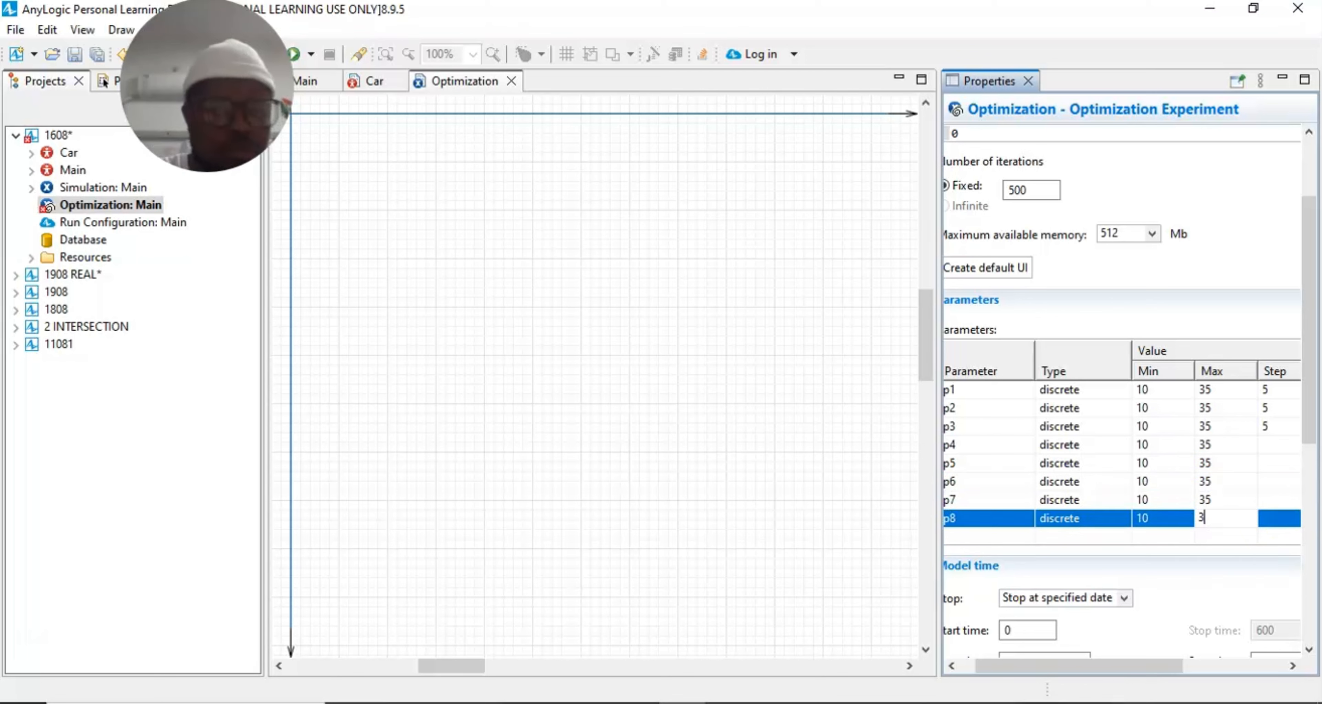
Step: Set the step of parameters p4, p5, p6, p7 and p8 to 5
click(1268, 444)
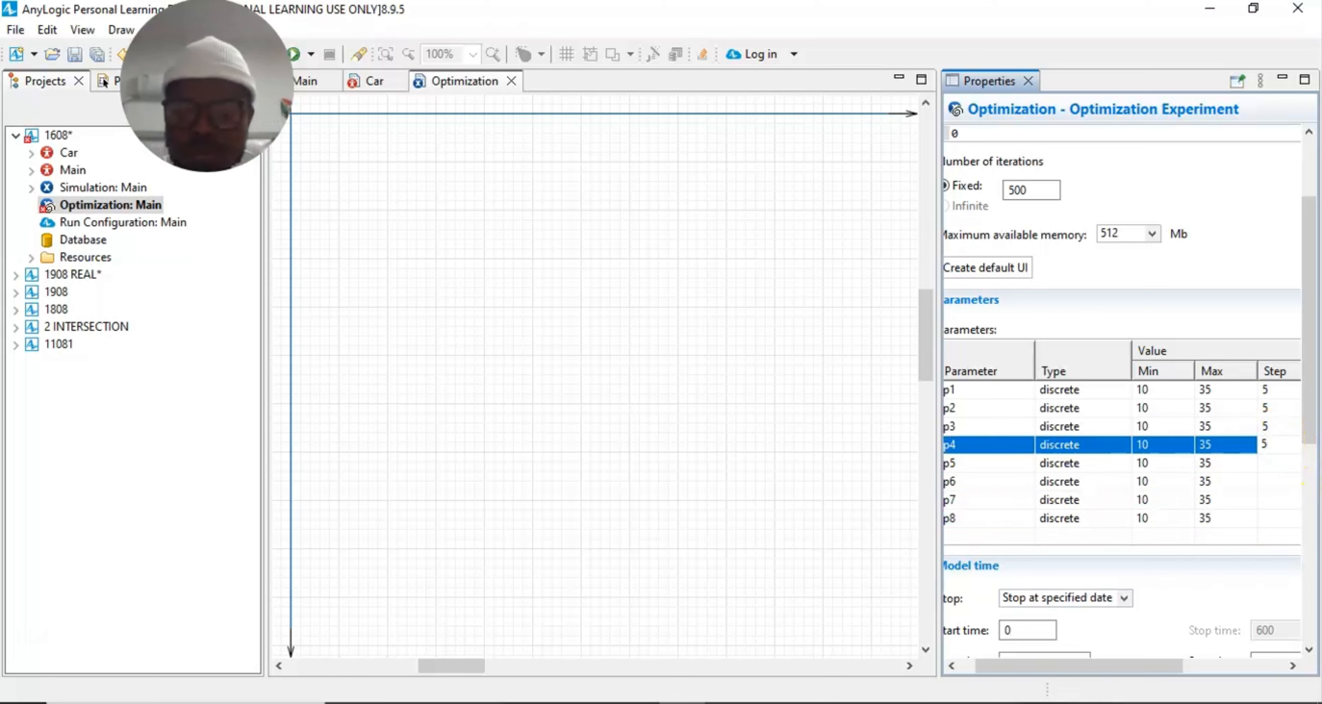
text(5)
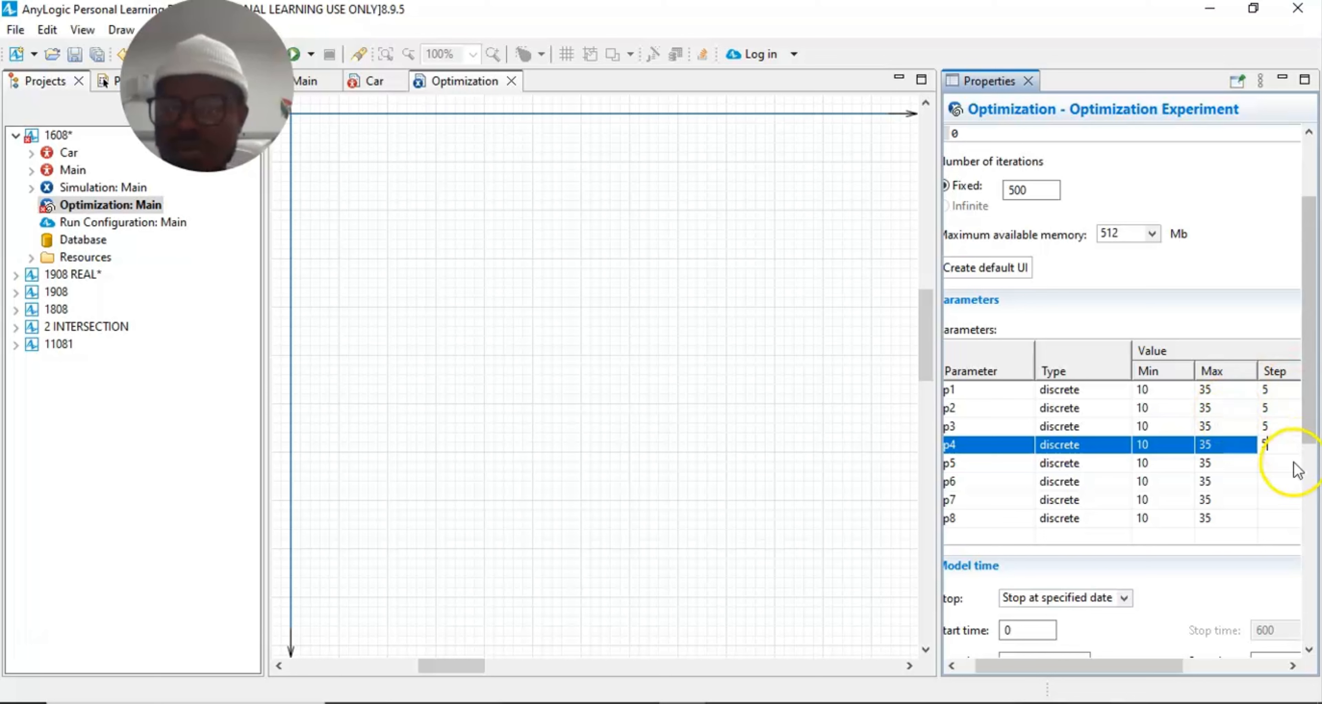
click(1268, 464)
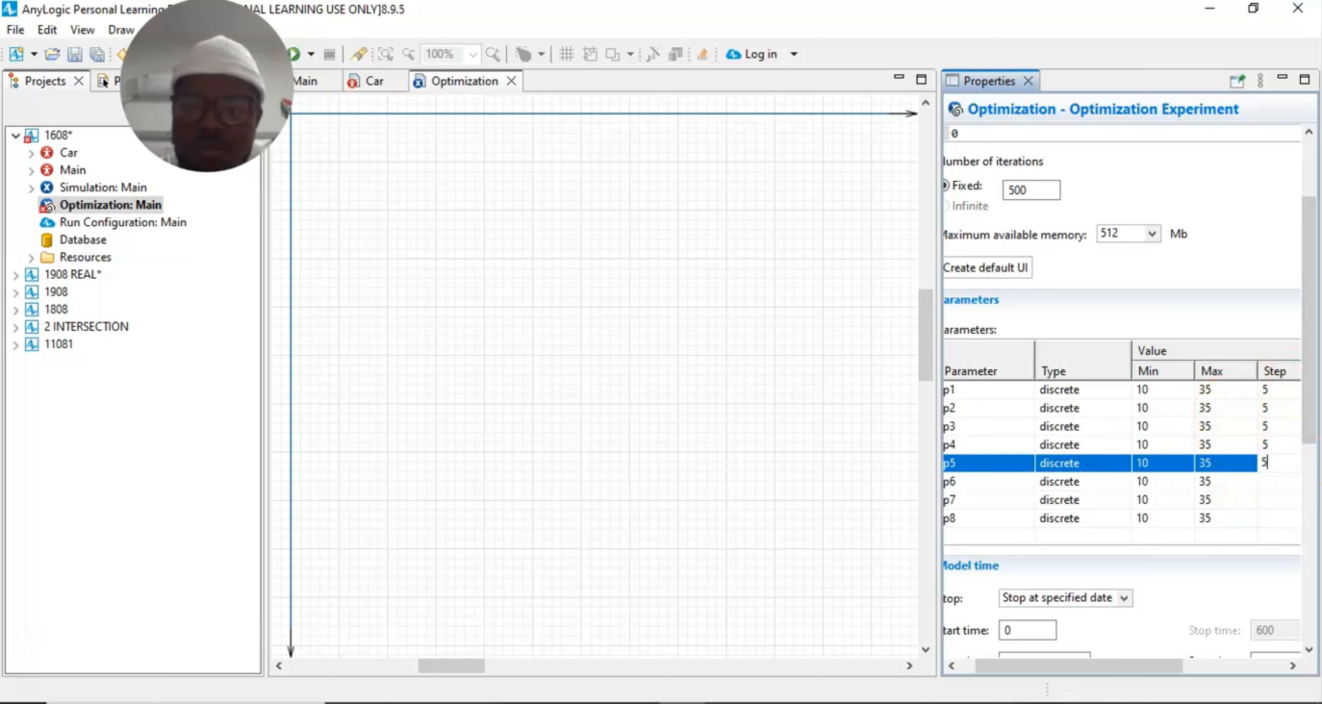
click(1271, 482)
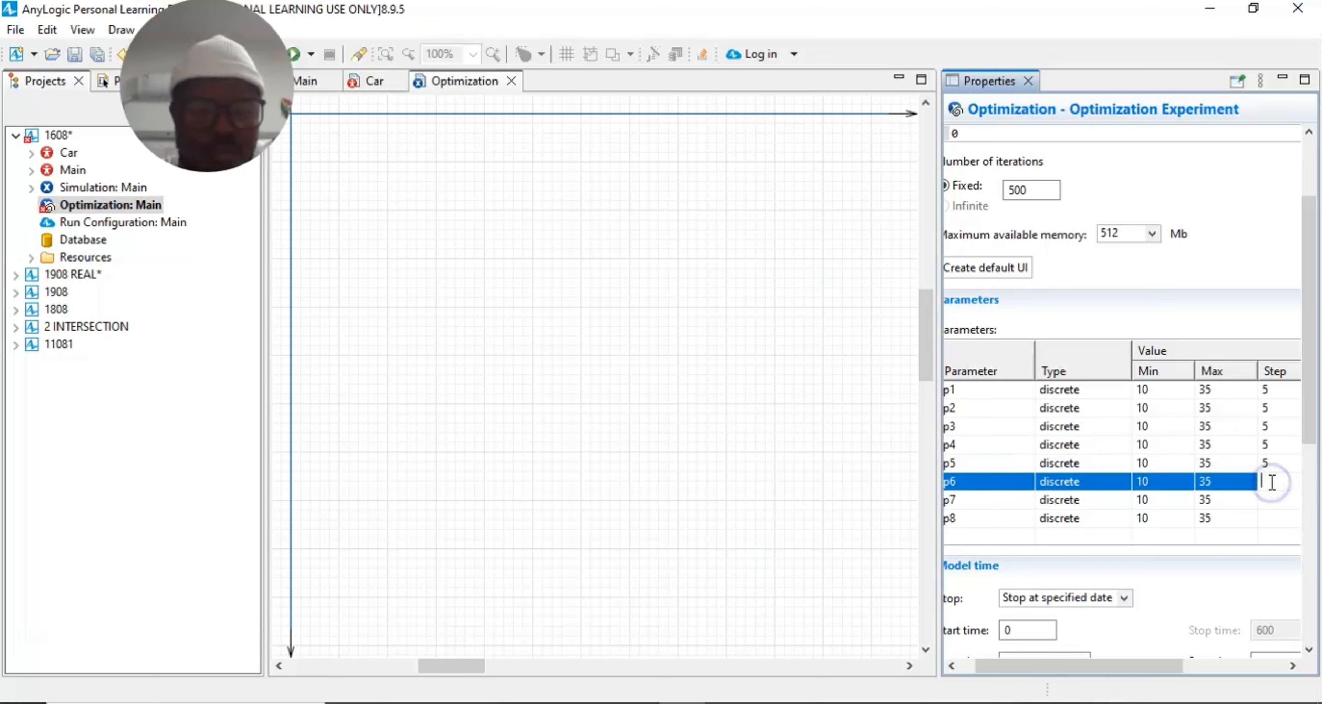
text(5)
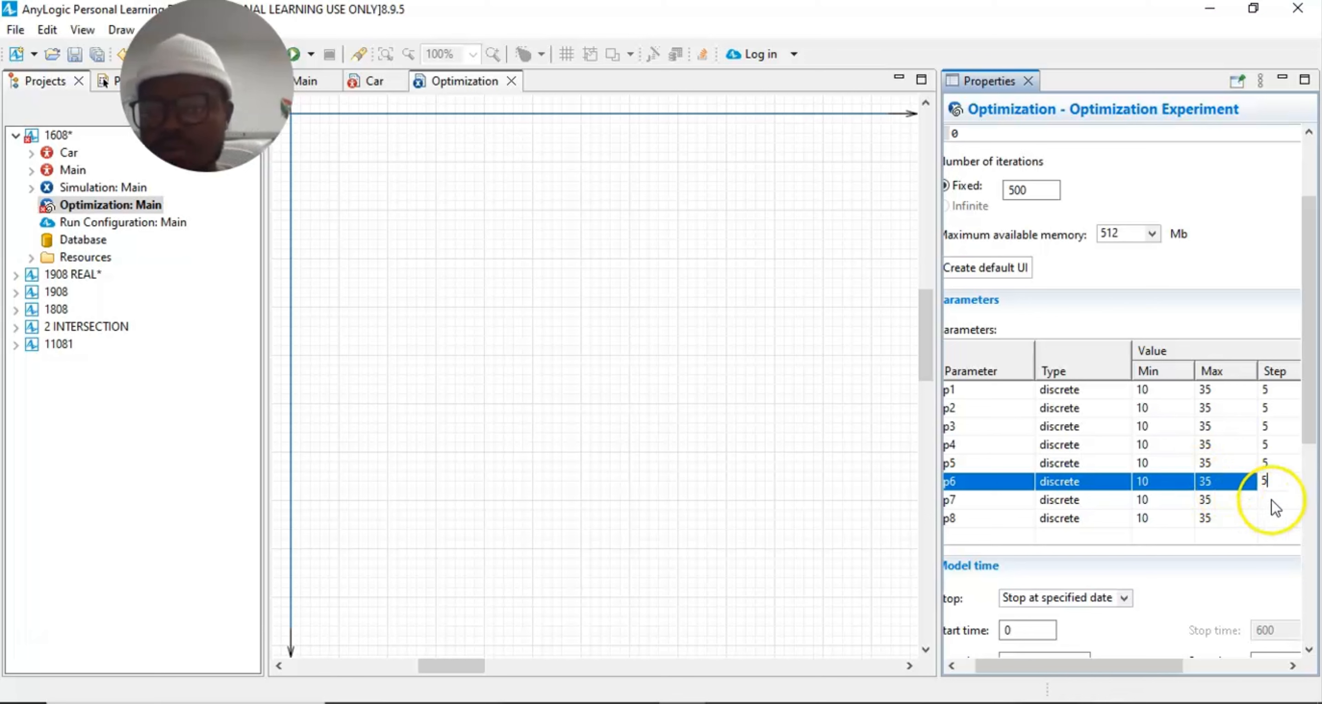
click(1271, 498)
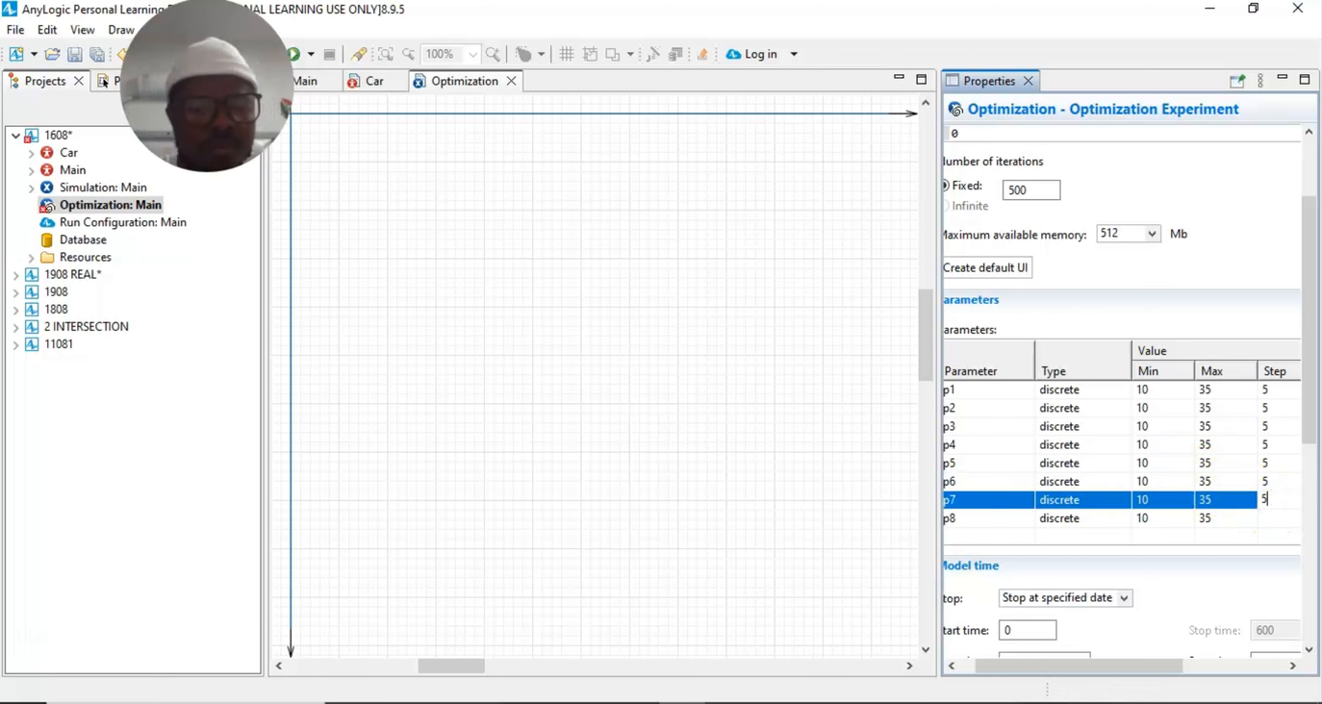
click(1285, 518)
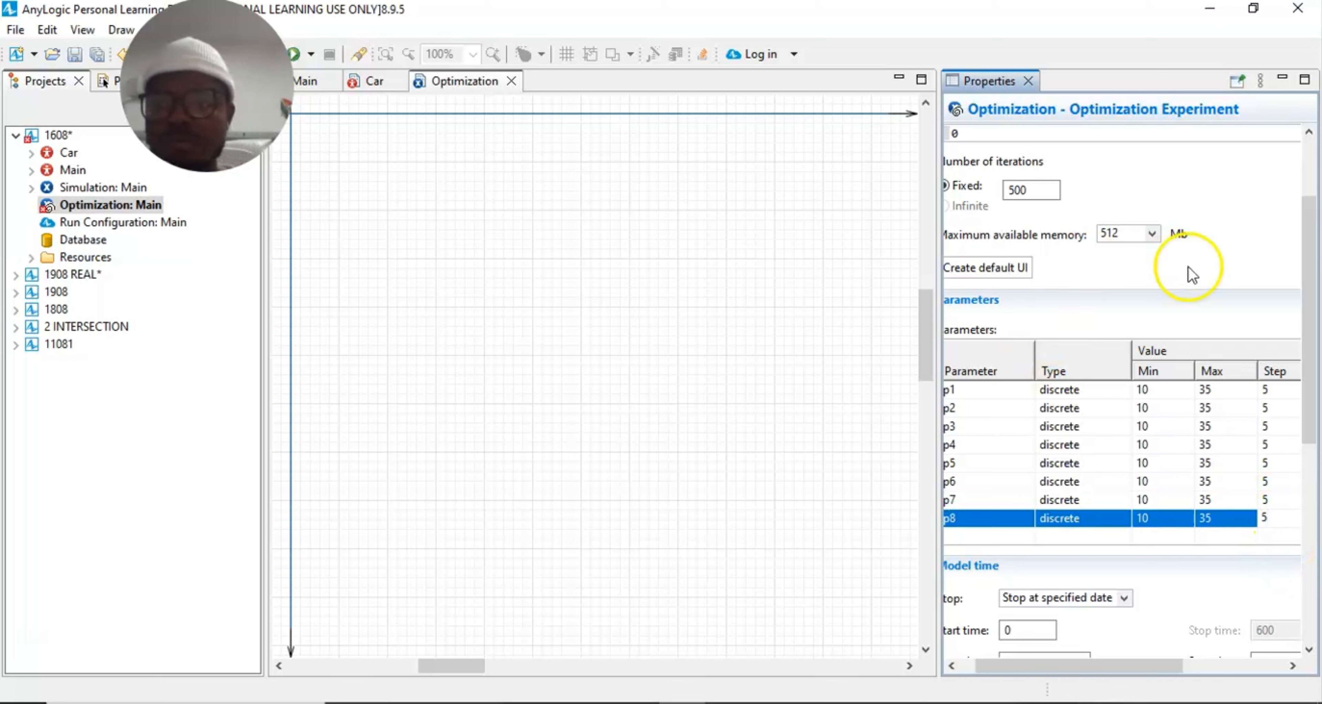
Step: Widen the experiment's properties area to show the whole parameter table, and collapse the Parameters section
drag(935, 334, 793, 384)
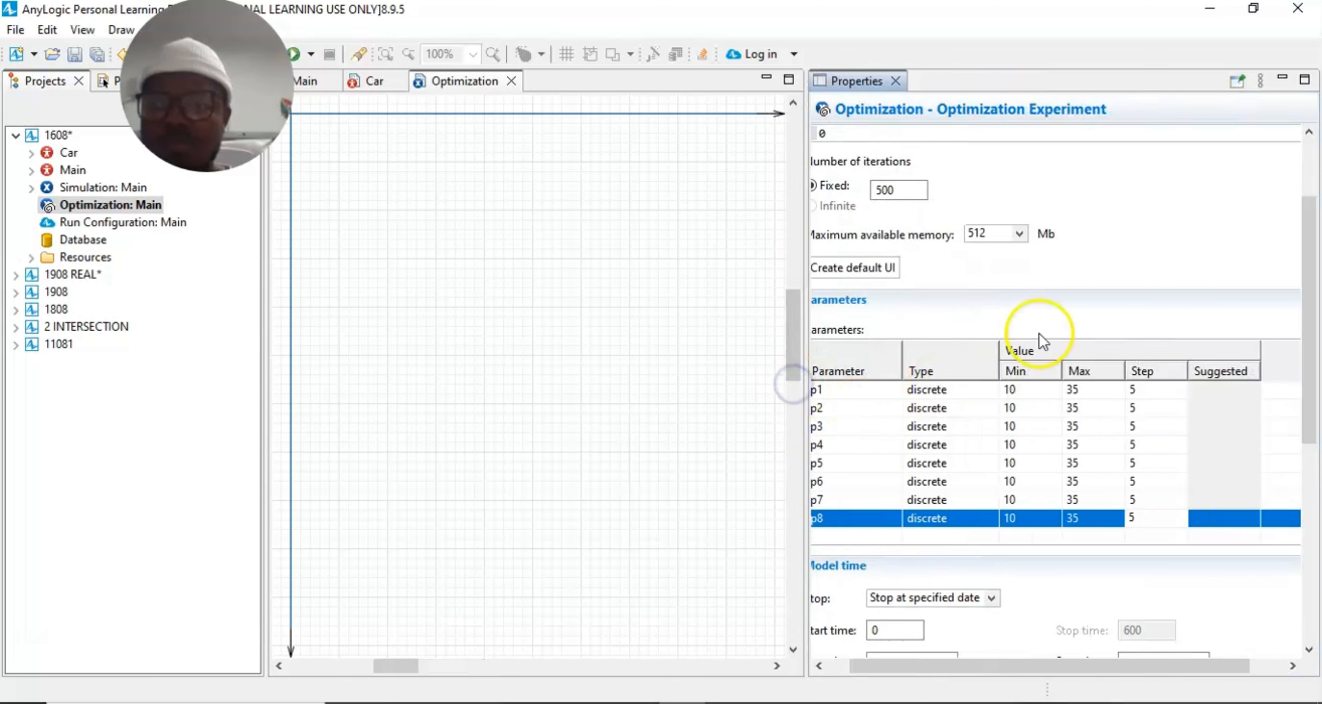
drag(901, 661, 879, 662)
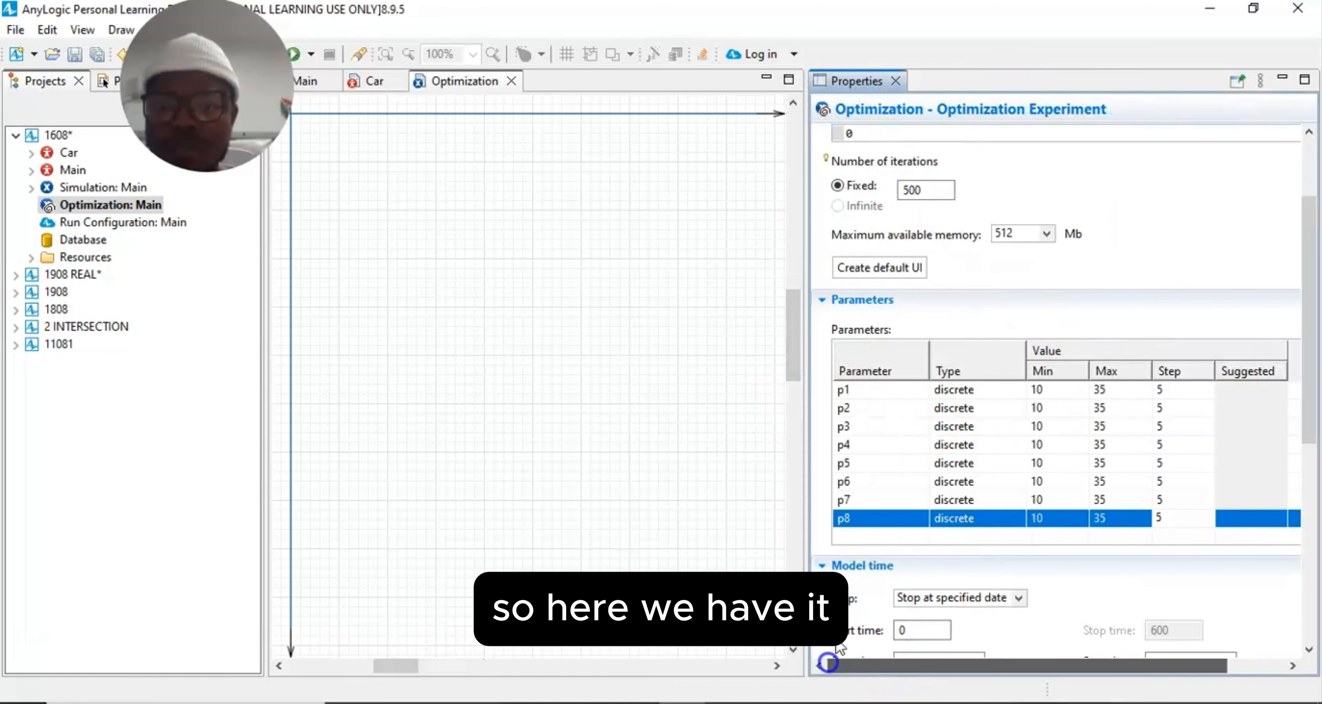
scroll(997, 216, up, 3)
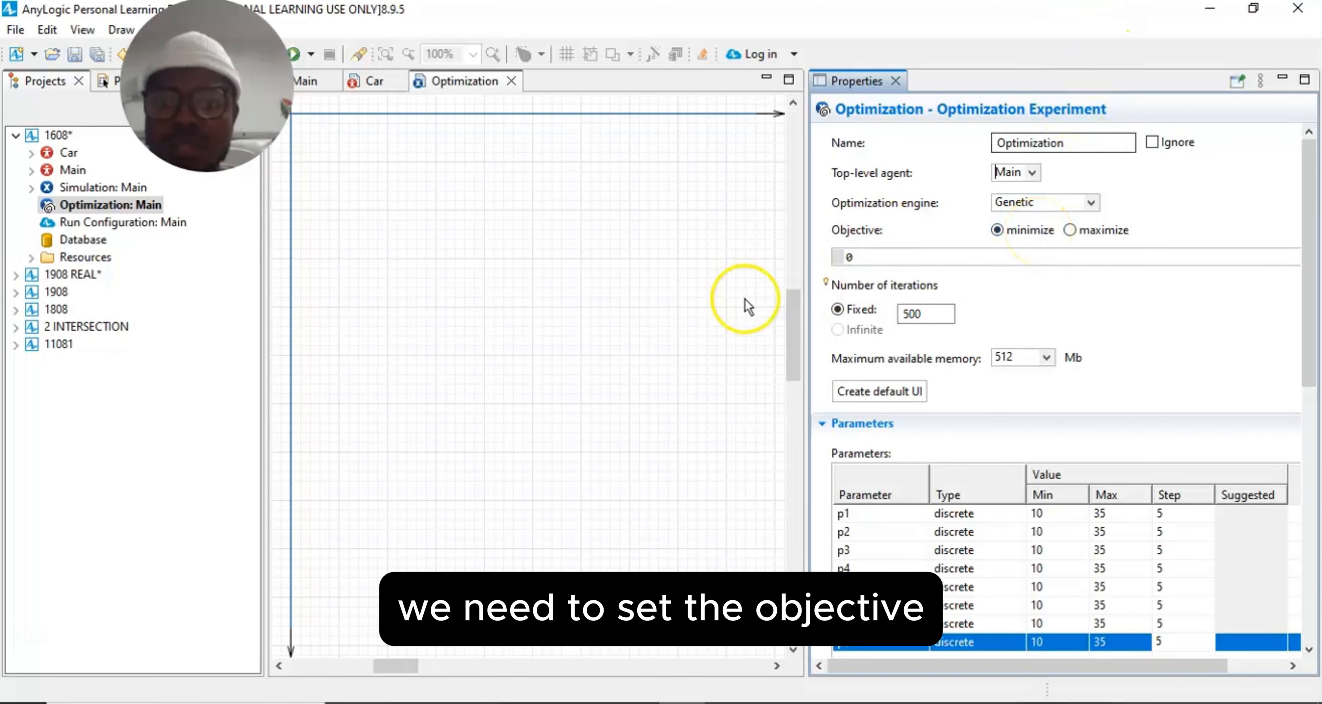
click(898, 255)
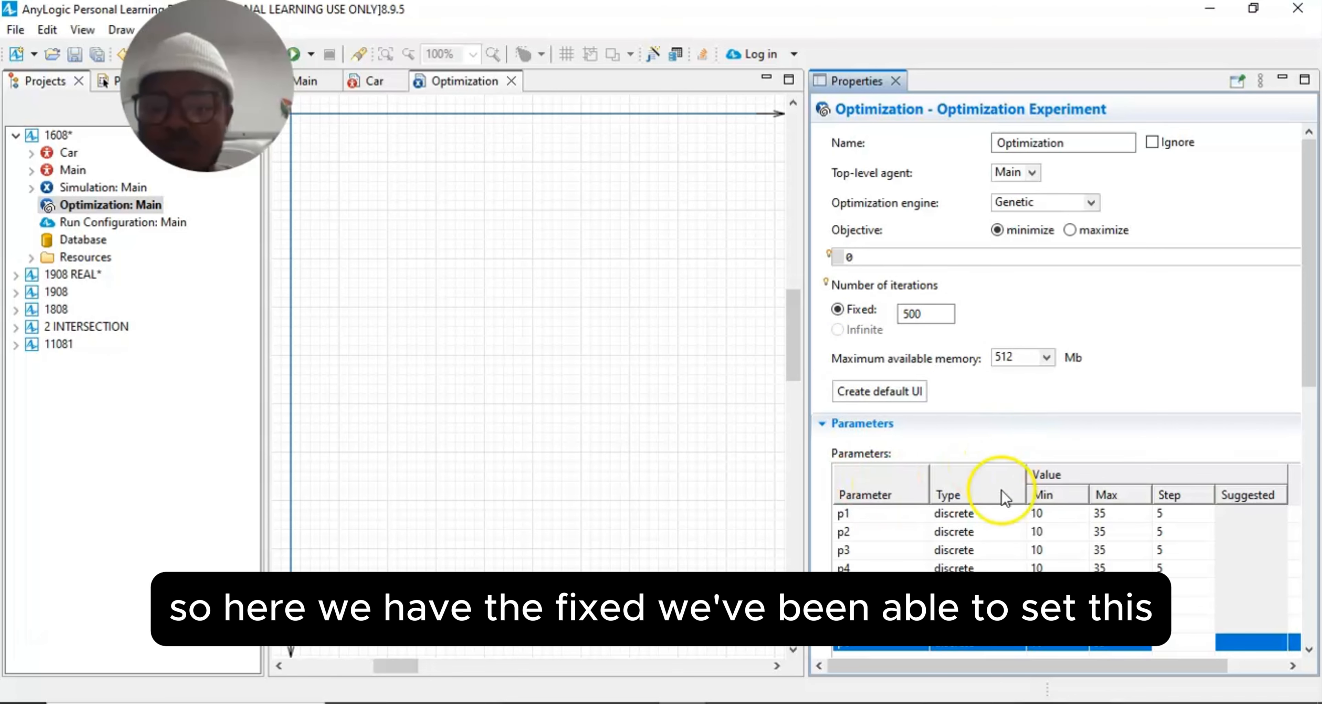
scroll(1001, 485, down, 2)
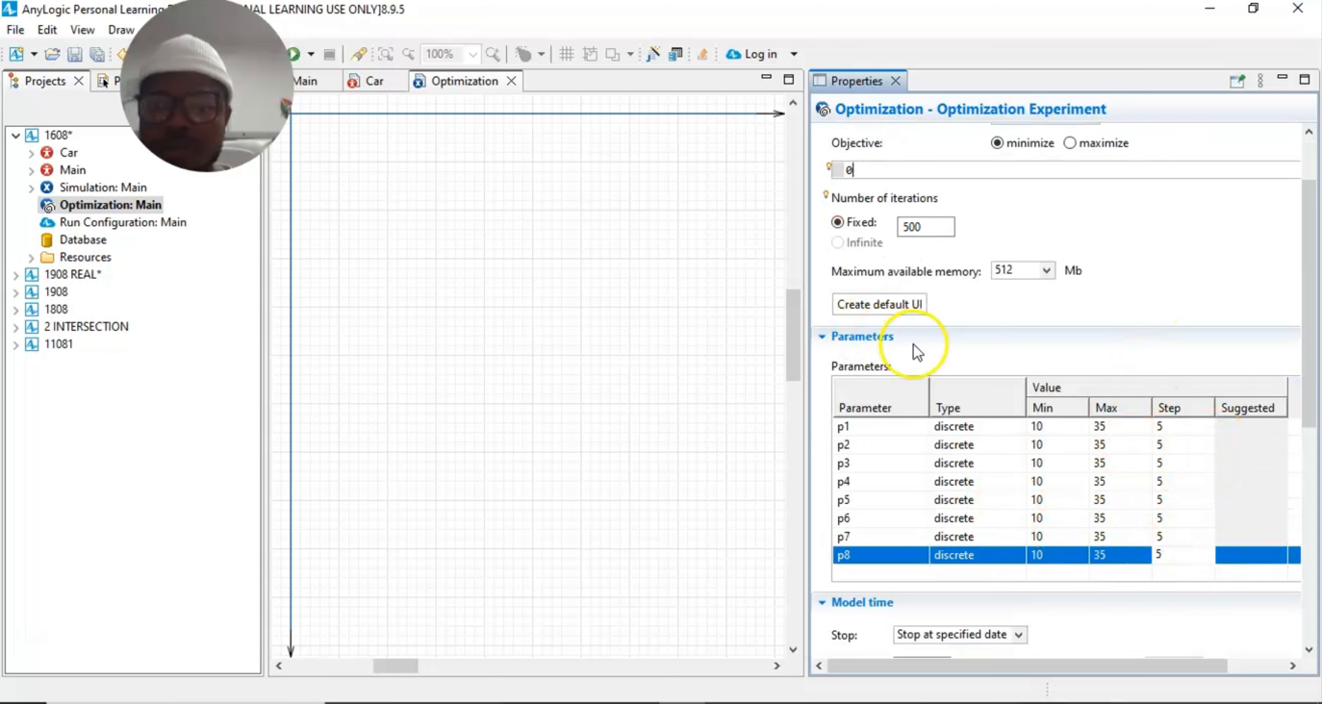
click(825, 337)
scroll(1006, 482, up, 3)
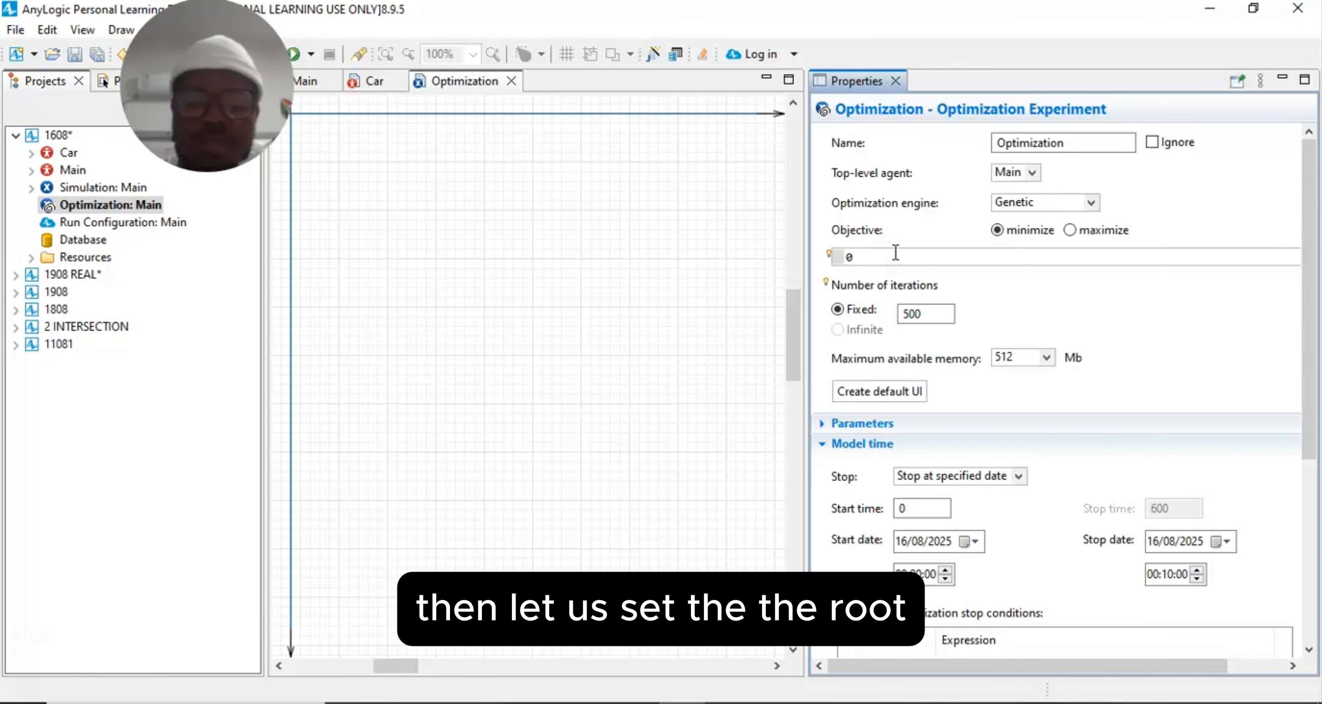
Step: Replace the experiment's minimize objective expression with root.timeInModel.mean()
click(895, 252)
key(BackSpace)
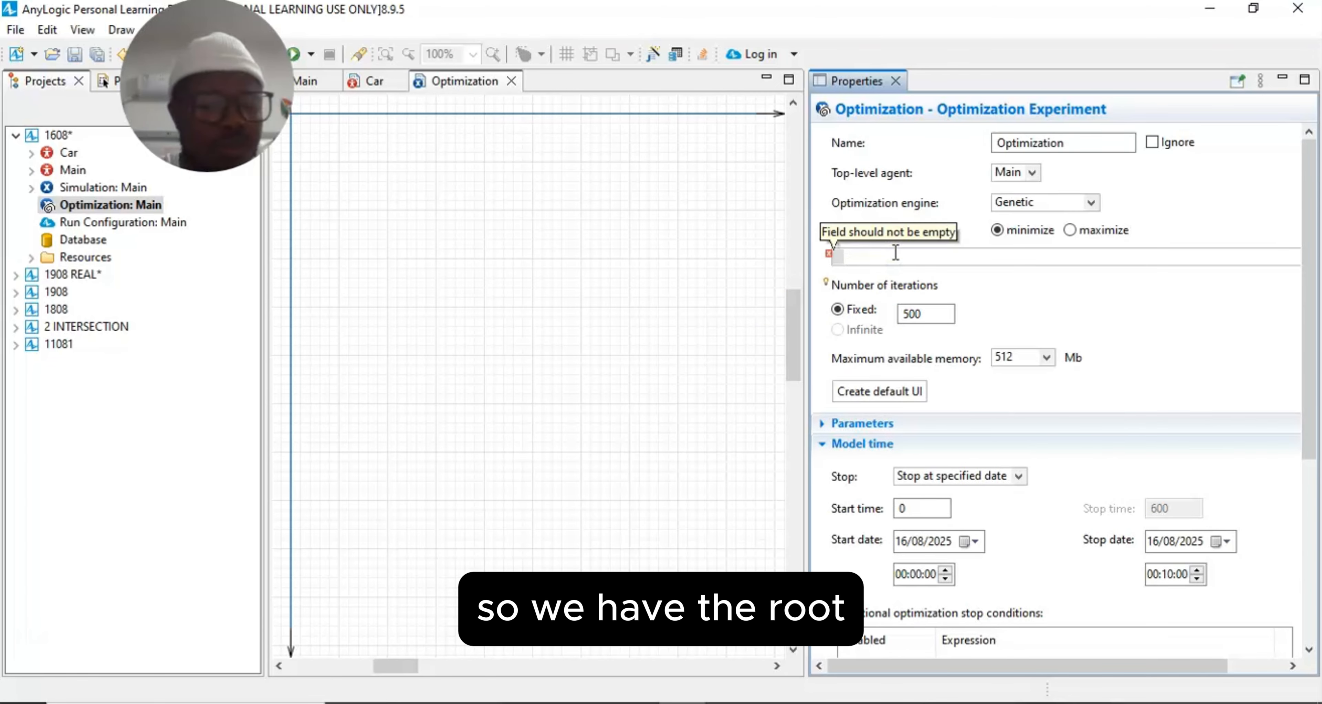
text(roo)
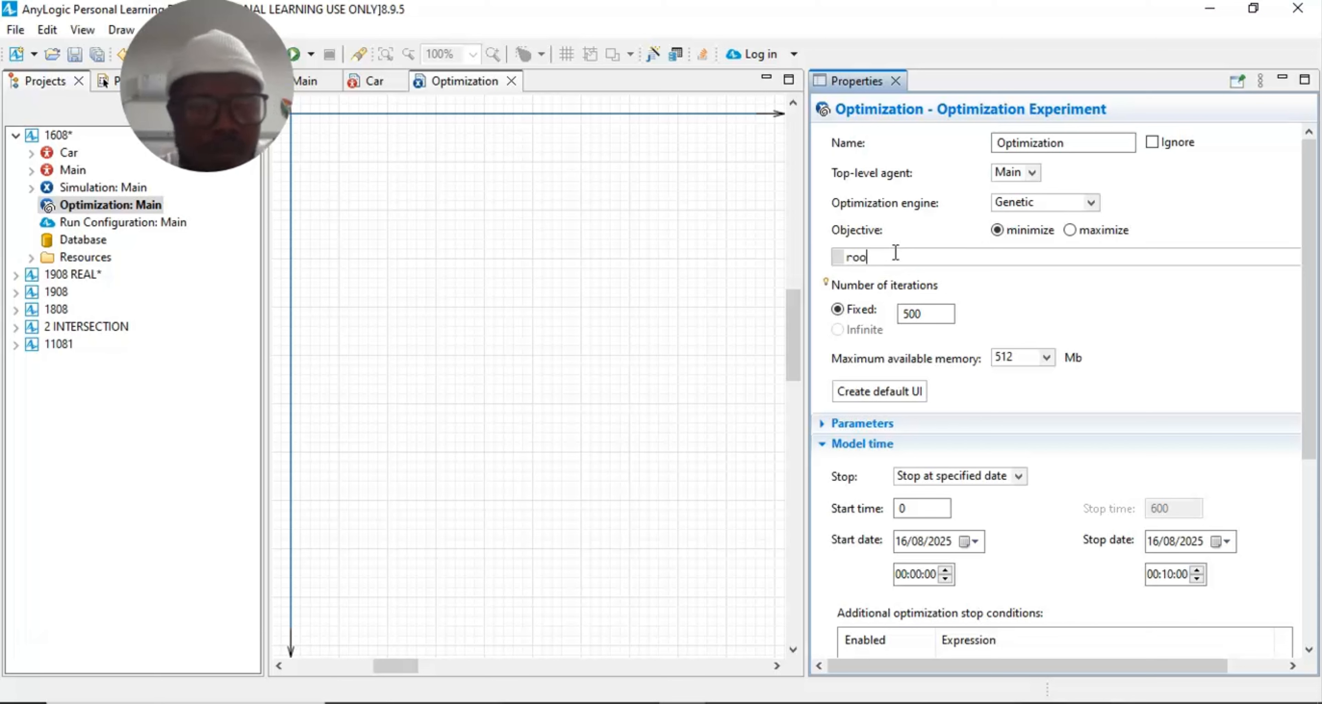
text(t.timeInModel.mean()
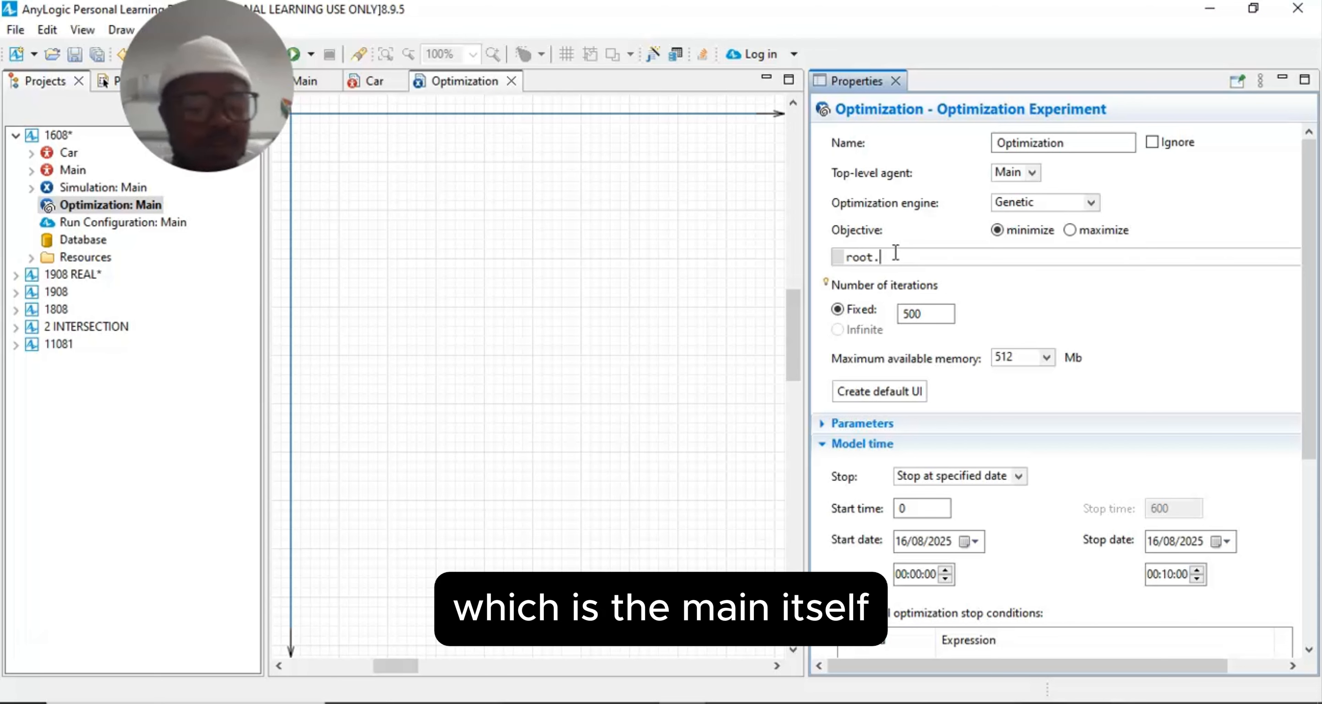
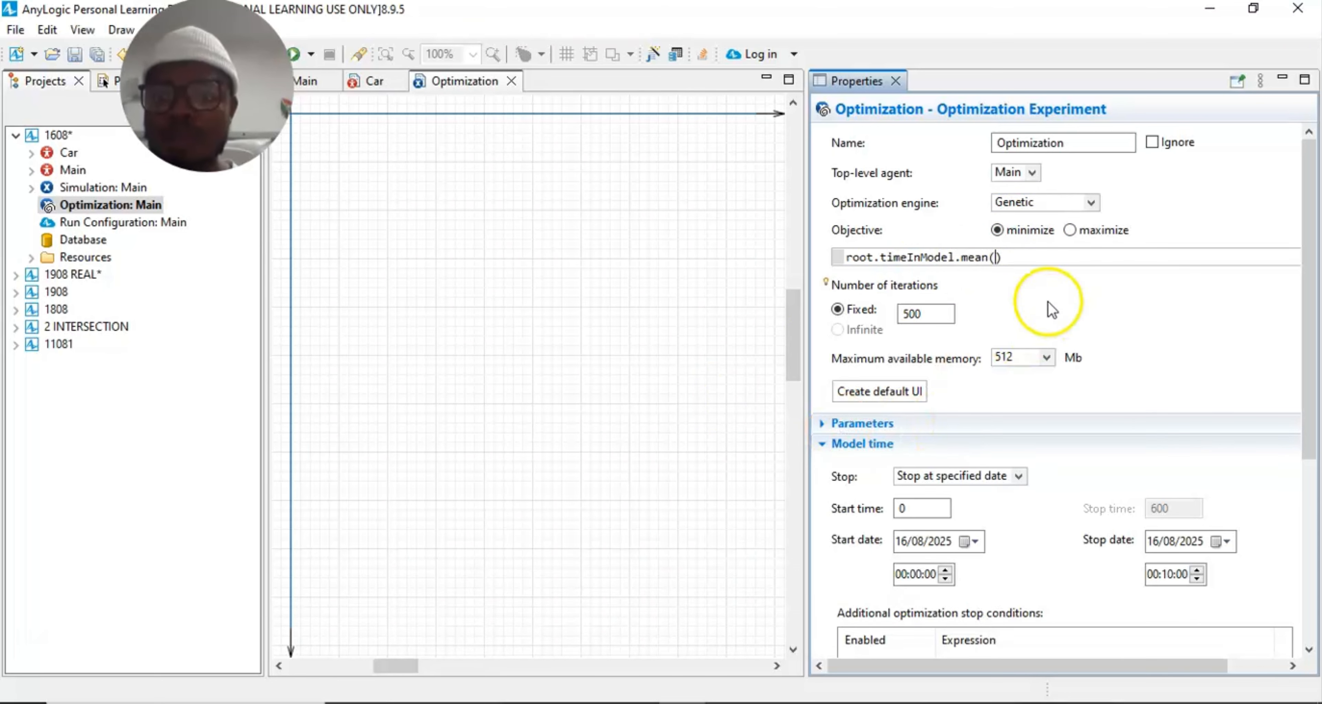
scroll(1064, 488, down, 6)
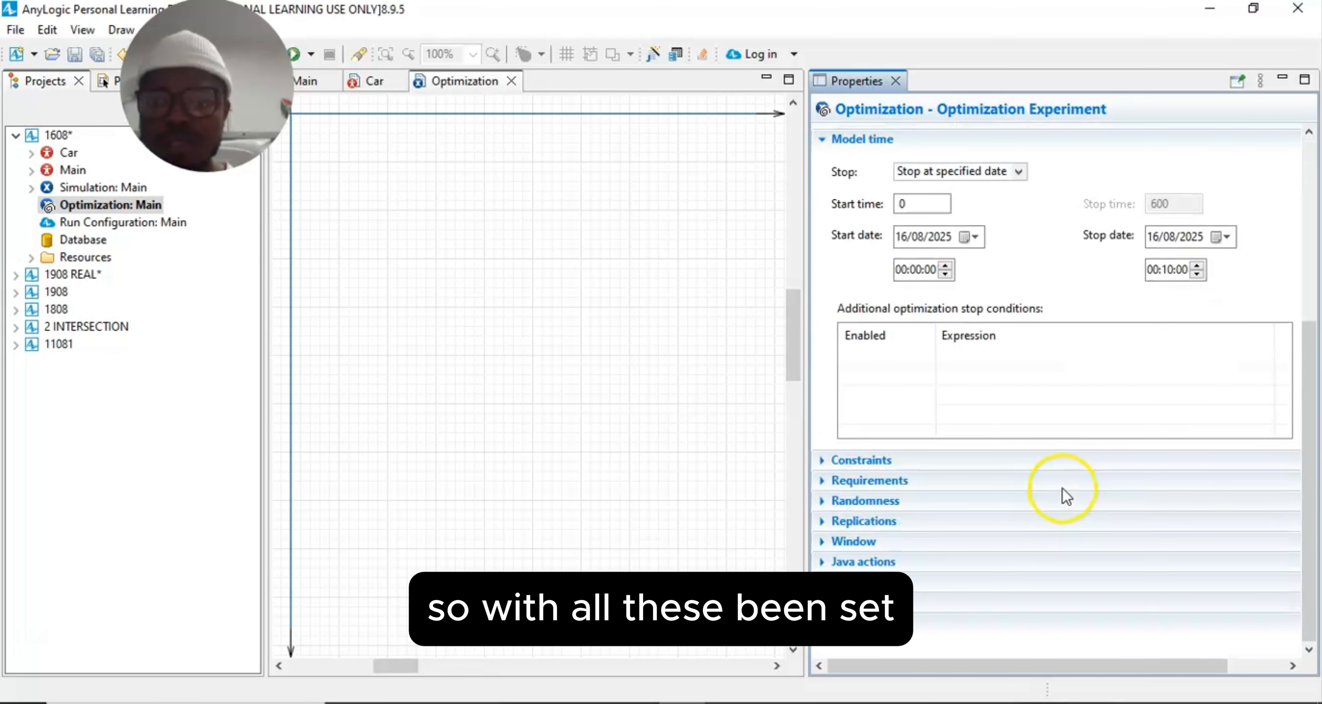
scroll(1061, 480, up, 3)
scroll(1095, 323, up, 2)
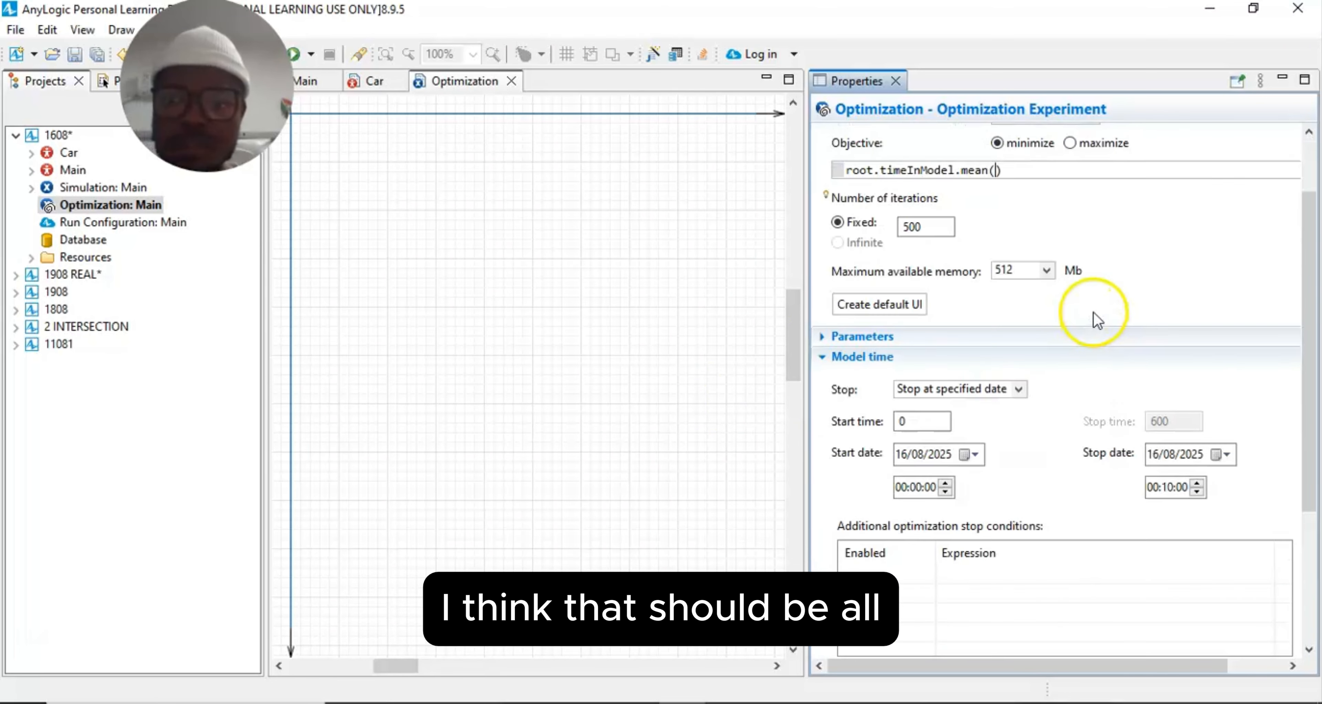
Step: Create the default UI for the Optimization experiment and close its properties to show the whole results table and chart
scroll(1096, 321, up, 2)
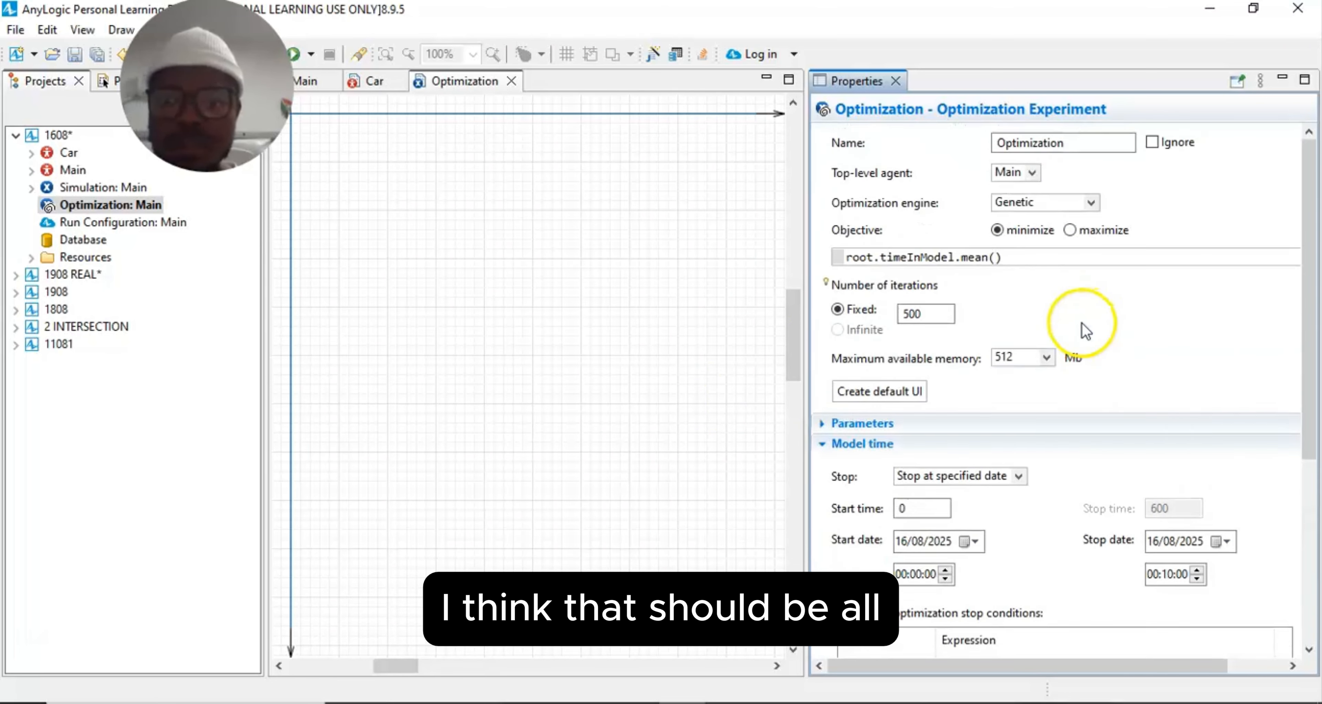
click(875, 393)
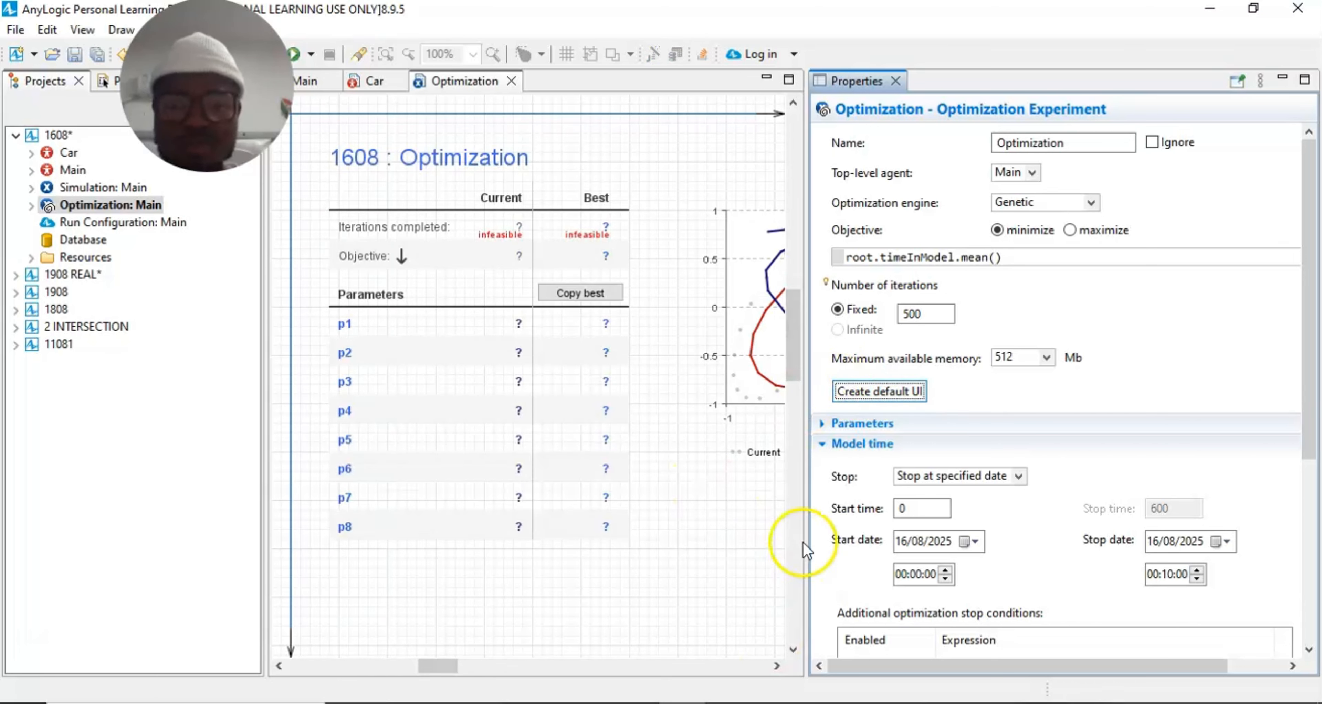
drag(808, 549, 1010, 545)
mouse_move(517, 666)
mouse_down()
mouse_move(627, 666)
mouse_move(512, 655)
mouse_up()
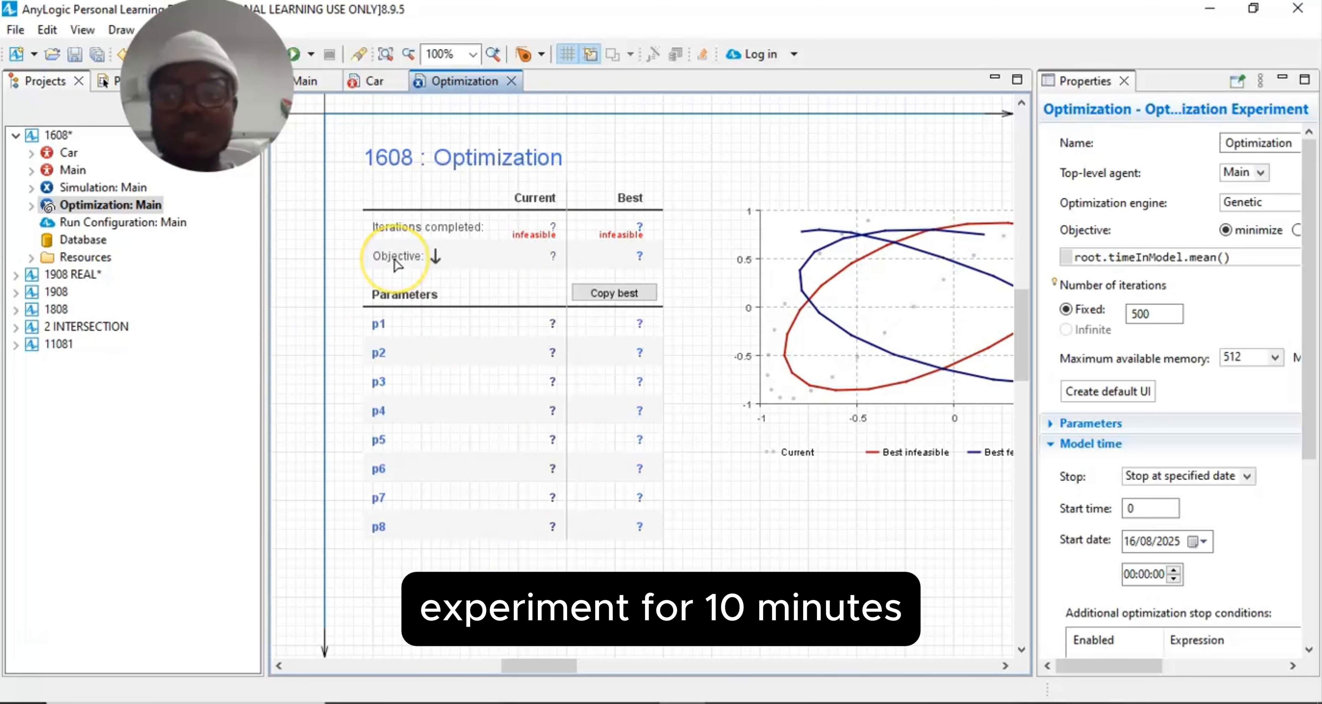
click(1120, 81)
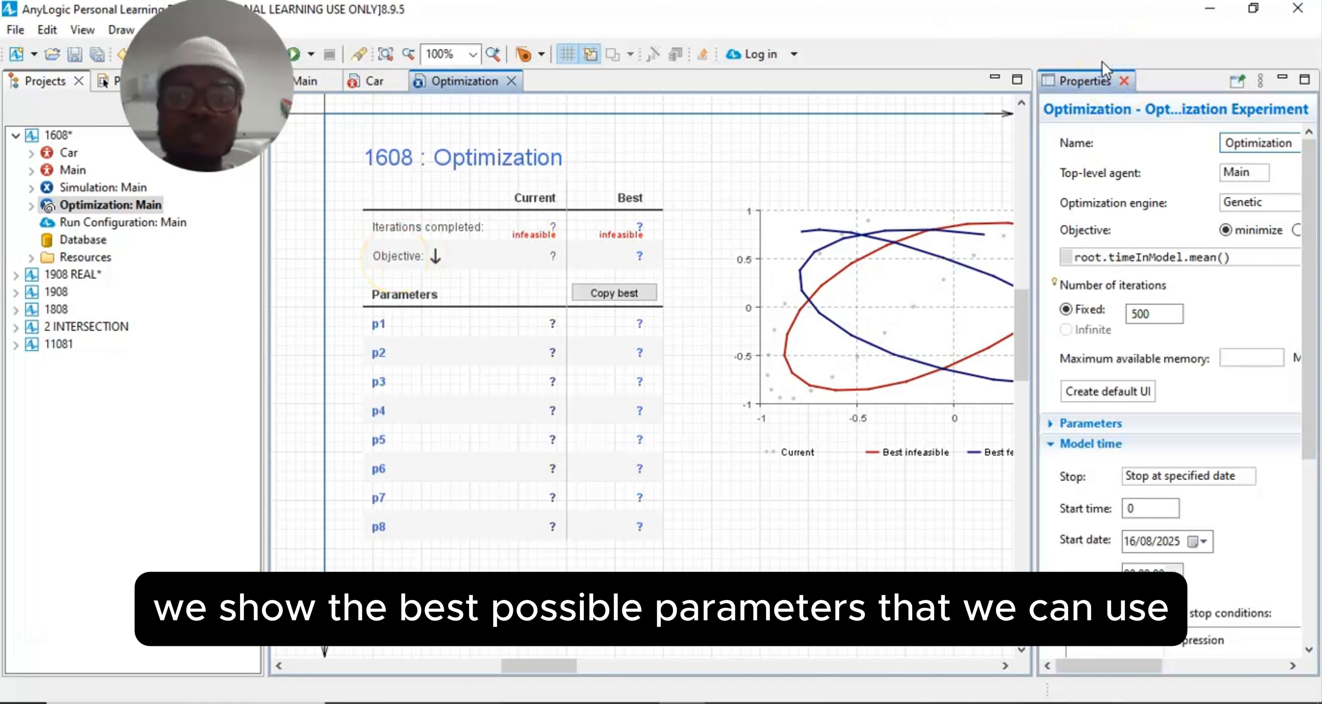
click(1016, 80)
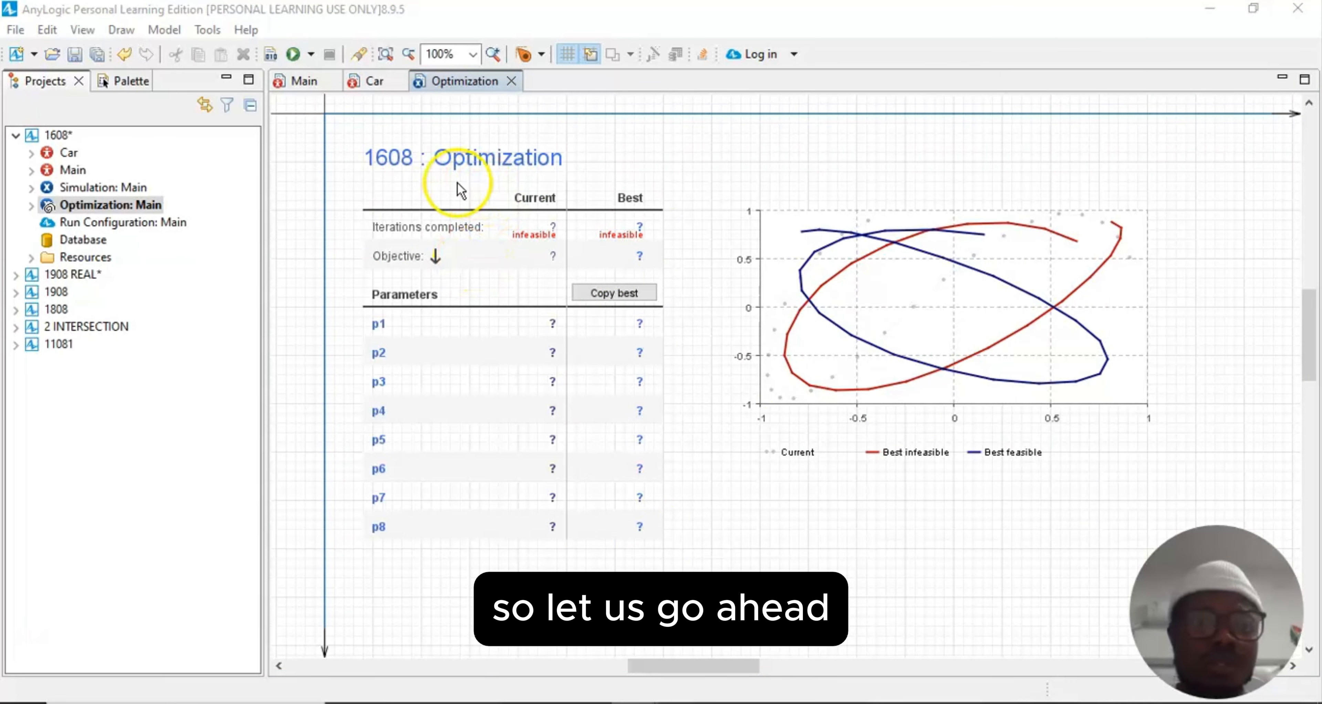
Step: Launch the 1608 / Optimization experiment and start the optimization run
click(311, 54)
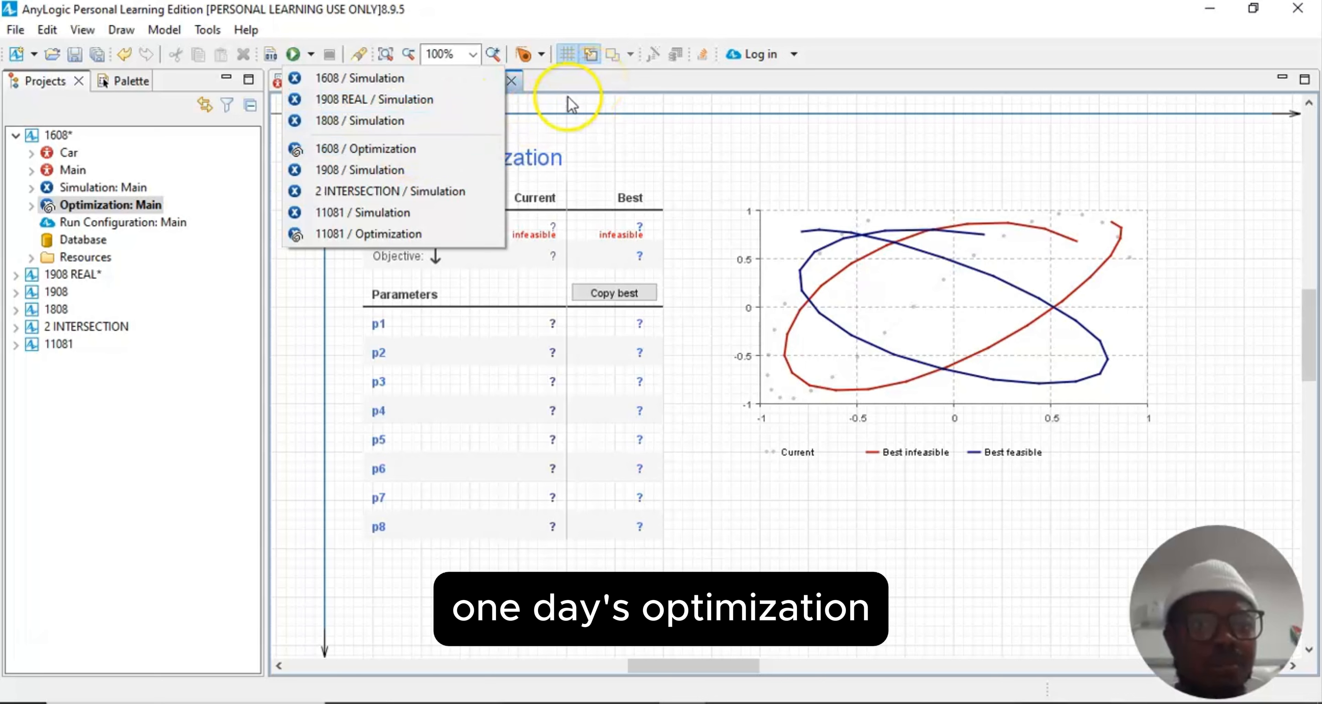
click(600, 73)
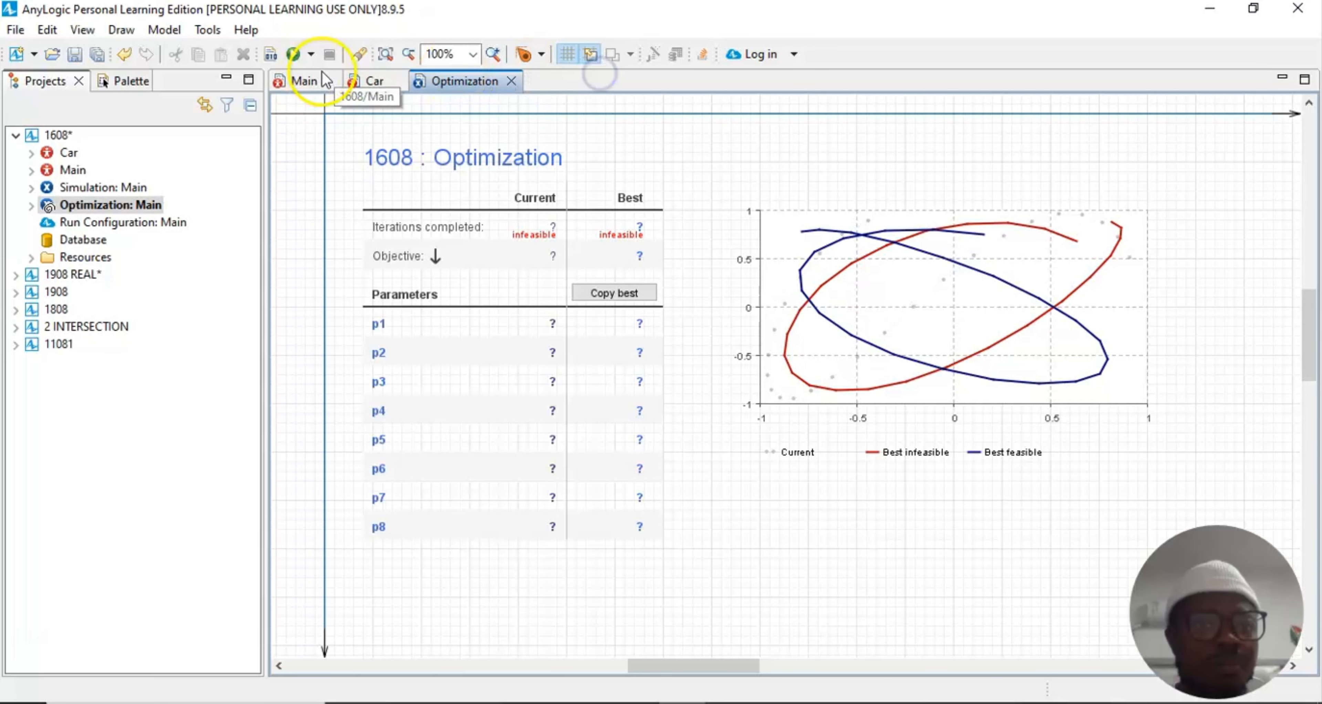
click(312, 53)
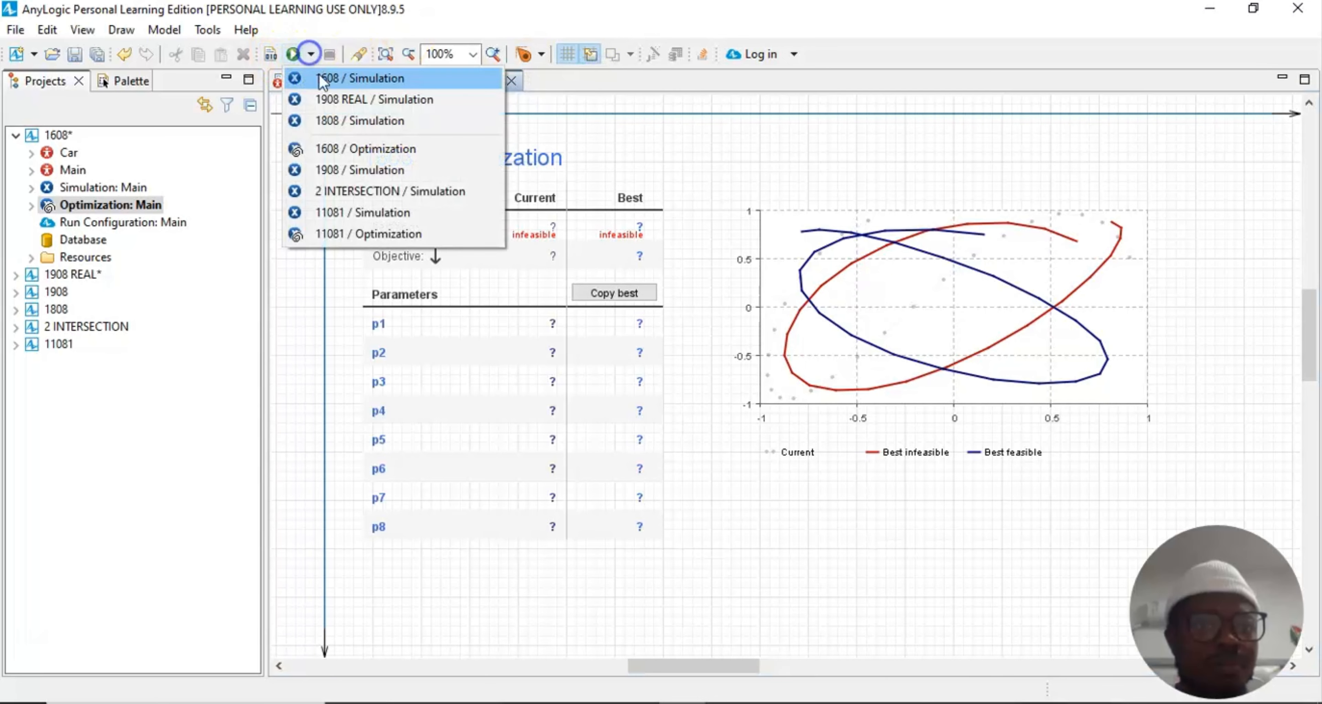
click(344, 148)
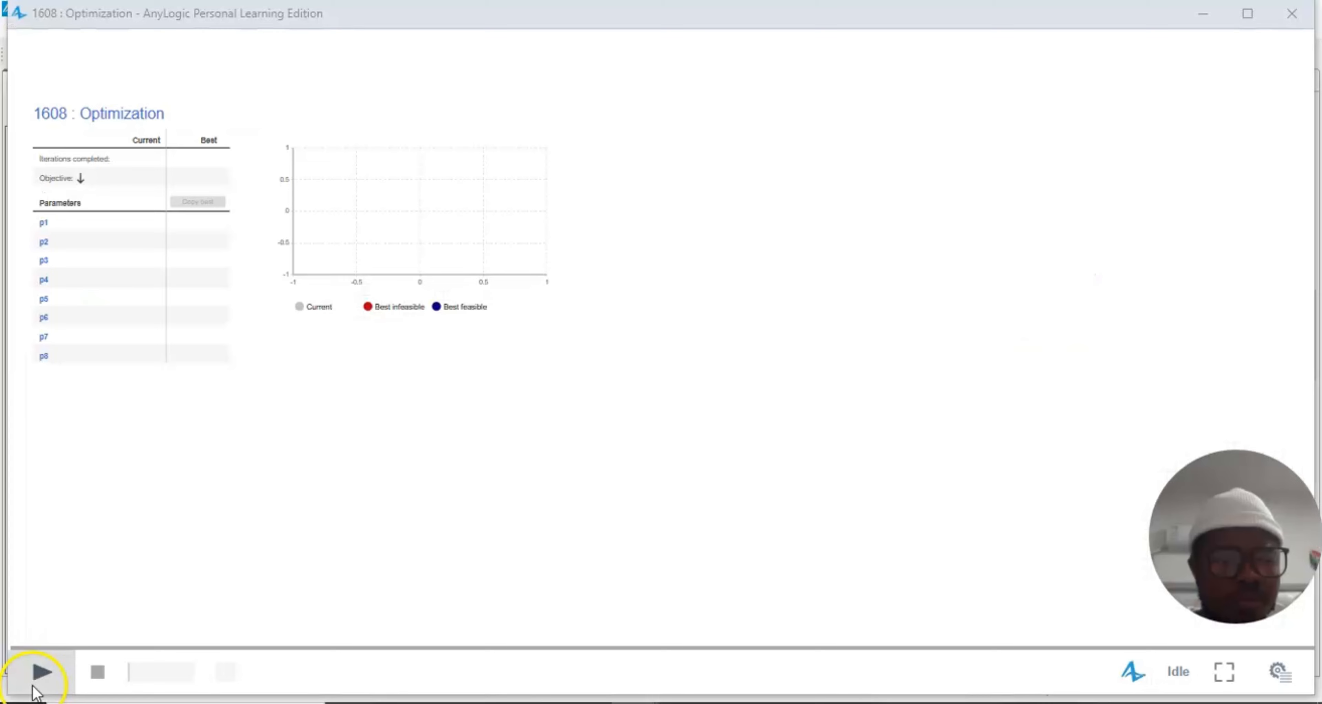
click(42, 673)
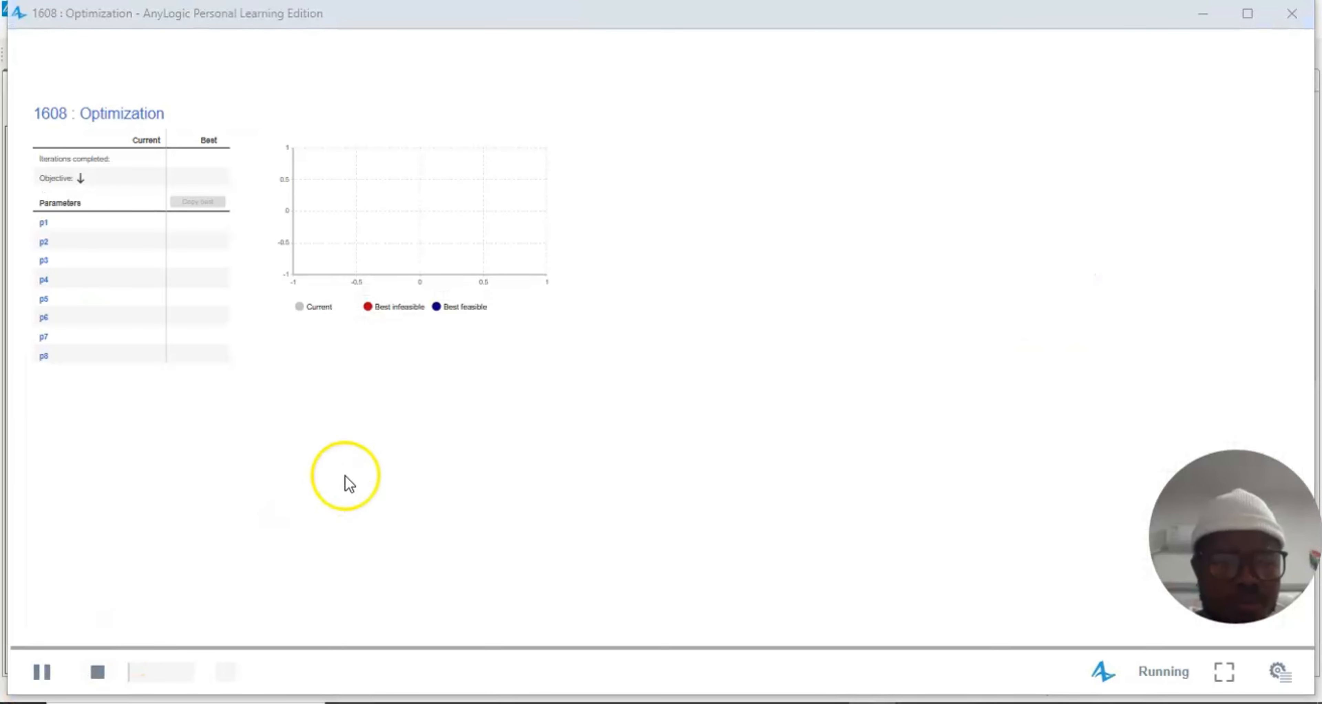
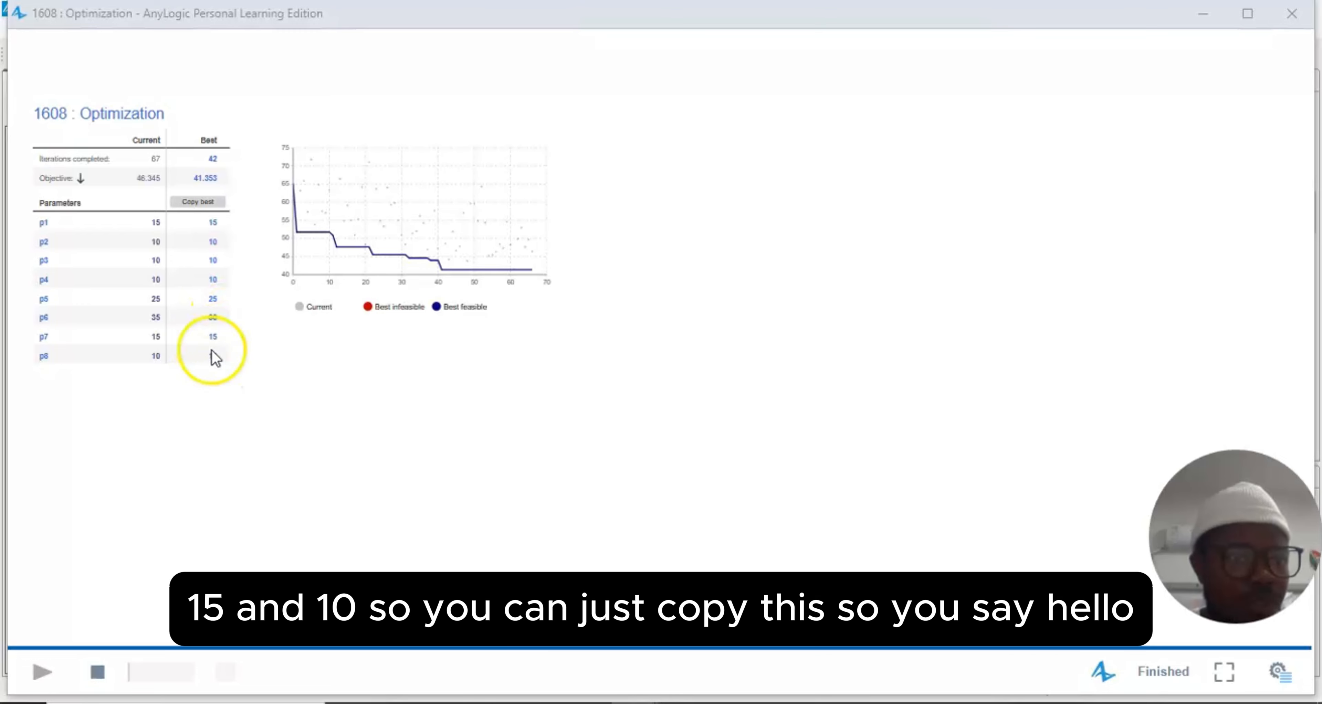
Step: Copy the best parameter values to the clipboard, allowing clipboard access, and close the optimization window and console
click(215, 205)
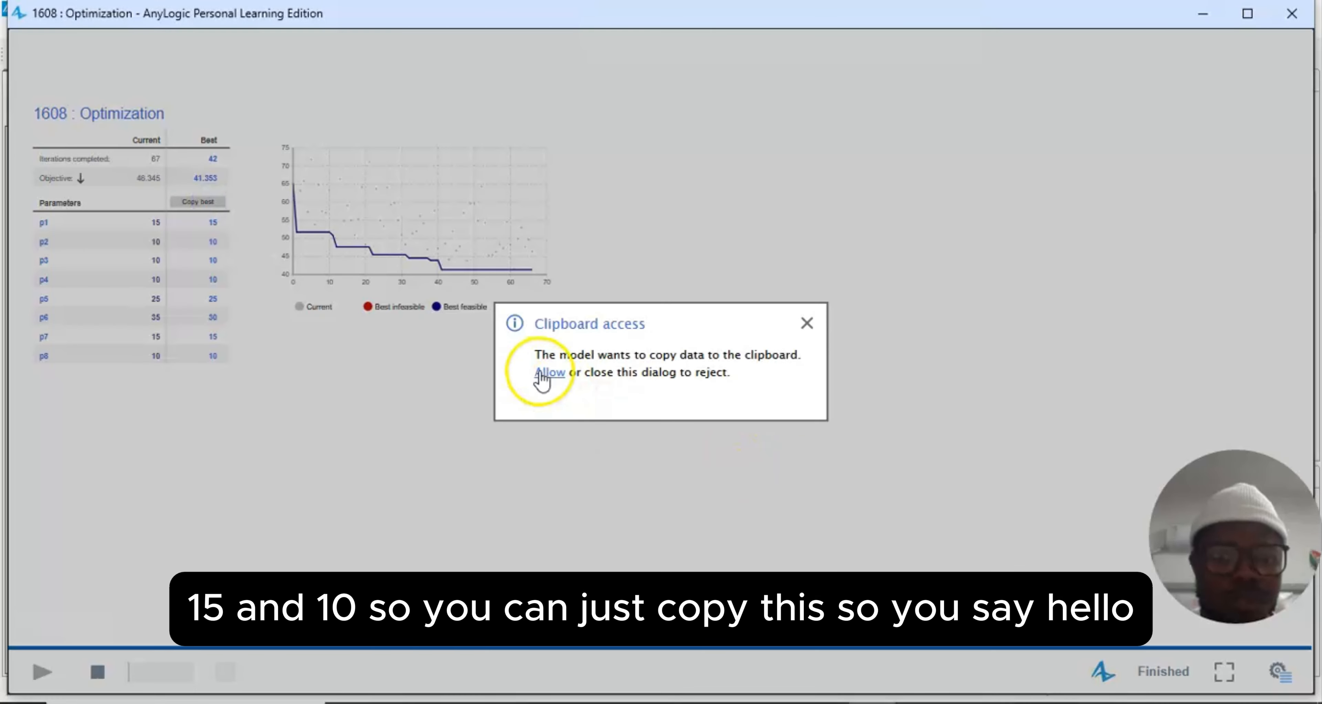
click(541, 372)
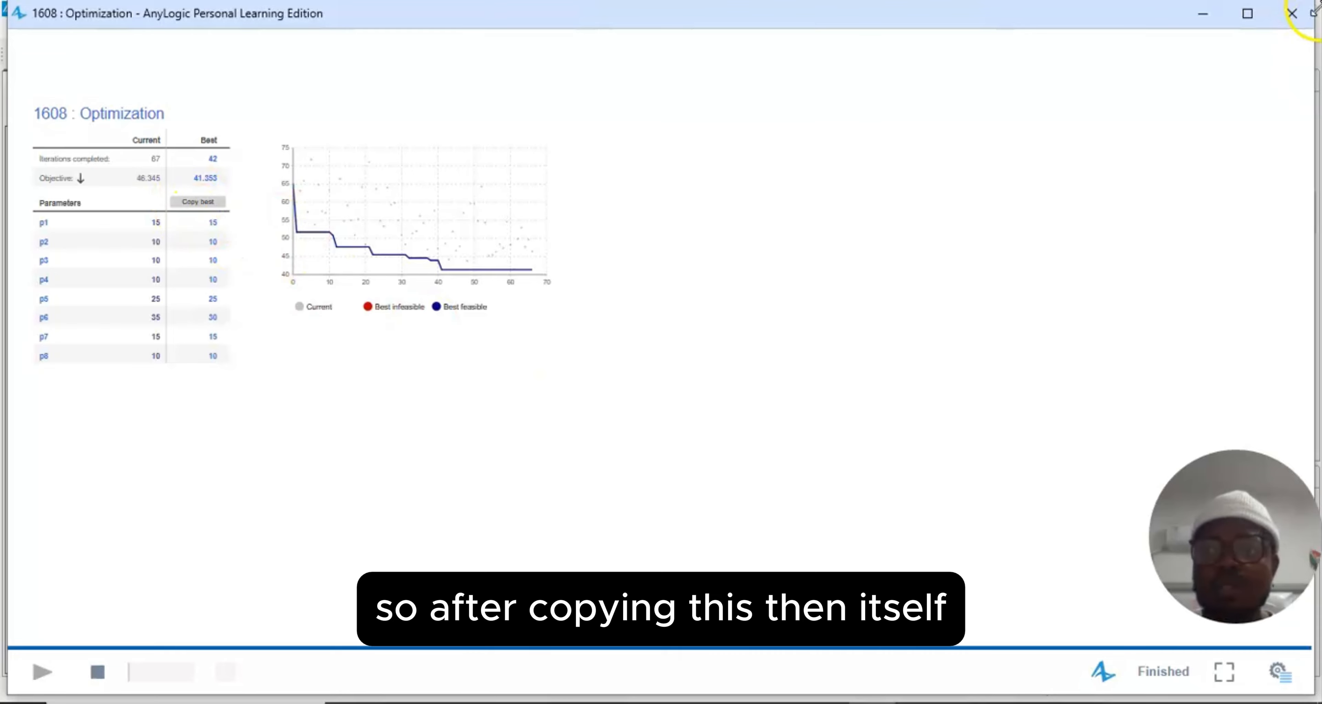
click(1303, 22)
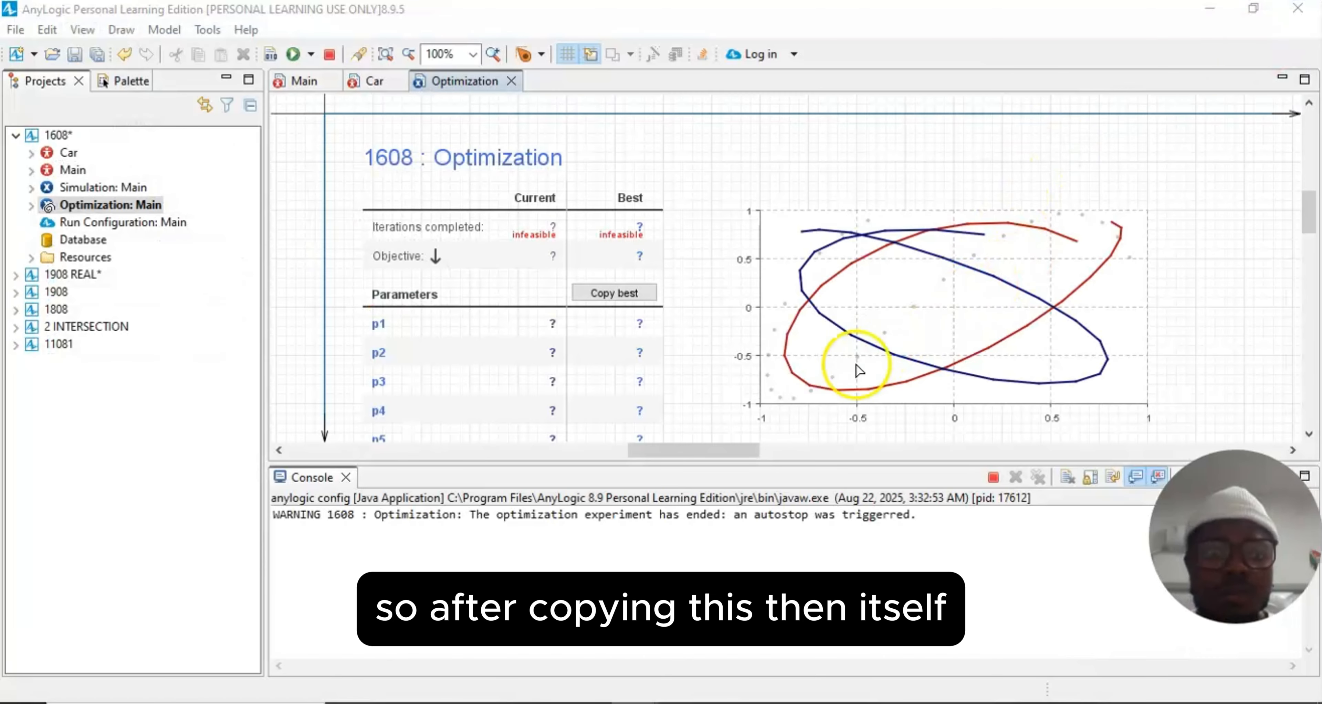
click(346, 477)
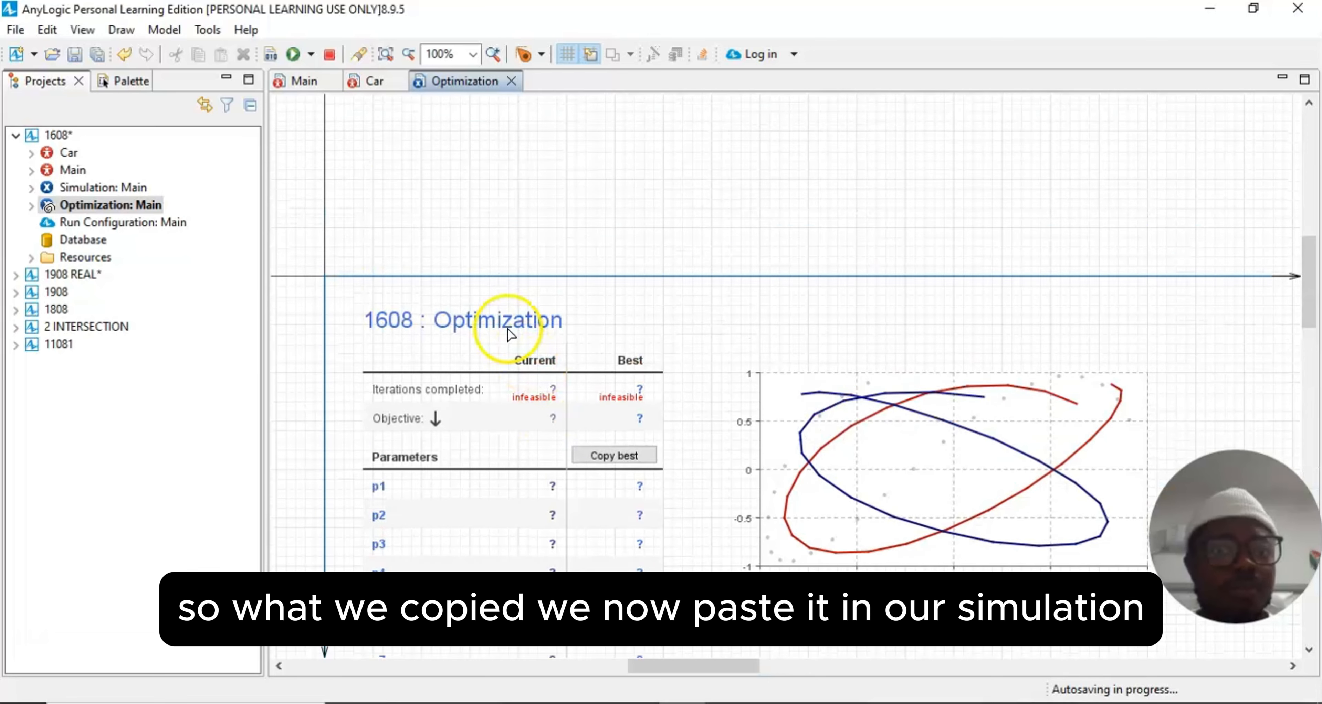
Step: Paste the copied best values into parameters p1 to p8 of model 1608's Simulation experiment
click(306, 81)
click(93, 185)
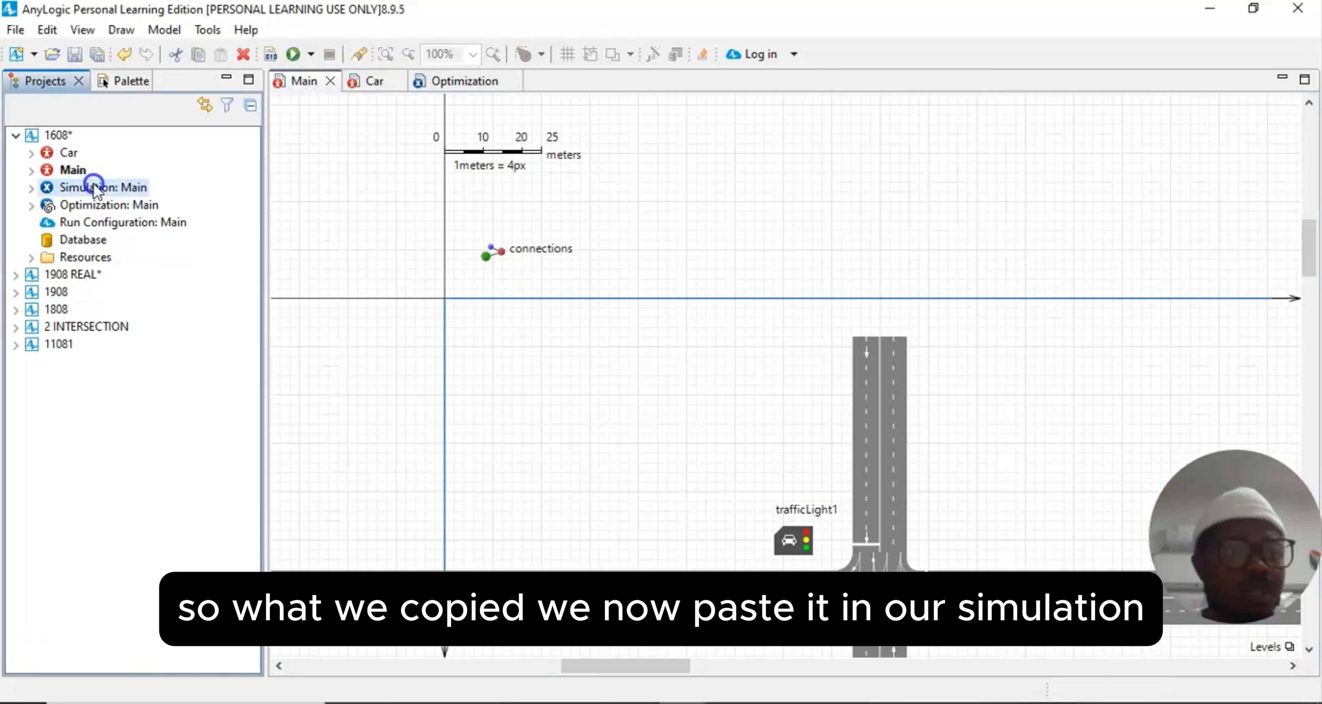
click(83, 29)
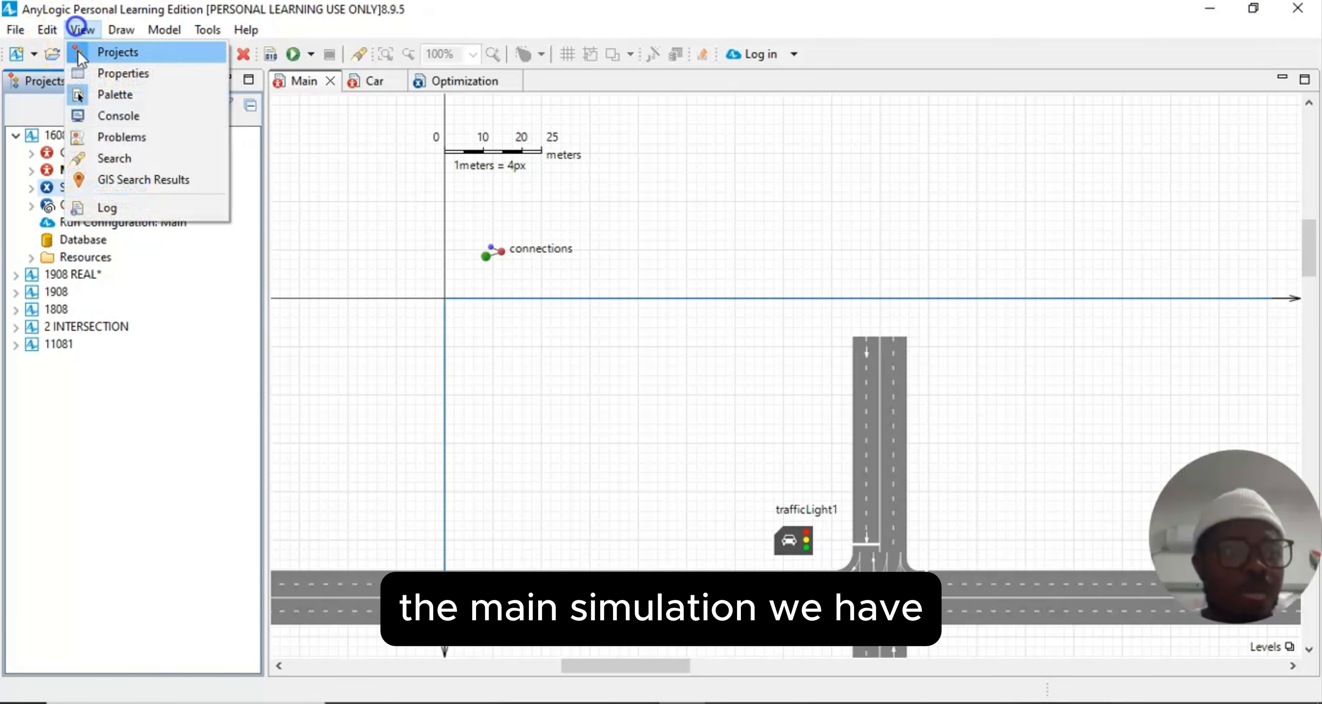
click(87, 73)
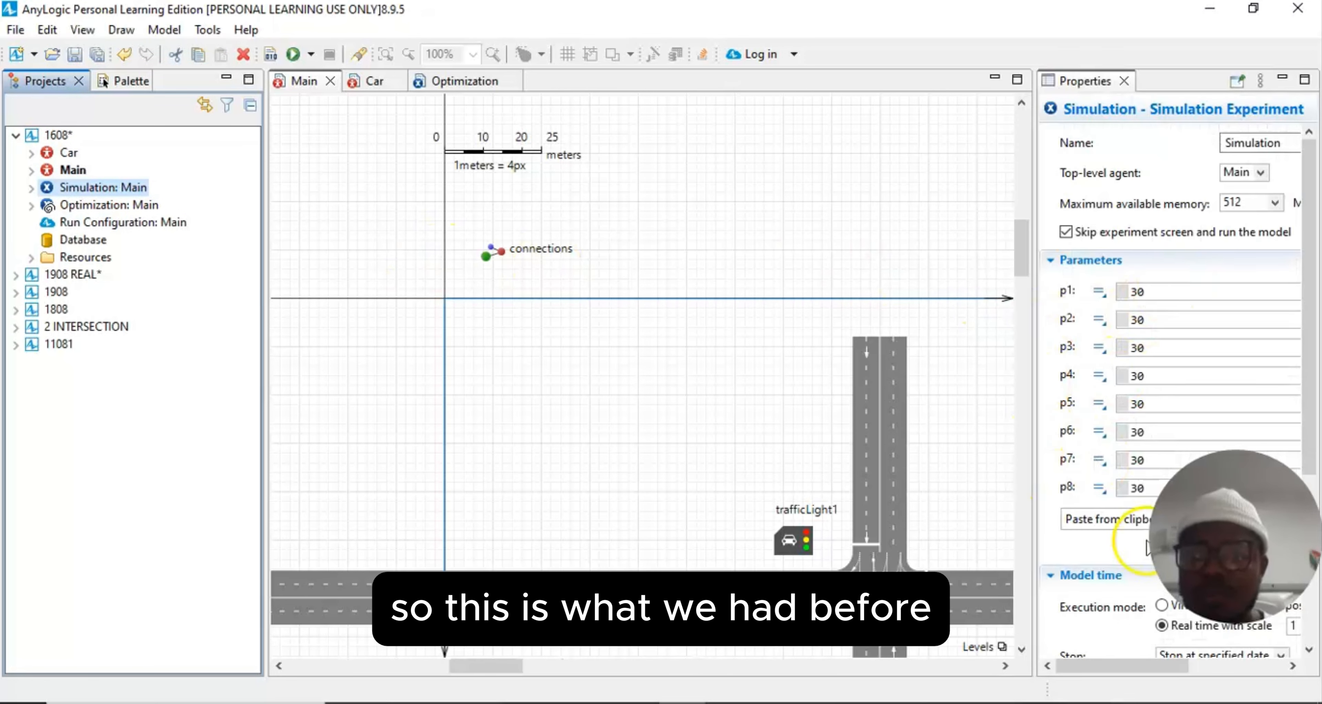
drag(1033, 511, 965, 513)
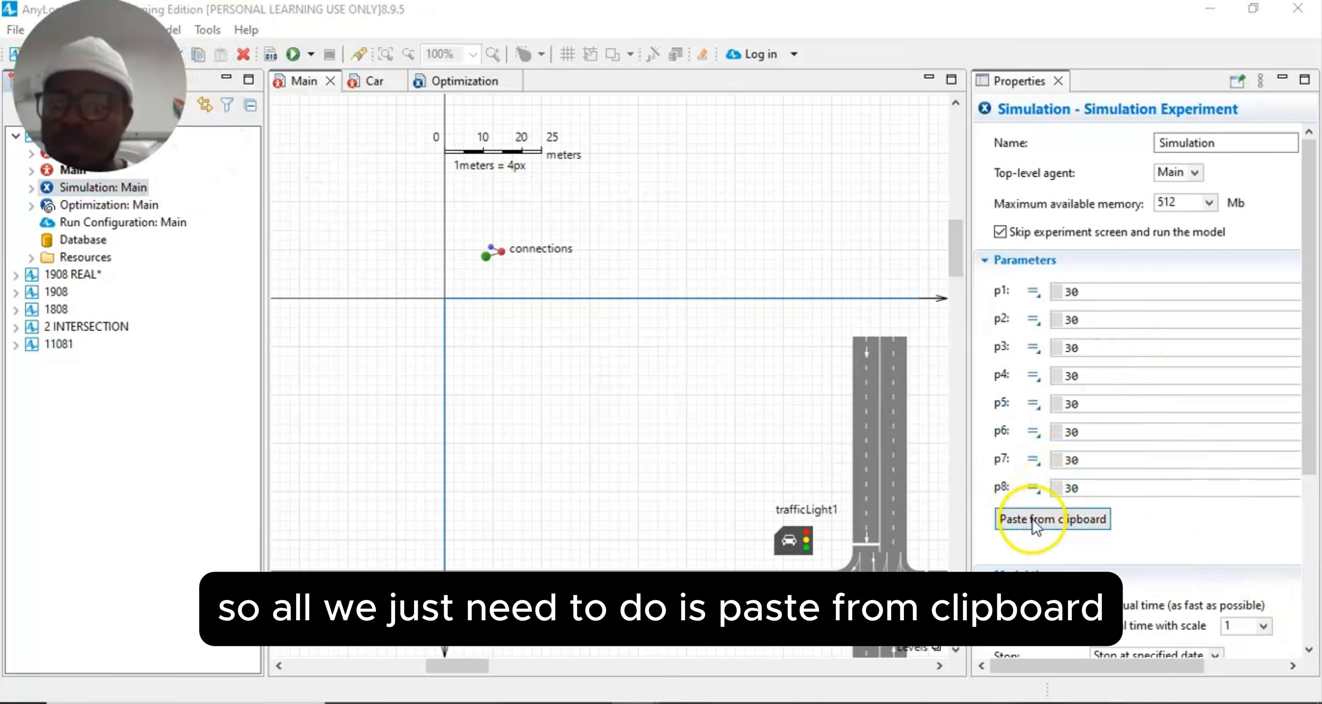
click(1047, 520)
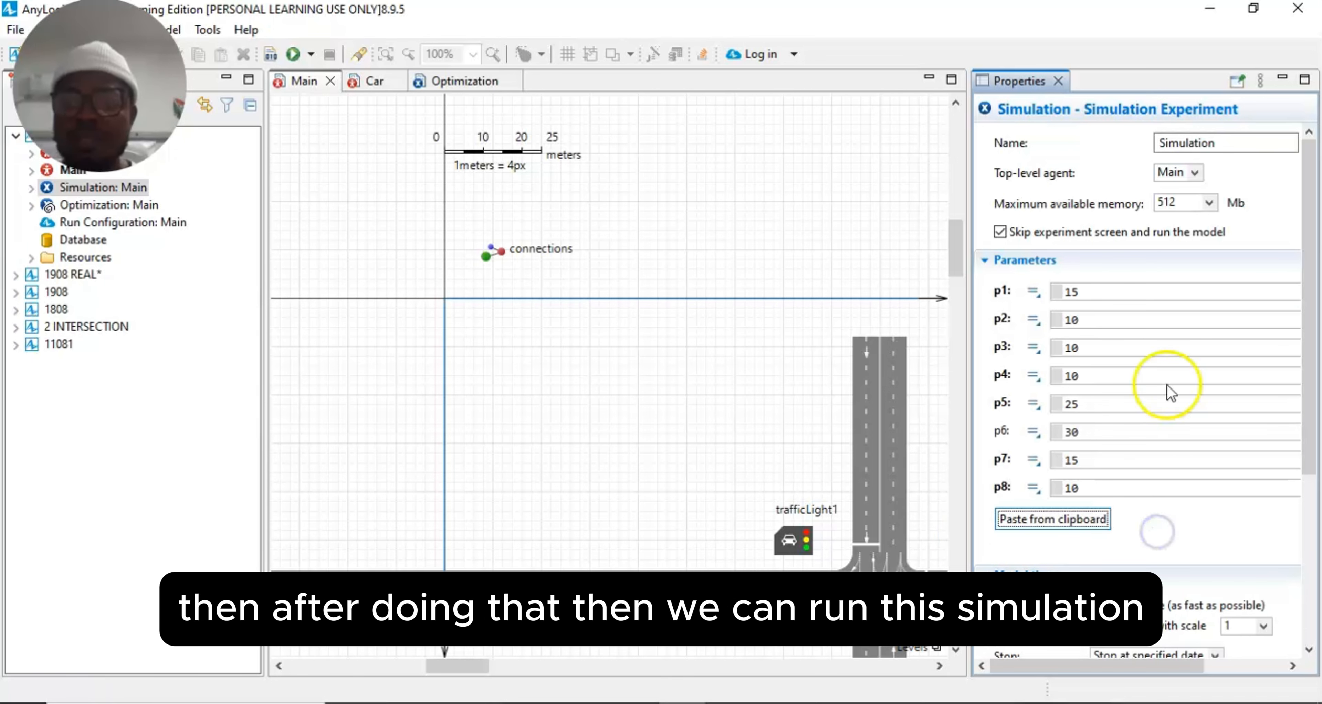
Step: Run the 1608 / Simulation experiment and raise its speed to x250 until the run finishes
click(312, 54)
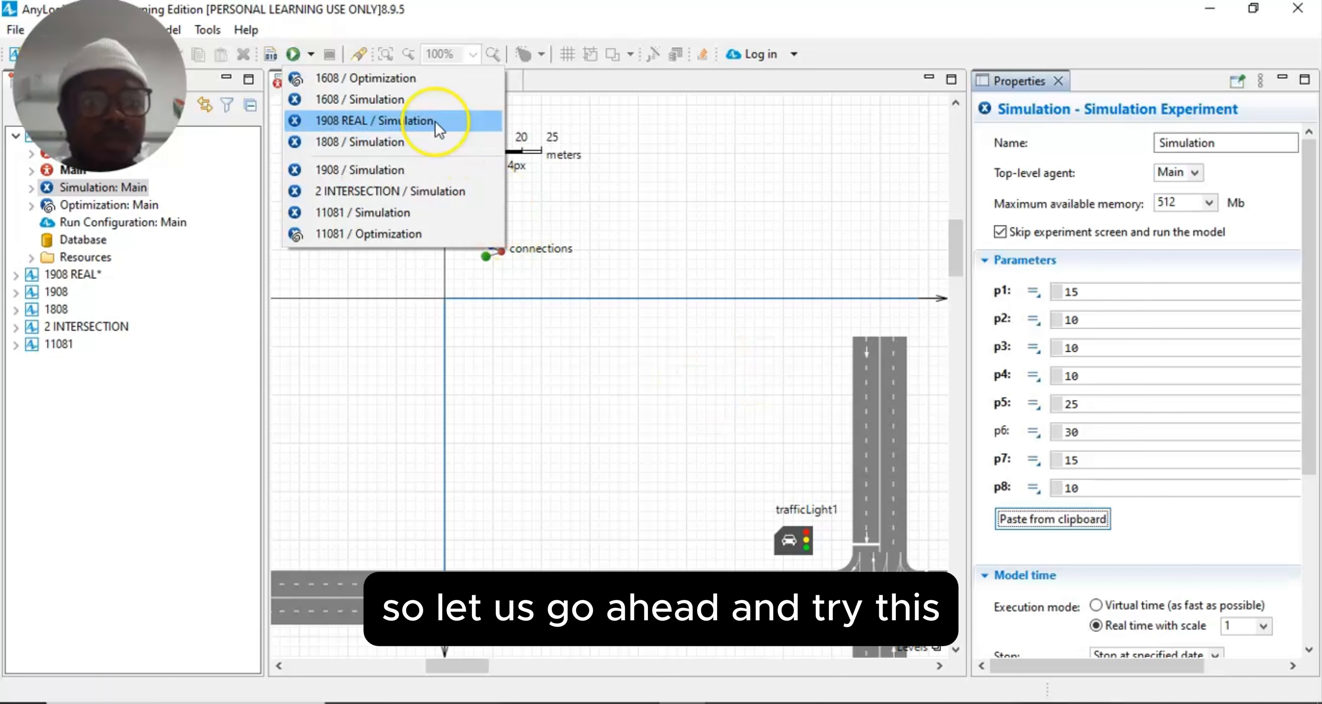
click(415, 102)
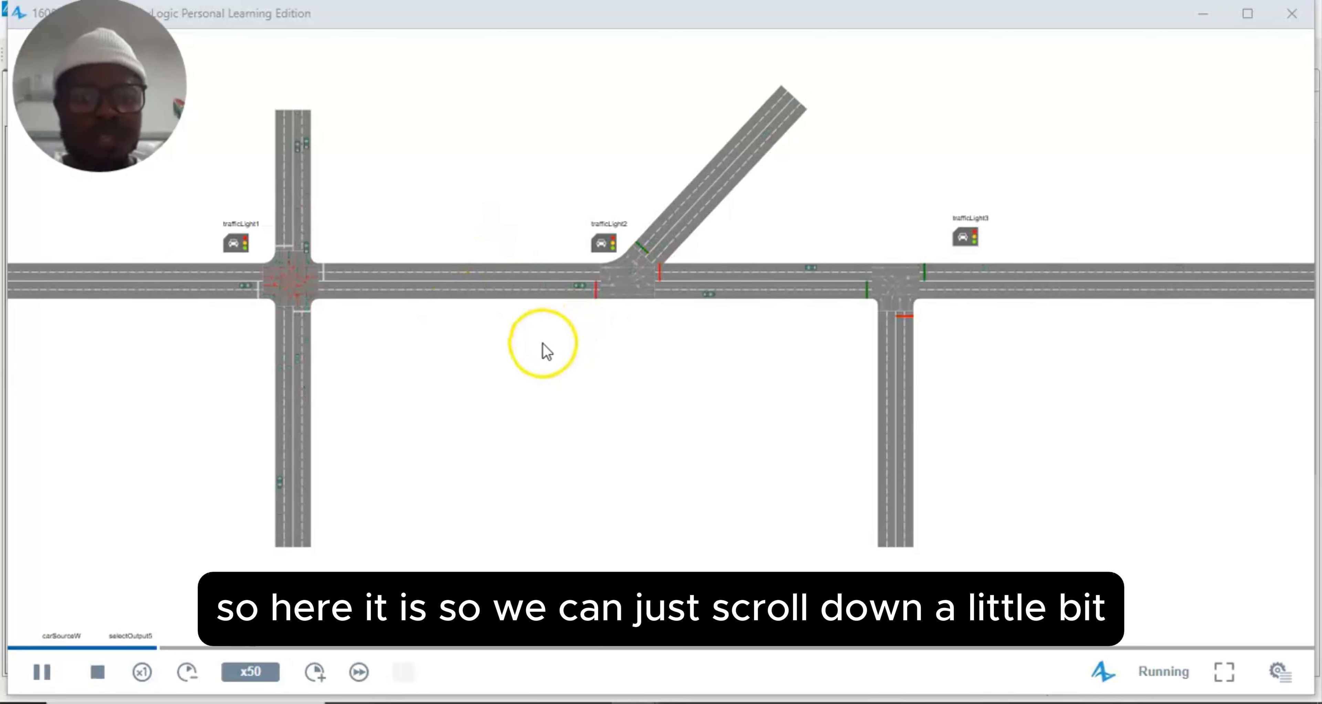
scroll(544, 351, down, 3)
scroll(537, 359, down, 3)
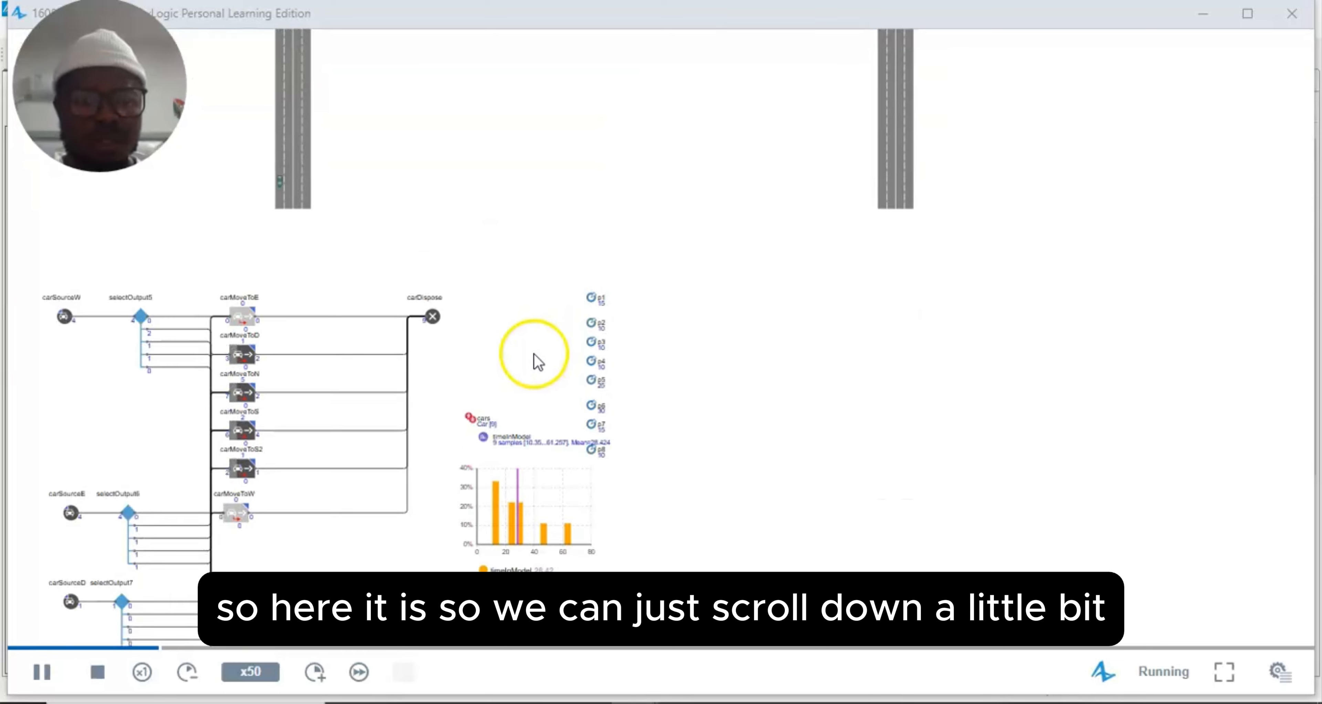
scroll(523, 377, up, 2)
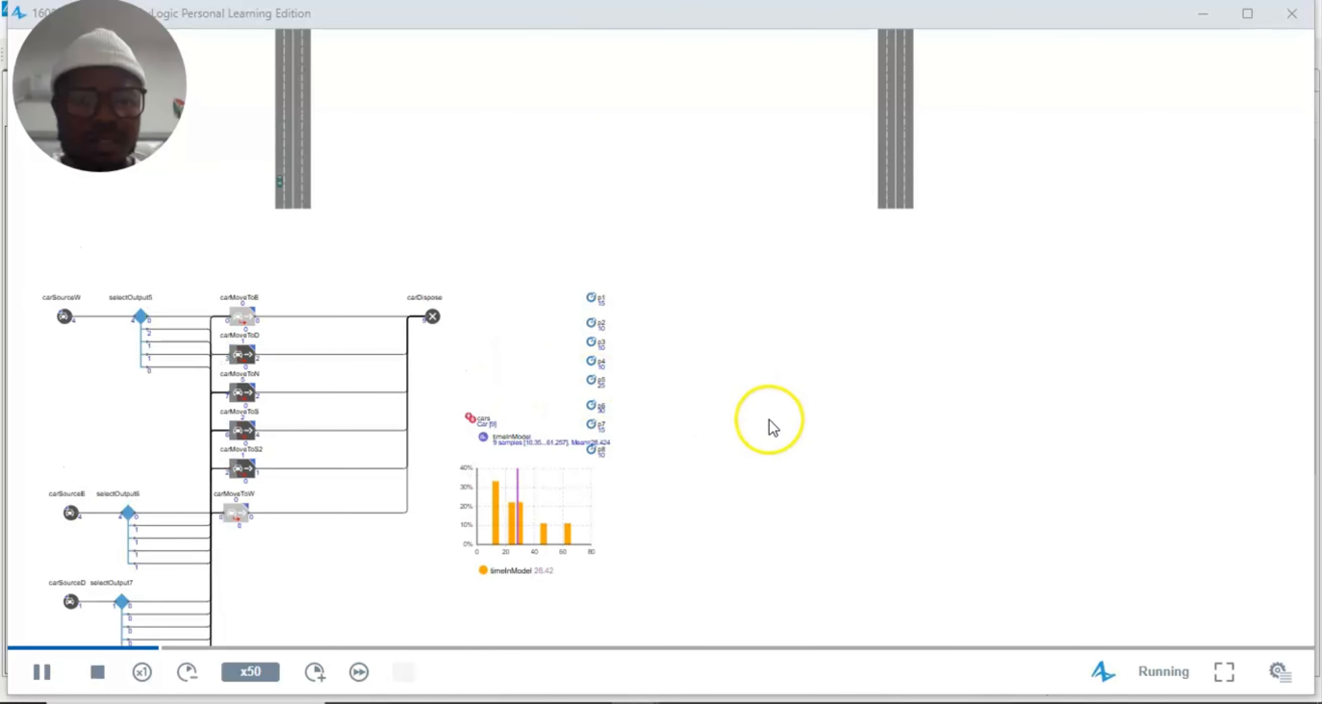
scroll(628, 418, down, 1)
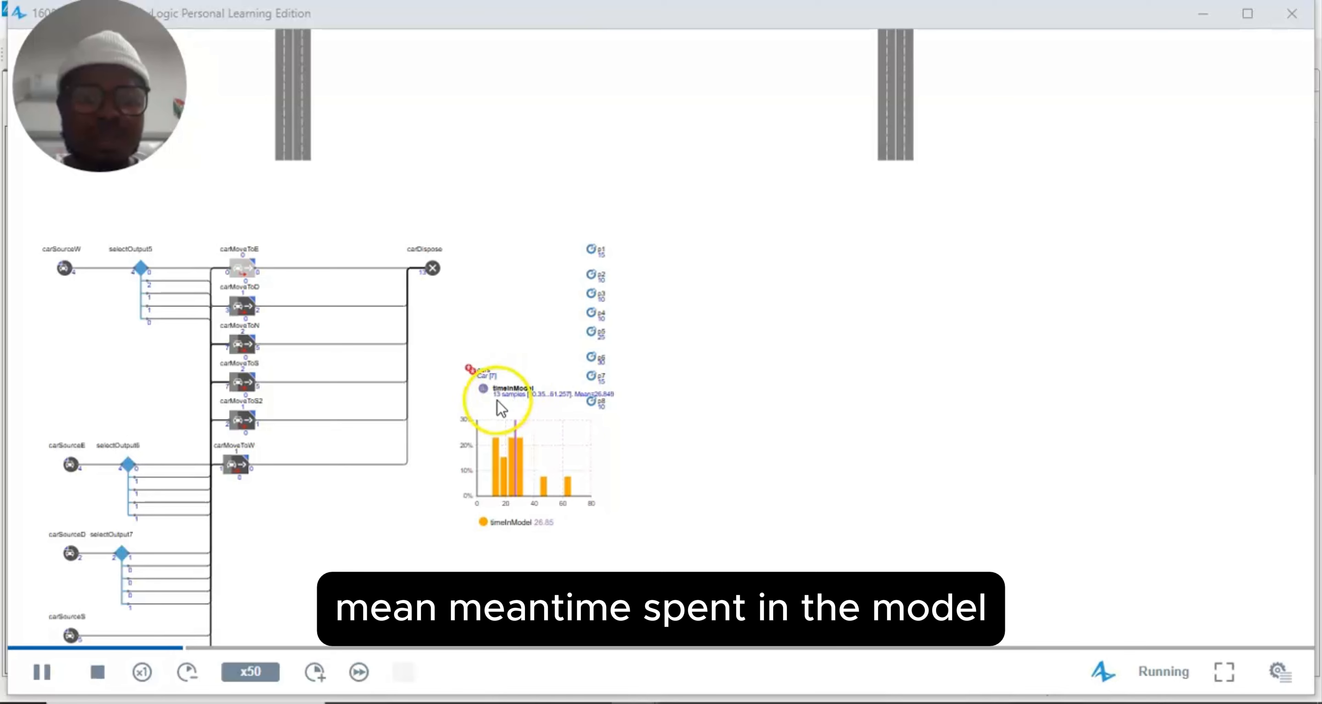
click(315, 682)
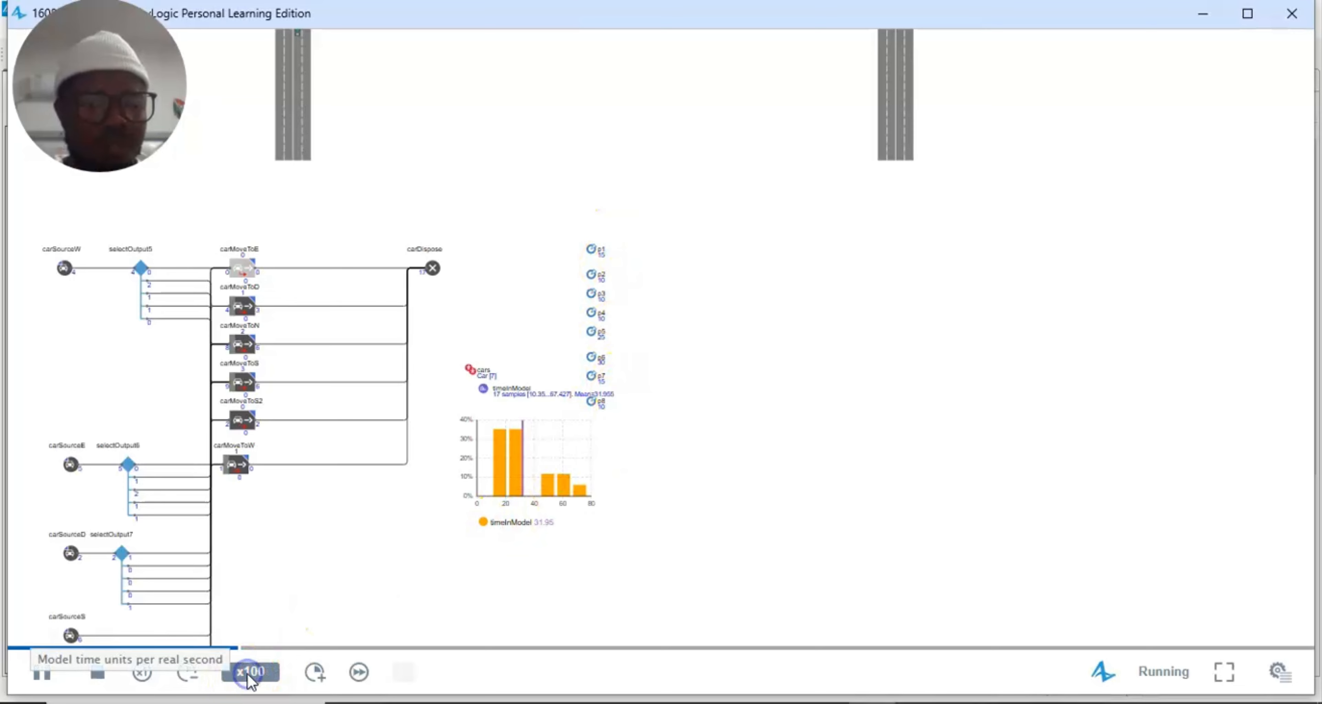
click(313, 673)
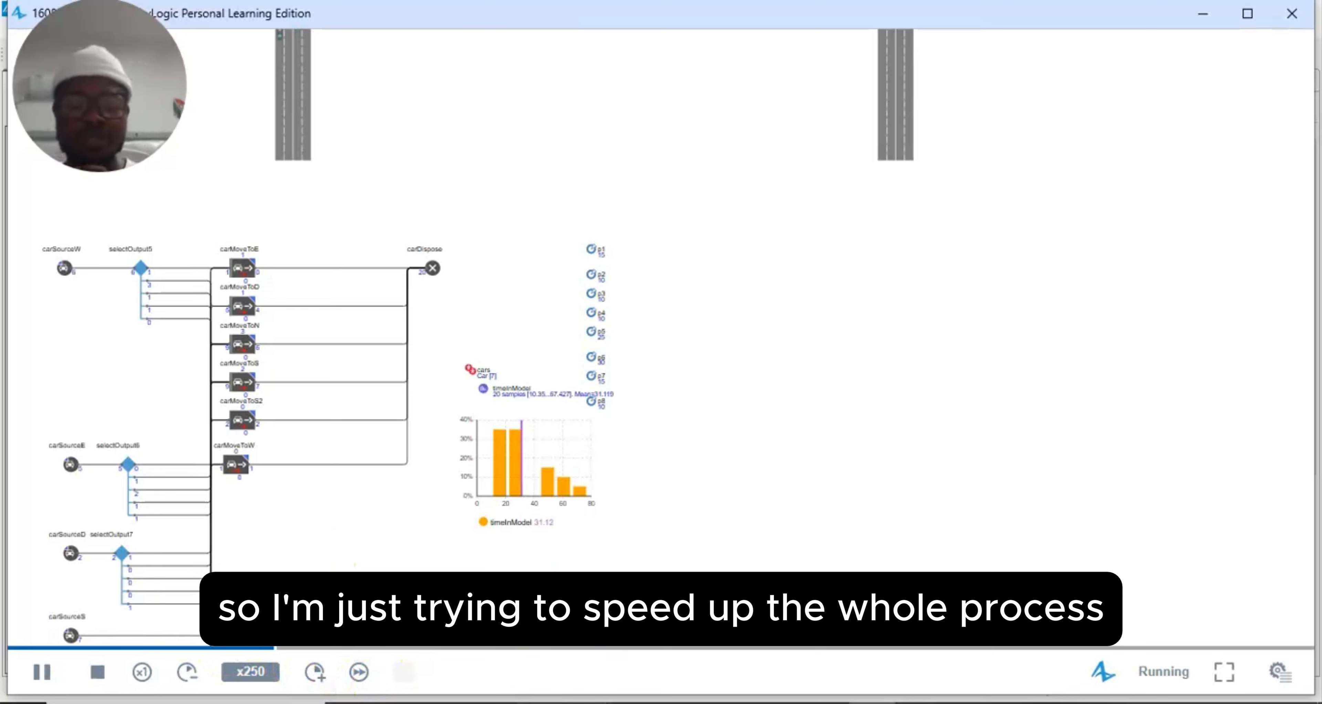
mouse_move(539, 702)
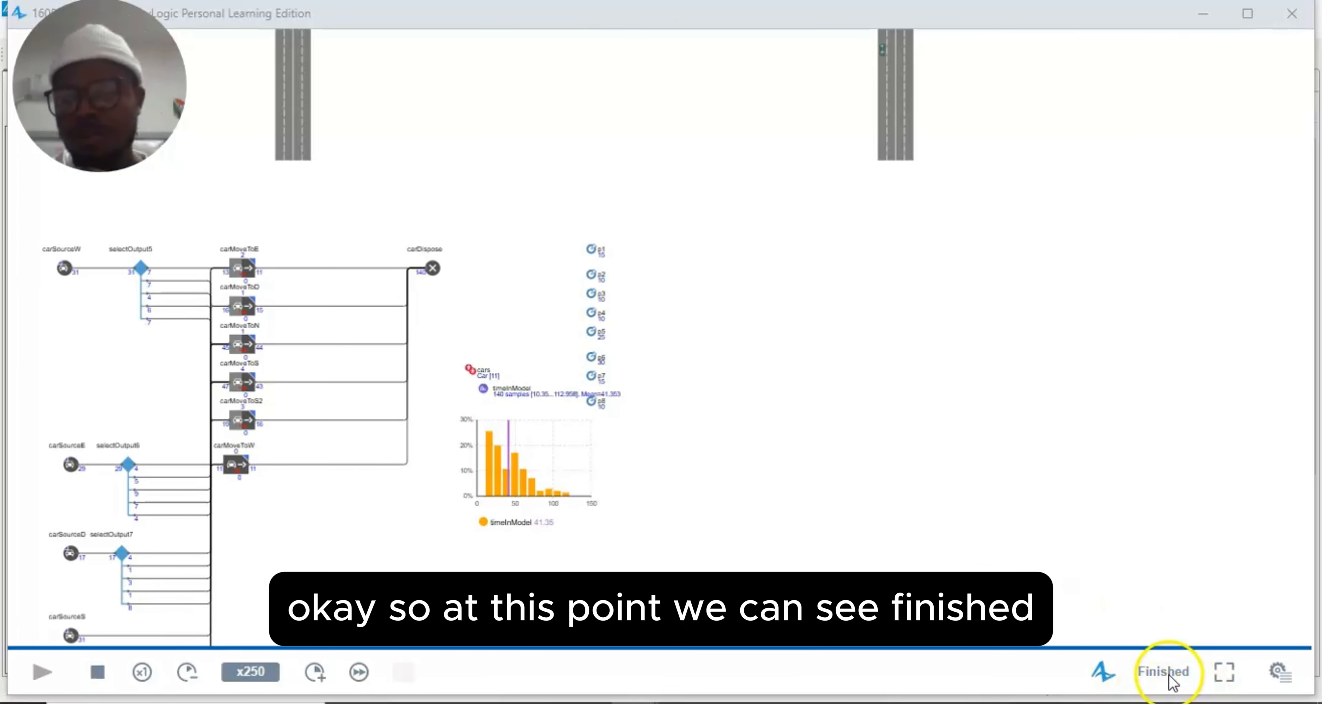
Step: Inspect the detailed statistics of the timeInModel histogram data and close the inspection window
click(1108, 668)
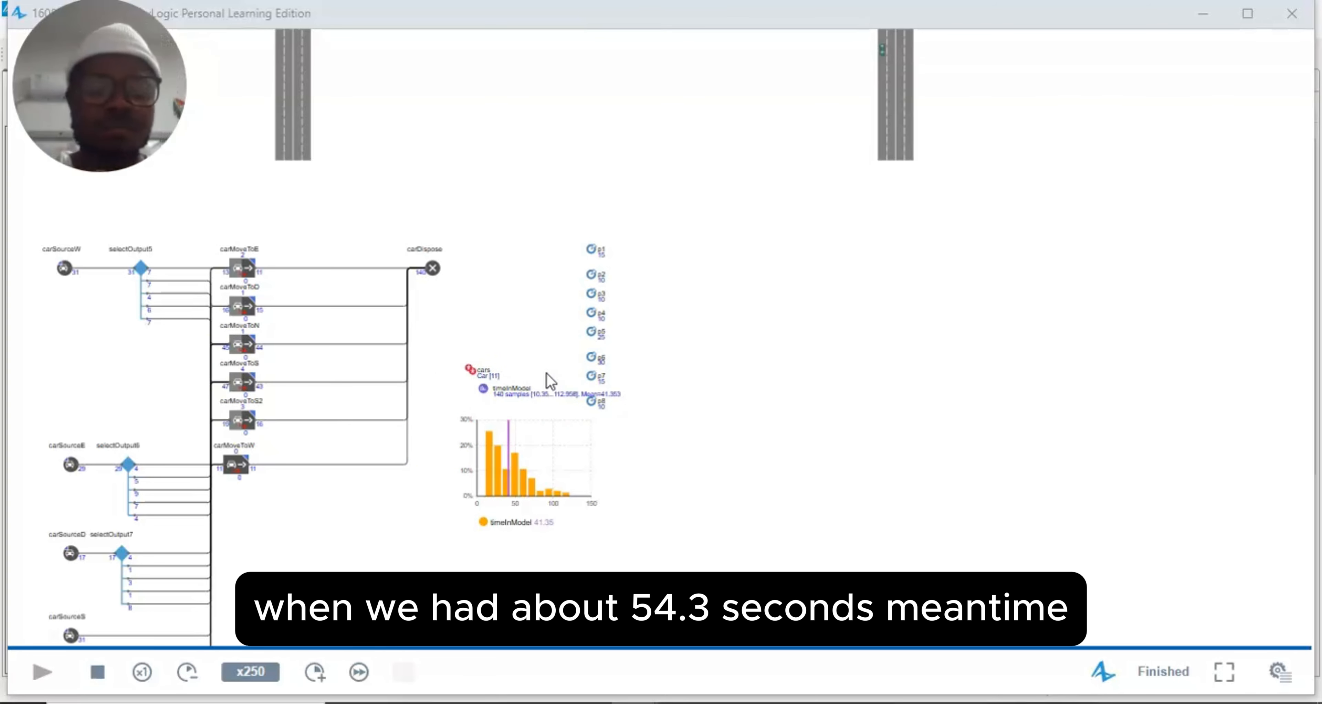
click(521, 393)
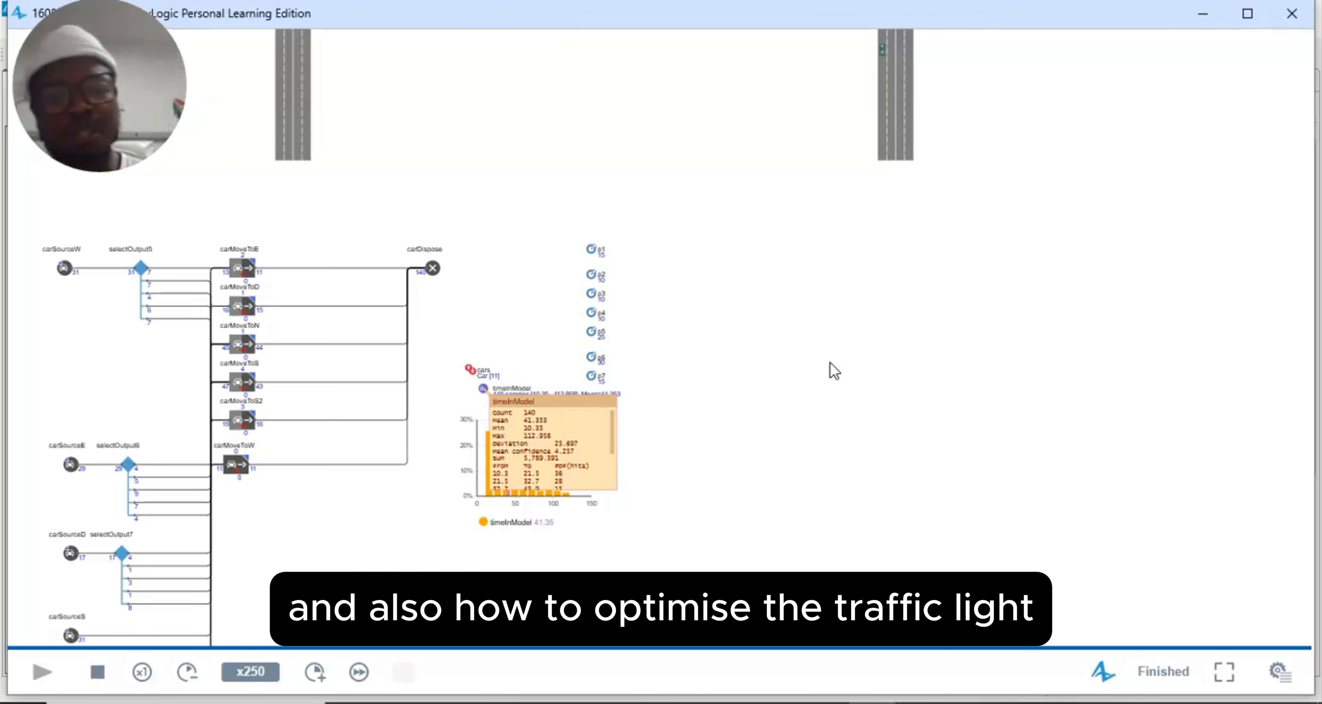
click(610, 402)
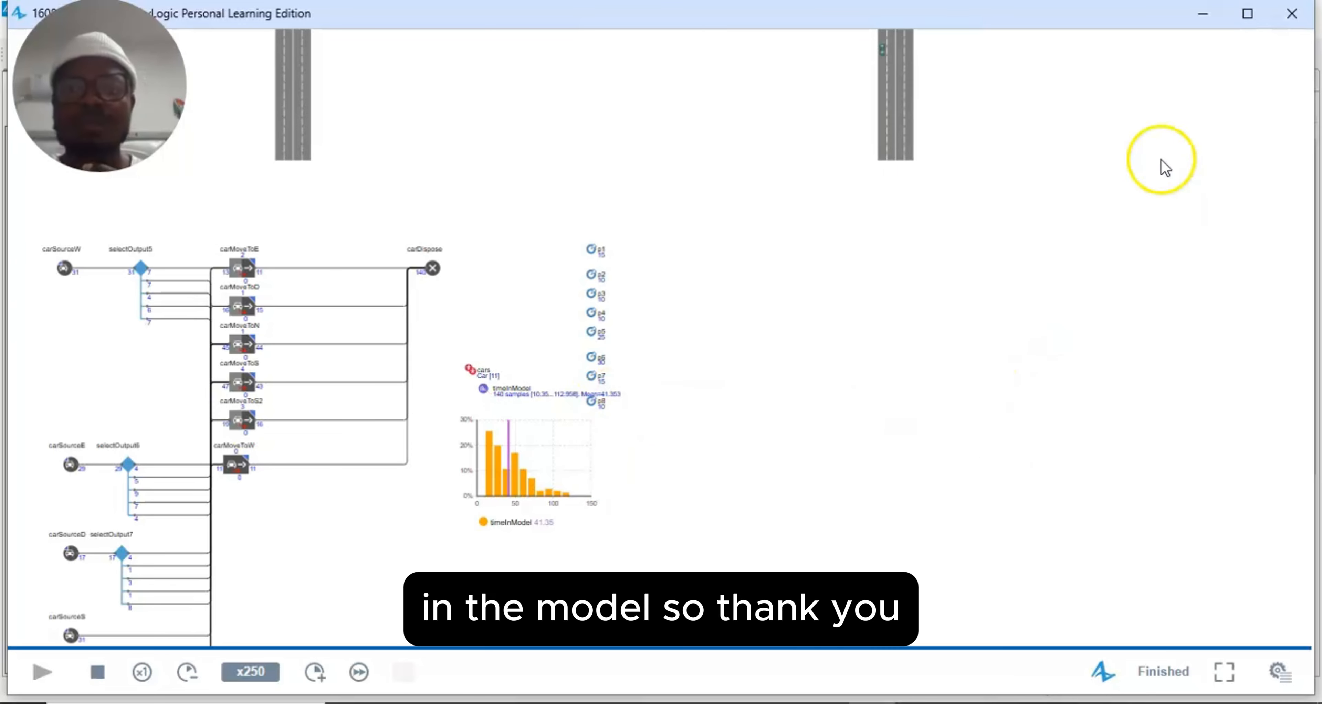